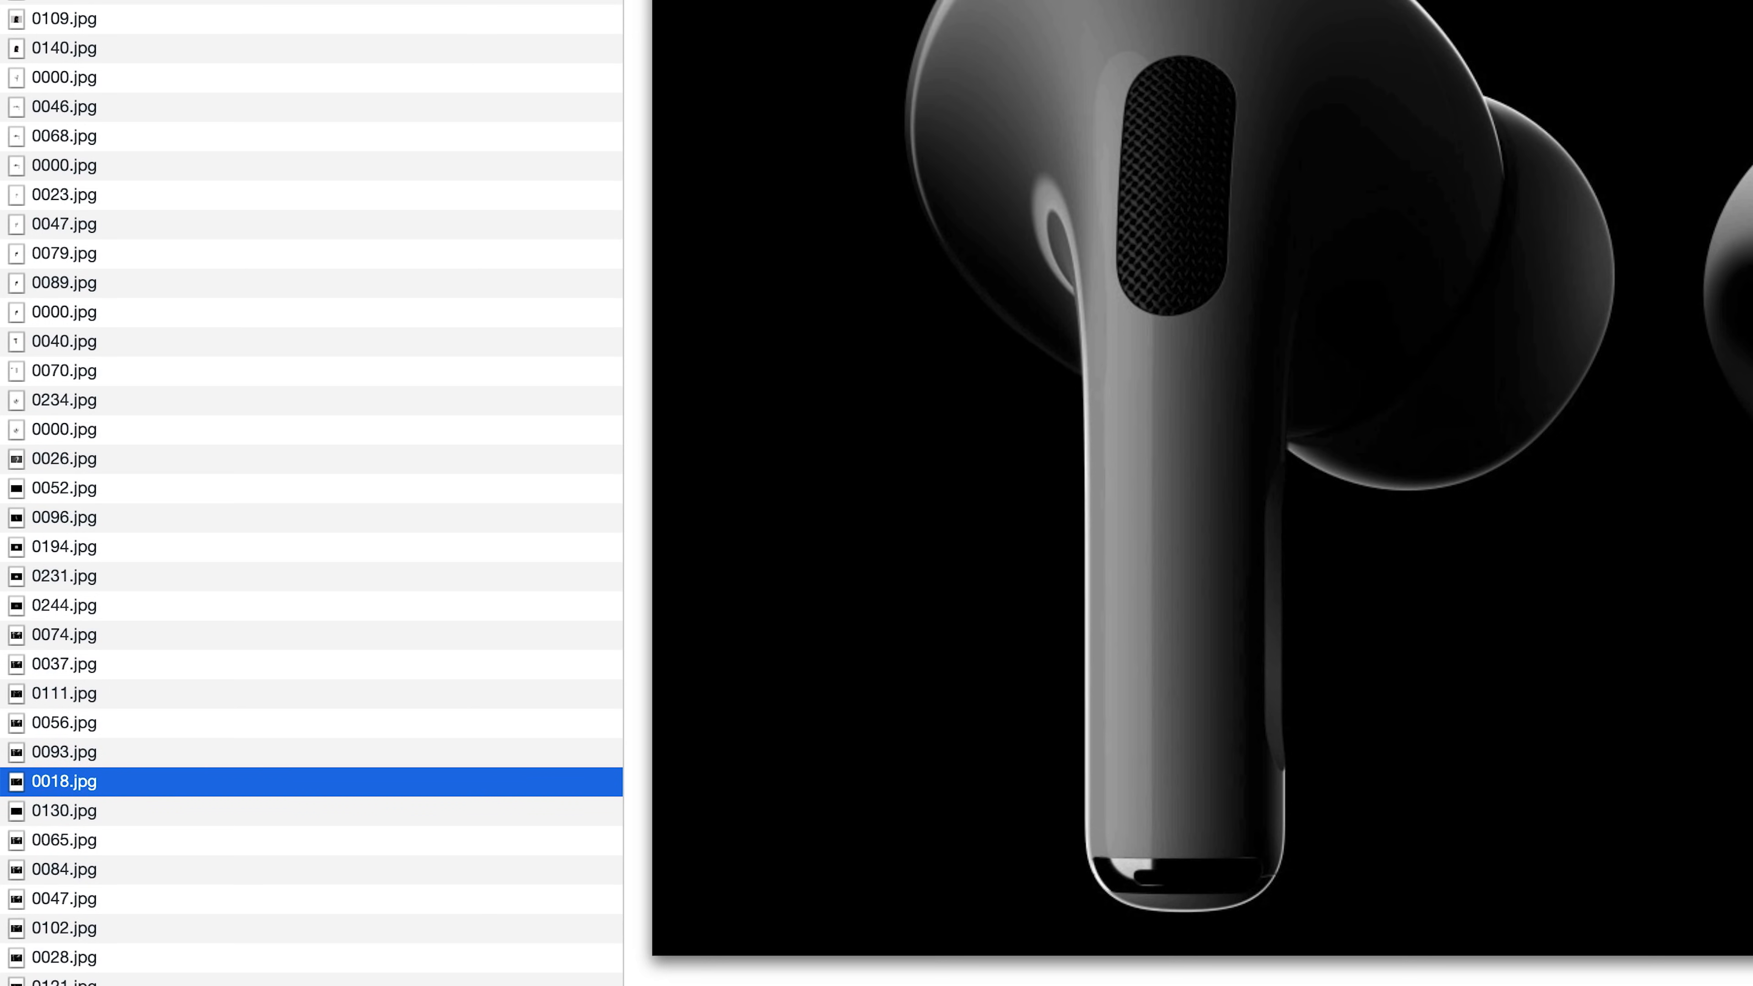
# - Flip through the AirPods Pro image-sequence frames and scroll the product page to examine its scroll-driven animation
pyautogui.press('Down')
pyautogui.press('Down')
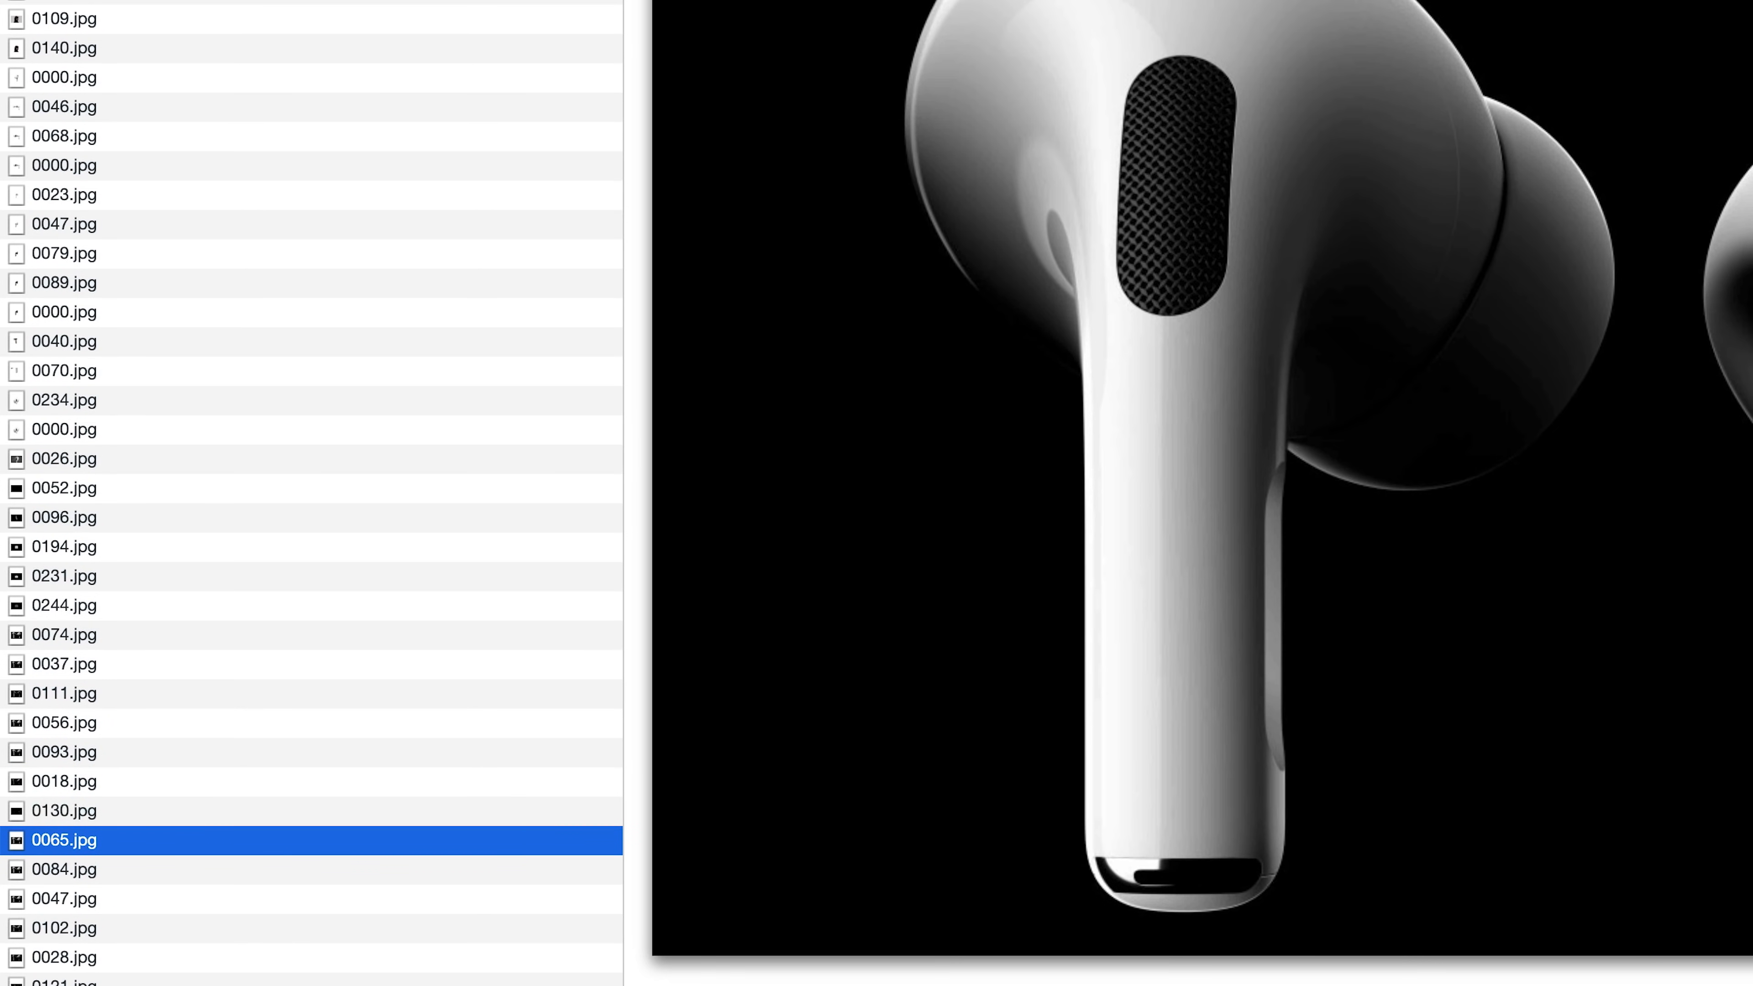
pyautogui.press('Down')
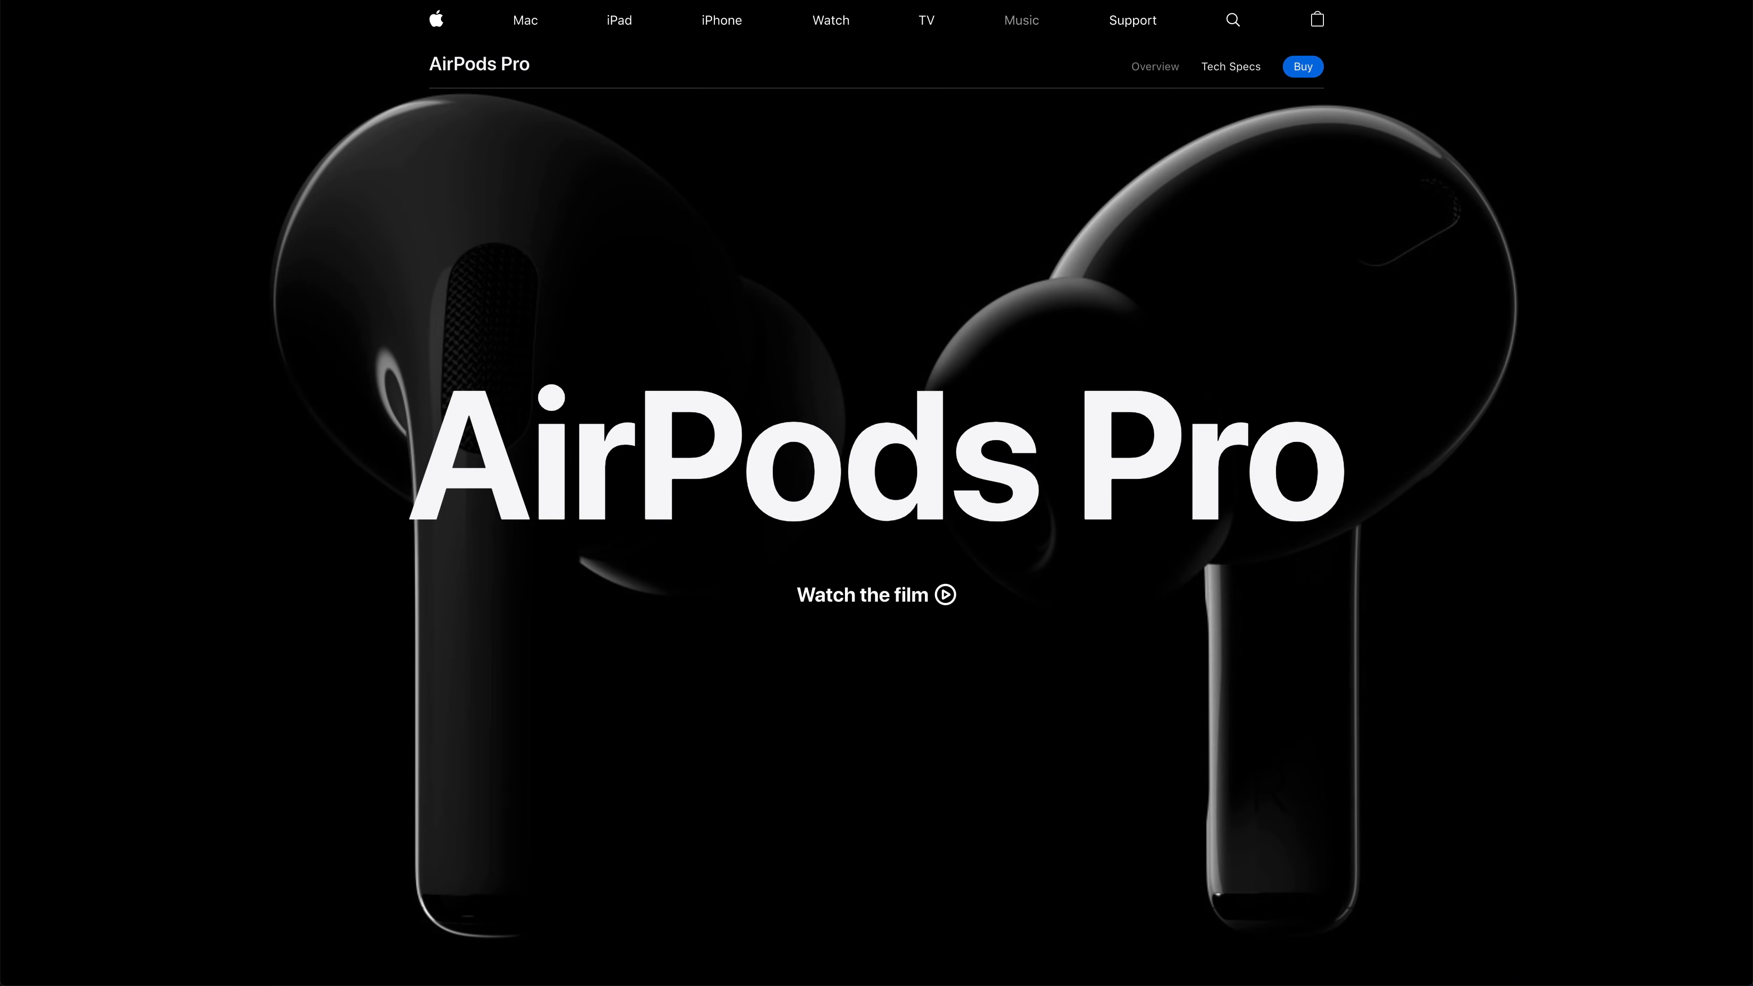
pyautogui.scroll(-5, 876, 493)
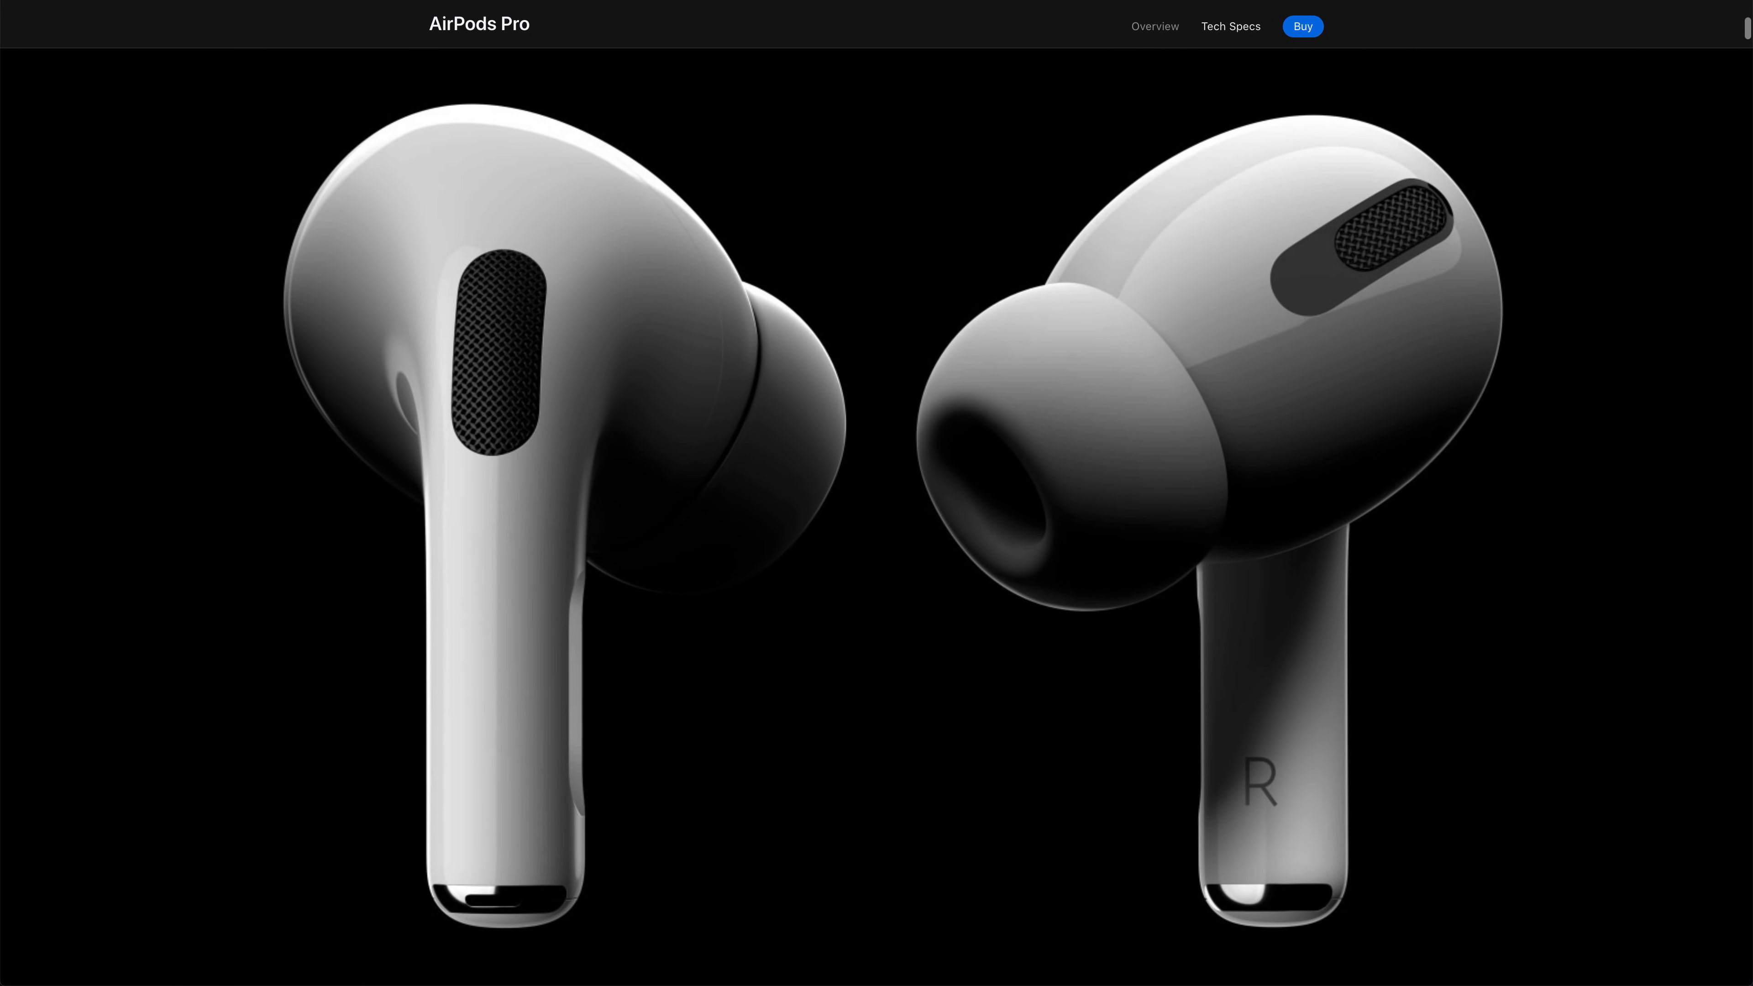
pyautogui.scroll(-3, 876, 494)
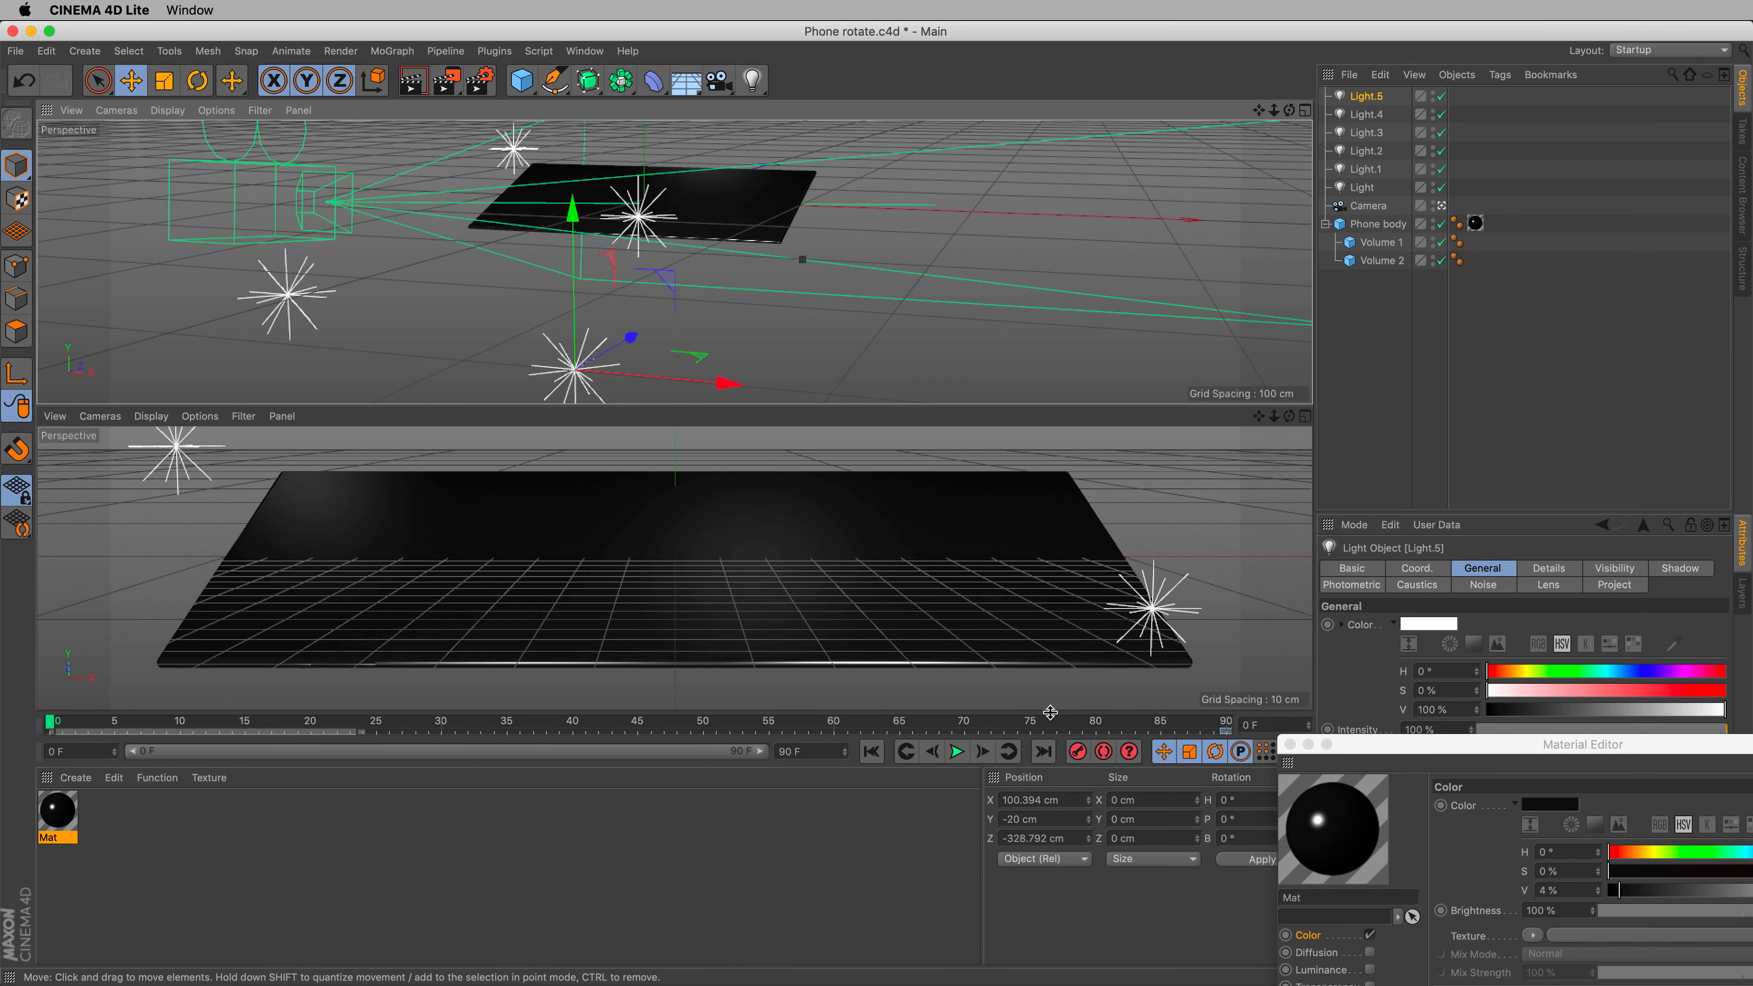
# - Nest the Lottie animation inside the Hero image block and preview the phone's rotation on the smartphone page
pyautogui.moveTo(69, 726); pyautogui.dragTo(857, 638)
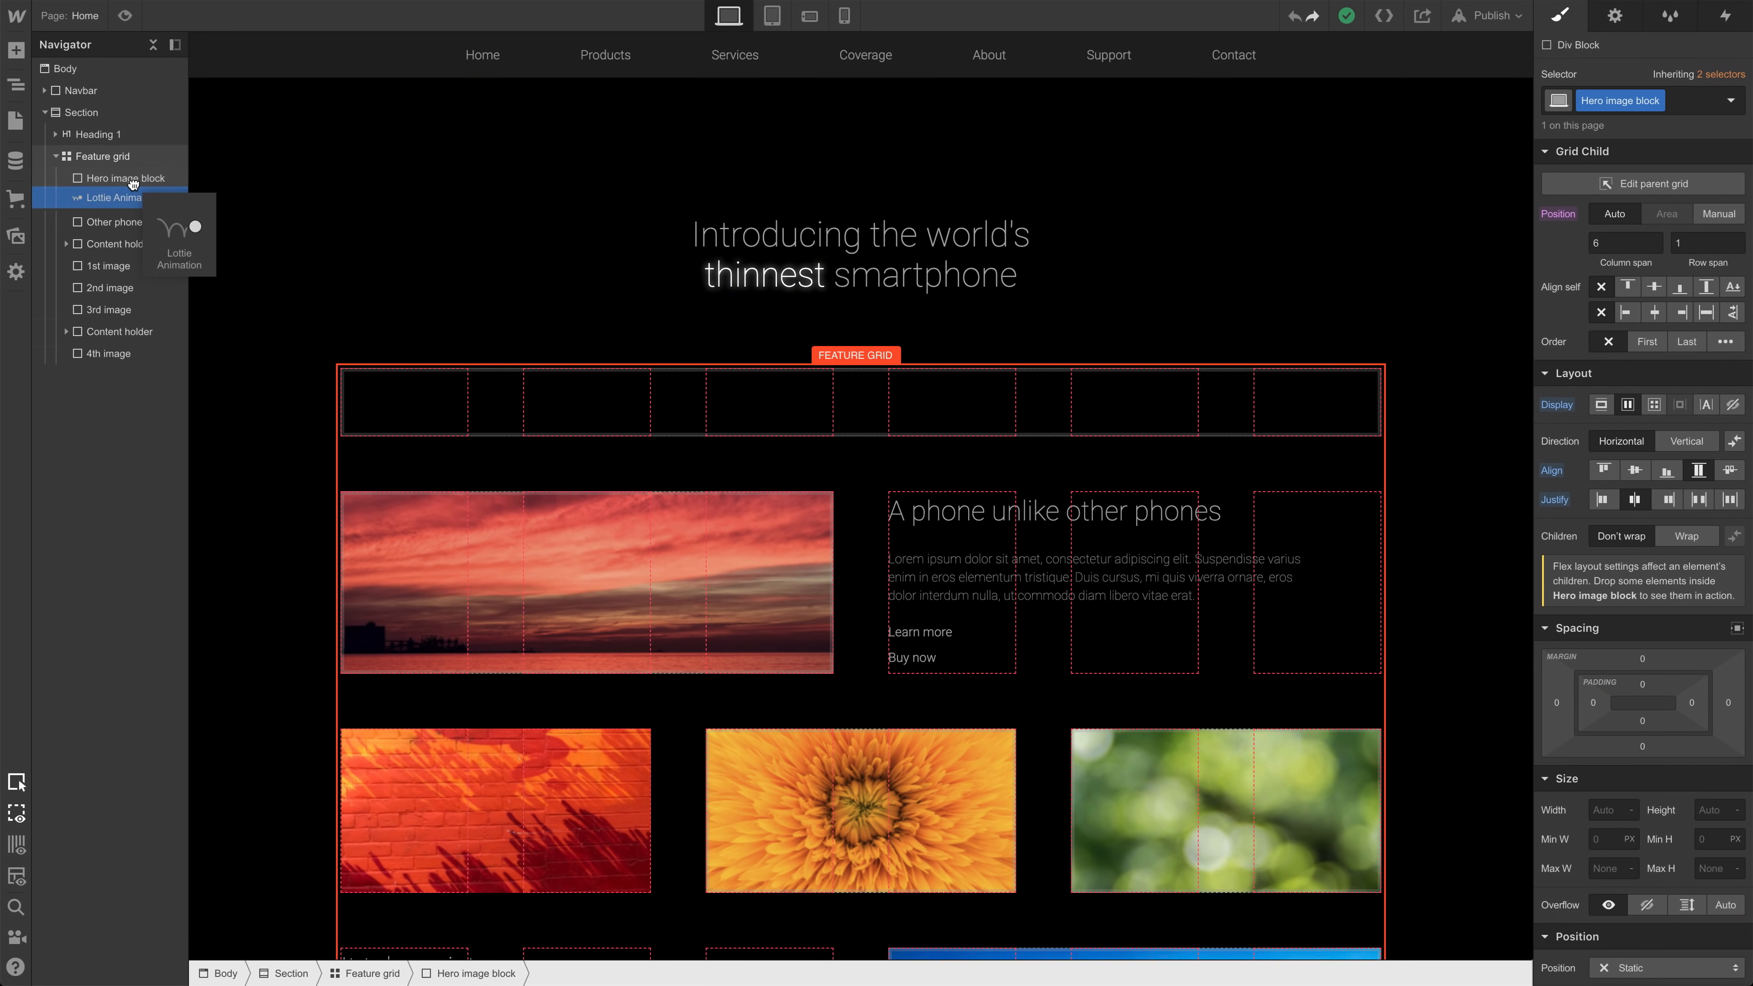
pyautogui.moveTo(134, 181); pyautogui.dragTo(136, 188)
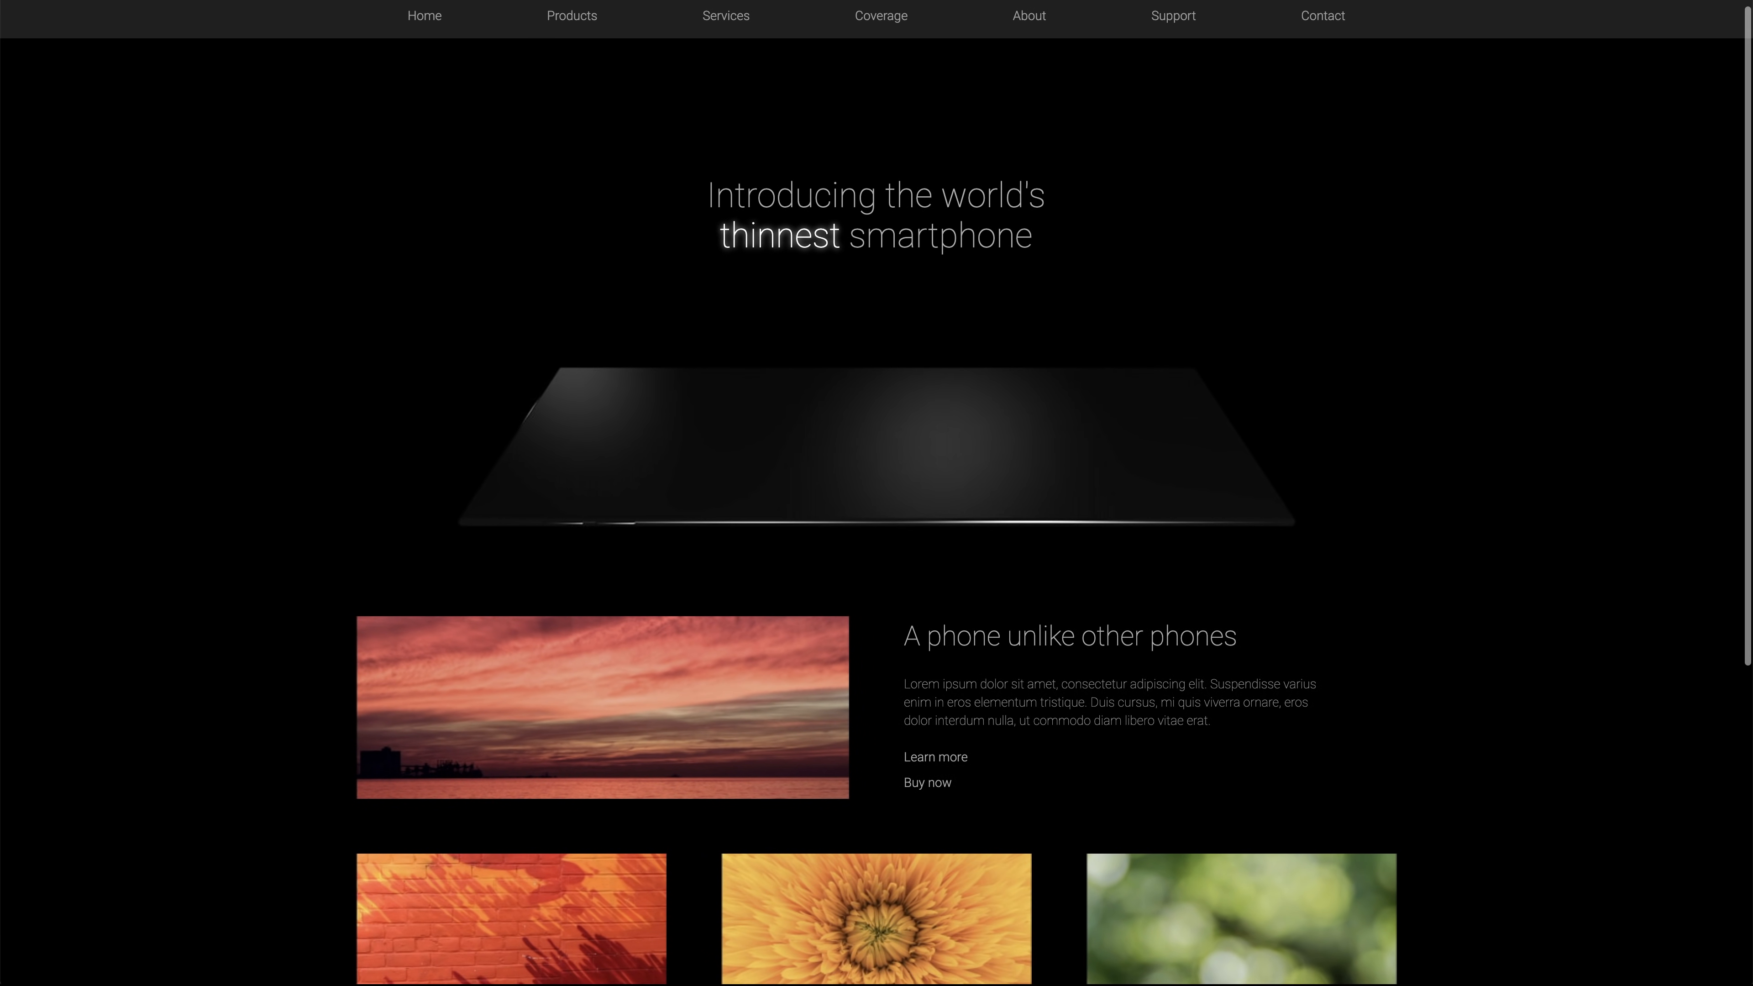
pyautogui.scroll(-5, 876, 493)
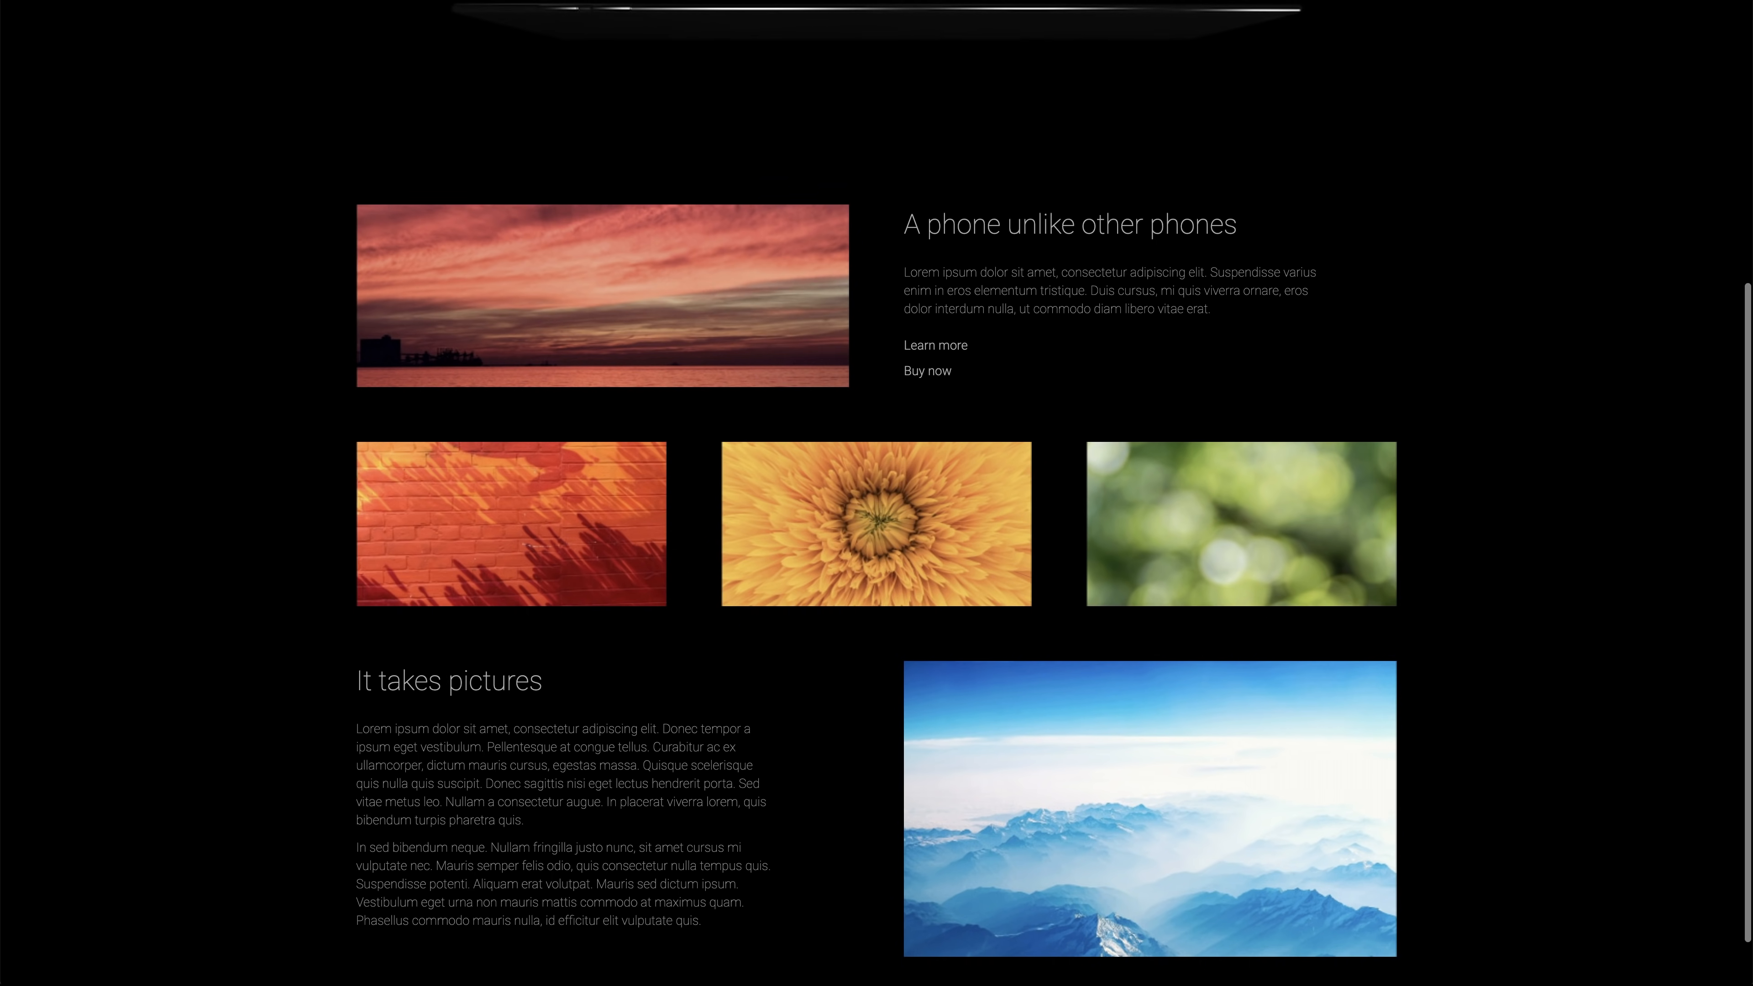
pyautogui.scroll(2, 876, 493)
pyautogui.scroll(4, 877, 493)
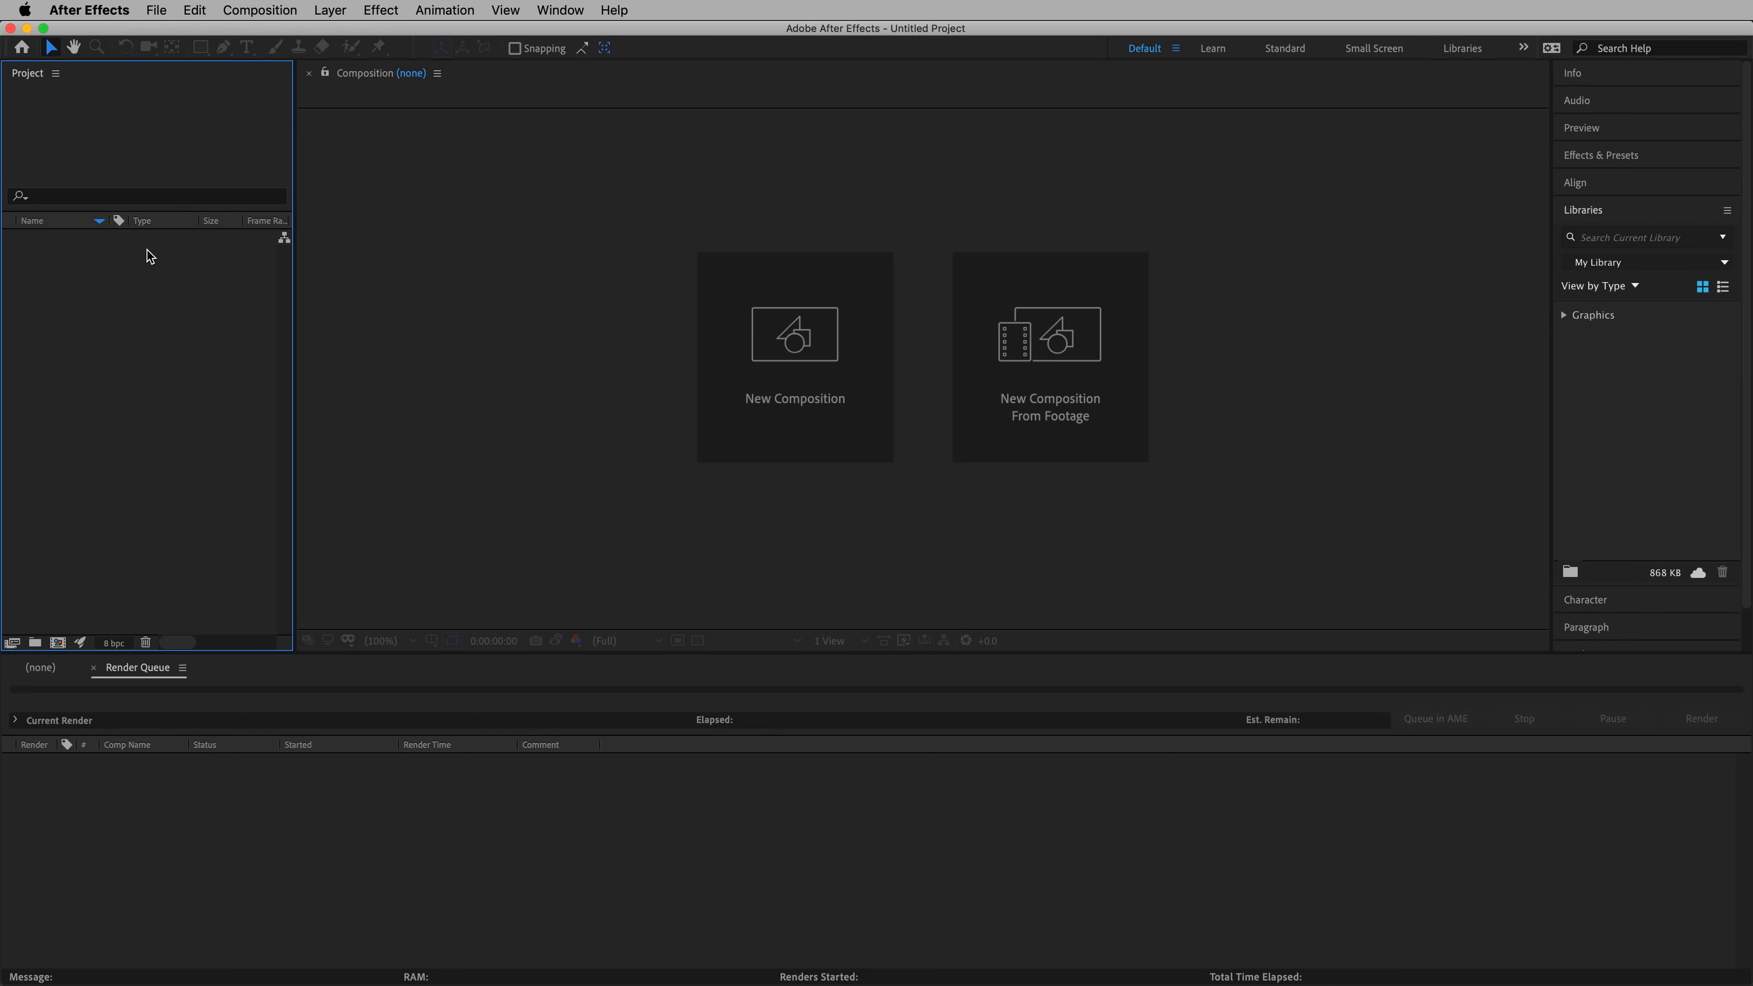
# - Open the About information for After Effects
pyautogui.click(91, 9)
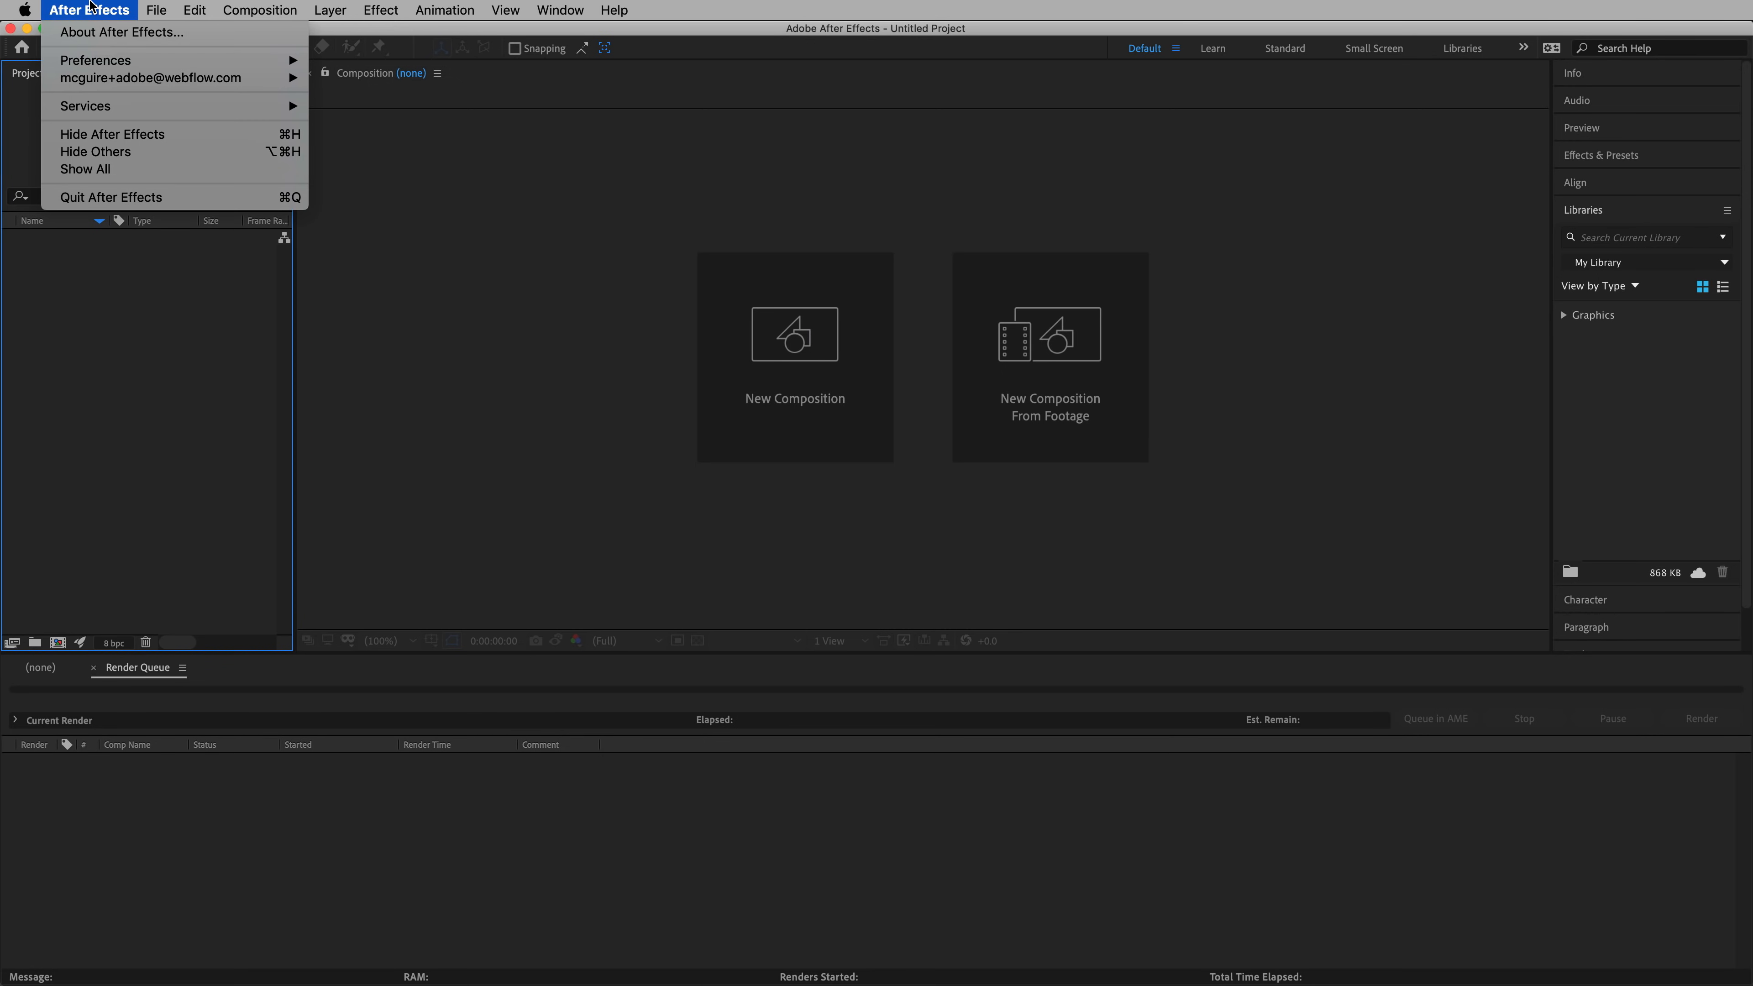
pyautogui.click(131, 35)
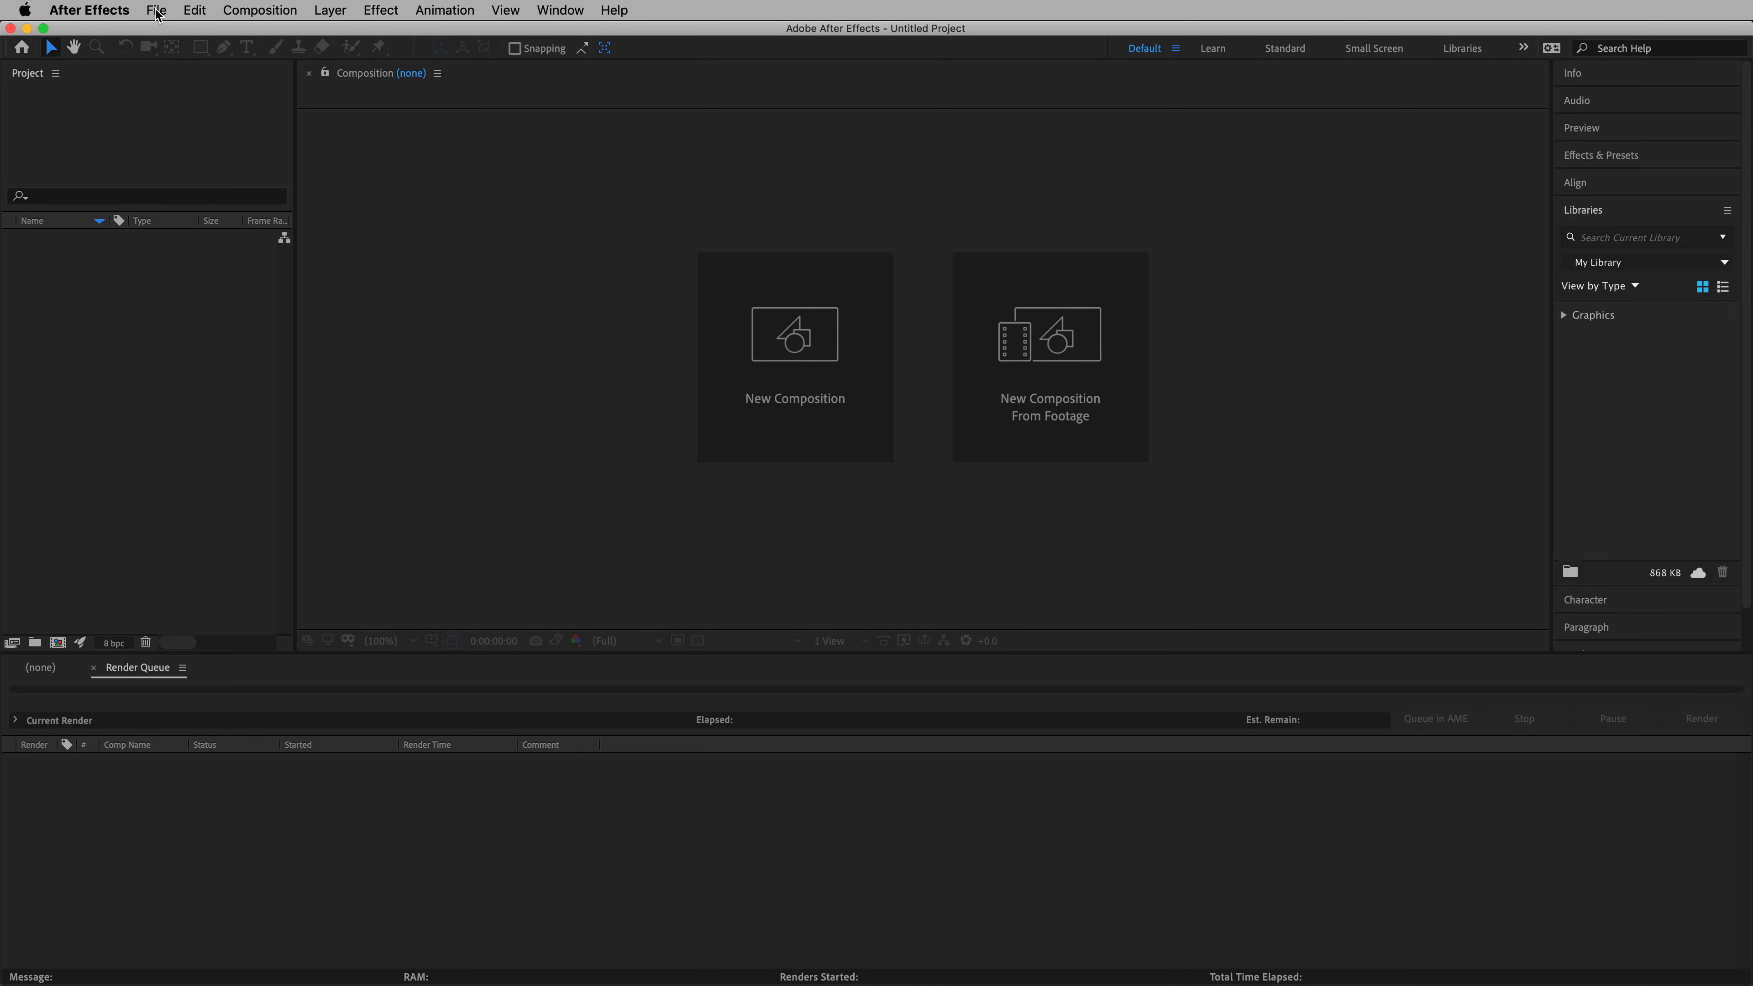
# - Create a new MAXON CINEMA 4D file named Phone rotate in the Phone animation folder
pyautogui.click(158, 14)
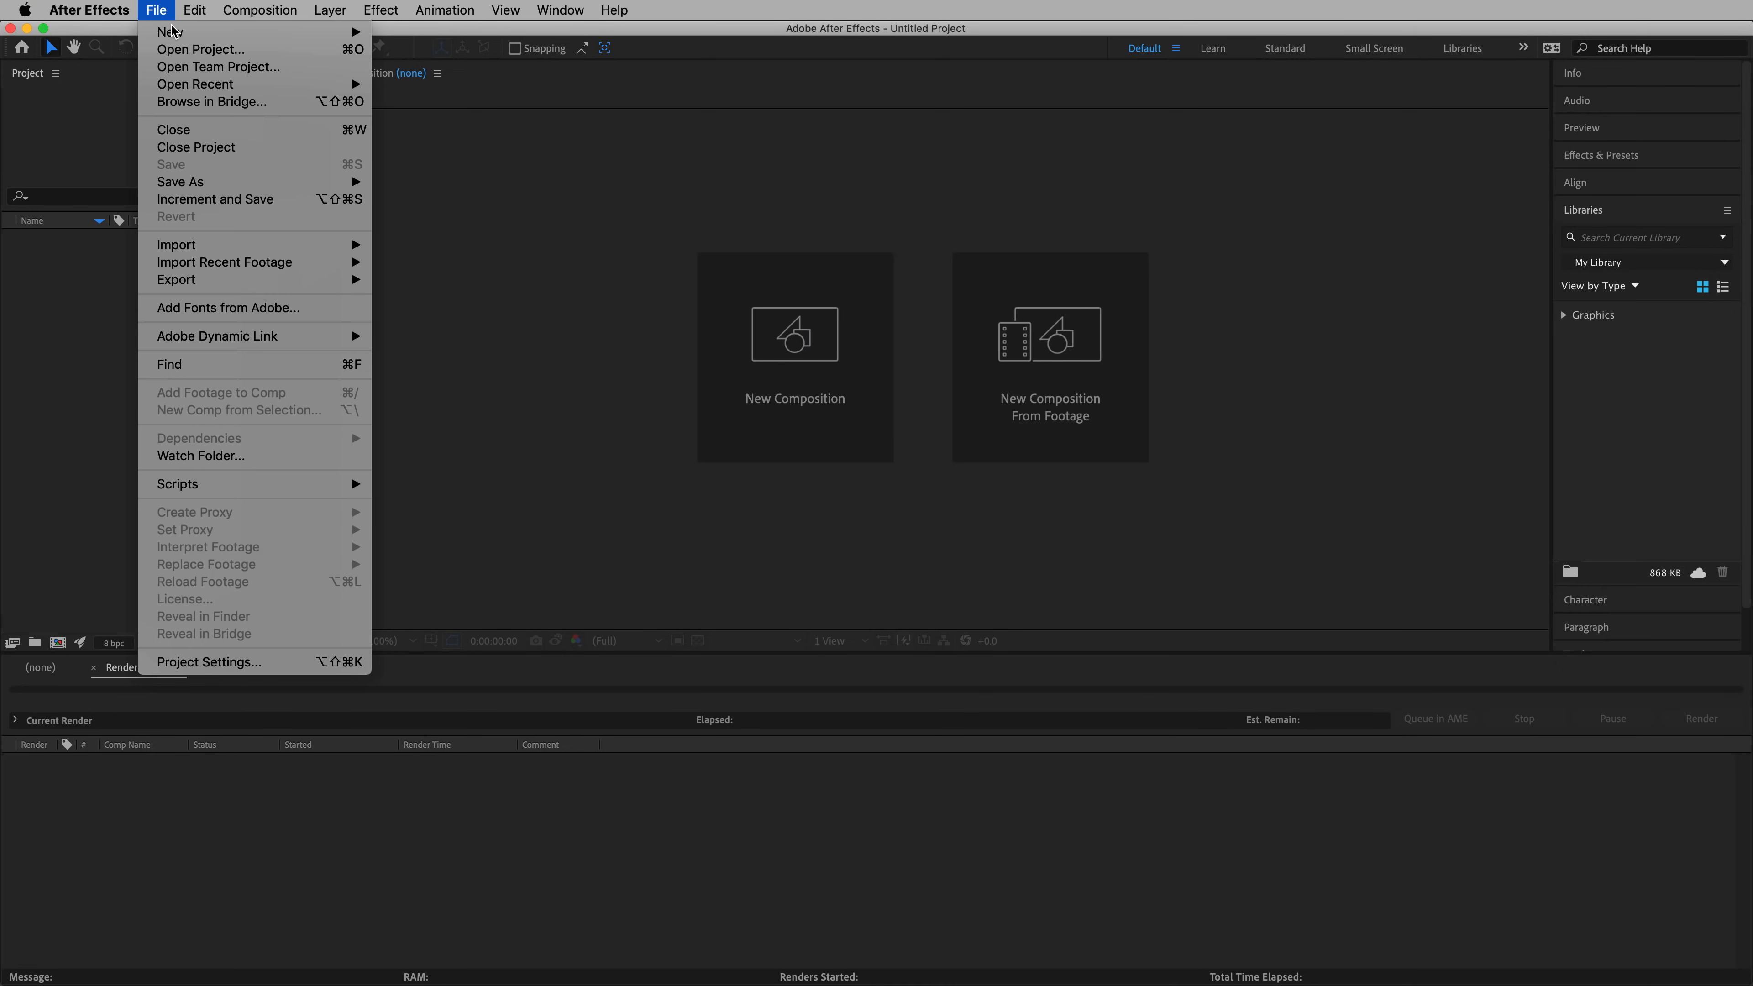
pyautogui.moveTo(181, 47)
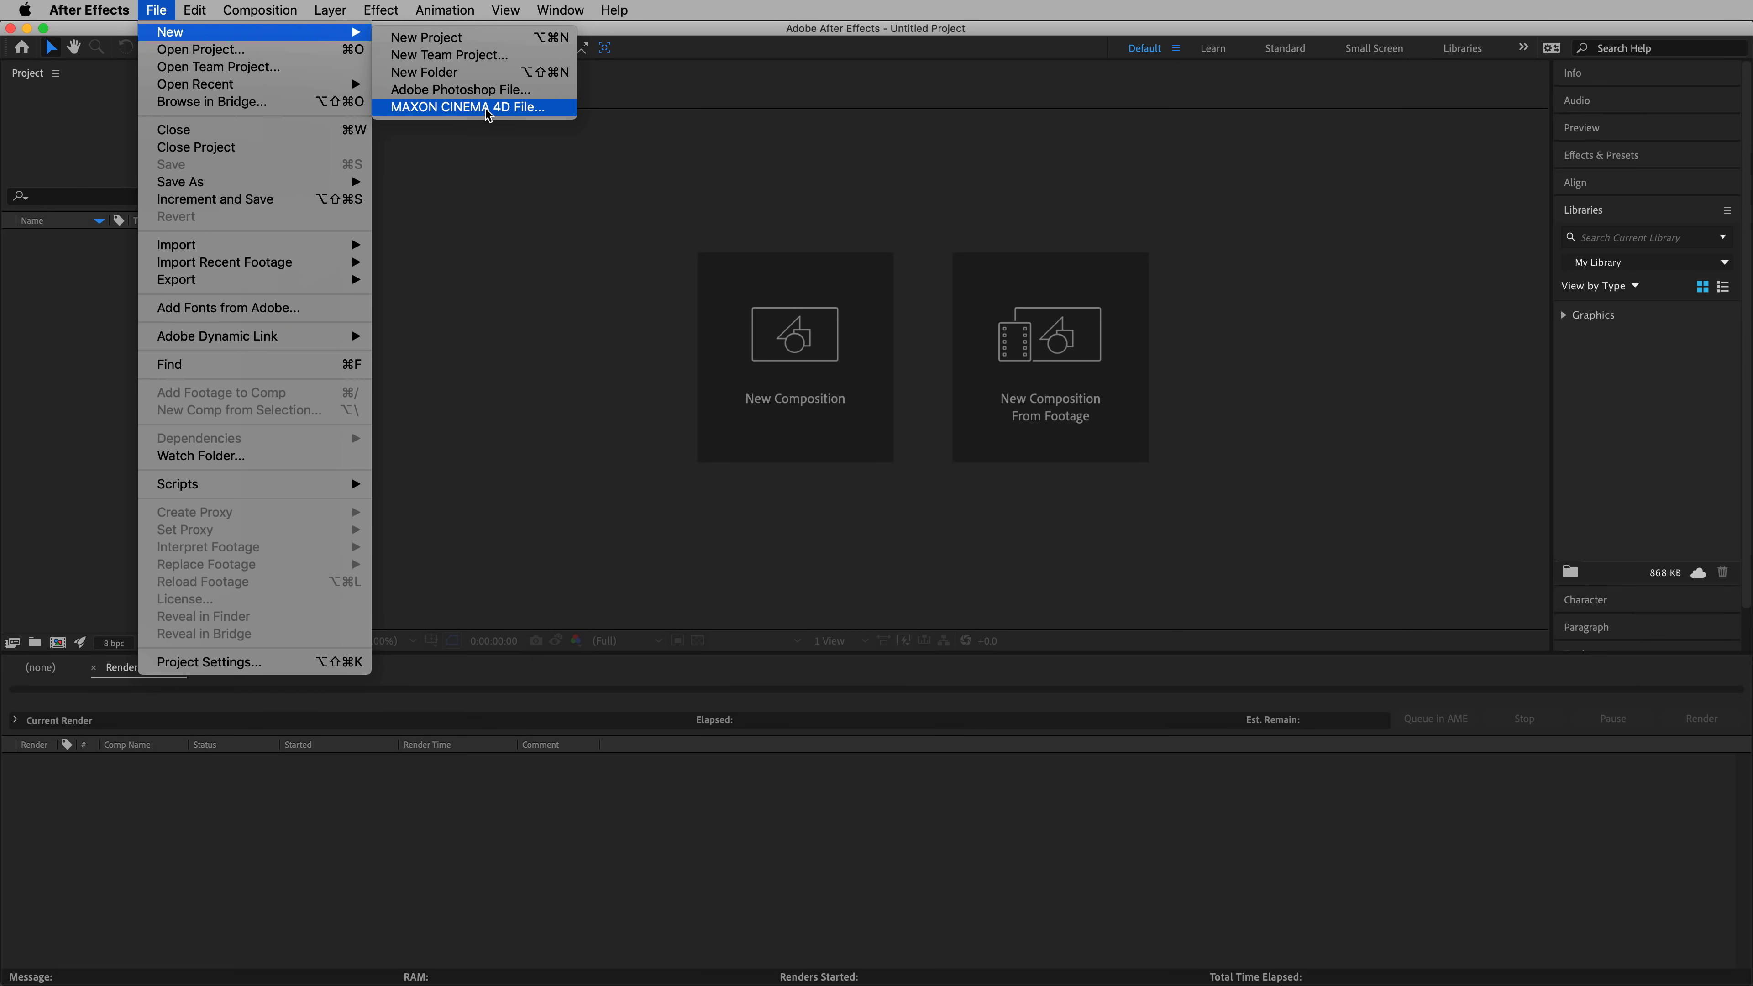
pyautogui.click(487, 109)
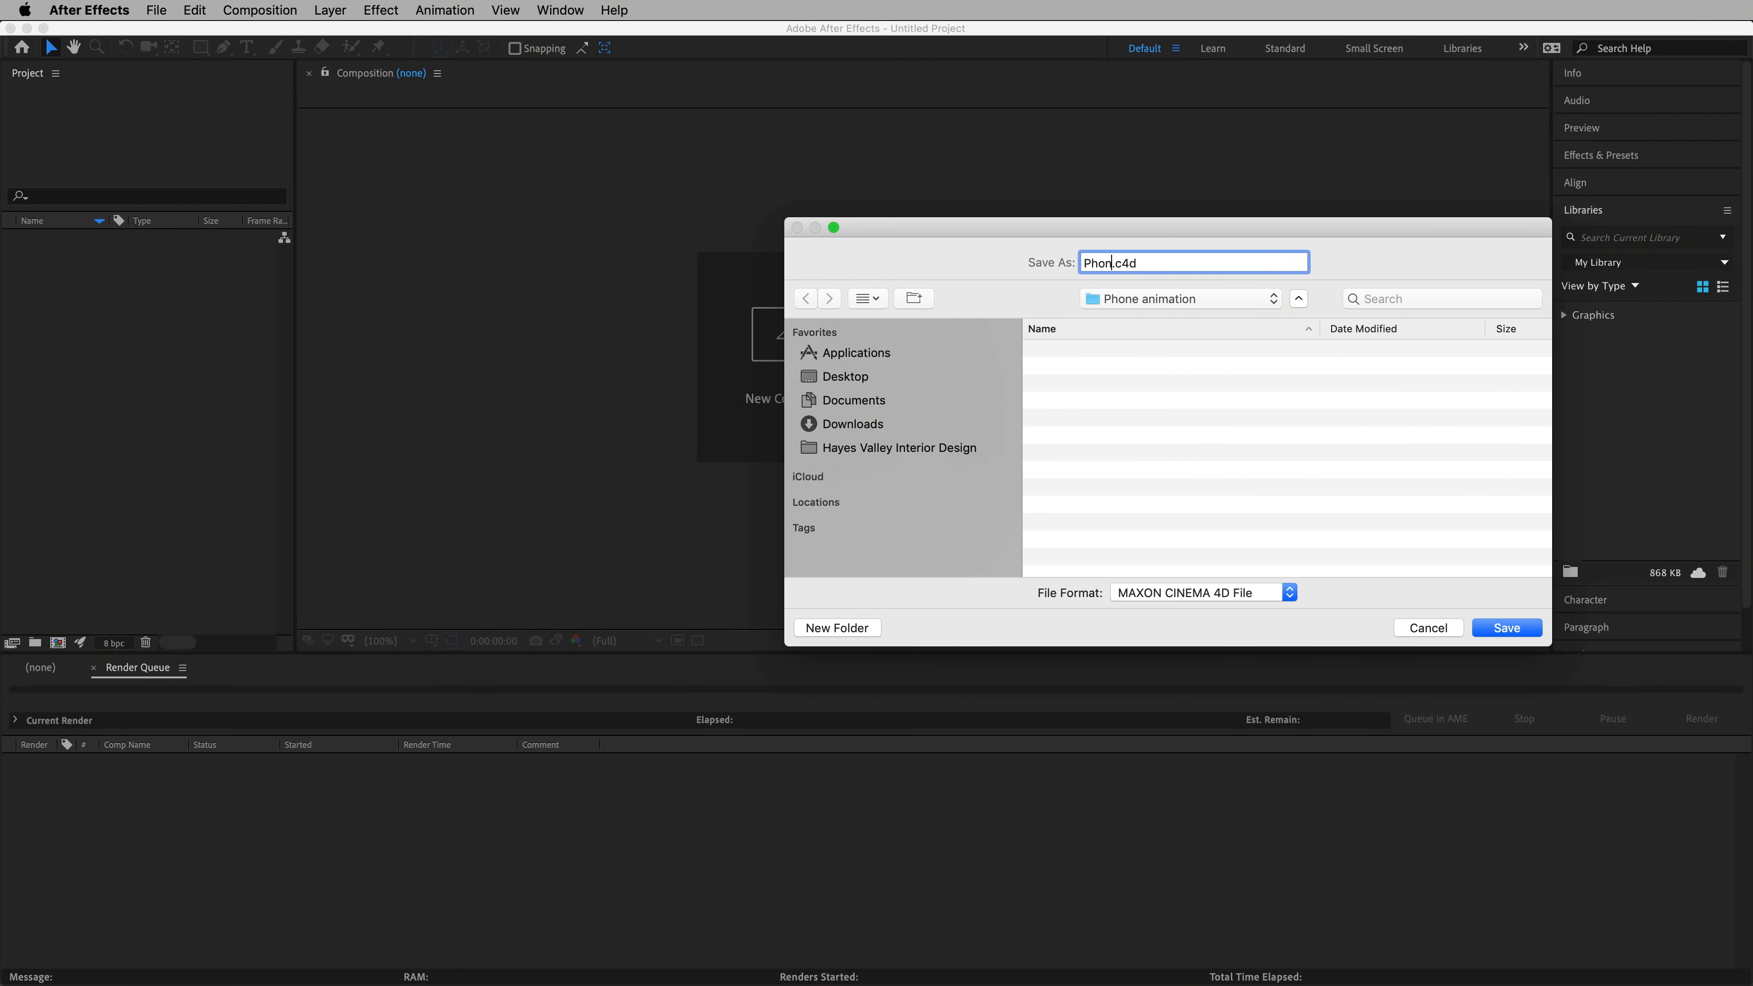
pyautogui.write('Phone rotate')
pyautogui.press('Return')
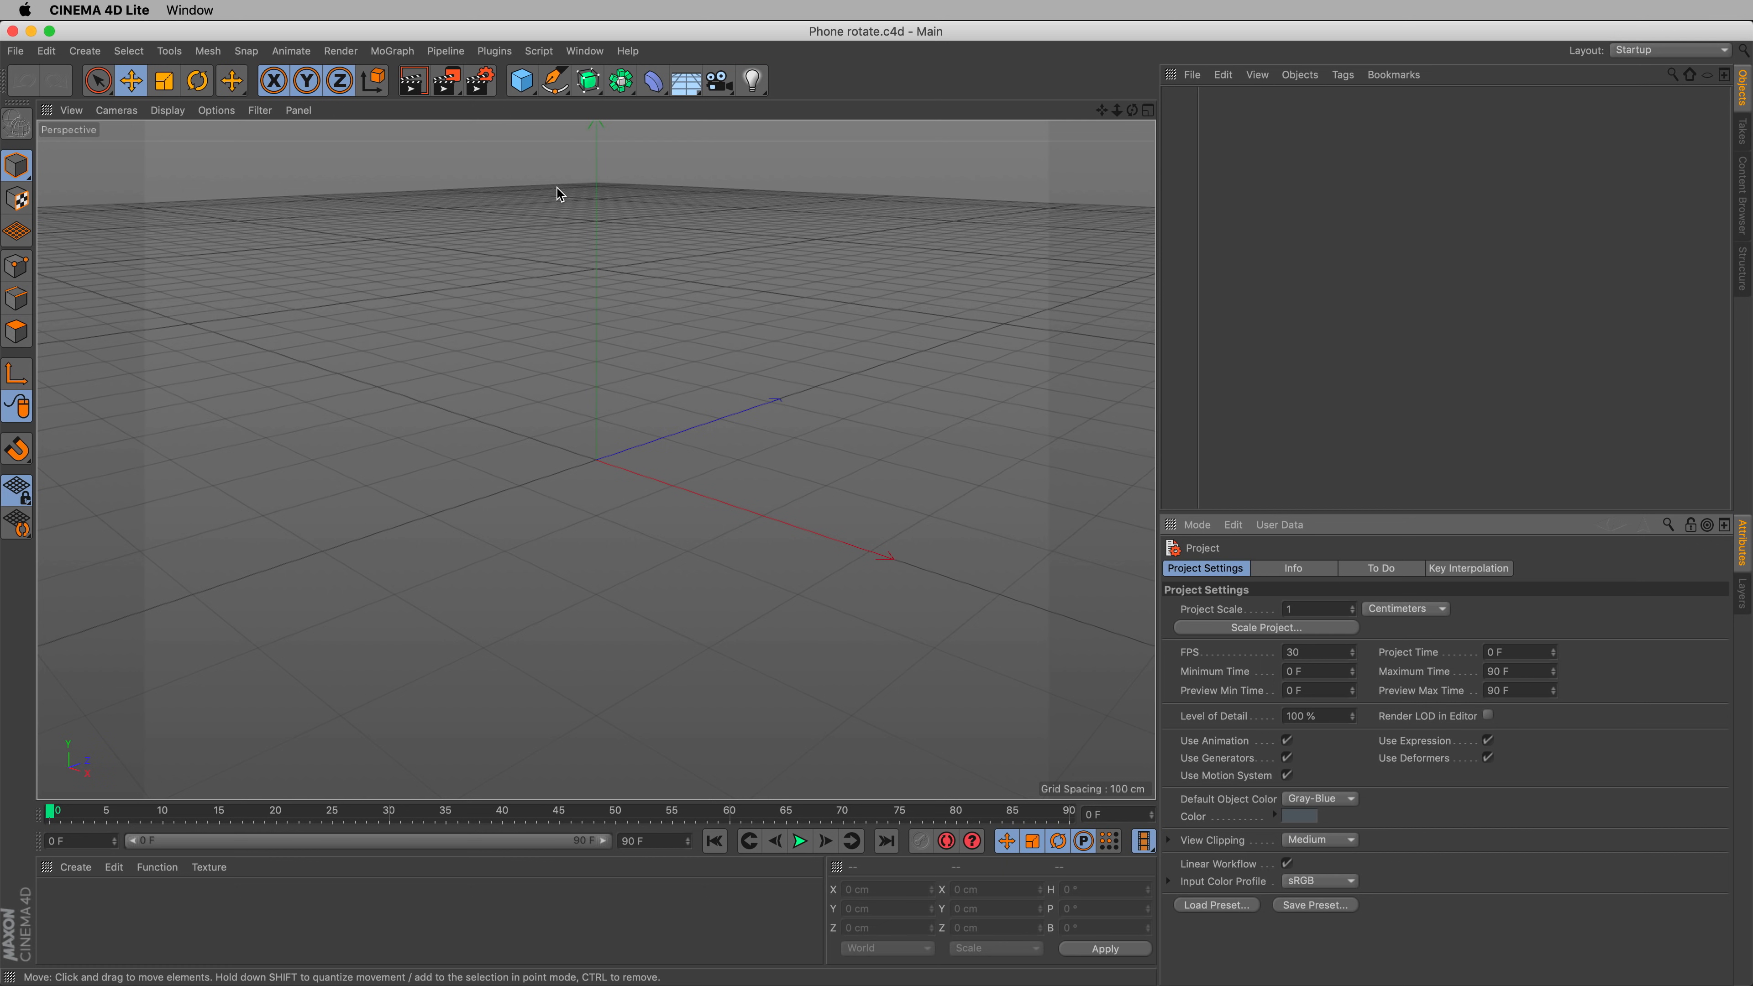
# - Set the render output size to 1000 pixels wide by 250 pixels high
pyautogui.click(480, 81)
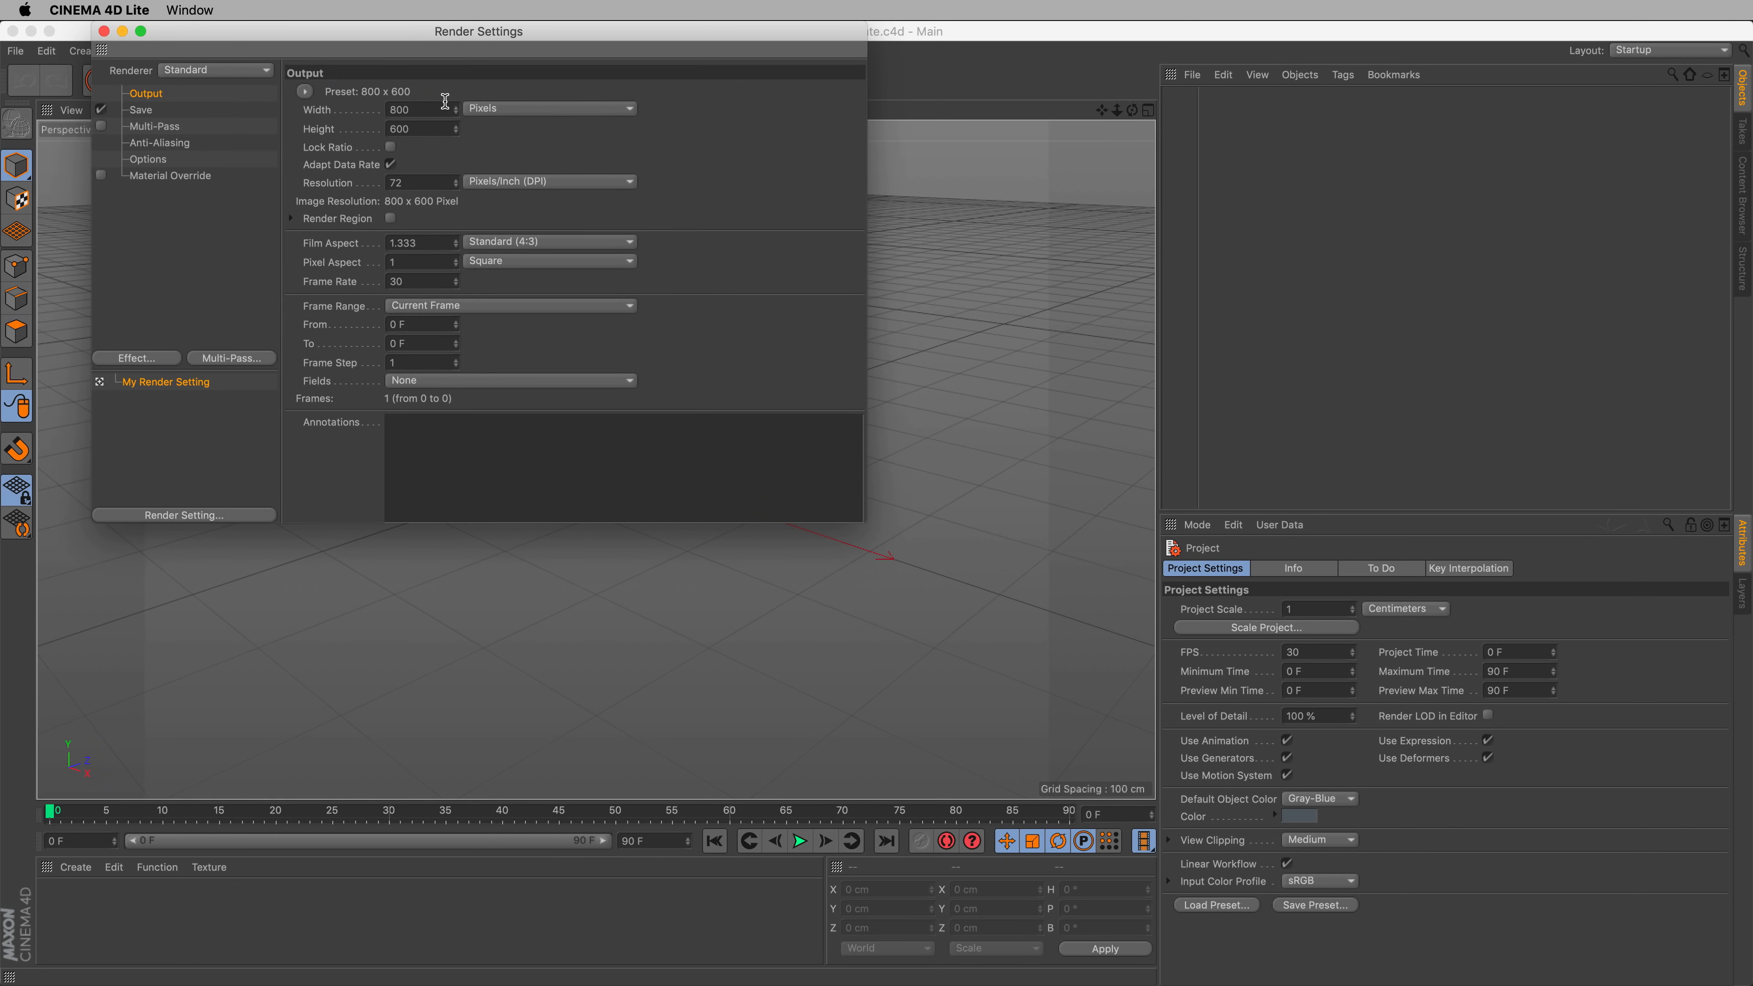
pyautogui.click(386, 108)
pyautogui.write('1000')
pyautogui.press('Return')
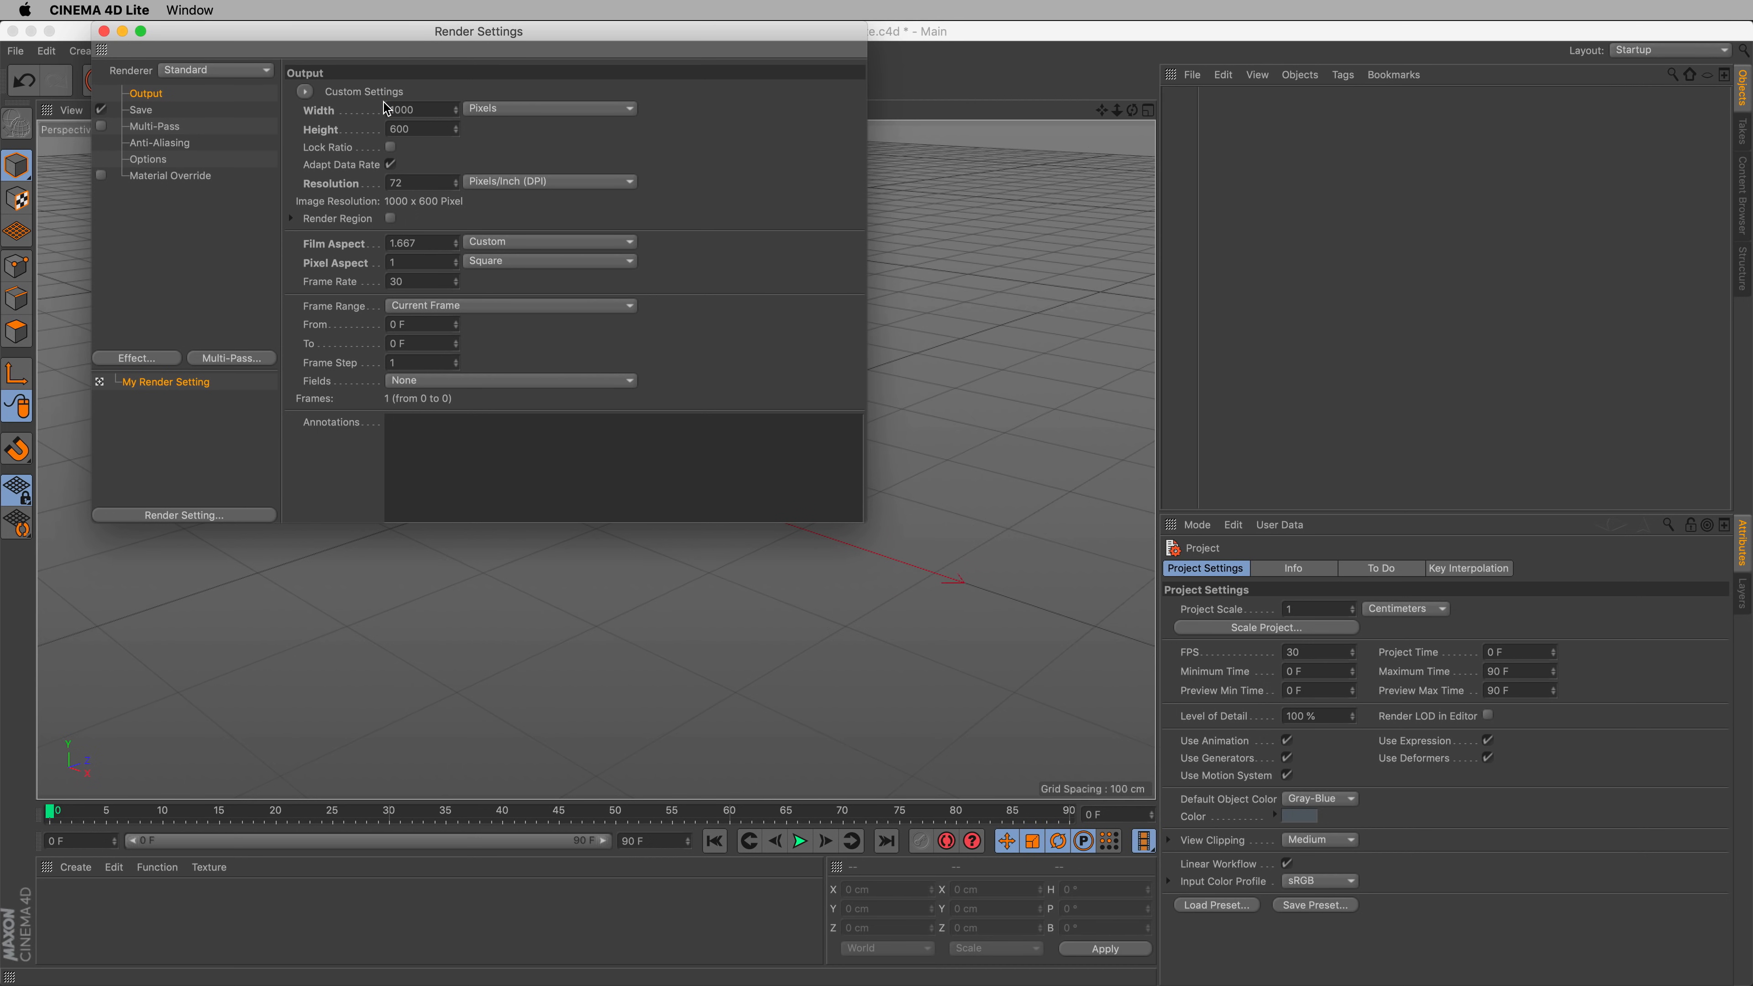
pyautogui.click(390, 125)
pyautogui.write('25')
pyautogui.write('0')
pyautogui.press('Return')
pyautogui.click(103, 31)
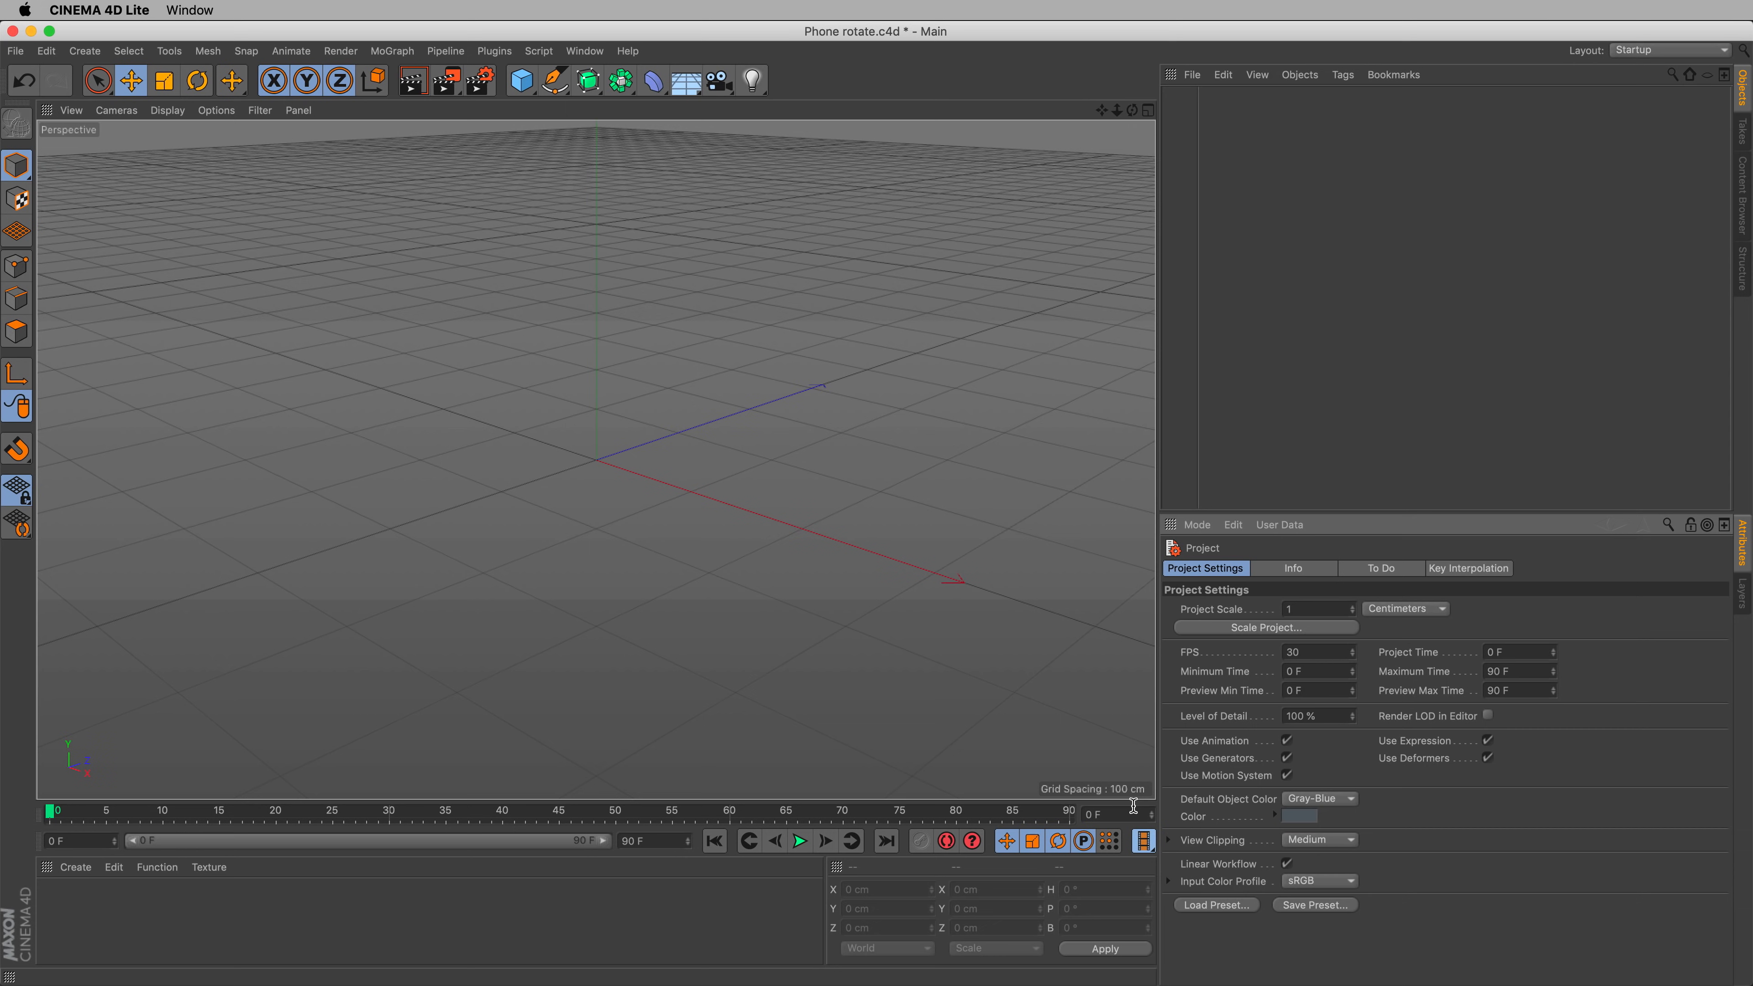
# - Resize the workspace so the perspective viewport is shorter and wider, closer to the output proportions
pyautogui.moveTo(1132, 799); pyautogui.dragTo(1149, 710)
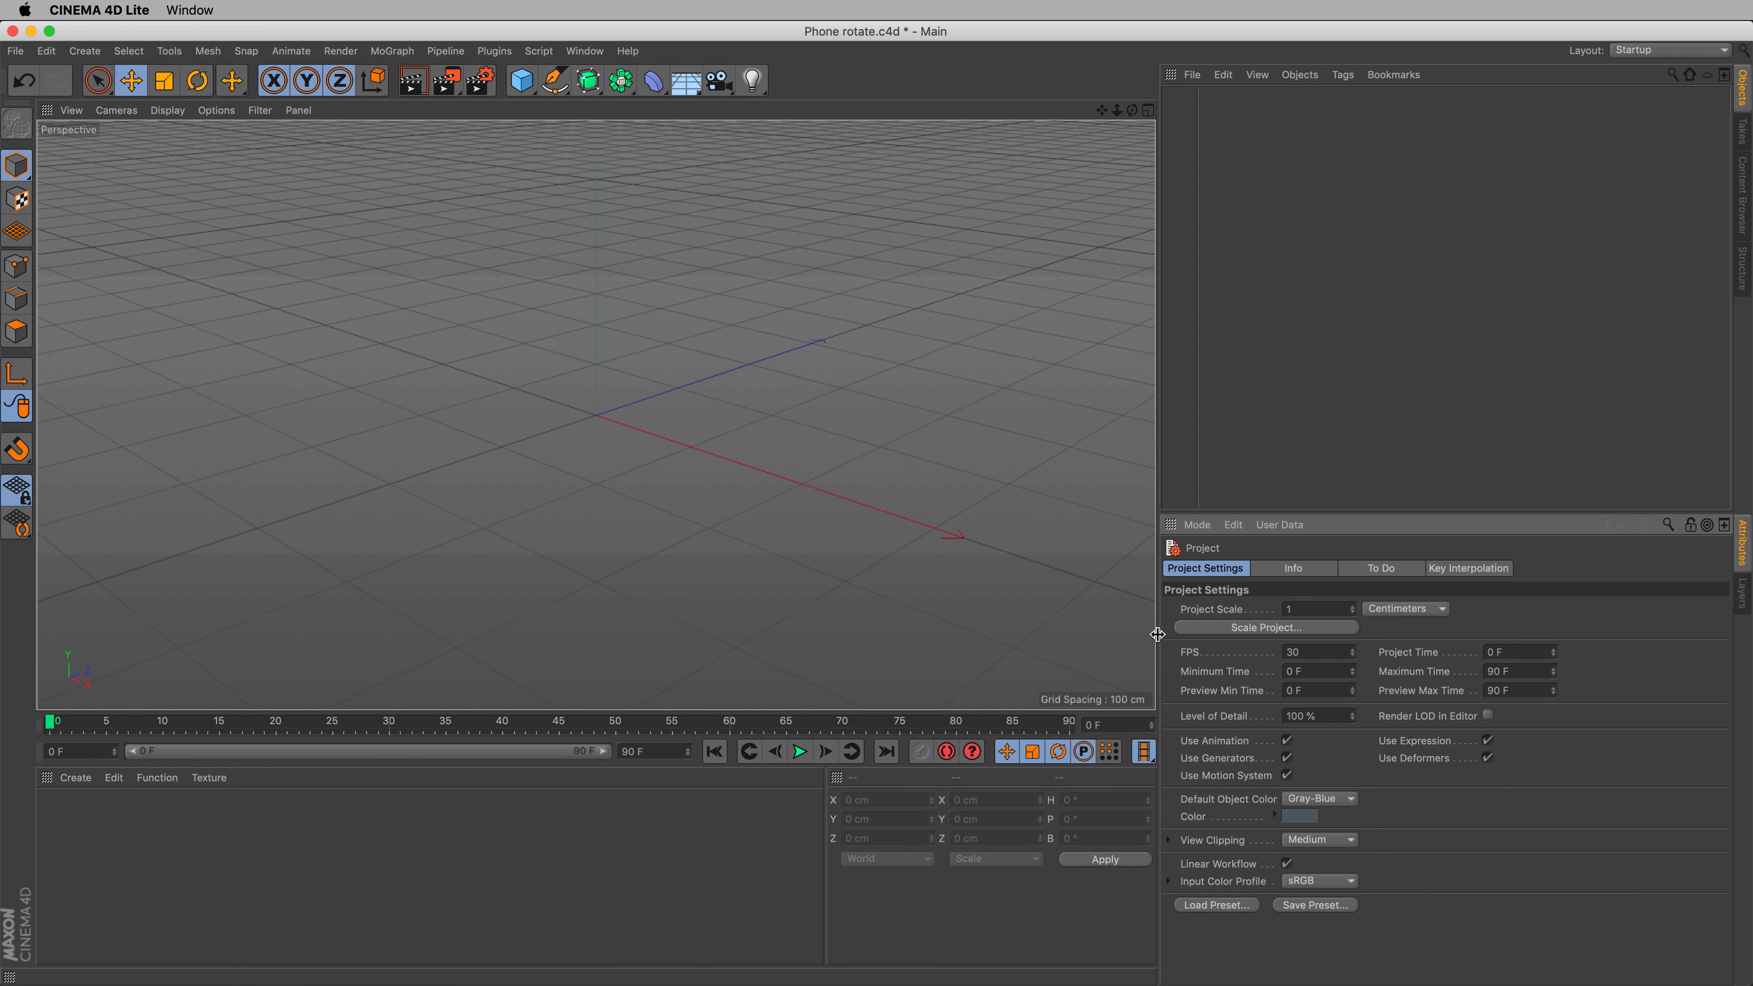
pyautogui.moveTo(1157, 634); pyautogui.dragTo(1315, 634)
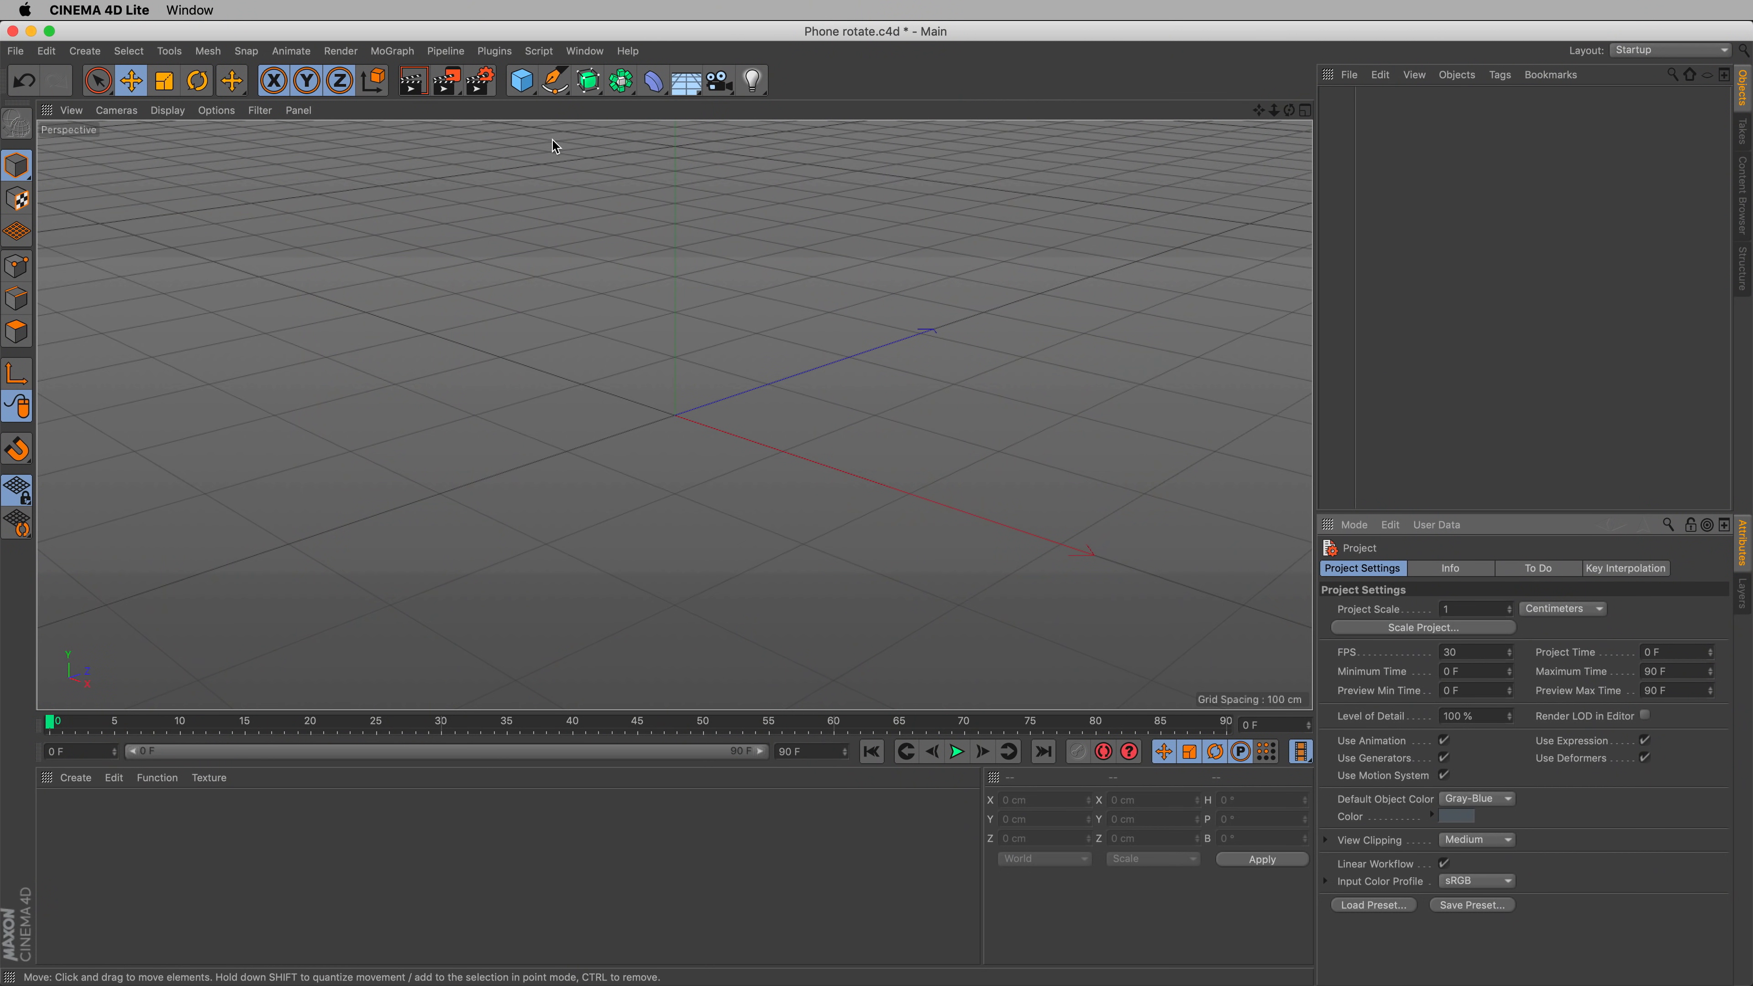
# - Add a Cube primitive and flatten it into a phone-shaped slab about 200 × 4.1 × 98 cm
pyautogui.click(519, 81)
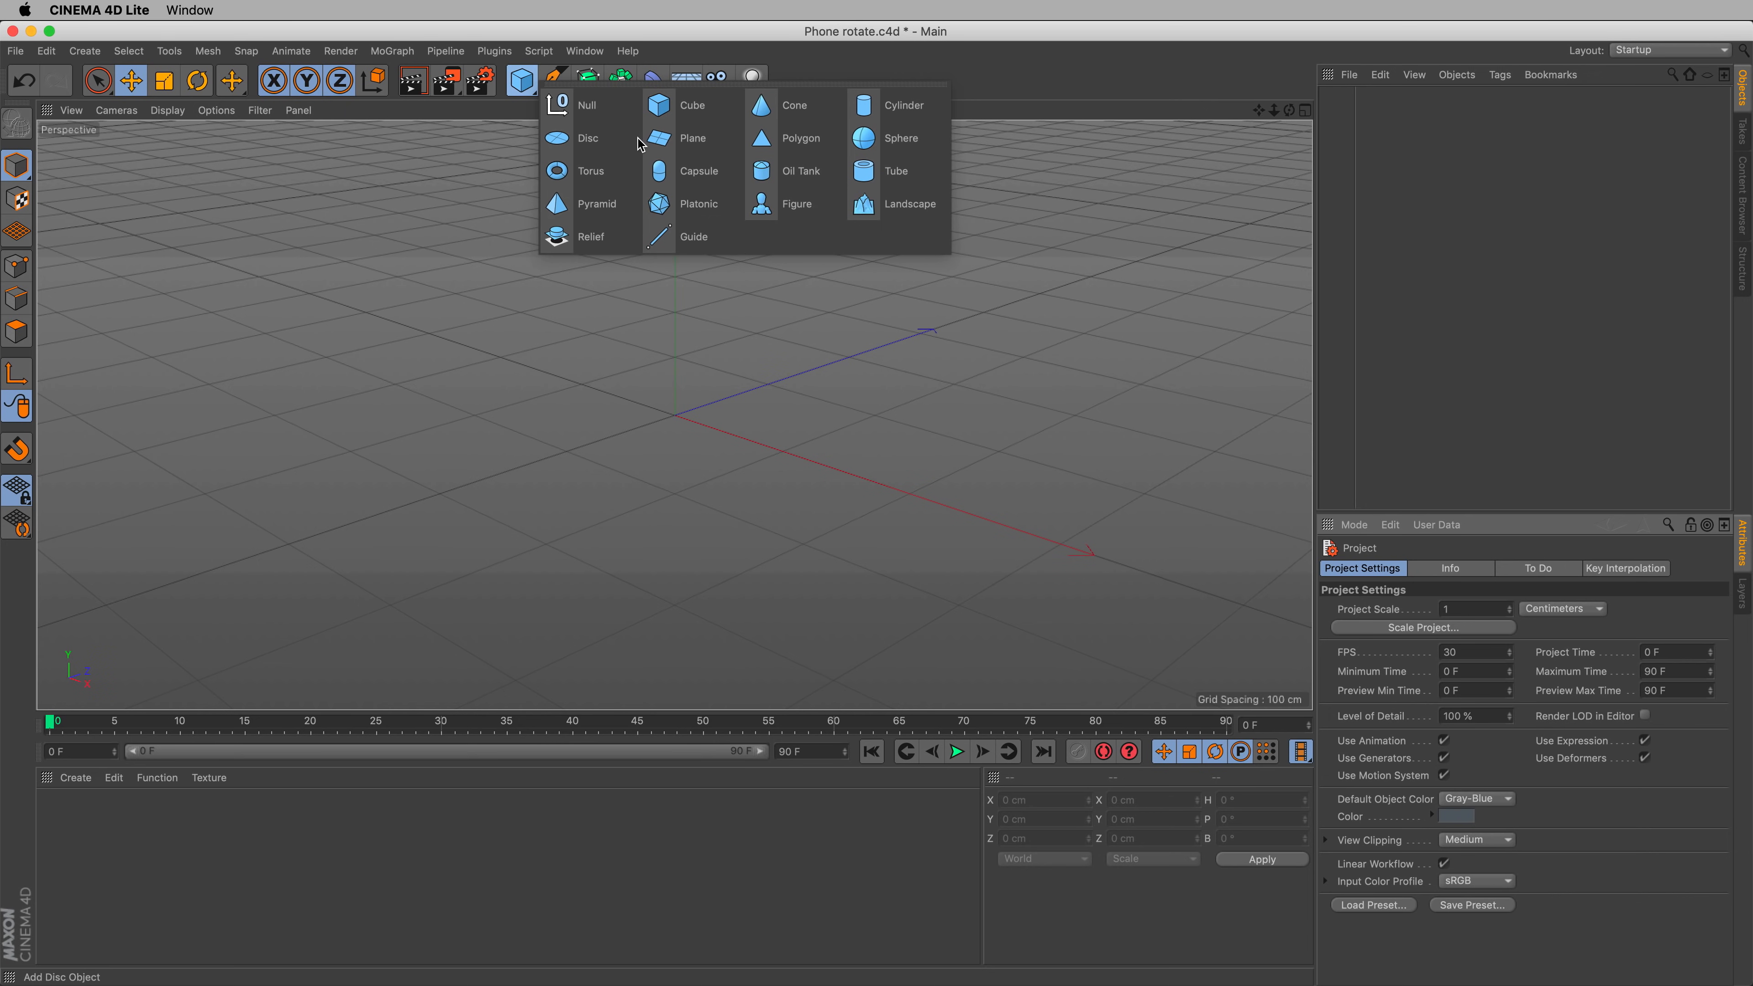
pyautogui.click(688, 116)
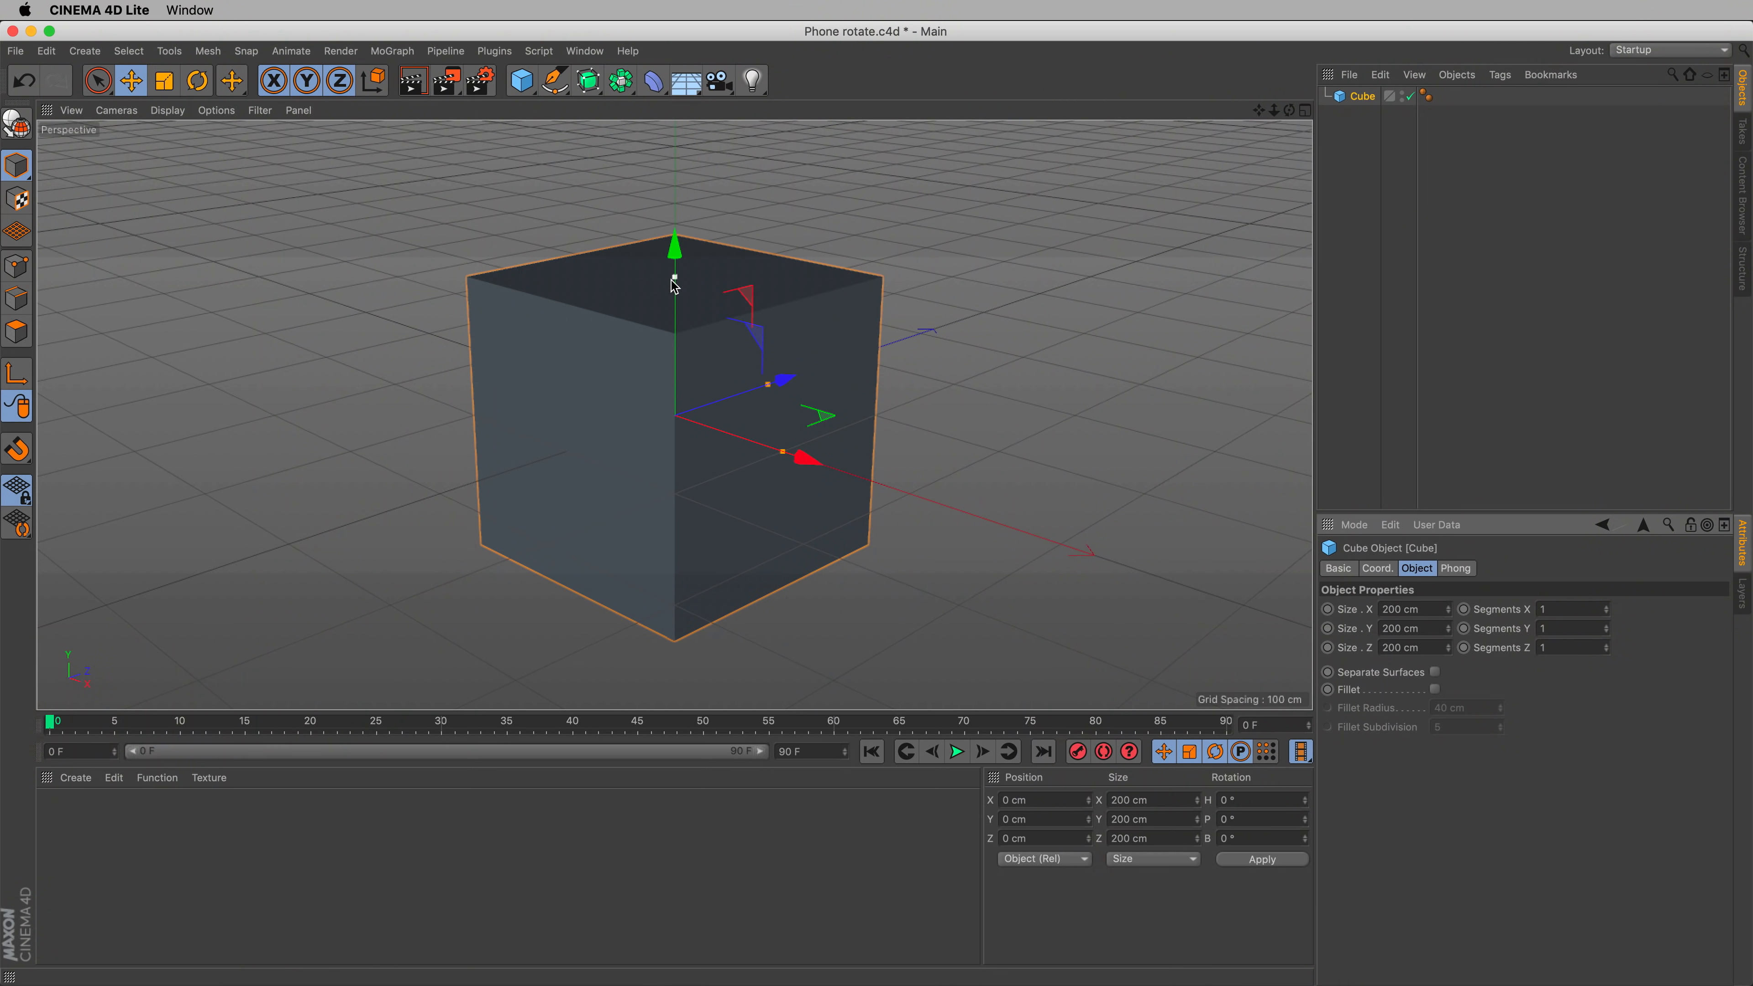
pyautogui.moveTo(674, 278); pyautogui.dragTo(736, 414)
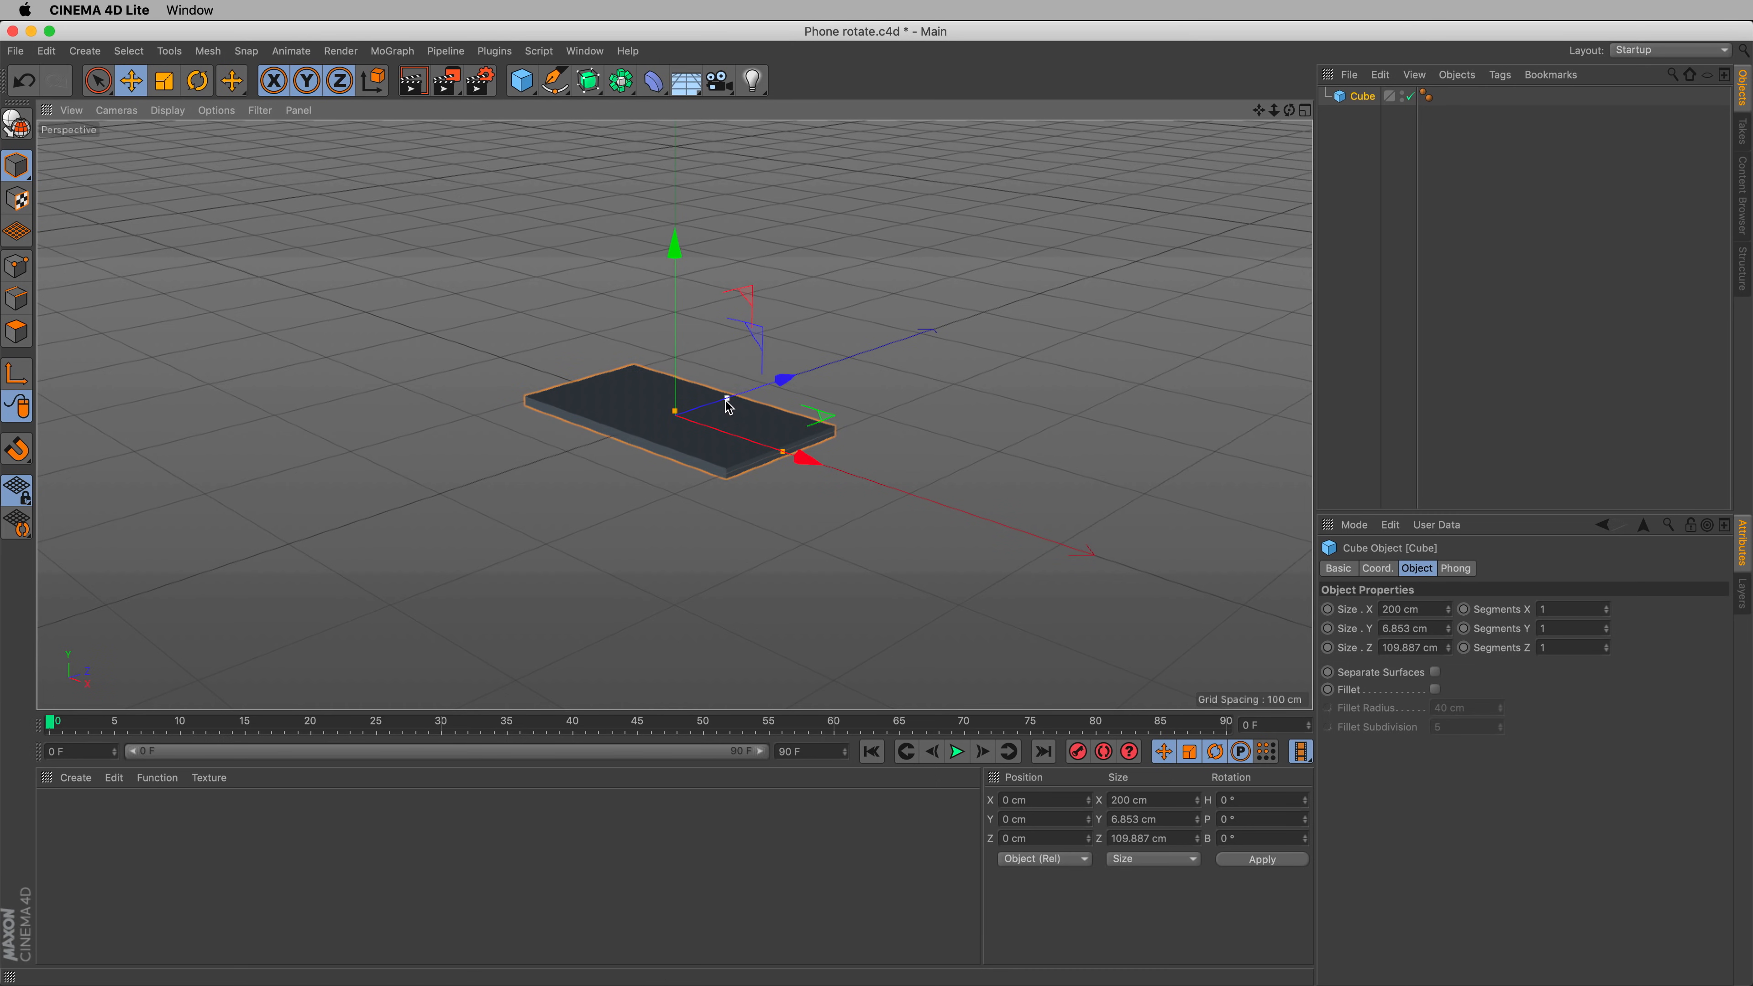
pyautogui.moveTo(730, 403); pyautogui.dragTo(714, 412)
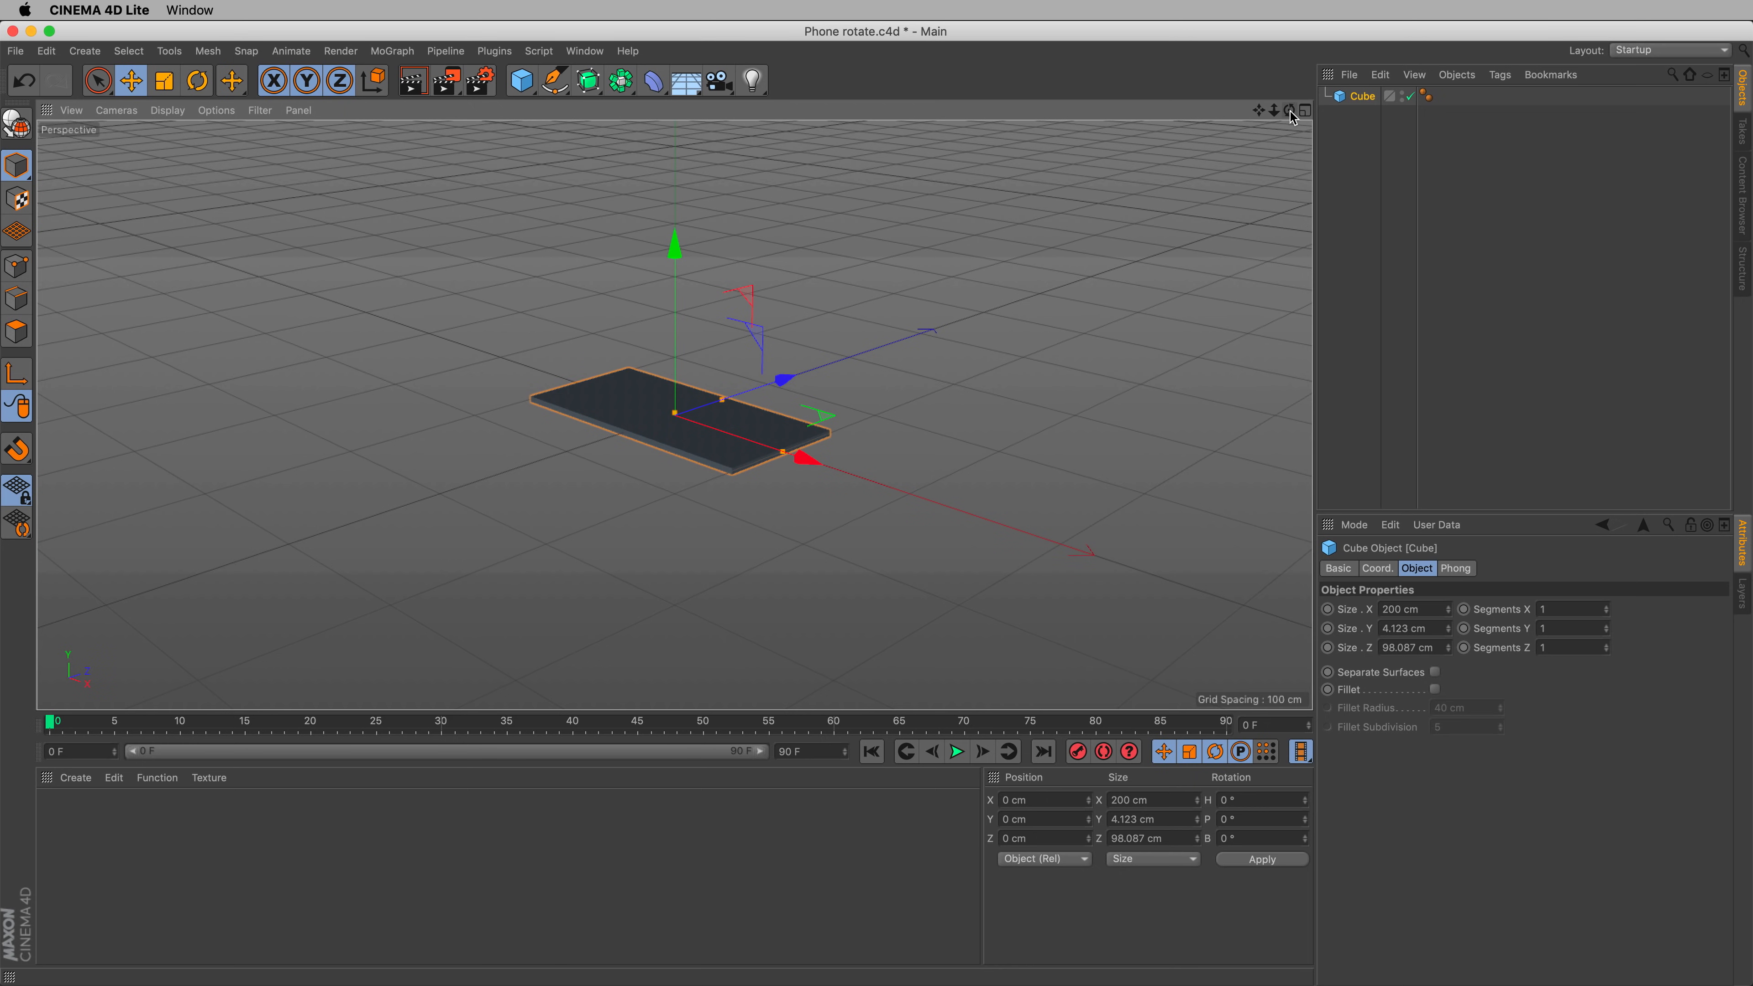
# - Thin the slab to a Y size of about 2.2 cm and enable Fillet to round its edges
pyautogui.moveTo(1289, 110); pyautogui.dragTo(1173, 256)
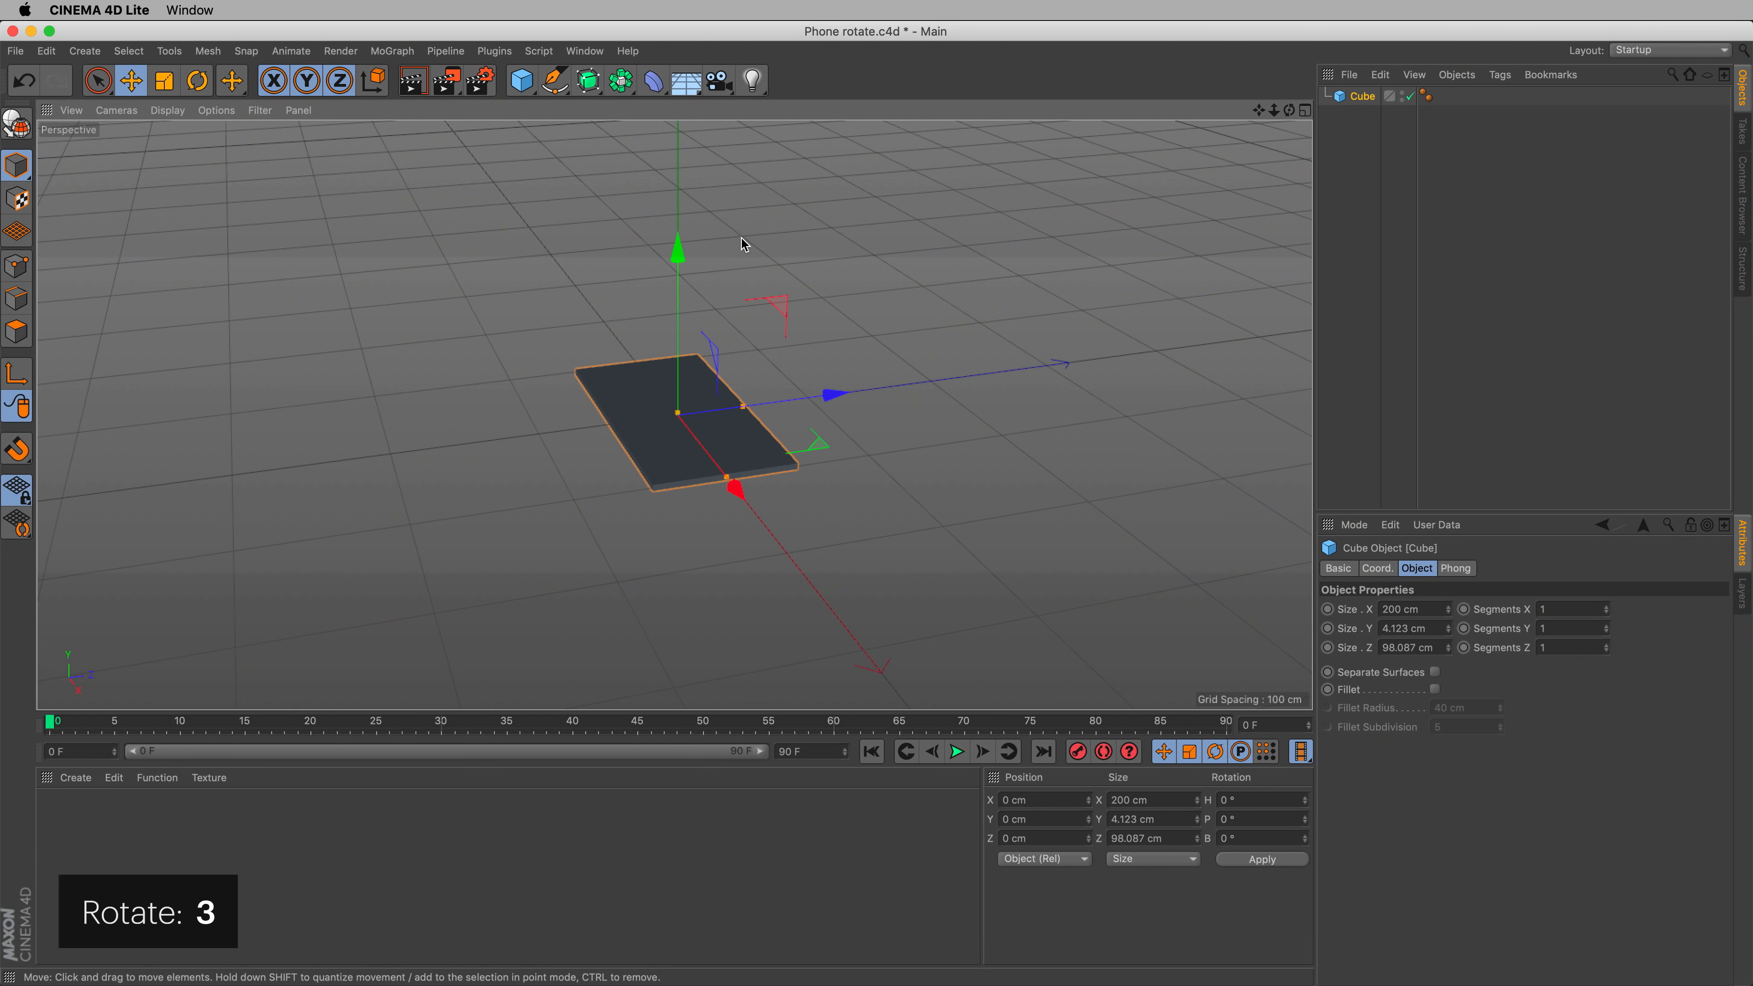
pyautogui.moveTo(477, 442); pyautogui.dragTo(571, 440)
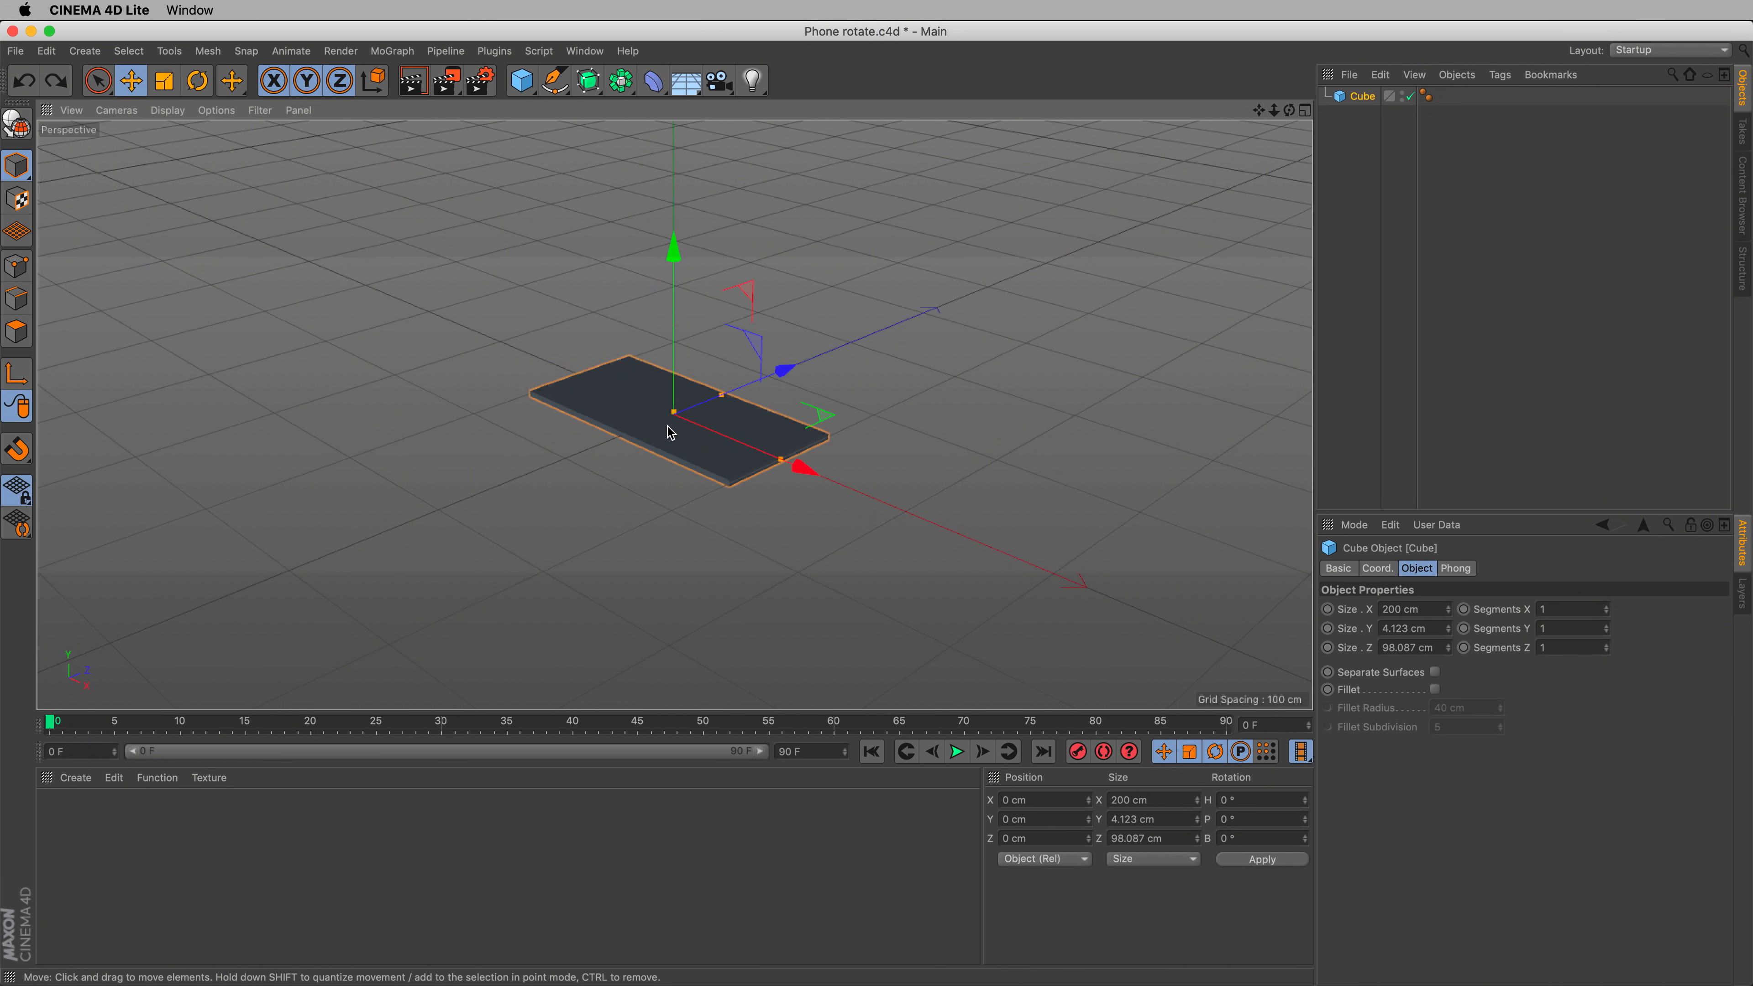
pyautogui.keyDown('alt'); pyautogui.moveTo(669, 433); pyautogui.dragTo(708, 409); pyautogui.keyUp('alt')
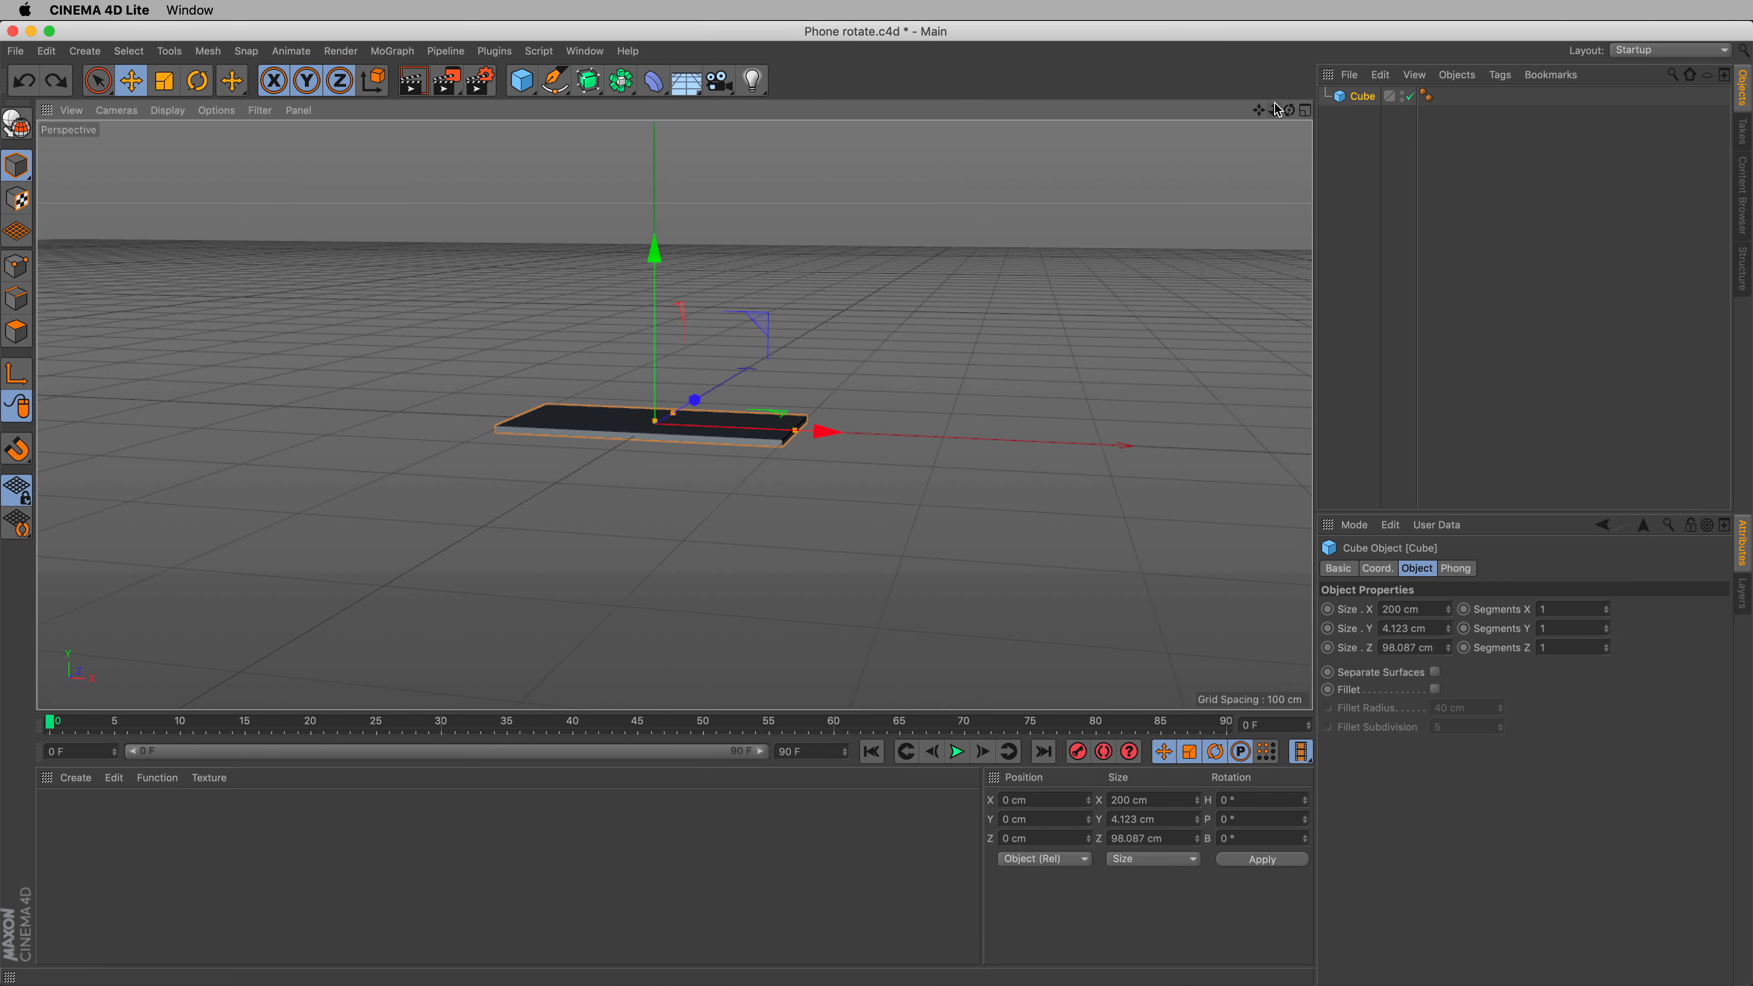
pyautogui.moveTo(1275, 109); pyautogui.dragTo(1299, 110)
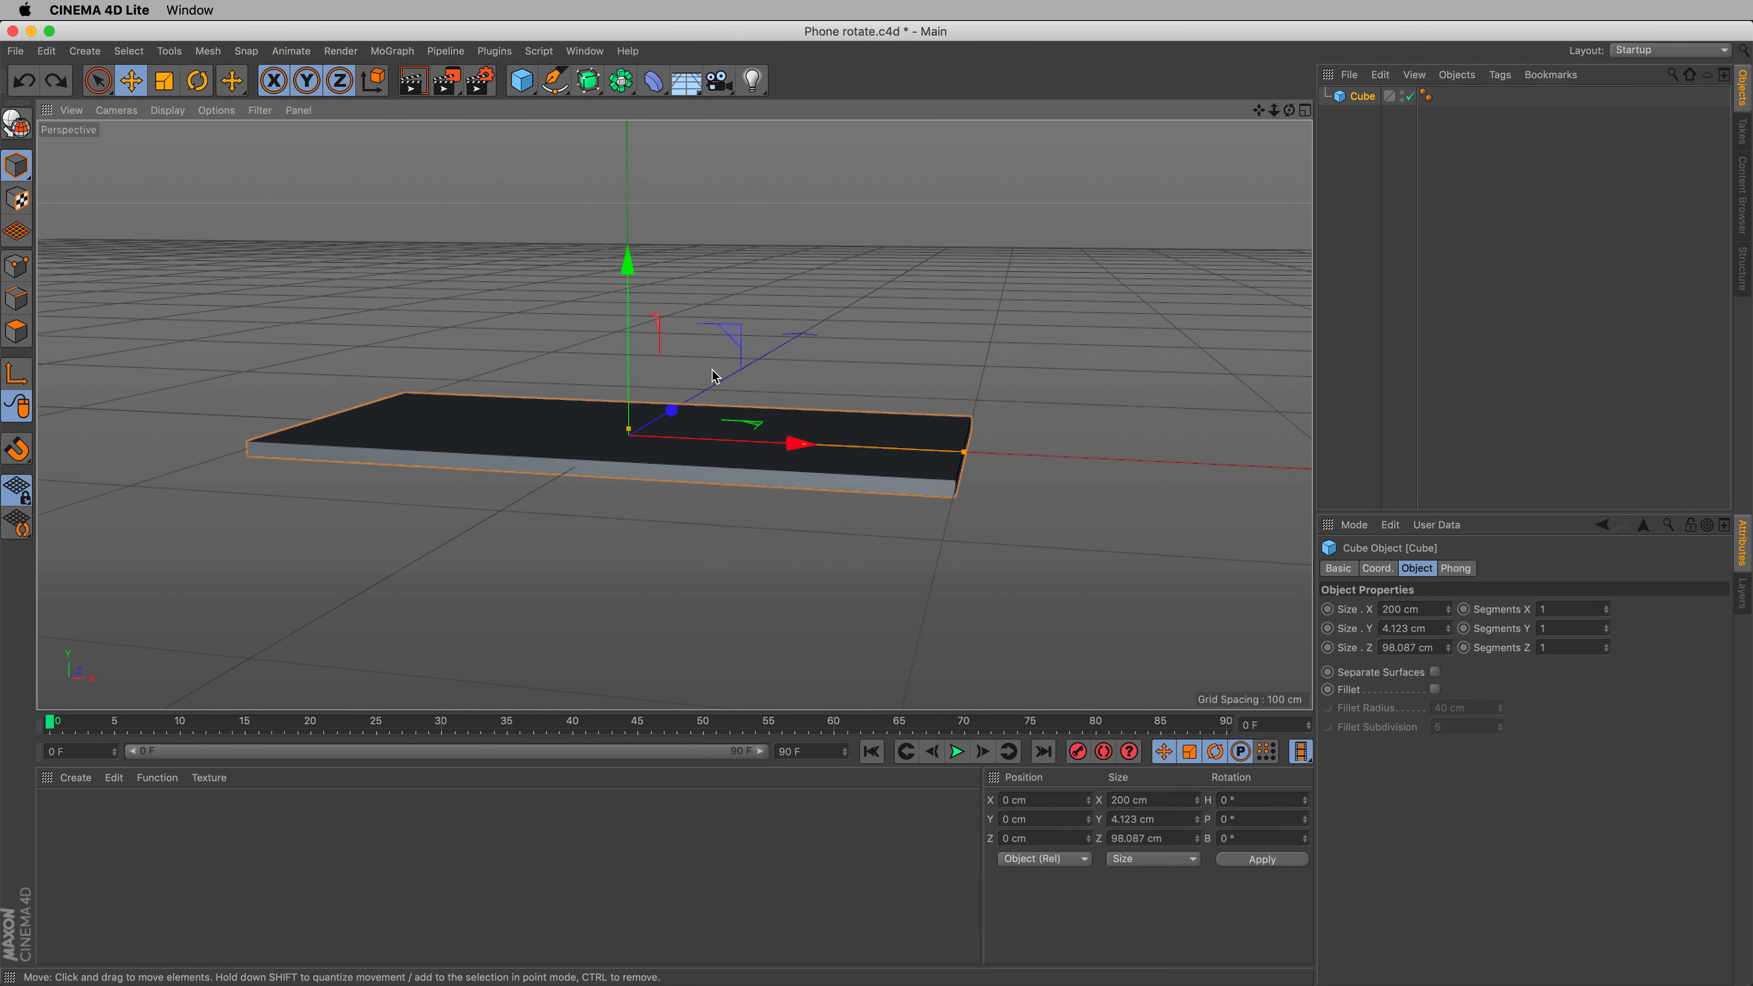
pyautogui.moveTo(630, 430); pyautogui.dragTo(628, 437)
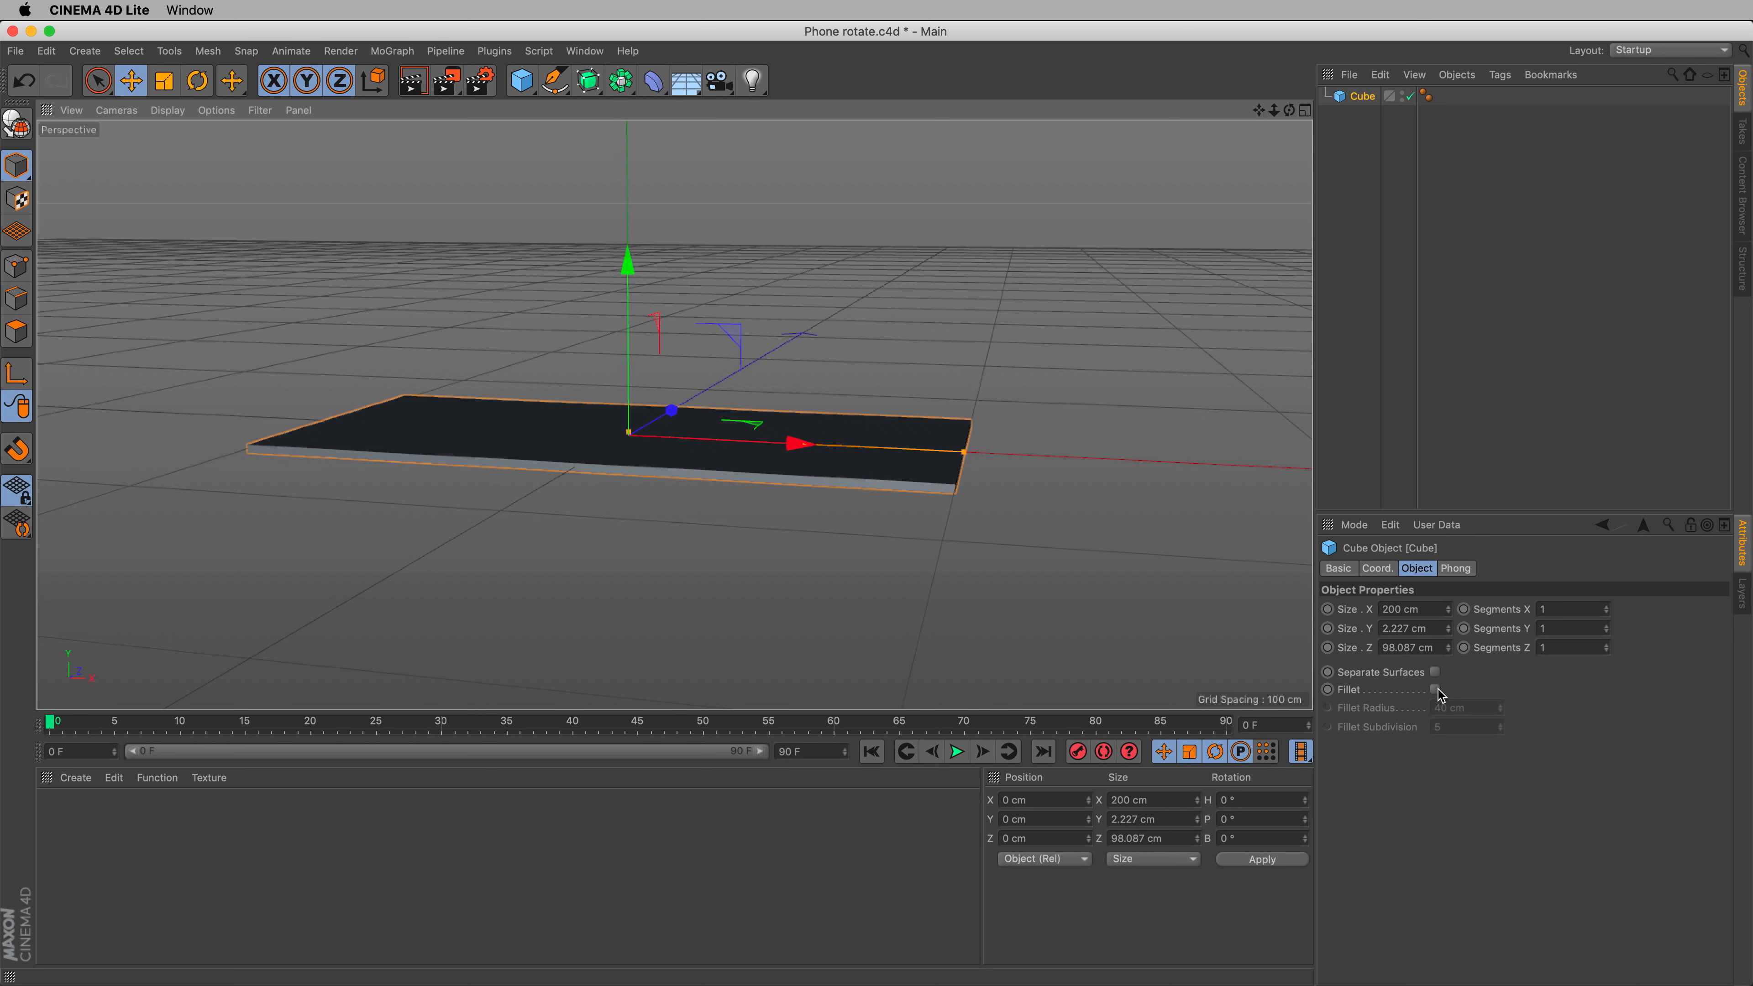
pyautogui.click(1436, 690)
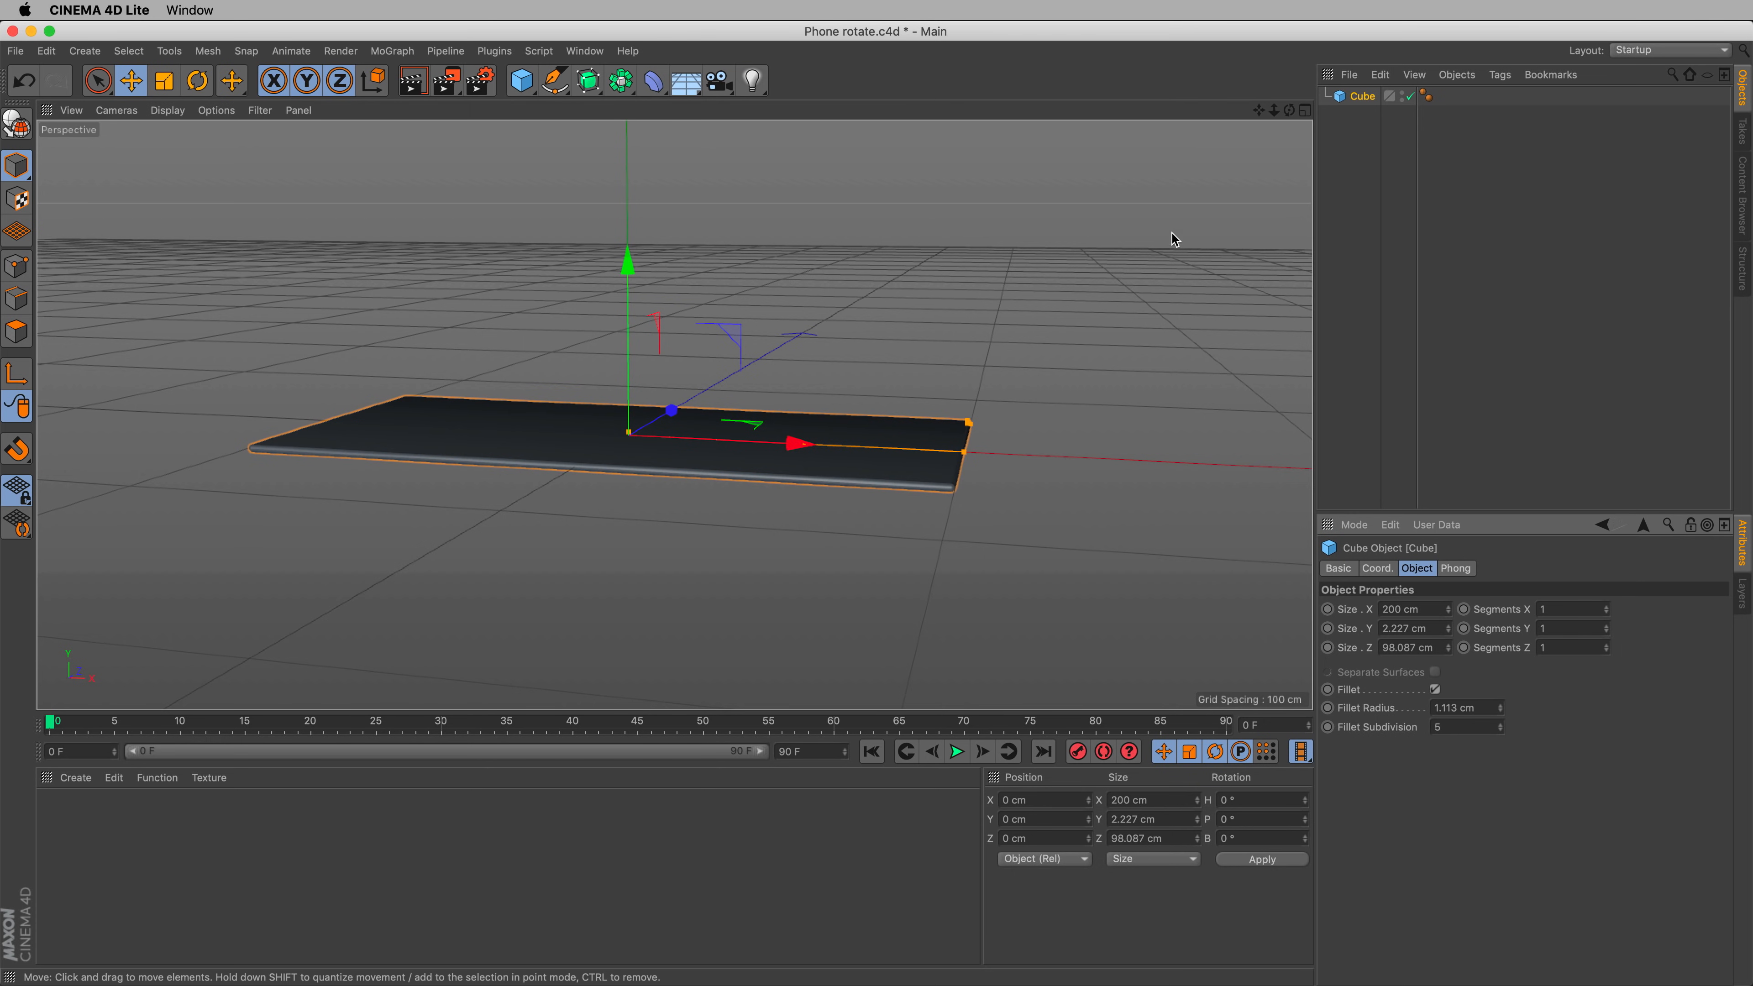
# - Duplicate the filleted slab in place as the basis for a side button
pyautogui.moveTo(1275, 111); pyautogui.dragTo(1128, 80)
pyautogui.moveTo(674, 415); pyautogui.dragTo(817, 402)
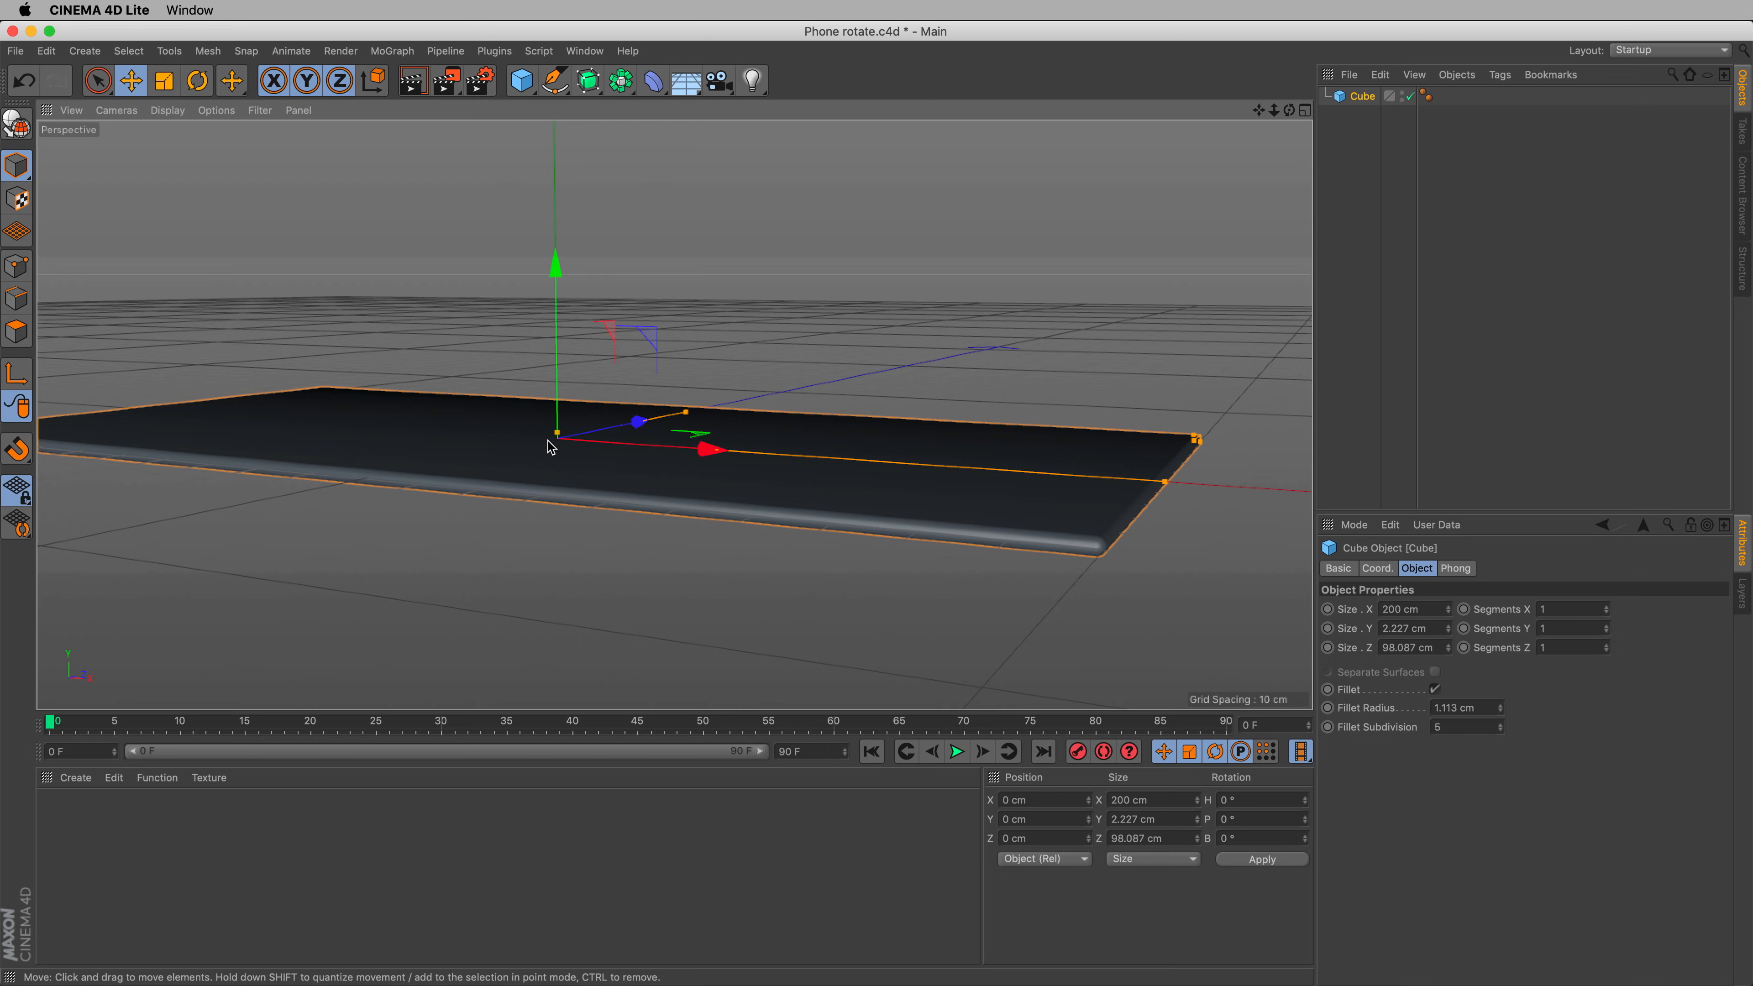
pyautogui.keyDown('alt'); pyautogui.moveTo(551, 447); pyautogui.dragTo(606, 467); pyautogui.keyUp('alt')
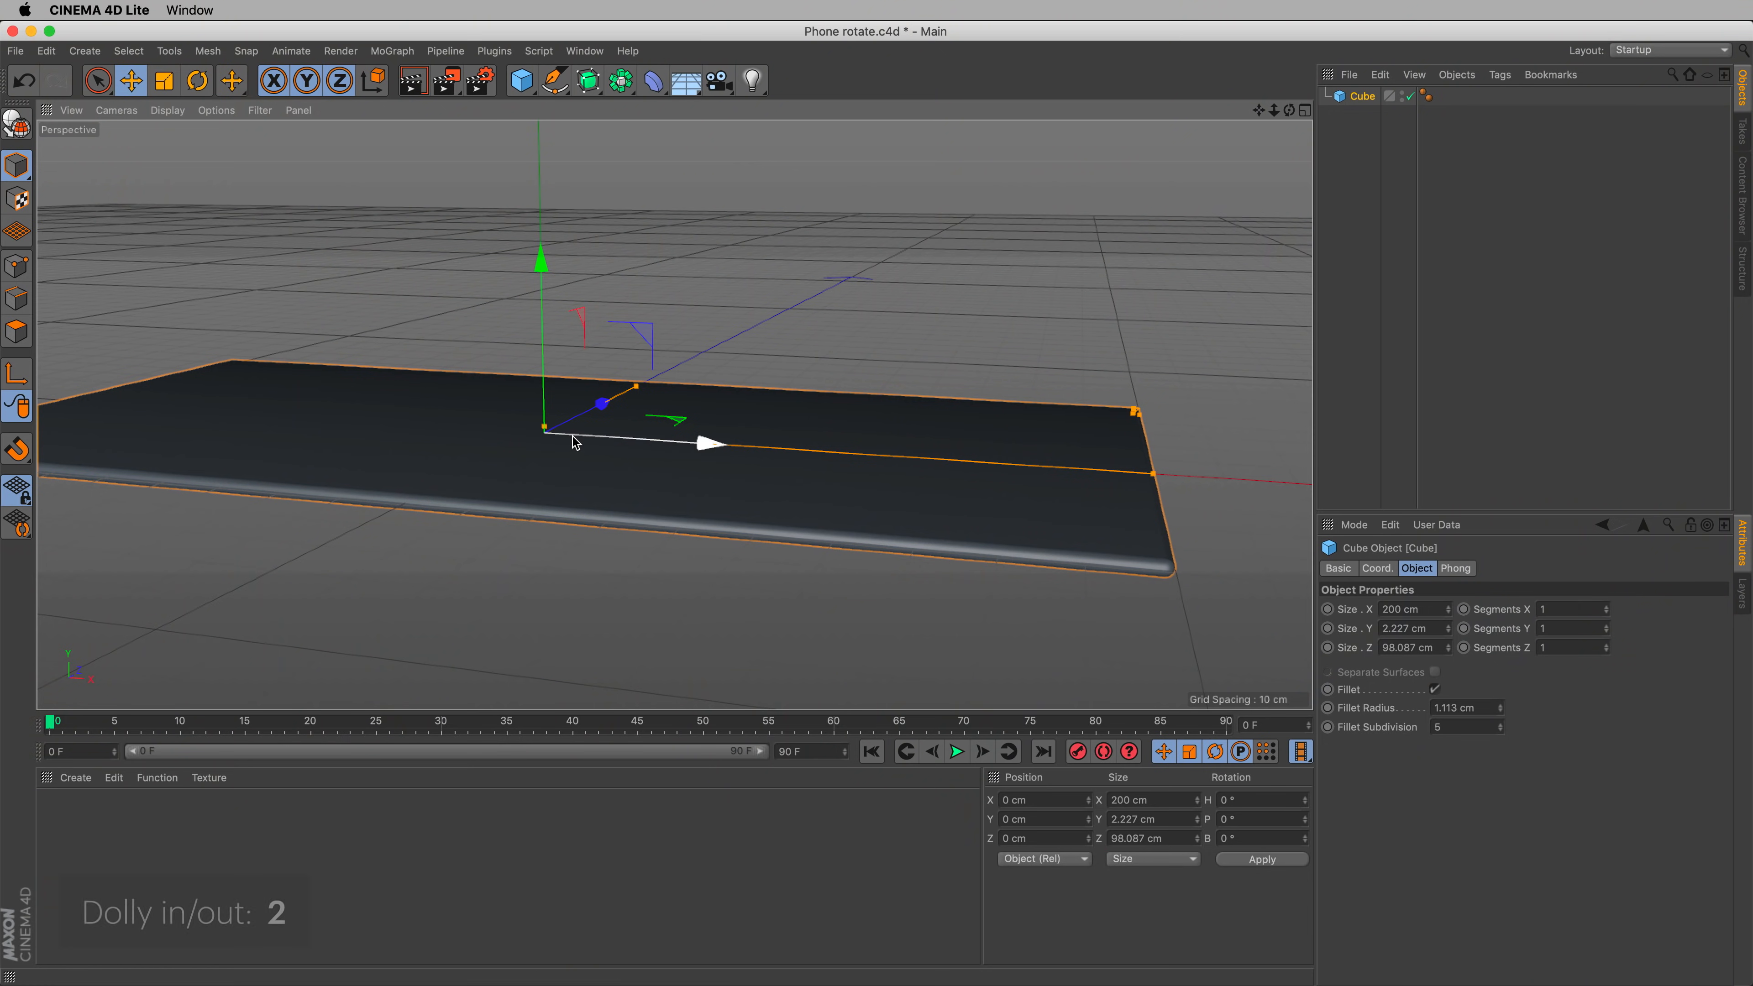
pyautogui.keyDown('alt'); pyautogui.moveTo(579, 442); pyautogui.dragTo(516, 474, button='right'); pyautogui.keyUp('alt')
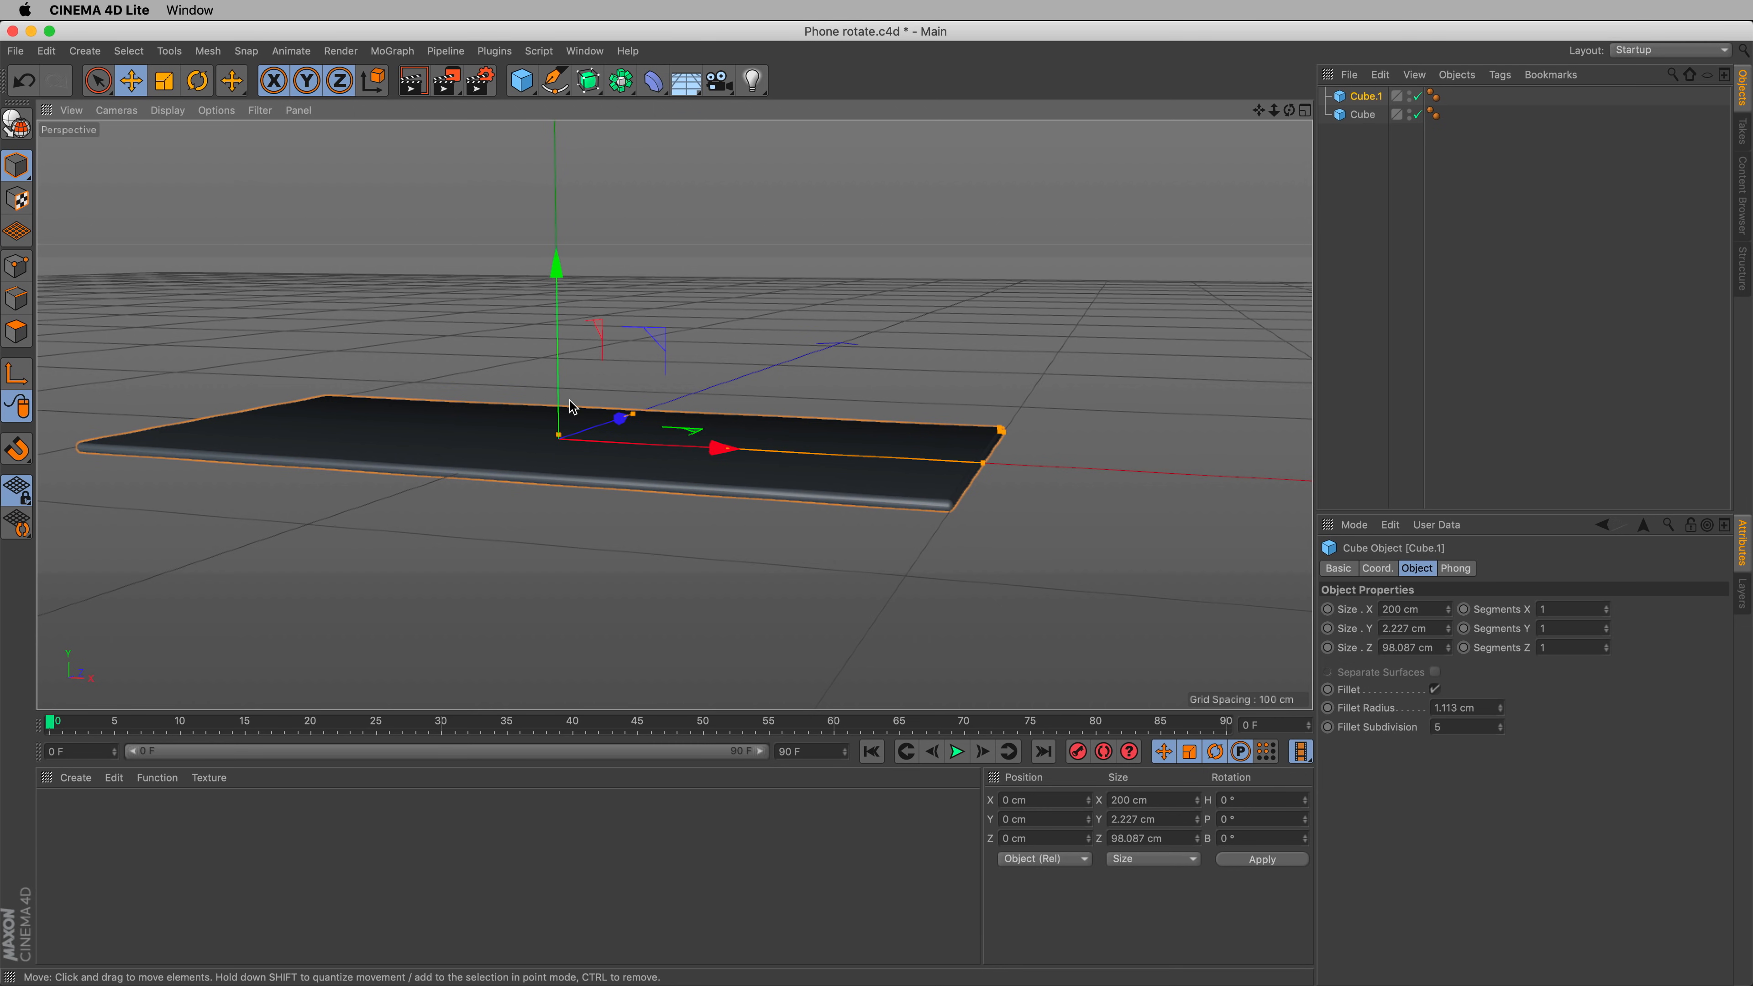
# - Shrink the copied slab to about 13.5 × 2.2 × 2.2 cm and place it on the phone's front long edge, at Z about -48.9 cm
pyautogui.moveTo(564, 404); pyautogui.dragTo(593, 429)
pyautogui.press('super+z')
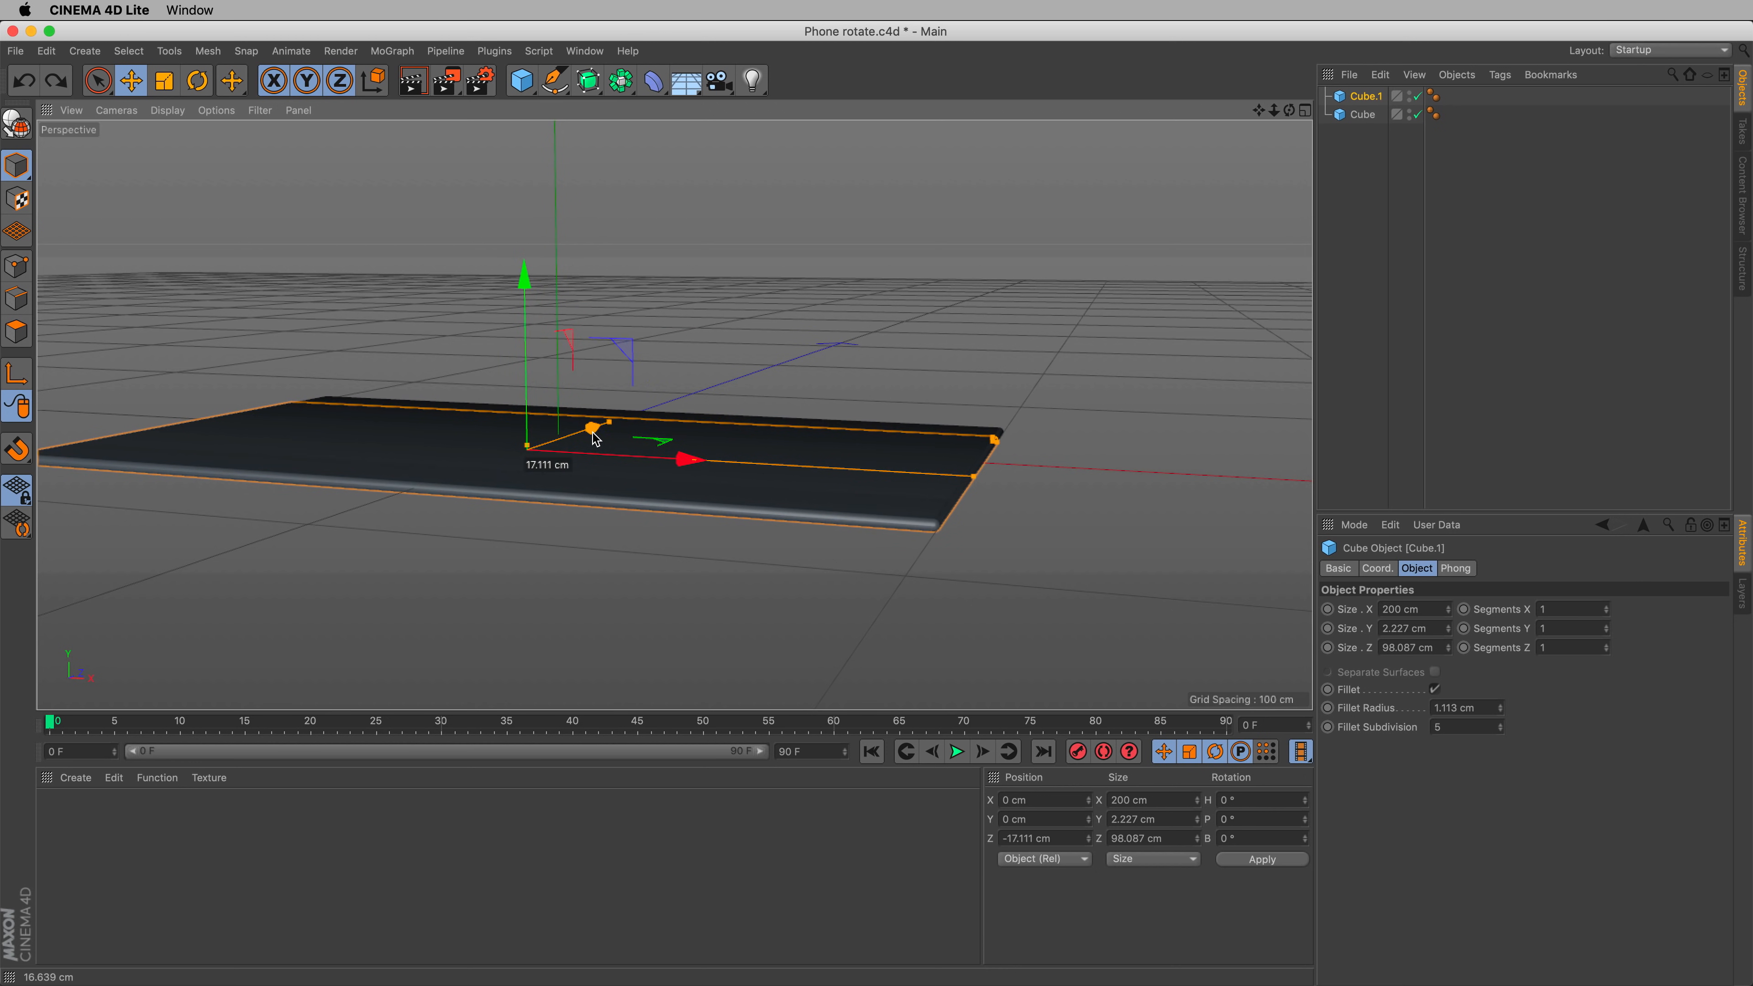
pyautogui.moveTo(962, 482); pyautogui.dragTo(523, 465)
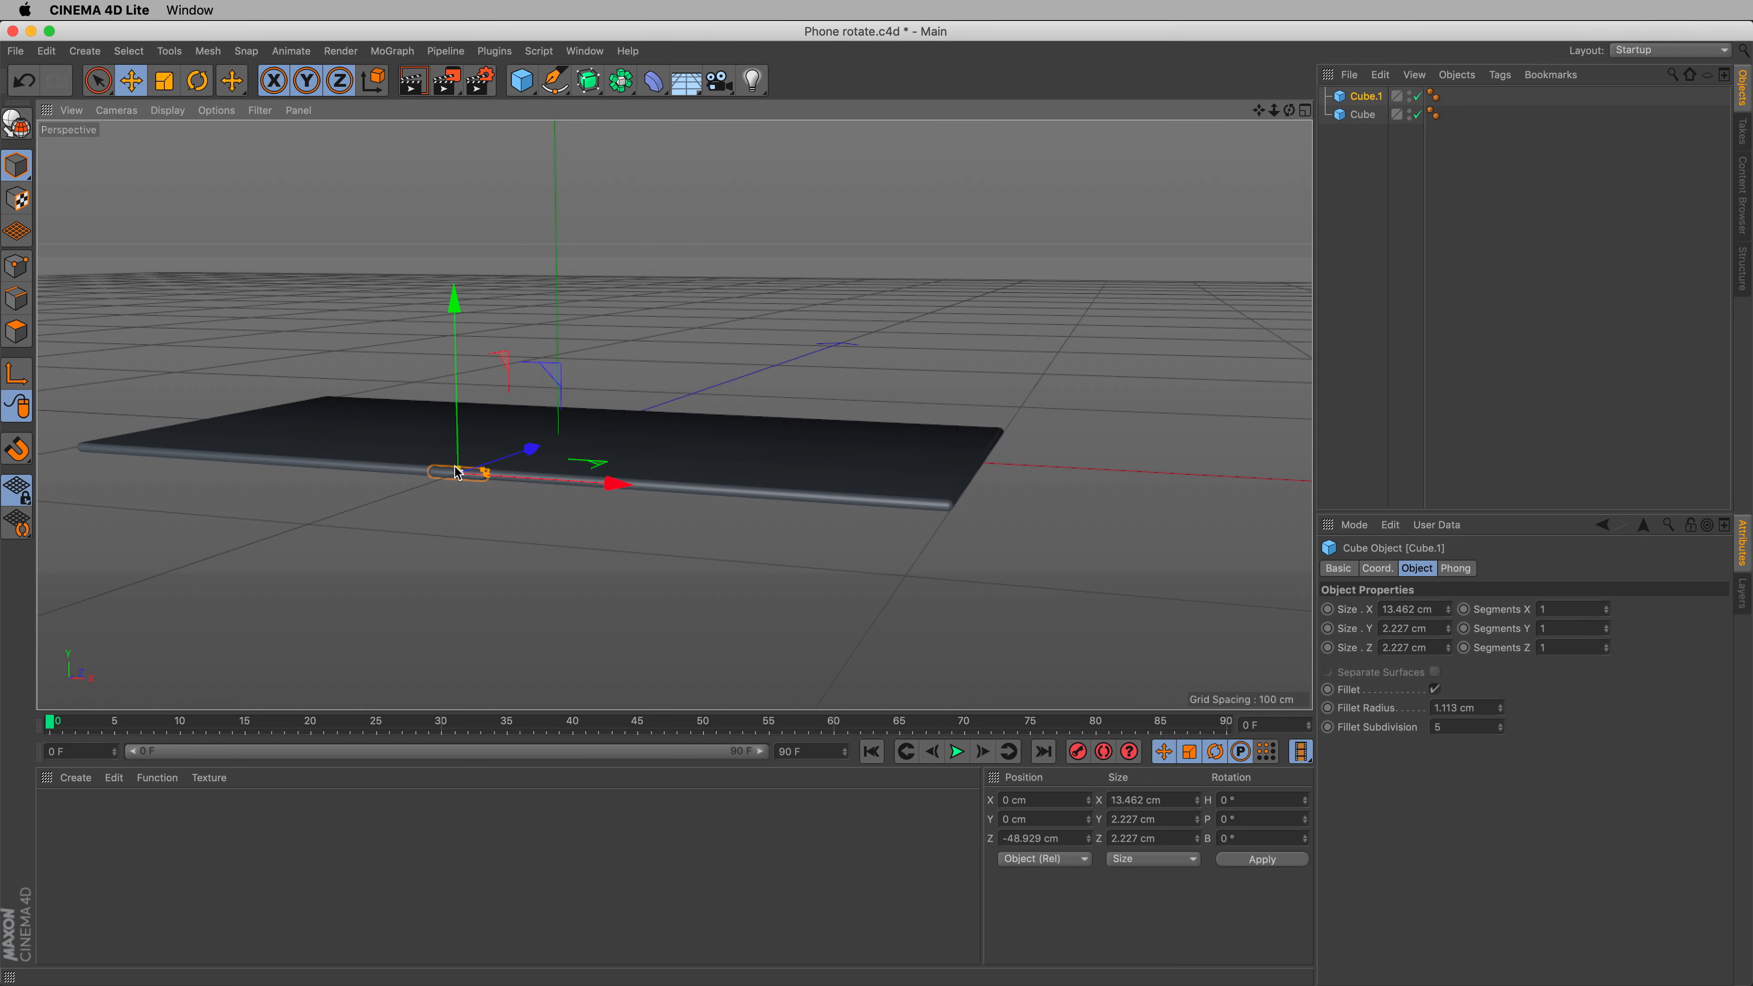
pyautogui.scroll(10, 457, 472)
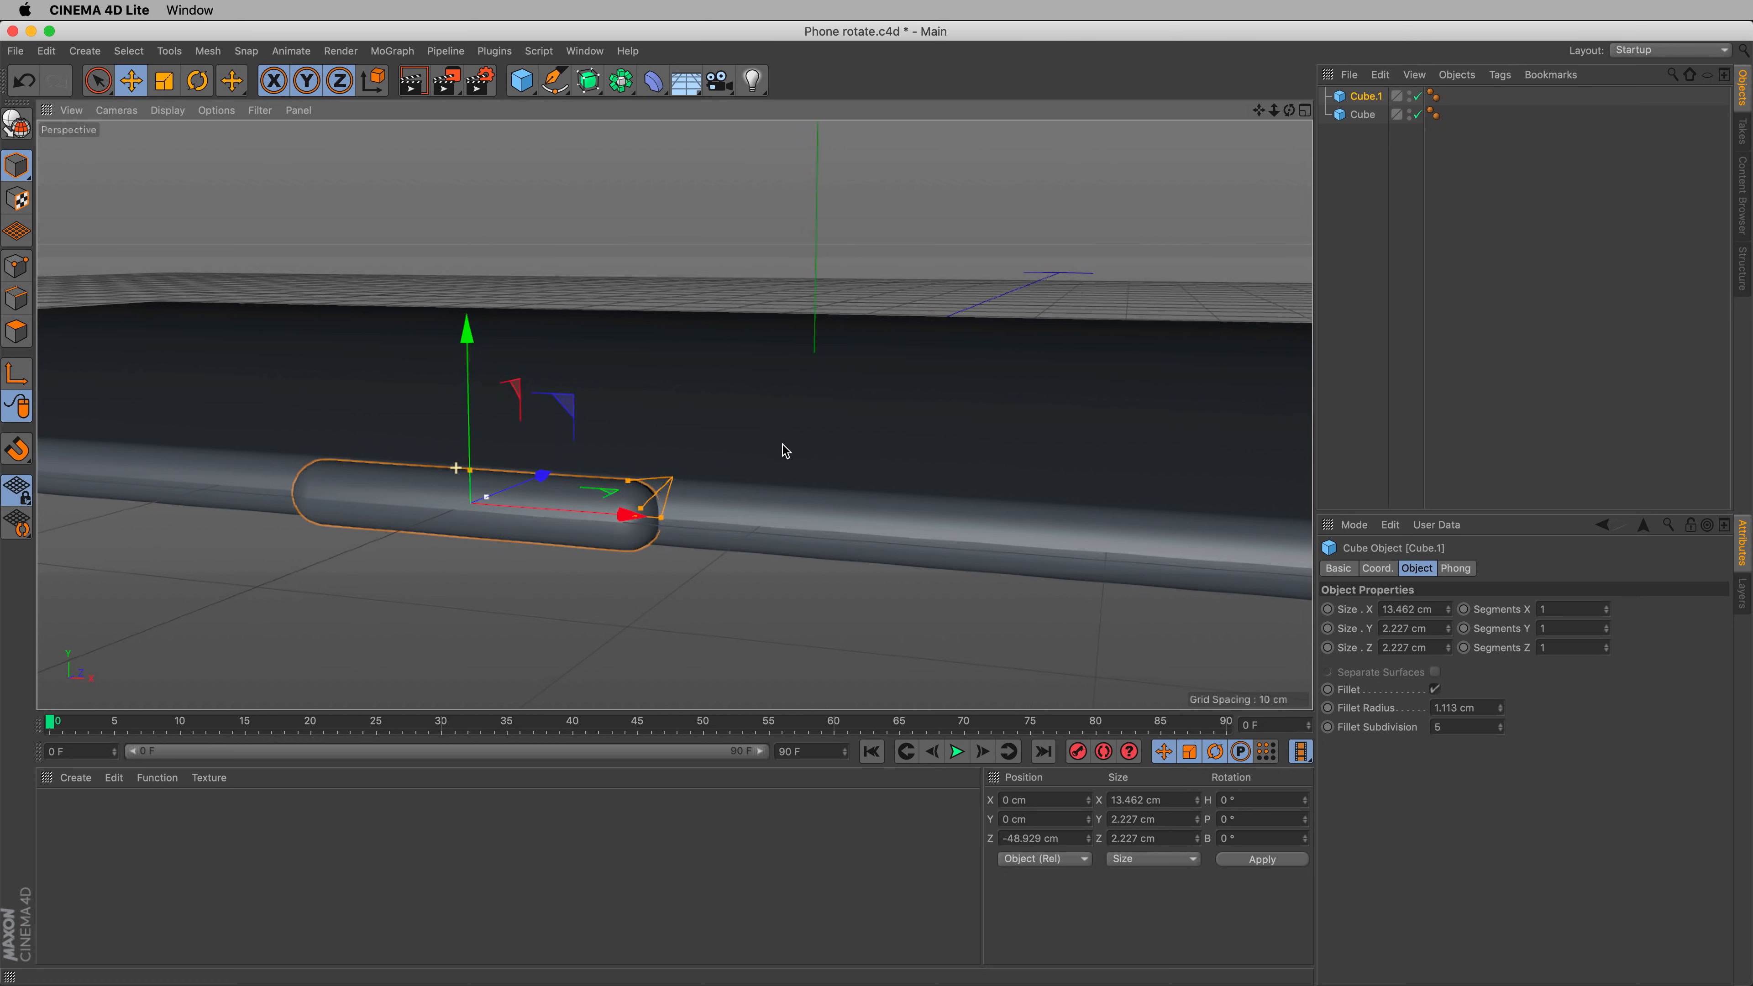
# - Set the side button's Y size to 1.75 cm and move it slightly into the phone's edge, to Z about -48.5 cm
pyautogui.scroll(3, 786, 450)
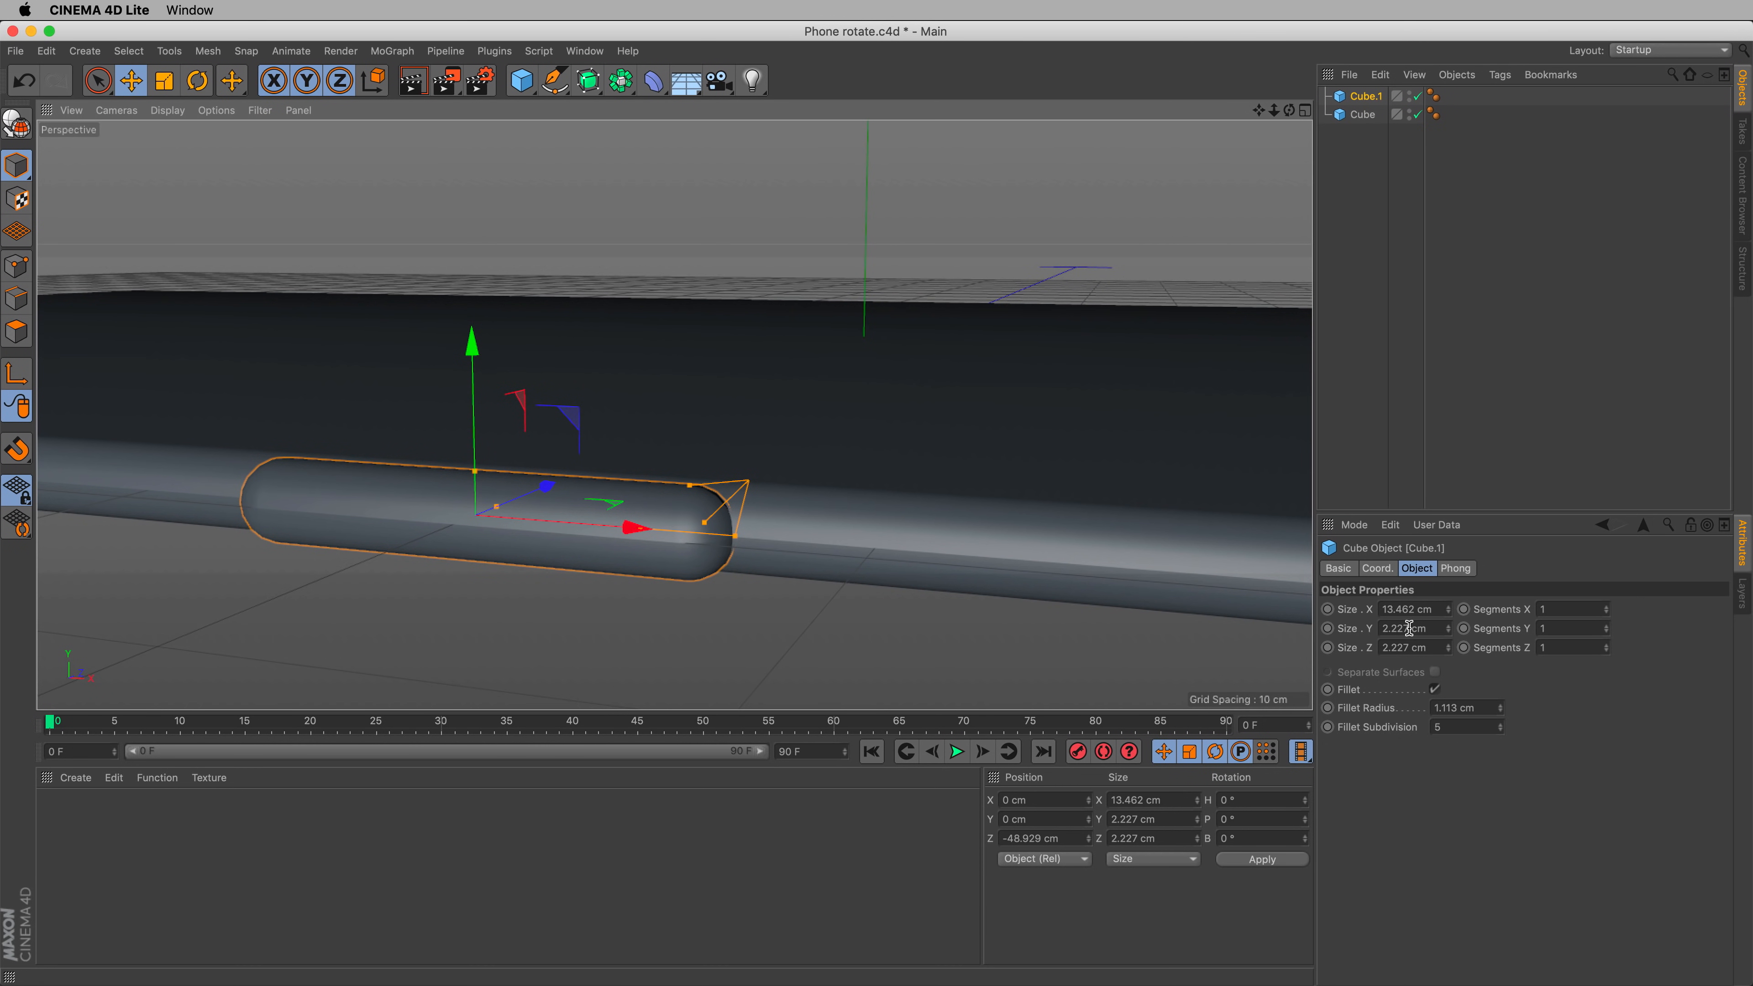
pyautogui.moveTo(1426, 628); pyautogui.dragTo(1370, 627)
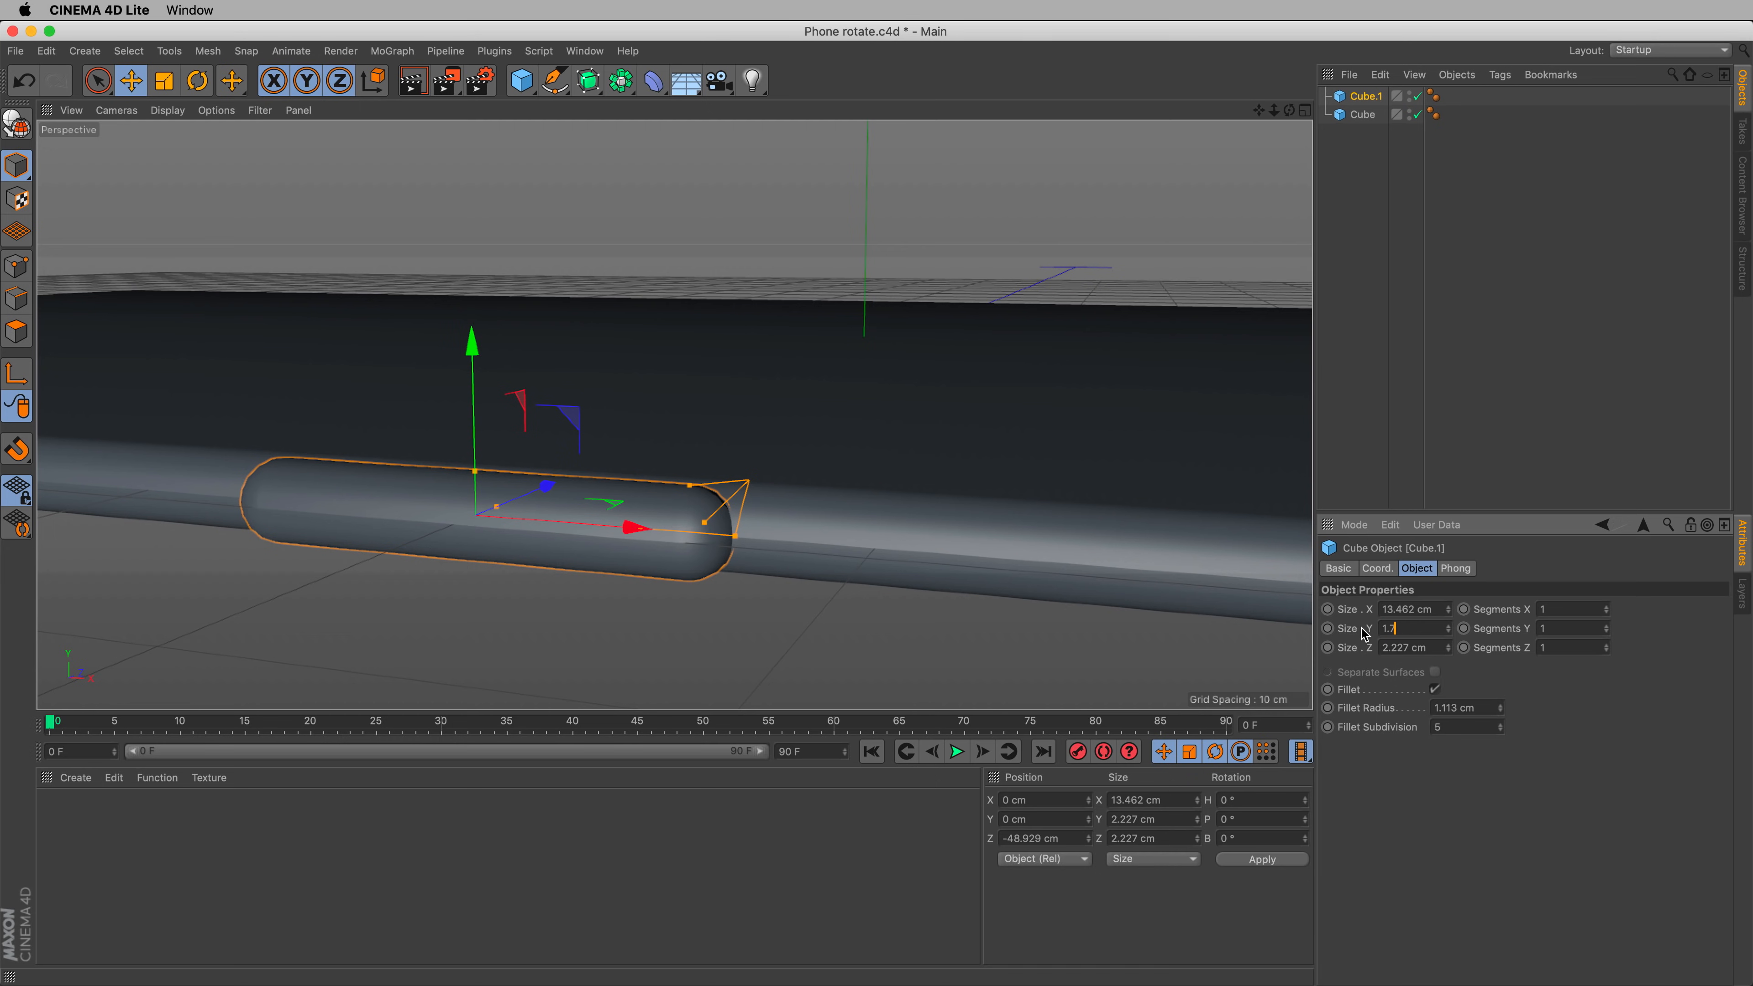
pyautogui.write('1.75')
pyautogui.press('Return')
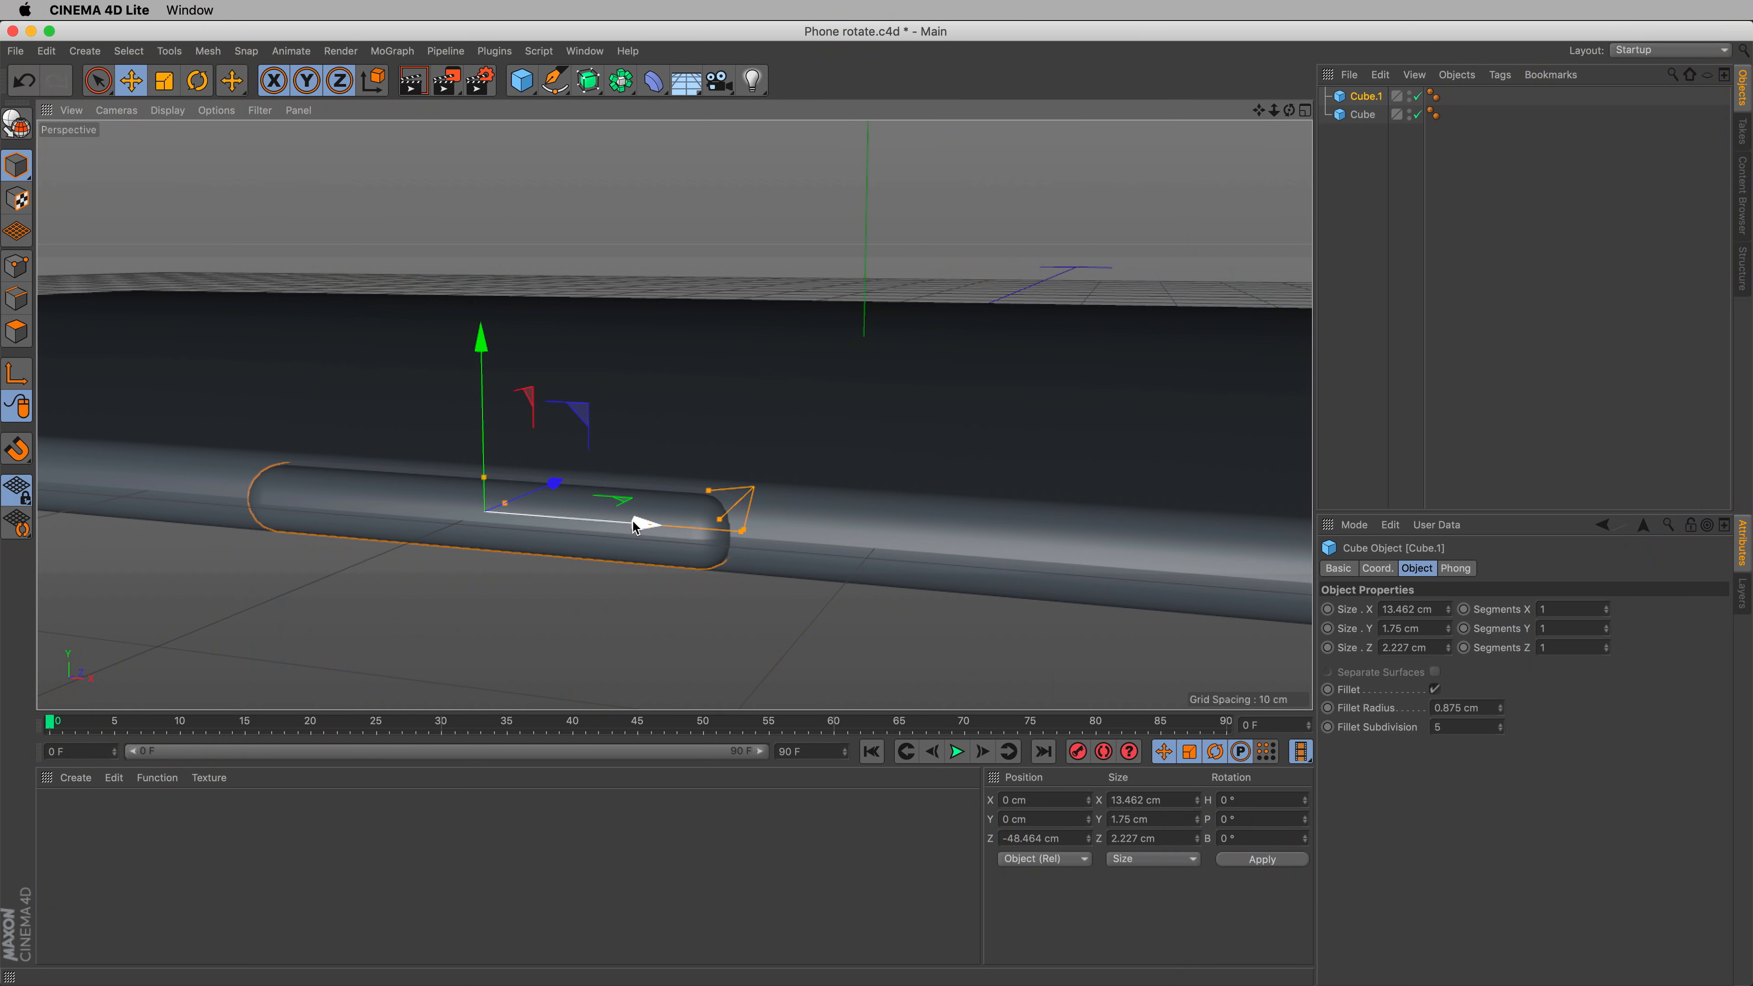
# - Duplicate the button about 15.2 cm along X, then move both buttons along the edge to a shared X position of about -58.3 cm
pyautogui.moveTo(635, 526); pyautogui.dragTo(1213, 618)
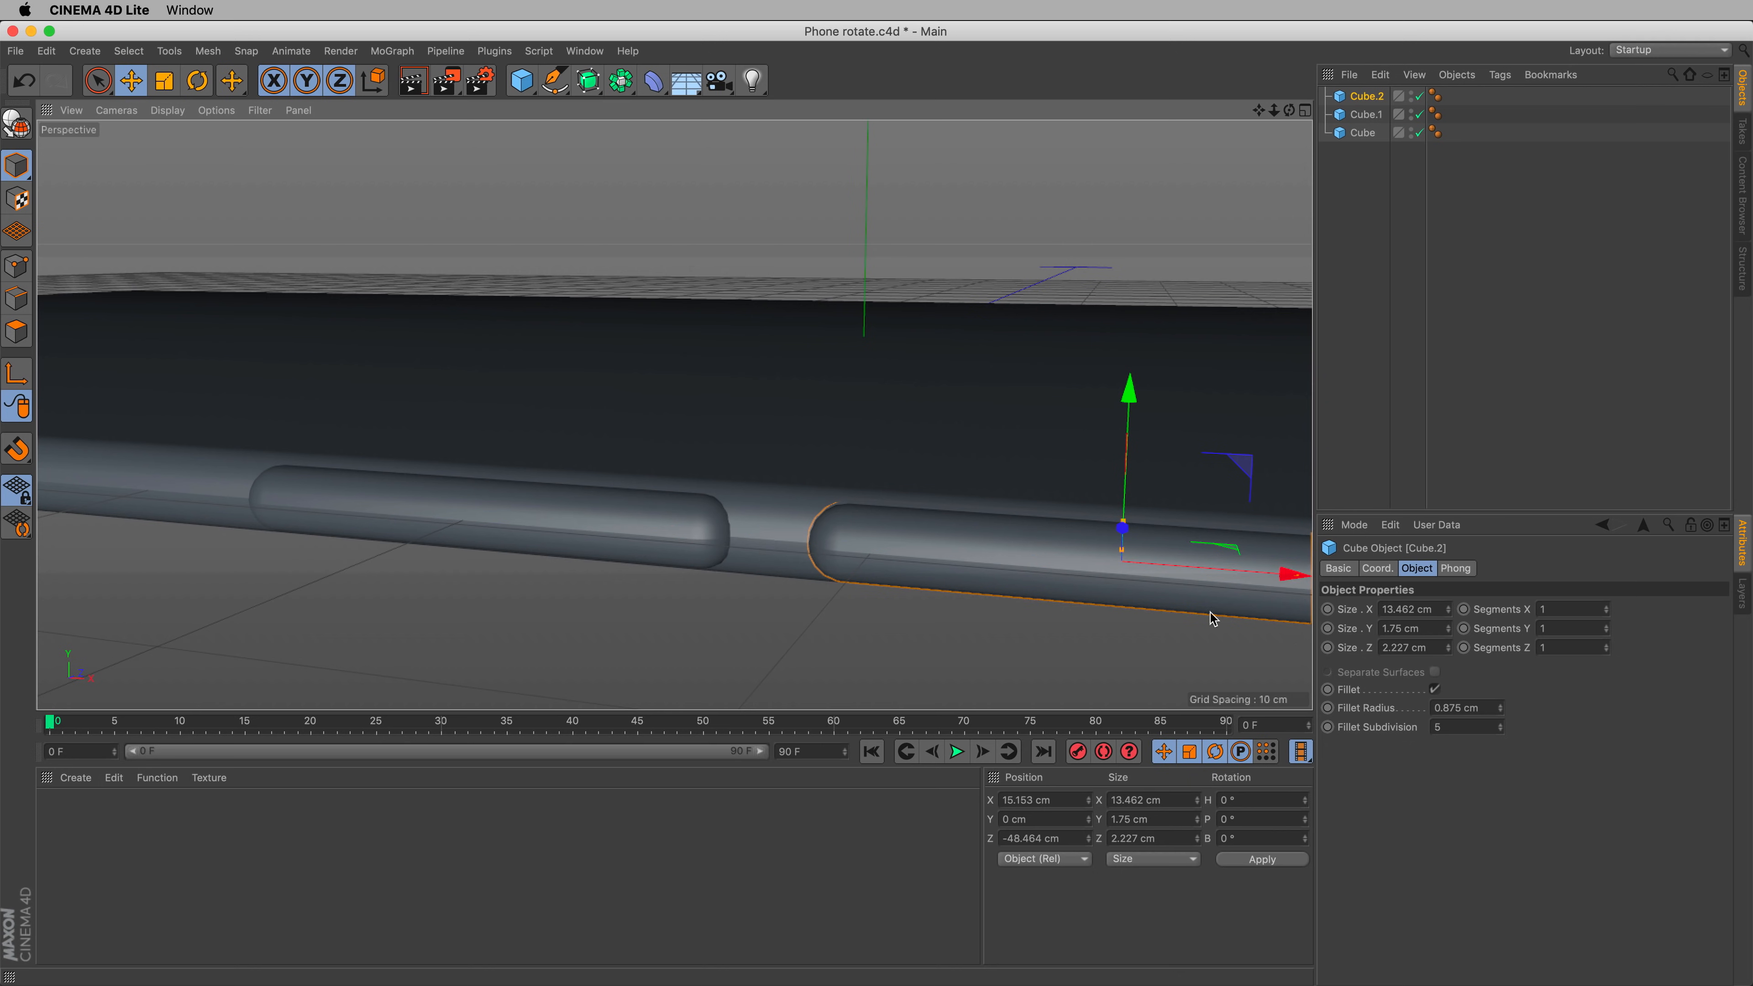
pyautogui.keyDown('shift'); pyautogui.click(604, 517); pyautogui.keyUp('shift')
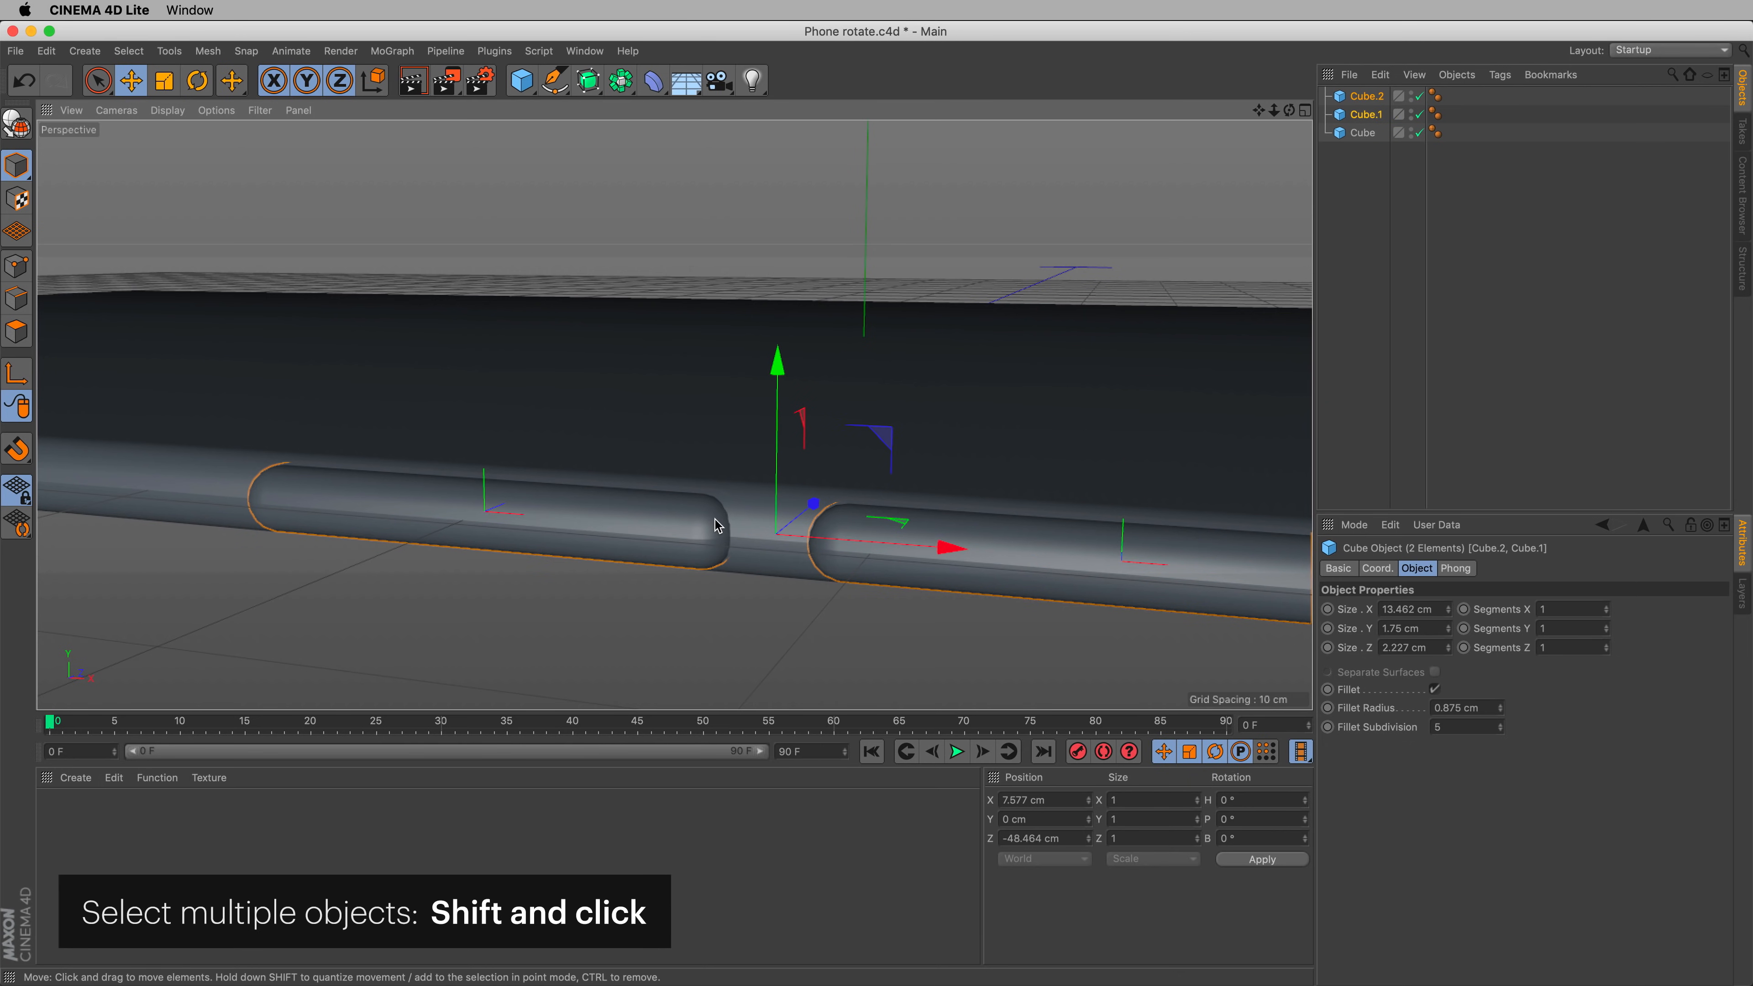
pyautogui.scroll(-10, 809, 475)
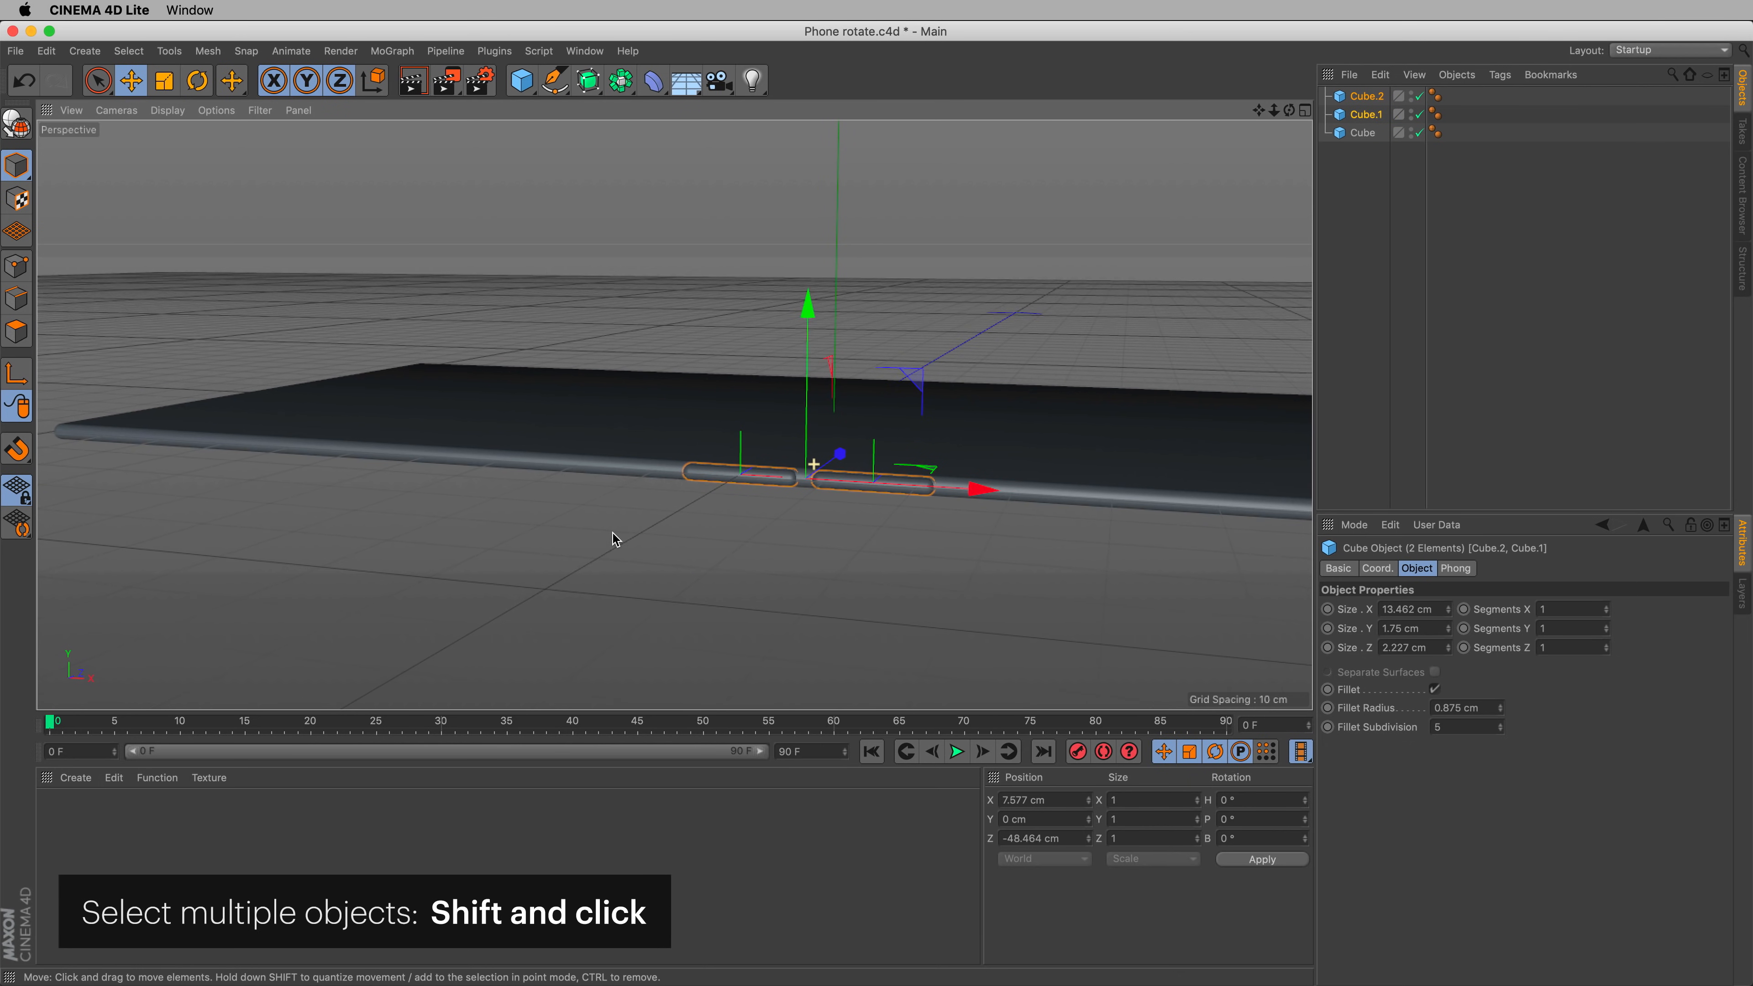
pyautogui.moveTo(973, 486); pyautogui.dragTo(530, 439)
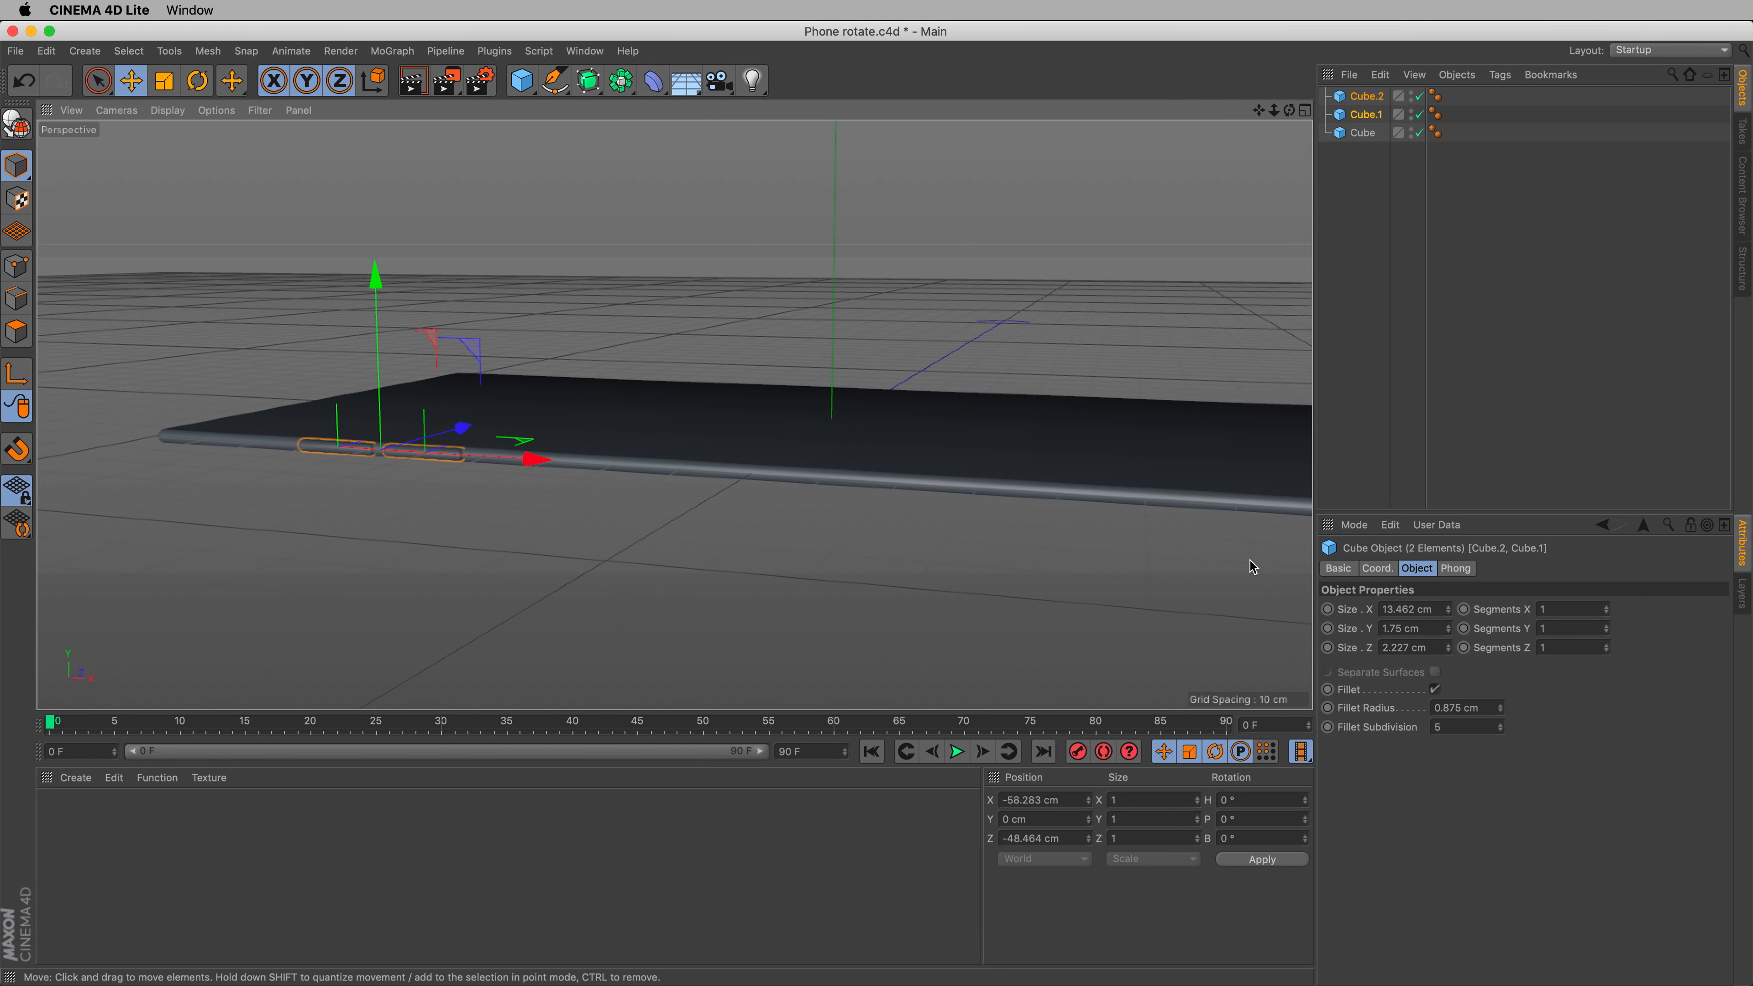
# - Set both buttons' Y size to 1.5 cm and move them further into the edge, to Z about -48.2 cm
pyautogui.moveTo(1423, 628); pyautogui.dragTo(1370, 621)
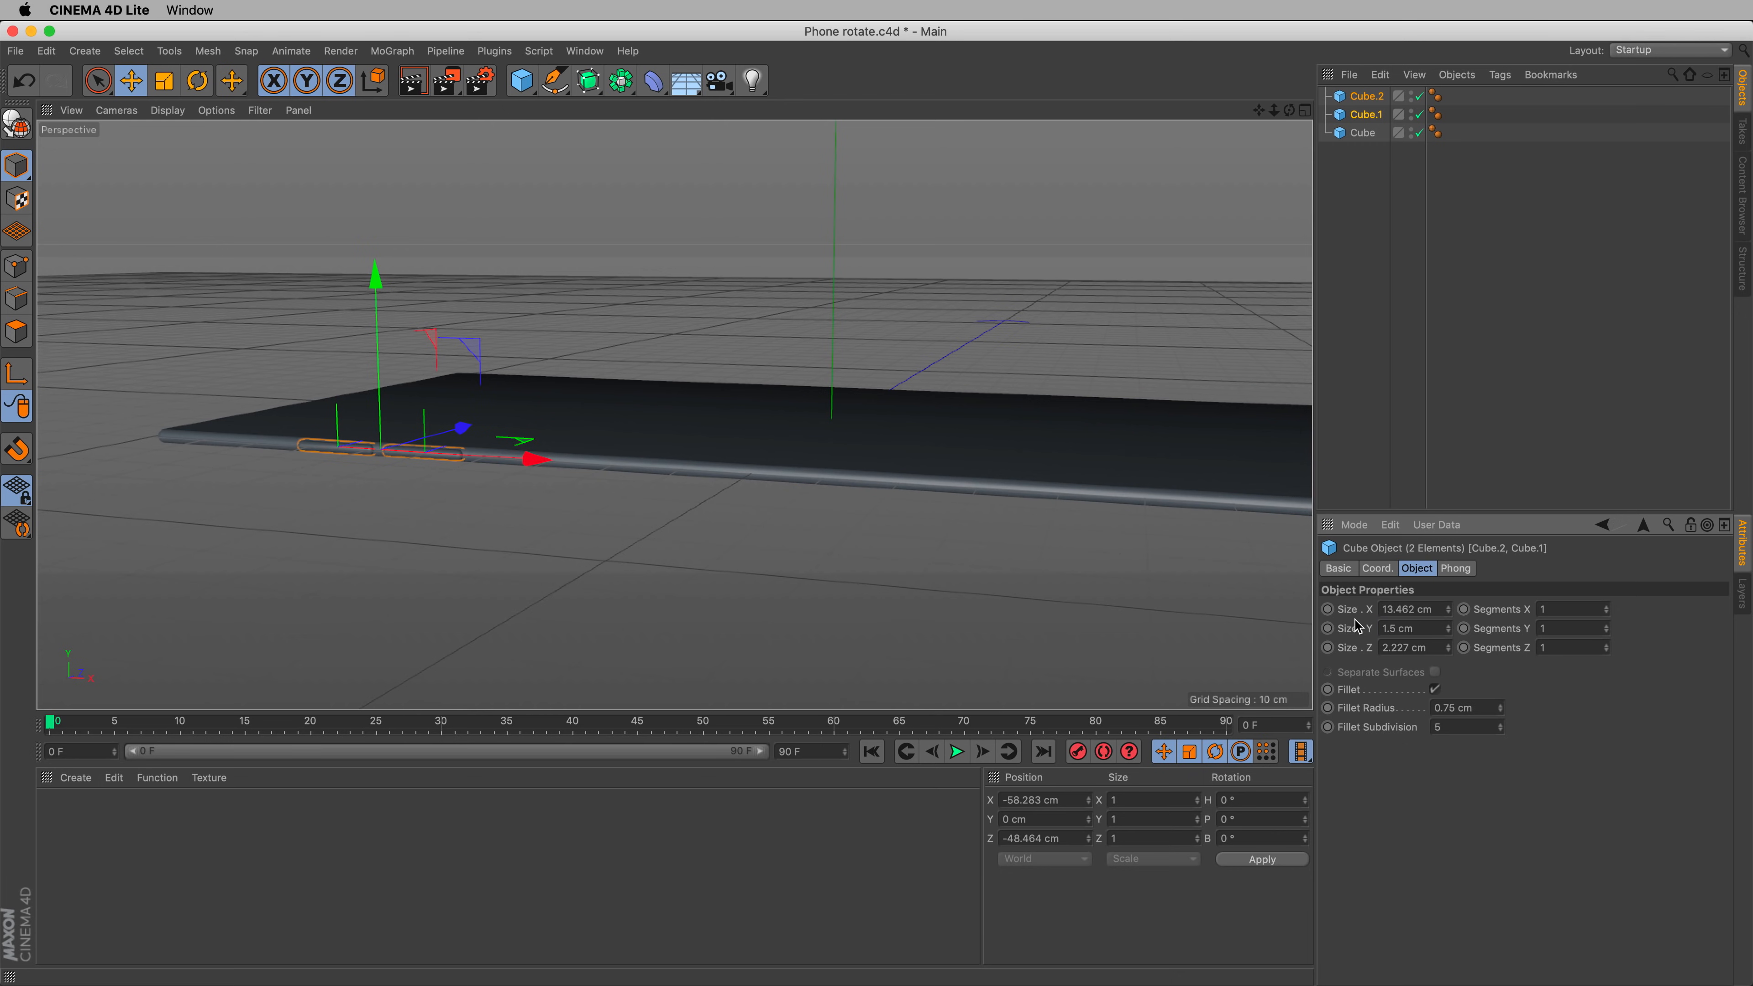
pyautogui.scroll(5, 406, 440)
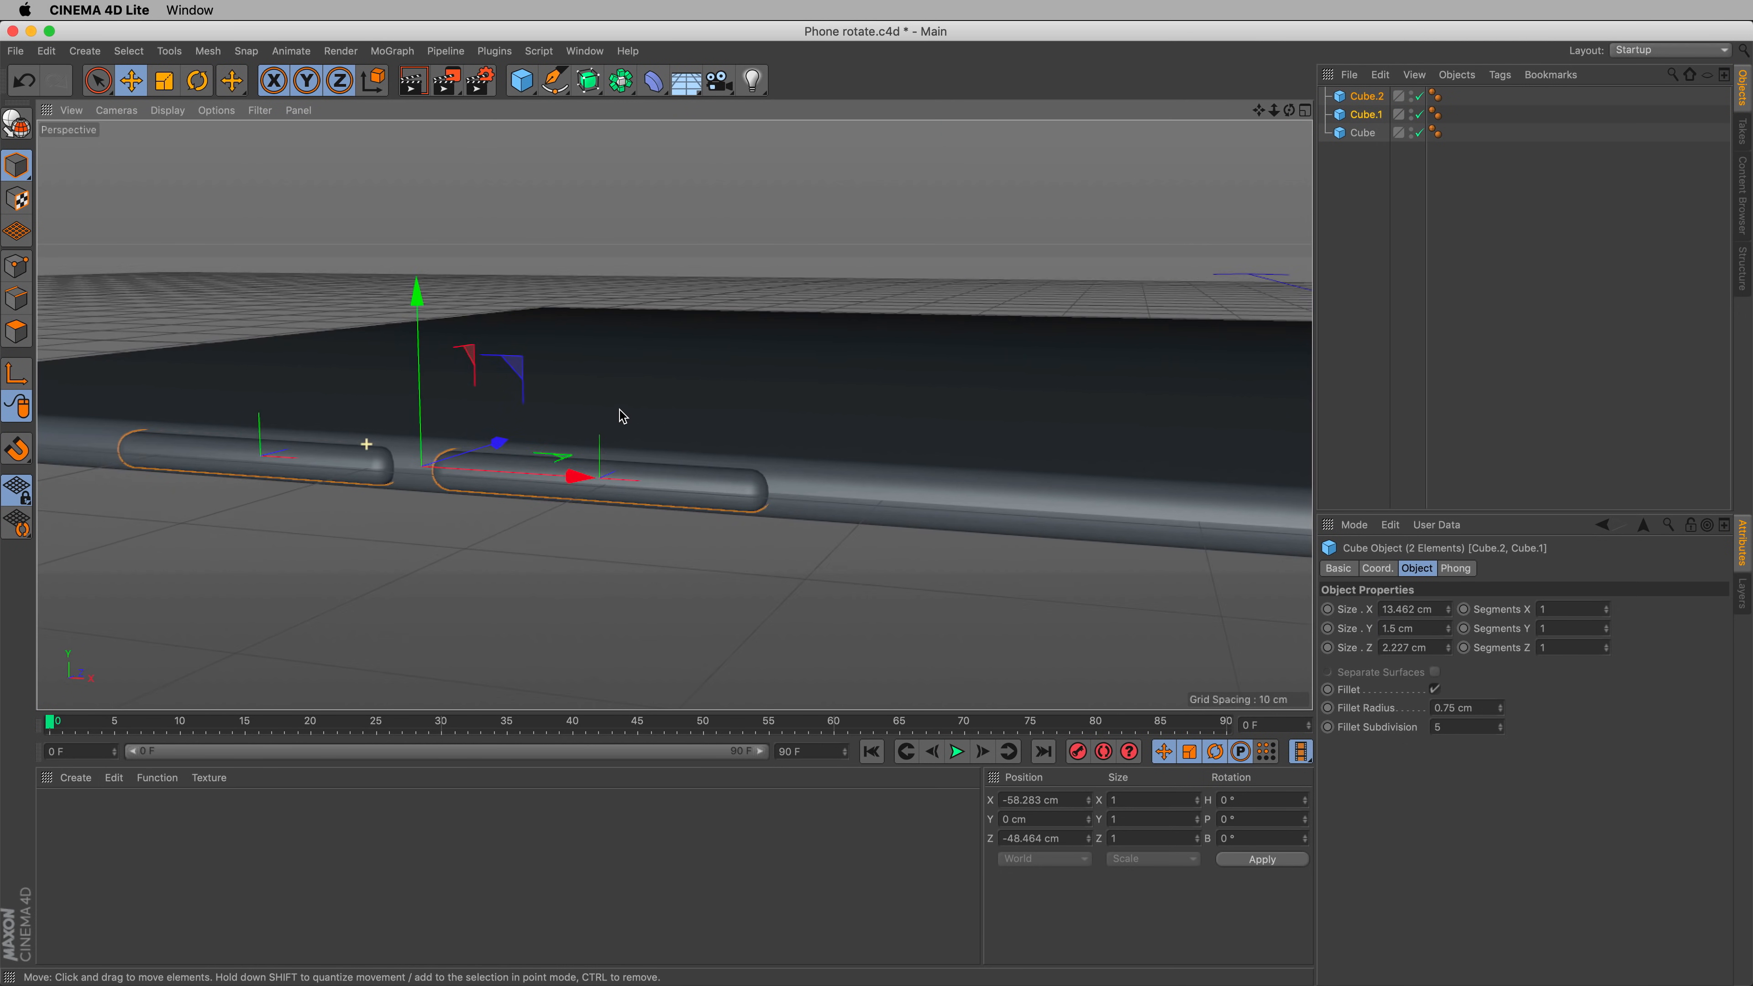
pyautogui.moveTo(508, 450); pyautogui.dragTo(511, 450)
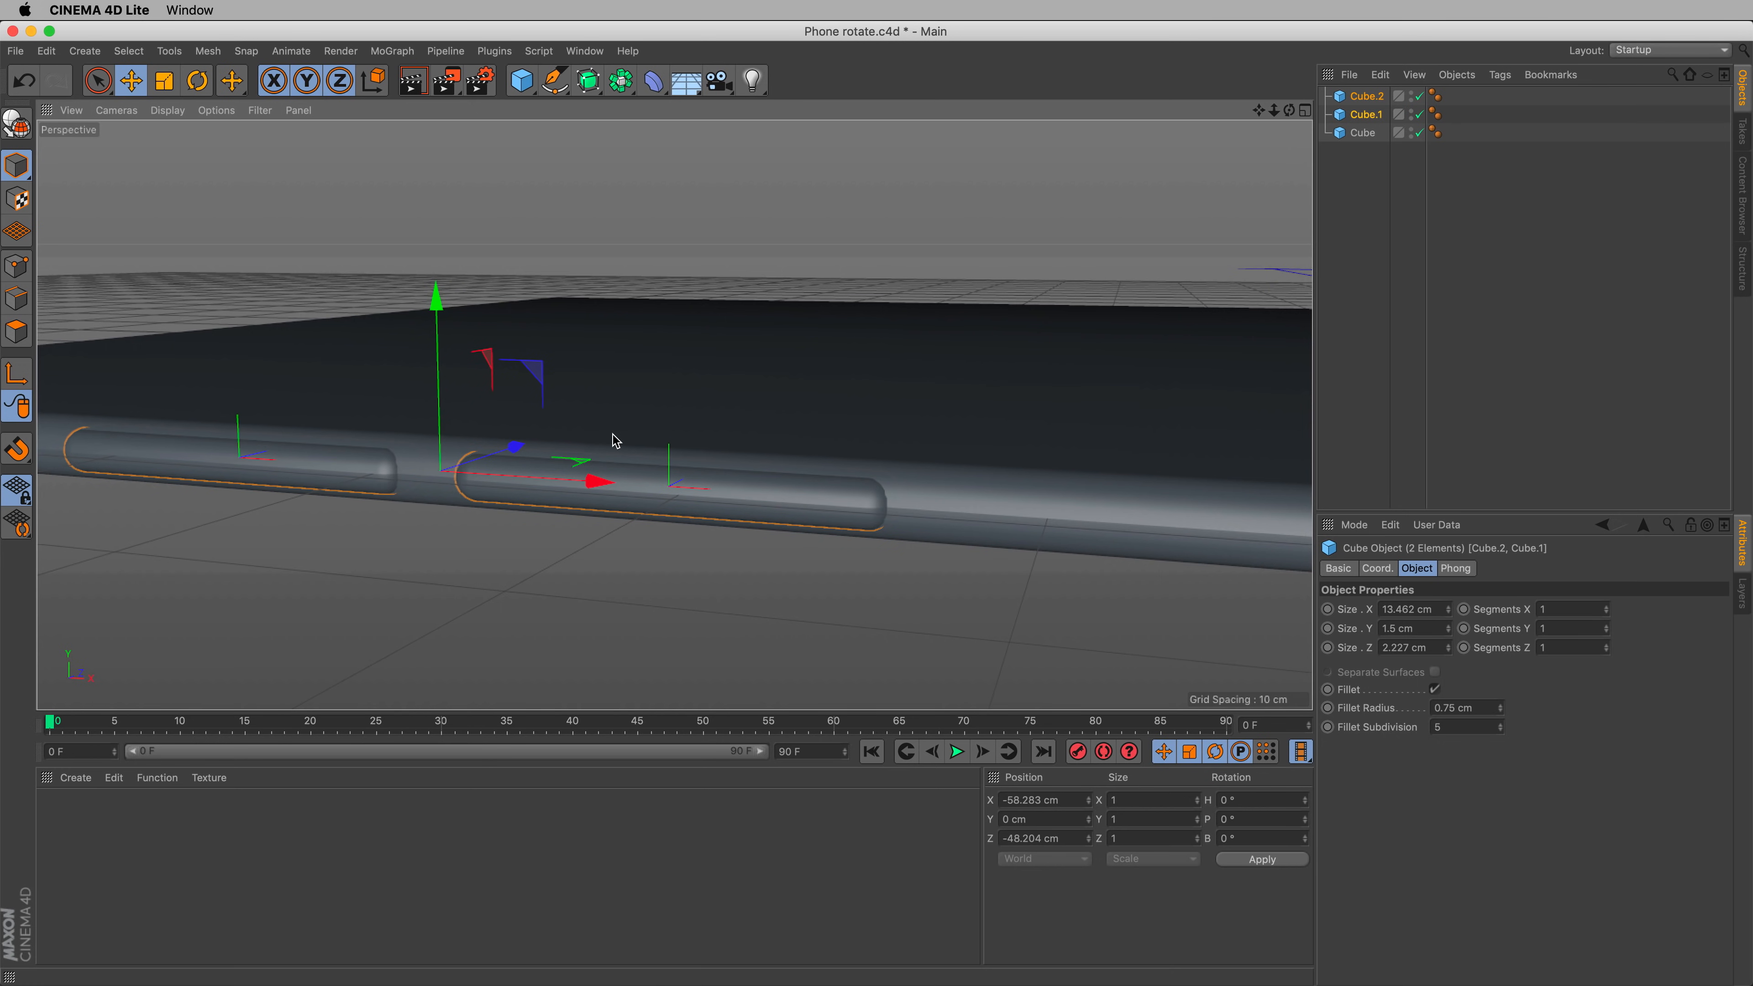
pyautogui.scroll(-10, 947, 434)
pyautogui.click(1036, 498)
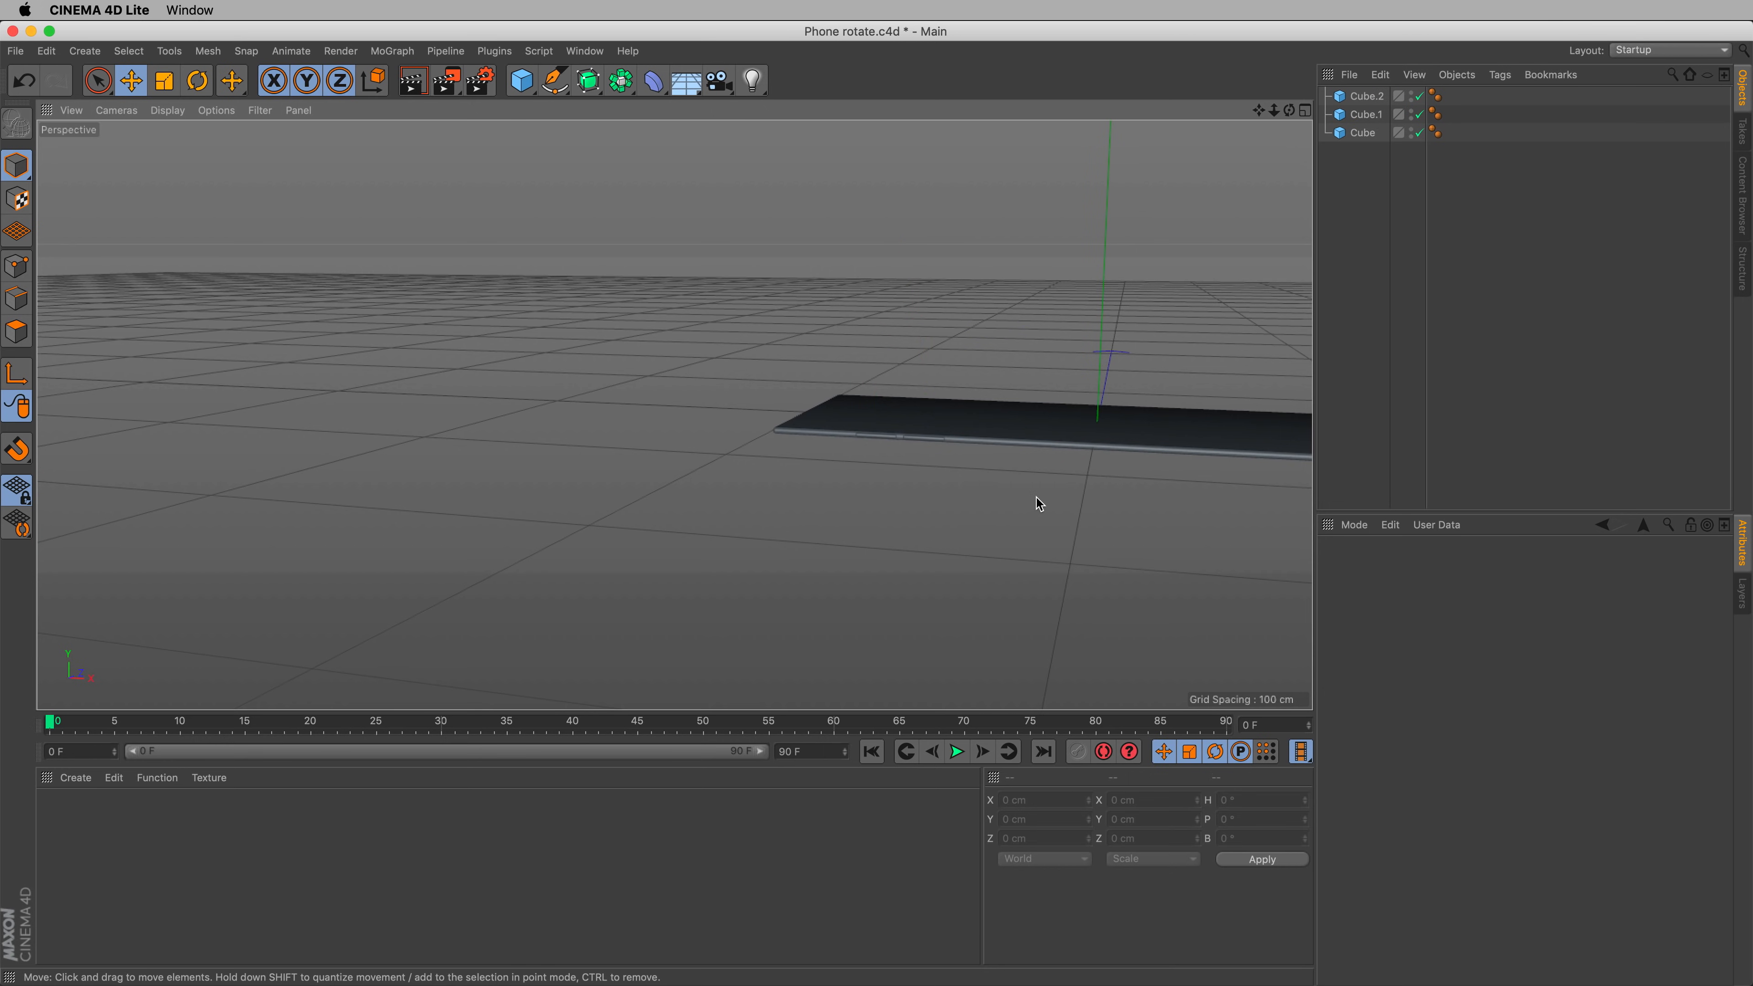
# - Select both side buttons and pull them outward from the phone's edge to Z about -48.9 cm
pyautogui.keyDown('alt'); pyautogui.moveTo(1036, 497); pyautogui.dragTo(737, 497, button='middle'); pyautogui.keyUp('alt')
pyautogui.keyDown('alt'); pyautogui.moveTo(570, 423); pyautogui.dragTo(755, 497, button='right'); pyautogui.keyUp('alt')
pyautogui.click(707, 513)
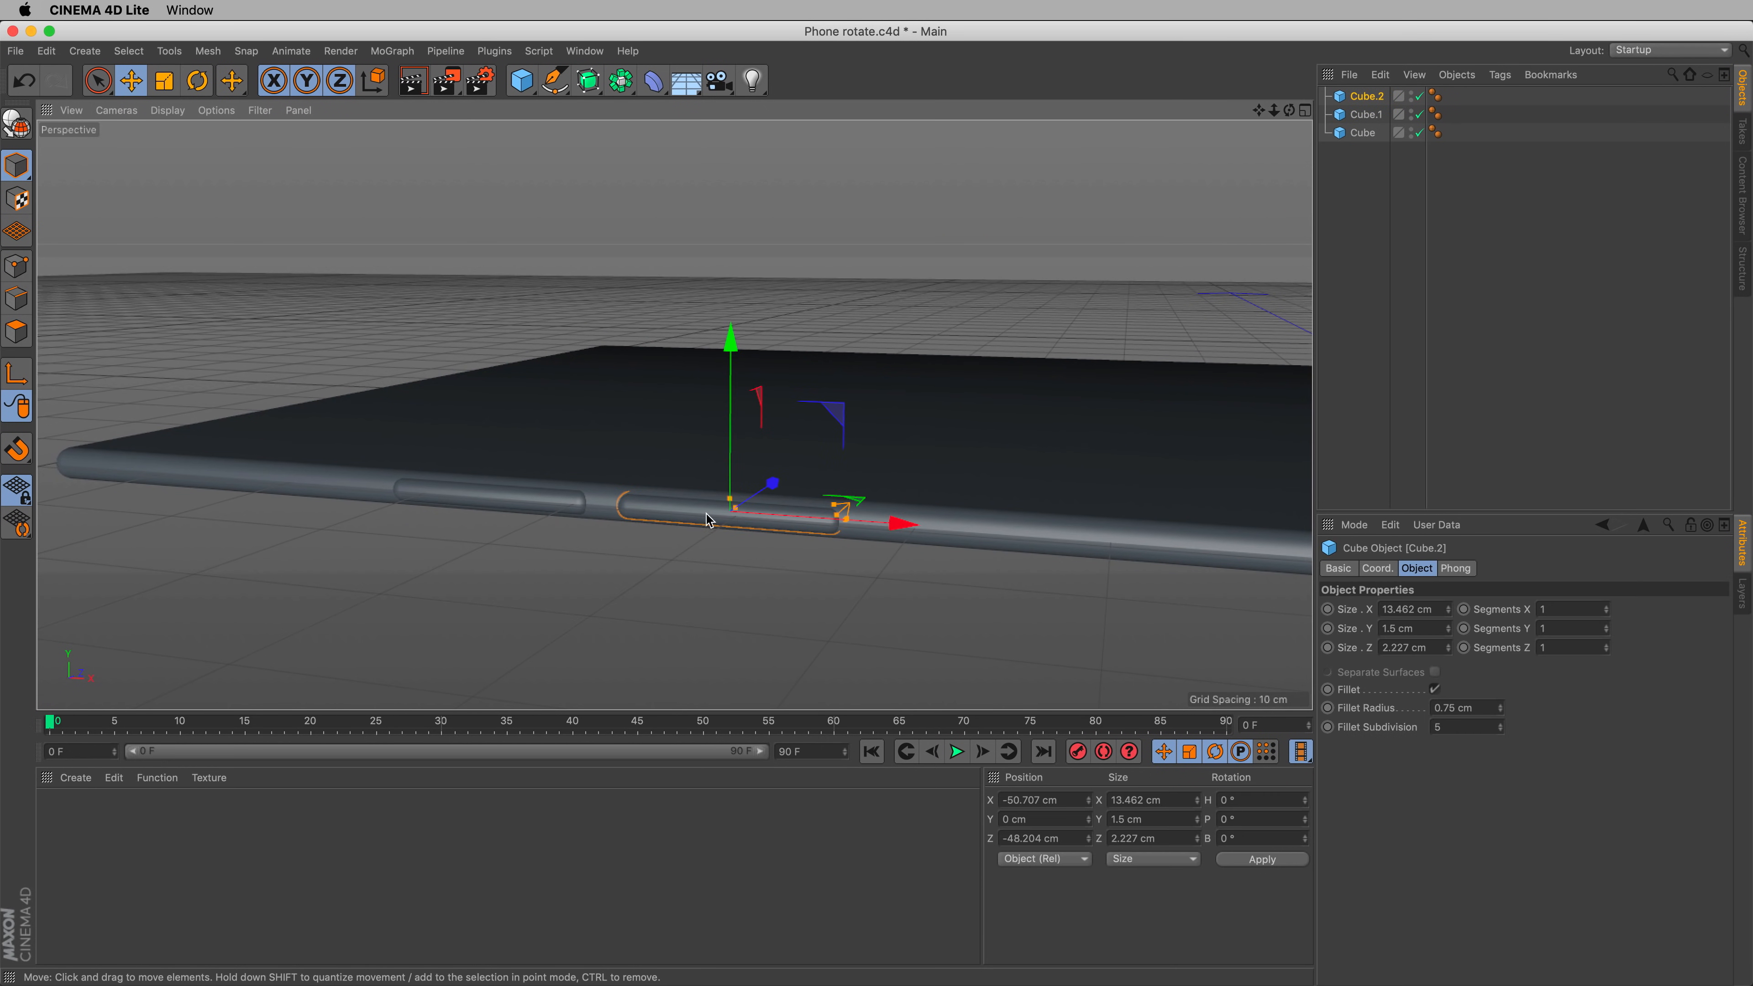
pyautogui.keyDown('shift'); pyautogui.click(565, 509); pyautogui.keyUp('shift')
pyautogui.moveTo(665, 478); pyautogui.dragTo(660, 476)
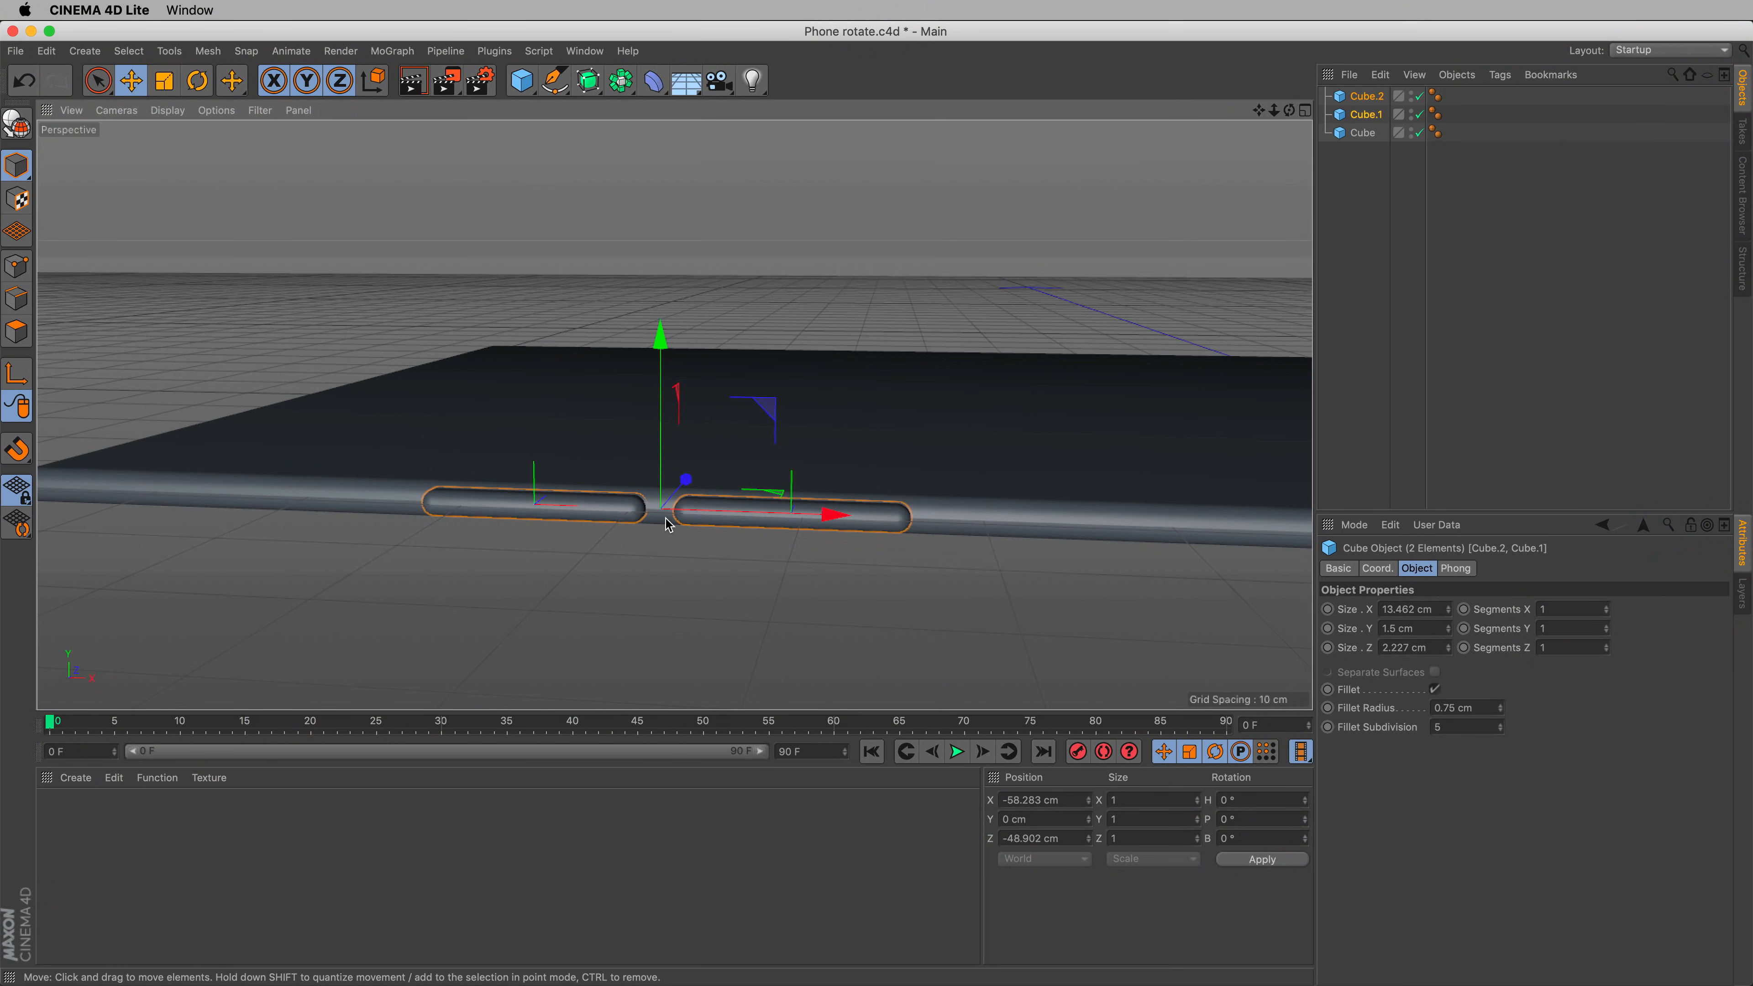
# - Move both buttons along the long edge closer to the phone's short end, to X about -69.8 cm
pyautogui.moveTo(665, 518)
pyautogui.mouseDown()
pyautogui.moveTo(846, 496)
pyautogui.moveTo(674, 512)
pyautogui.mouseUp()
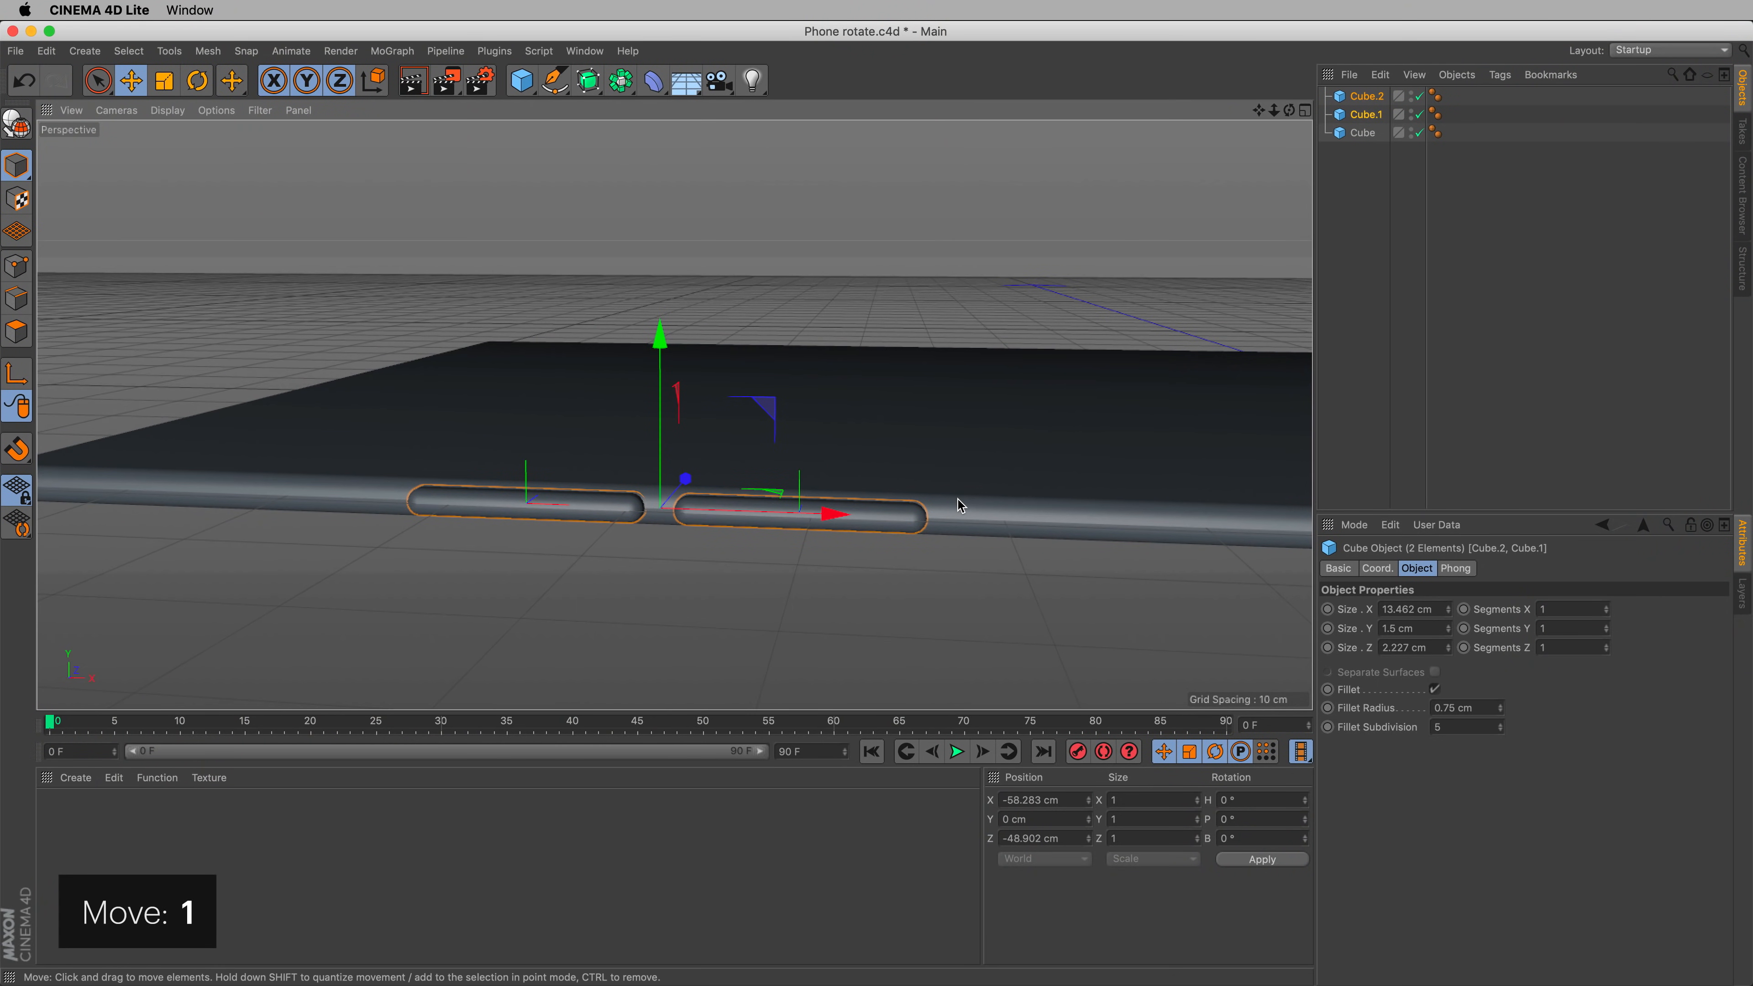
pyautogui.moveTo(957, 498); pyautogui.dragTo(962, 457)
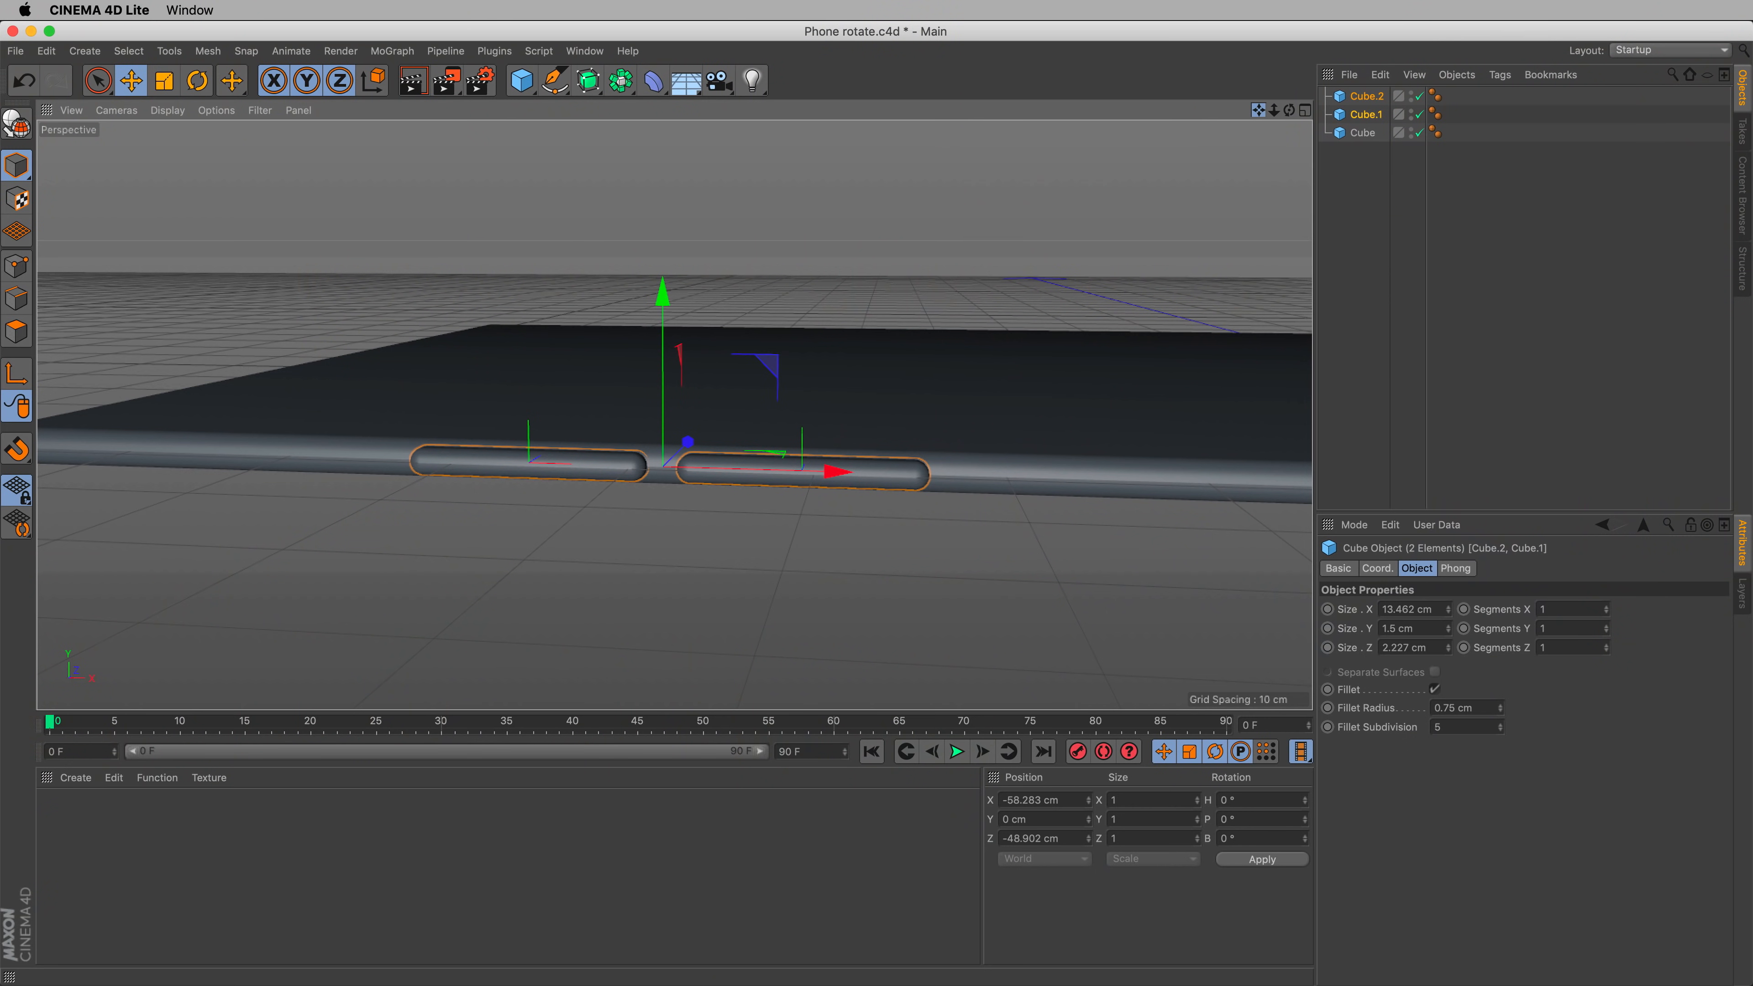
pyautogui.moveTo(1259, 110); pyautogui.dragTo(1098, 124)
pyautogui.moveTo(1274, 110); pyautogui.dragTo(1289, 148)
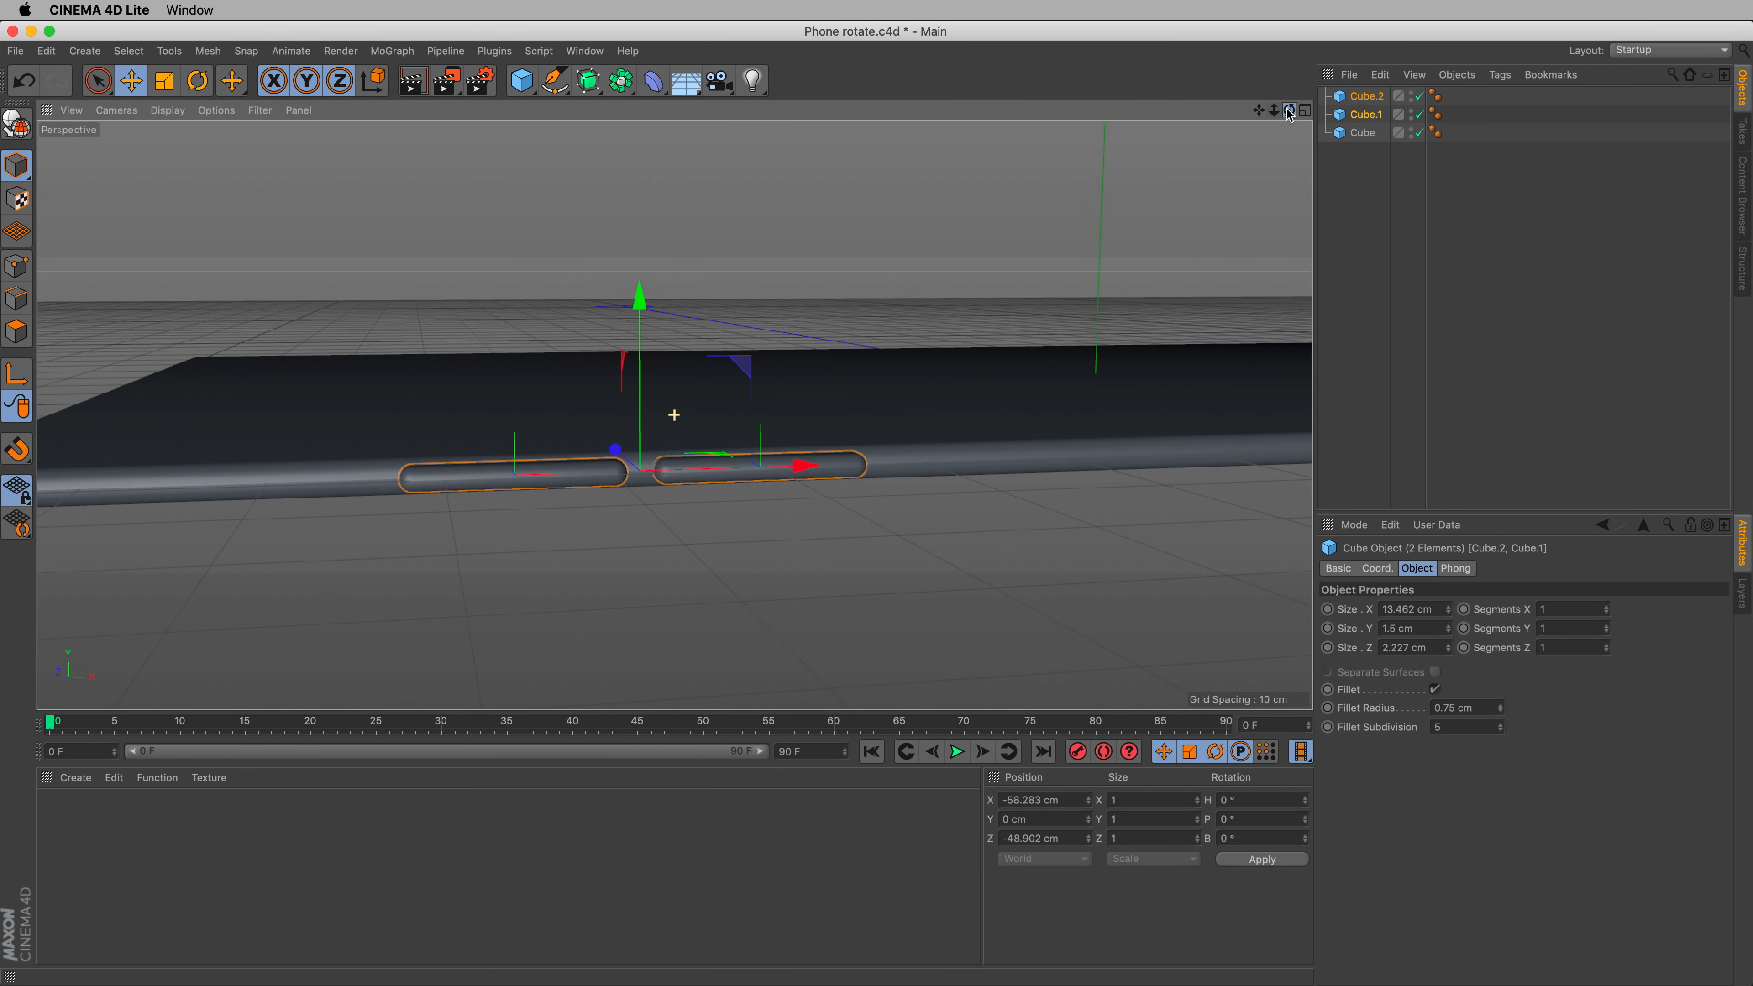
pyautogui.moveTo(782, 453); pyautogui.dragTo(838, 448)
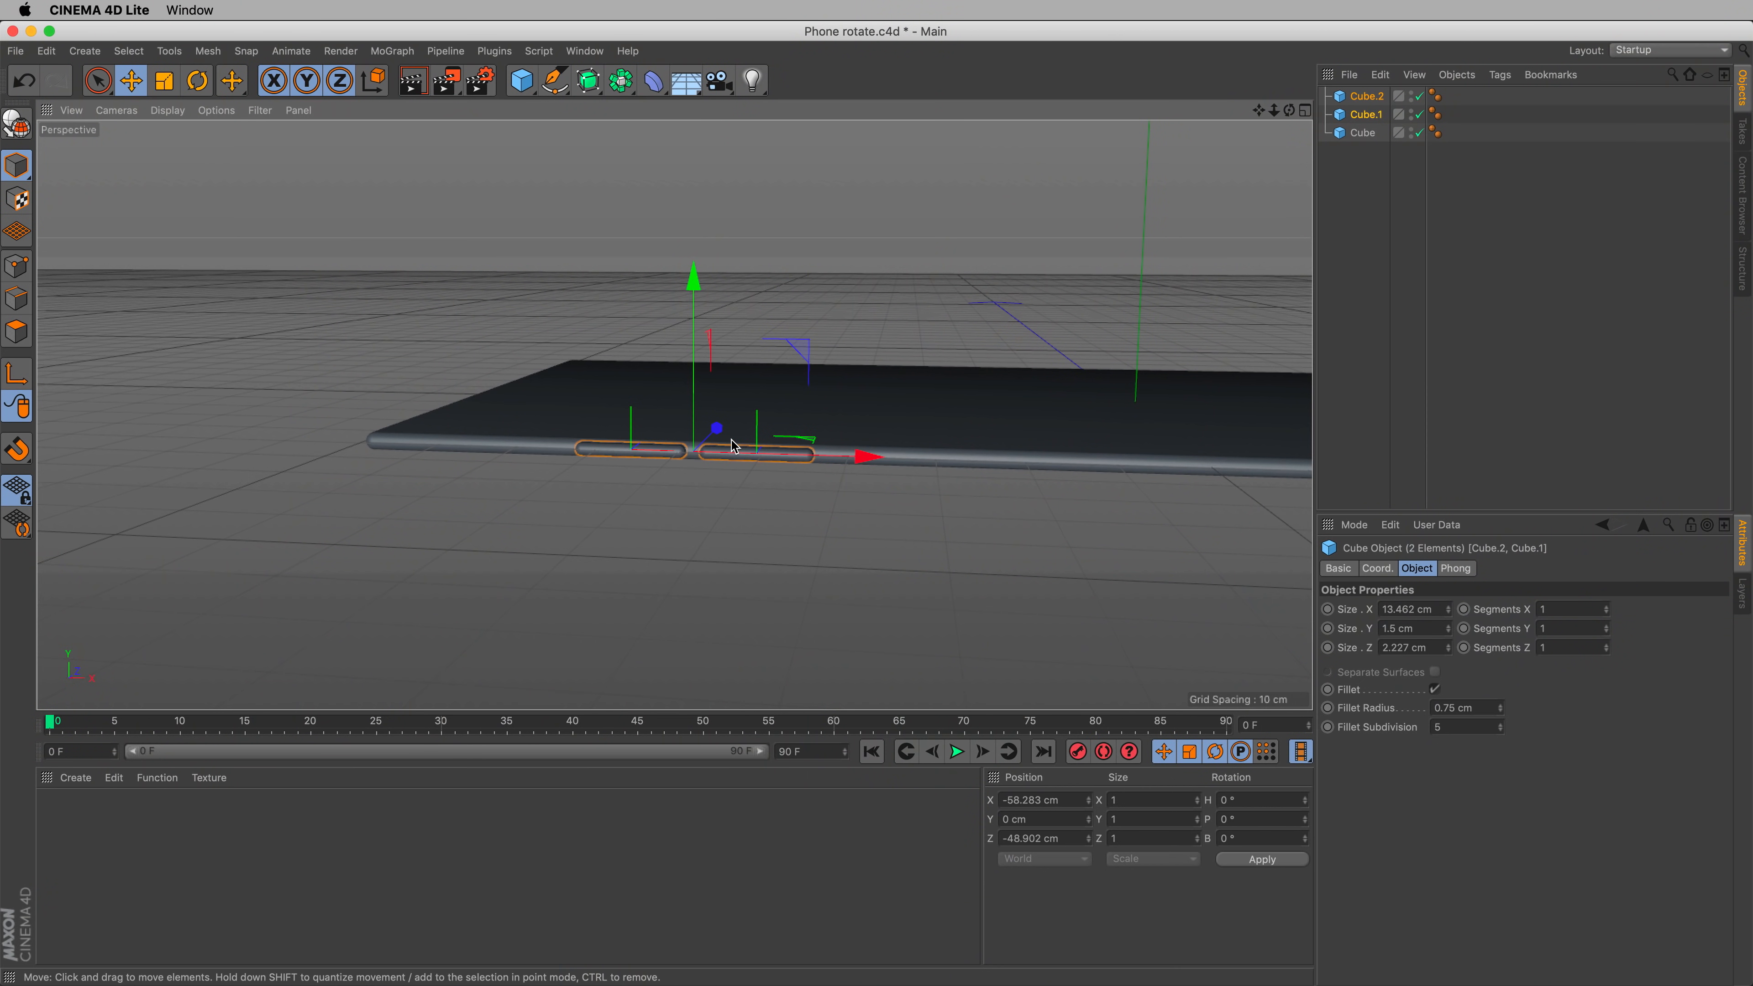
pyautogui.scroll(-5, 709, 451)
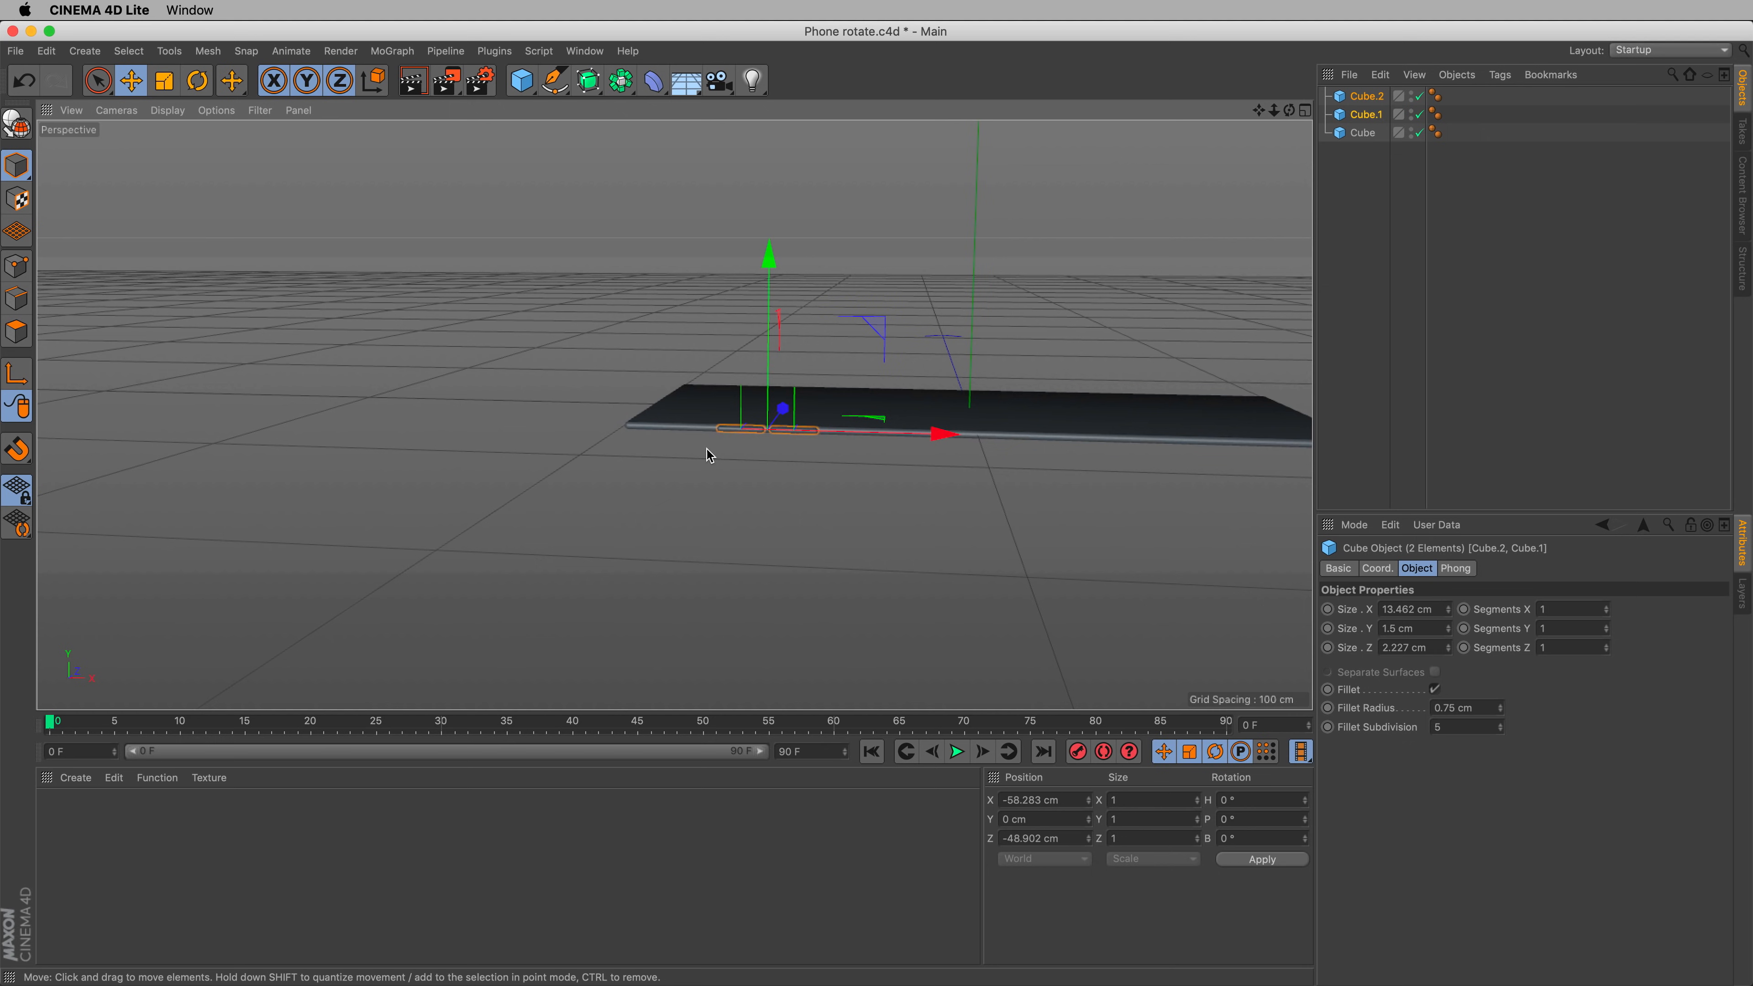
pyautogui.keyDown('alt'); pyautogui.moveTo(912, 407); pyautogui.dragTo(718, 388, button='middle'); pyautogui.keyUp('alt')
pyautogui.keyDown('alt'); pyautogui.moveTo(732, 411); pyautogui.dragTo(685, 407); pyautogui.keyUp('alt')
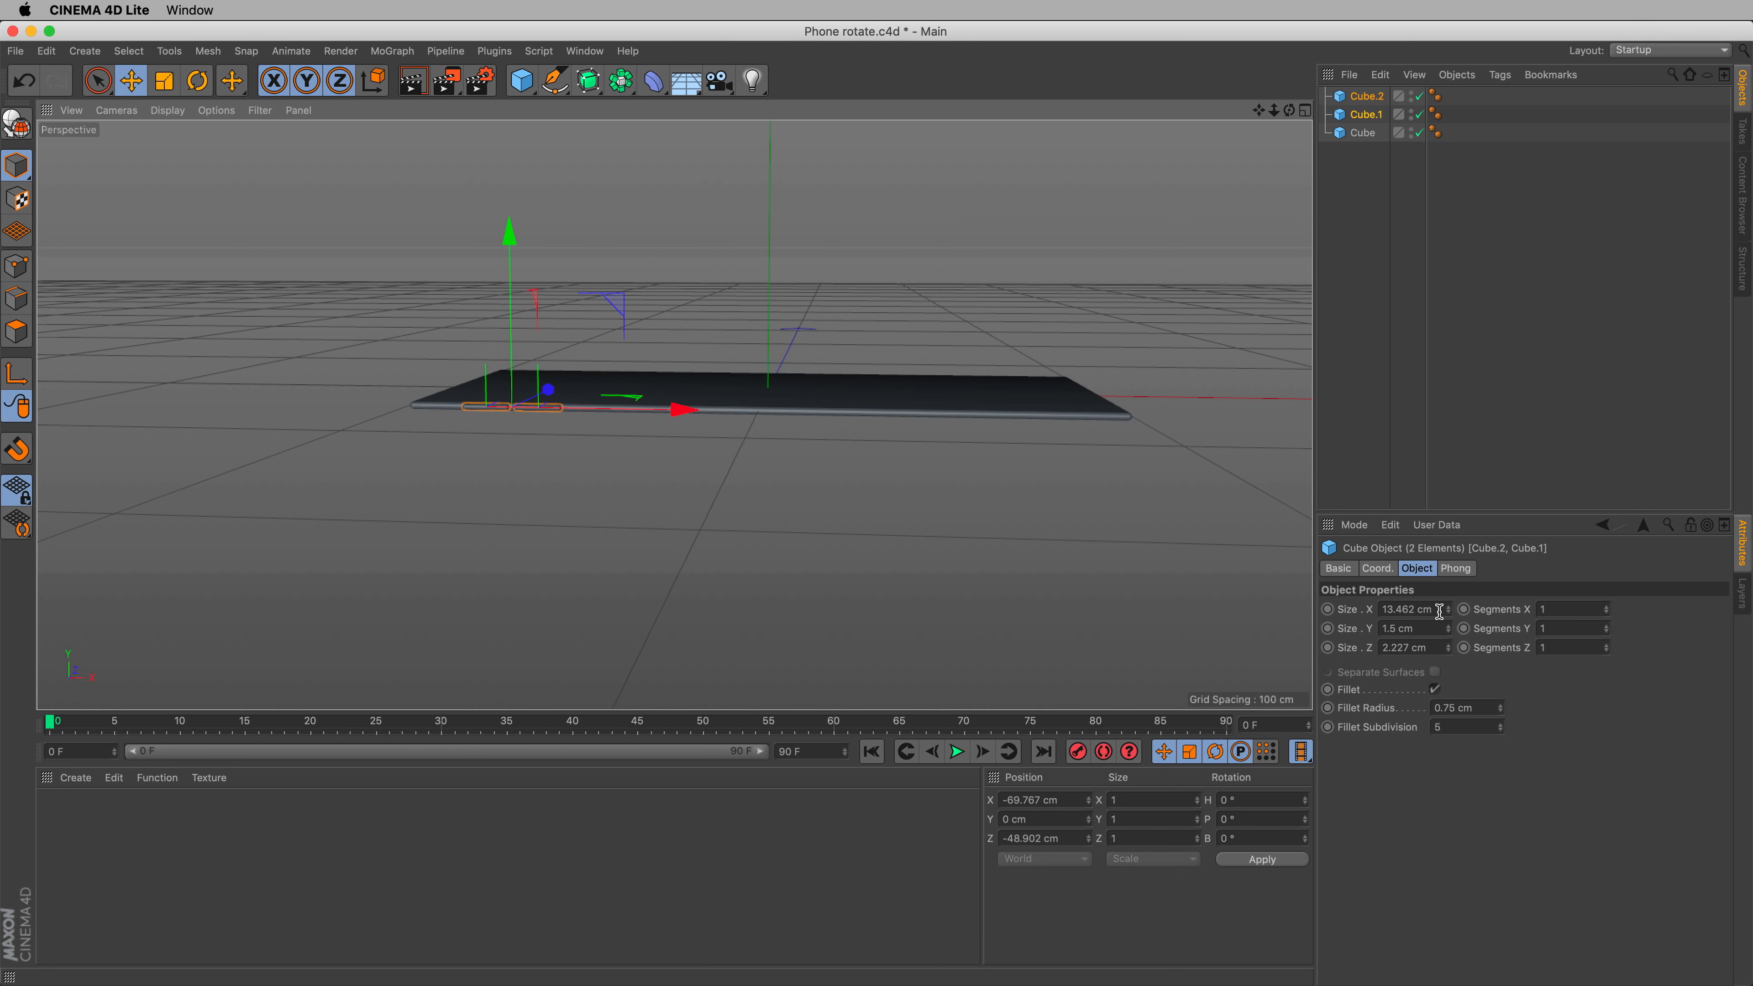
# - Set both buttons' X size to 10 cm and move the outer button along X to narrow the gap between them
pyautogui.moveTo(1439, 611); pyautogui.dragTo(1374, 605)
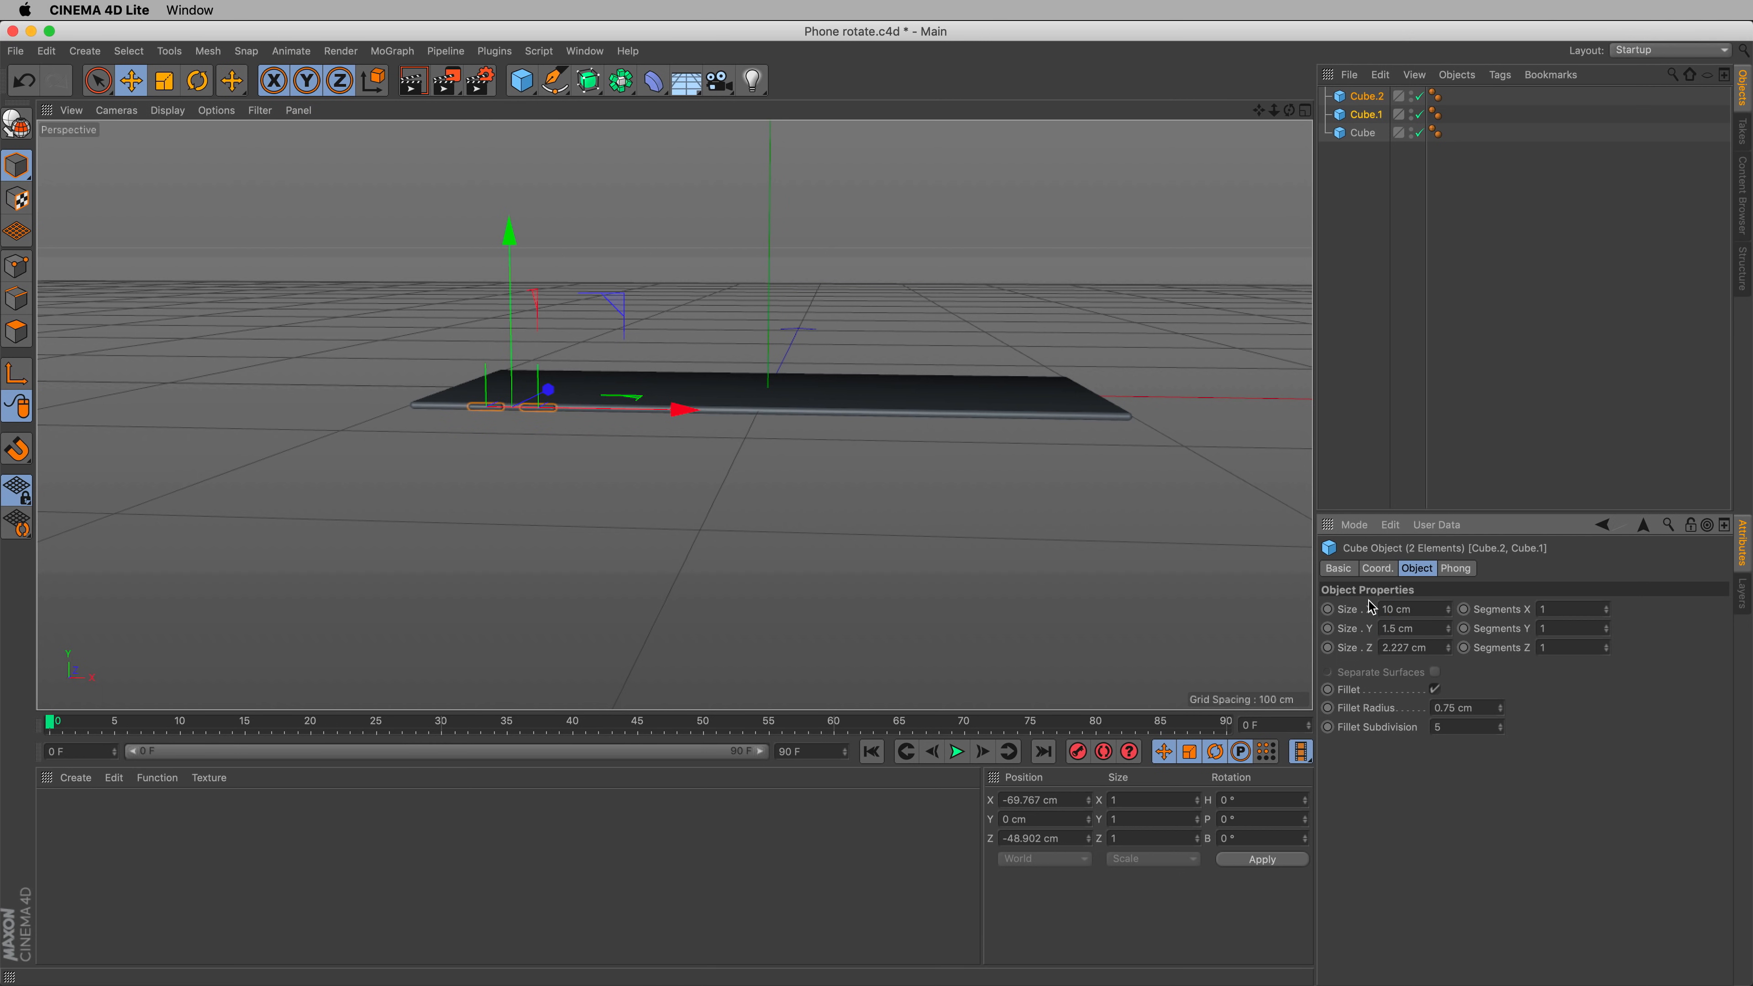
pyautogui.click(539, 473)
pyautogui.click(483, 407)
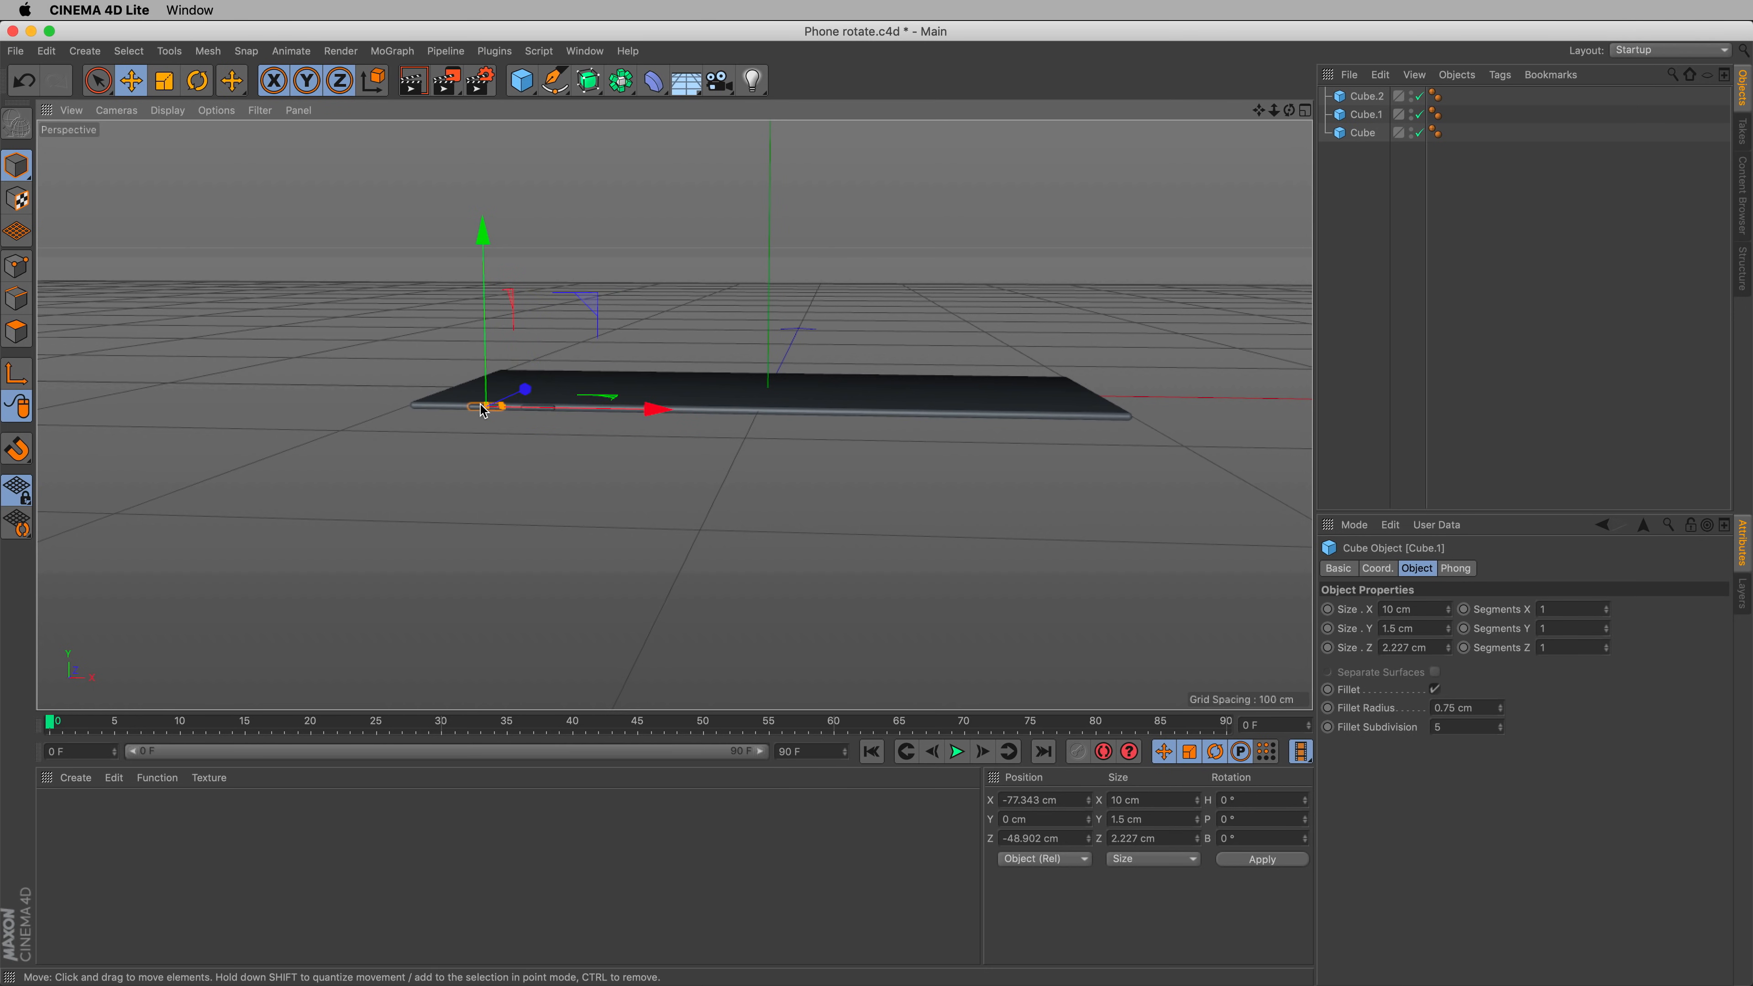
pyautogui.moveTo(483, 407); pyautogui.dragTo(543, 415)
pyautogui.click(545, 464)
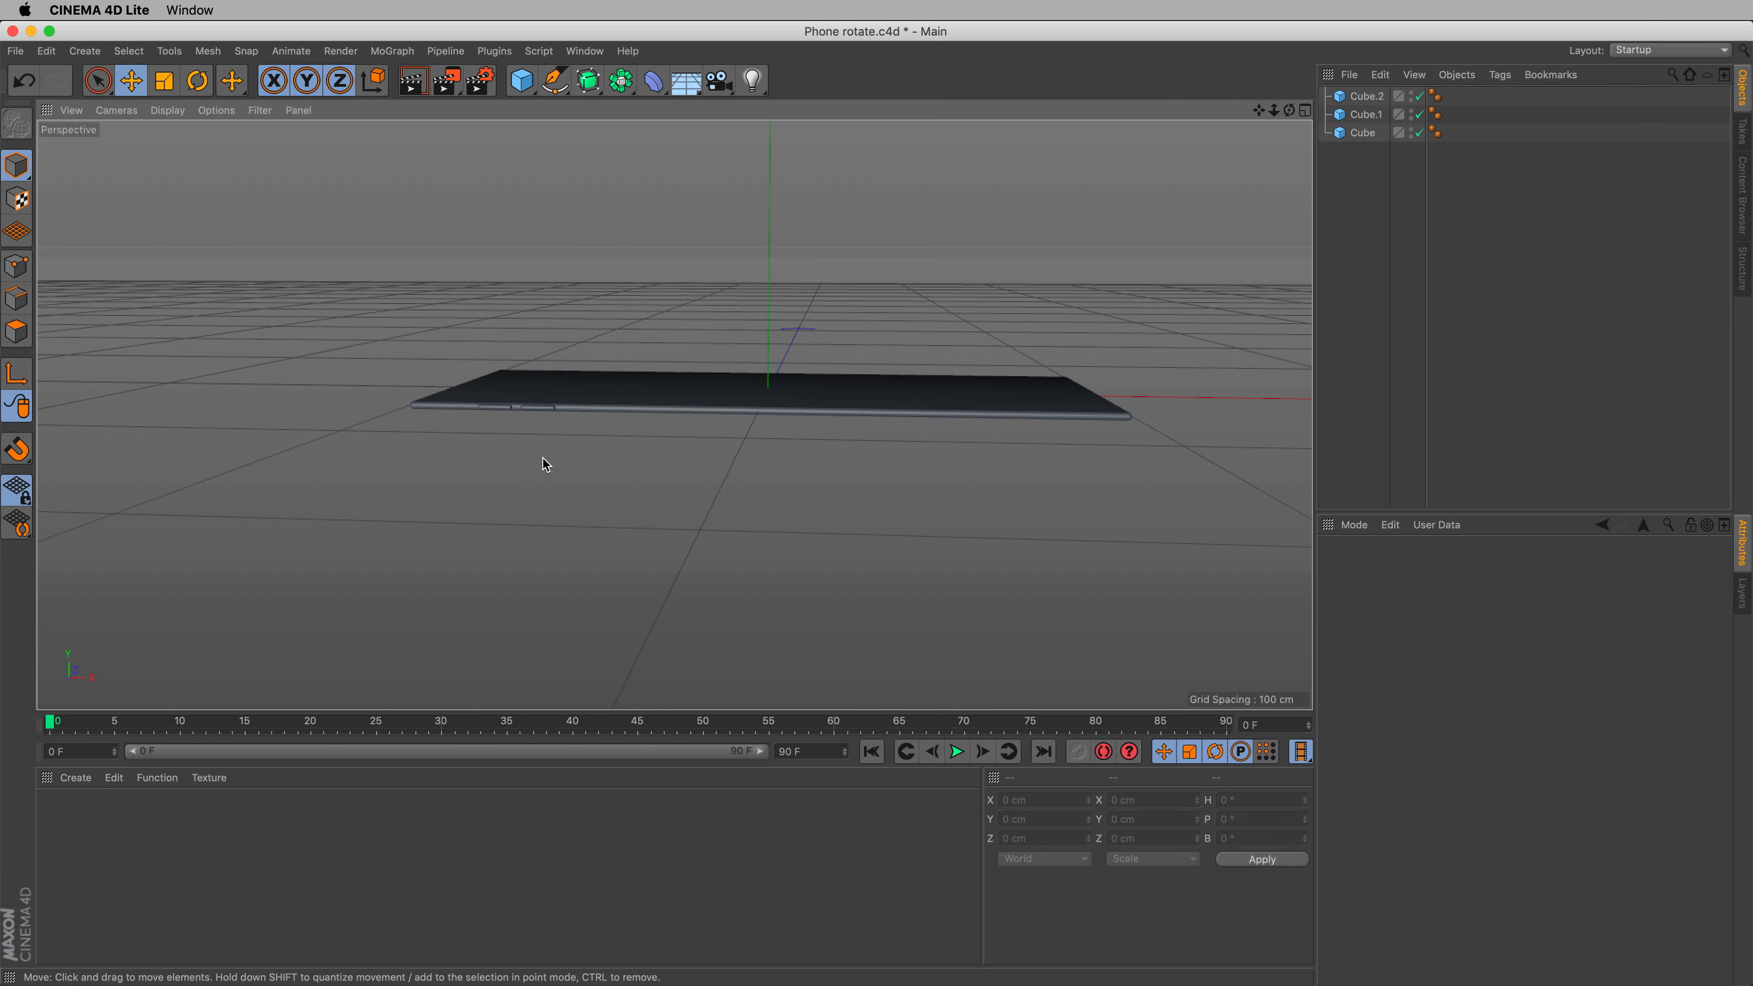
# - Add a Camera object from the current view of the phone and look through it in the viewport
pyautogui.keyDown('alt'); pyautogui.moveTo(655, 452); pyautogui.dragTo(697, 476); pyautogui.keyUp('alt')
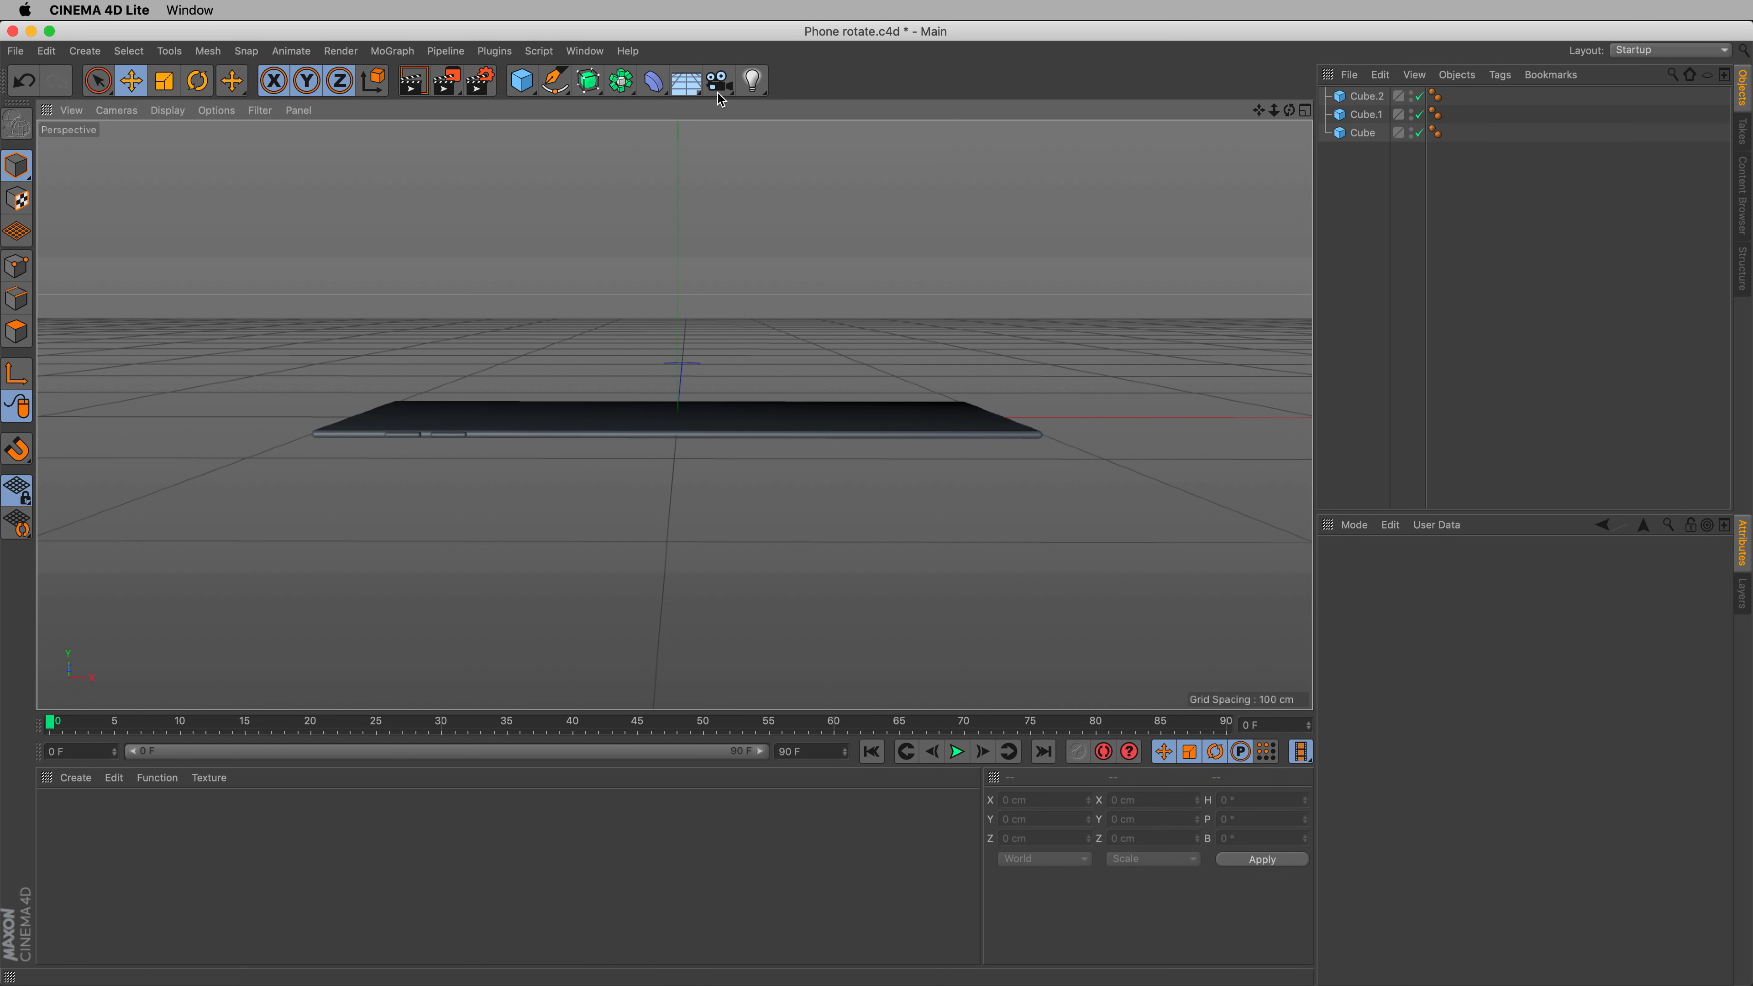
pyautogui.moveTo(718, 93); pyautogui.dragTo(749, 104)
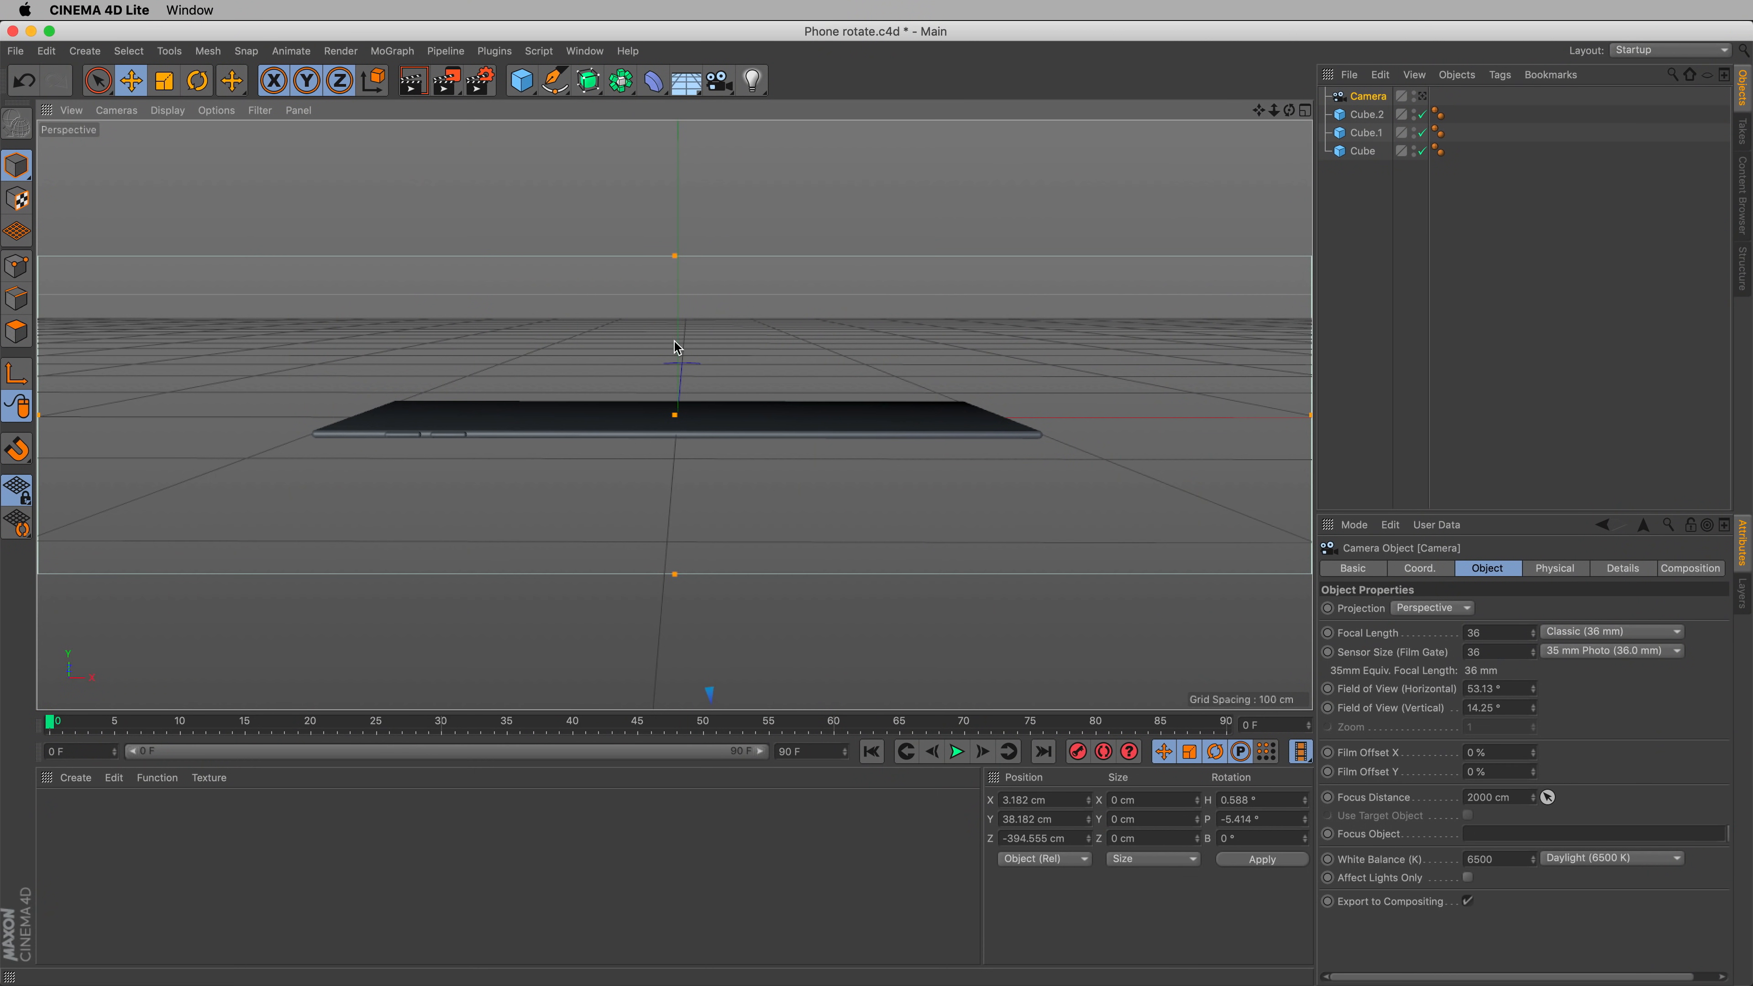
pyautogui.keyDown('alt'); pyautogui.moveTo(886, 359); pyautogui.dragTo(781, 392, button='right'); pyautogui.keyUp('alt')
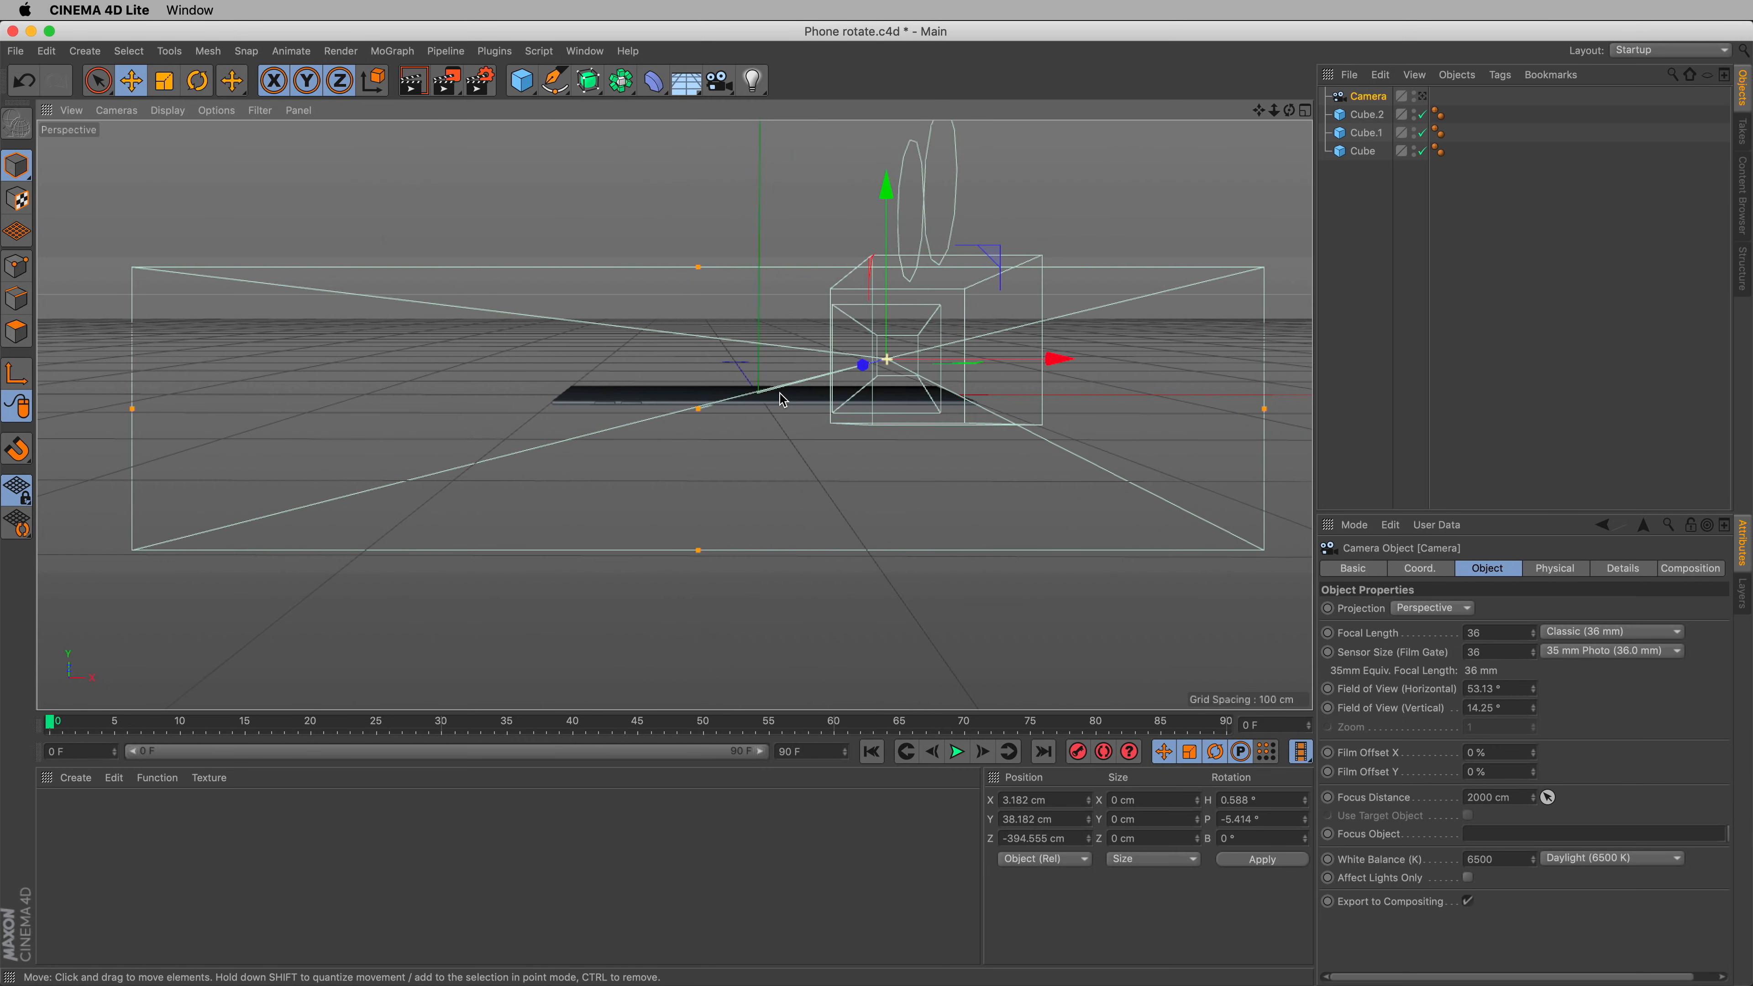
pyautogui.keyDown('alt'); pyautogui.moveTo(946, 371); pyautogui.dragTo(620, 368); pyautogui.keyUp('alt')
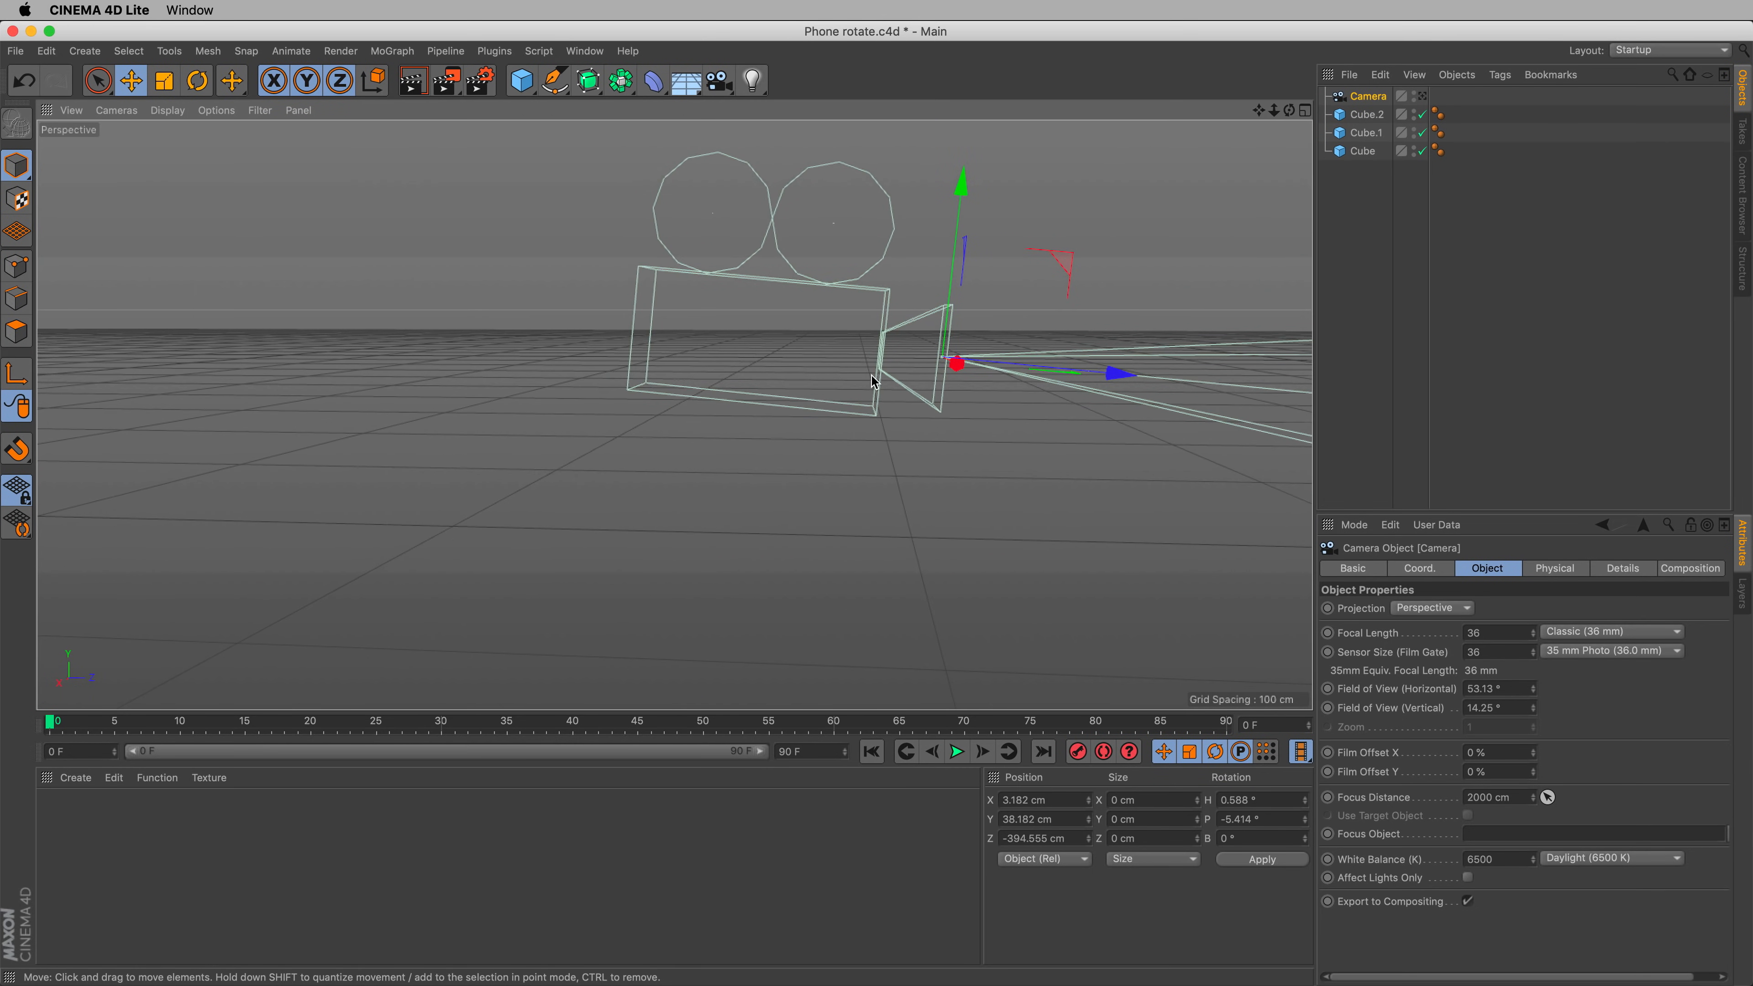
pyautogui.keyDown('alt'); pyautogui.moveTo(871, 373); pyautogui.dragTo(556, 424); pyautogui.keyUp('alt')
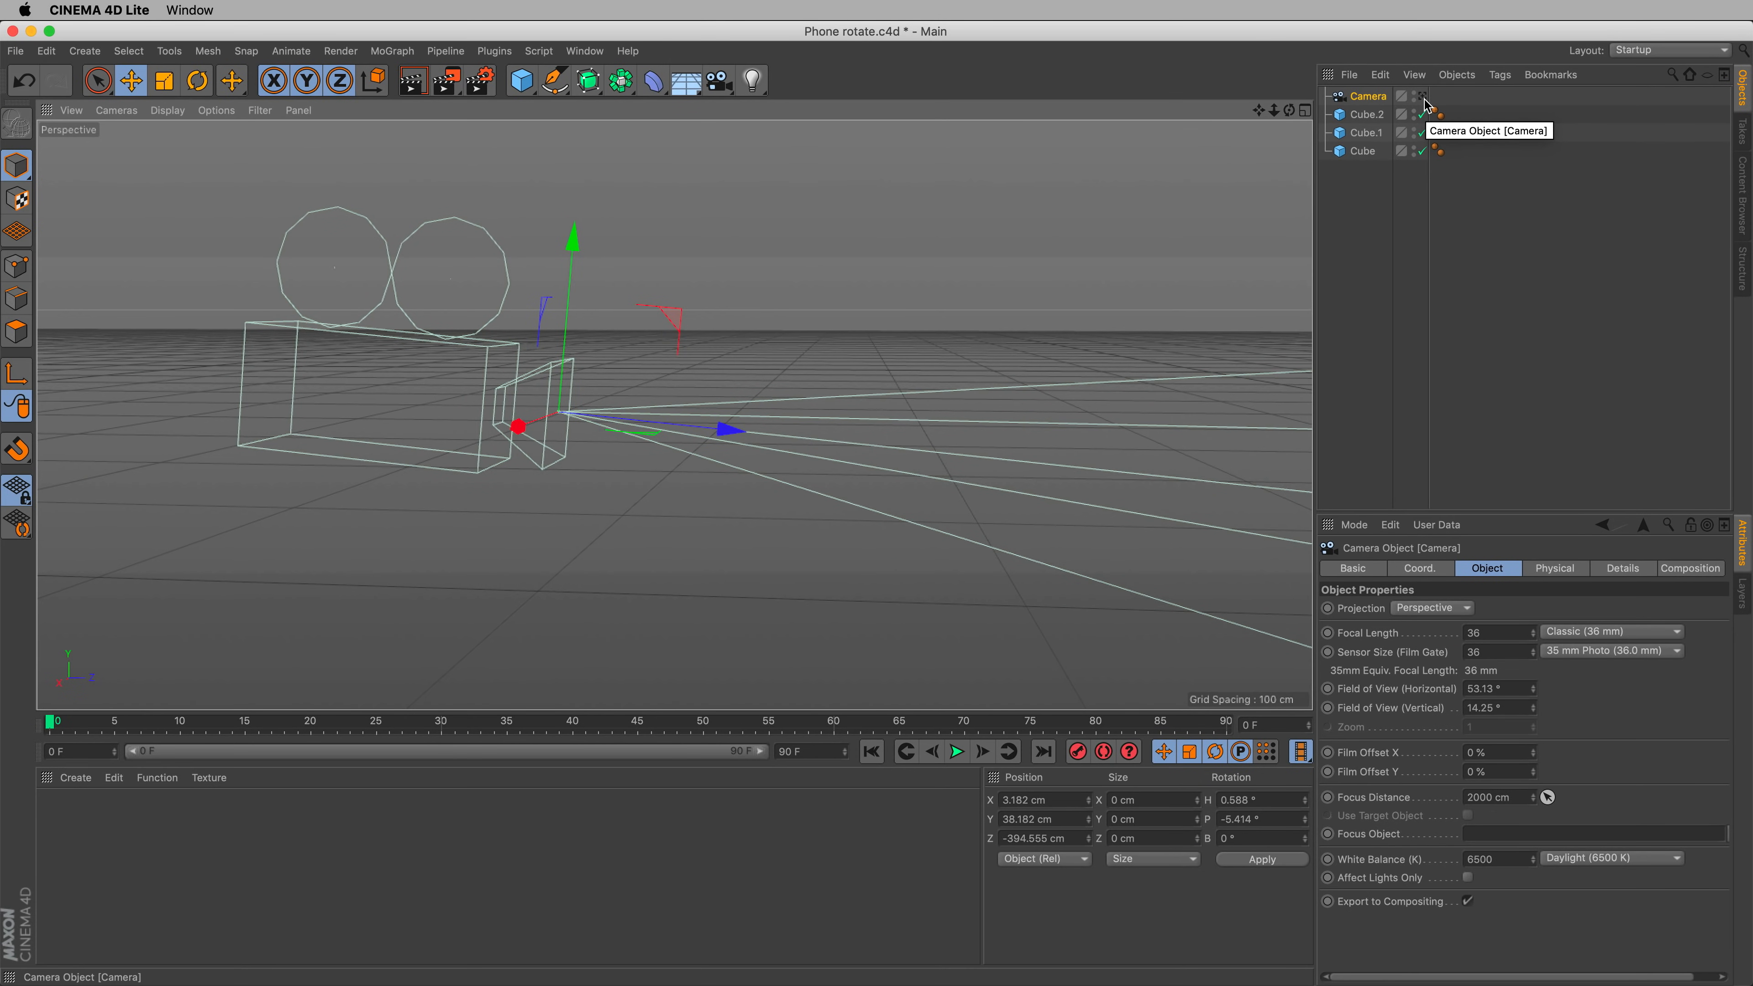
pyautogui.click(1424, 97)
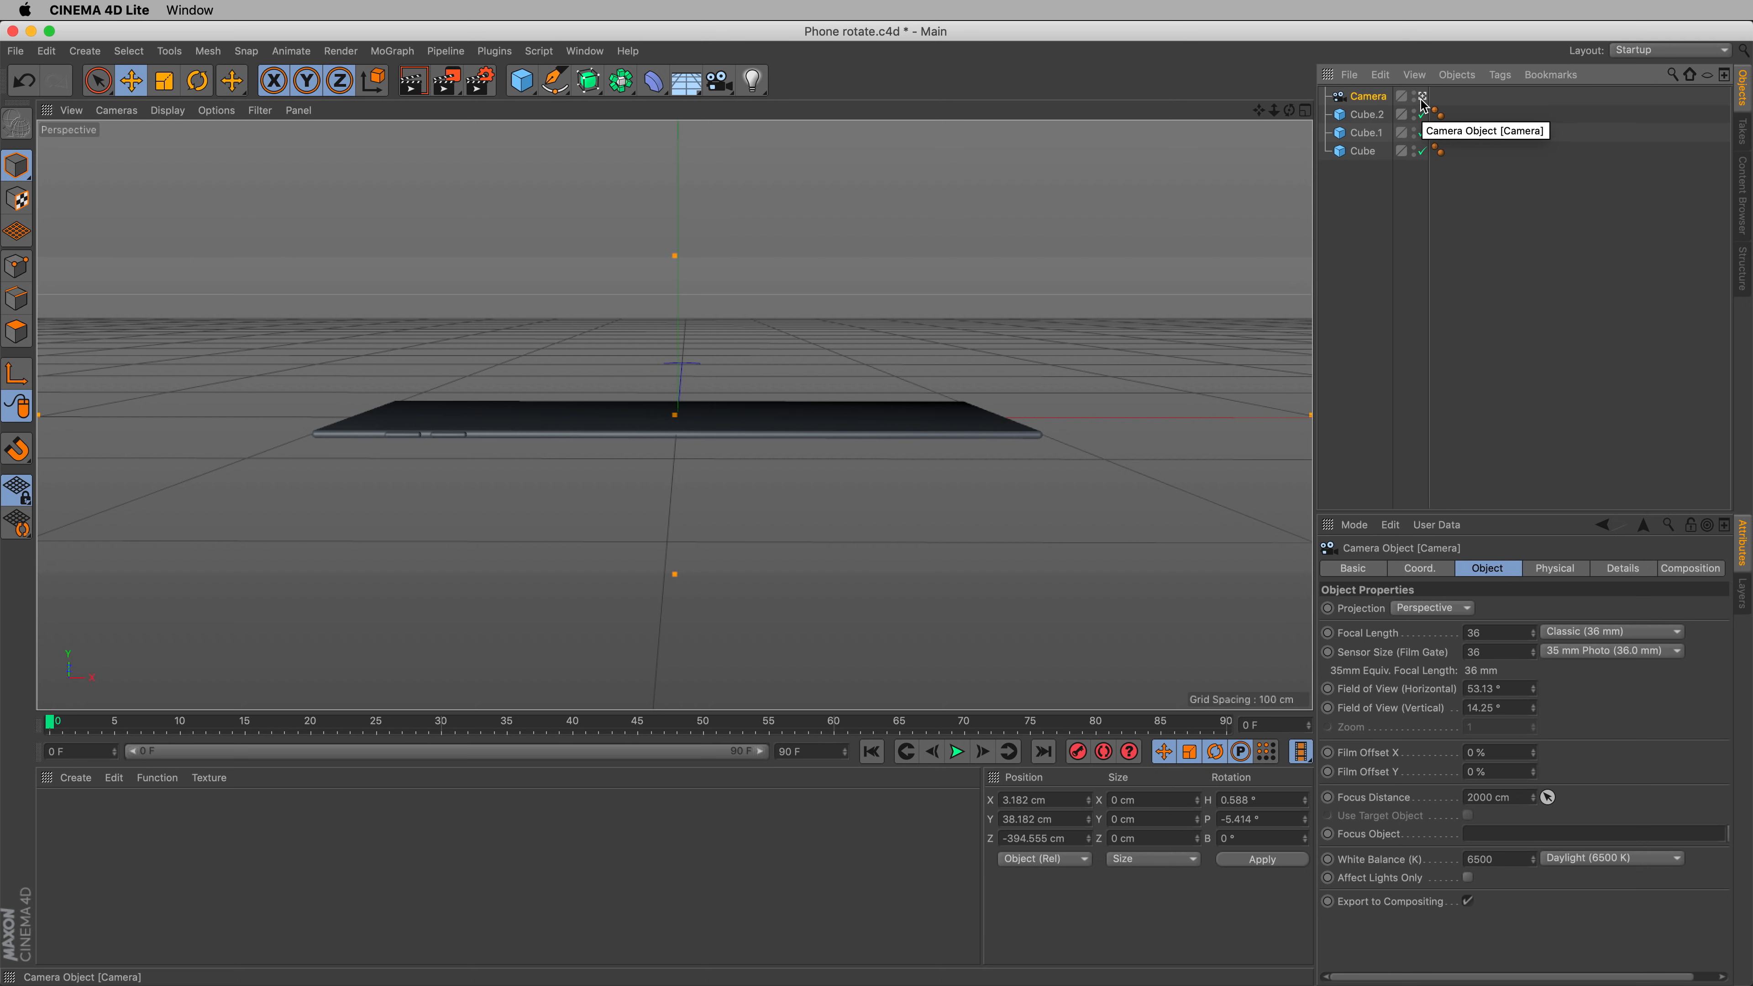
# - Center the camera on the phone by setting its H rotation to 0° and its X position to 0 cm
pyautogui.click(1282, 800)
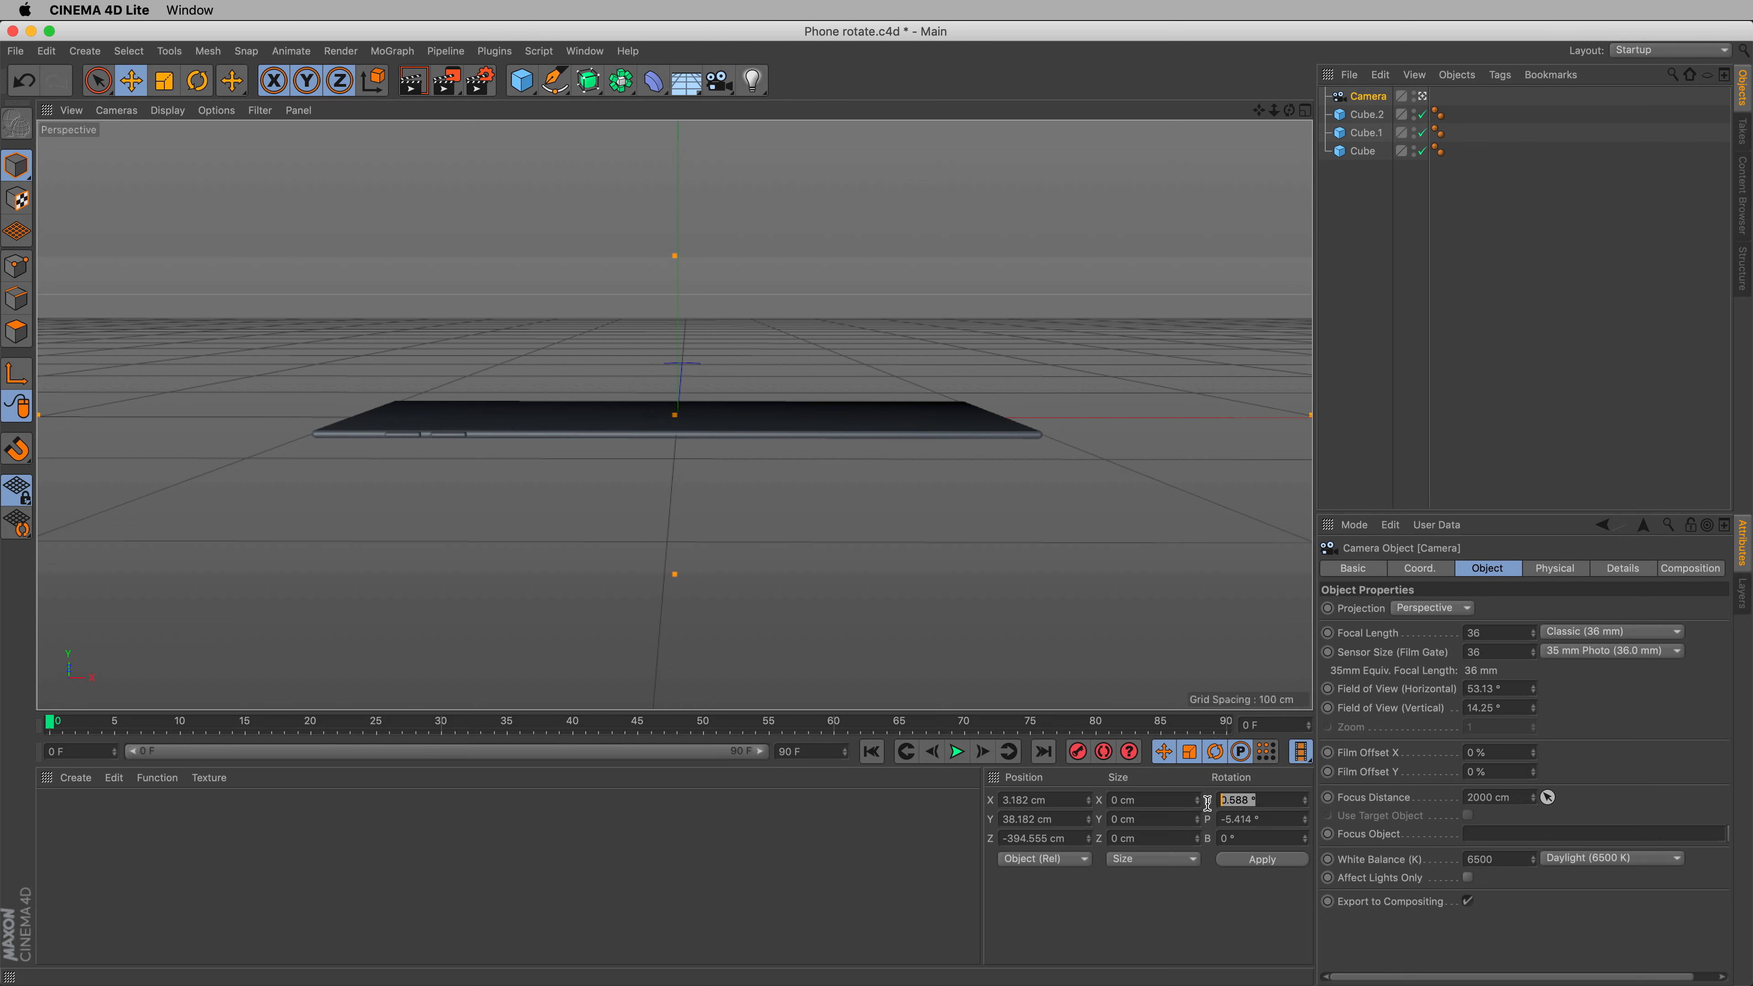
pyautogui.write('0')
pyautogui.press('Return')
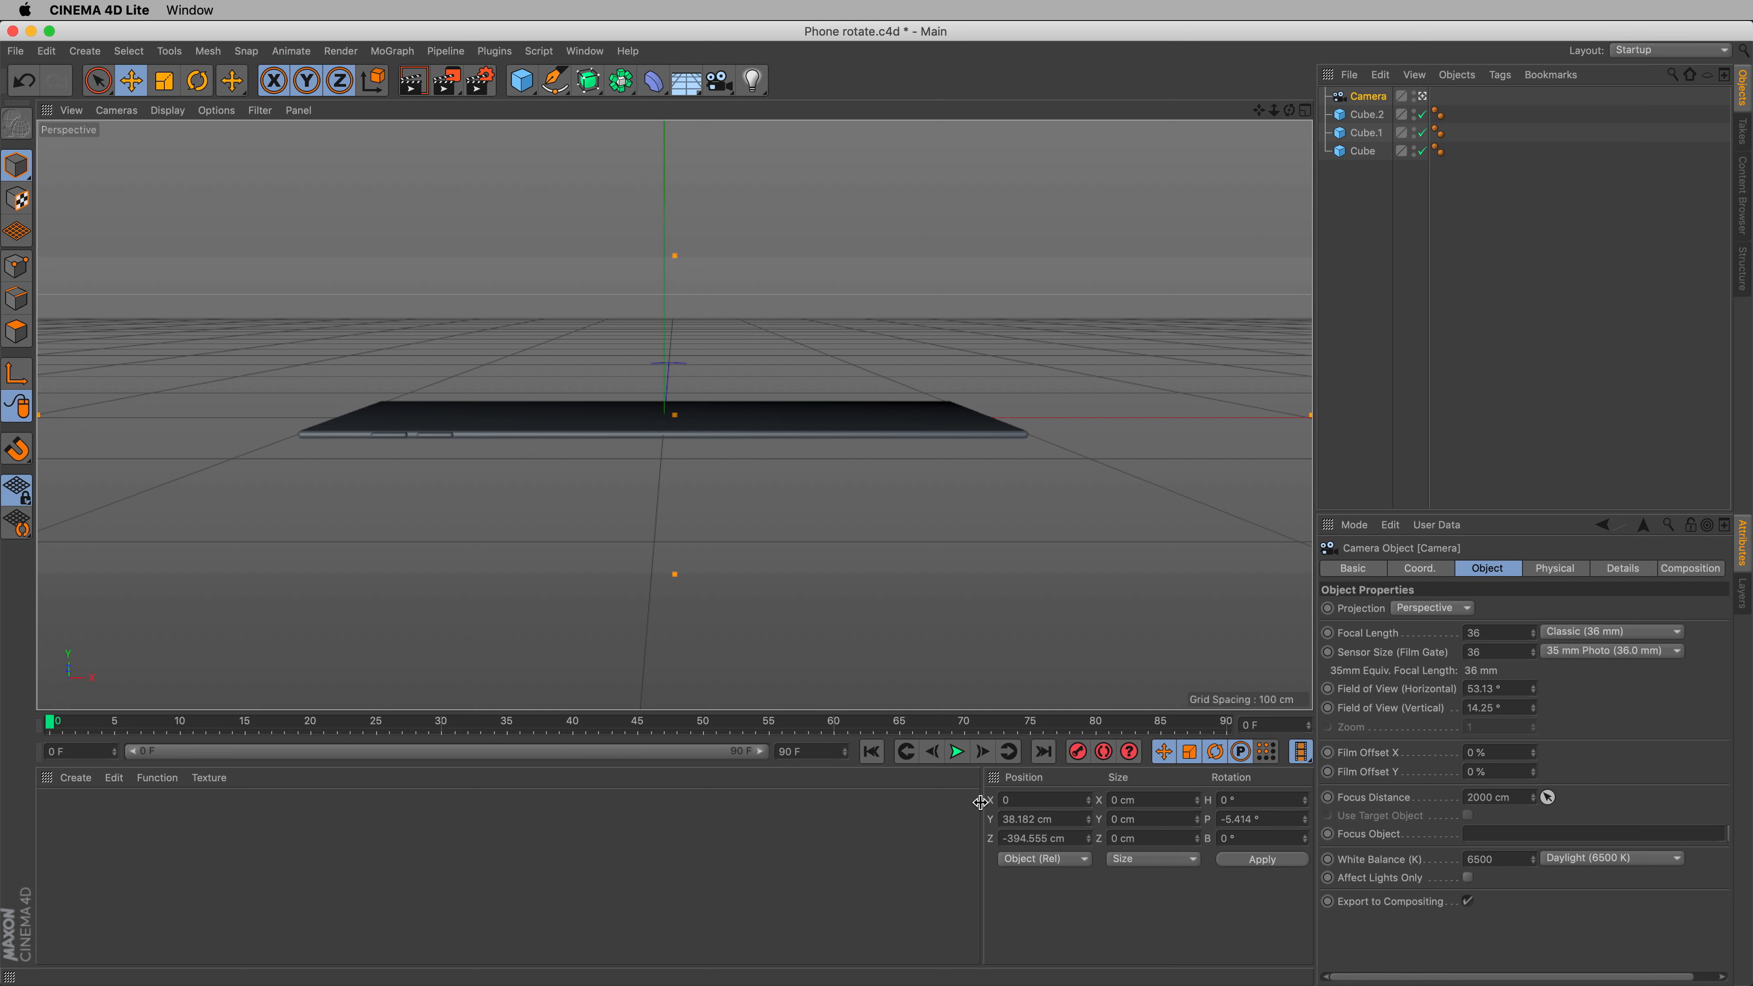
pyautogui.click(780, 542)
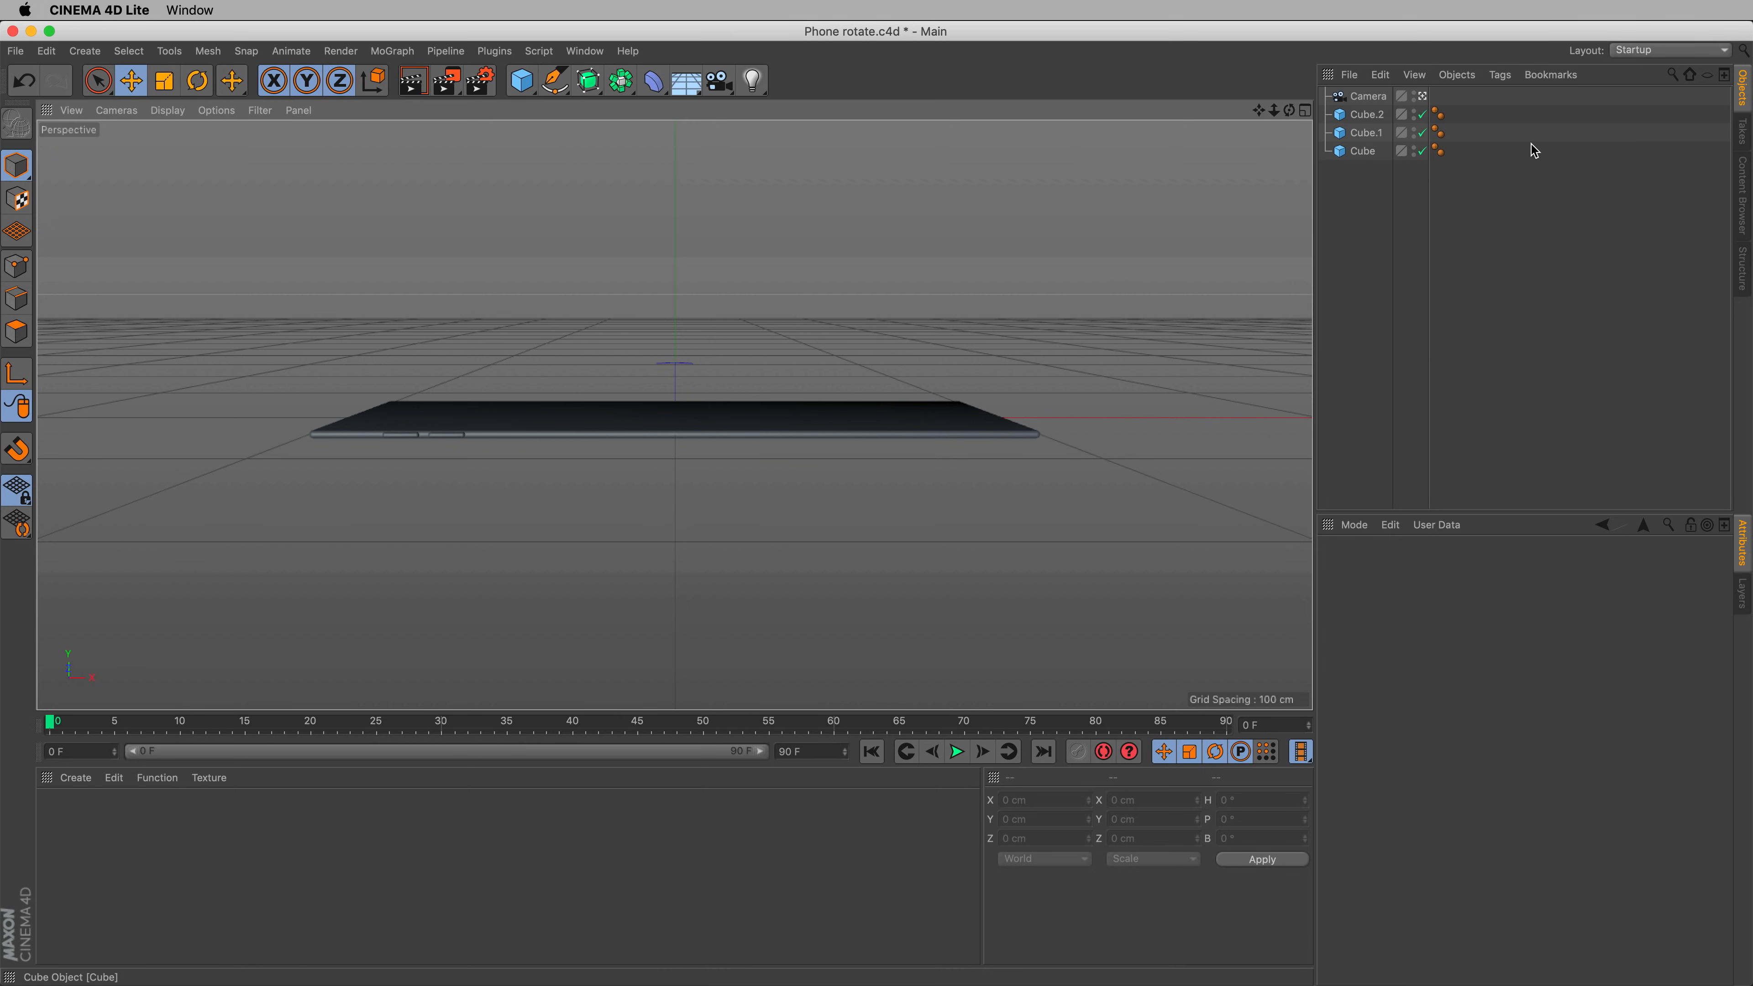
# - Move the camera forward along its viewing axis to Z about -320.5 cm, then set its focal length to 46 while looking through it
pyautogui.click(1422, 96)
pyautogui.keyDown('alt'); pyautogui.moveTo(724, 352); pyautogui.dragTo(1100, 341, button='middle'); pyautogui.keyUp('alt')
pyautogui.keyDown('alt'); pyautogui.moveTo(1099, 341); pyautogui.dragTo(860, 407, button='right'); pyautogui.keyUp('alt')
pyautogui.keyDown('alt'); pyautogui.moveTo(860, 407); pyautogui.dragTo(814, 462); pyautogui.keyUp('alt')
pyautogui.click(318, 268)
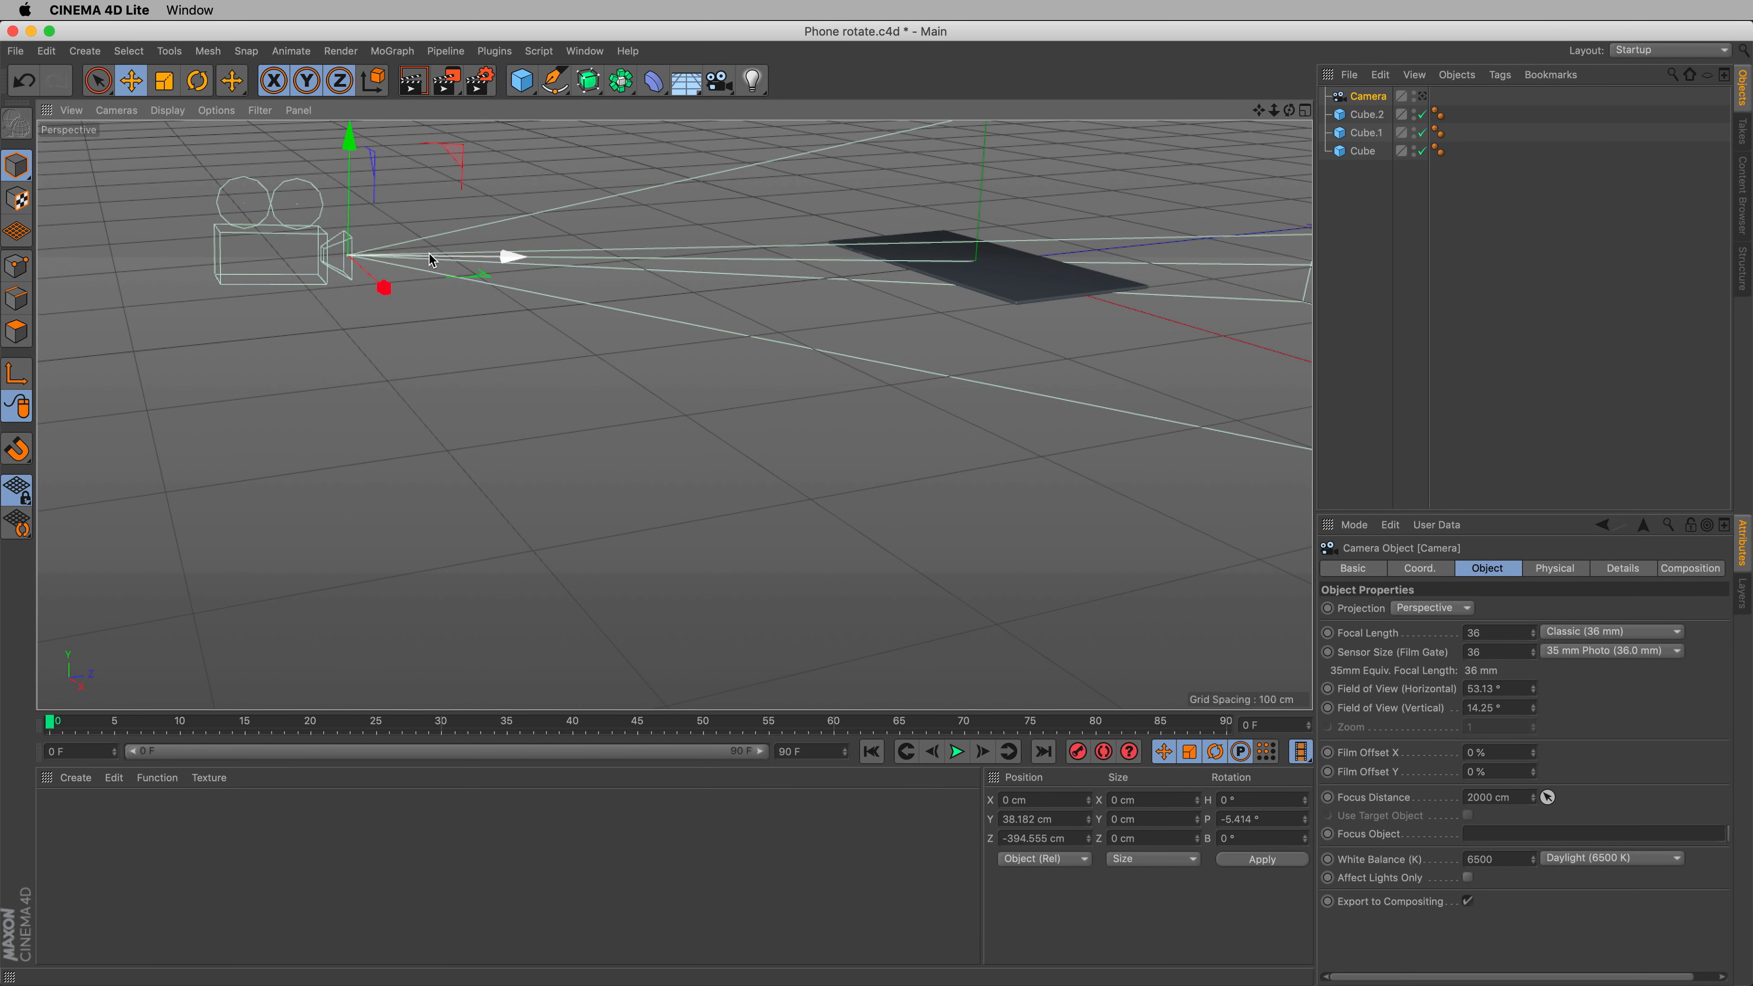
pyautogui.moveTo(430, 259); pyautogui.dragTo(568, 295)
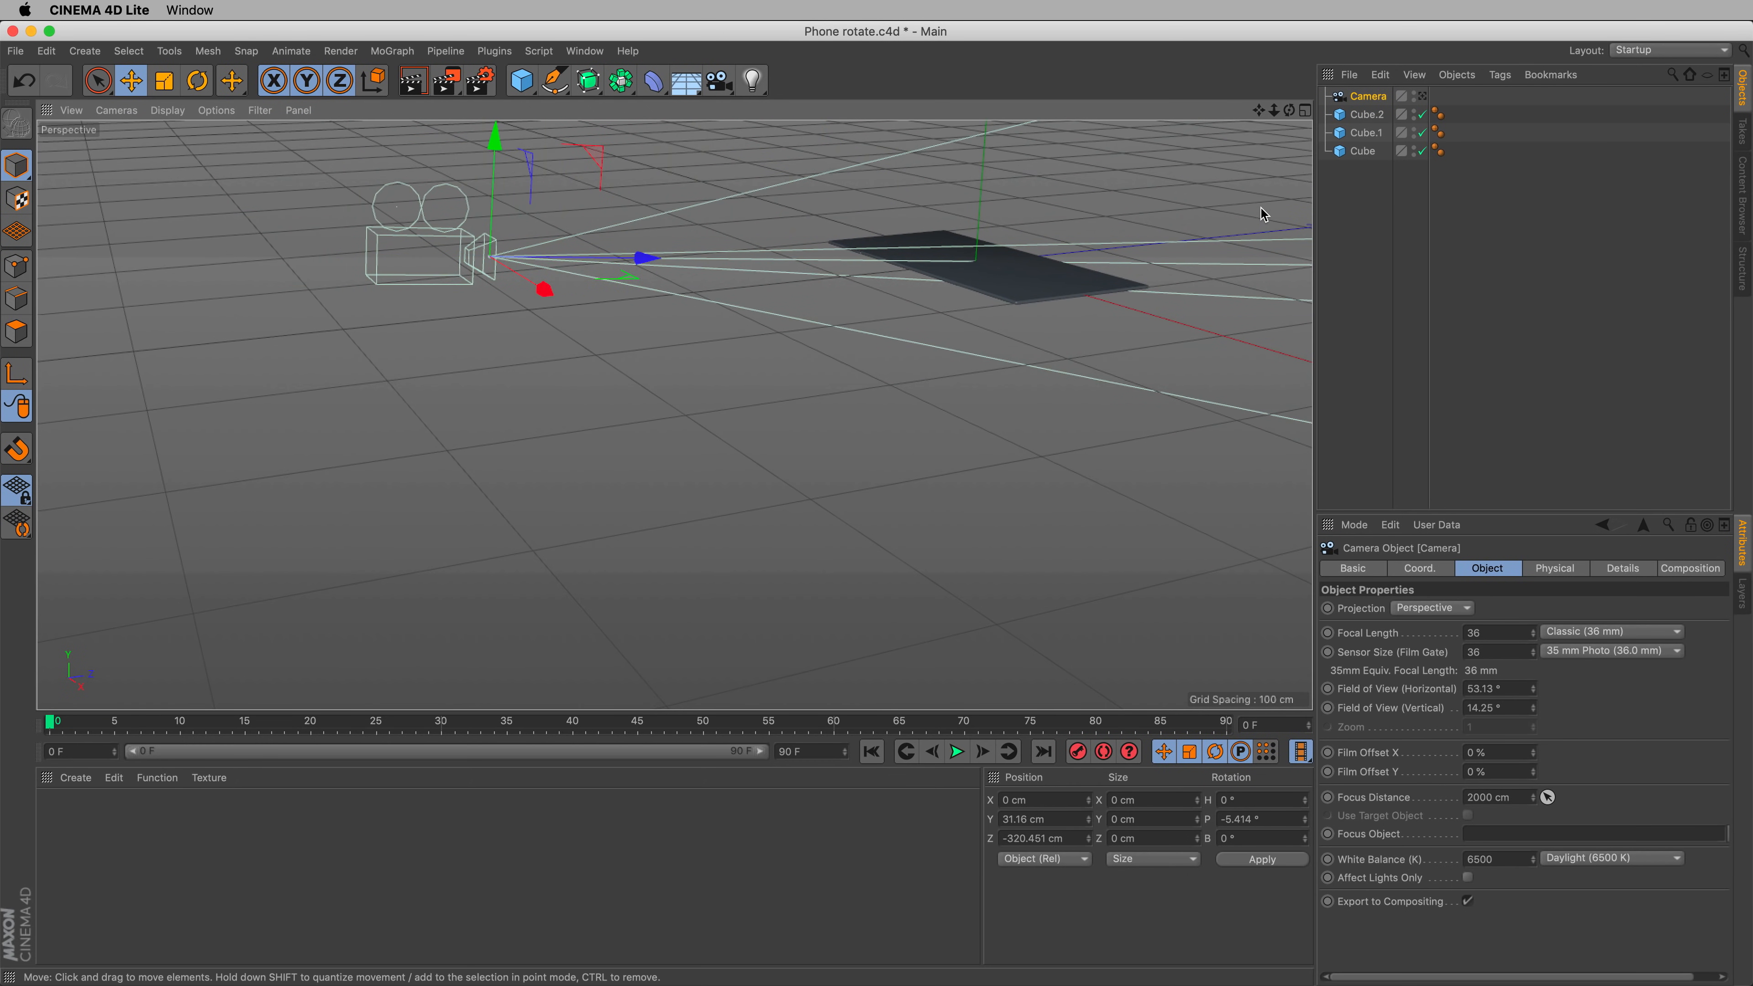
pyautogui.click(1423, 96)
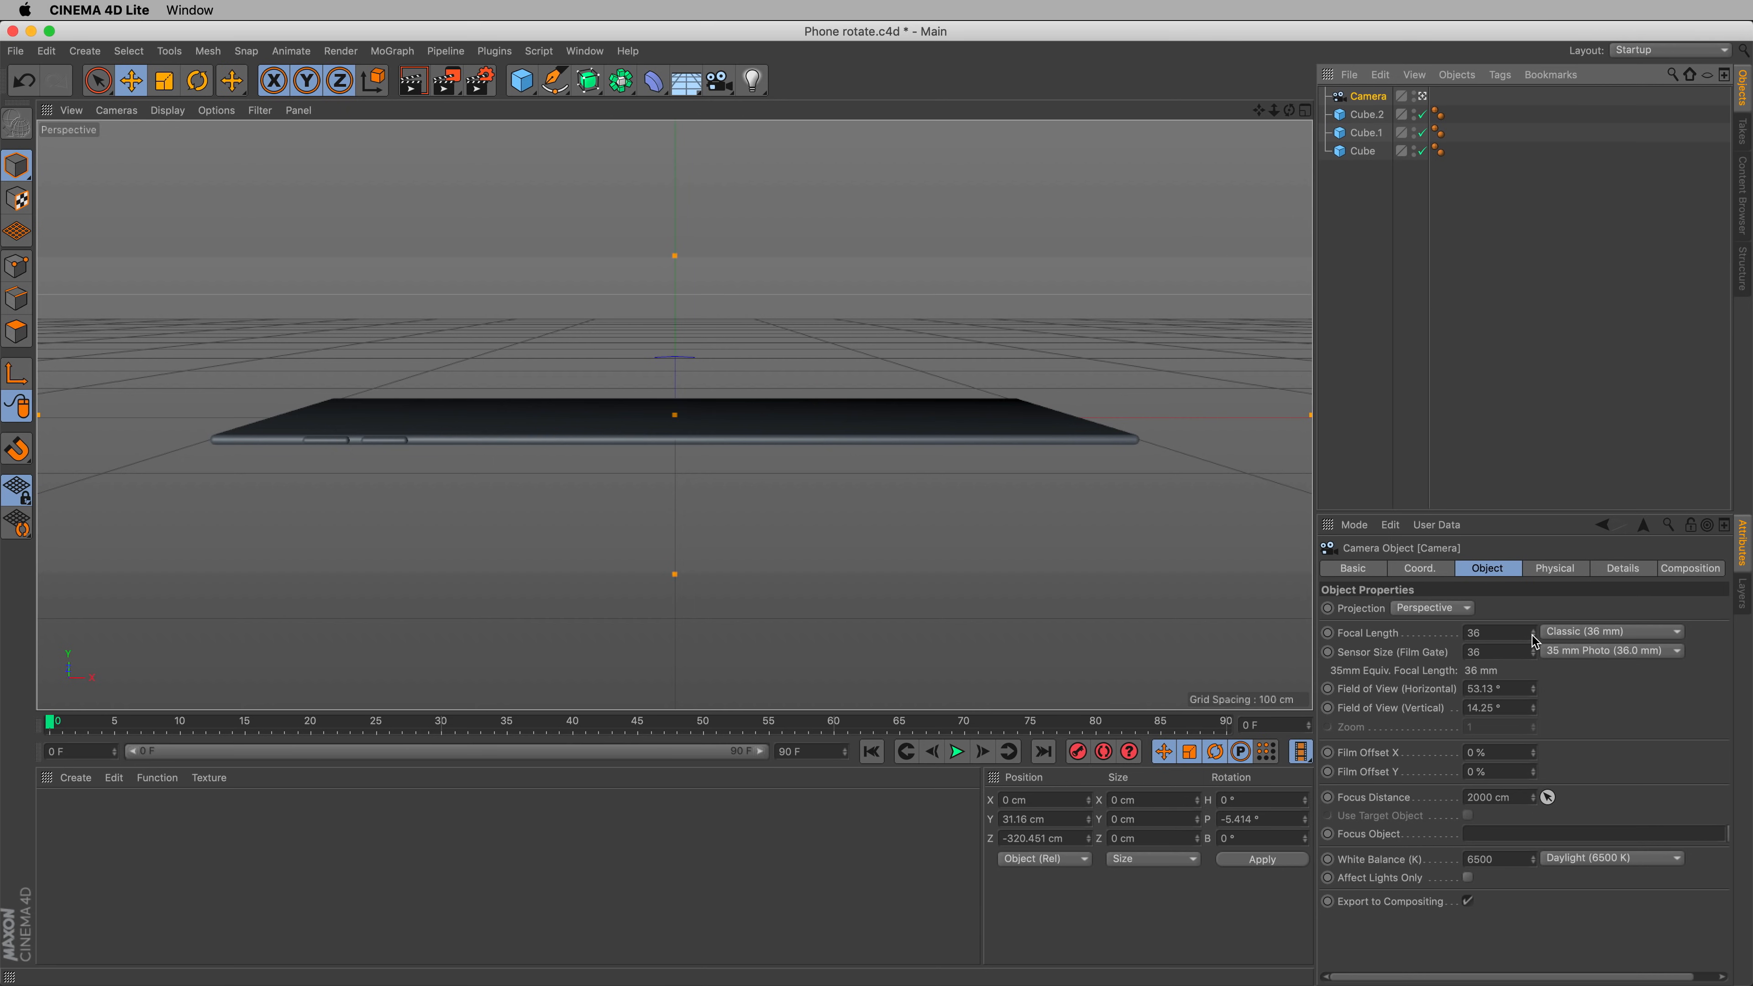
pyautogui.moveTo(1534, 641); pyautogui.dragTo(1533, 631)
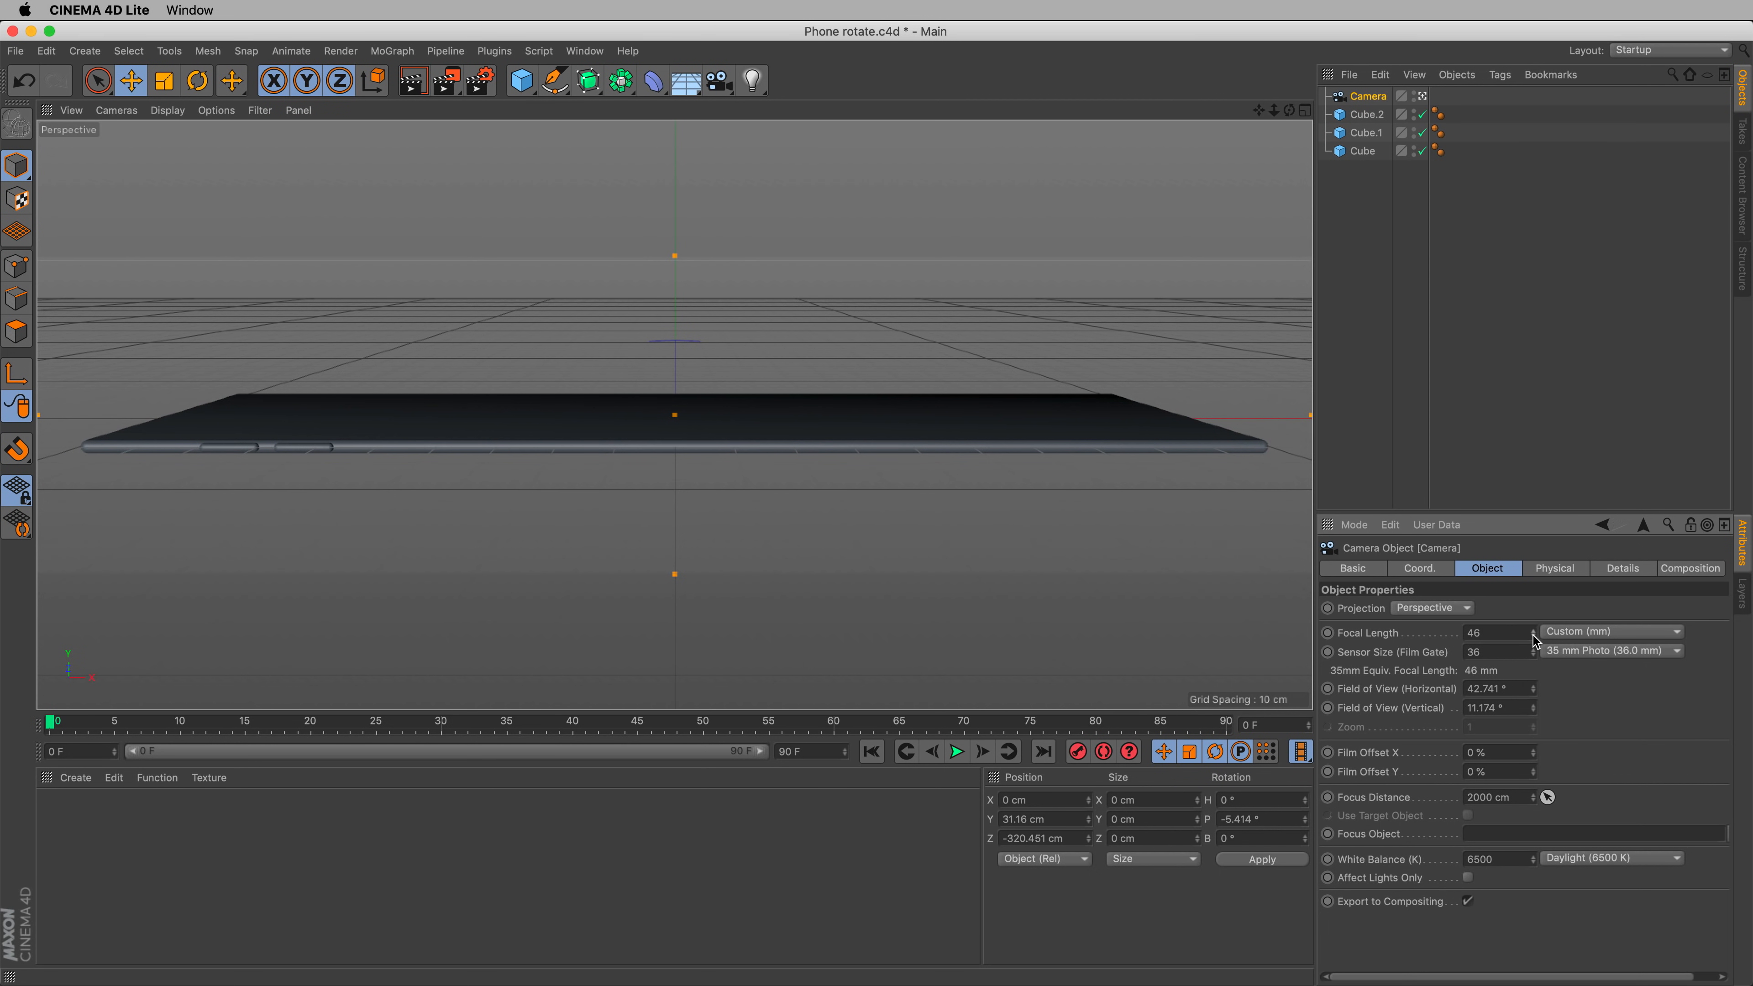
# - Render a preview of the phone through the camera in the viewport
pyautogui.click(412, 82)
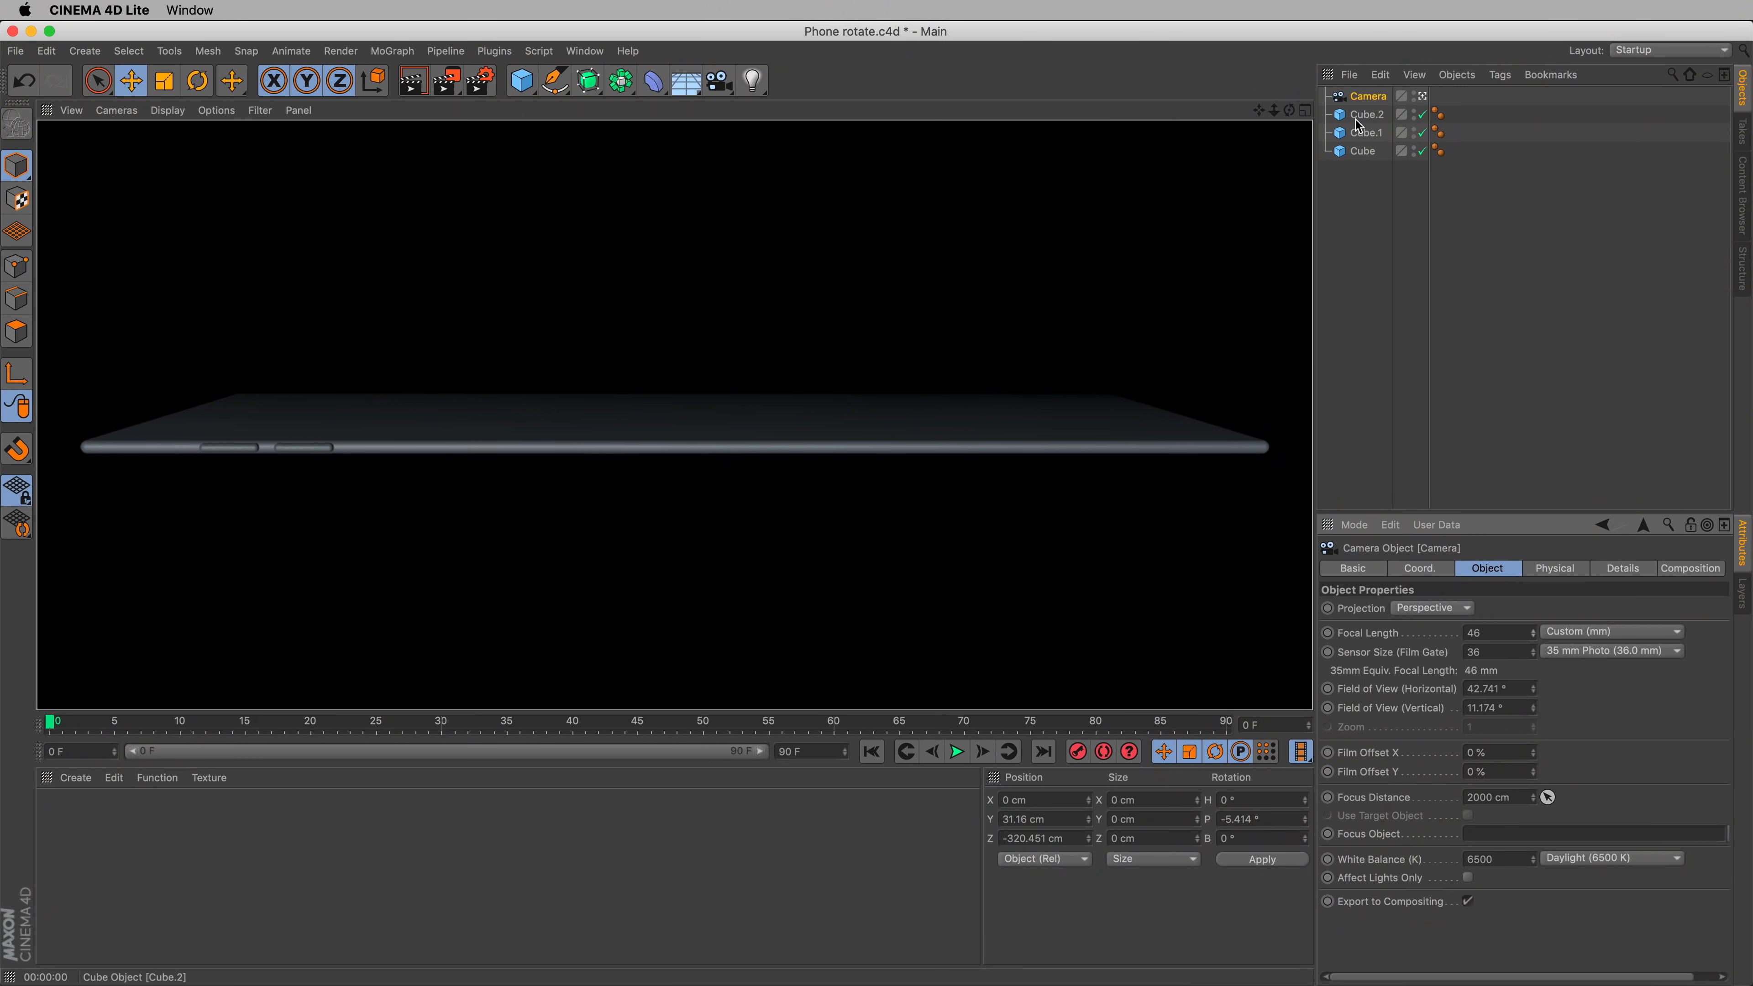
pyautogui.click(1361, 151)
# - Rename the two button cubes Cube.2 and Cube.1 as Volume 1 and Volume 2, and the main cube as Phone body
pyautogui.doubleClick(1369, 115)
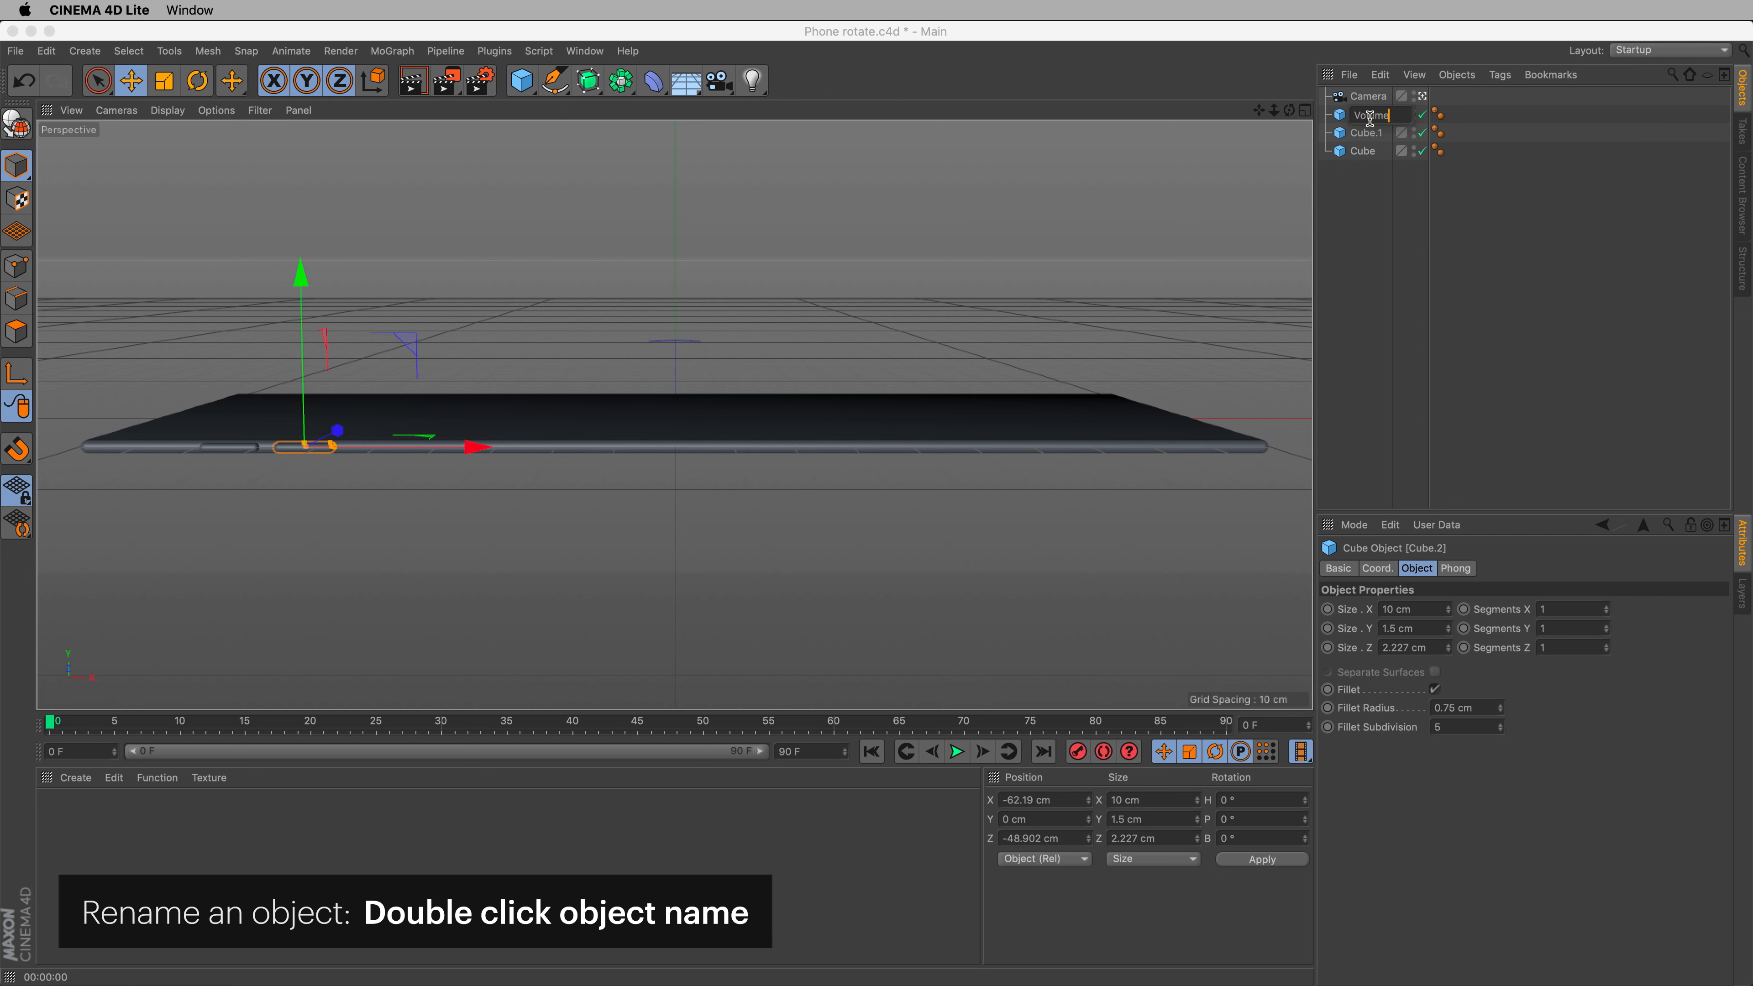
pyautogui.write('Volume 1')
pyautogui.press('Return')
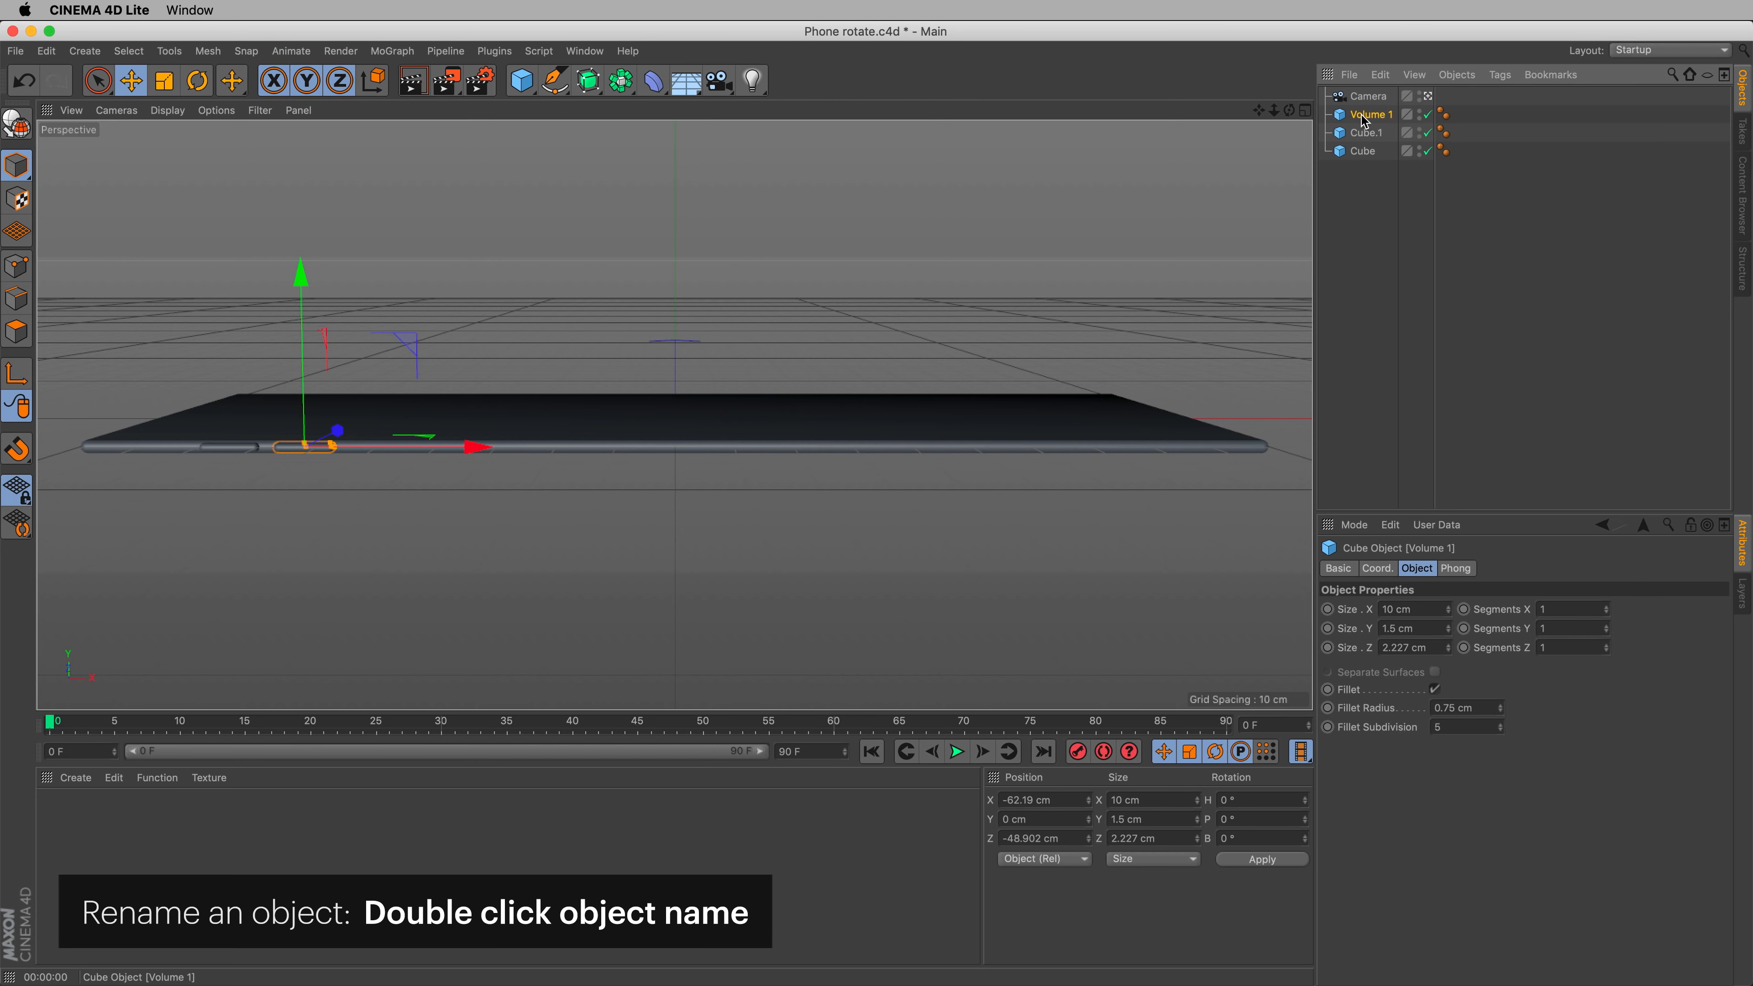
pyautogui.doubleClick(1367, 132)
pyautogui.write('Vo')
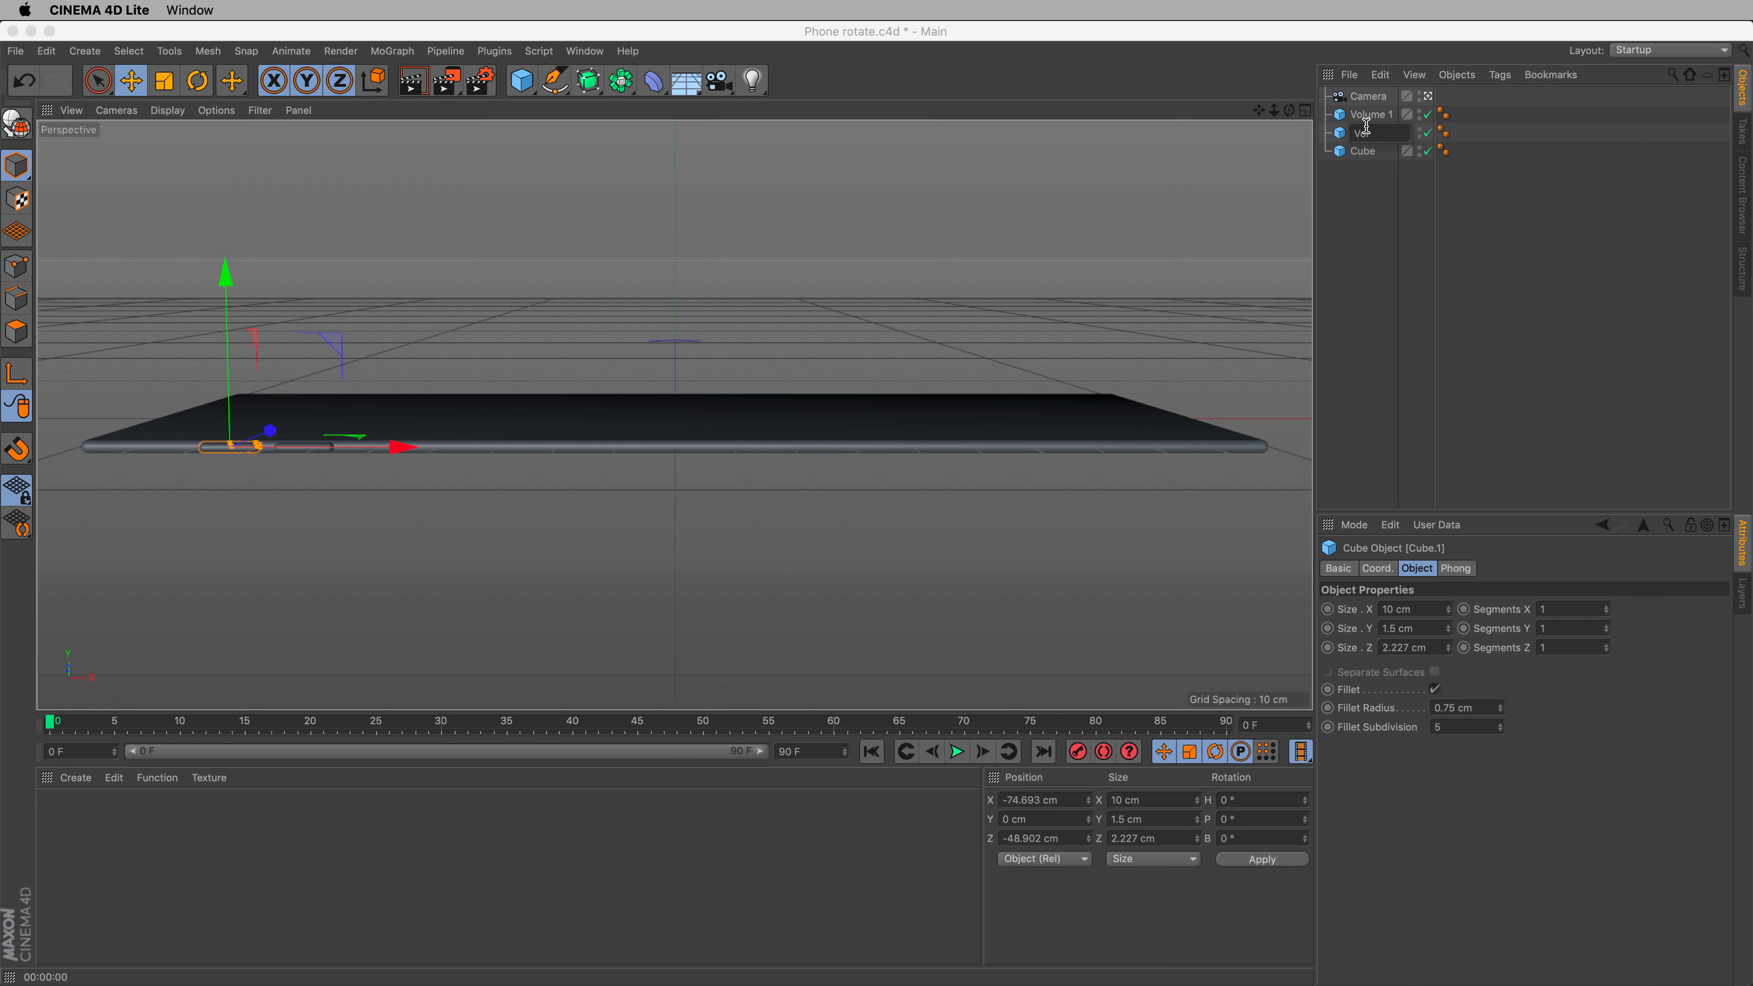
pyautogui.write('lume 2')
pyautogui.press('Return')
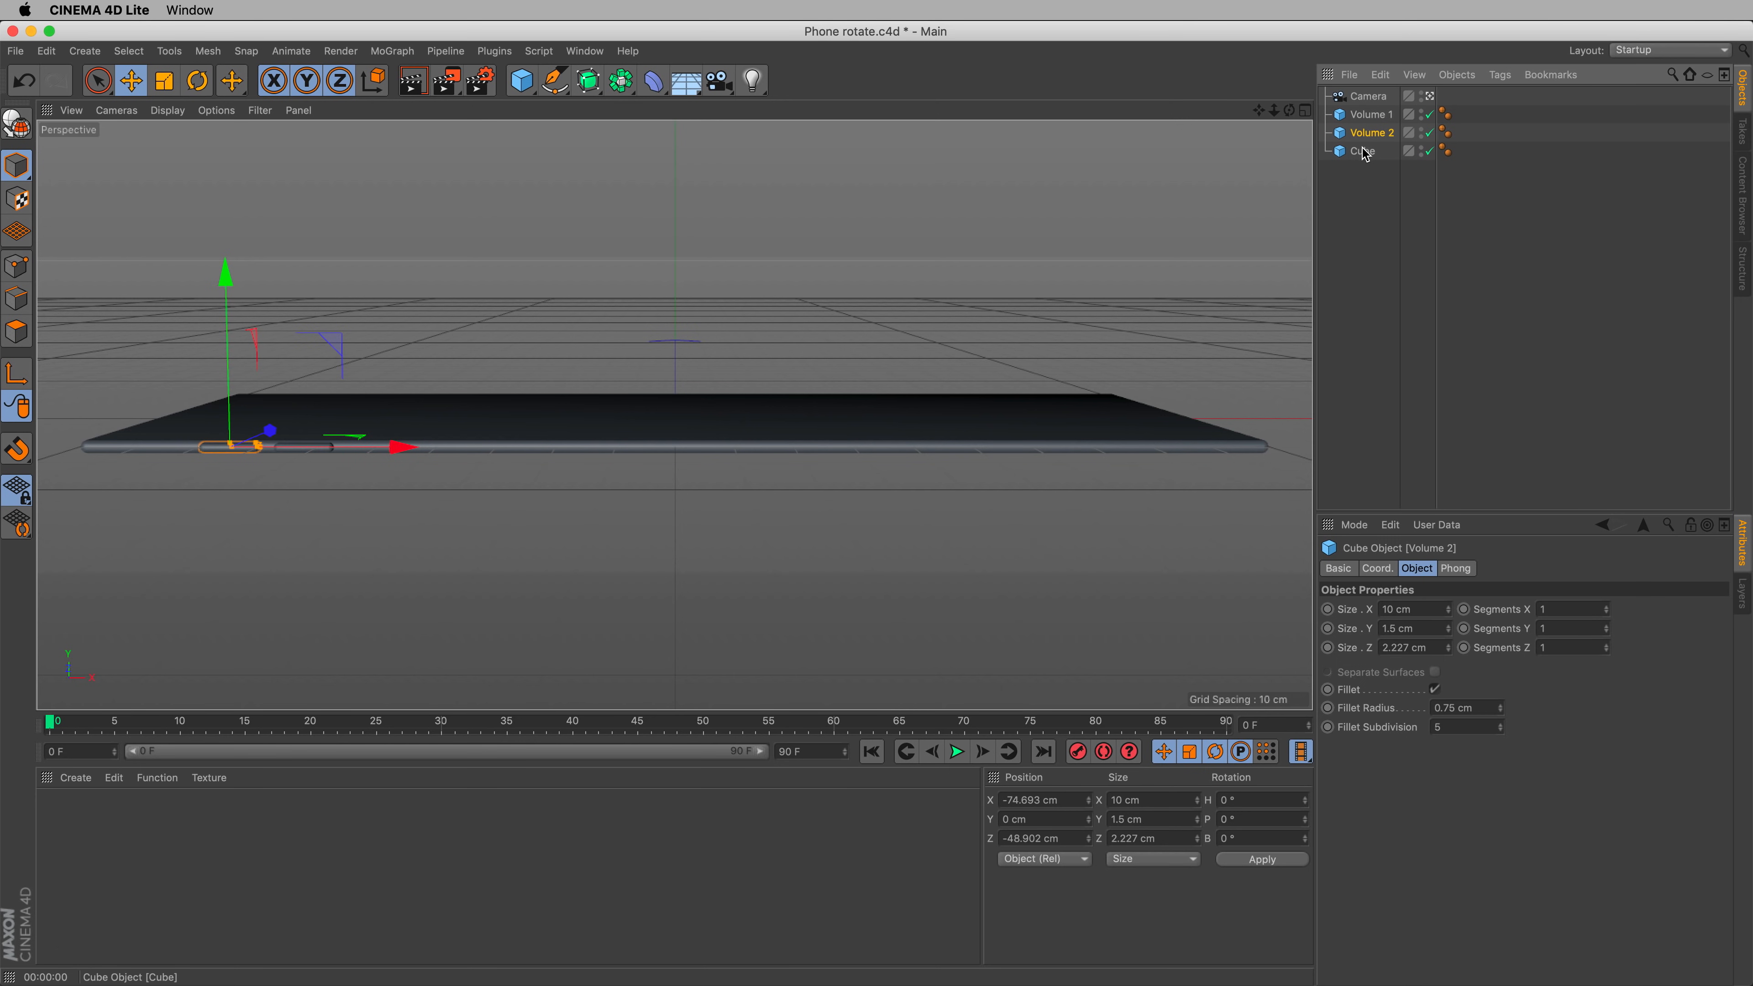
pyautogui.doubleClick(1364, 151)
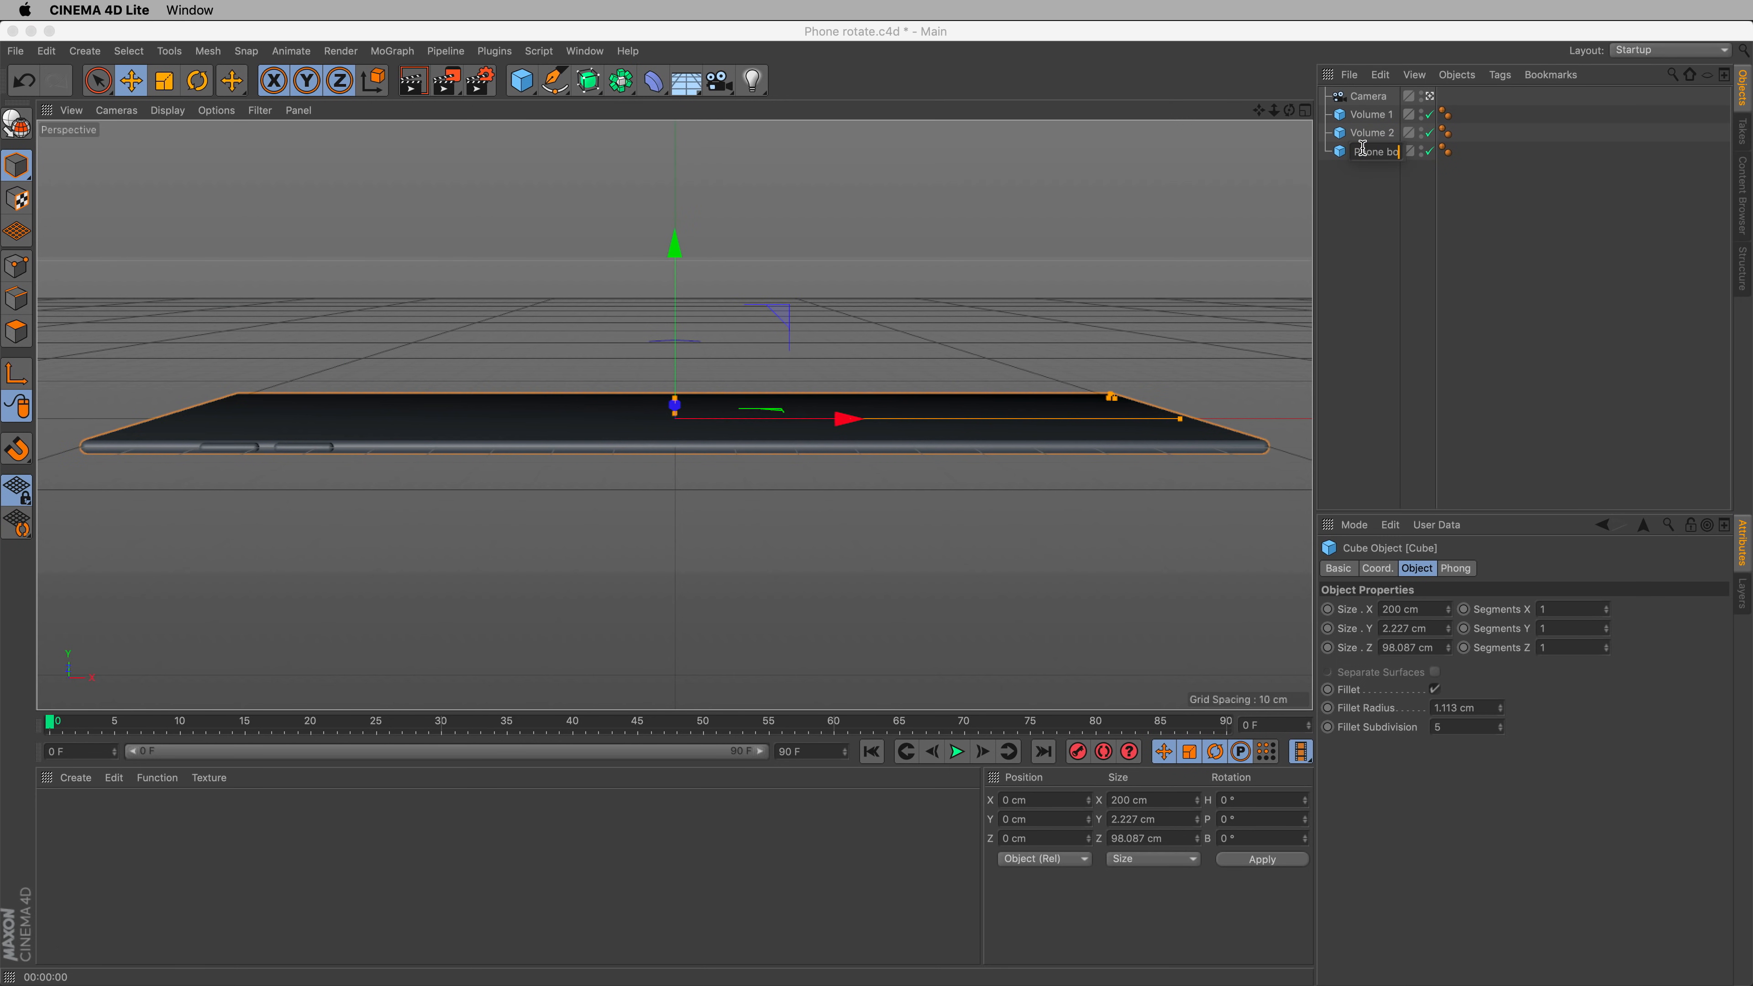
pyautogui.write('Phone body')
pyautogui.press('Return')
# - Make Volume 1 and Volume 2 children of the Phone body object
pyautogui.click(1371, 114)
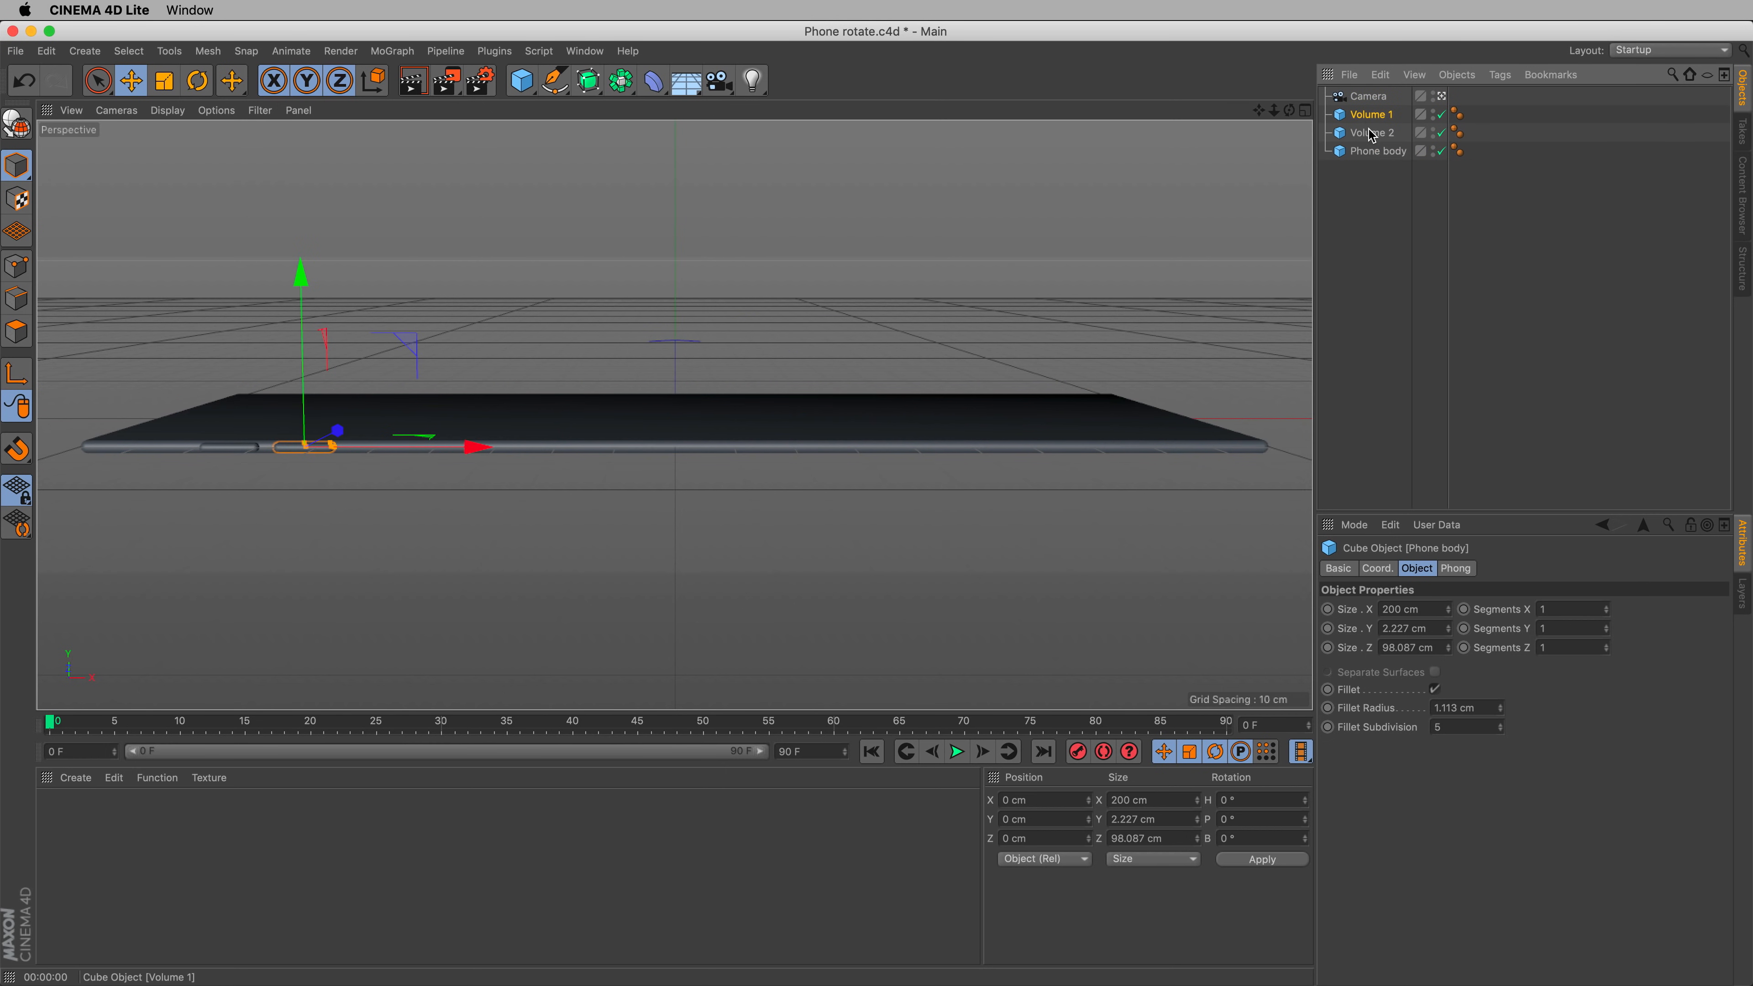
pyautogui.keyDown('shift'); pyautogui.click(1382, 135); pyautogui.keyUp('shift')
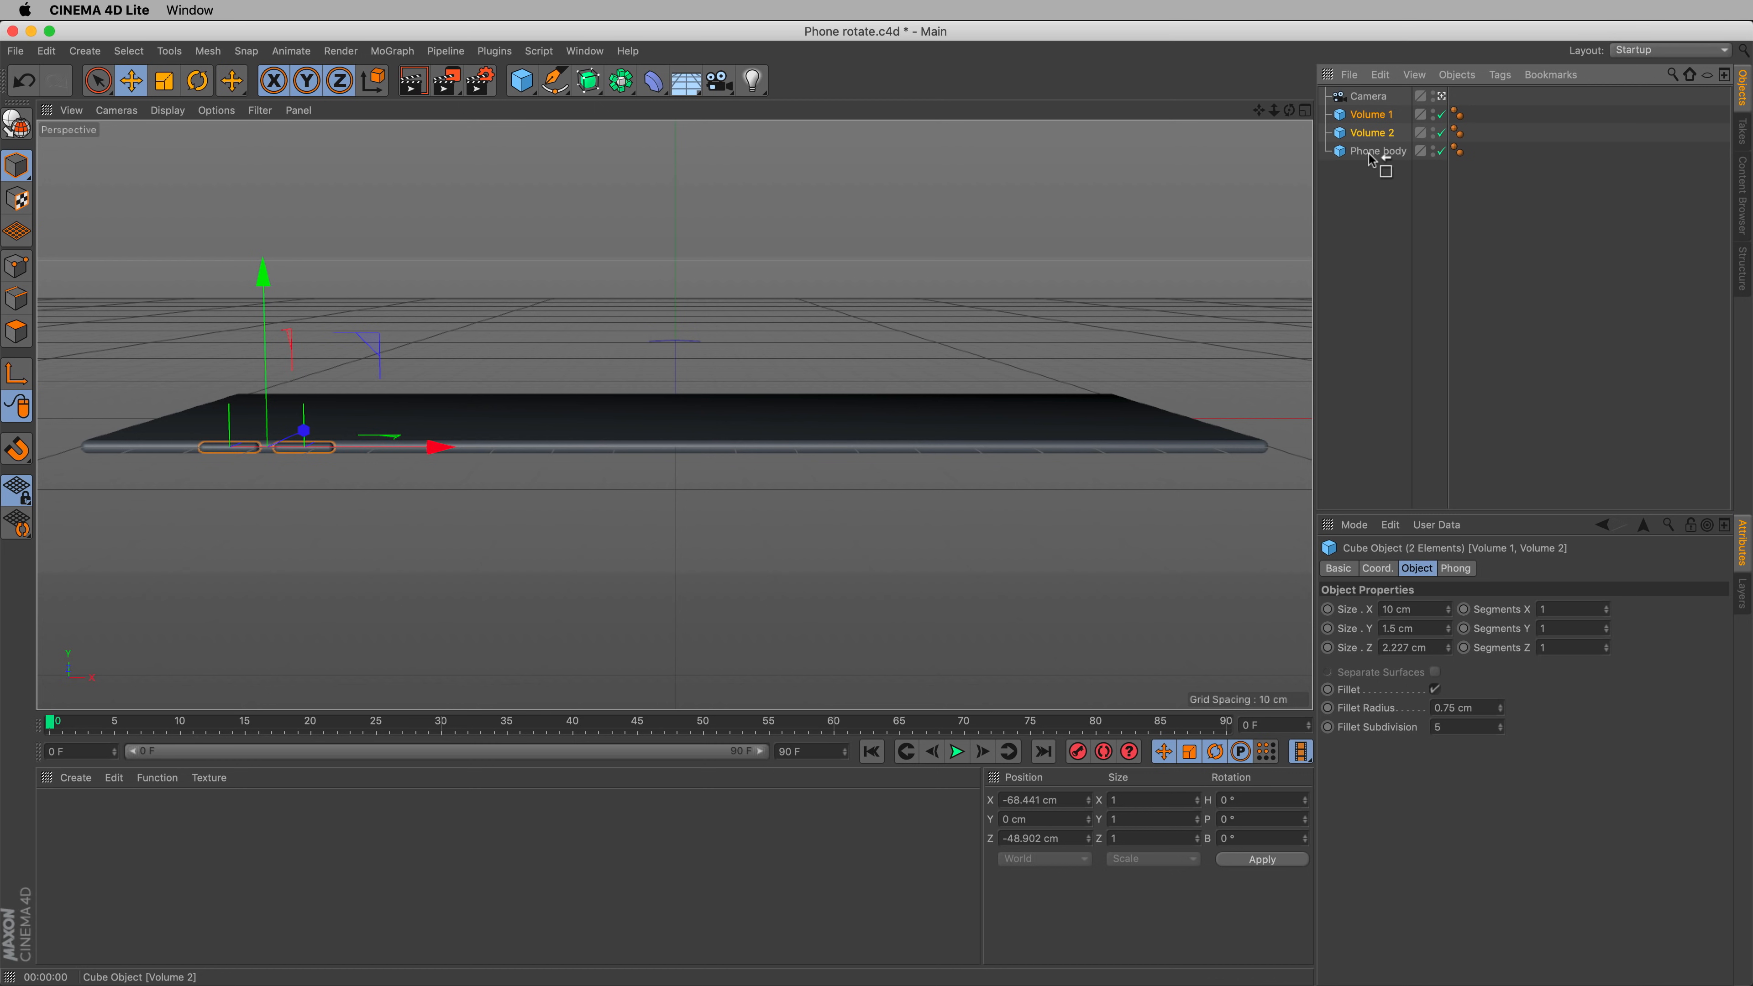
pyautogui.moveTo(1369, 158); pyautogui.dragTo(1371, 147)
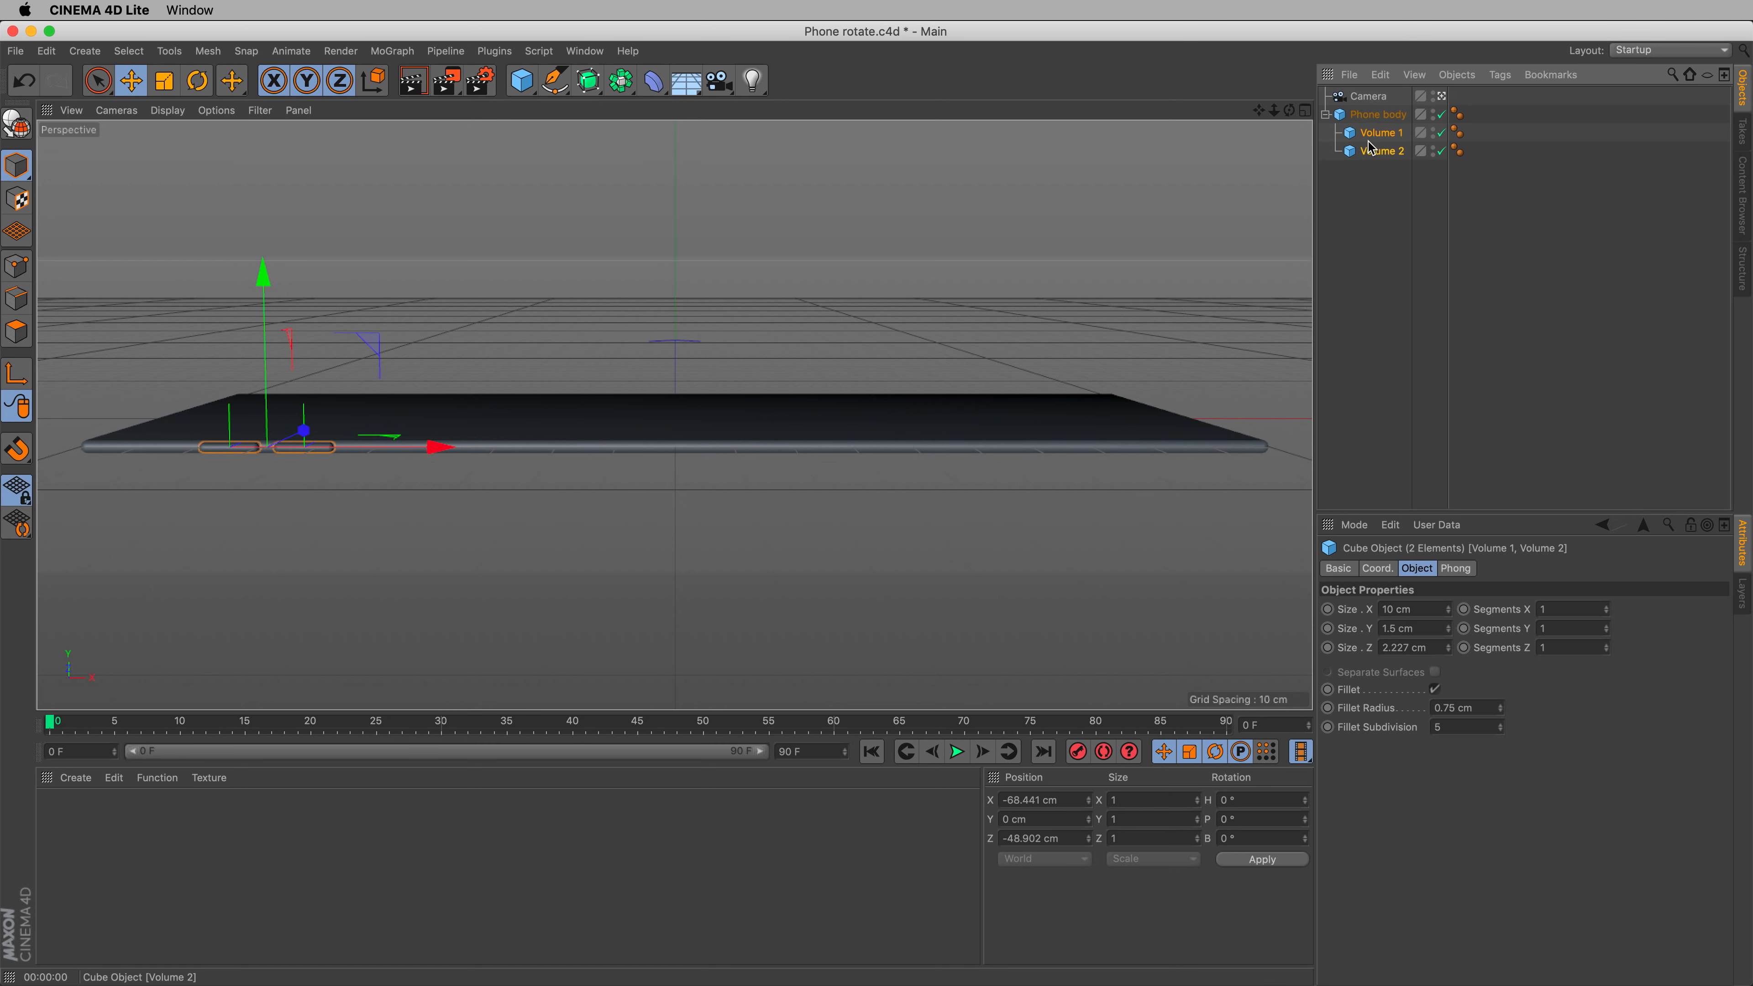
# - Try rotating the Phone body with its buttons about the vertical axis to about 37.6°, and undo the rotation
pyautogui.click(1369, 116)
pyautogui.press('r')
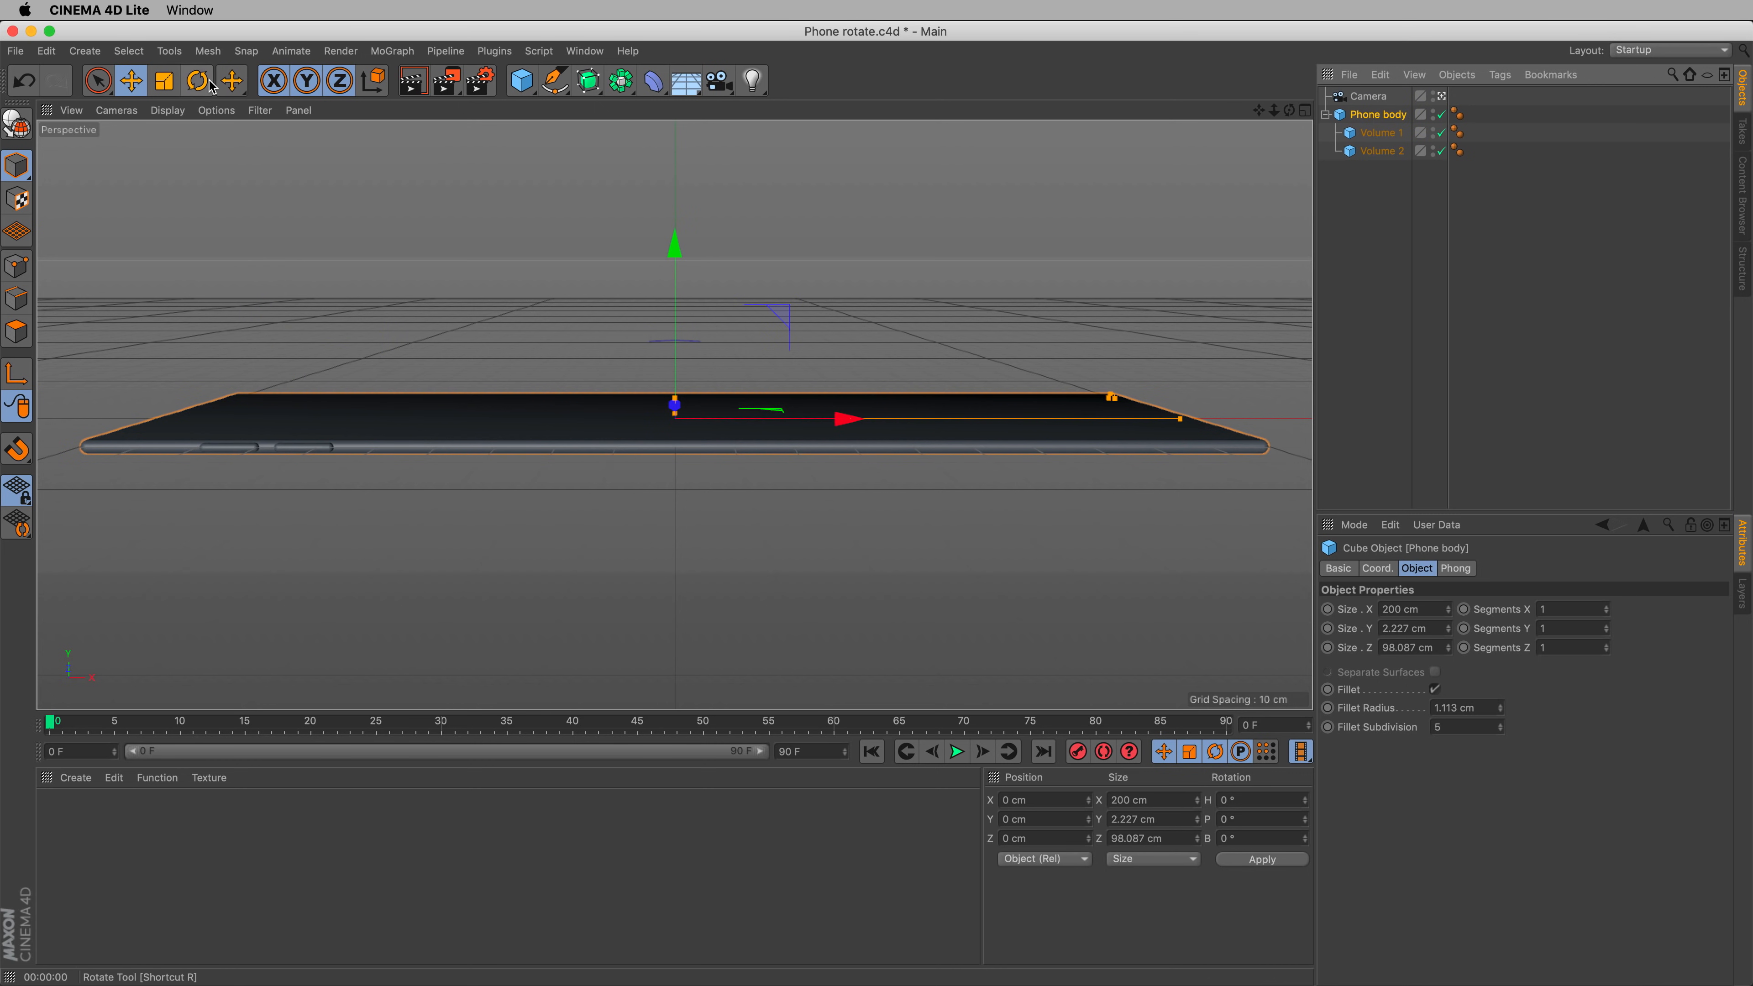
pyautogui.moveTo(659, 426); pyautogui.dragTo(820, 431)
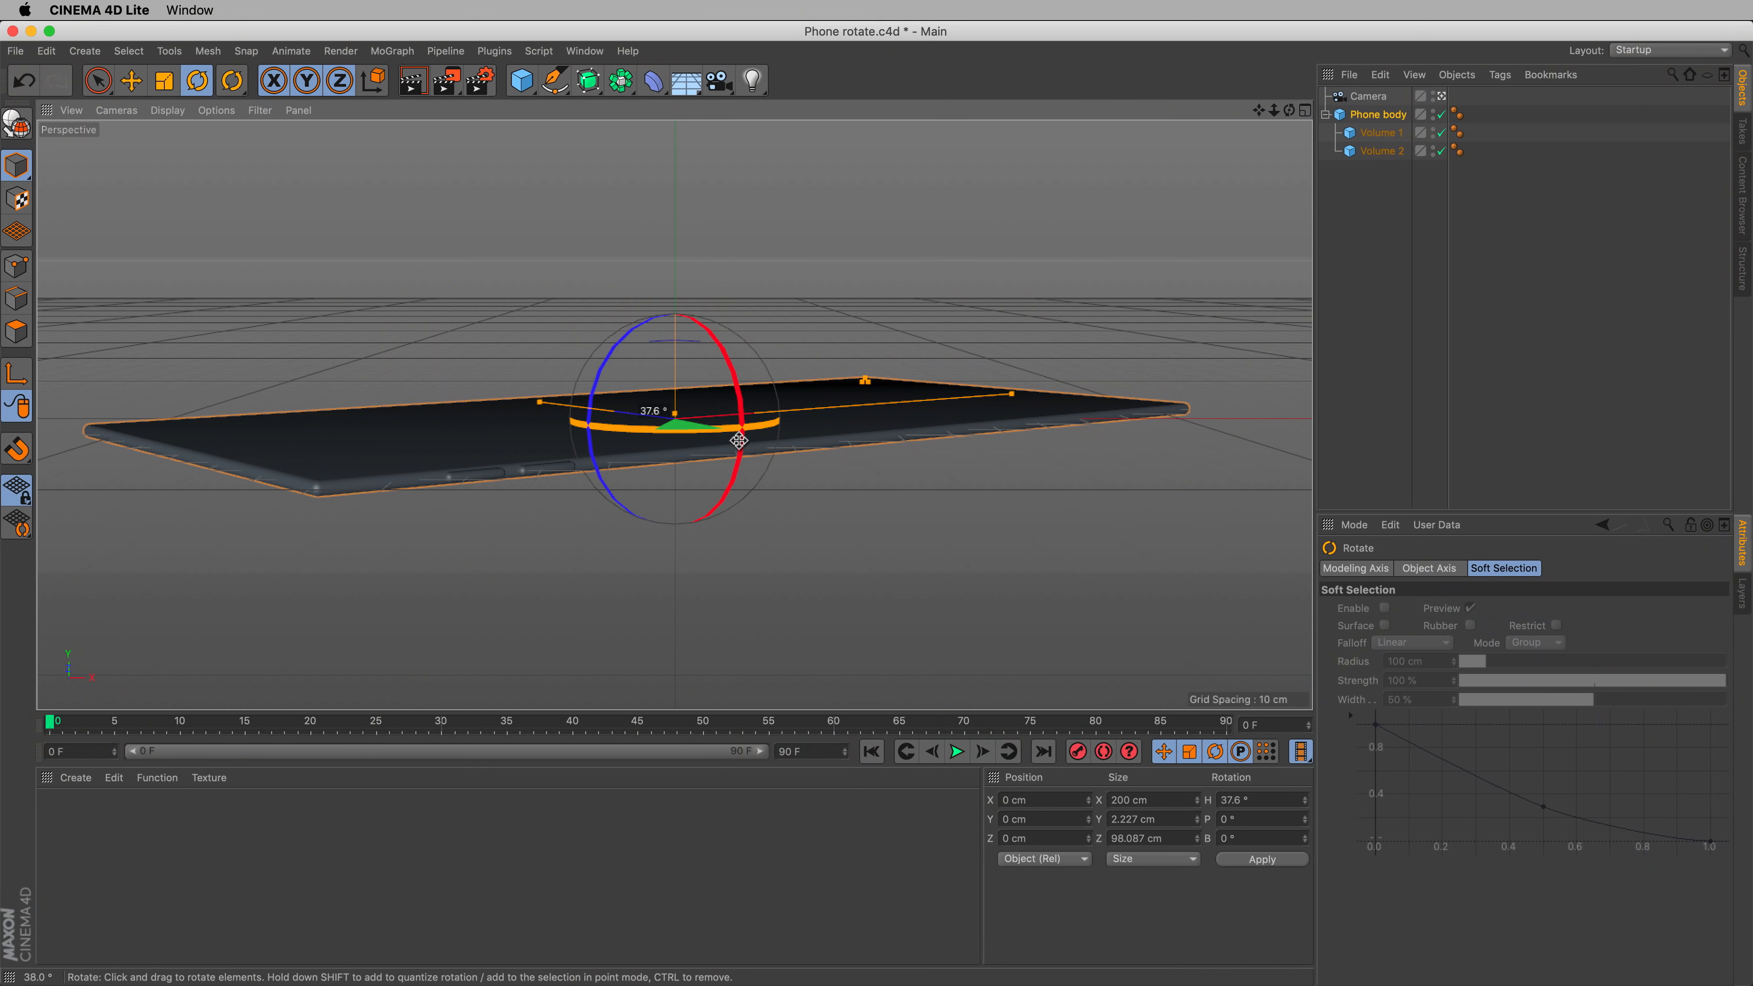
pyautogui.press('super+z')
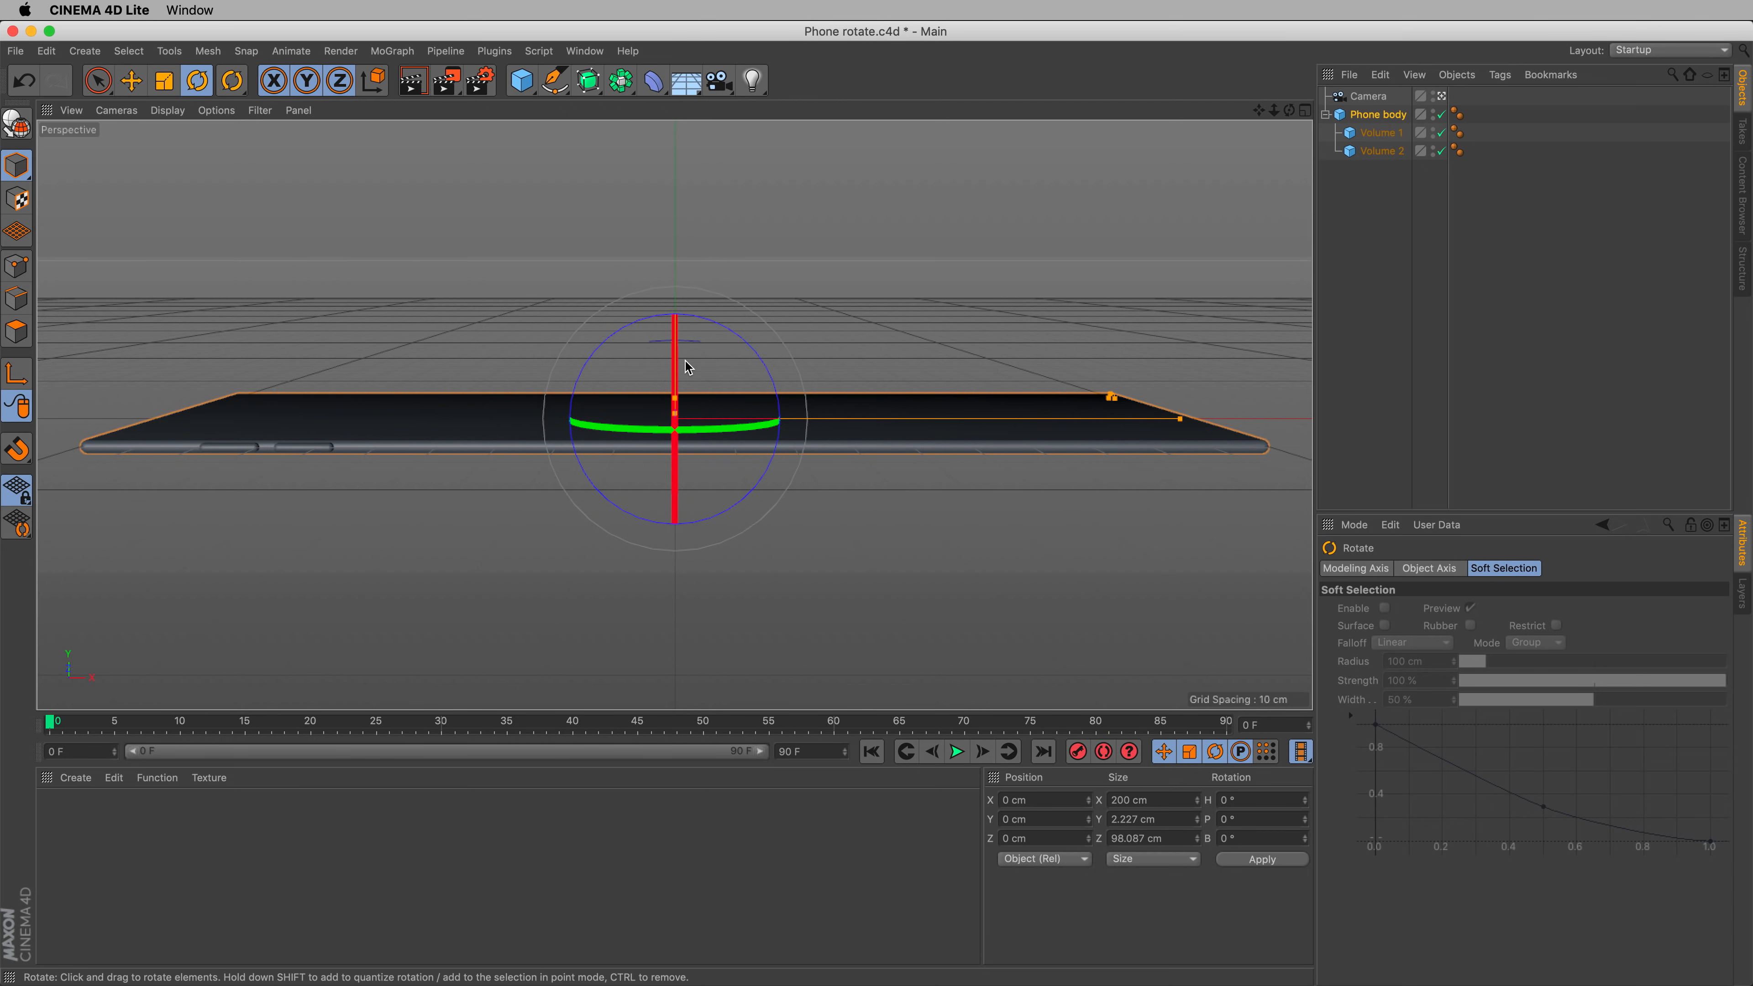
# - Animate the Phone body's pitch with recorded keyframes, from about 19.6° at frame 0 to about -11.6° at frame 90, and scrub through the motion
pyautogui.moveTo(675, 442); pyautogui.dragTo(664, 406)
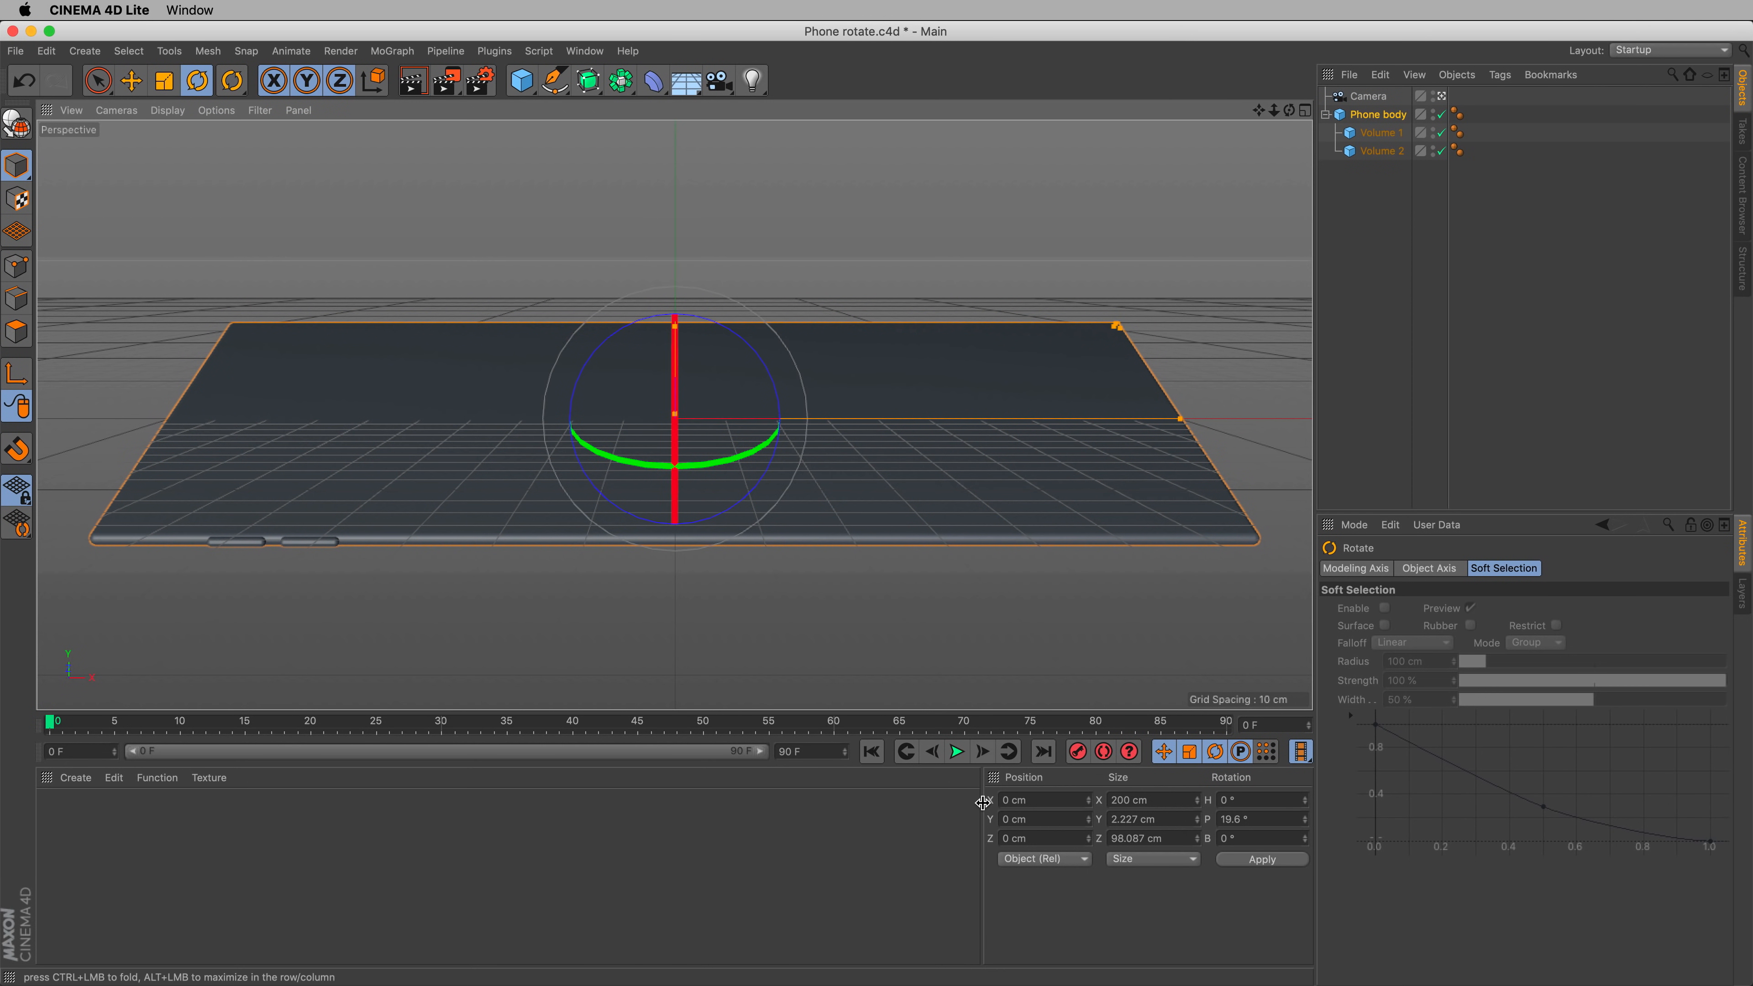
pyautogui.click(1078, 753)
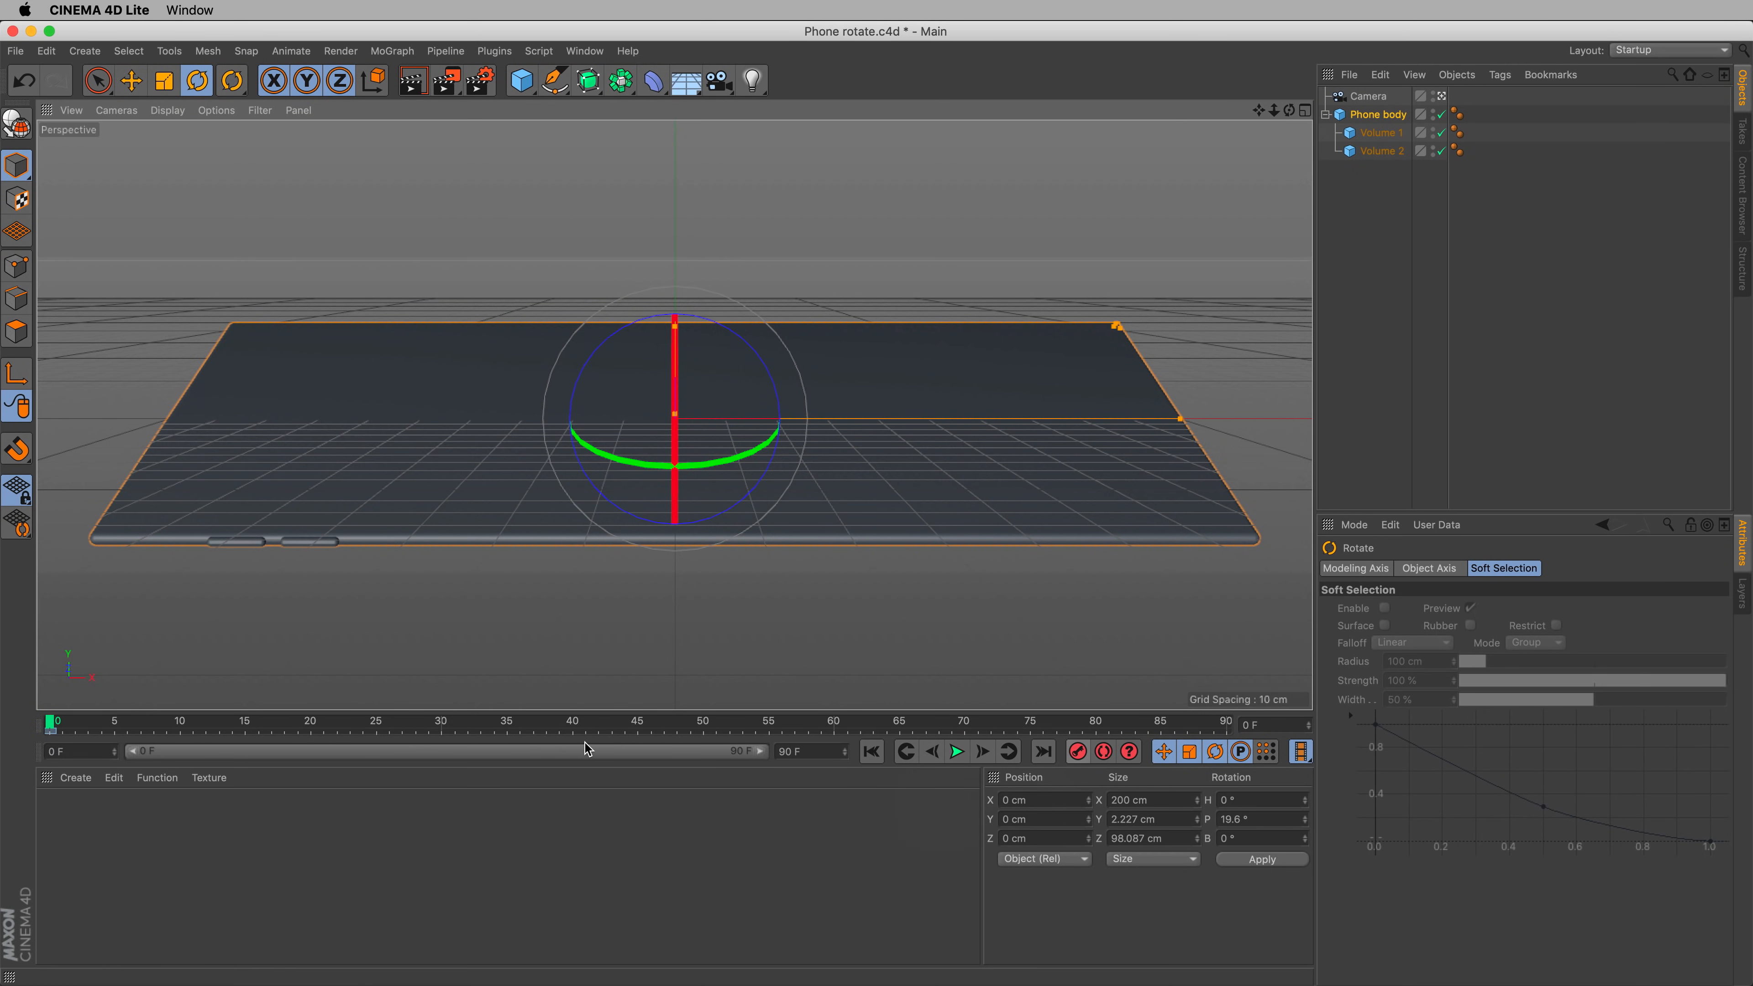
pyautogui.moveTo(68, 725); pyautogui.dragTo(1239, 708)
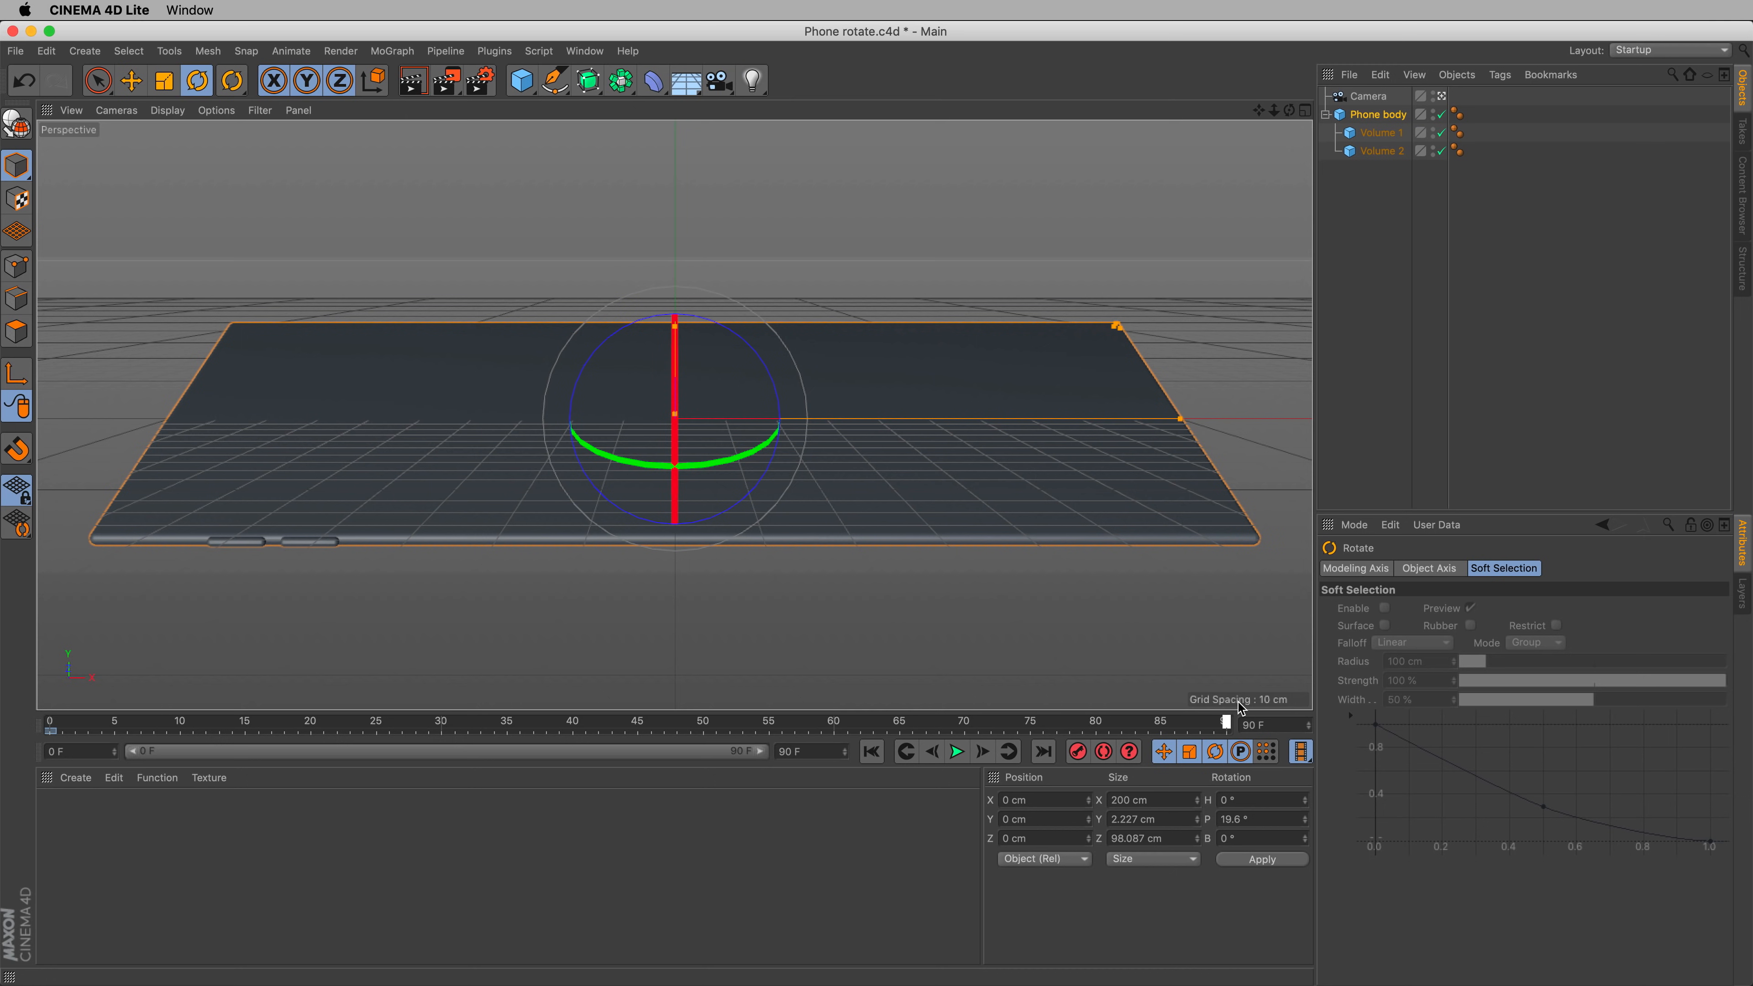
pyautogui.moveTo(669, 392)
pyautogui.mouseDown()
pyautogui.moveTo(673, 408)
pyautogui.moveTo(686, 370)
pyautogui.moveTo(703, 383)
pyautogui.mouseUp()
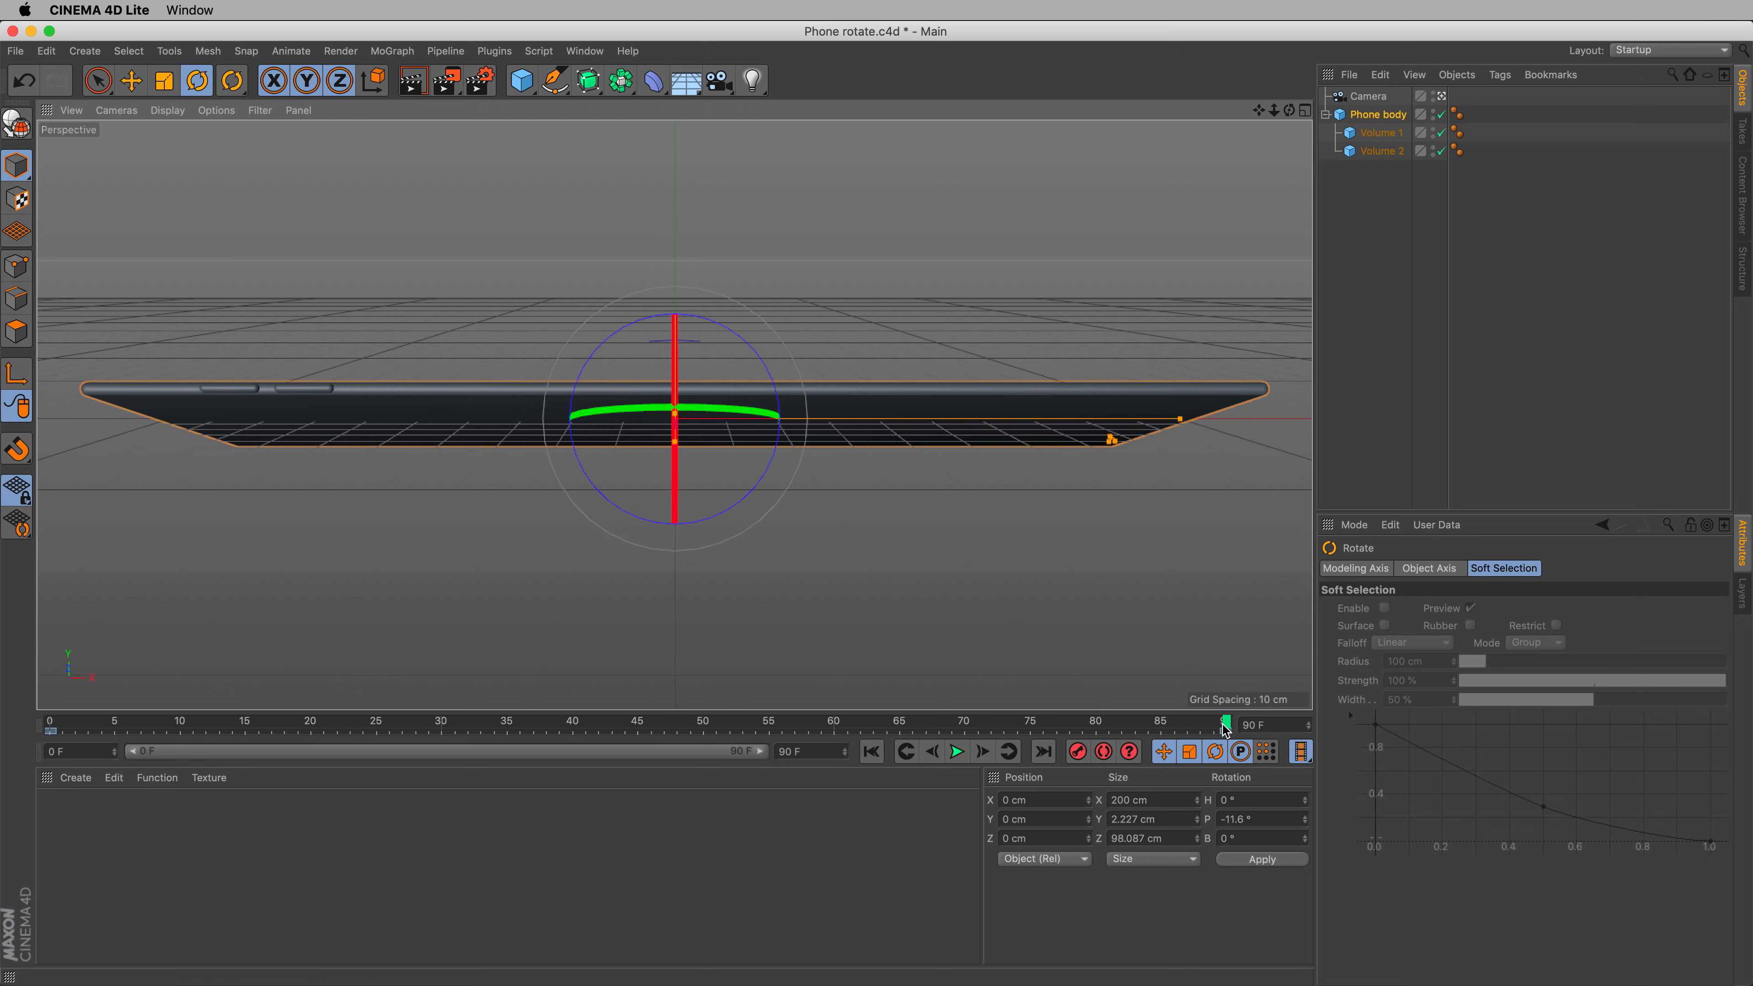
pyautogui.moveTo(1223, 730); pyautogui.dragTo(598, 725)
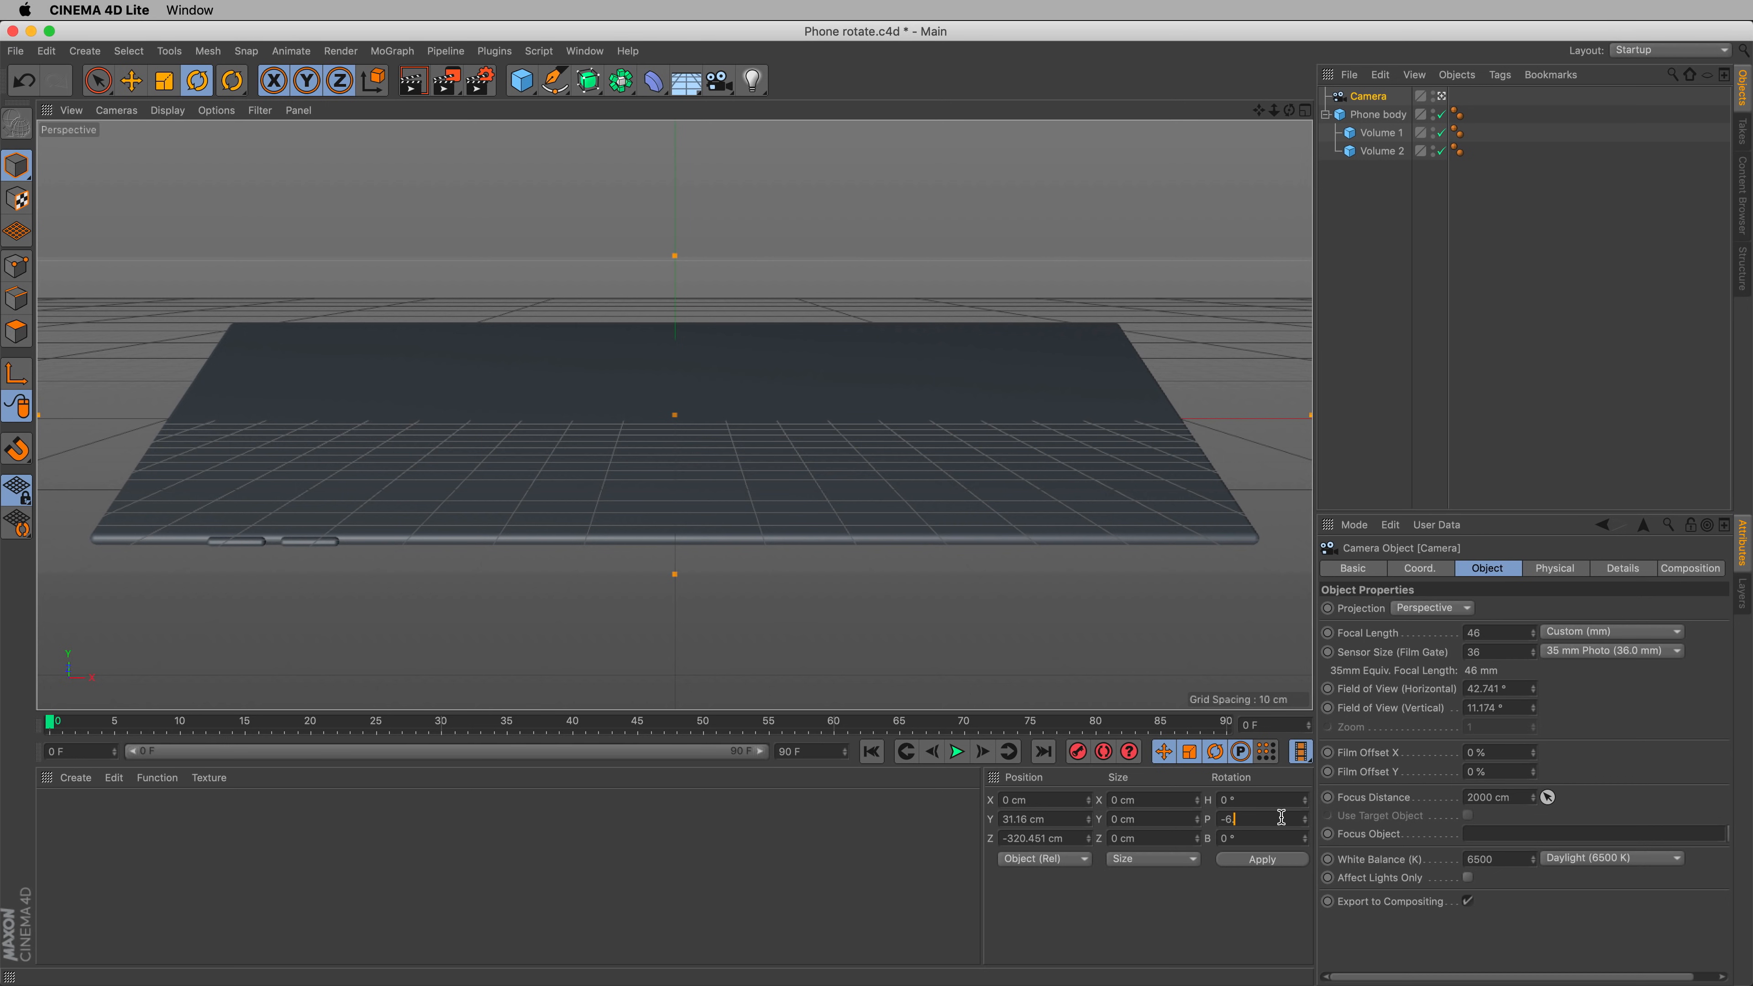
# - Adjust the camera's downward tilt, trying a P rotation of -6.5° and settling on -6°
pyautogui.write('.5')
pyautogui.press('Return')
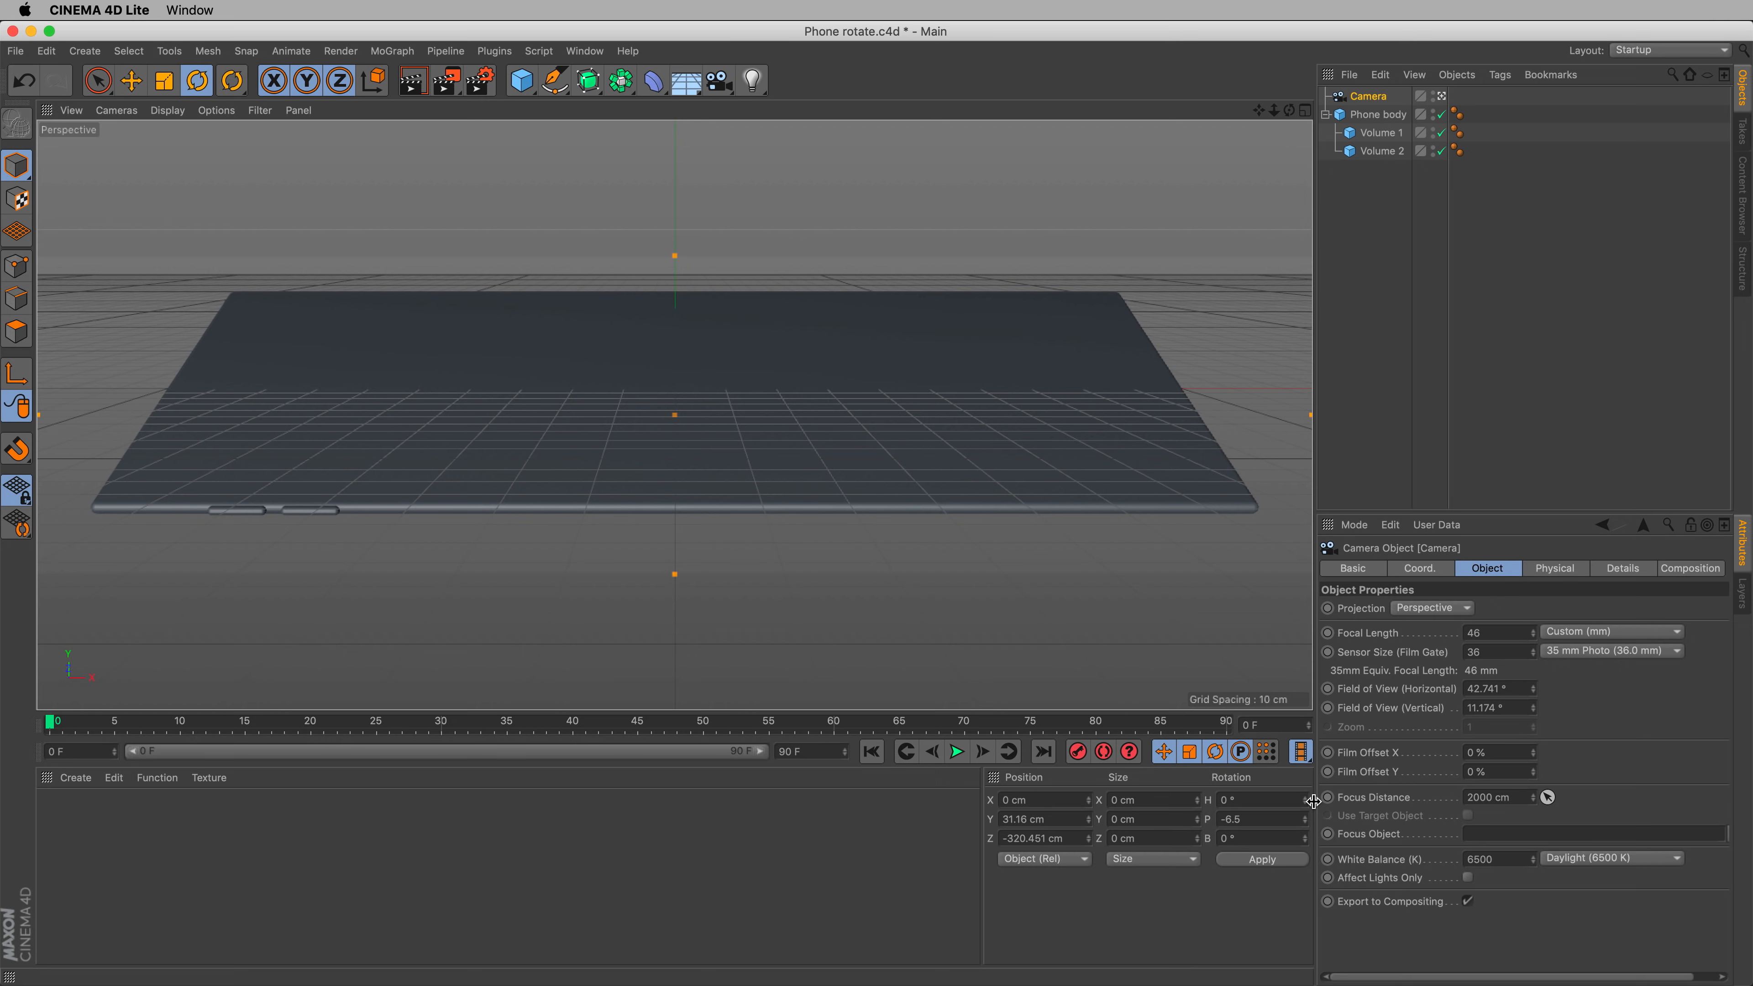
pyautogui.press('Return')
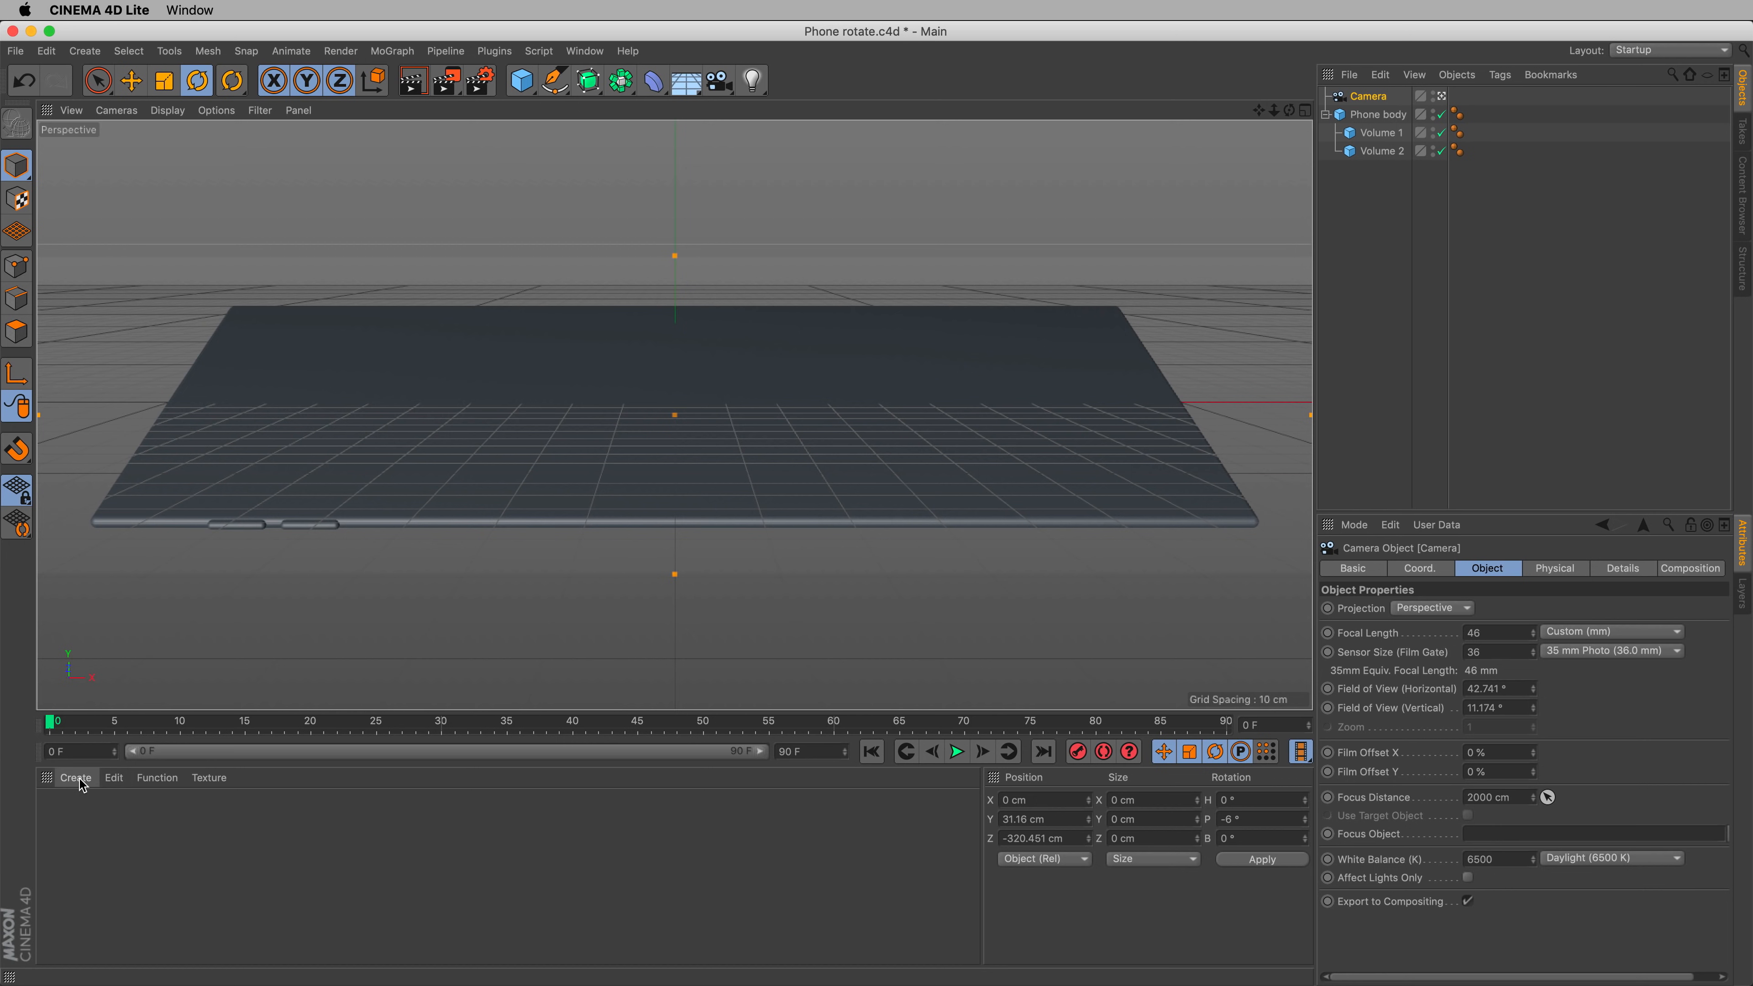
# - Create a new material and apply it to the Phone body object
pyautogui.click(82, 784)
pyautogui.click(93, 801)
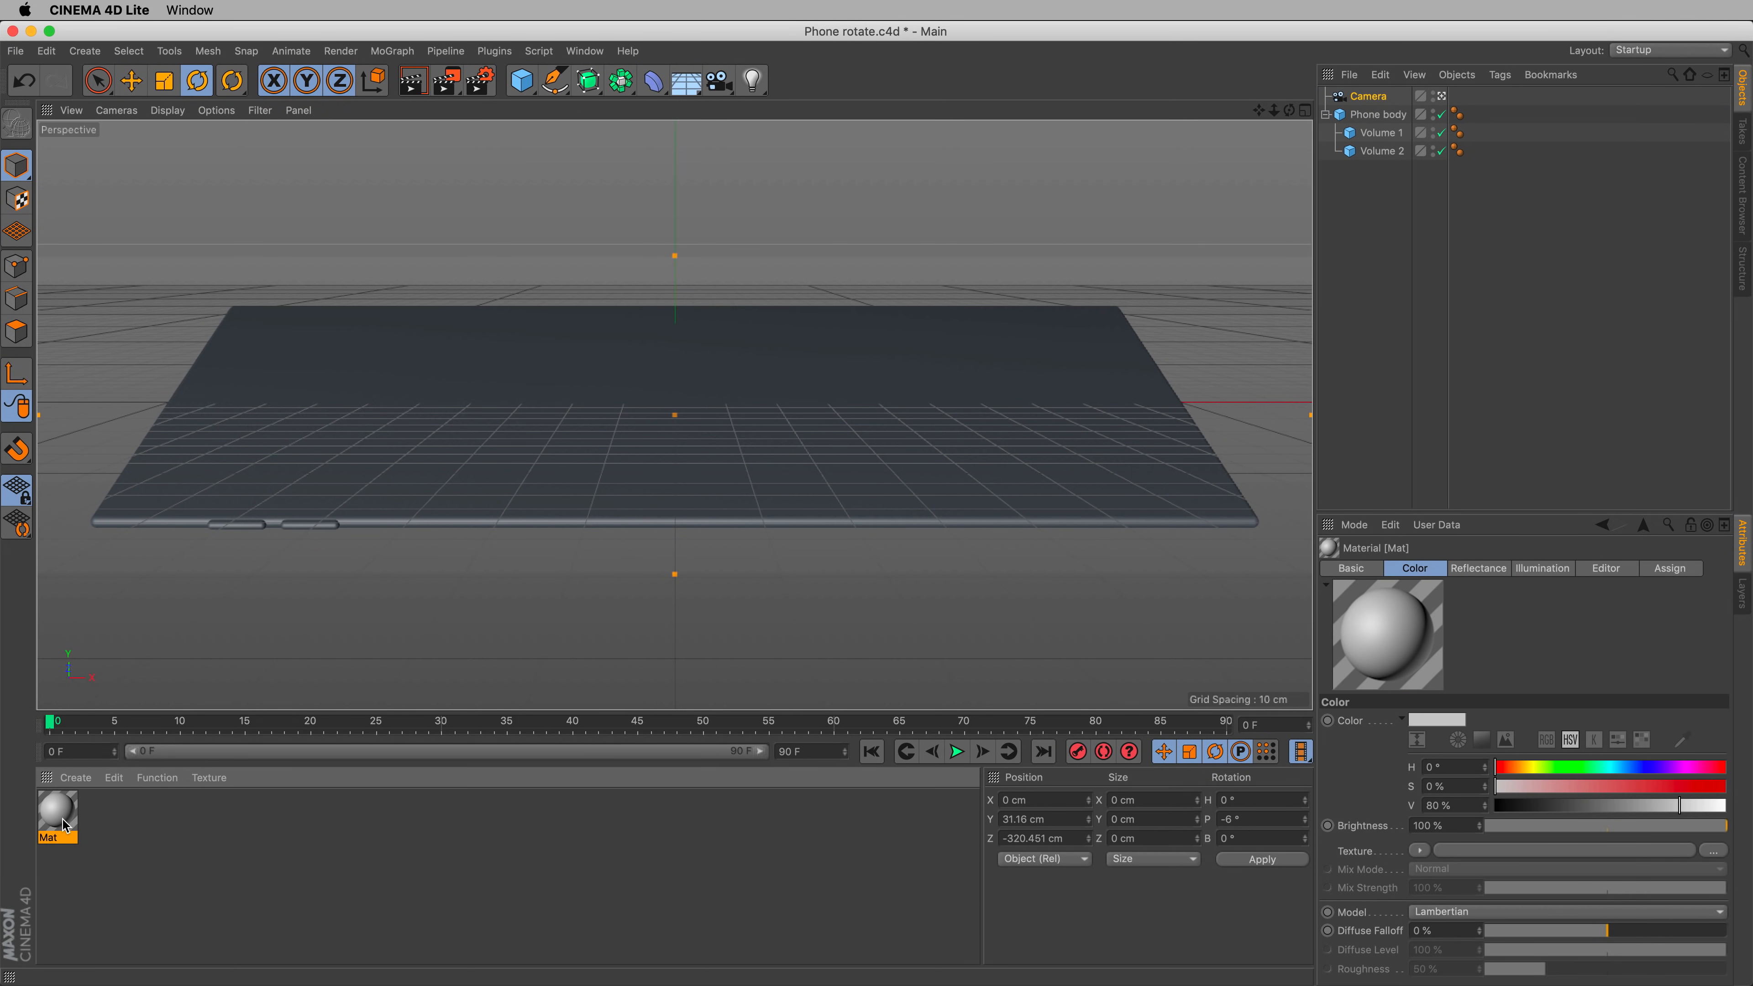
pyautogui.moveTo(69, 815); pyautogui.dragTo(1199, 338)
pyautogui.moveTo(1393, 118); pyautogui.dragTo(1394, 121)
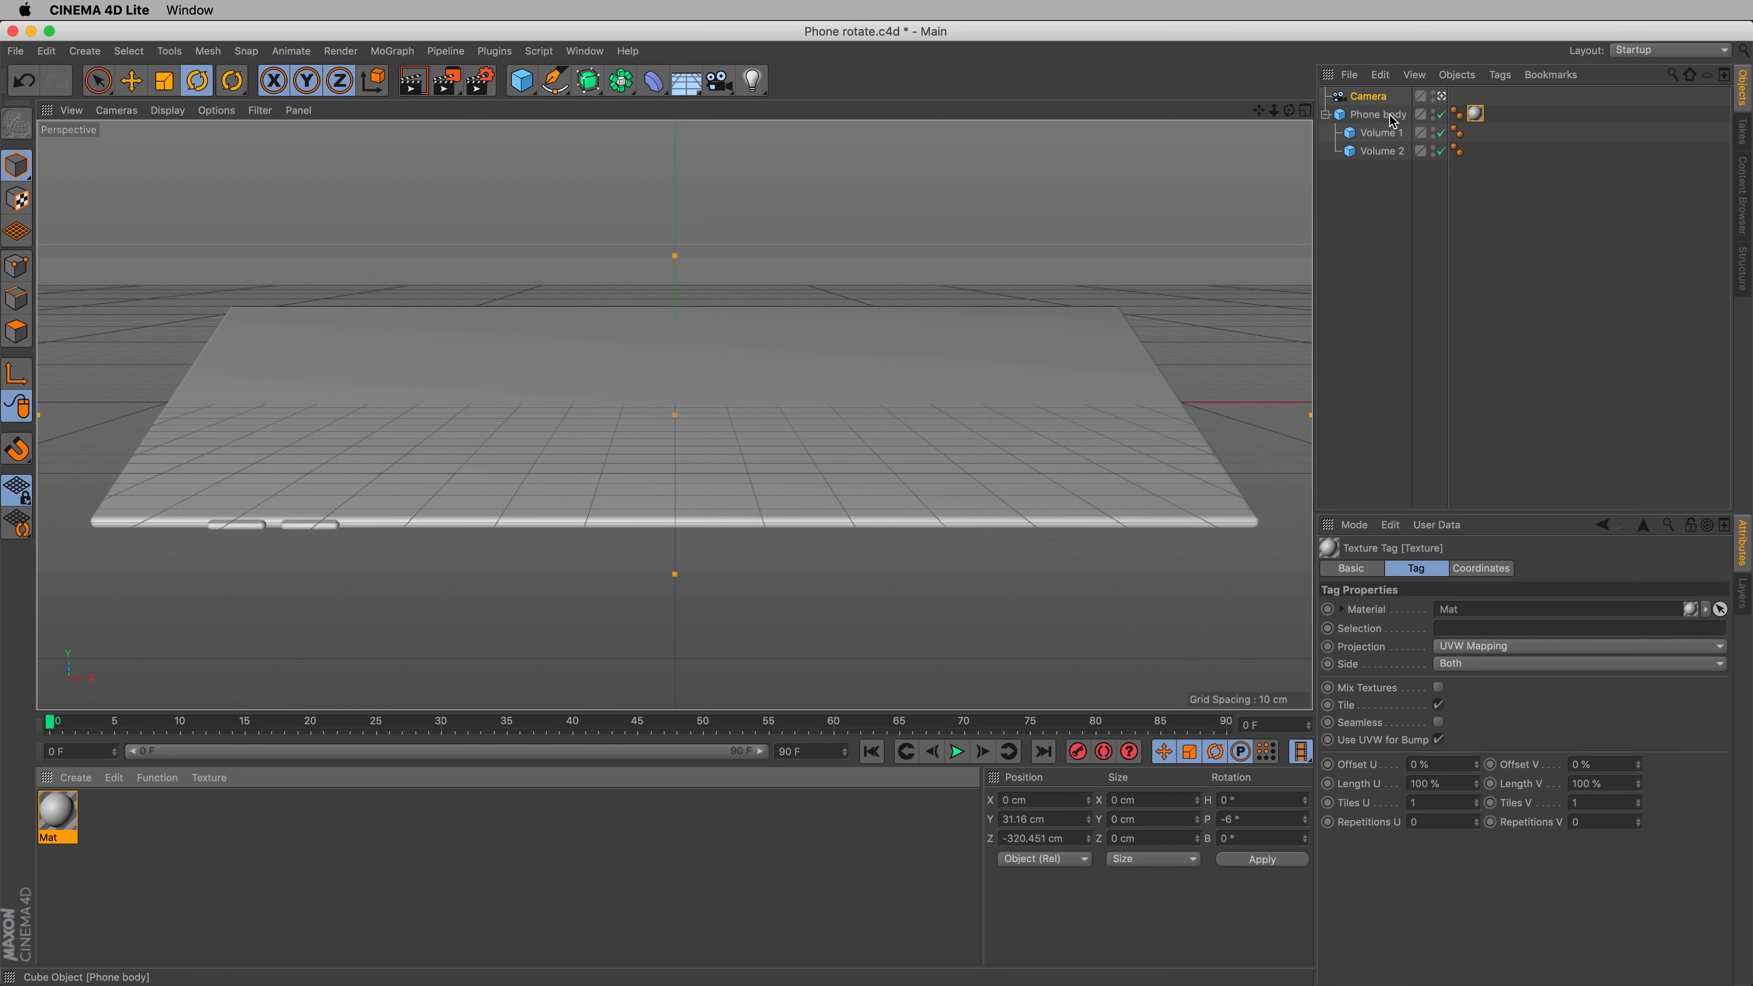
# - Select Volume 1 and Volume 2 together and nudge both buttons slightly along their Z axis
pyautogui.click(1393, 119)
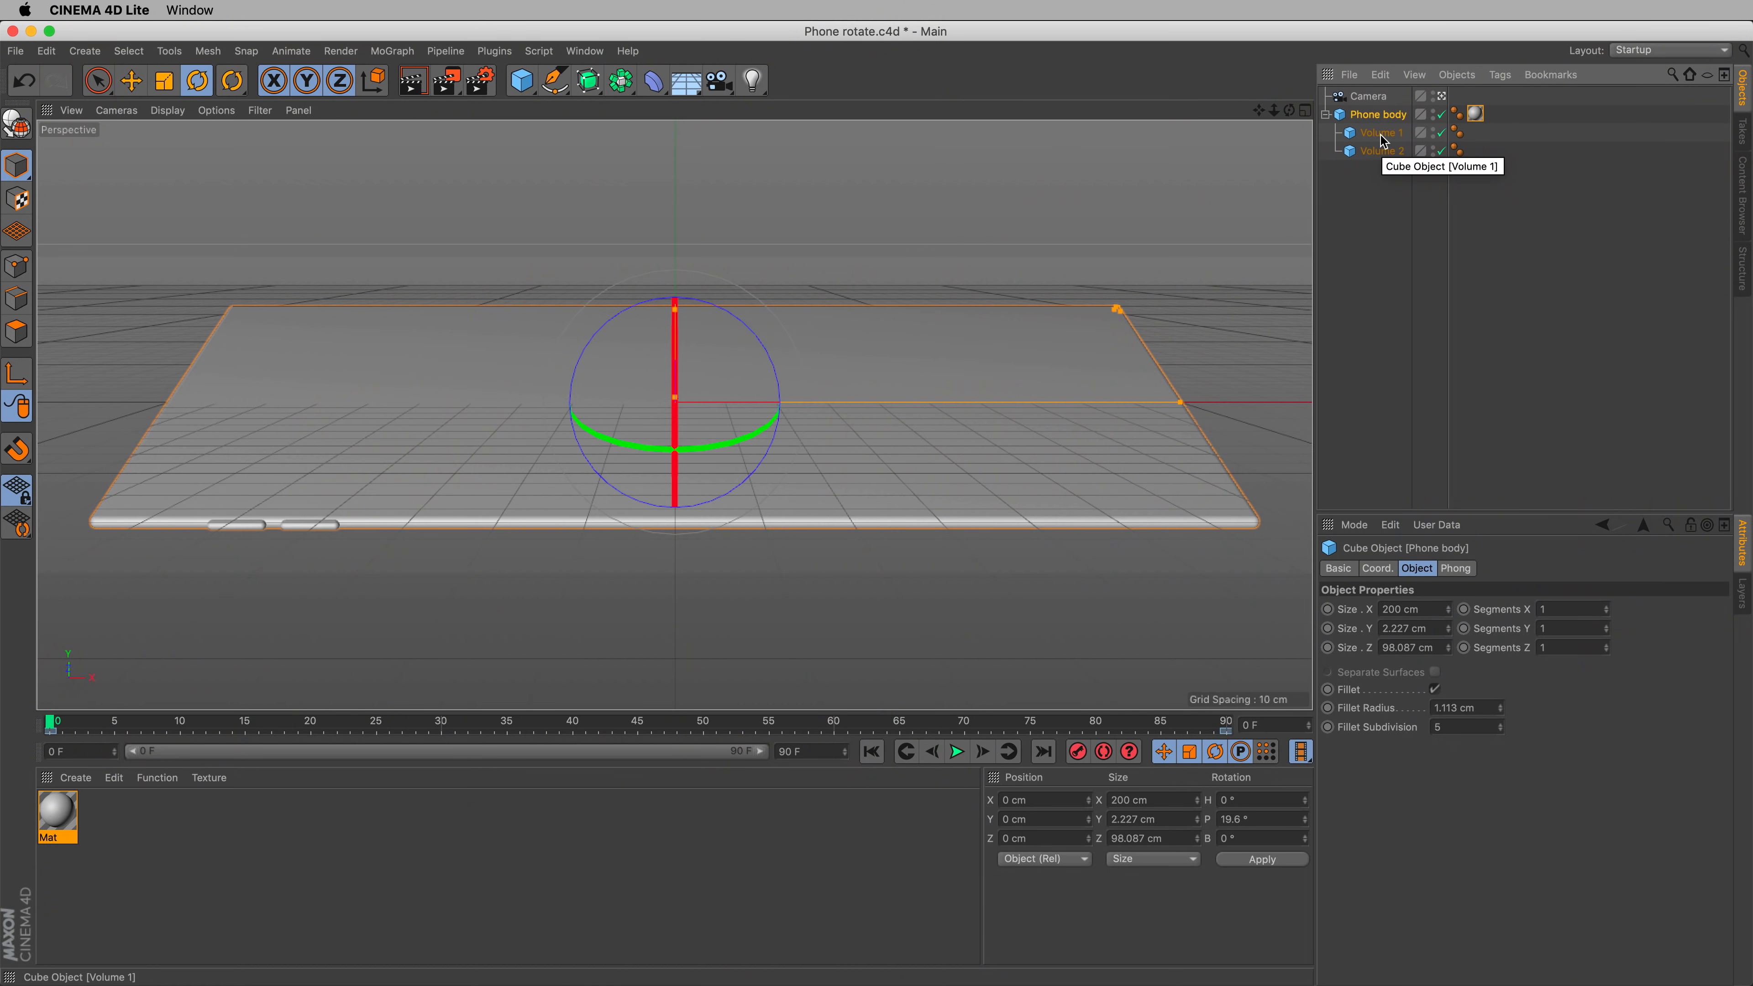
pyautogui.click(1380, 133)
pyautogui.click(1380, 151)
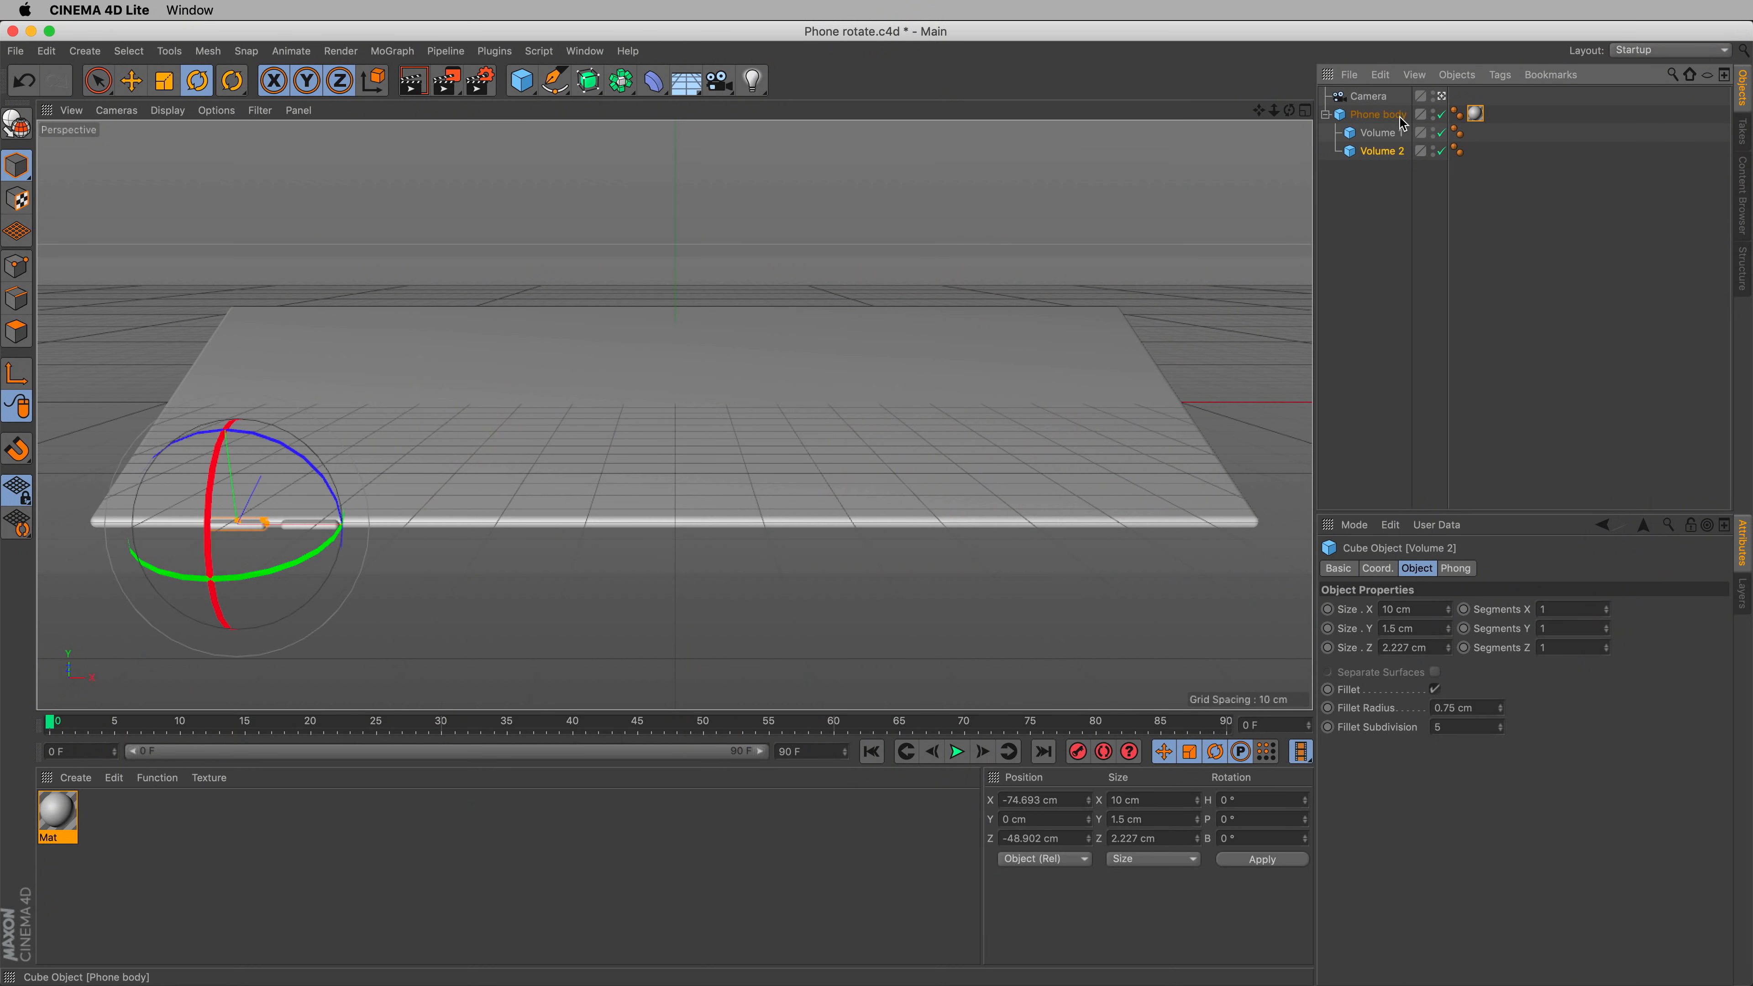
pyautogui.click(1378, 114)
pyautogui.click(1380, 132)
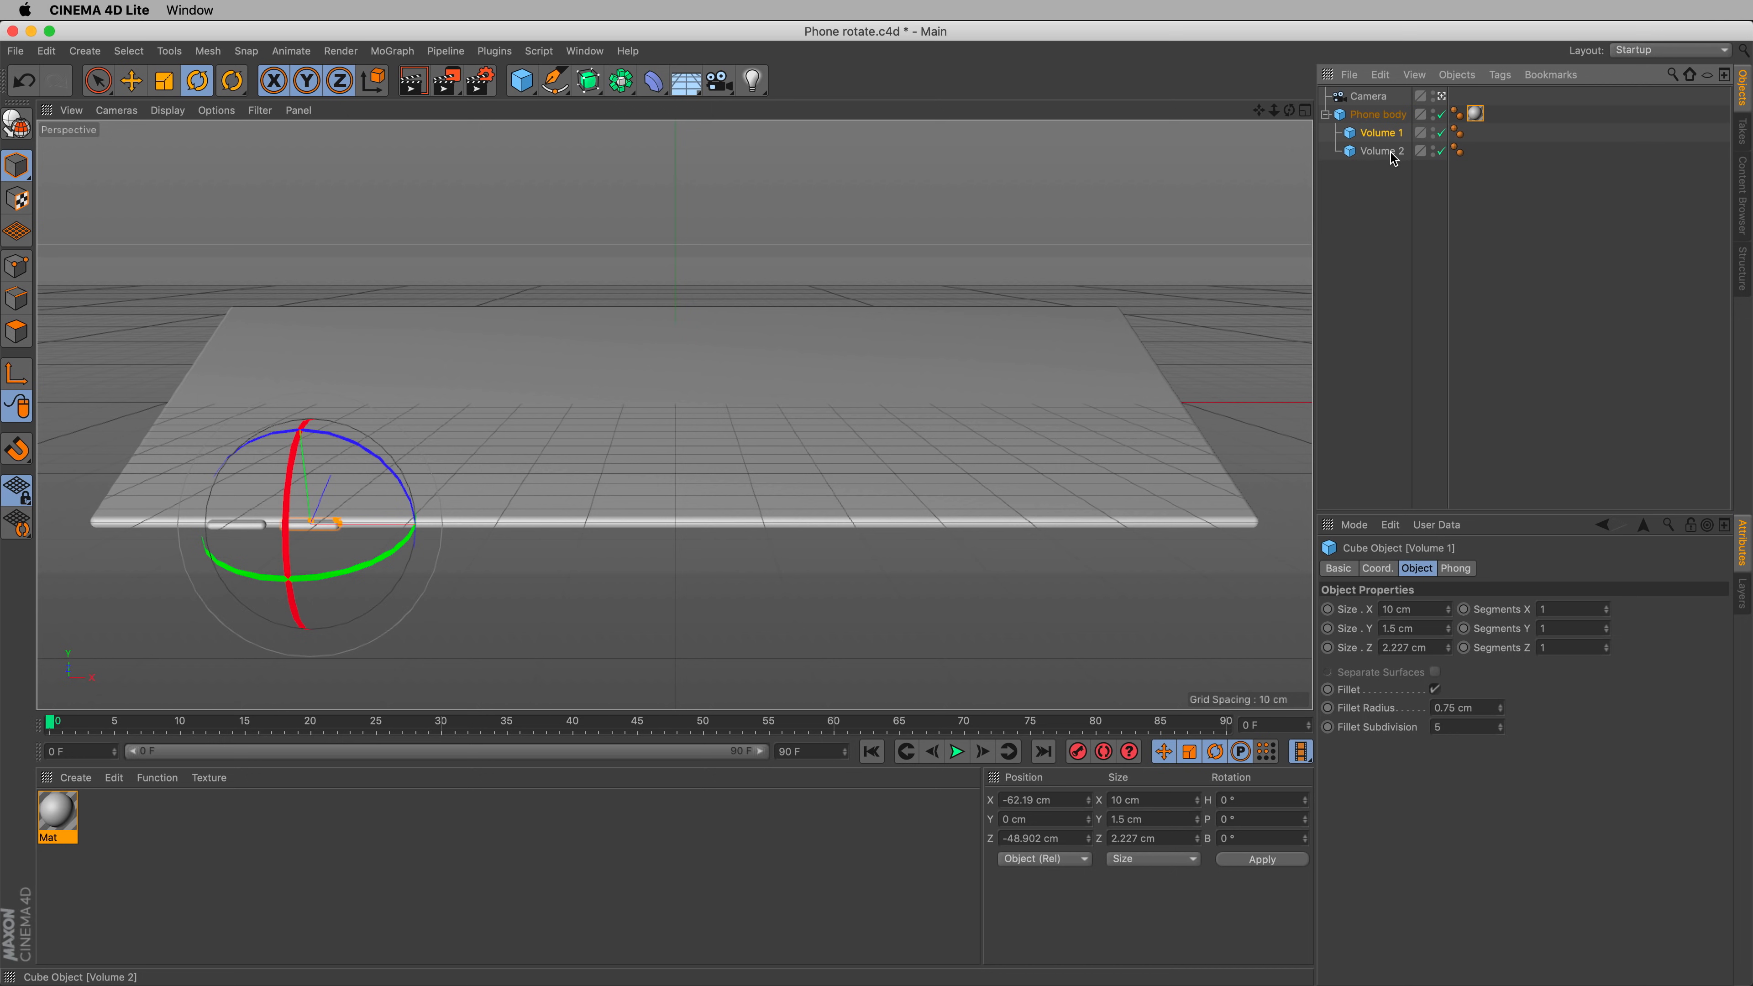
pyautogui.keyDown('shift'); pyautogui.click(1392, 154); pyautogui.keyUp('shift')
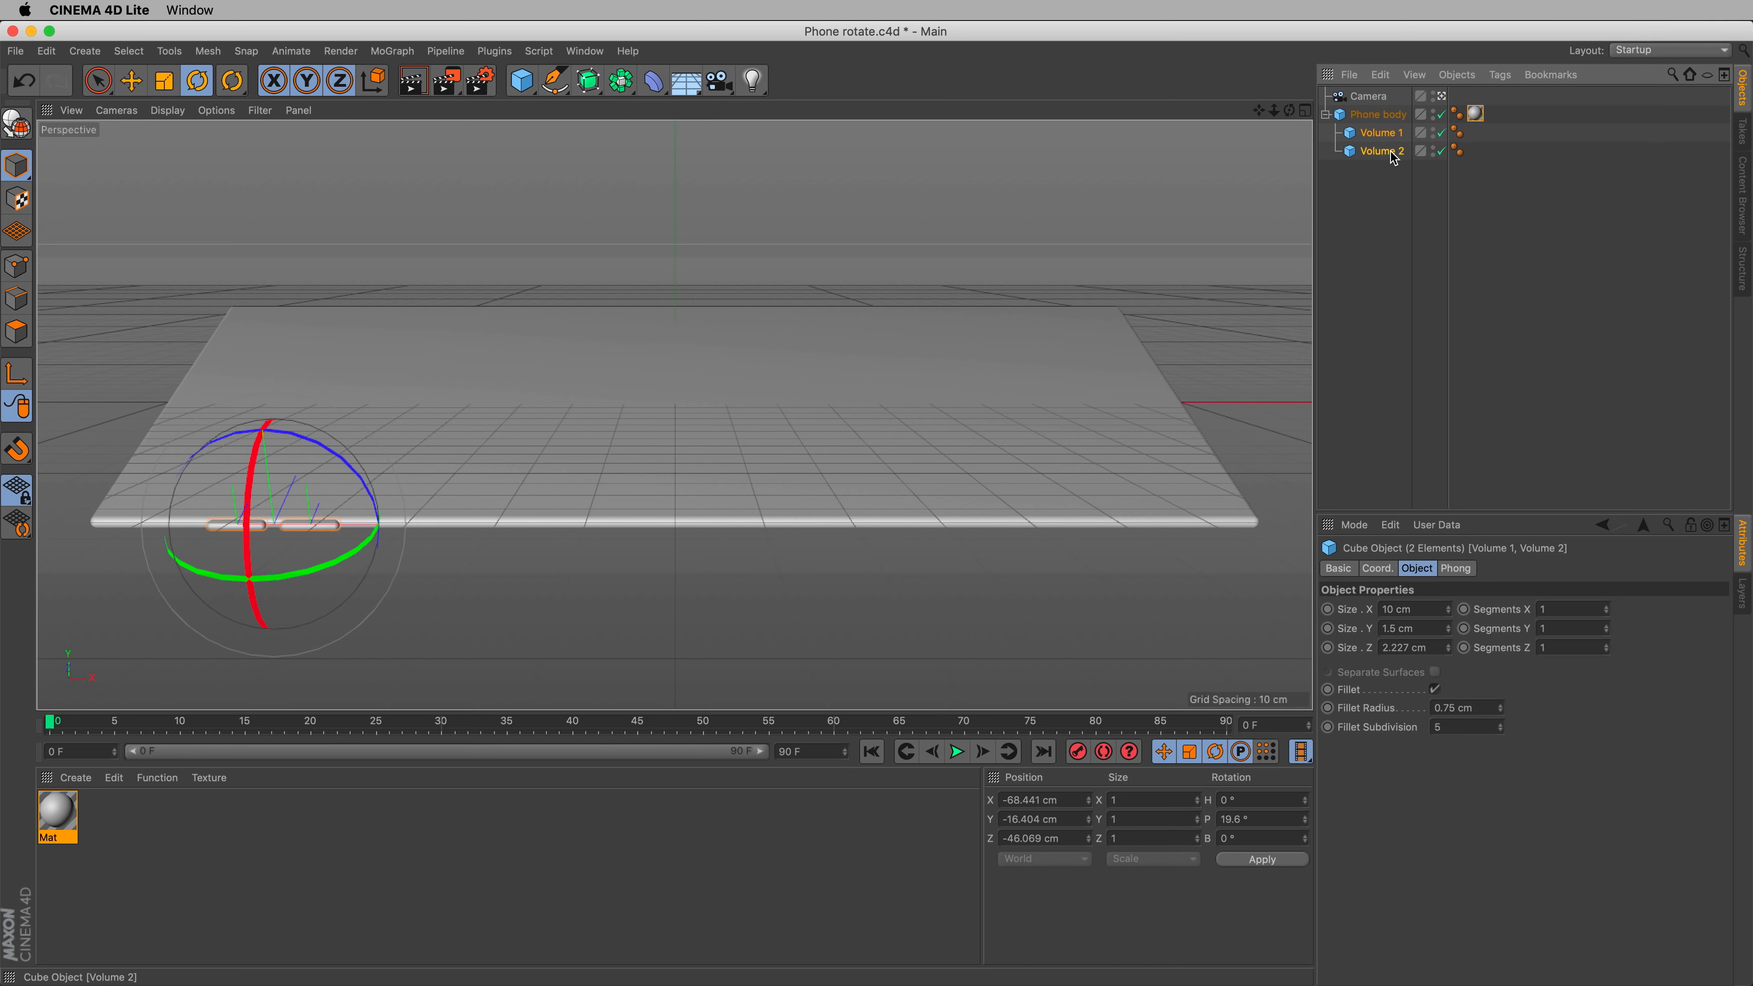
pyautogui.click(143, 82)
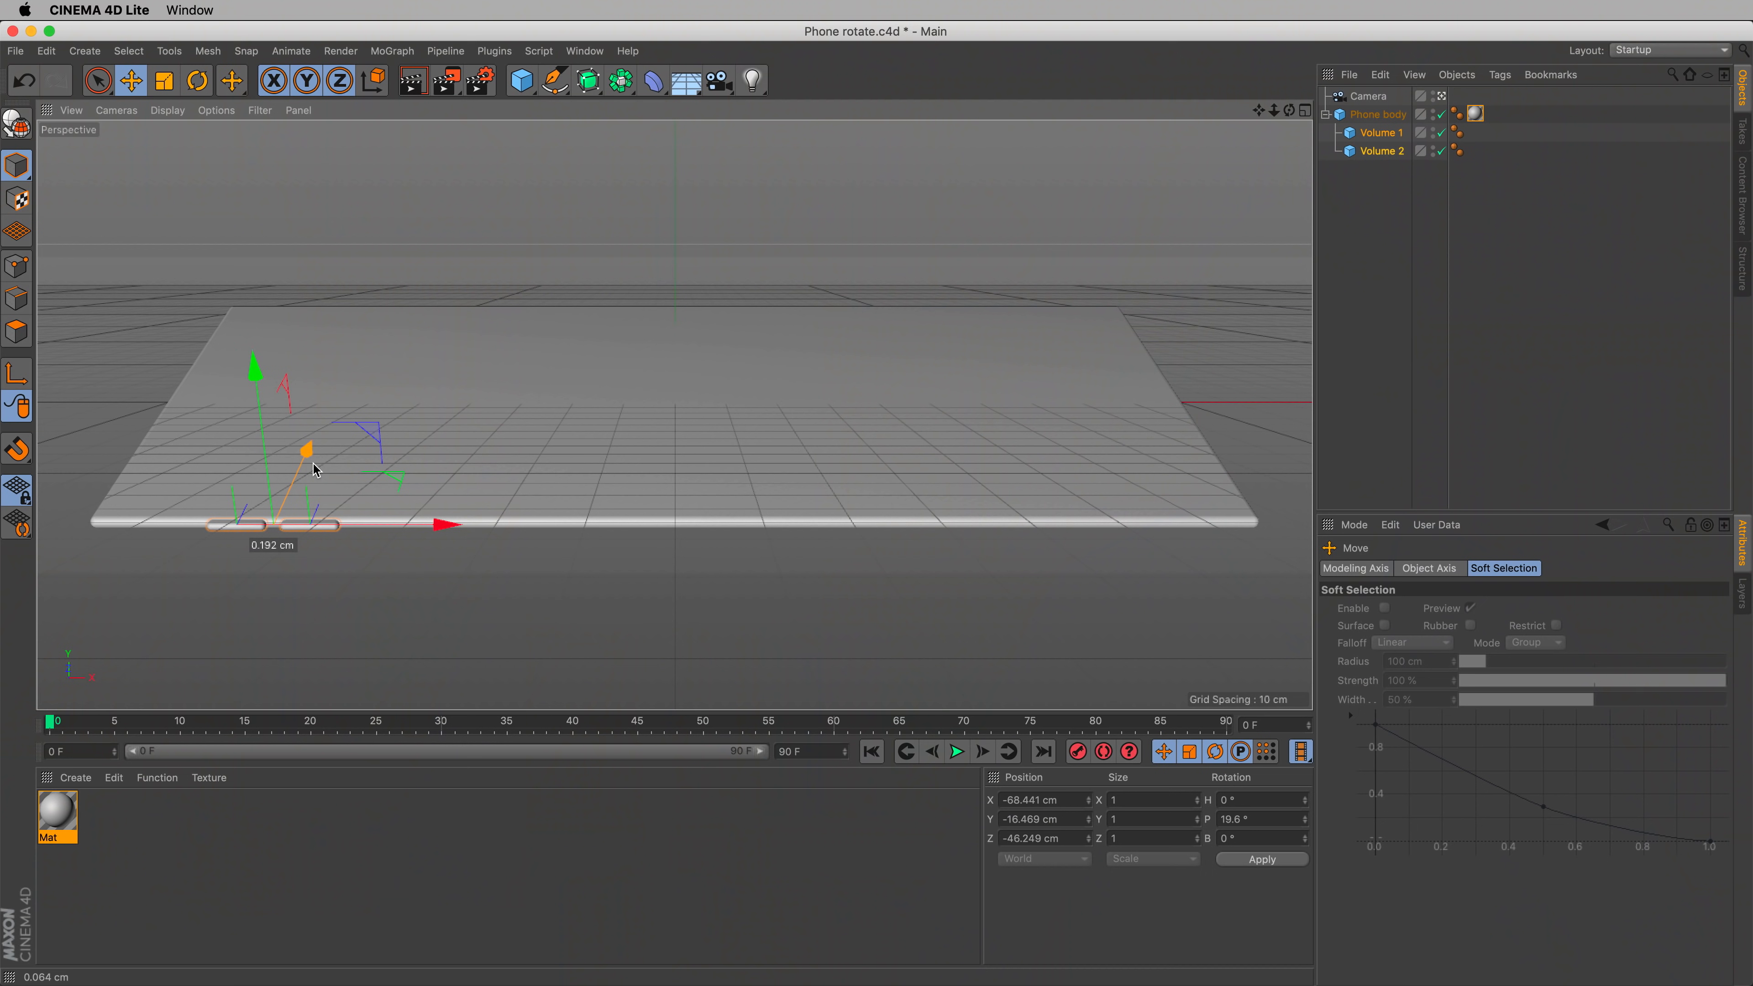
pyautogui.moveTo(314, 467); pyautogui.dragTo(315, 472)
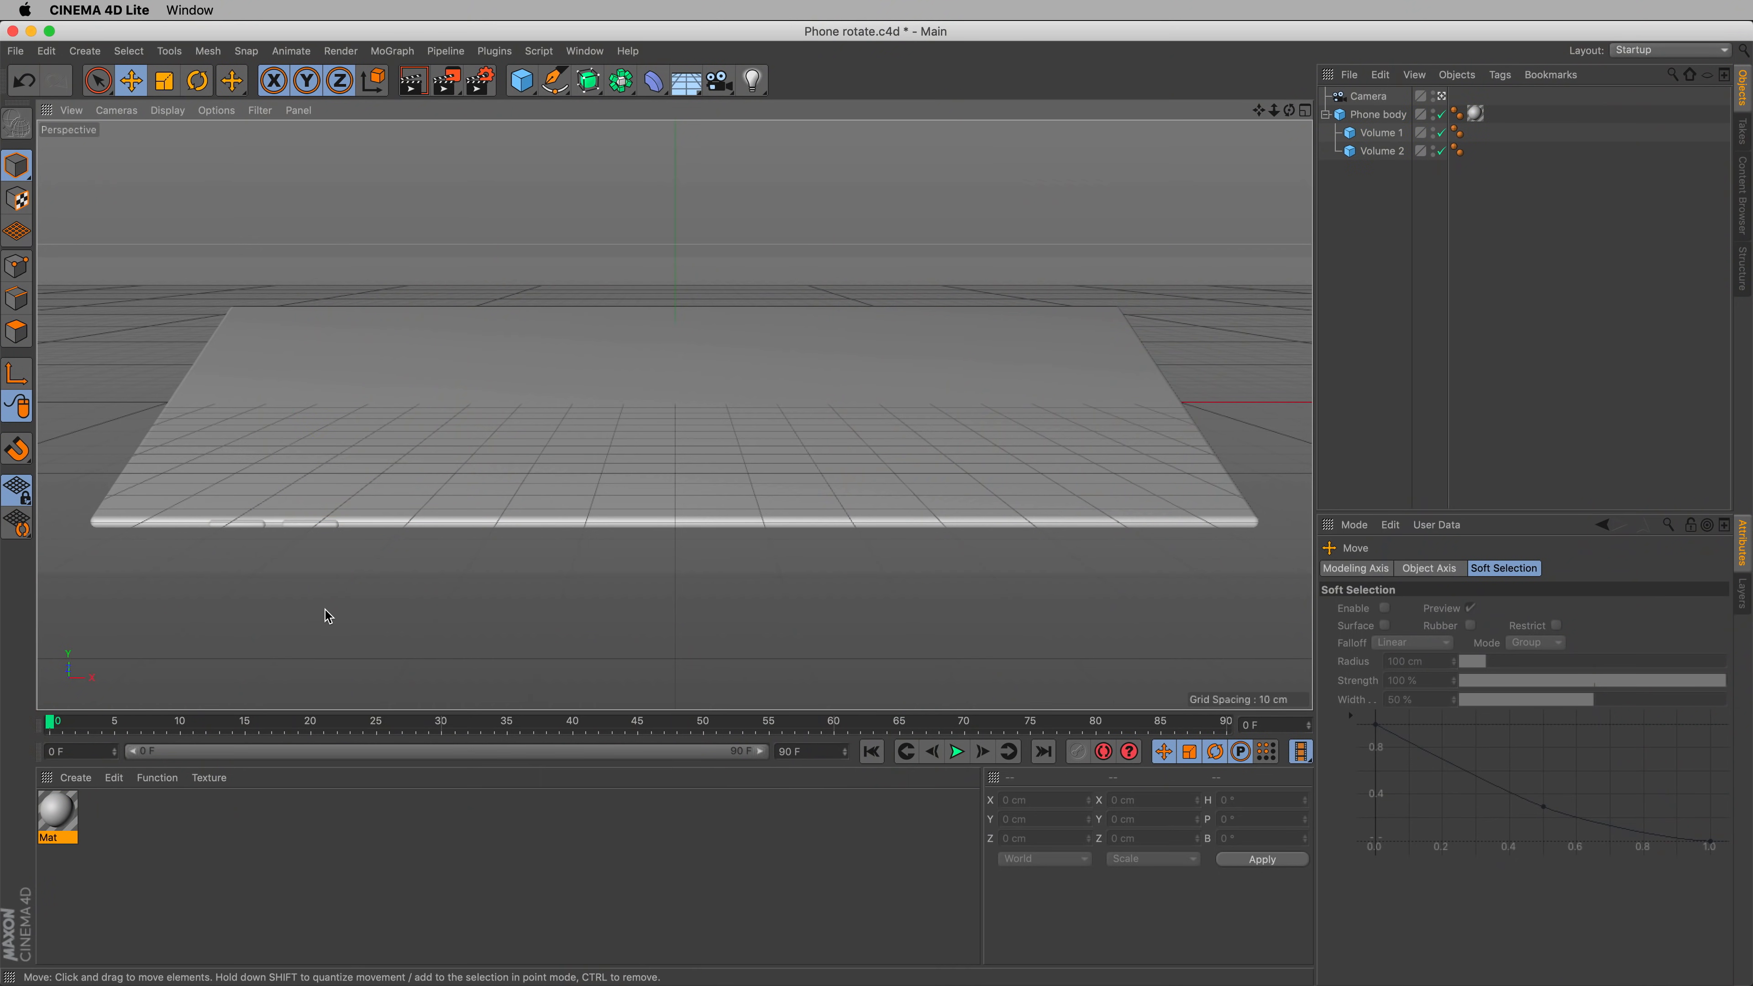
# - Open the phone's Mat material for editing and make its color black by setting V to 0%
pyautogui.doubleClick(58, 812)
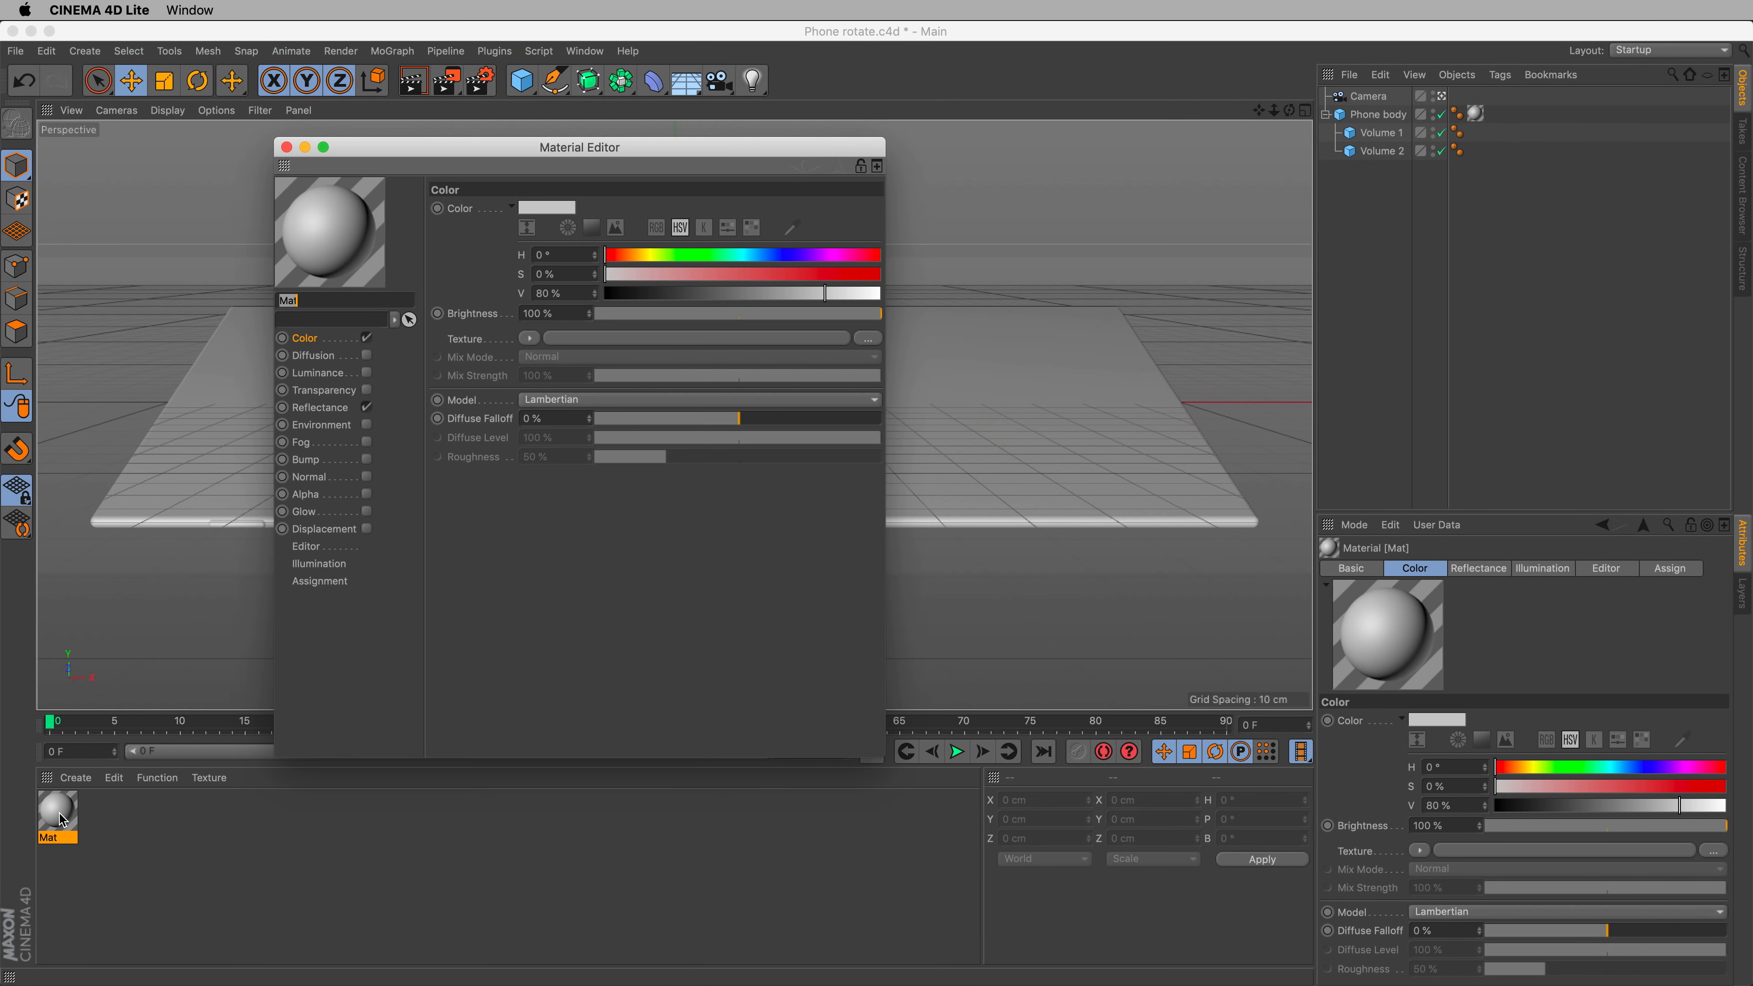
pyautogui.moveTo(682, 160); pyautogui.dragTo(1521, 240)
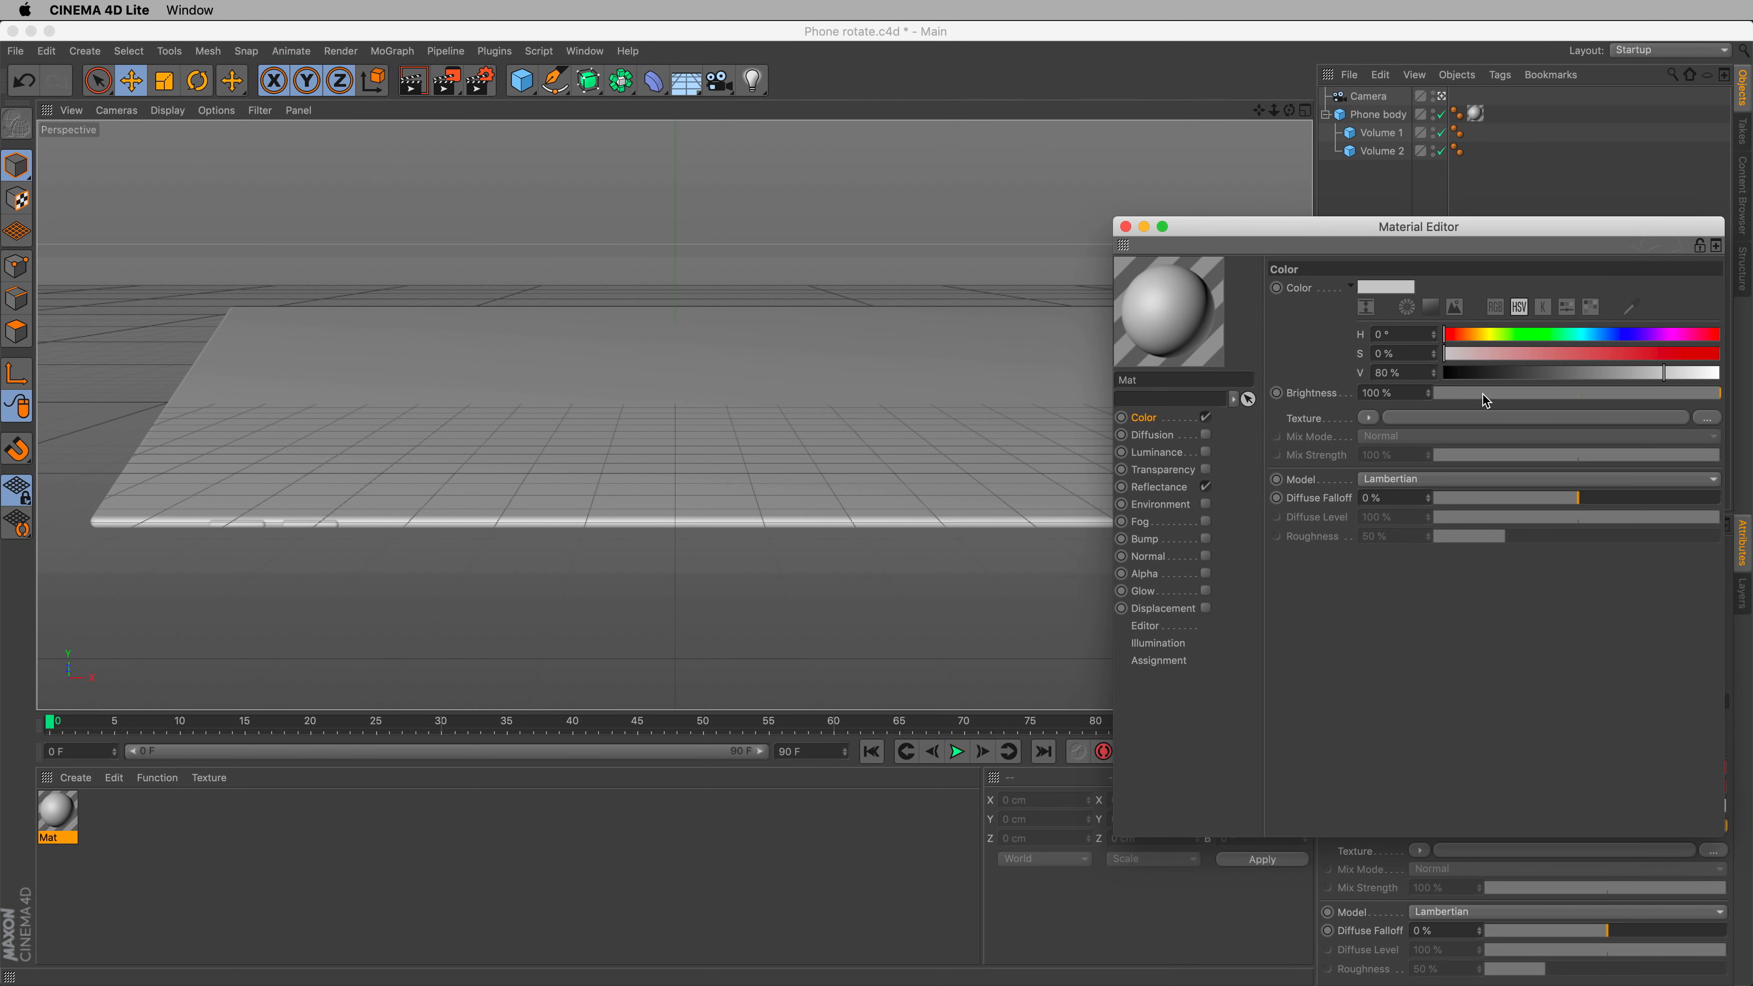
pyautogui.moveTo(1483, 373); pyautogui.dragTo(1441, 373)
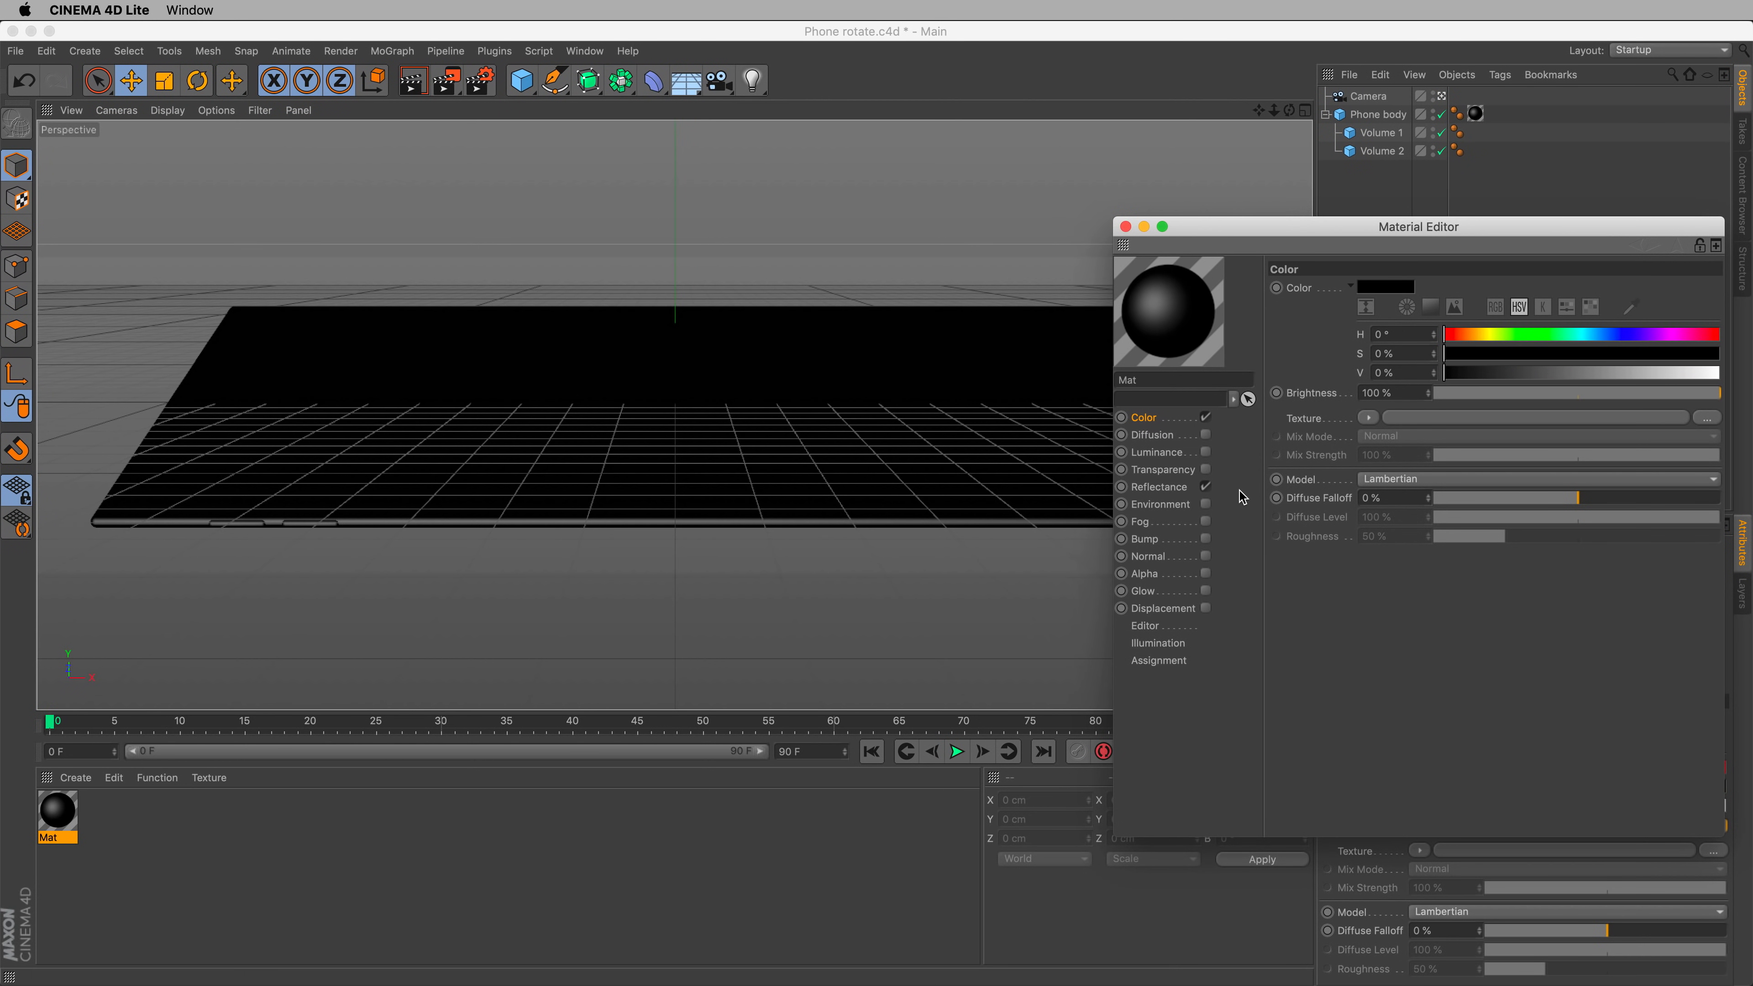
# - Adjust the Default Specular width in Mat's reflectance, trying about 93%, checking the highlight at frame 32, and reducing it to about 28%
pyautogui.click(1149, 488)
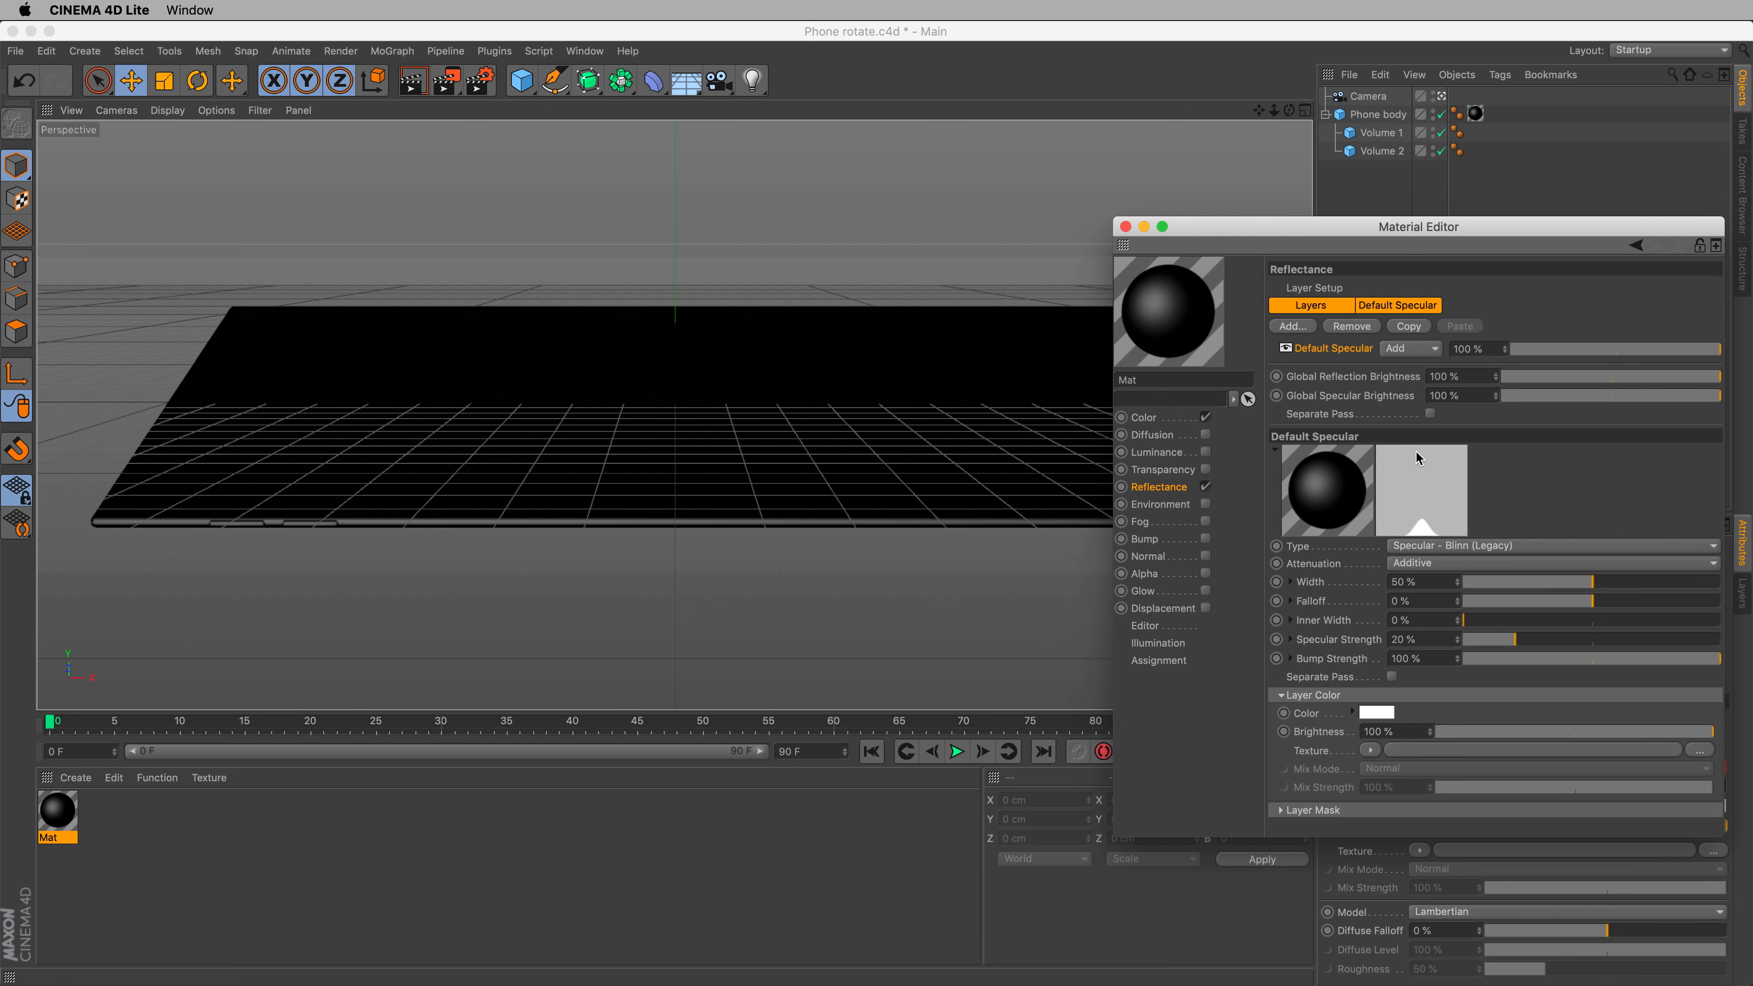
pyautogui.moveTo(1486, 237); pyautogui.dragTo(1447, 220)
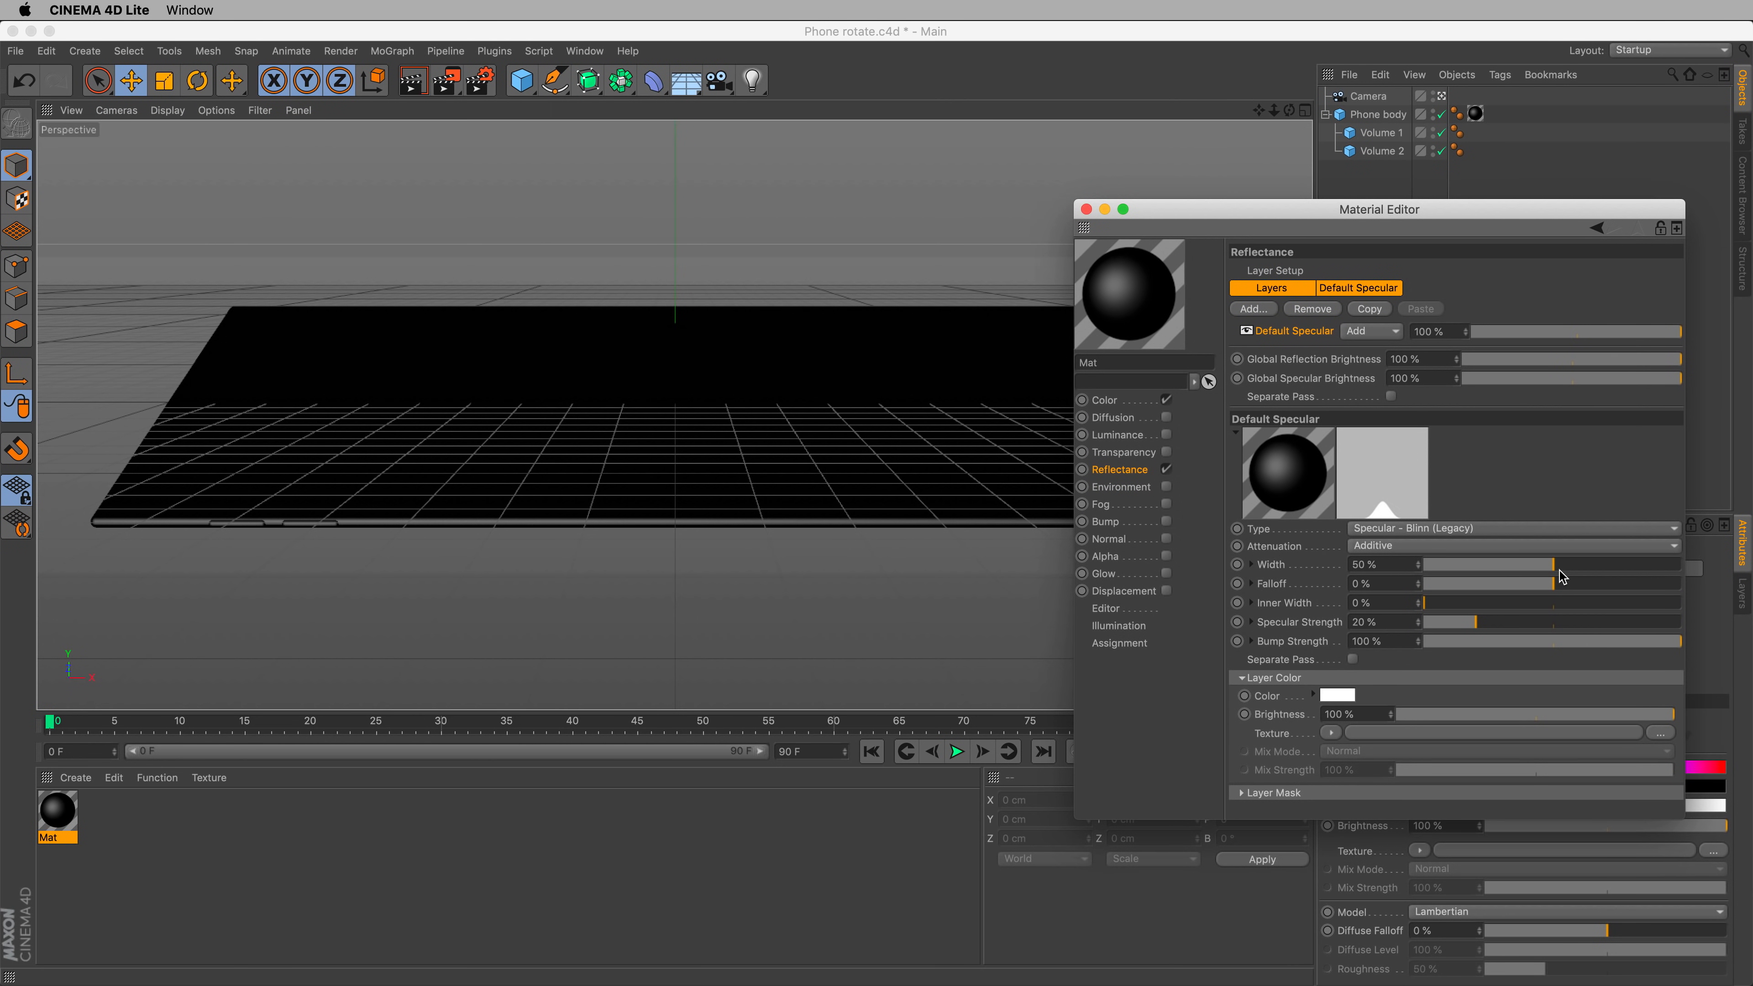
pyautogui.moveTo(1561, 565); pyautogui.dragTo(1659, 579)
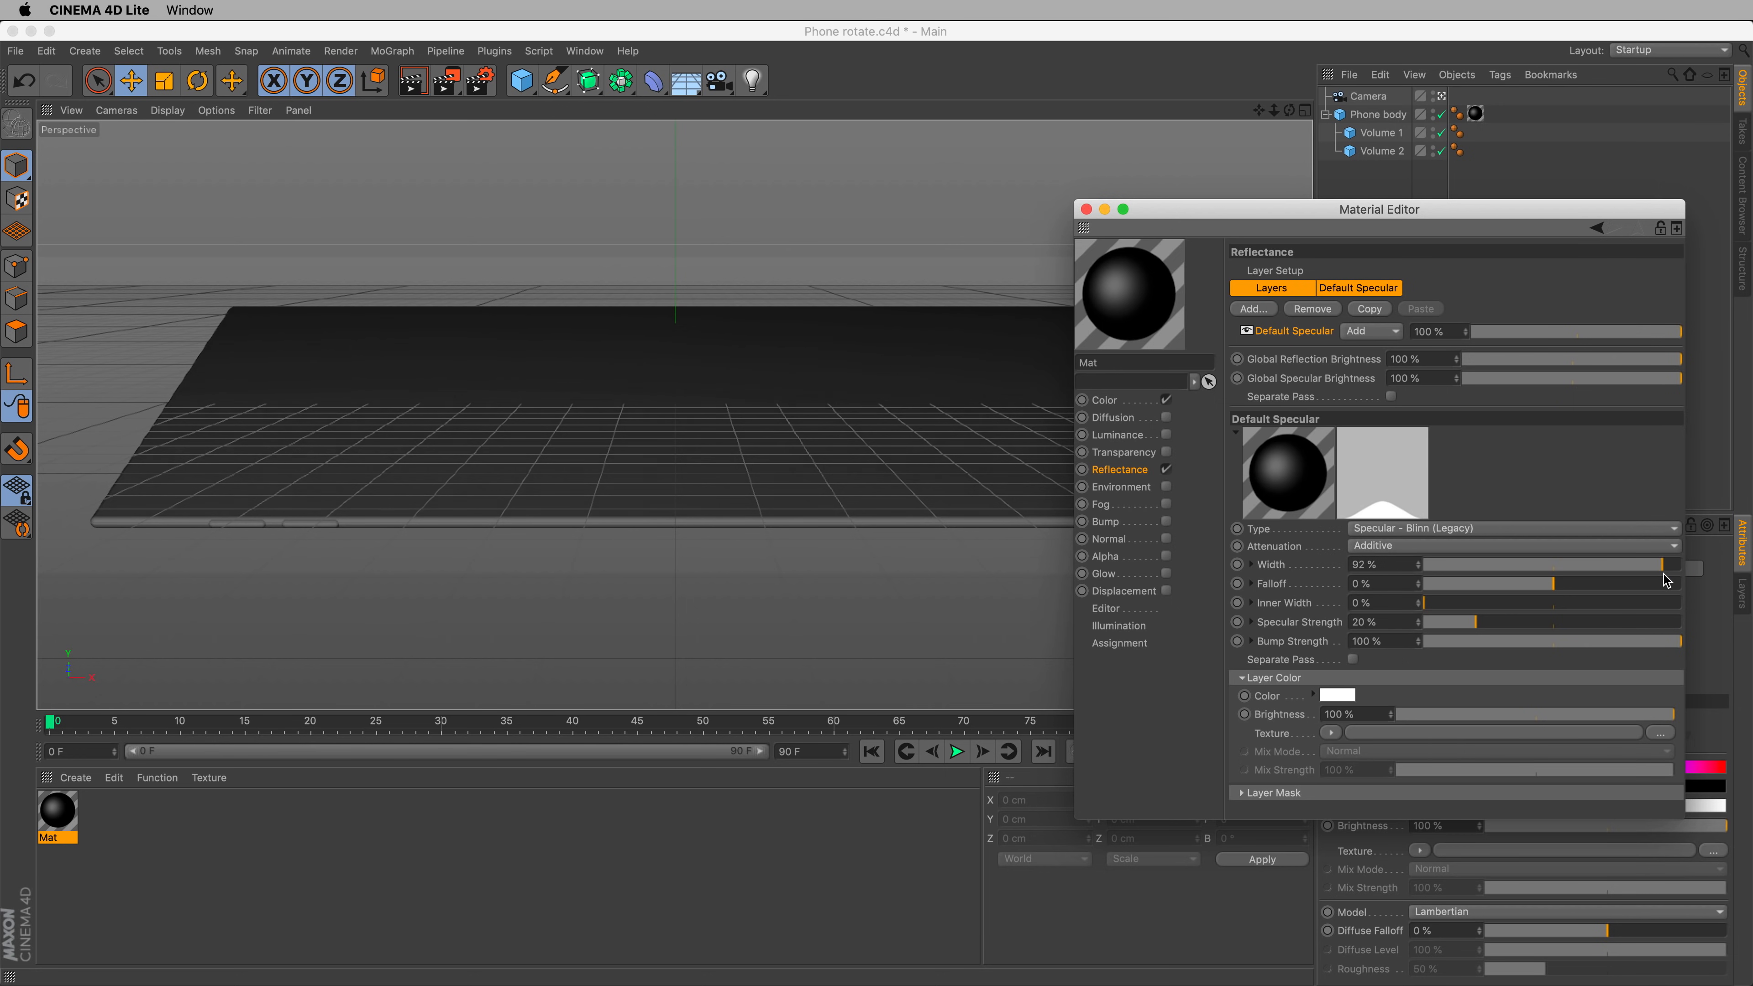
pyautogui.moveTo(366, 734); pyautogui.dragTo(469, 738)
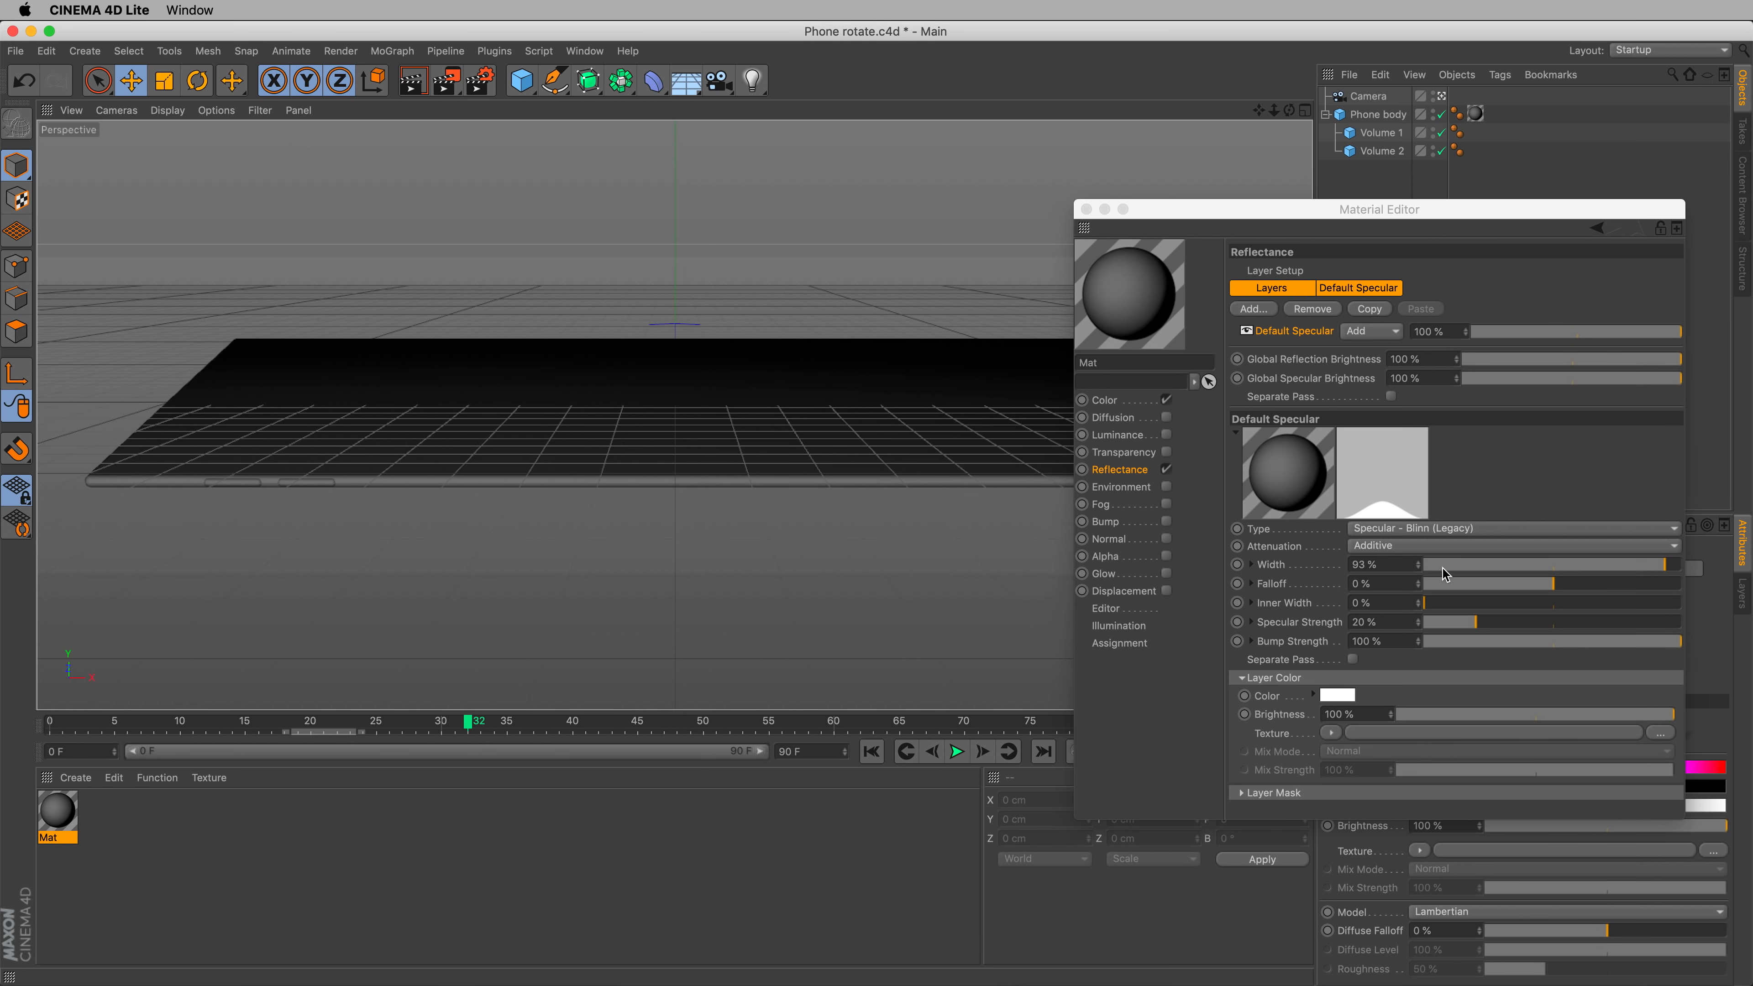
pyautogui.moveTo(1587, 565); pyautogui.dragTo(1494, 573)
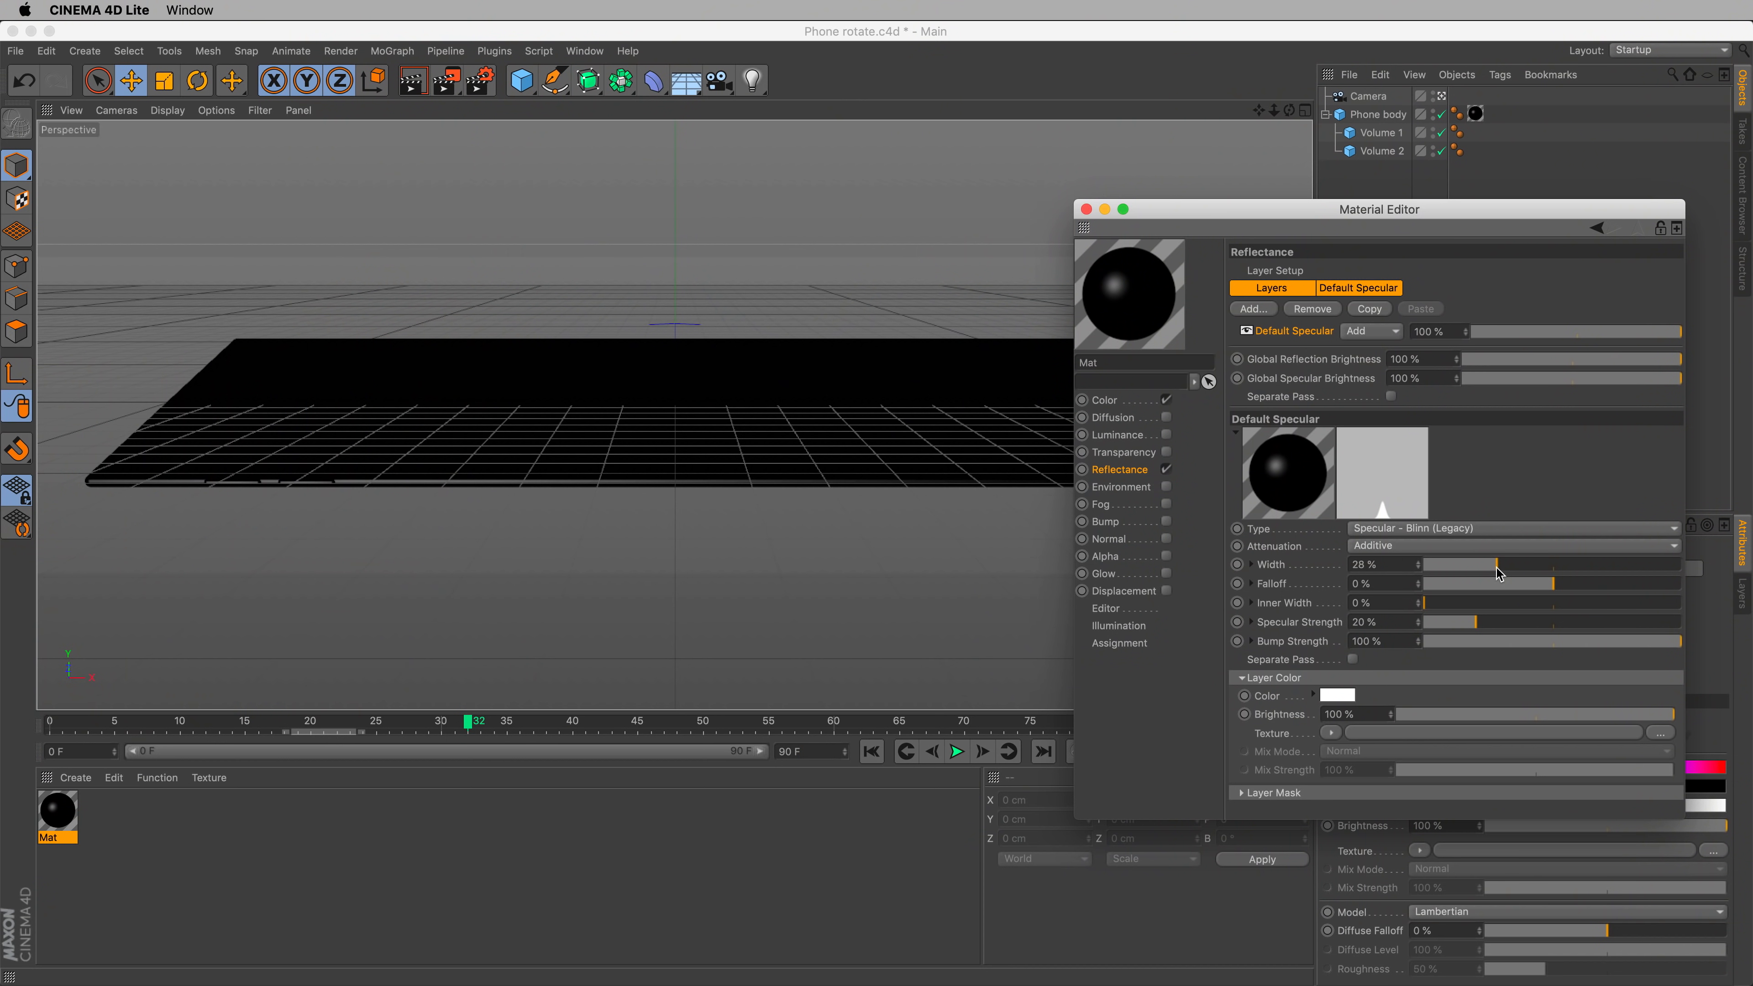
# - Reduce Mat's Default Specular width to 15%, raise its specular strength to 260%, and close the Material Editor
pyautogui.moveTo(1497, 572); pyautogui.dragTo(1680, 625)
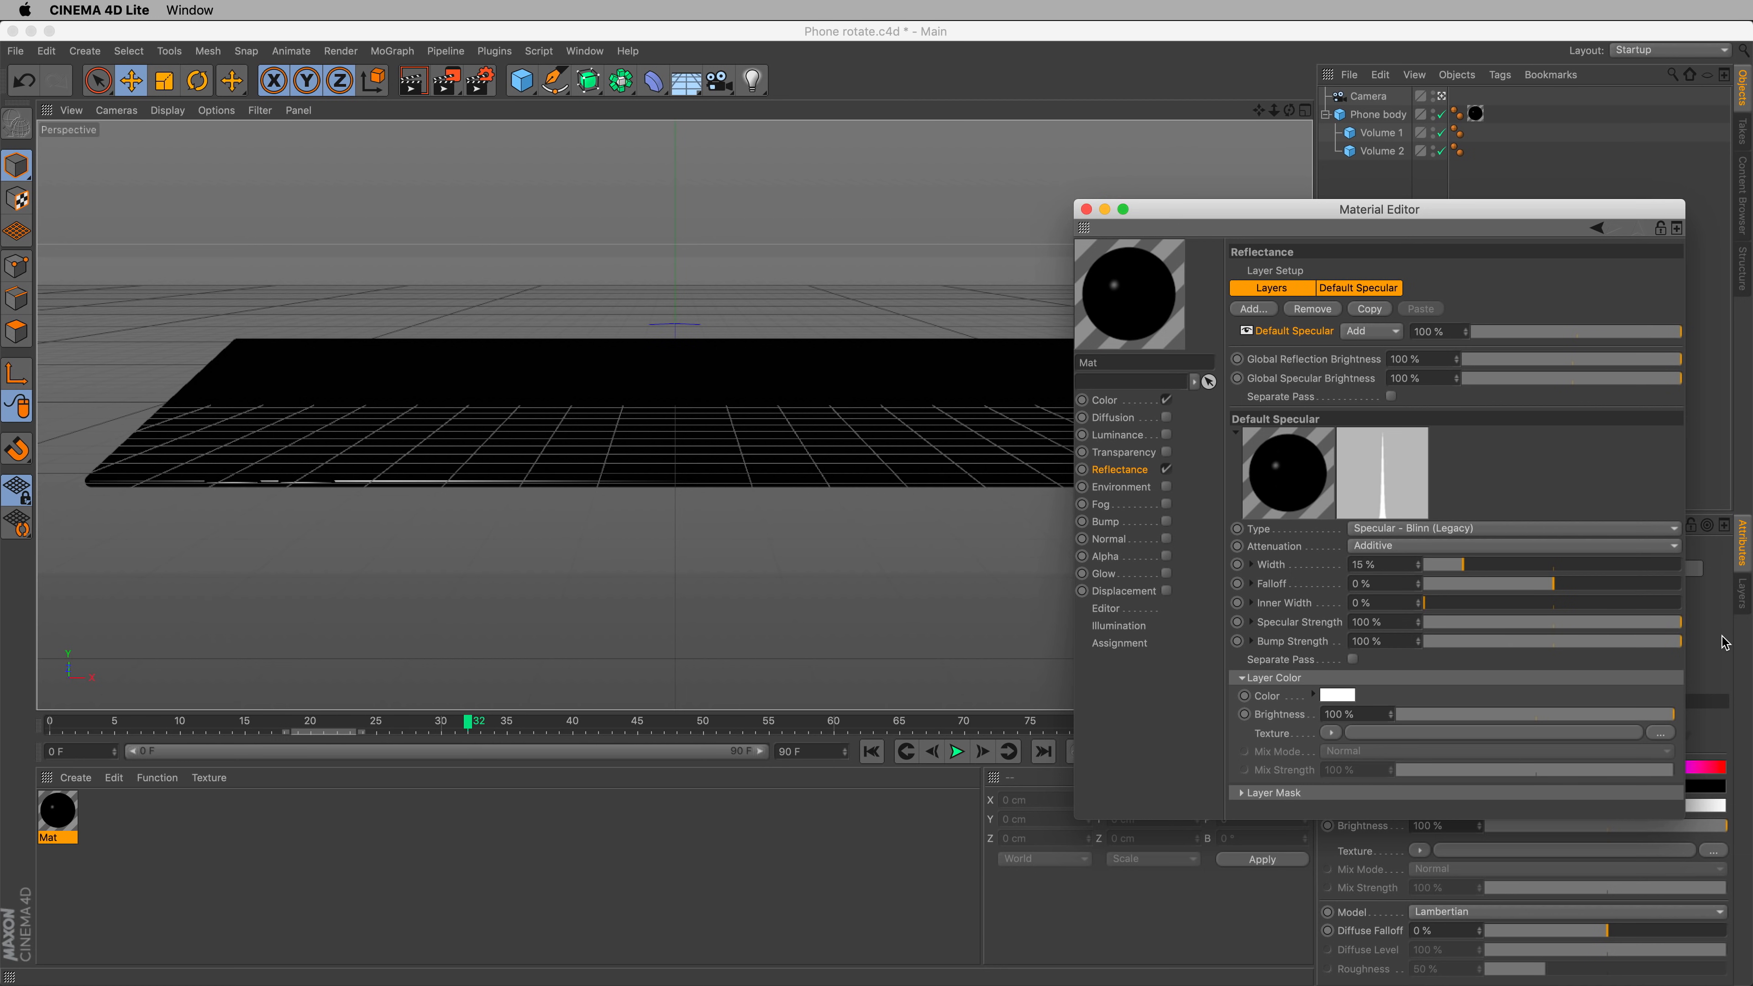
pyautogui.moveTo(1416, 624); pyautogui.dragTo(1491, 624)
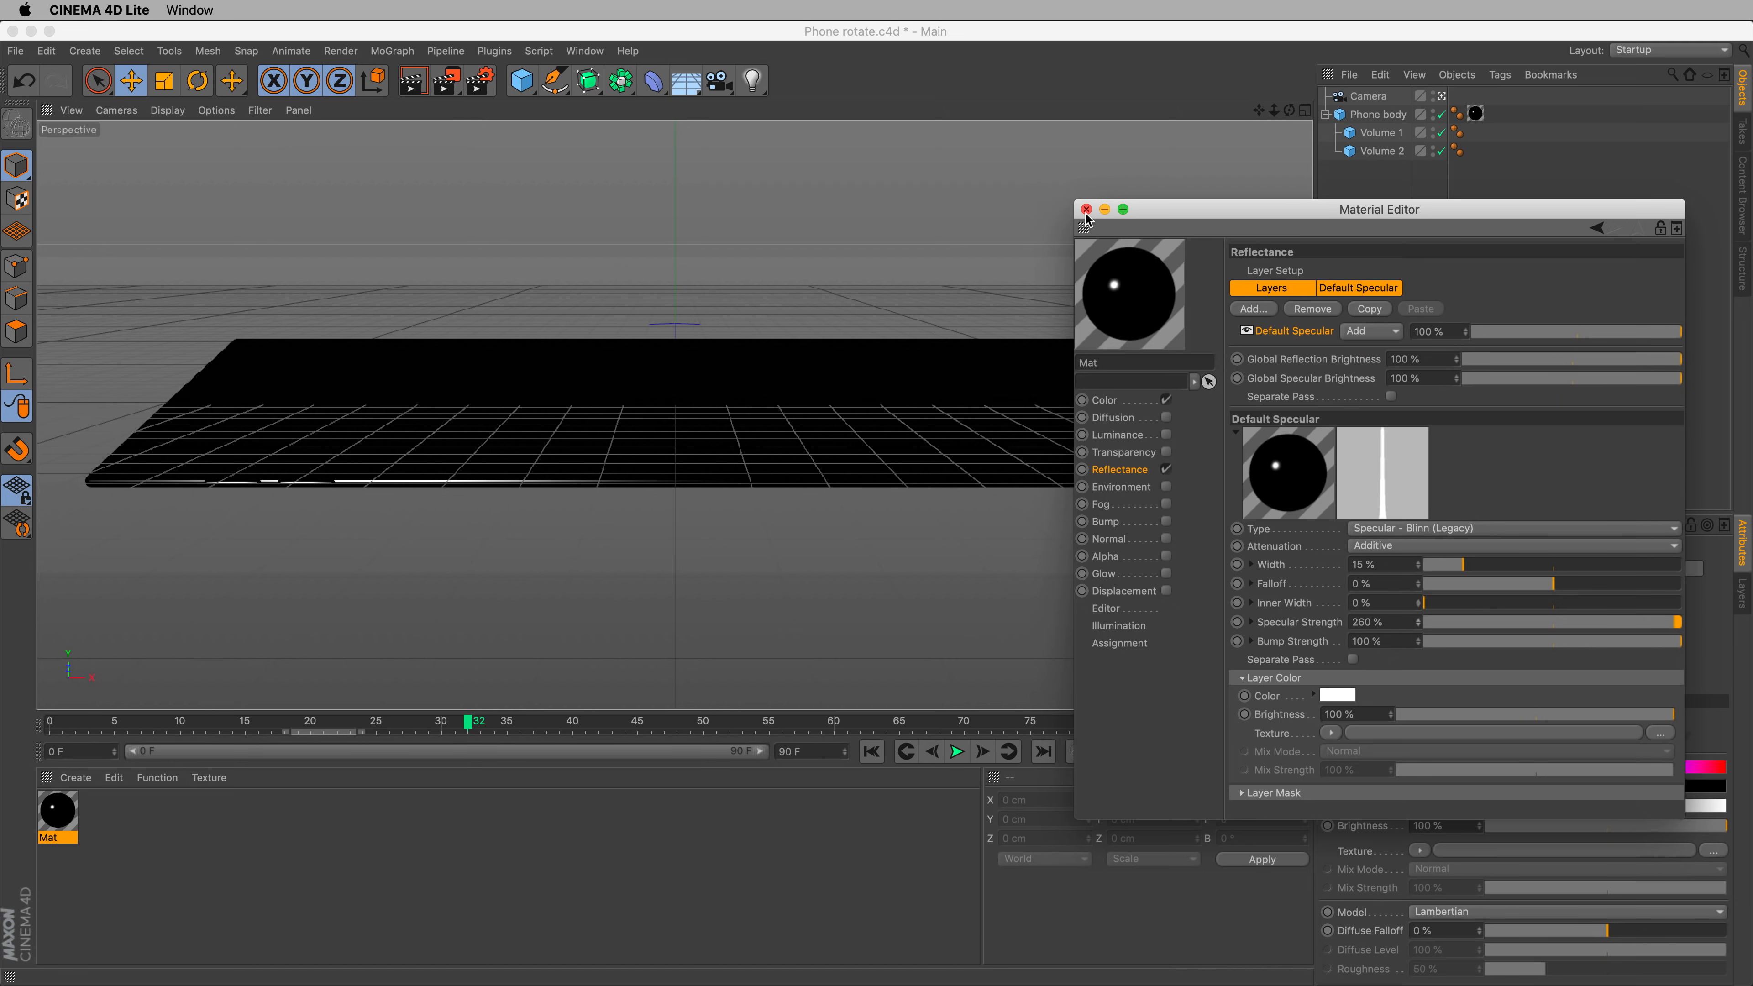
pyautogui.click(1087, 211)
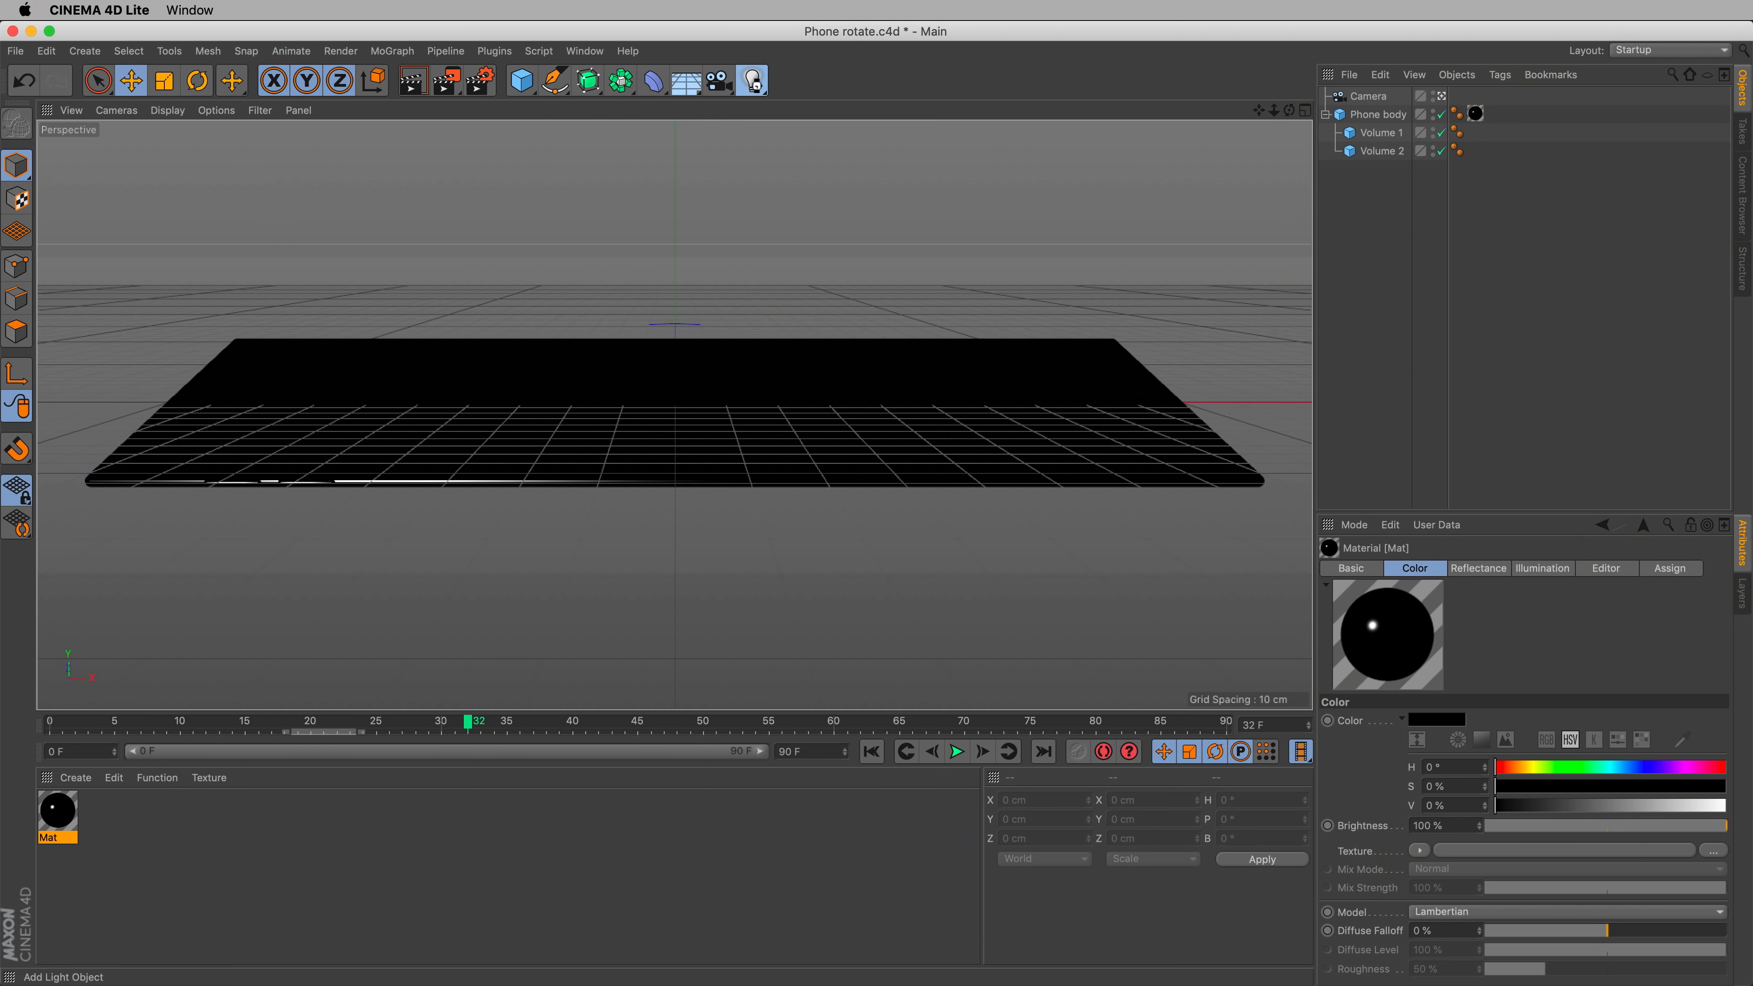
# - Add a light to the scene and test-render the viewport
pyautogui.click(752, 81)
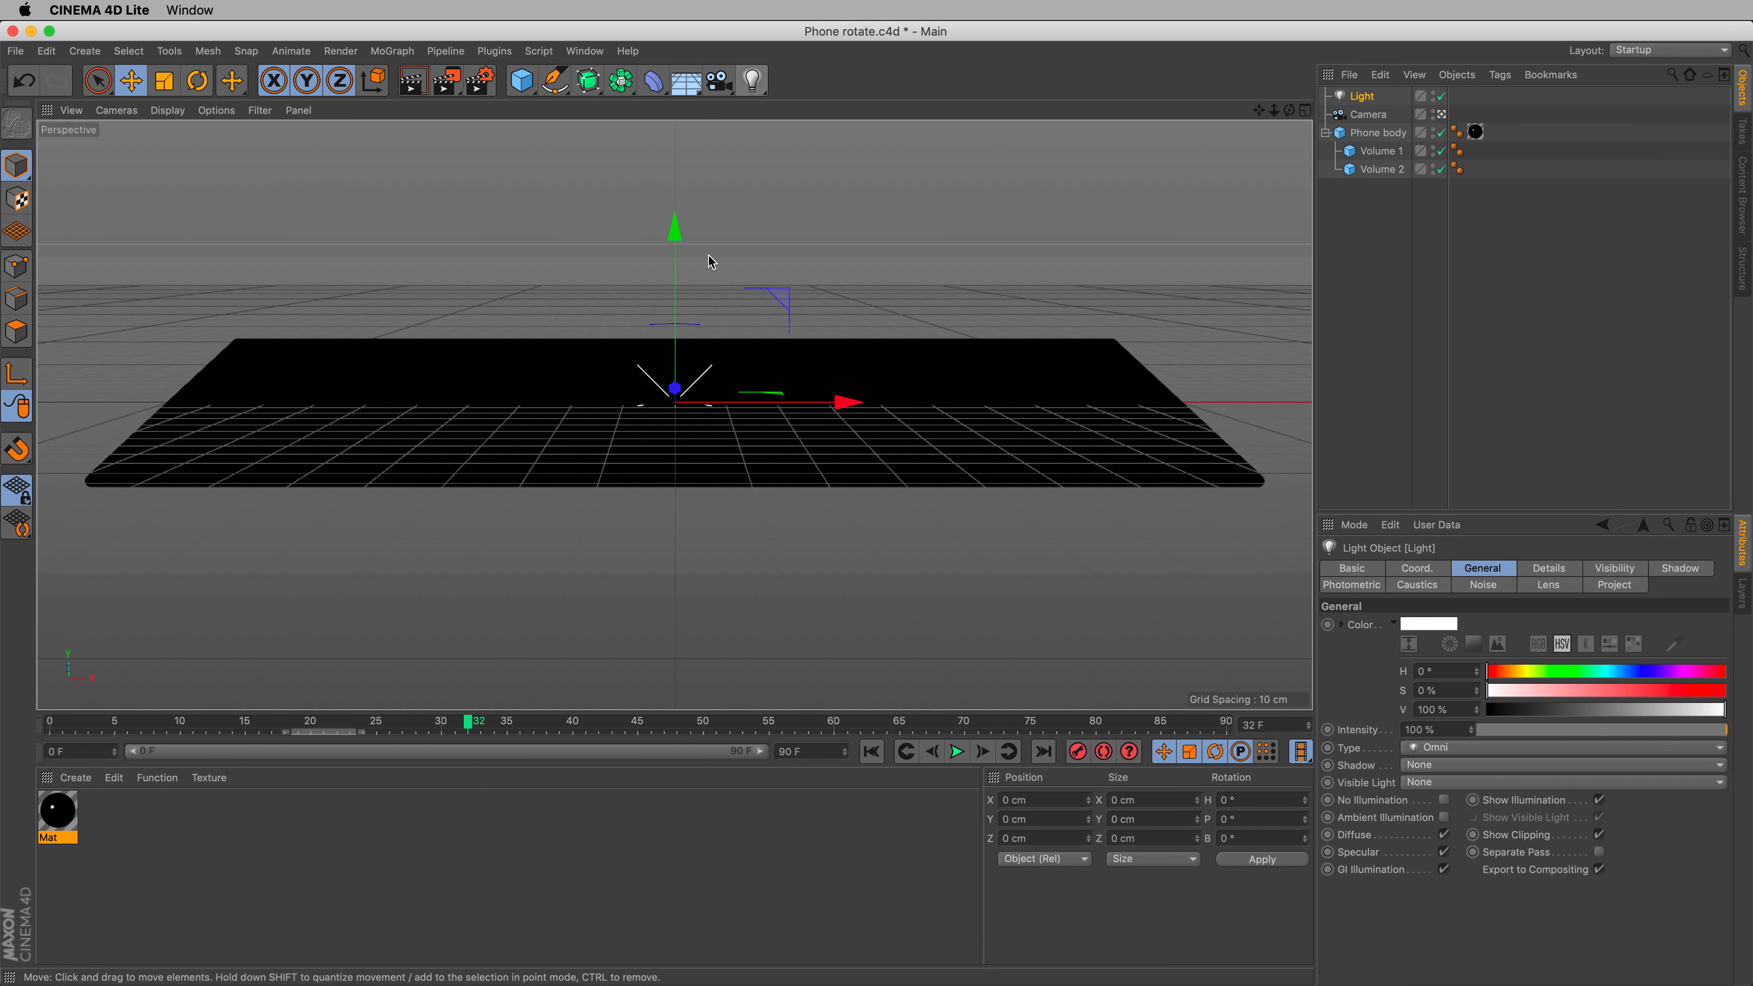
pyautogui.click(414, 81)
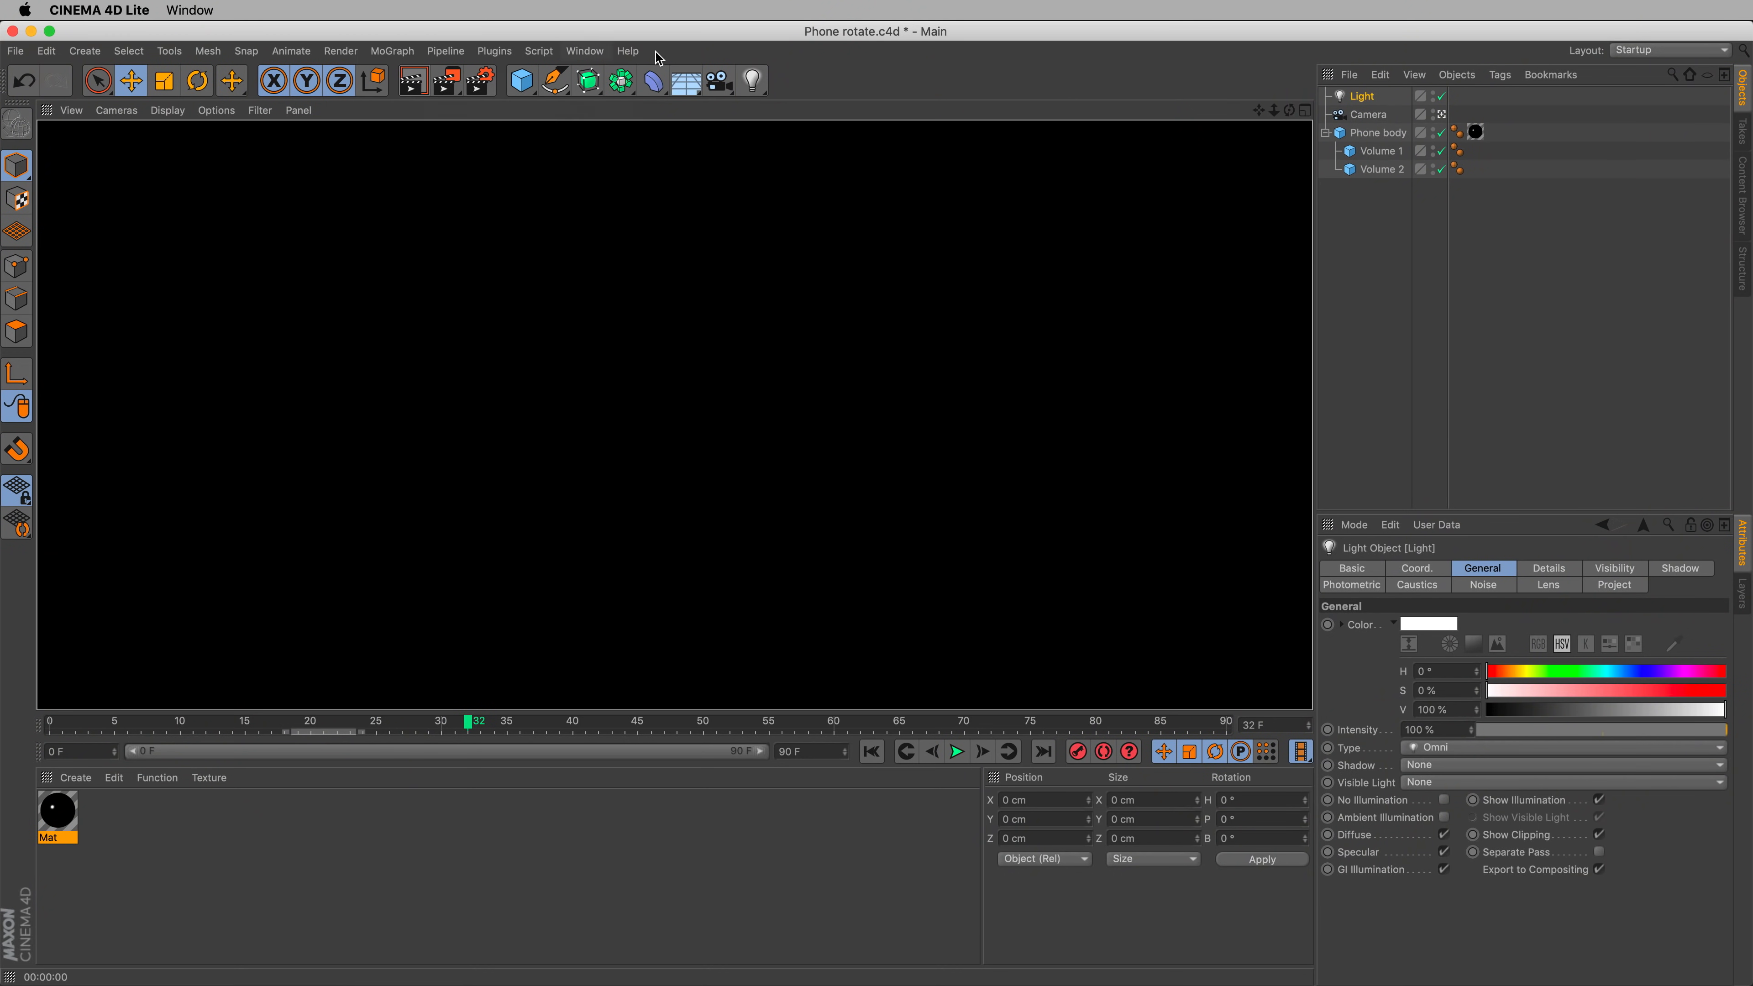
pyautogui.click(1356, 97)
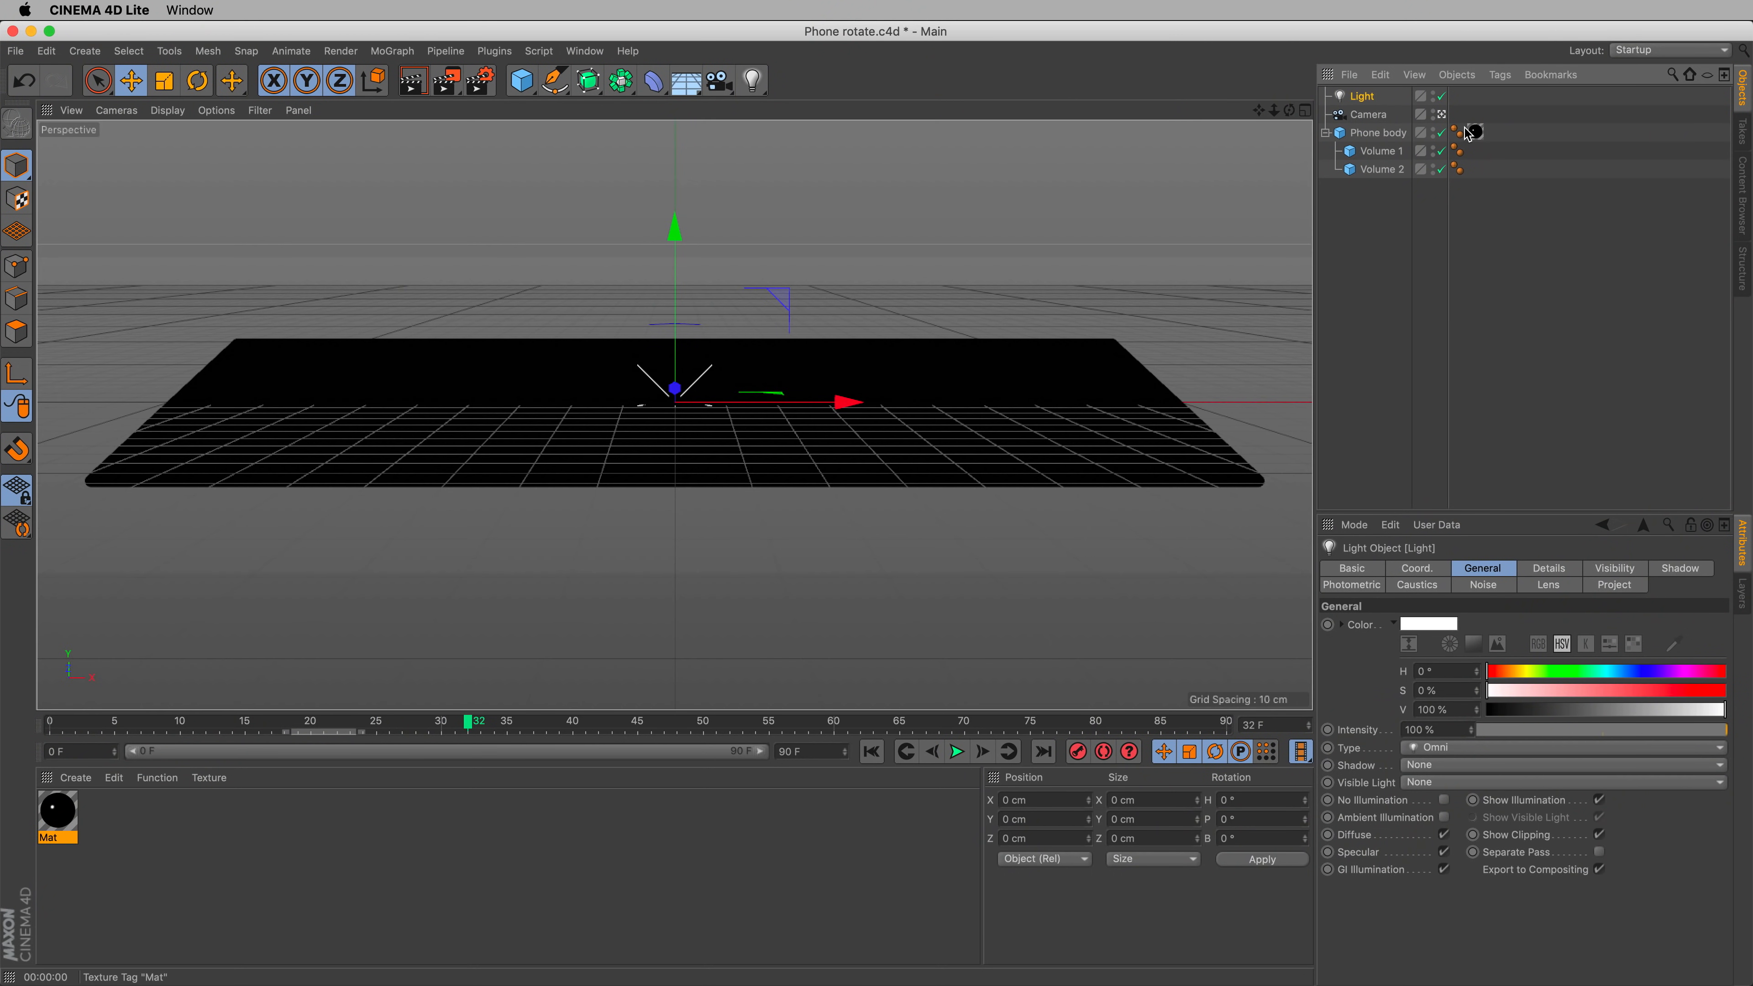
# - Leave the scene camera, view the phone and its light from the side, and test-render the viewport from there
pyautogui.click(1441, 114)
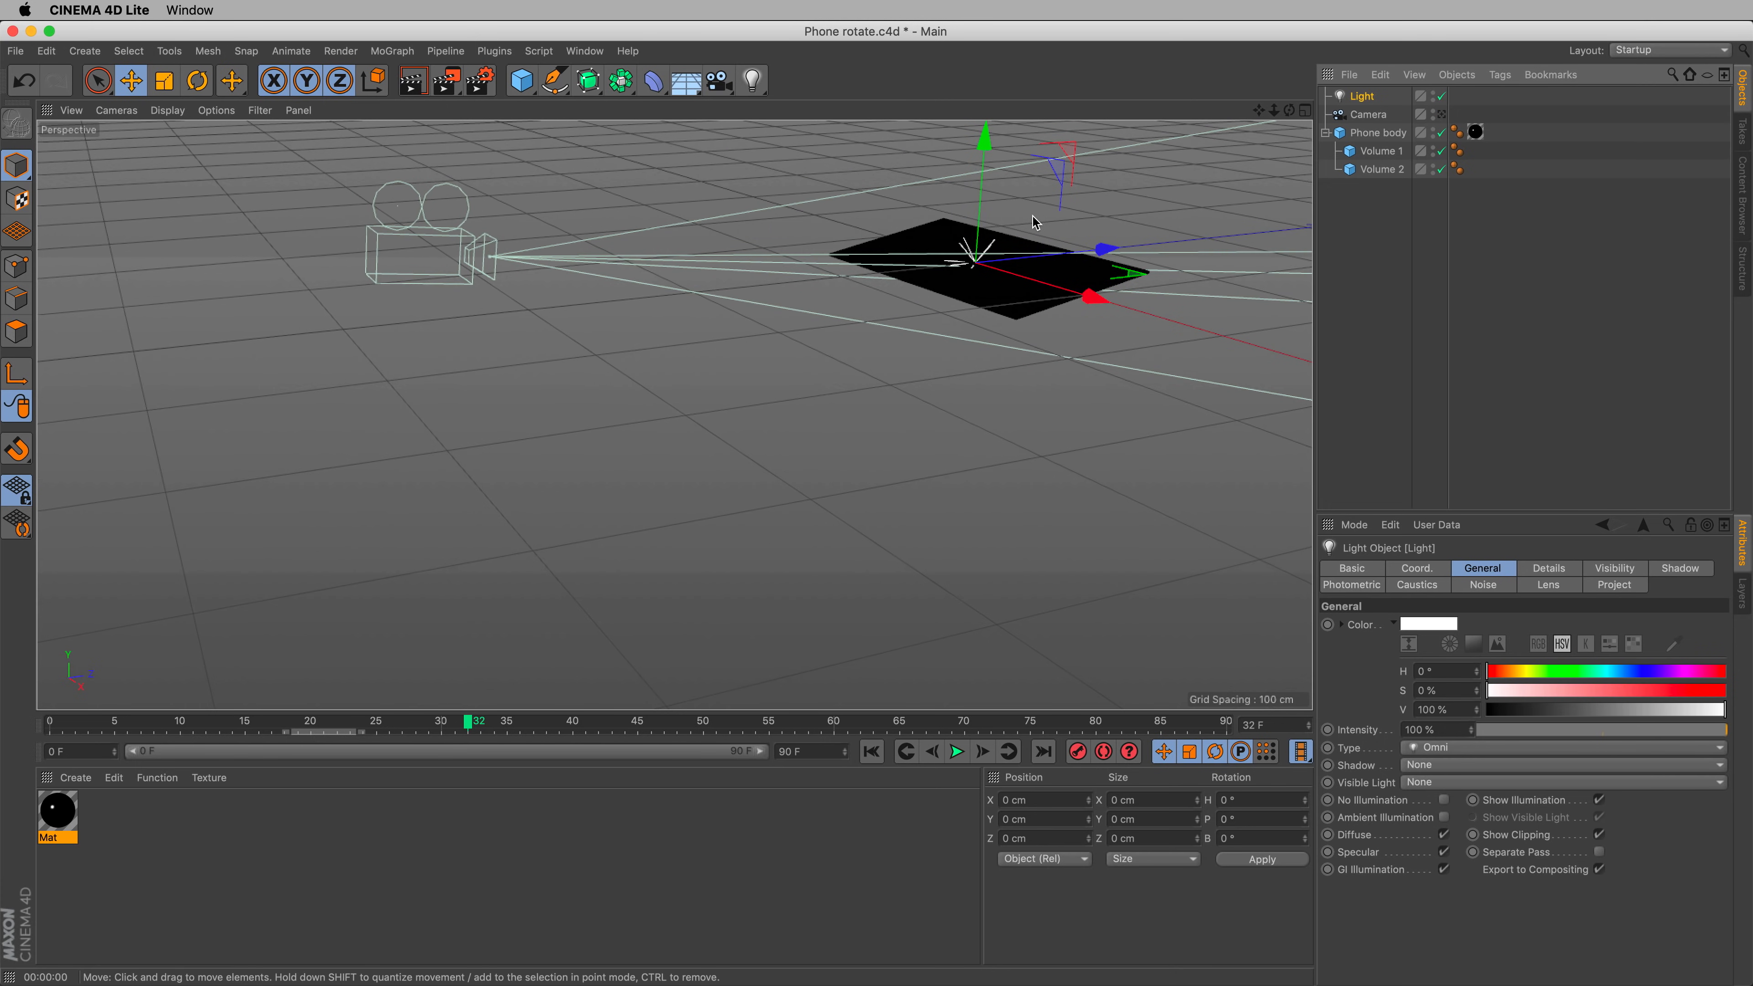
pyautogui.keyDown('alt'); pyautogui.moveTo(1033, 217); pyautogui.dragTo(1127, 296, button='right'); pyautogui.keyUp('alt')
pyautogui.keyDown('alt'); pyautogui.moveTo(1127, 296); pyautogui.dragTo(1072, 297); pyautogui.keyUp('alt')
pyautogui.press('super+r')
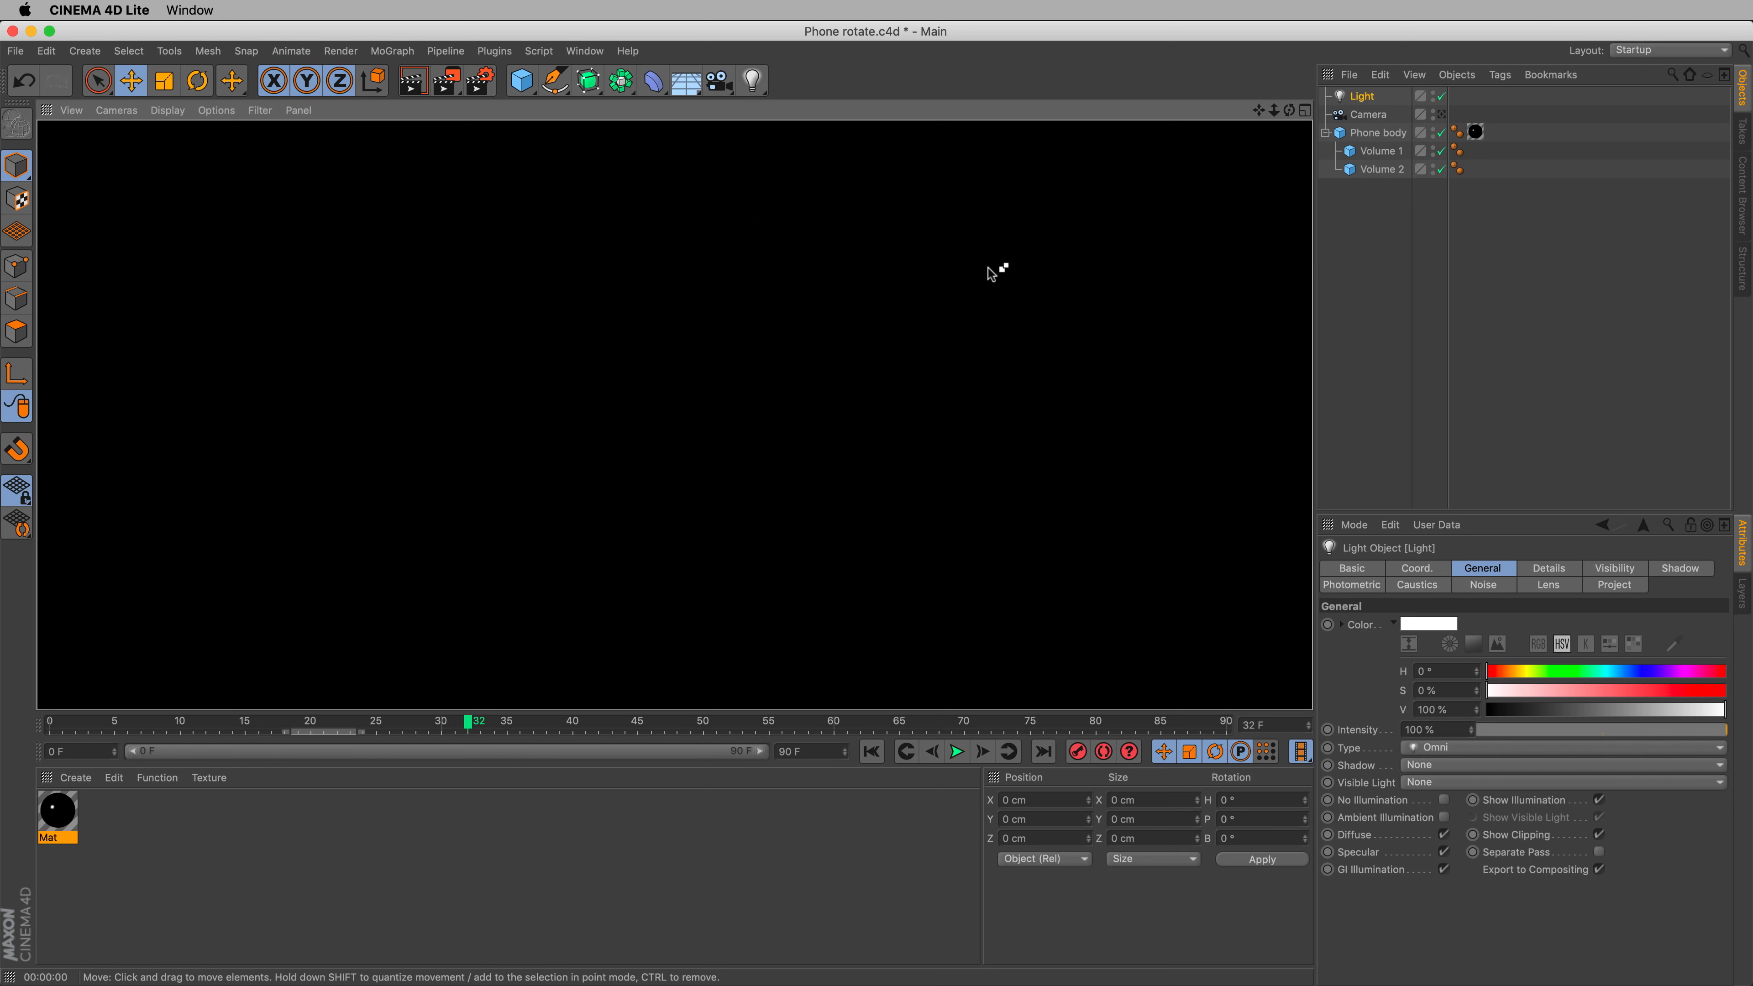
pyautogui.keyDown('alt'); pyautogui.moveTo(987, 269); pyautogui.dragTo(988, 268); pyautogui.keyUp('alt')
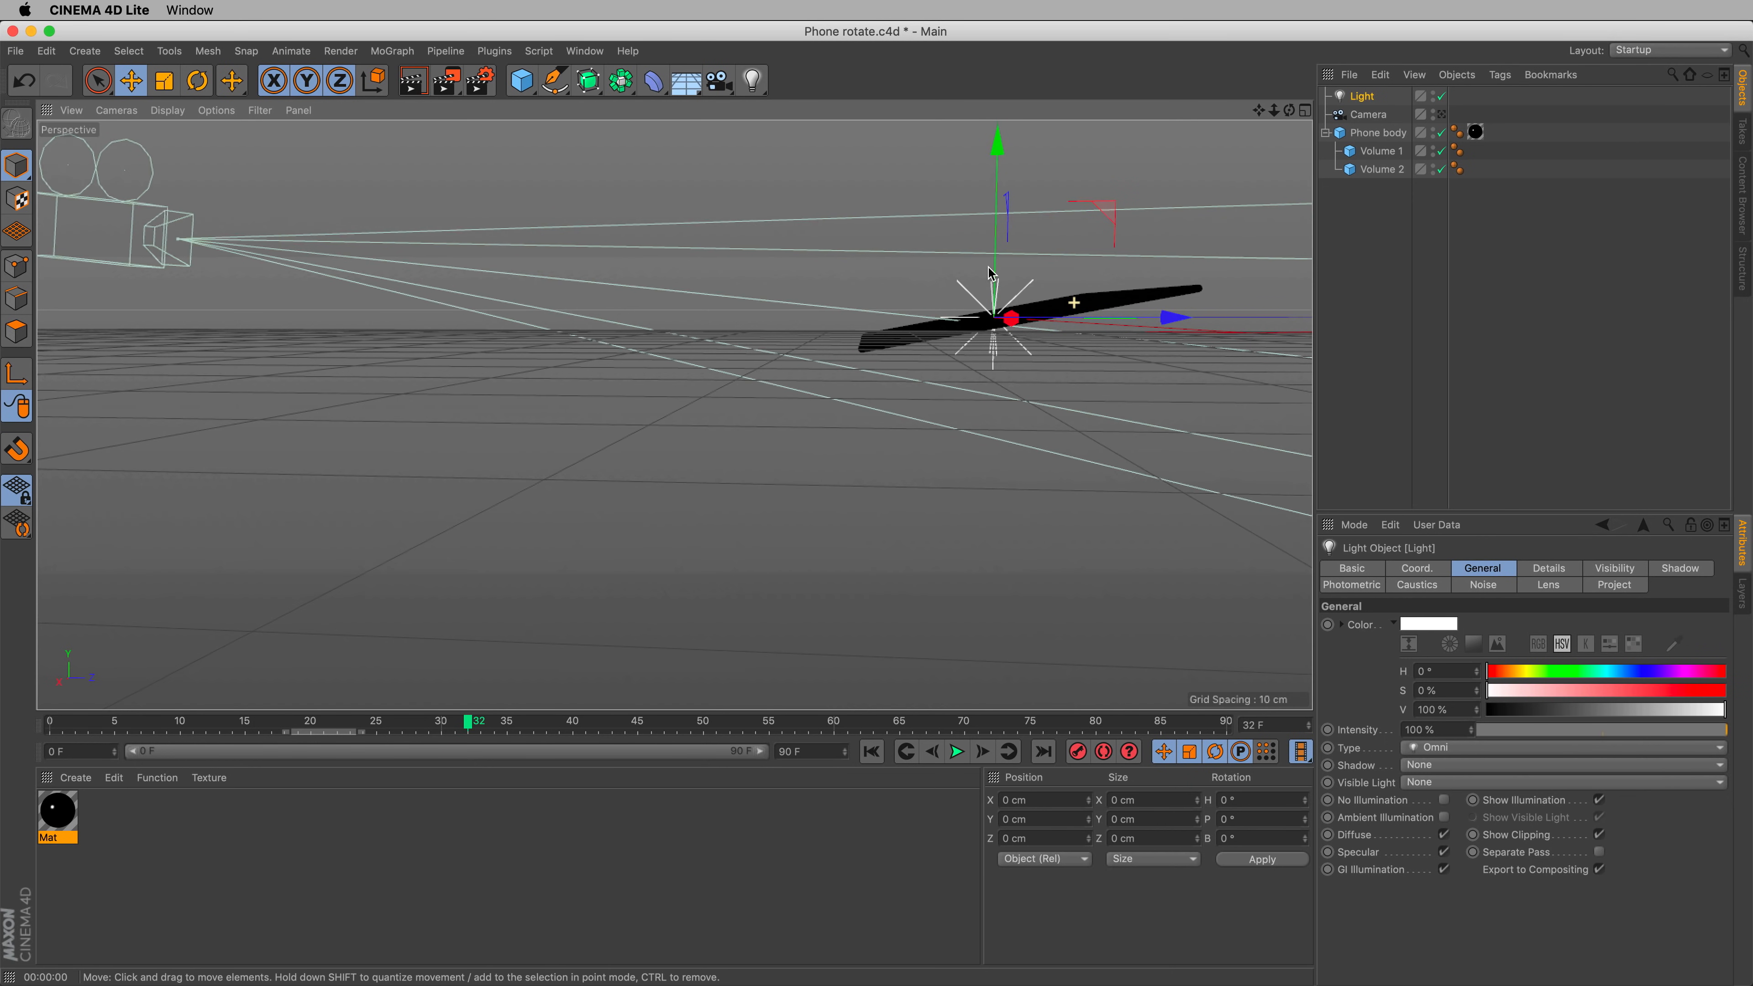
pyautogui.press('super+r')
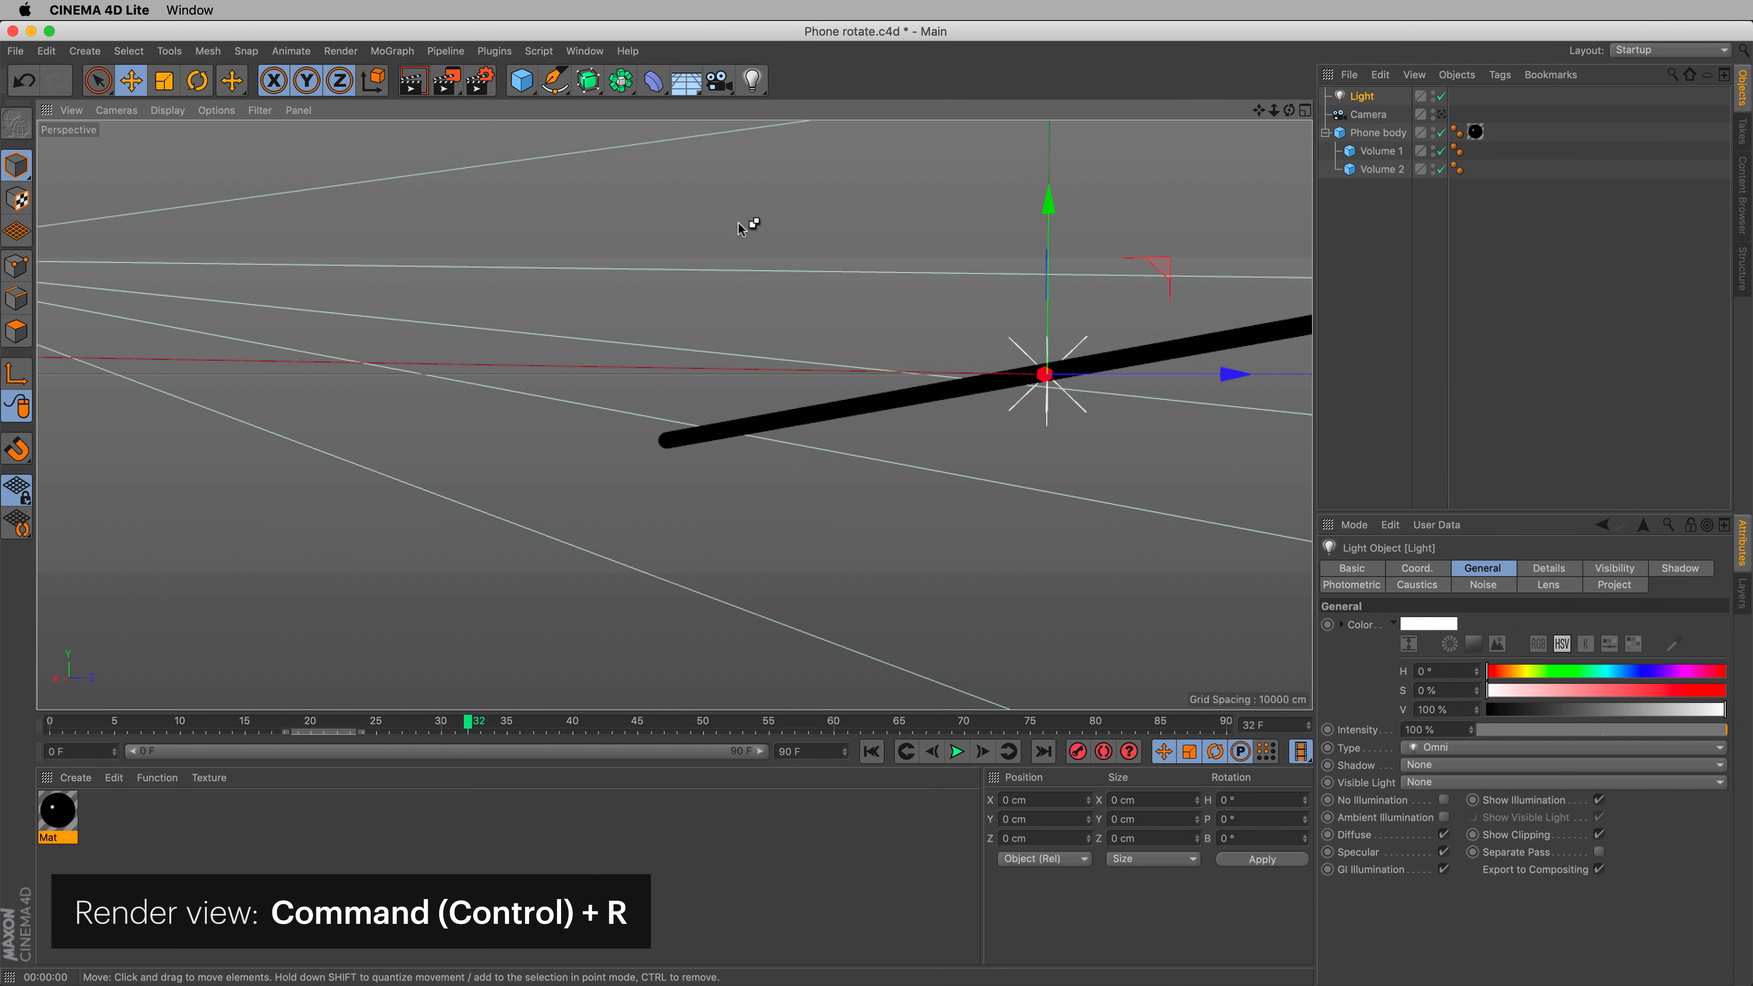
pyautogui.press('super+r')
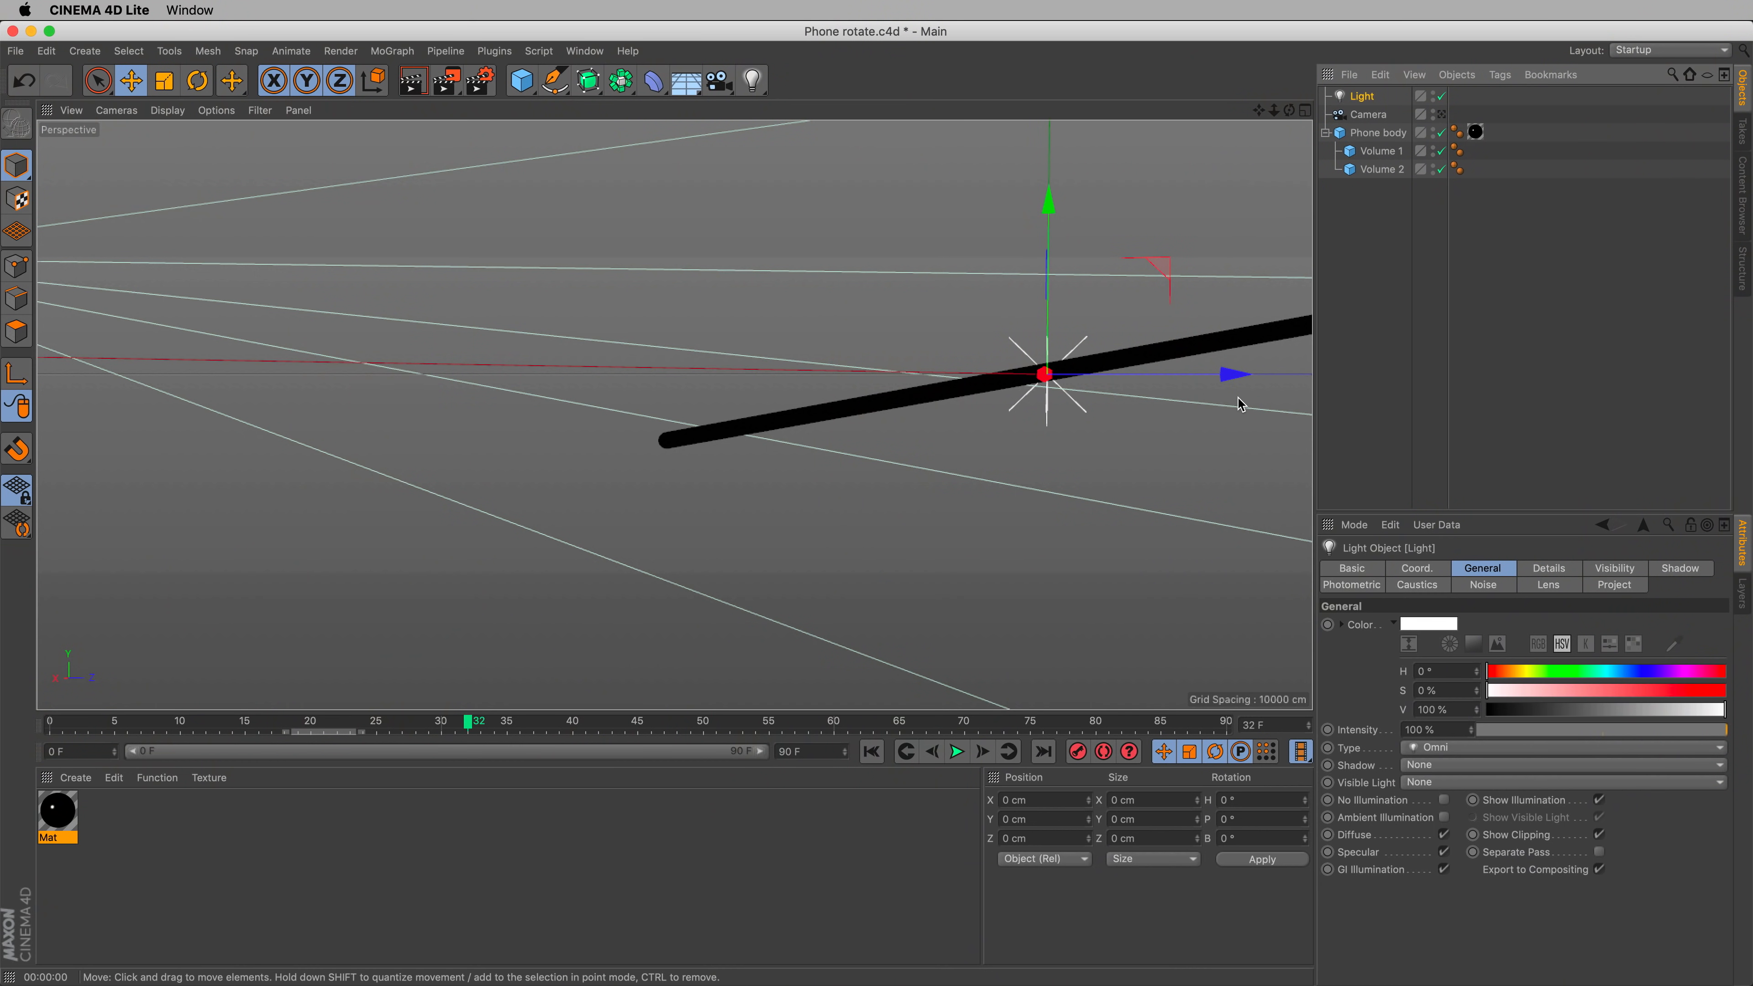
# - Move the light in front of the phone to about X 47, Y 9, Z -154 cm and test-render through the scene camera
pyautogui.moveTo(1234, 381); pyautogui.dragTo(1035, 375)
pyautogui.moveTo(840, 304); pyautogui.dragTo(840, 244)
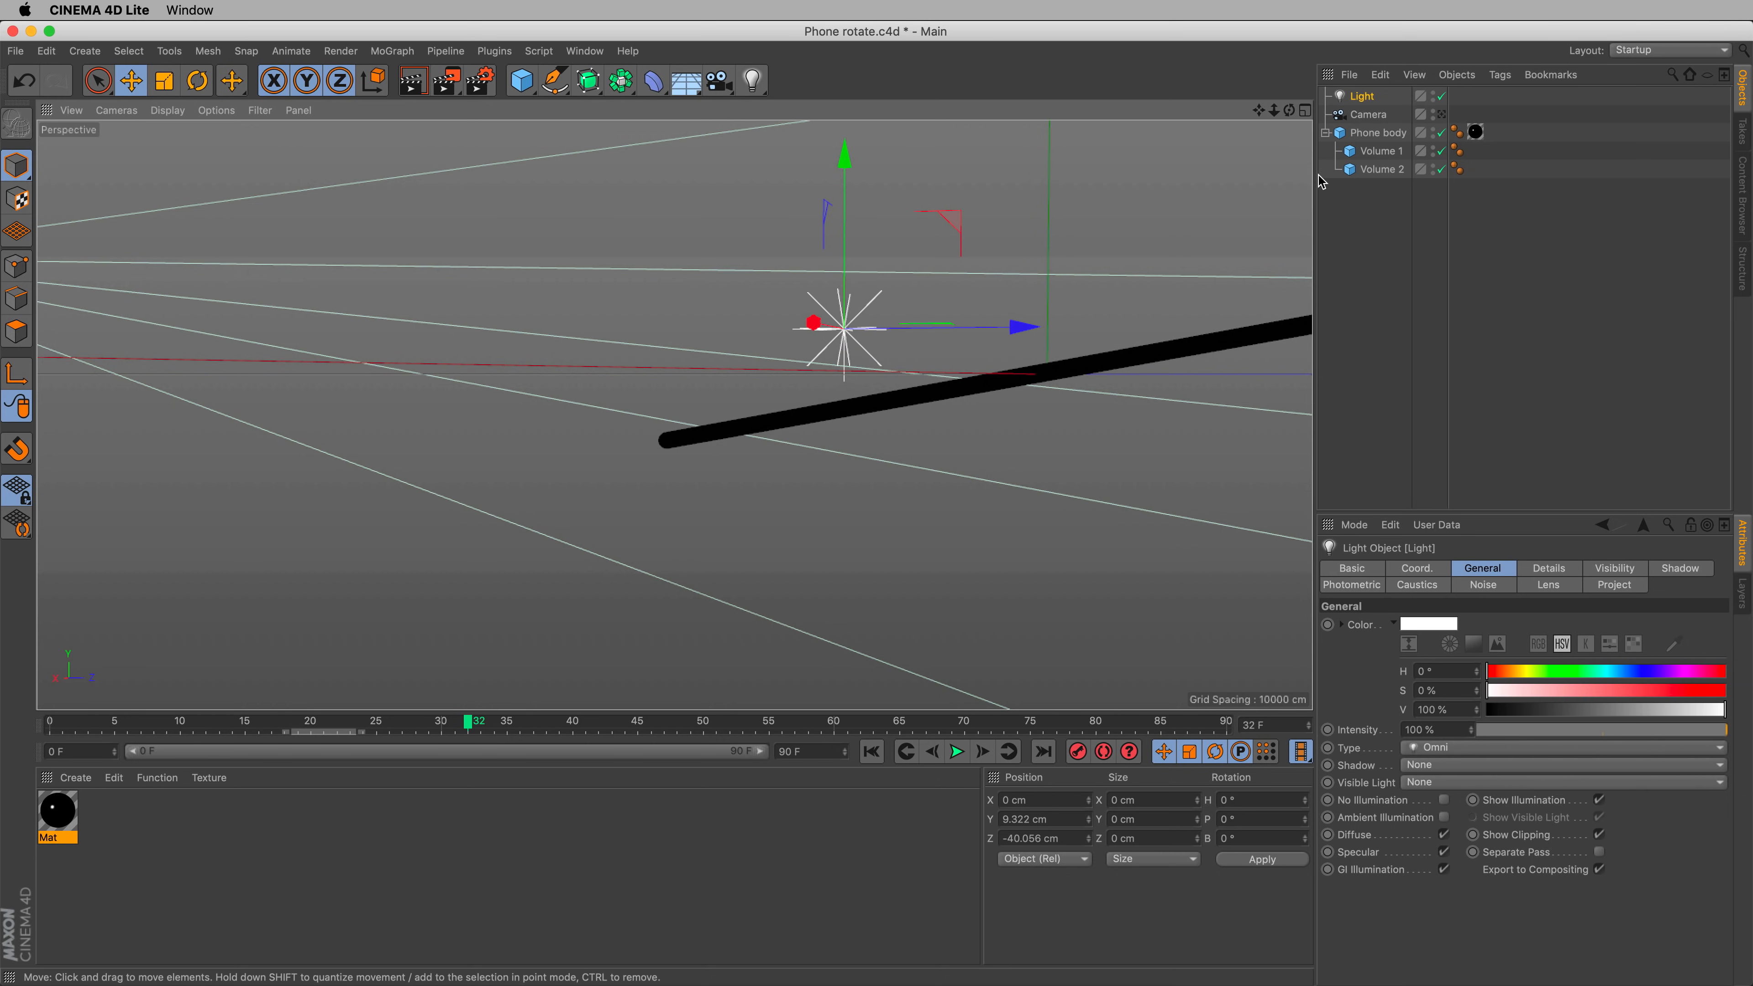
pyautogui.click(1442, 114)
pyautogui.moveTo(846, 371); pyautogui.dragTo(1087, 385)
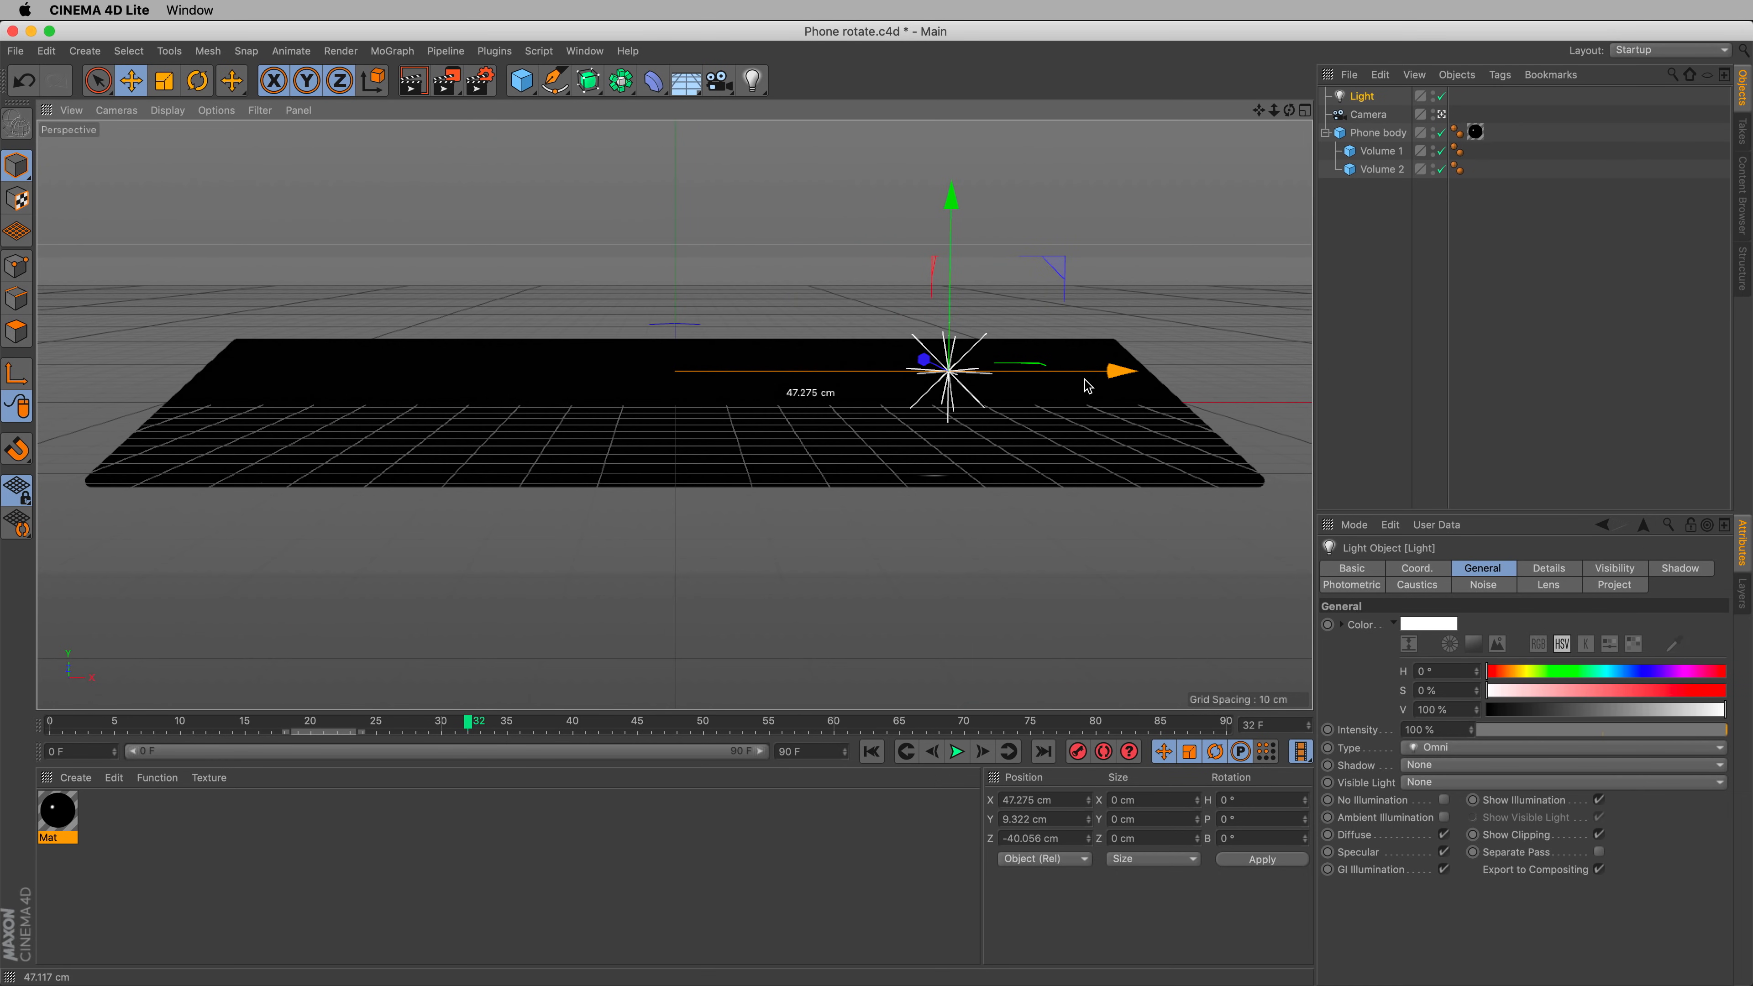
pyautogui.moveTo(927, 361); pyautogui.dragTo(1118, 417)
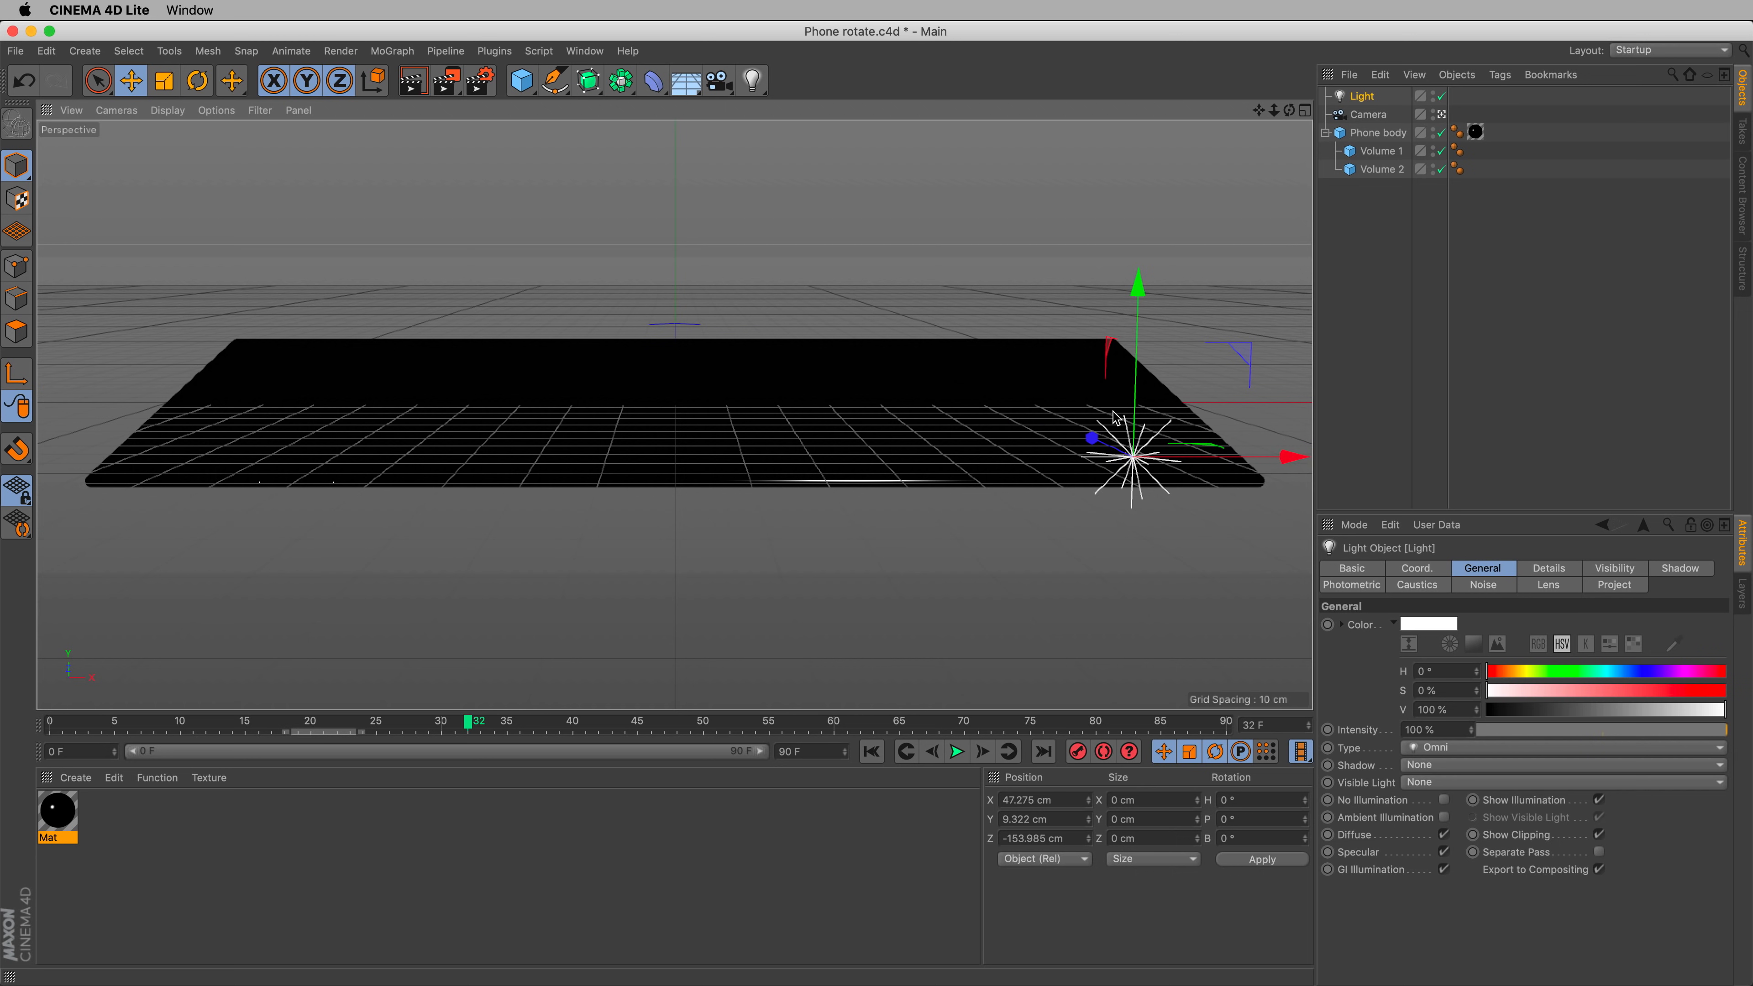
pyautogui.press('super+r')
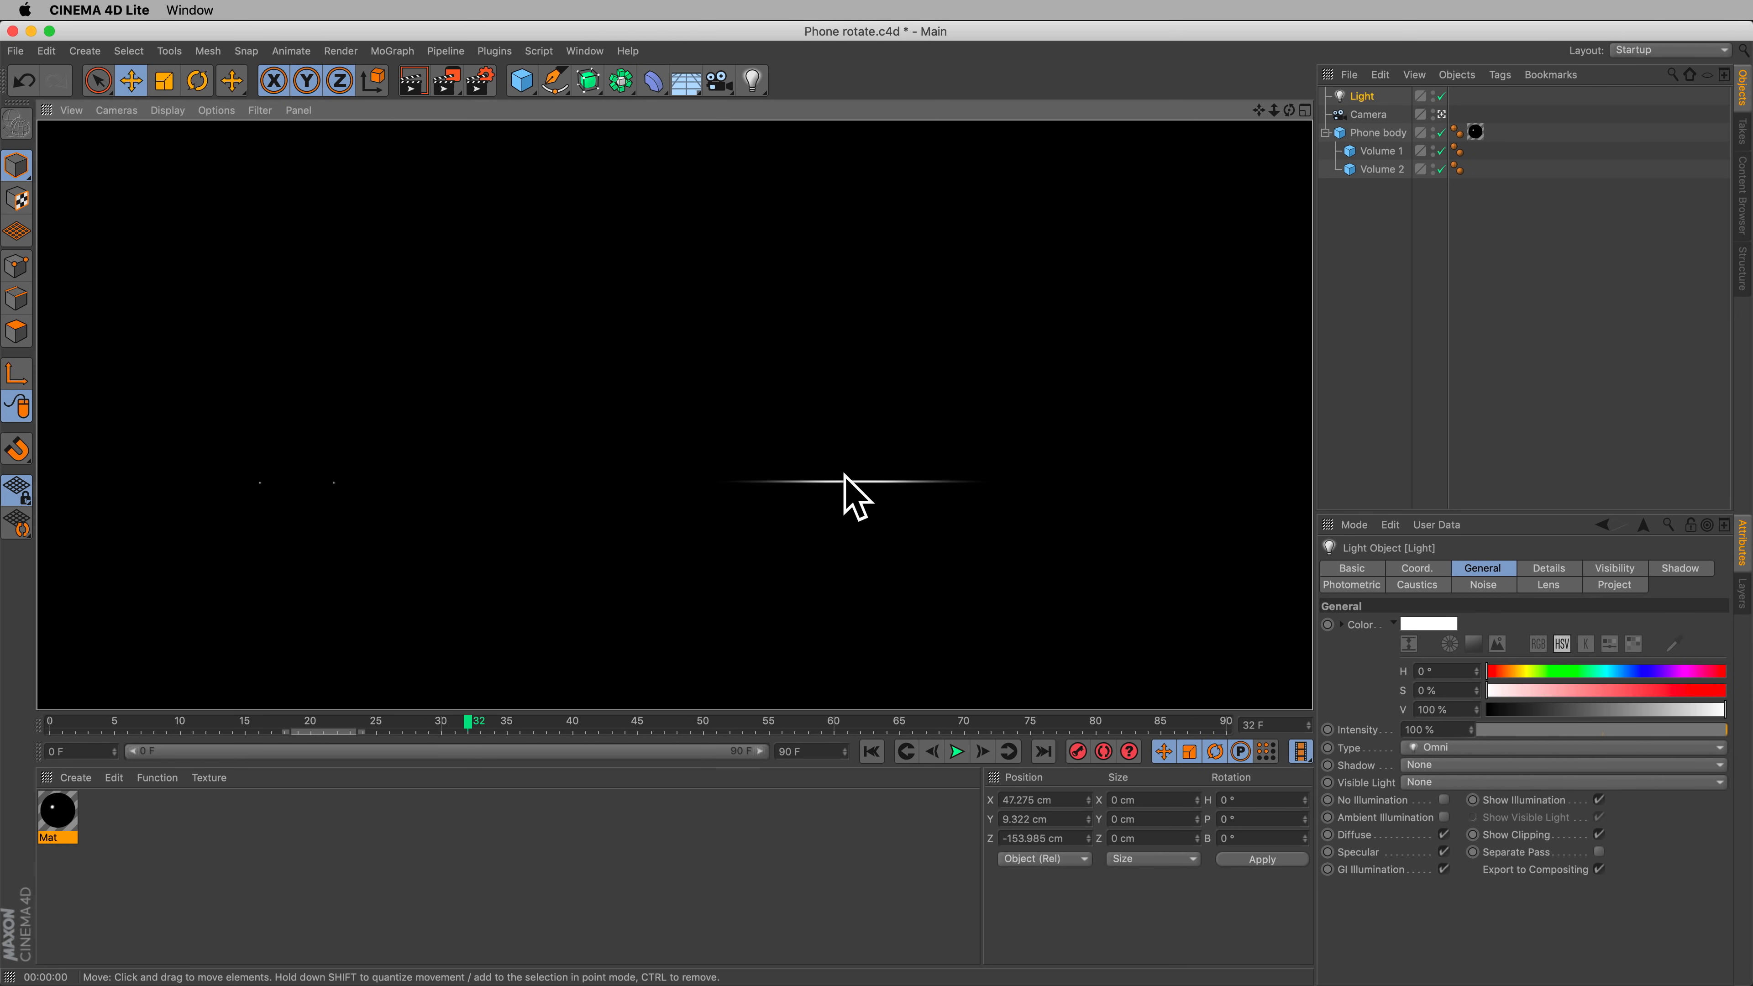
# - Duplicate the light and move the copy across to the phone's left side, below its front edge
pyautogui.click(1365, 98)
pyautogui.moveTo(1218, 449); pyautogui.dragTo(162, 421)
pyautogui.moveTo(86, 322); pyautogui.dragTo(109, 703)
# - Paste another copy of the light, move it behind the phone's left side to about X -150, Y 22, Z 114 cm, and test-render the view
pyautogui.click(1226, 462)
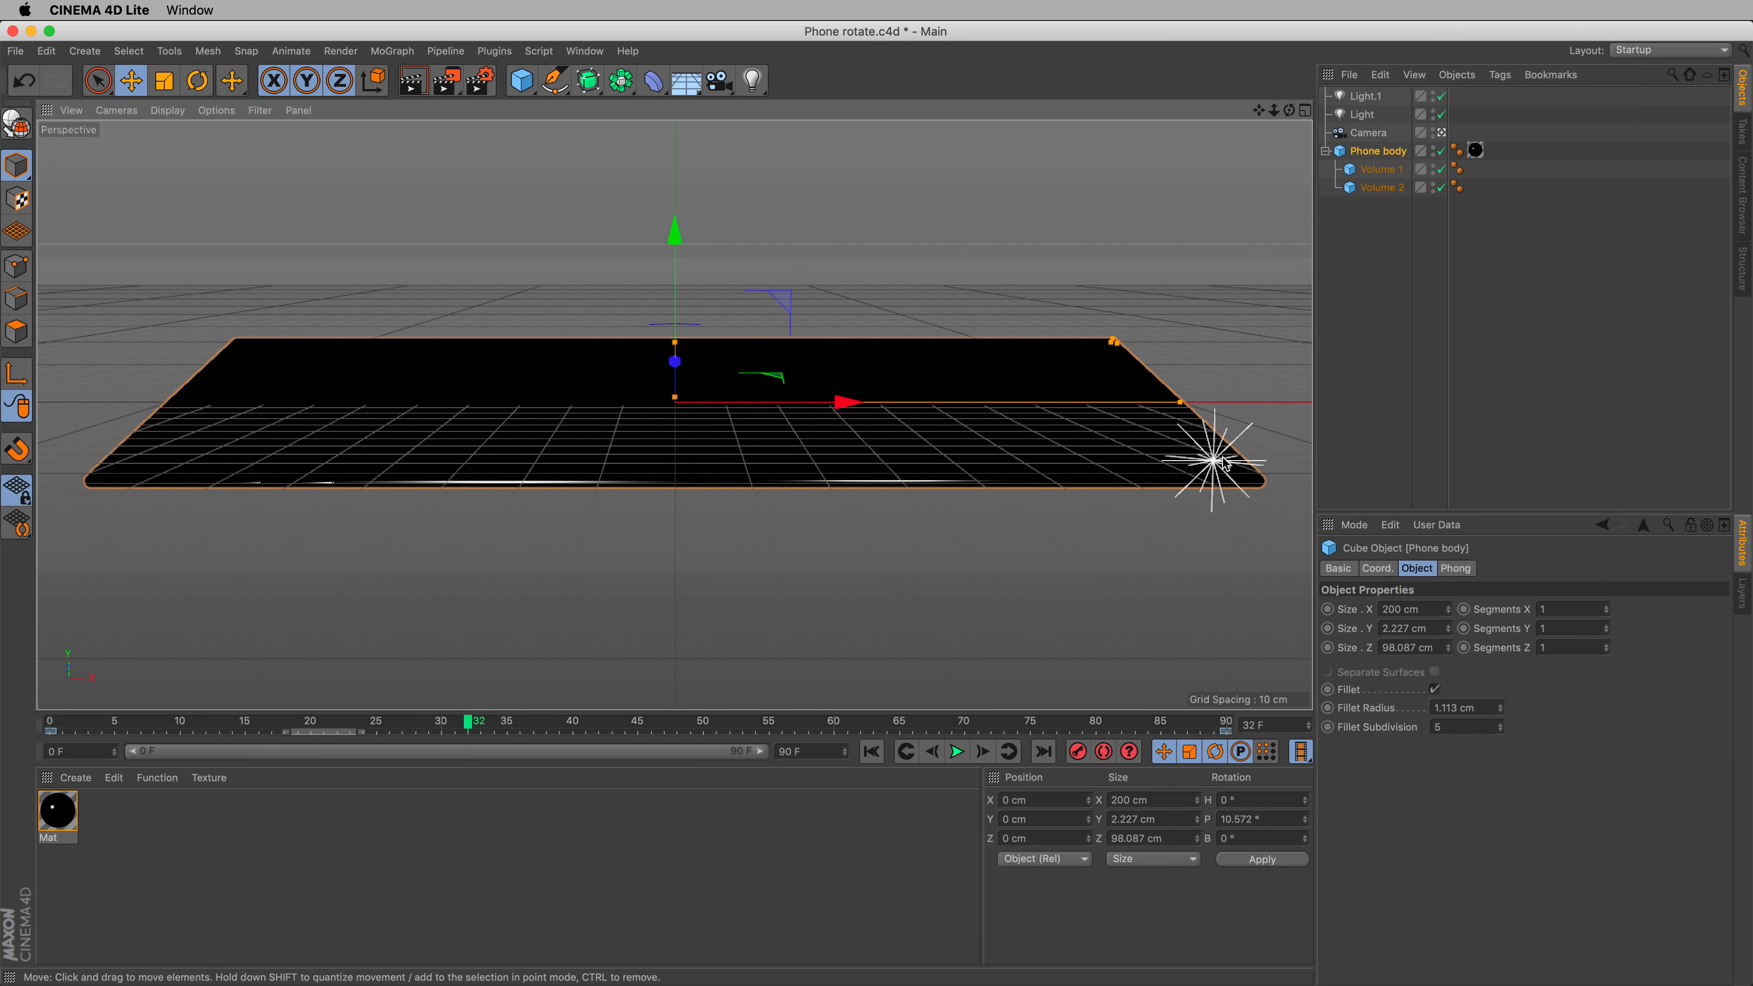
pyautogui.click(1299, 364)
pyautogui.press('super+v')
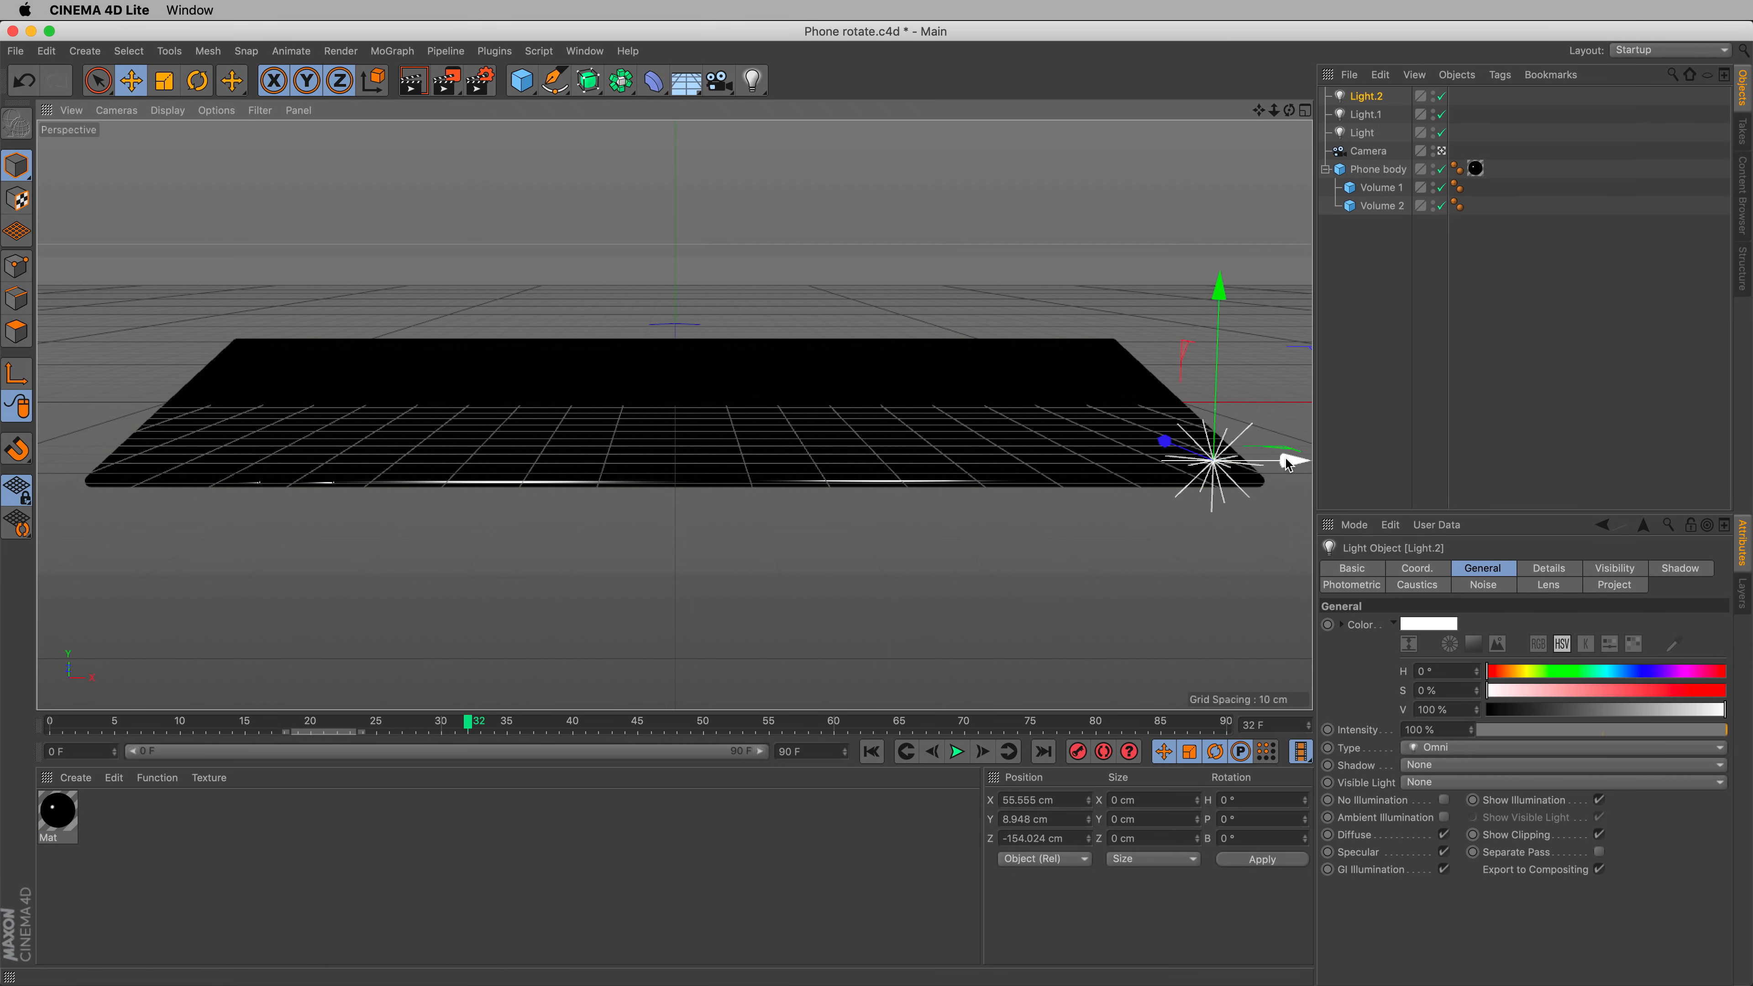
pyautogui.moveTo(1288, 460); pyautogui.dragTo(229, 406)
pyautogui.moveTo(174, 347); pyautogui.dragTo(232, 220)
pyautogui.moveTo(338, 338); pyautogui.dragTo(238, 336)
pyautogui.moveTo(123, 326); pyautogui.dragTo(453, 181)
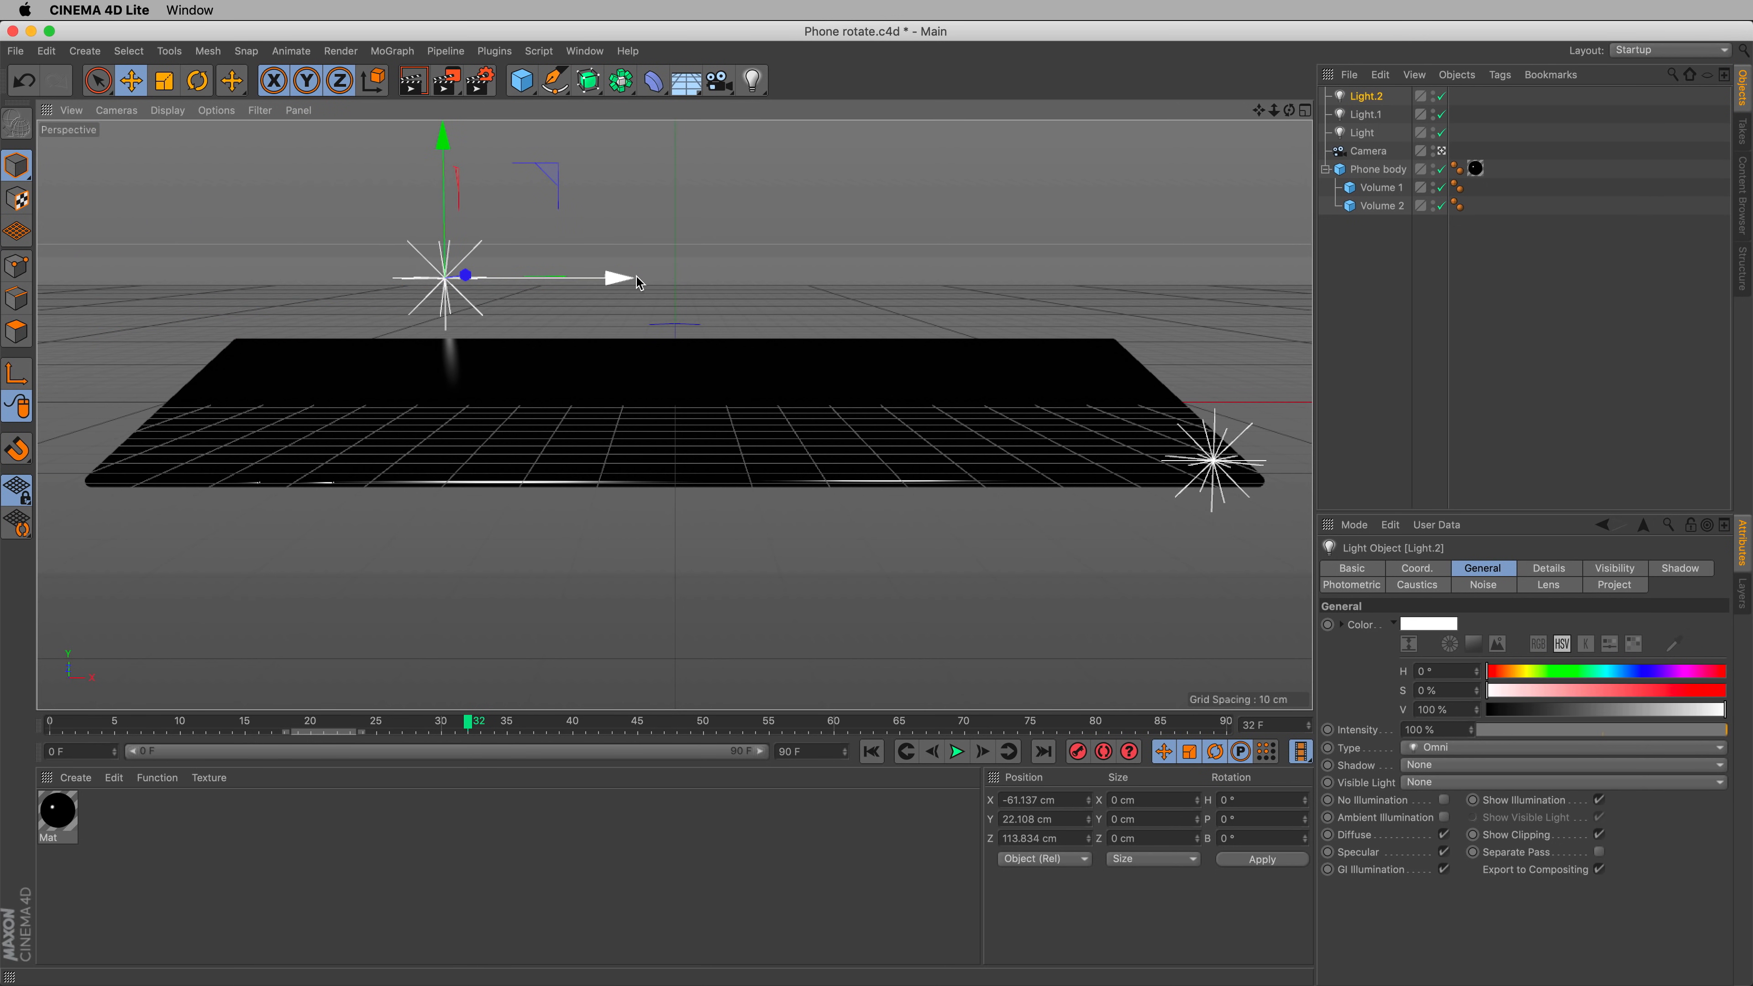
pyautogui.moveTo(632, 281); pyautogui.dragTo(235, 278)
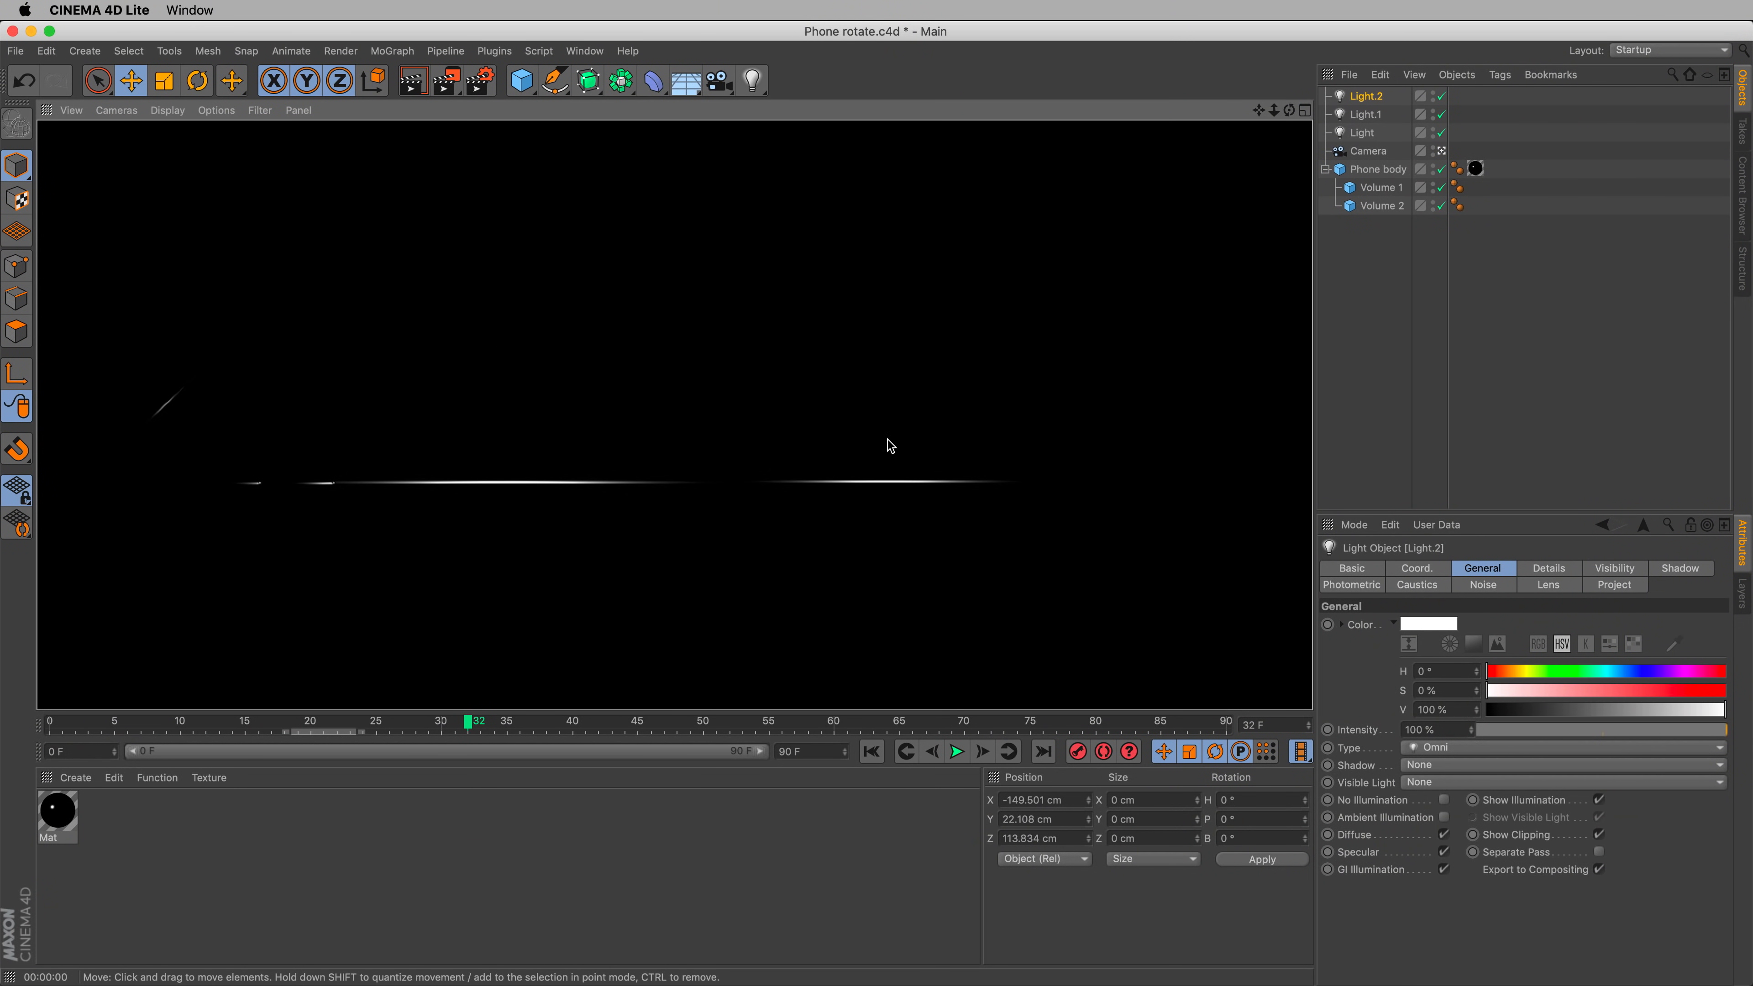
pyautogui.click(1385, 101)
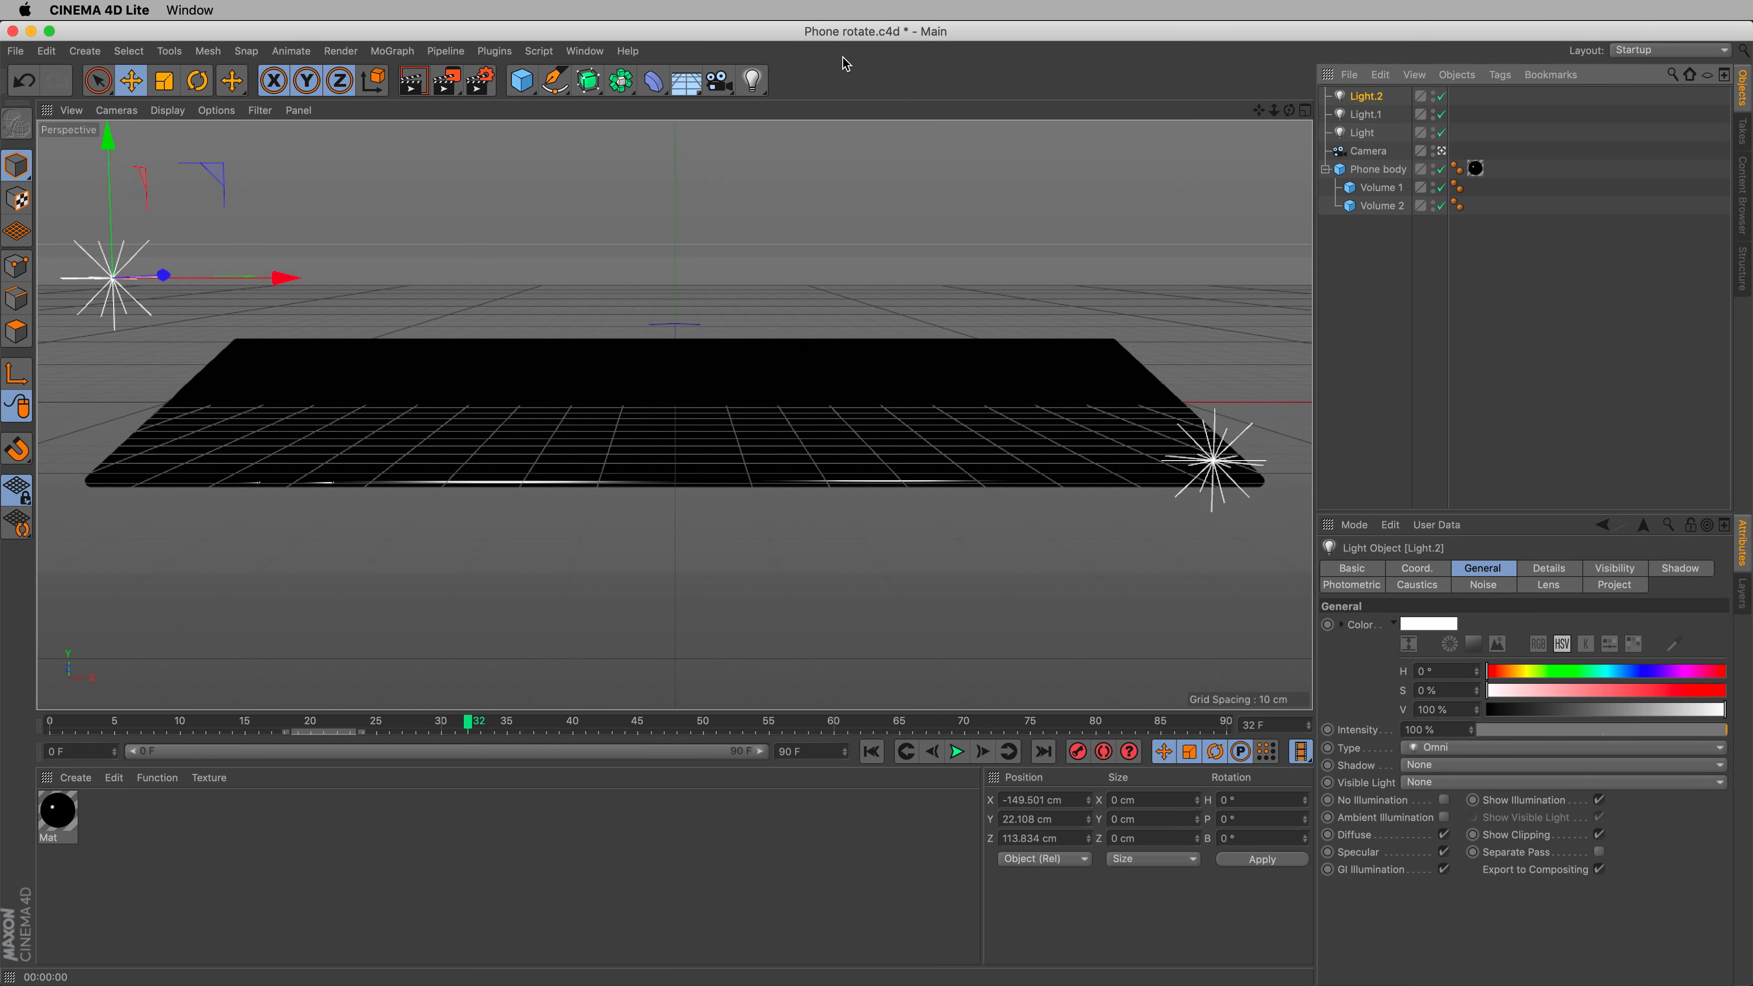
# - Add a fourth light above the phone's rear right side at about X 79, Y 26, Z 93 cm and test-render the view
pyautogui.click(754, 83)
pyautogui.moveTo(673, 363); pyautogui.dragTo(711, 233)
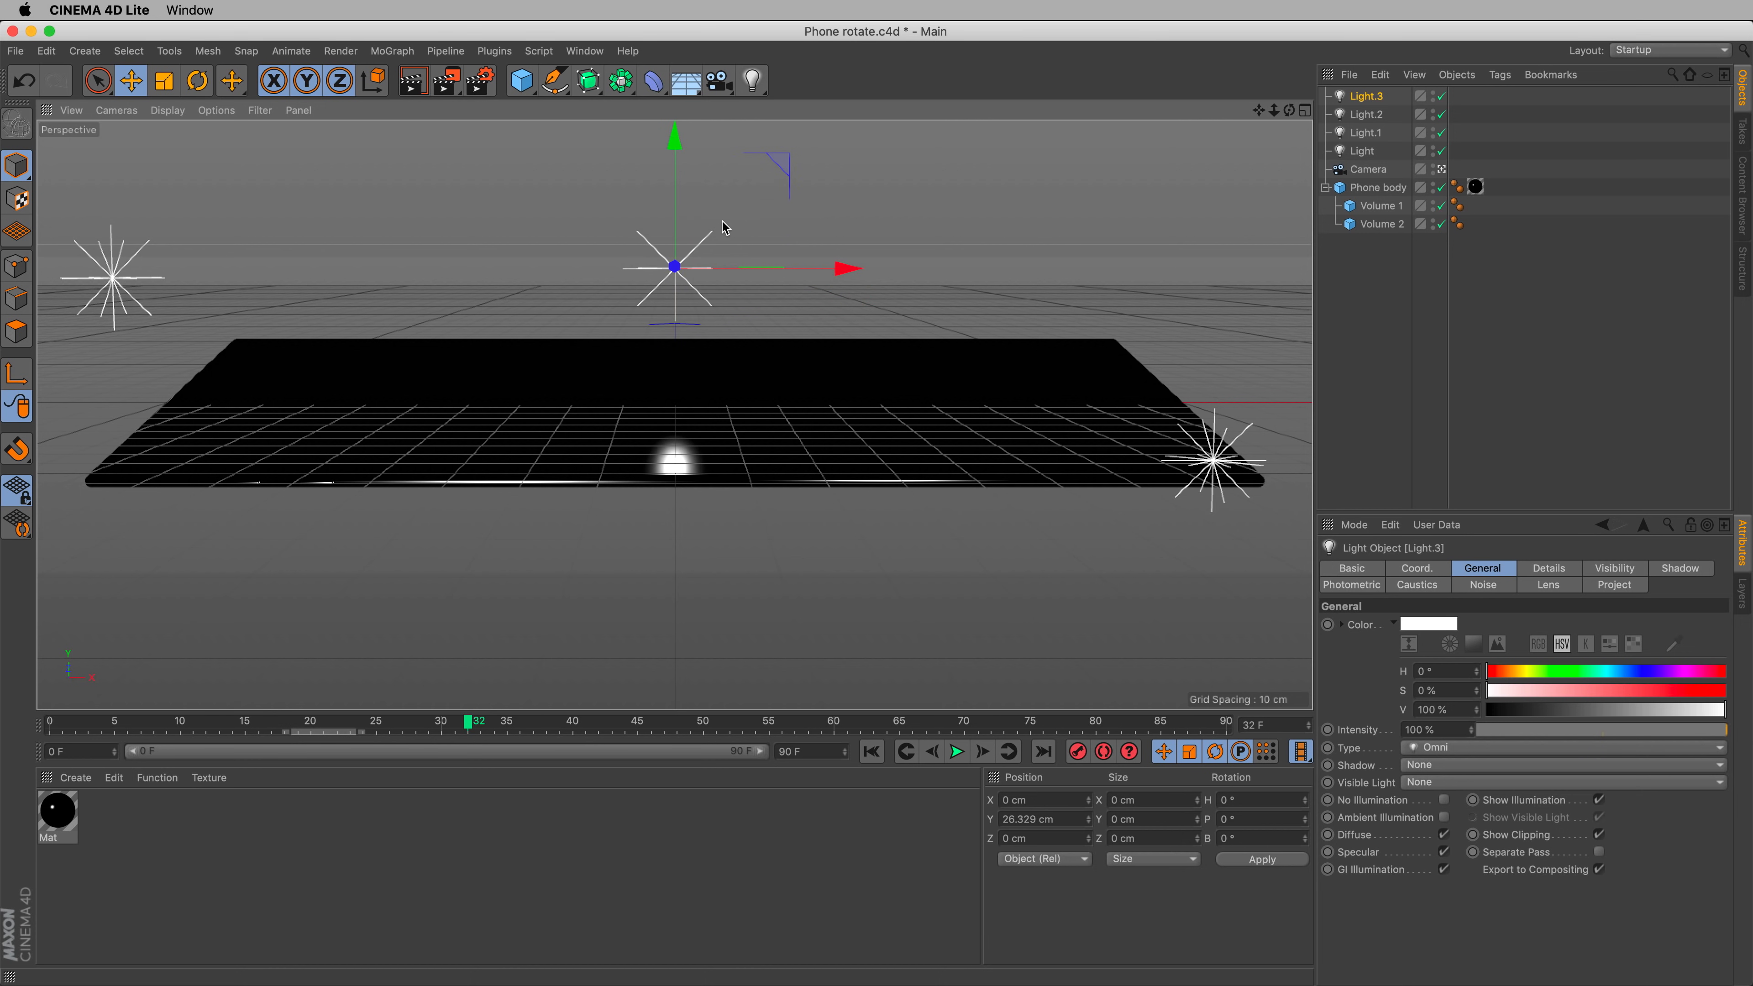
pyautogui.moveTo(662, 304); pyautogui.dragTo(1098, 271)
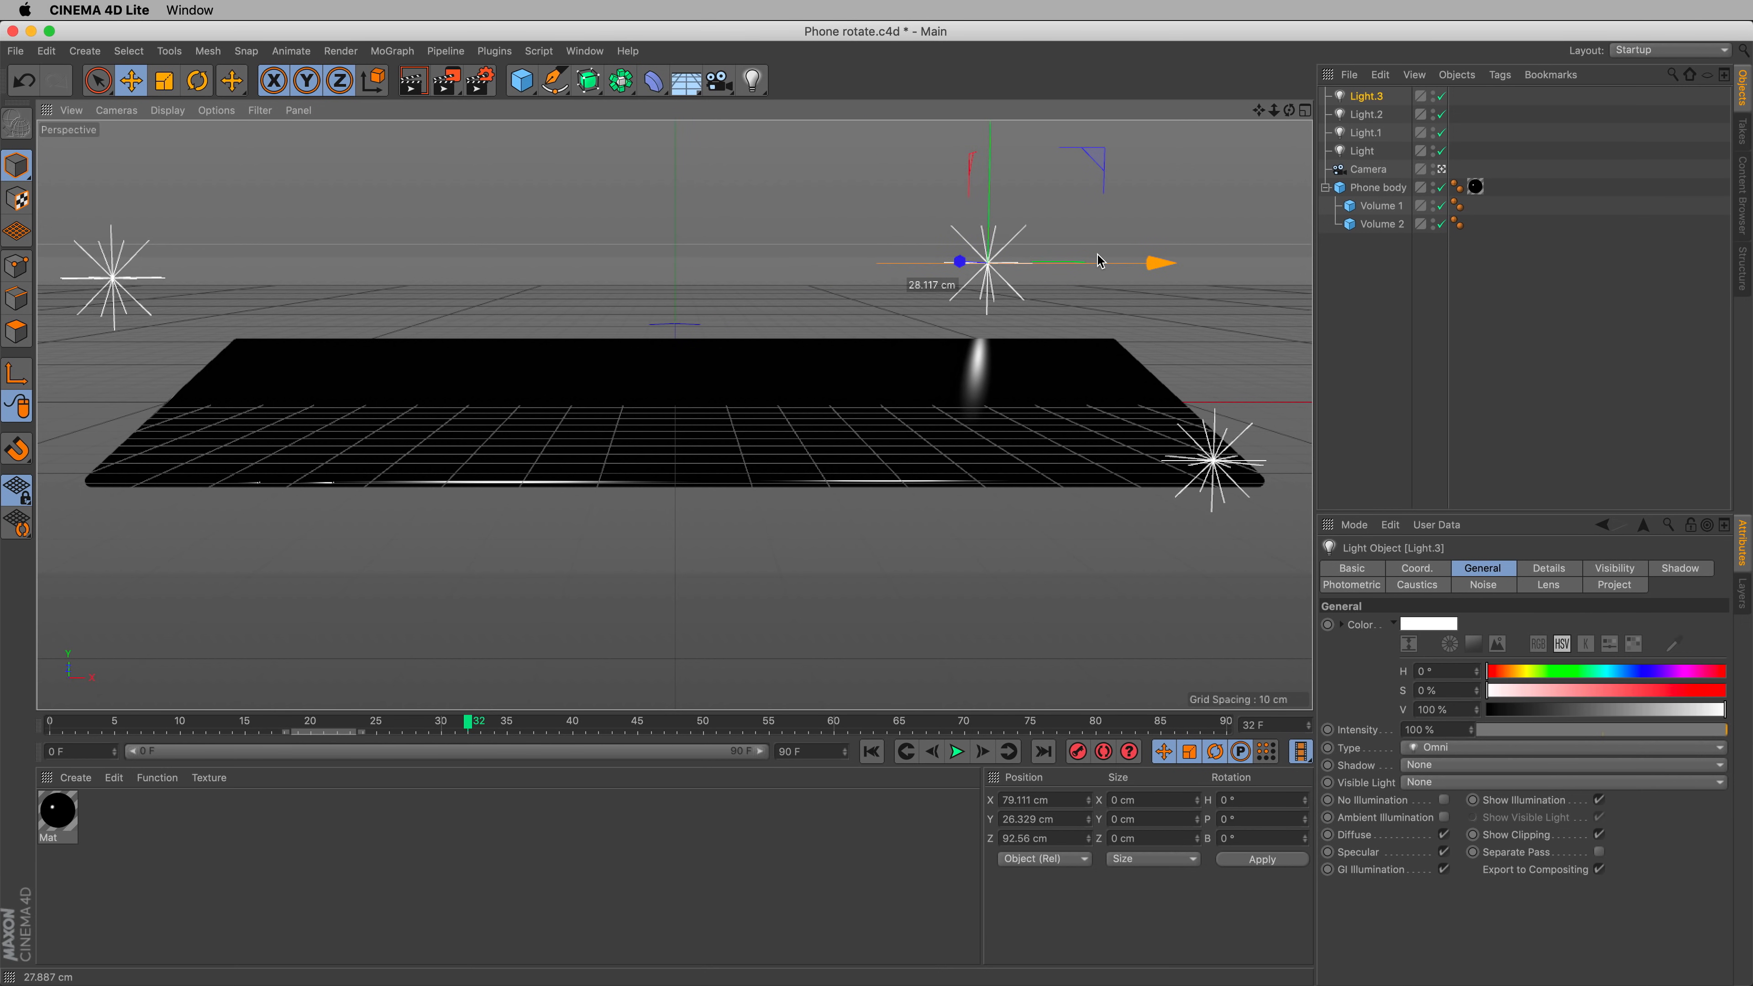
pyautogui.press('super+r')
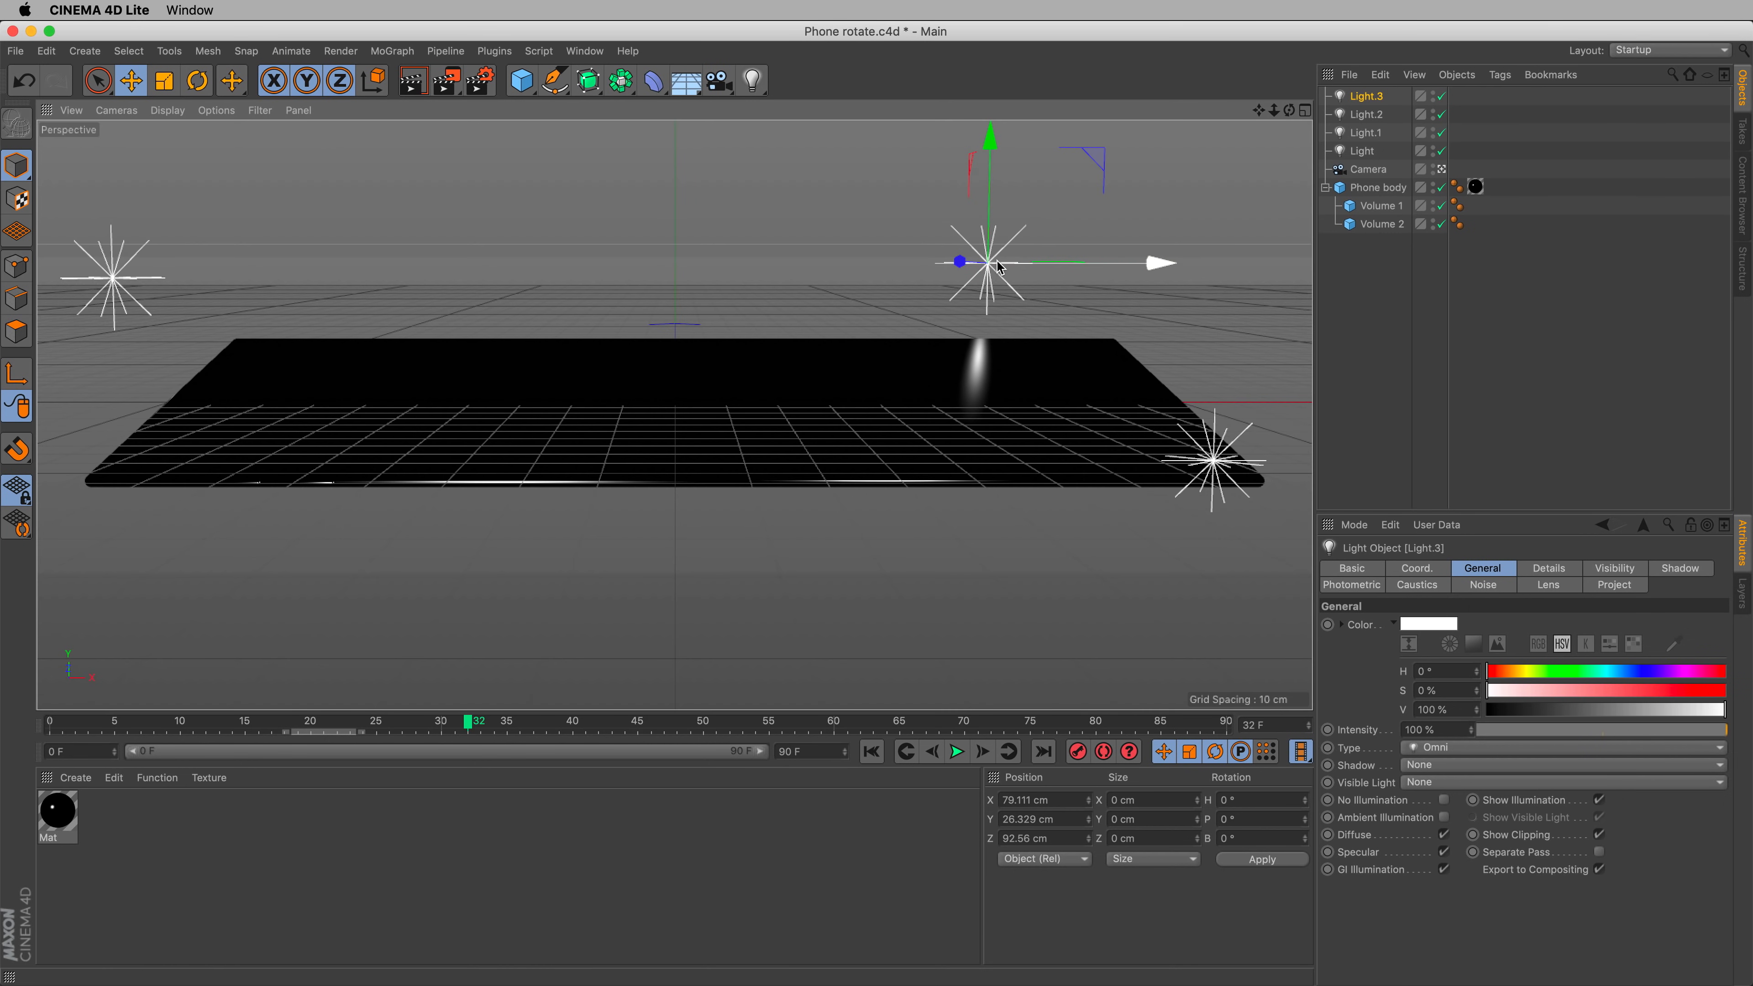
# - Move Light.3 high above and behind the phone to about Y 531, Z 468 cm and check it through the scene camera
pyautogui.moveTo(989, 218); pyautogui.dragTo(991, 1)
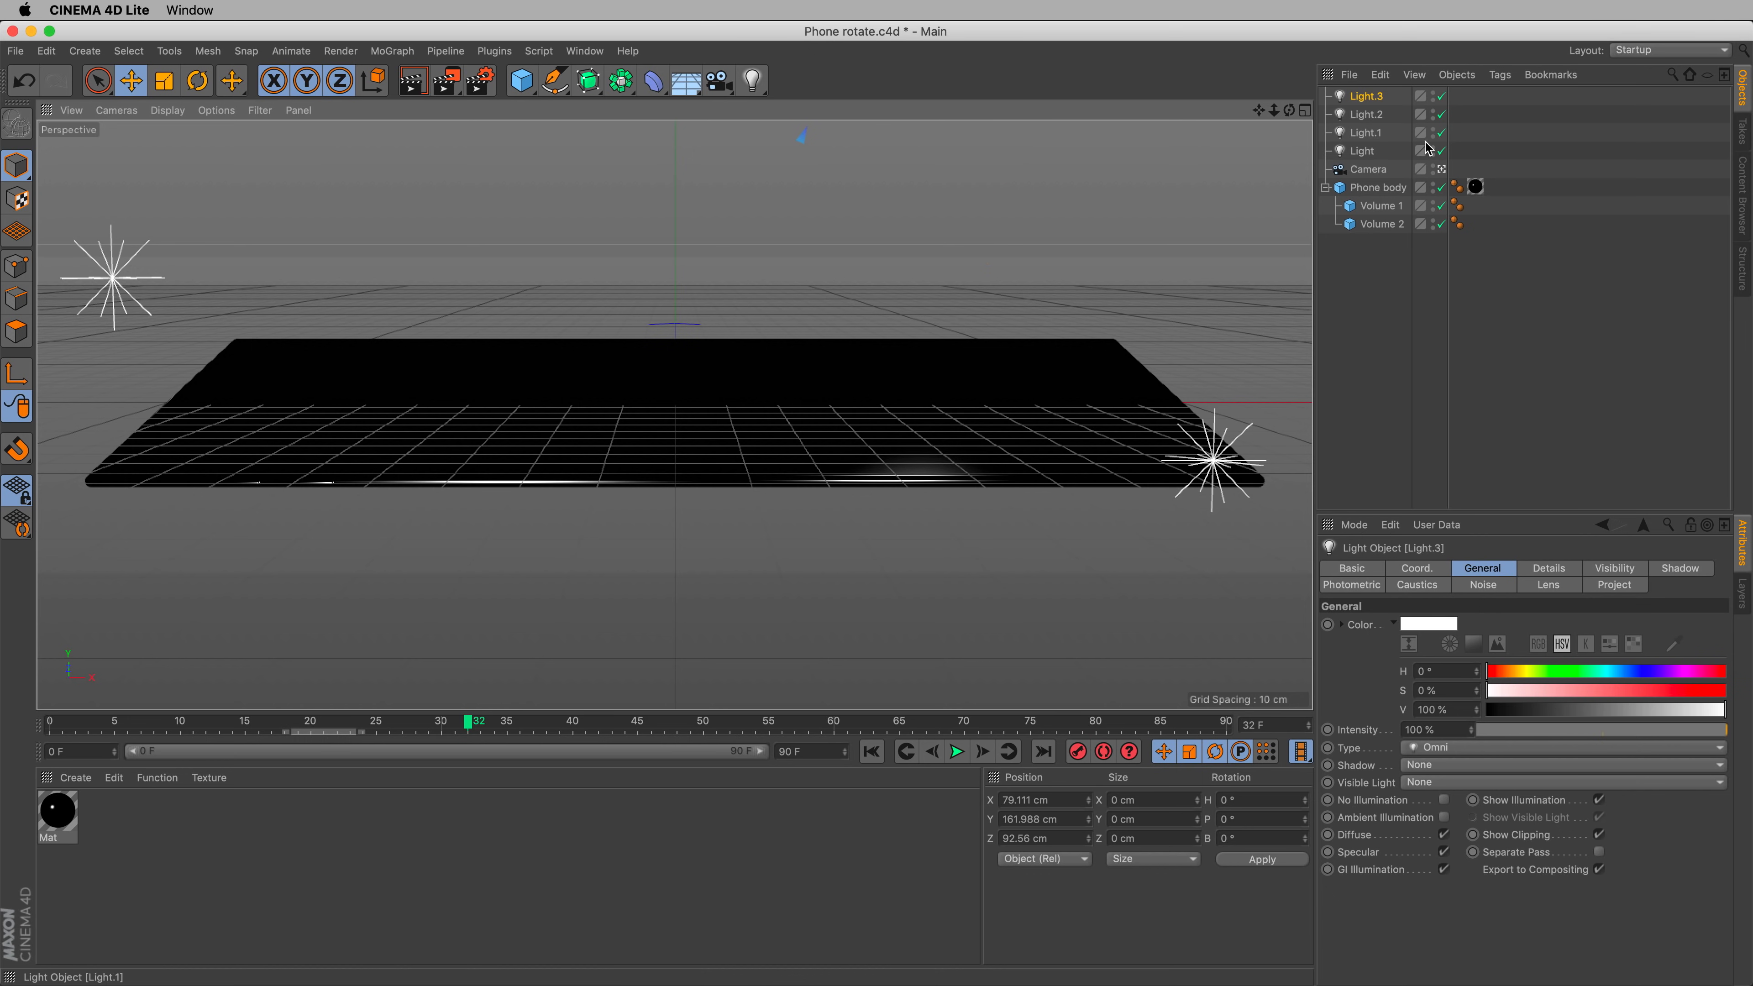
pyautogui.click(1441, 171)
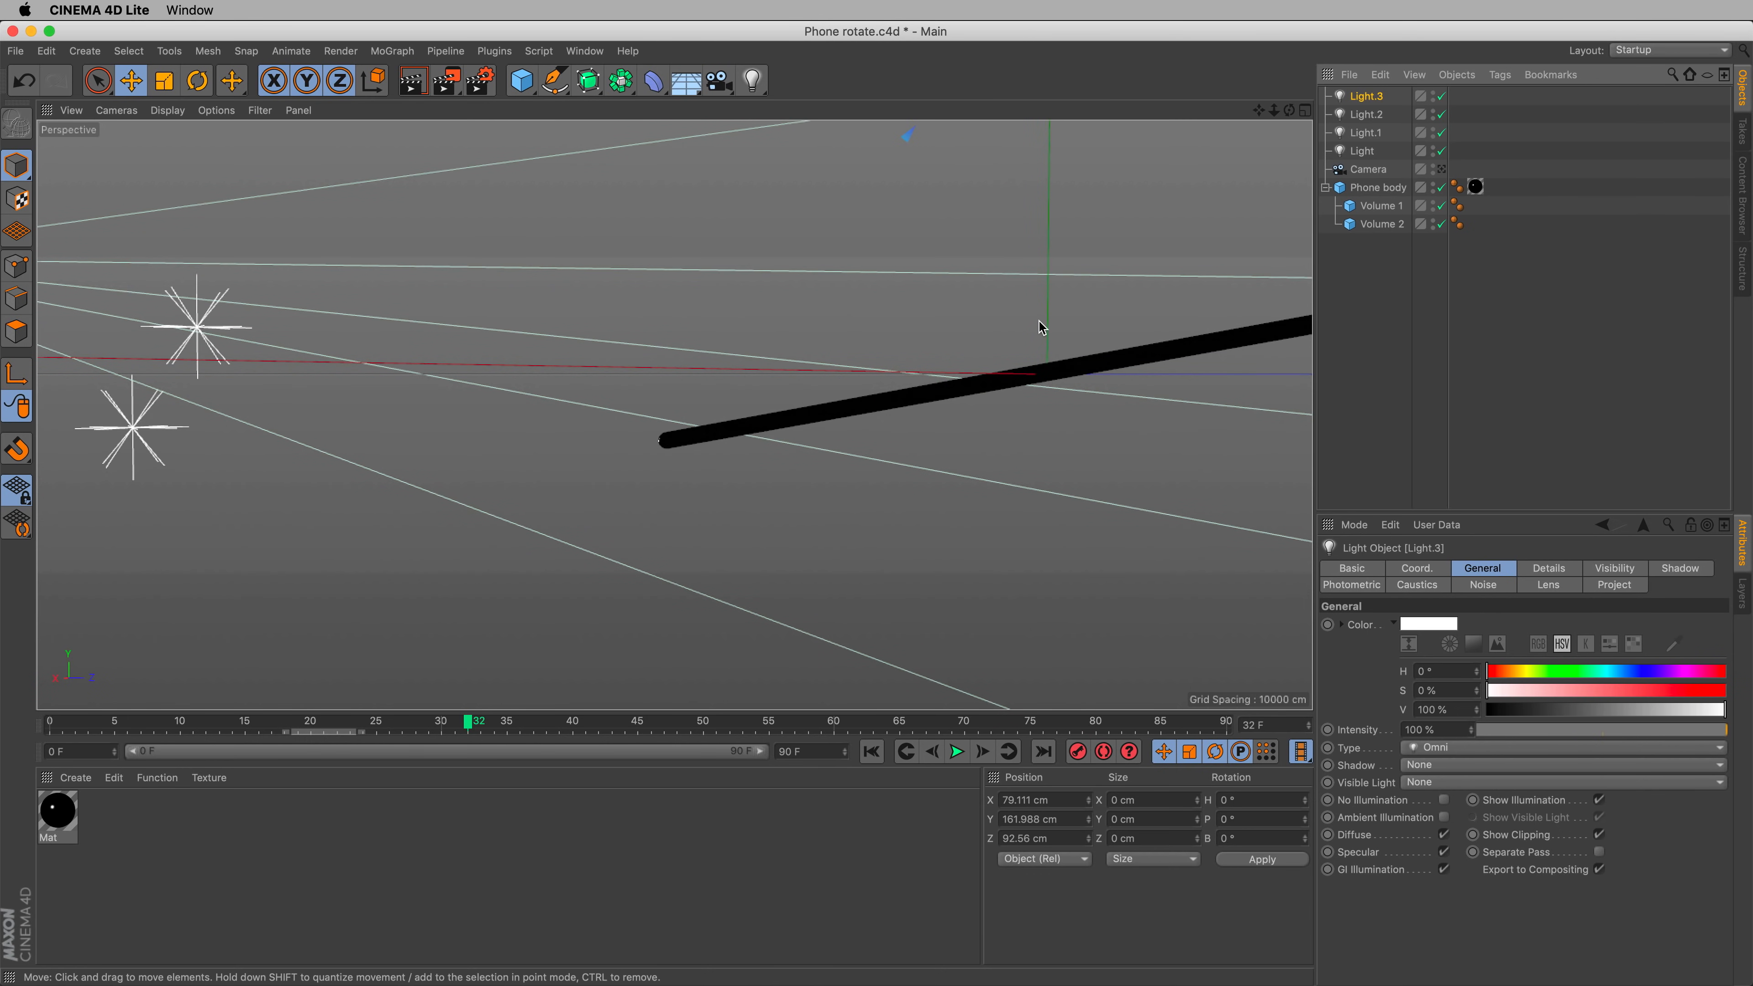
pyautogui.keyDown('alt'); pyautogui.moveTo(1039, 322); pyautogui.dragTo(685, 429, button='right'); pyautogui.keyUp('alt')
pyautogui.keyDown('alt'); pyautogui.moveTo(684, 429); pyautogui.dragTo(960, 236); pyautogui.keyUp('alt')
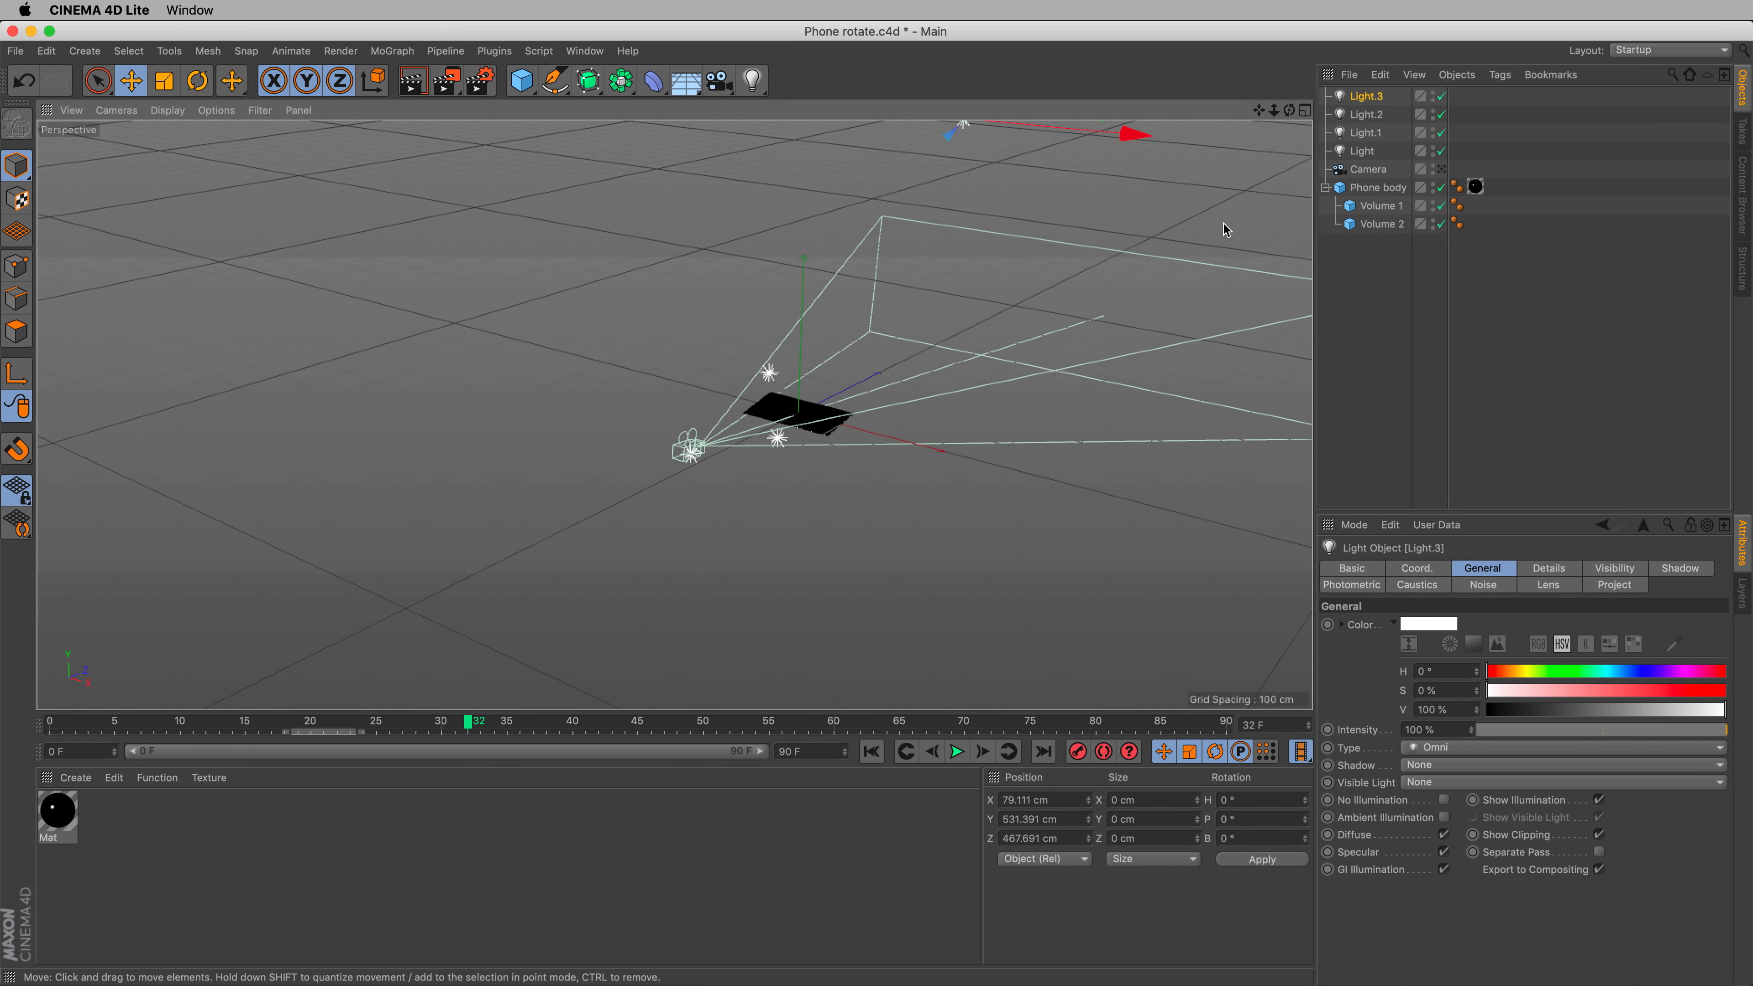
pyautogui.click(1441, 170)
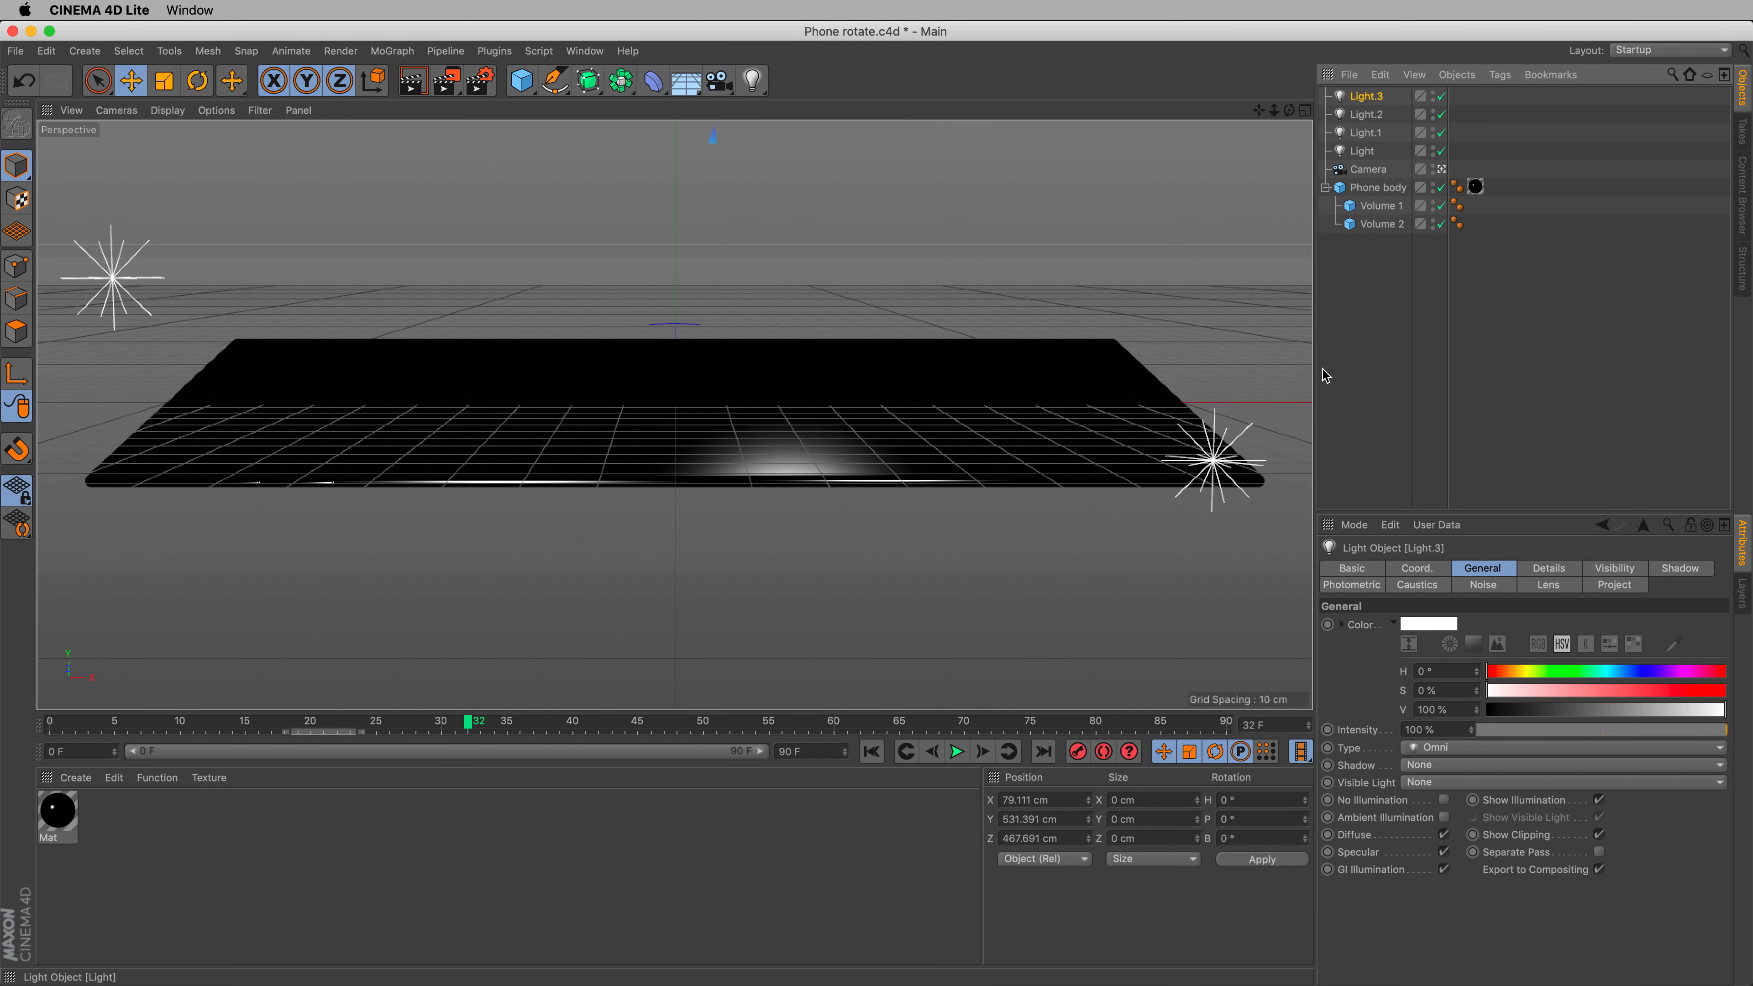
# - Leave the scene camera and reposition Light.3 to about X 238, Y 172 cm
pyautogui.click(1442, 171)
pyautogui.scroll(5, 973, 331)
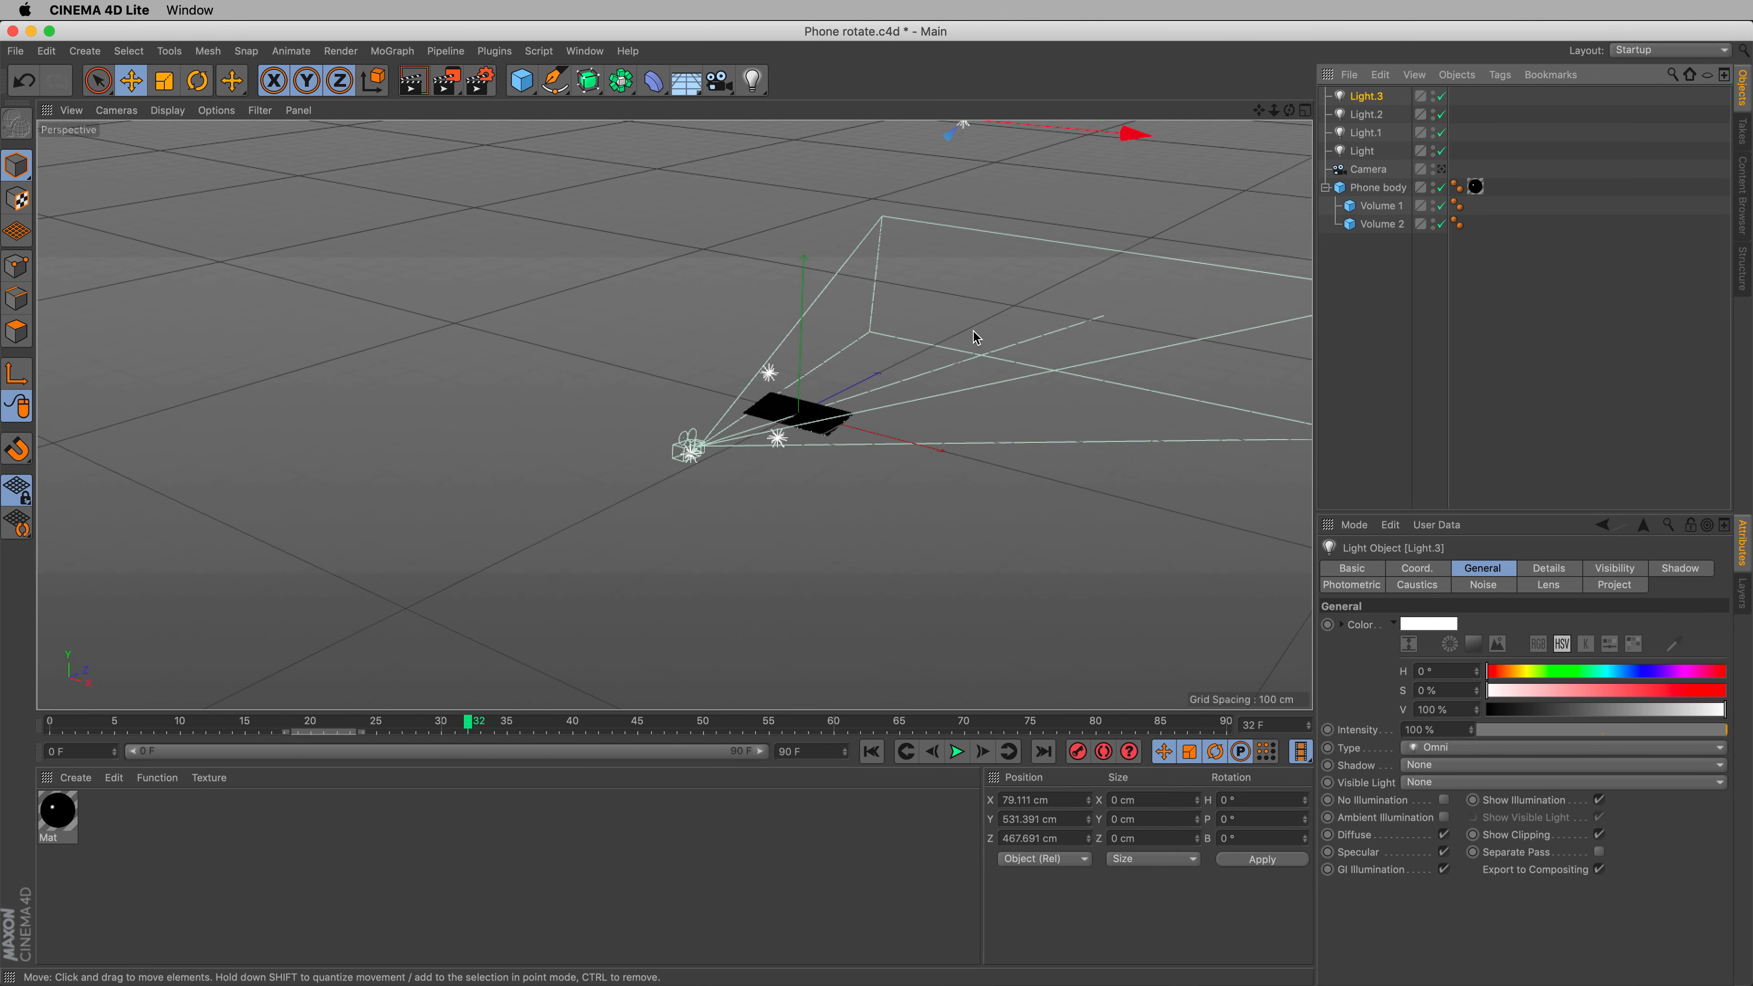
pyautogui.scroll(-3, 953, 354)
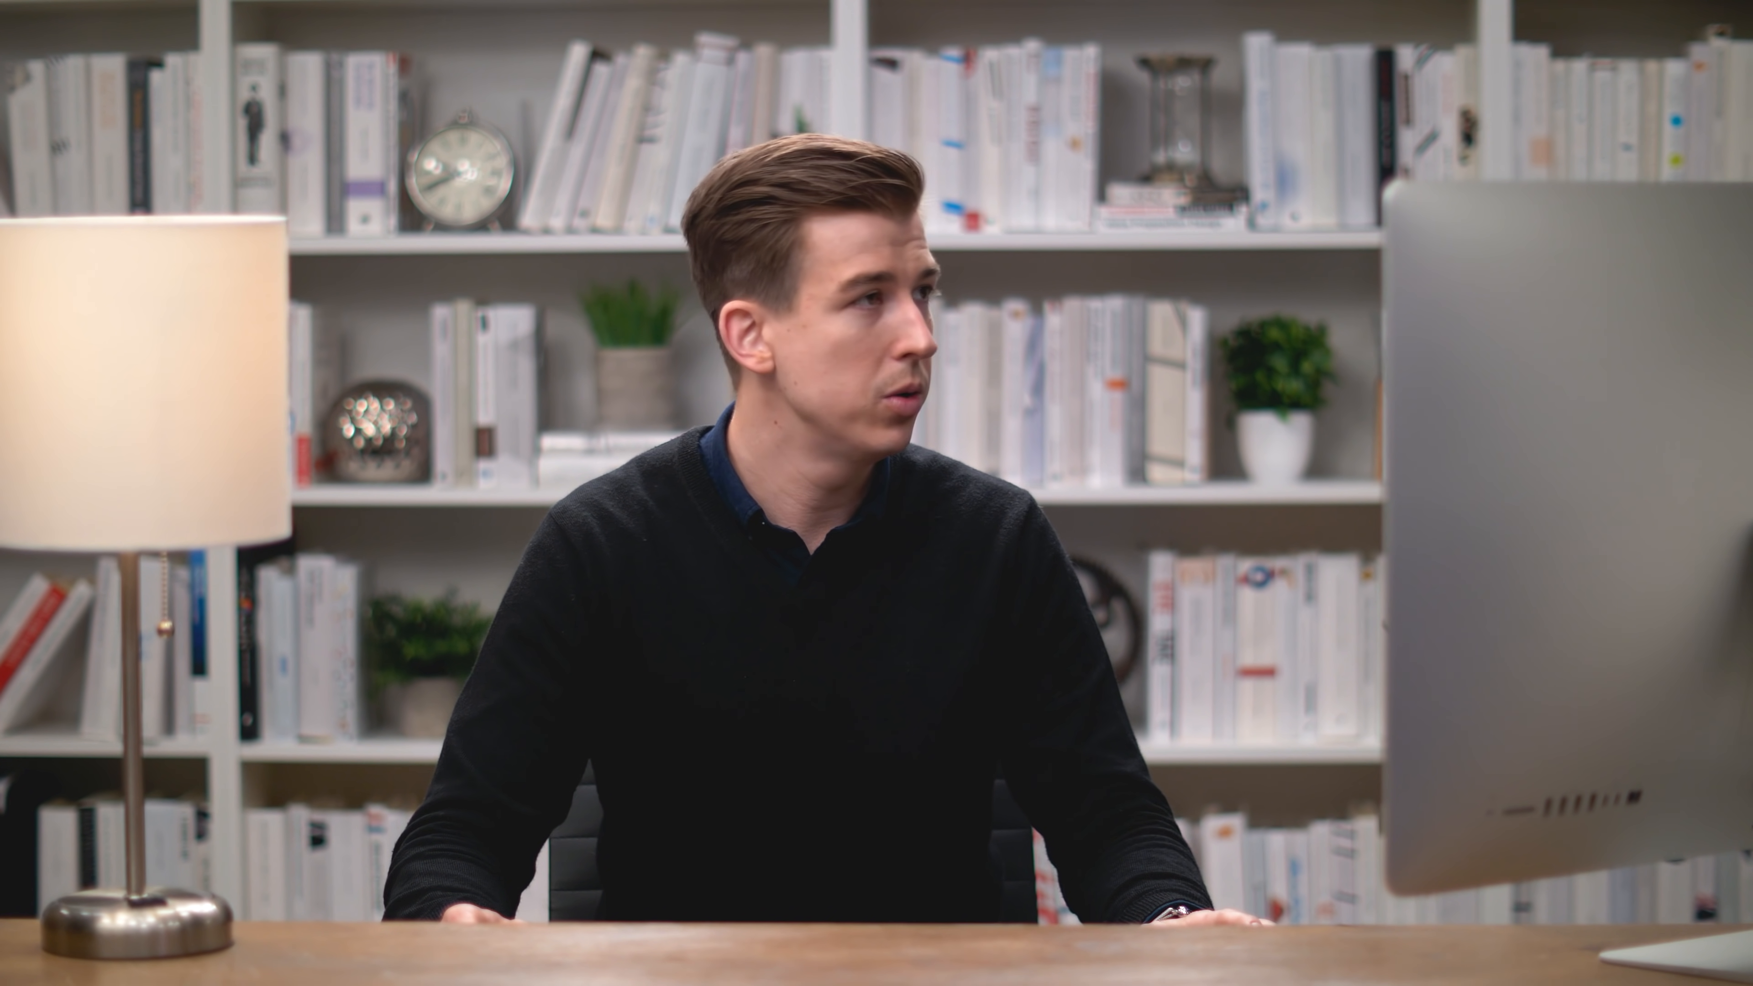
# - Arrange the viewport as two stacked views and make the lower one a perspective view through the scene camera
pyautogui.click(298, 110)
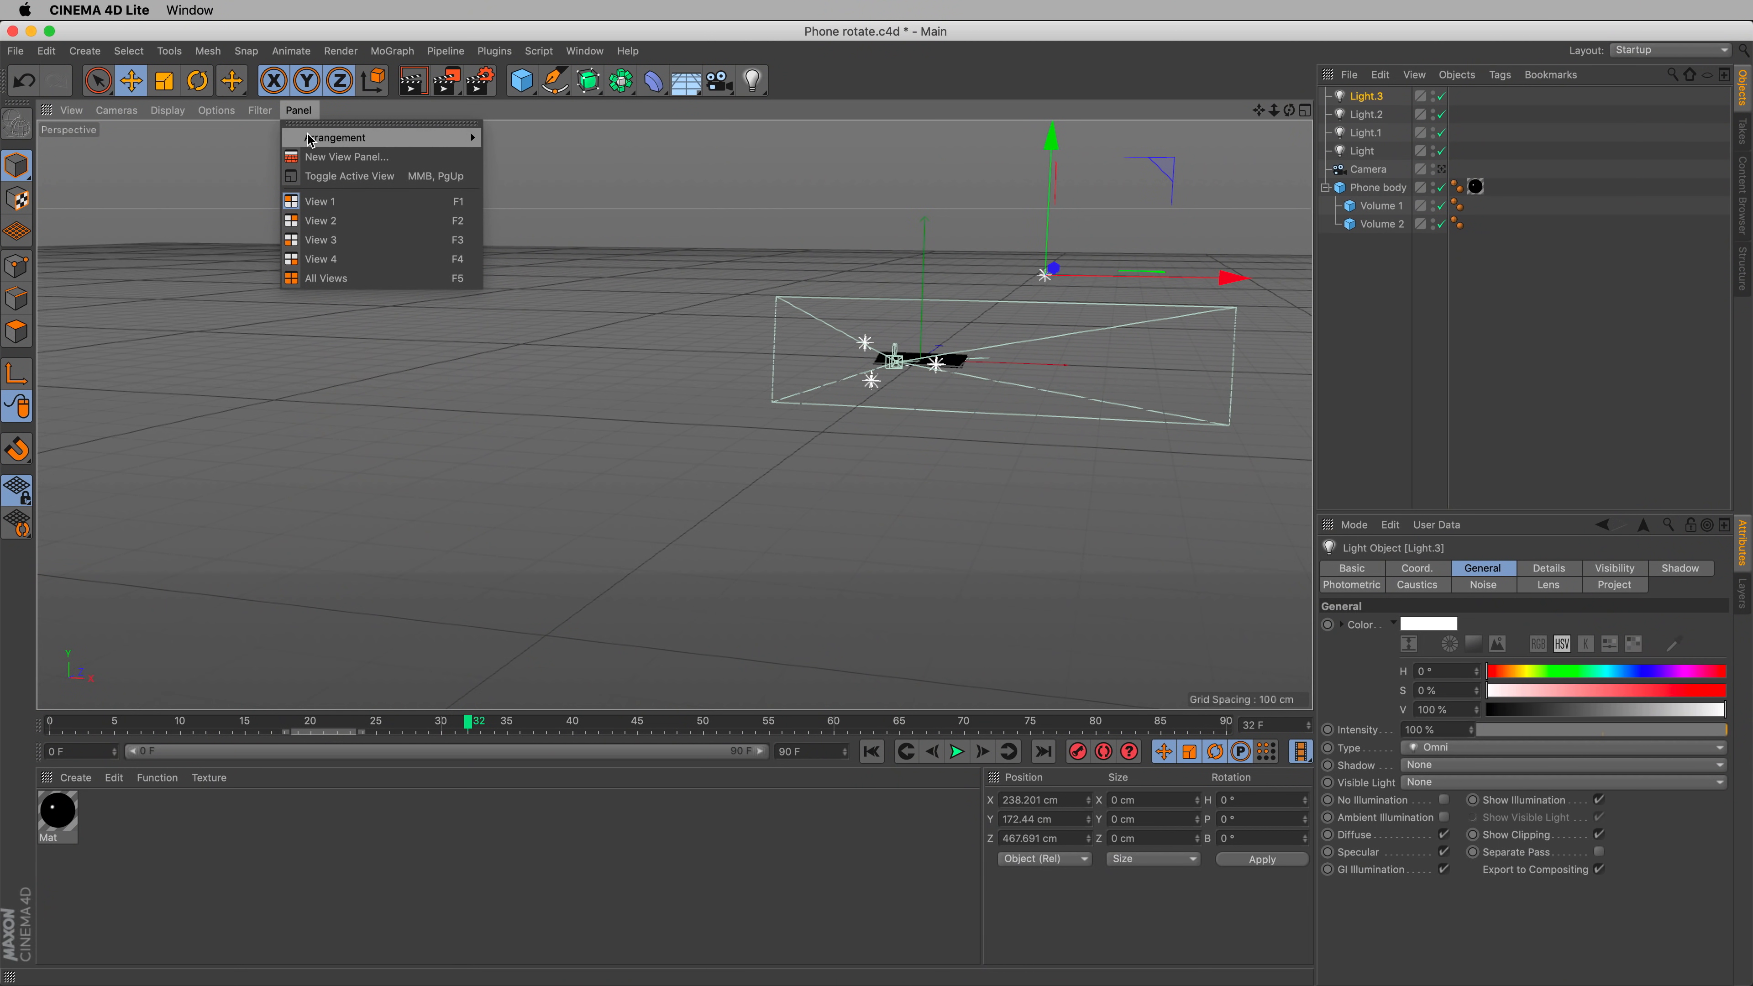
pyautogui.moveTo(310, 141)
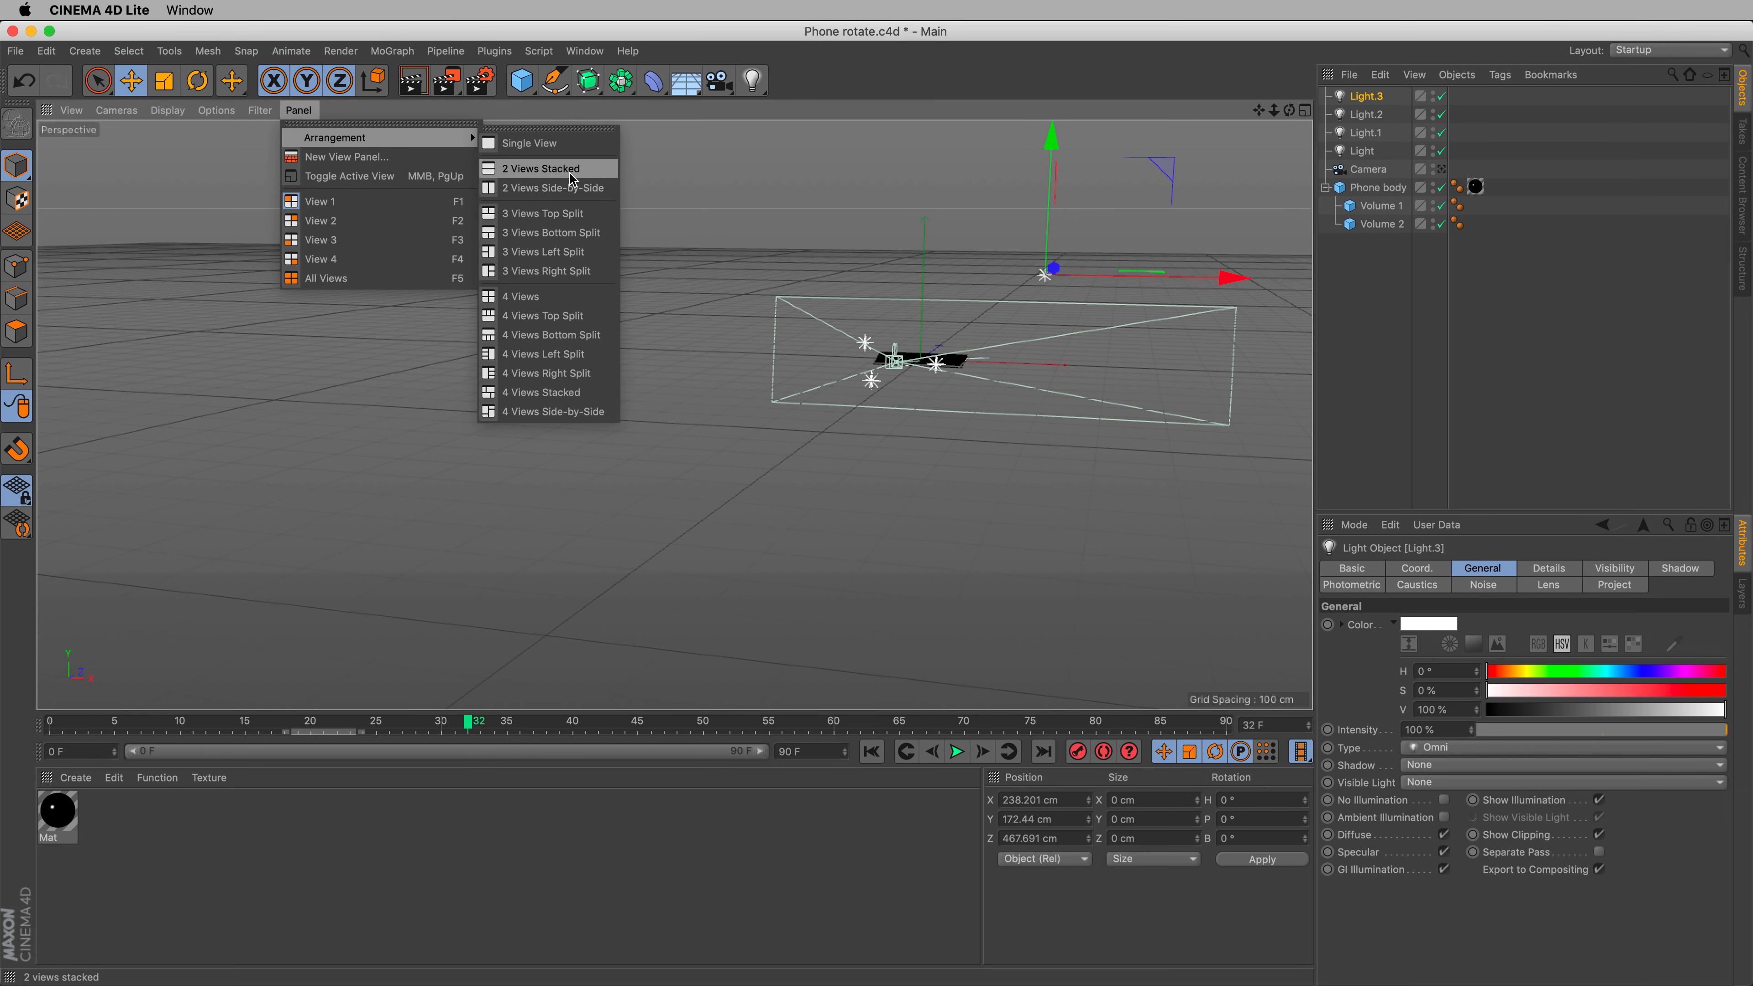
pyautogui.click(540, 168)
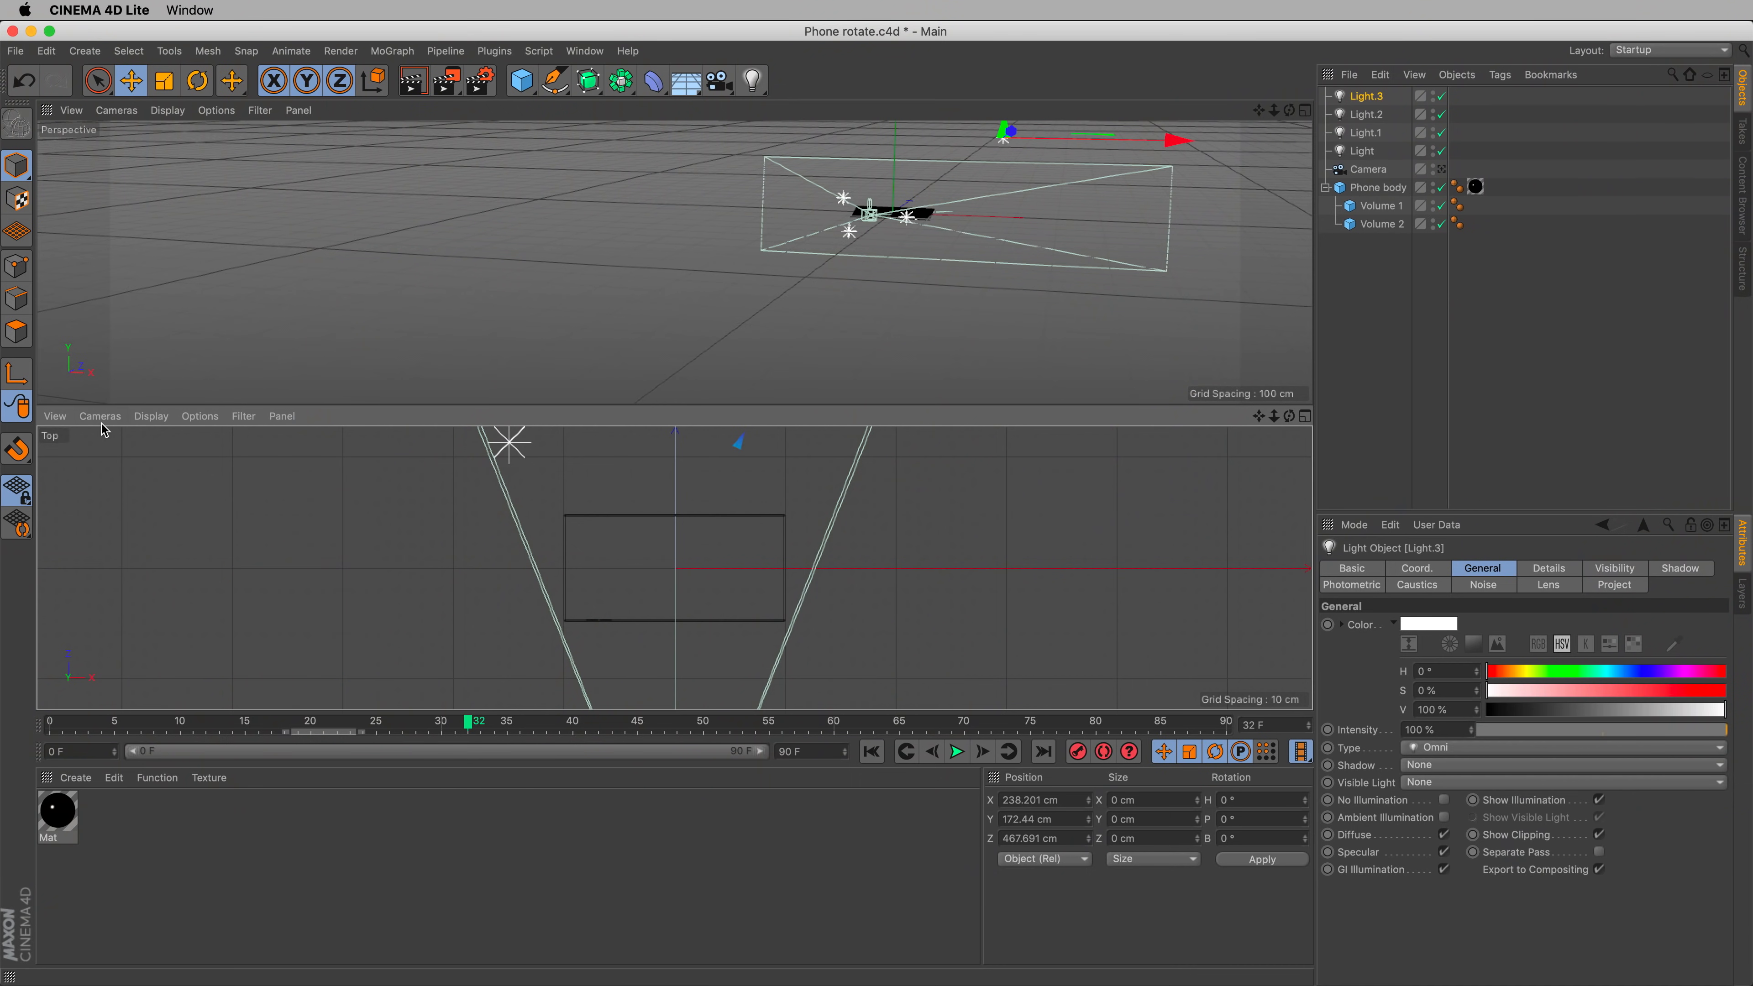
pyautogui.click(102, 430)
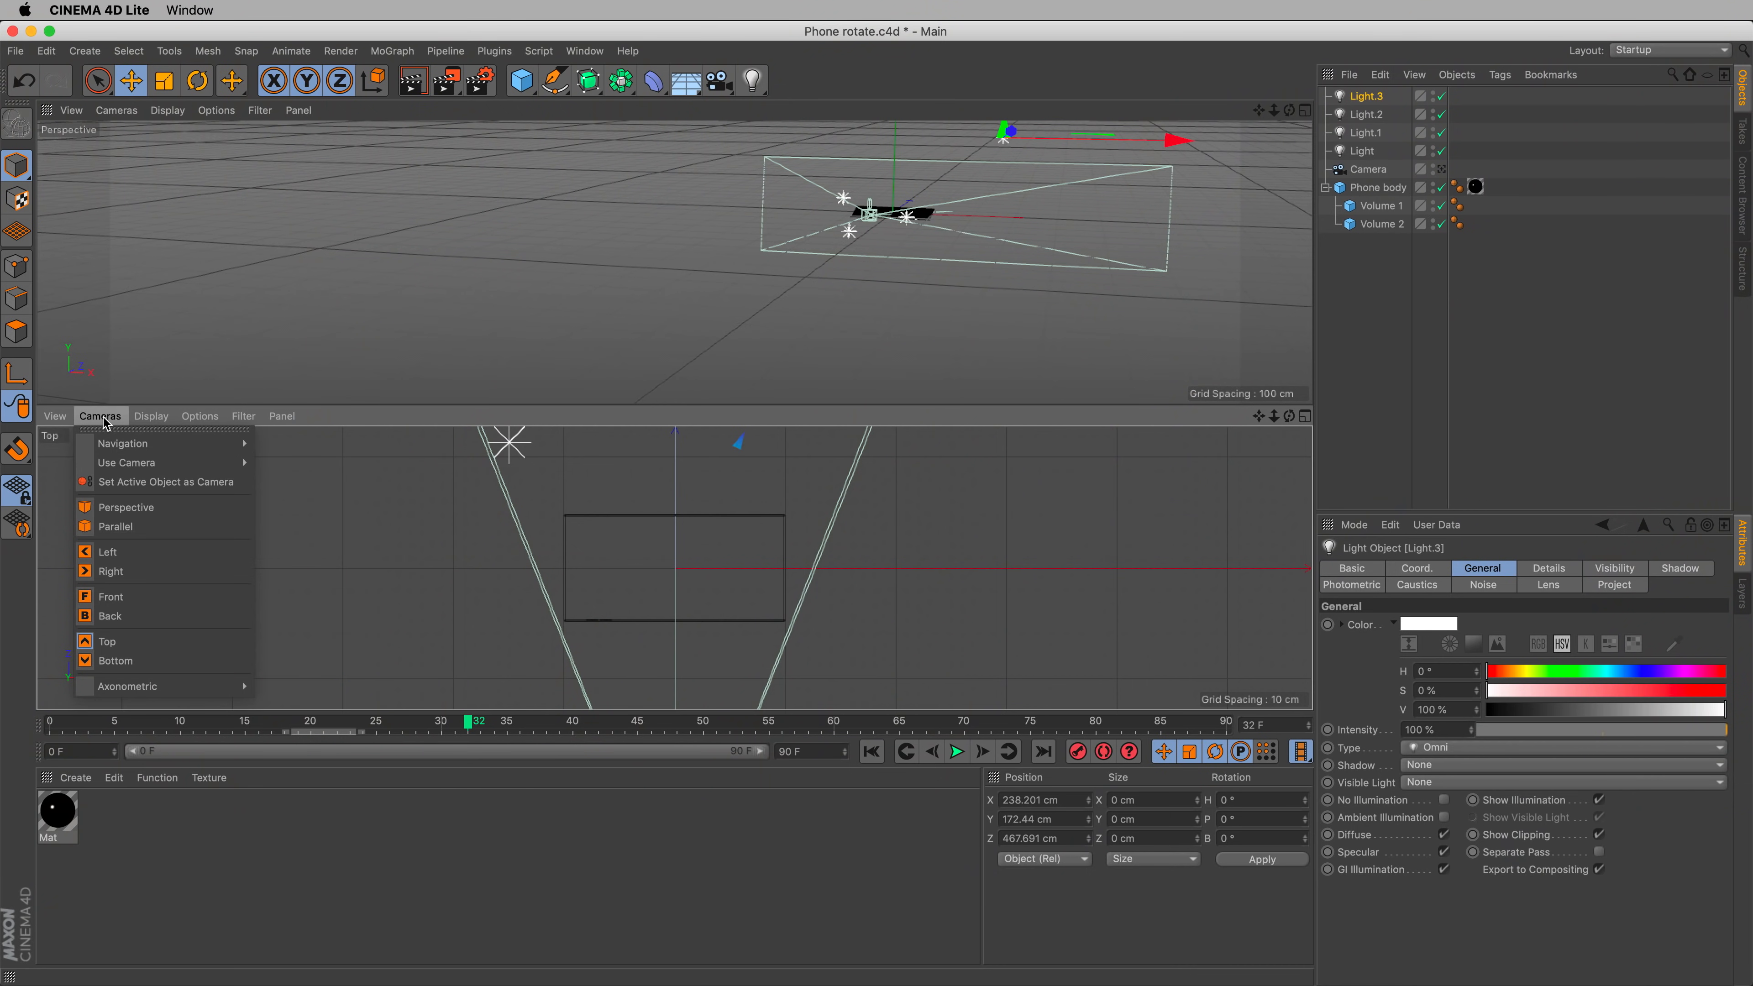
pyautogui.click(115, 501)
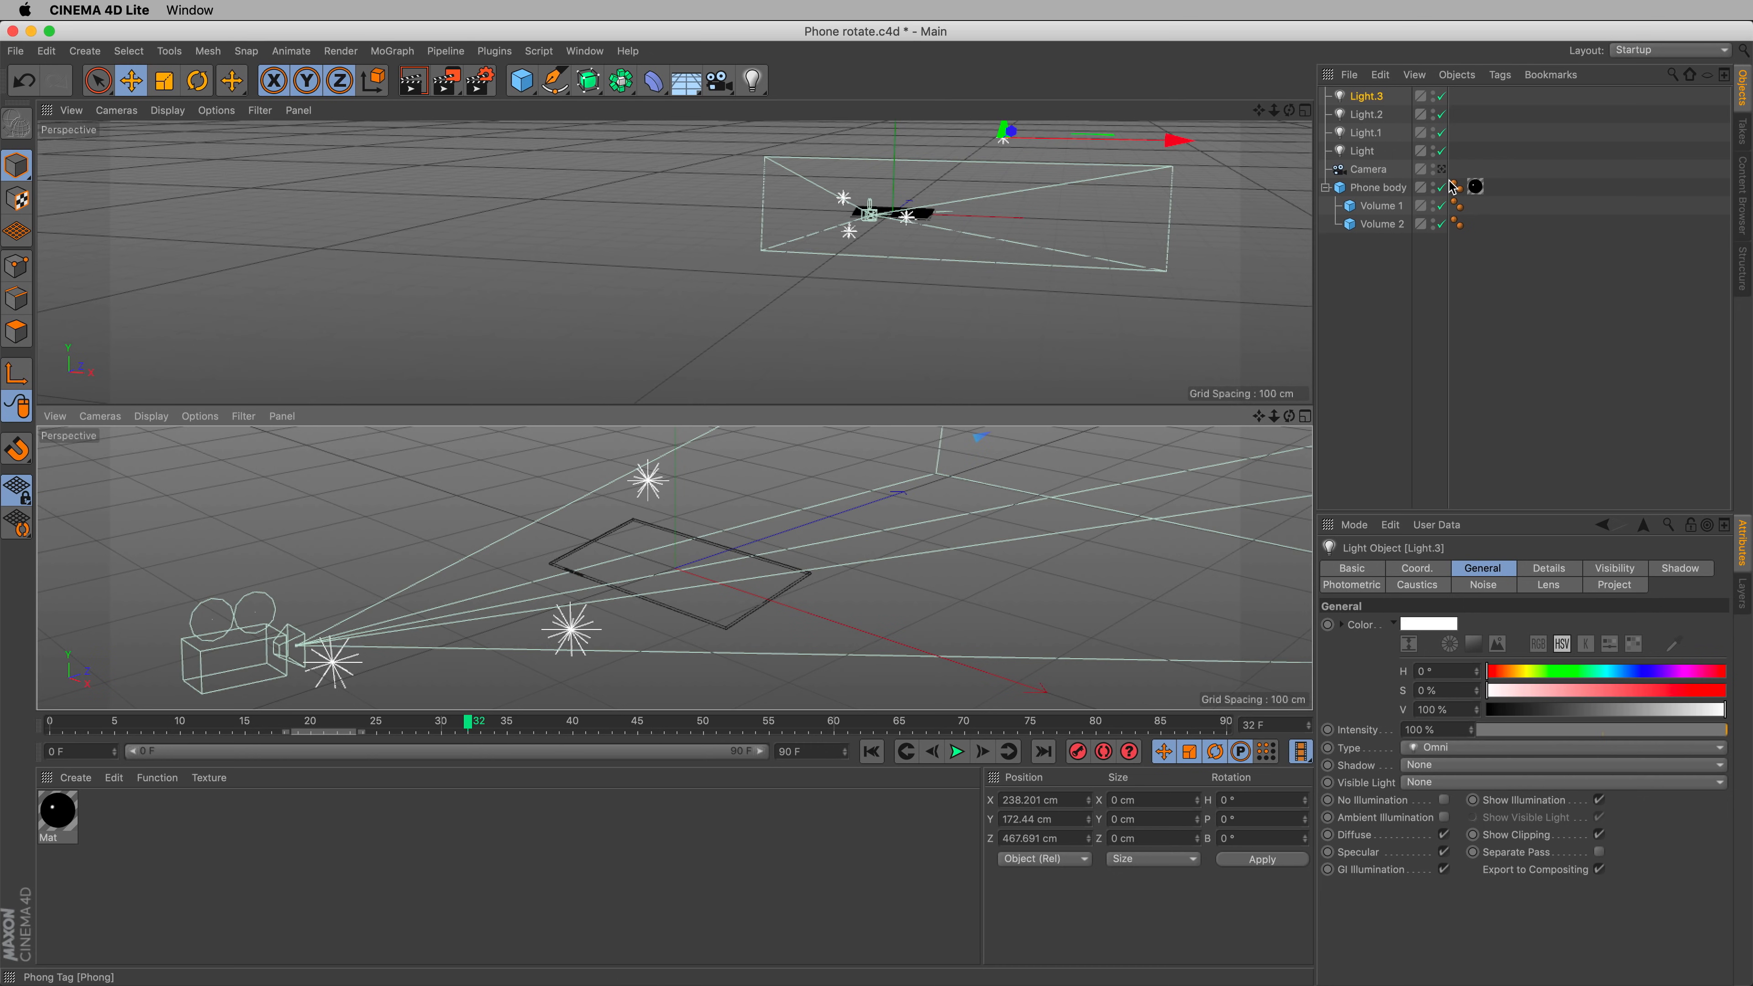
pyautogui.click(1442, 170)
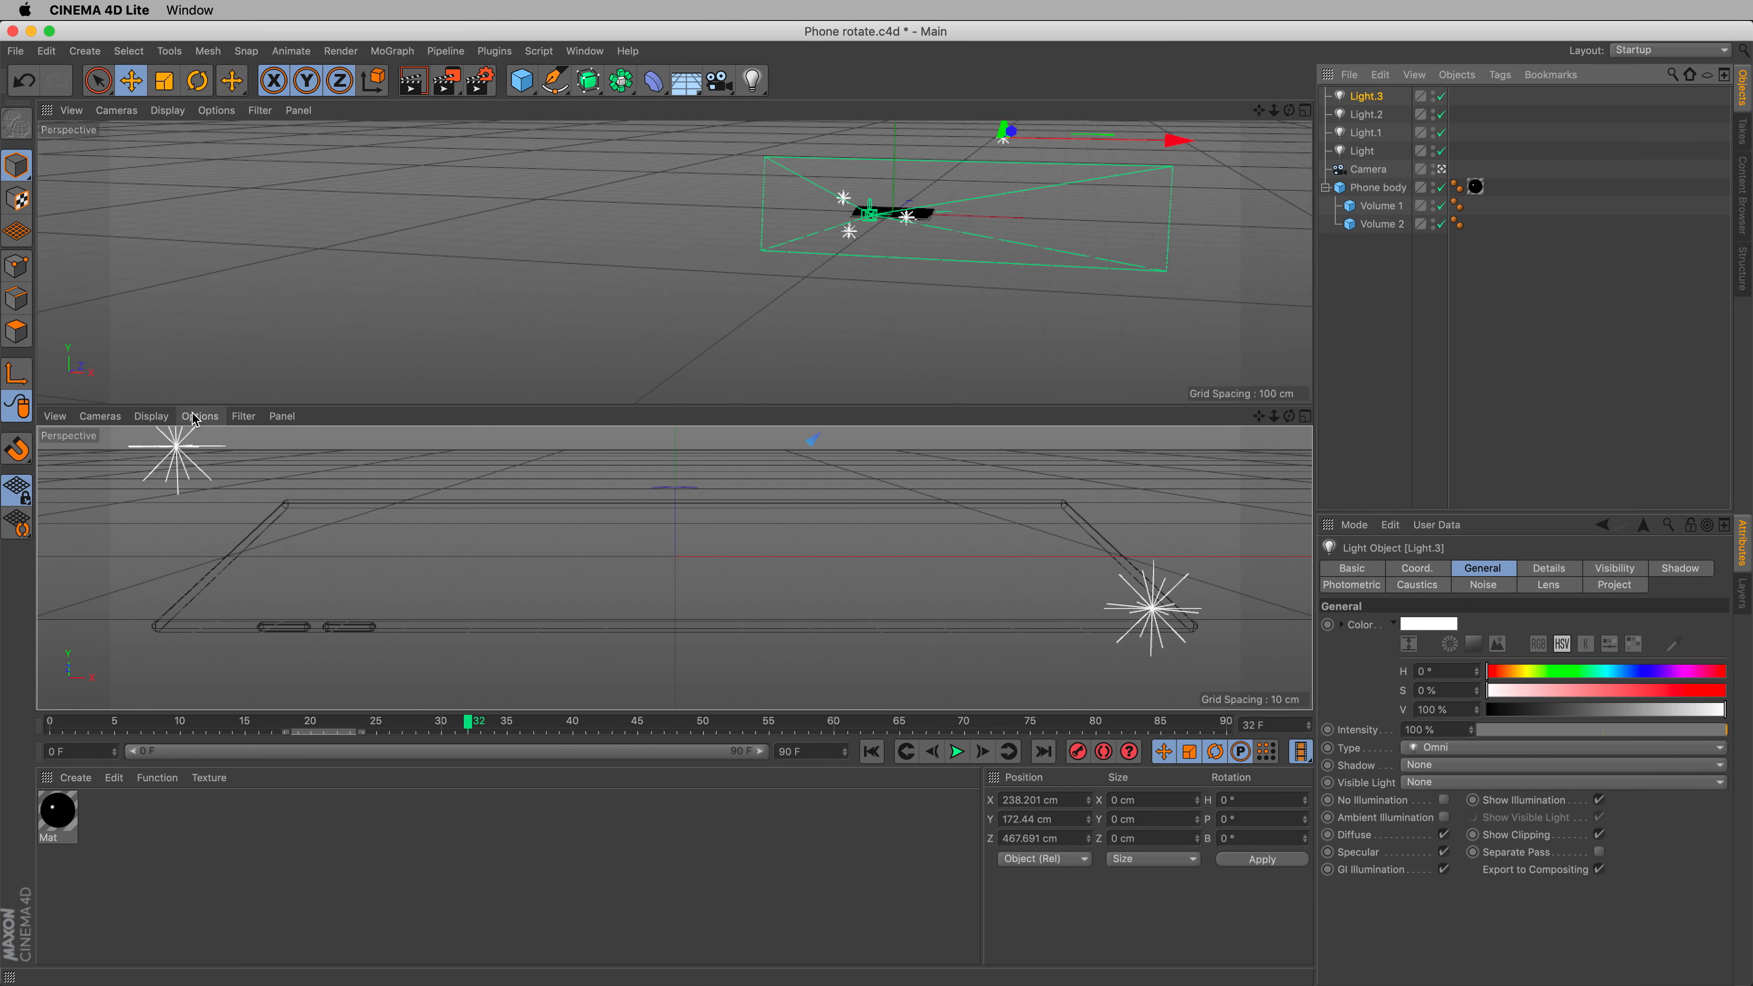
# - Display the lower perspective view with Gouraud Shading
pyautogui.click(148, 417)
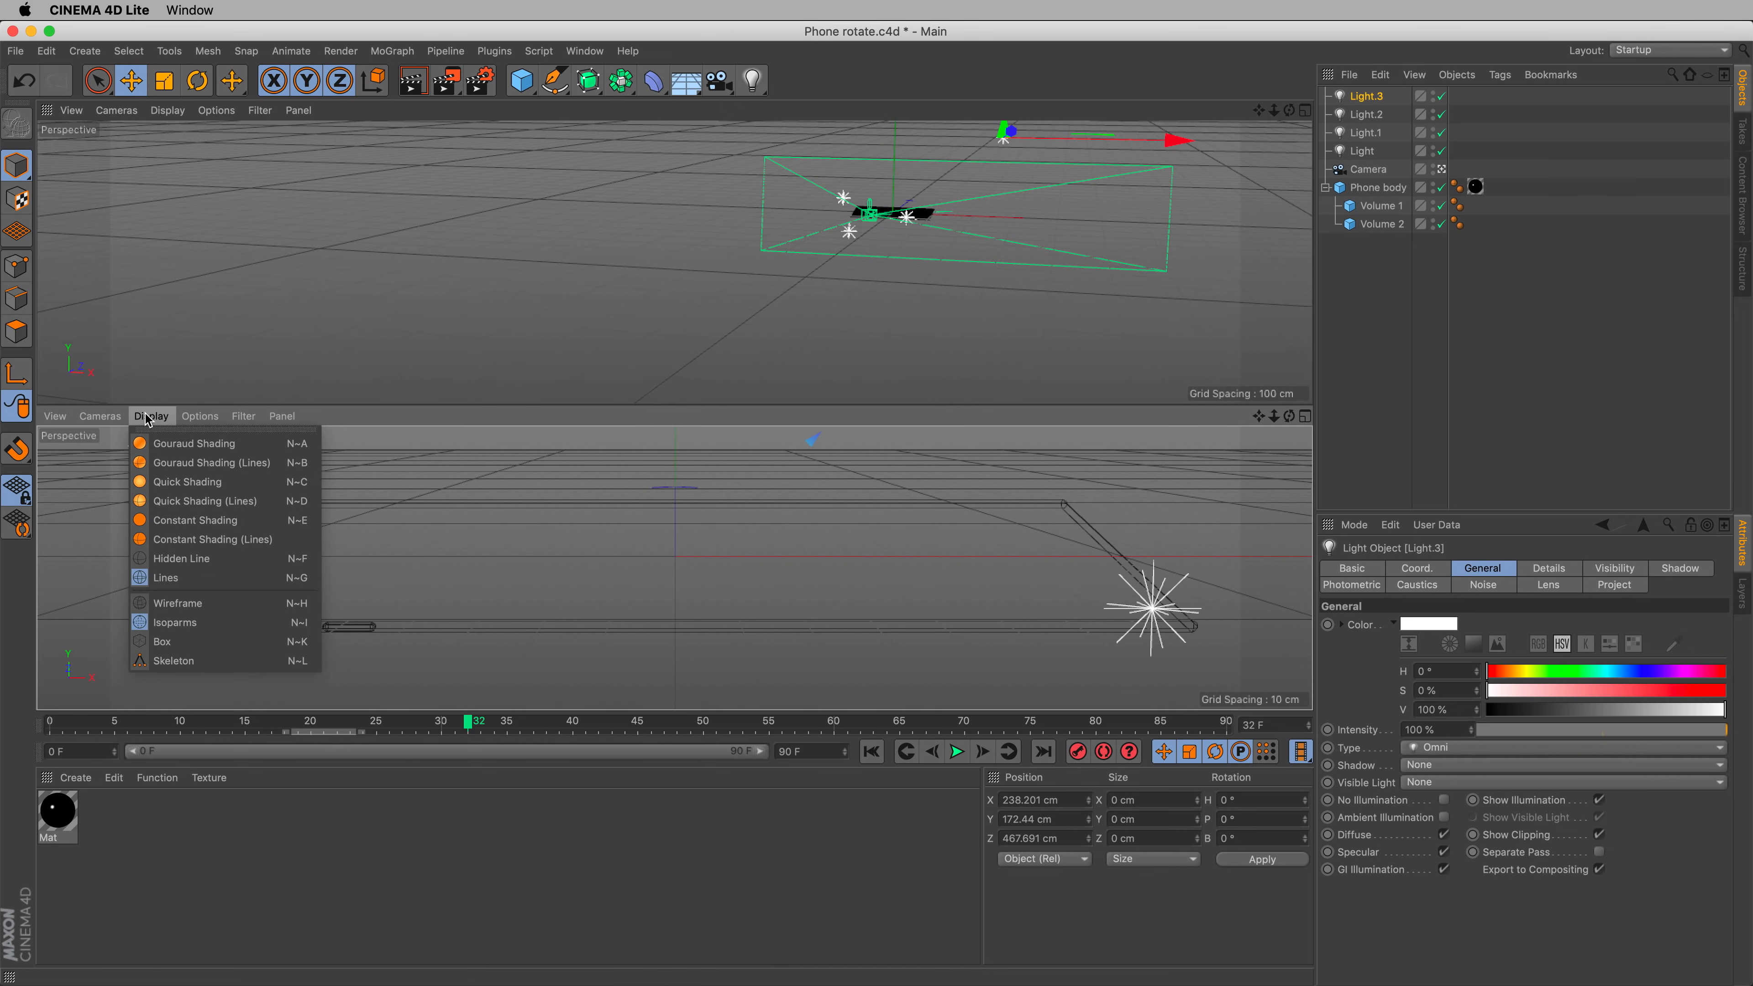
pyautogui.click(195, 445)
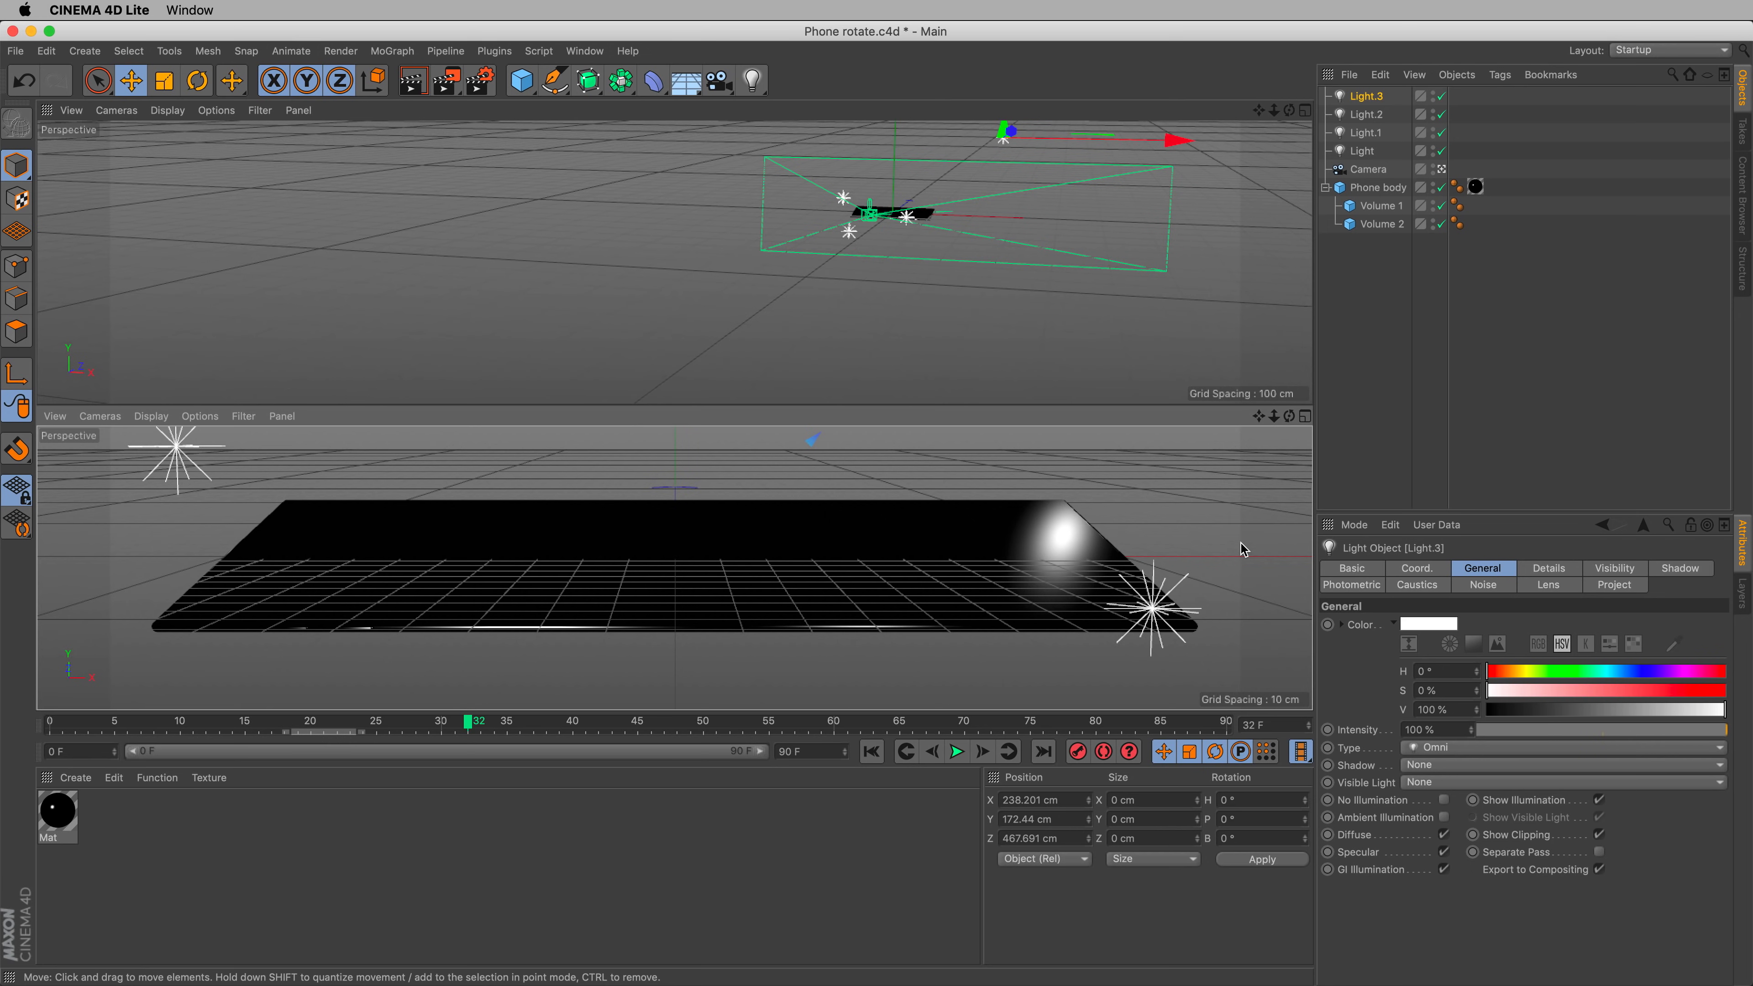
# - Move Light.3 far behind and above the phone to about X 265, Y 2594, Z 2498 cm
pyautogui.click(1247, 184)
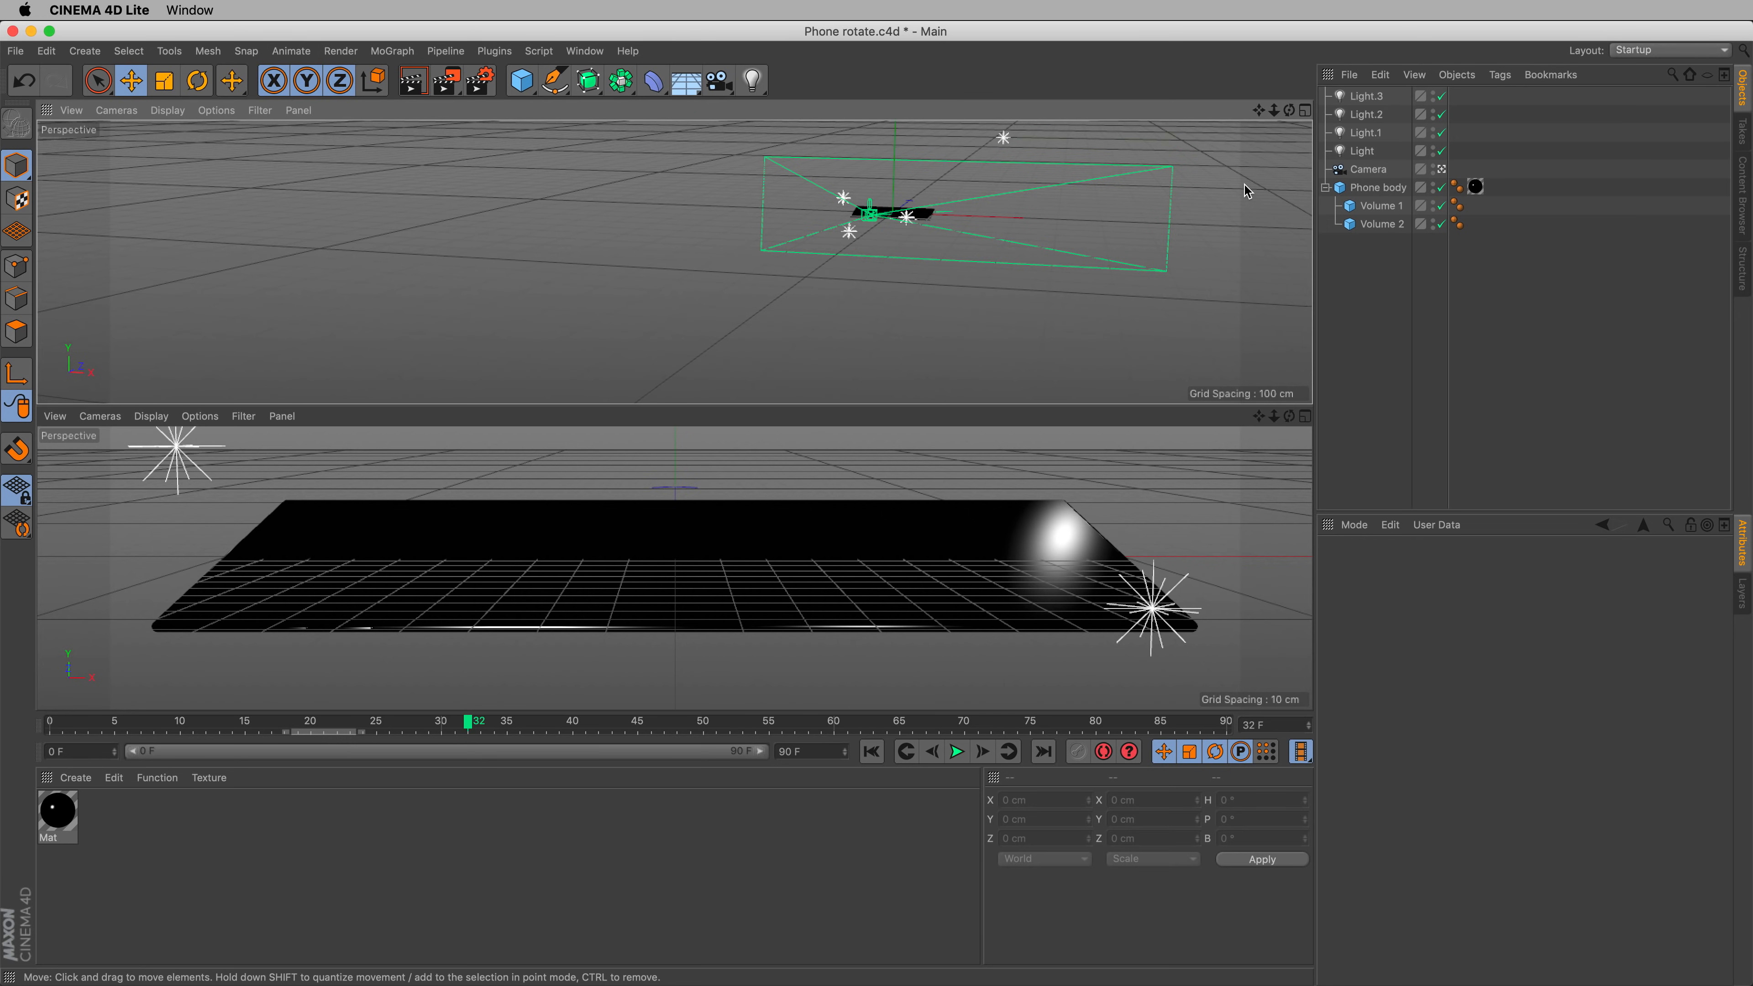
pyautogui.keyDown('alt'); pyautogui.moveTo(1246, 186); pyautogui.dragTo(1098, 373, button='middle'); pyautogui.keyUp('alt')
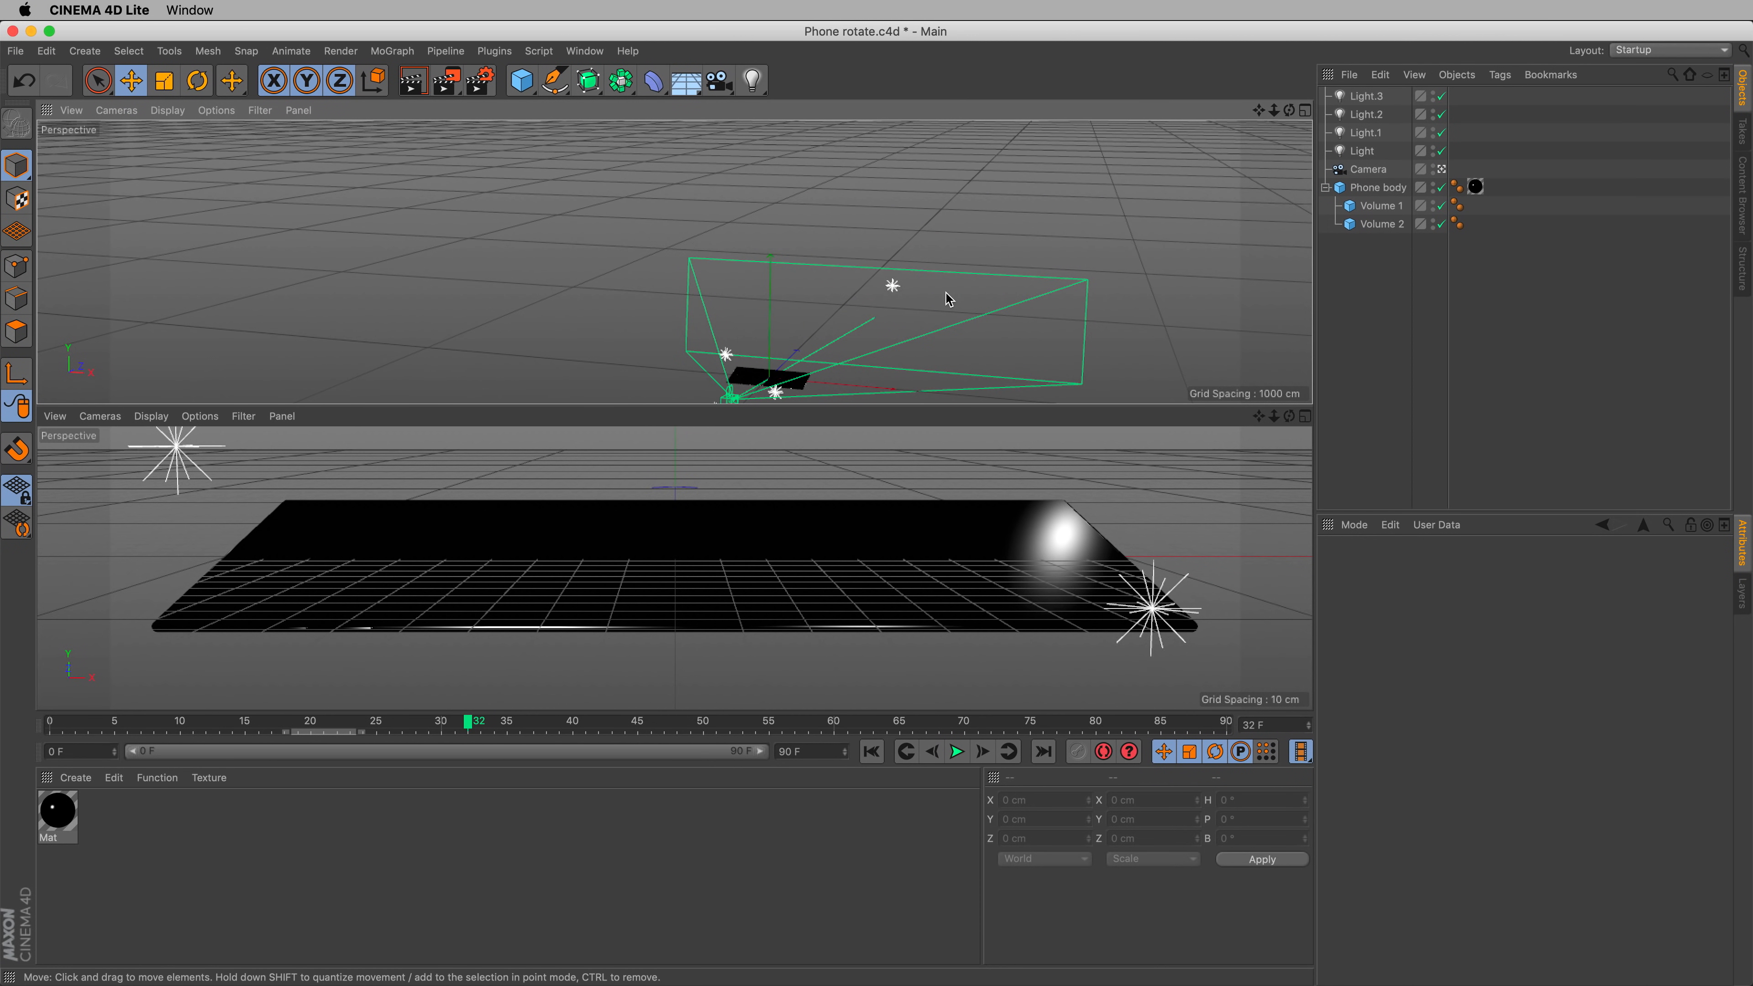
pyautogui.click(895, 288)
pyautogui.moveTo(895, 288); pyautogui.dragTo(1043, 126)
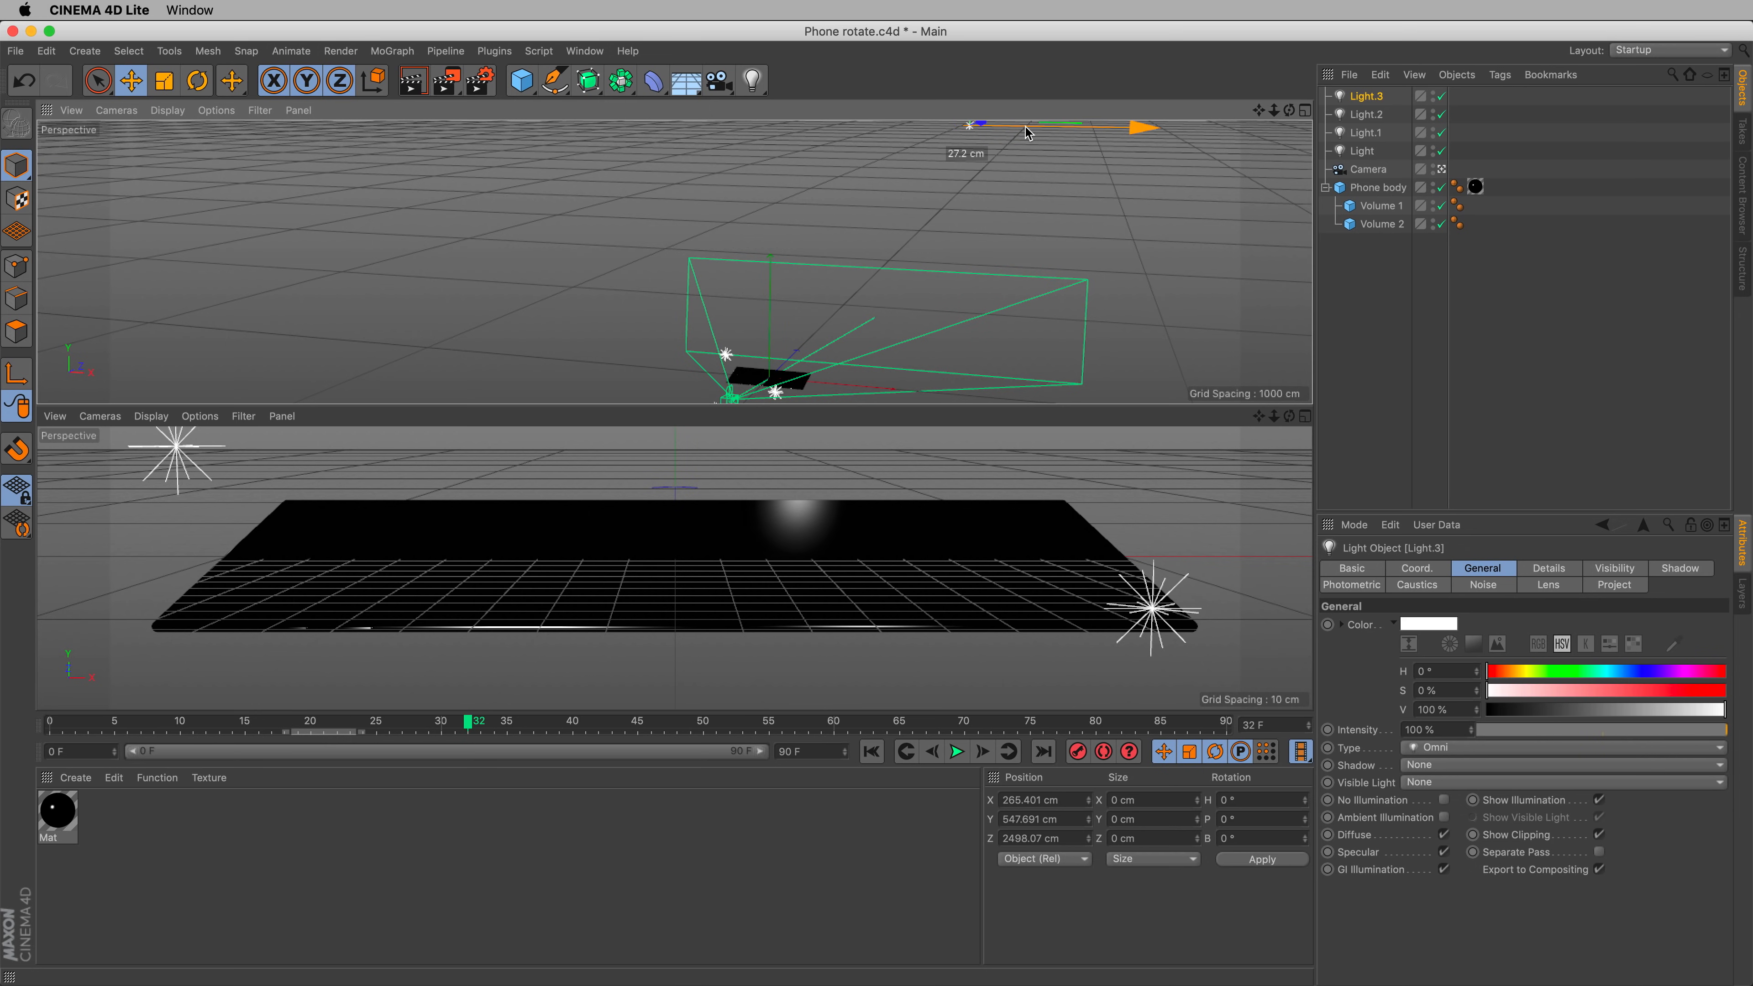
pyautogui.keyDown('alt'); pyautogui.moveTo(1027, 213); pyautogui.dragTo(965, 276, button='middle'); pyautogui.keyUp('alt')
pyautogui.moveTo(924, 160); pyautogui.dragTo(928, 118)
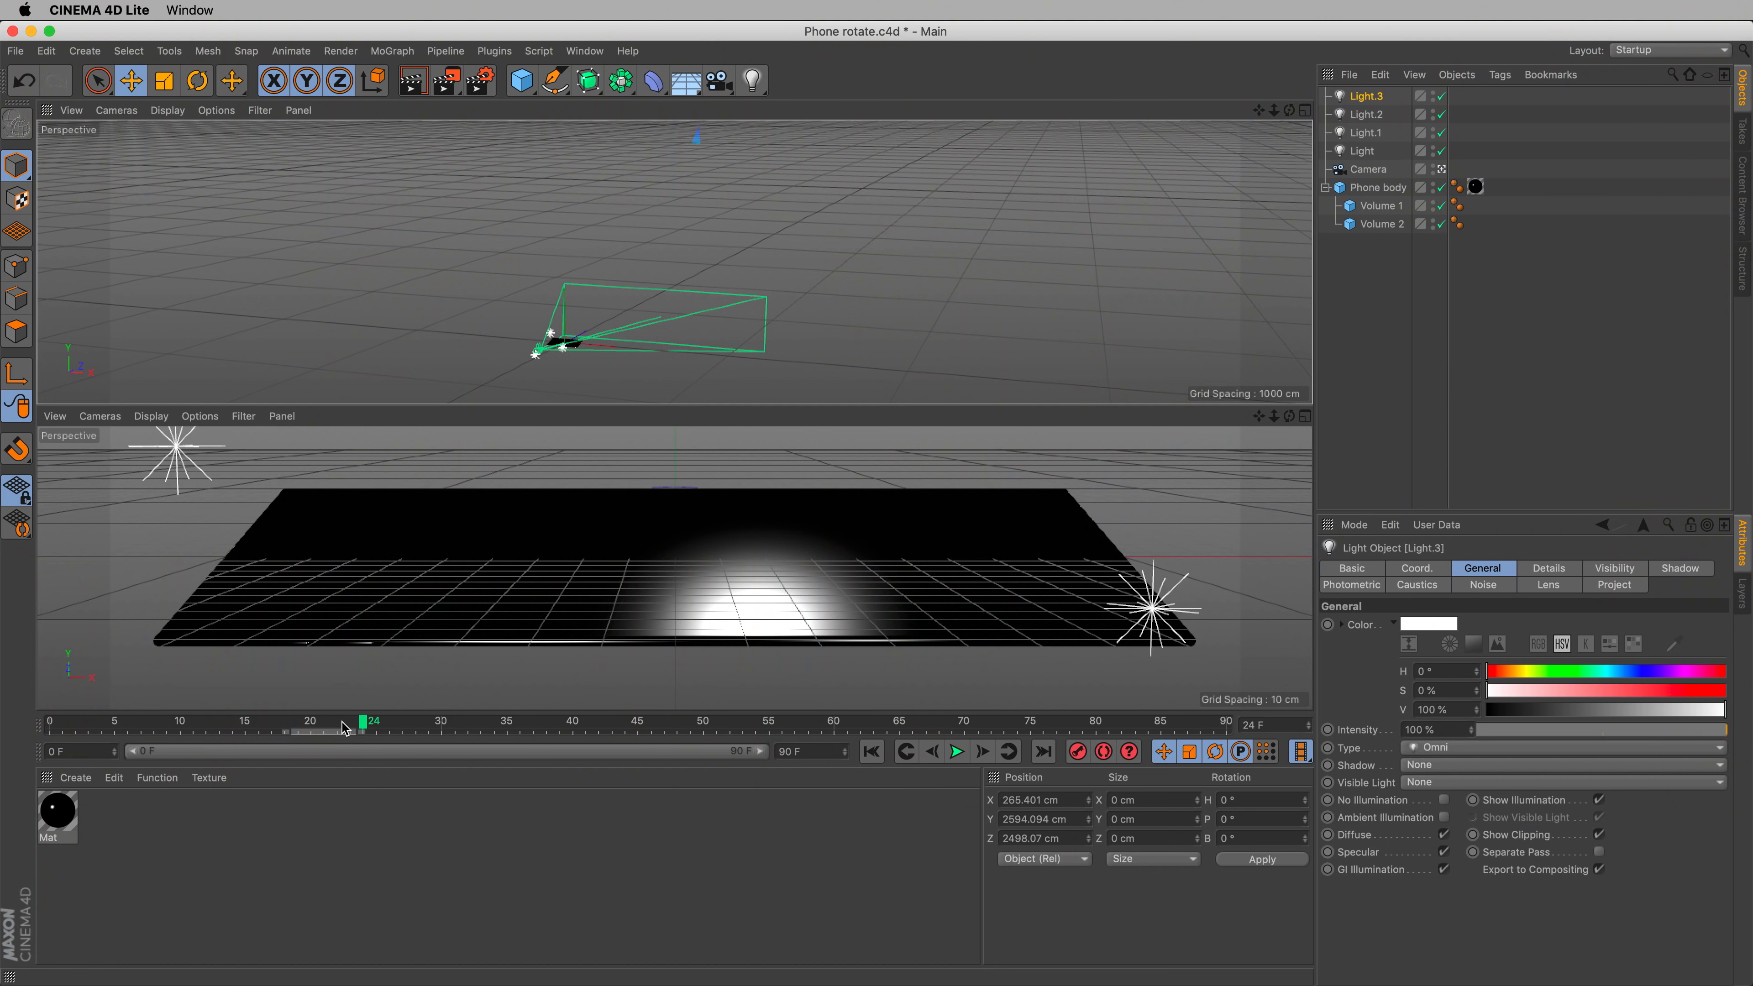
# - Return to frame 0 and reduce Light.3's intensity to 20 %
pyautogui.moveTo(351, 722); pyautogui.dragTo(48, 722)
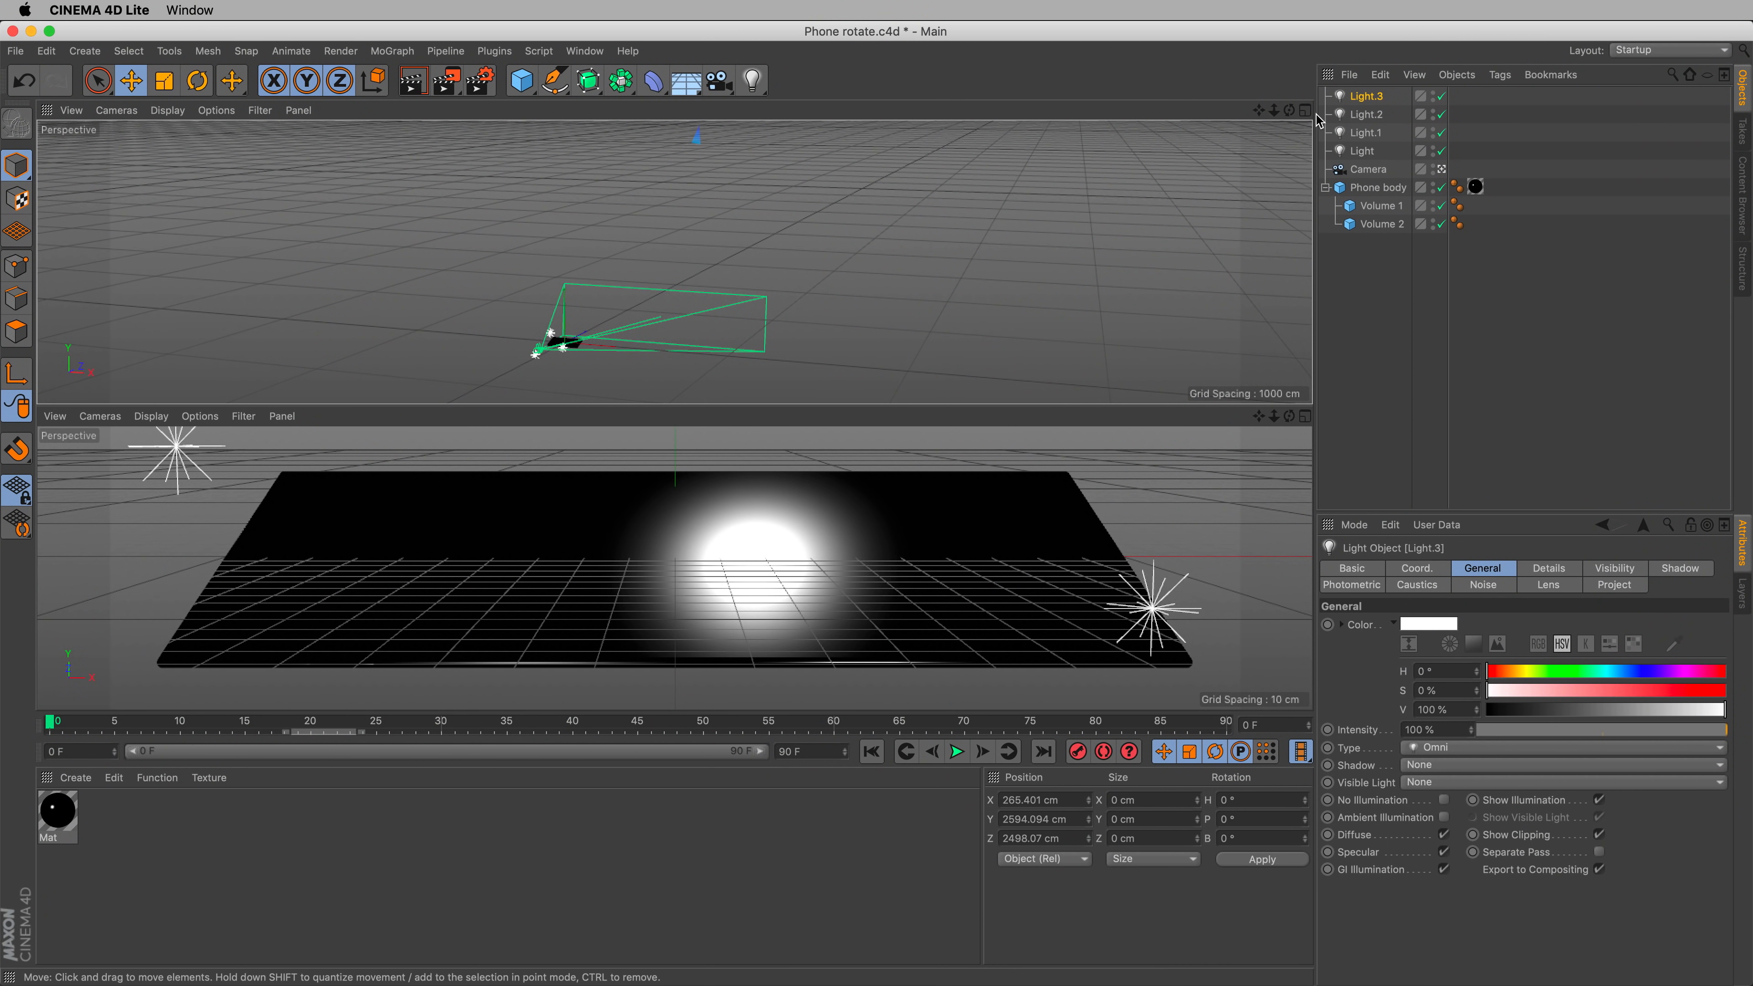
pyautogui.moveTo(1513, 728)
pyautogui.mouseDown()
pyautogui.moveTo(1542, 730)
pyautogui.moveTo(1504, 733)
pyautogui.moveTo(1524, 736)
pyautogui.mouseUp()
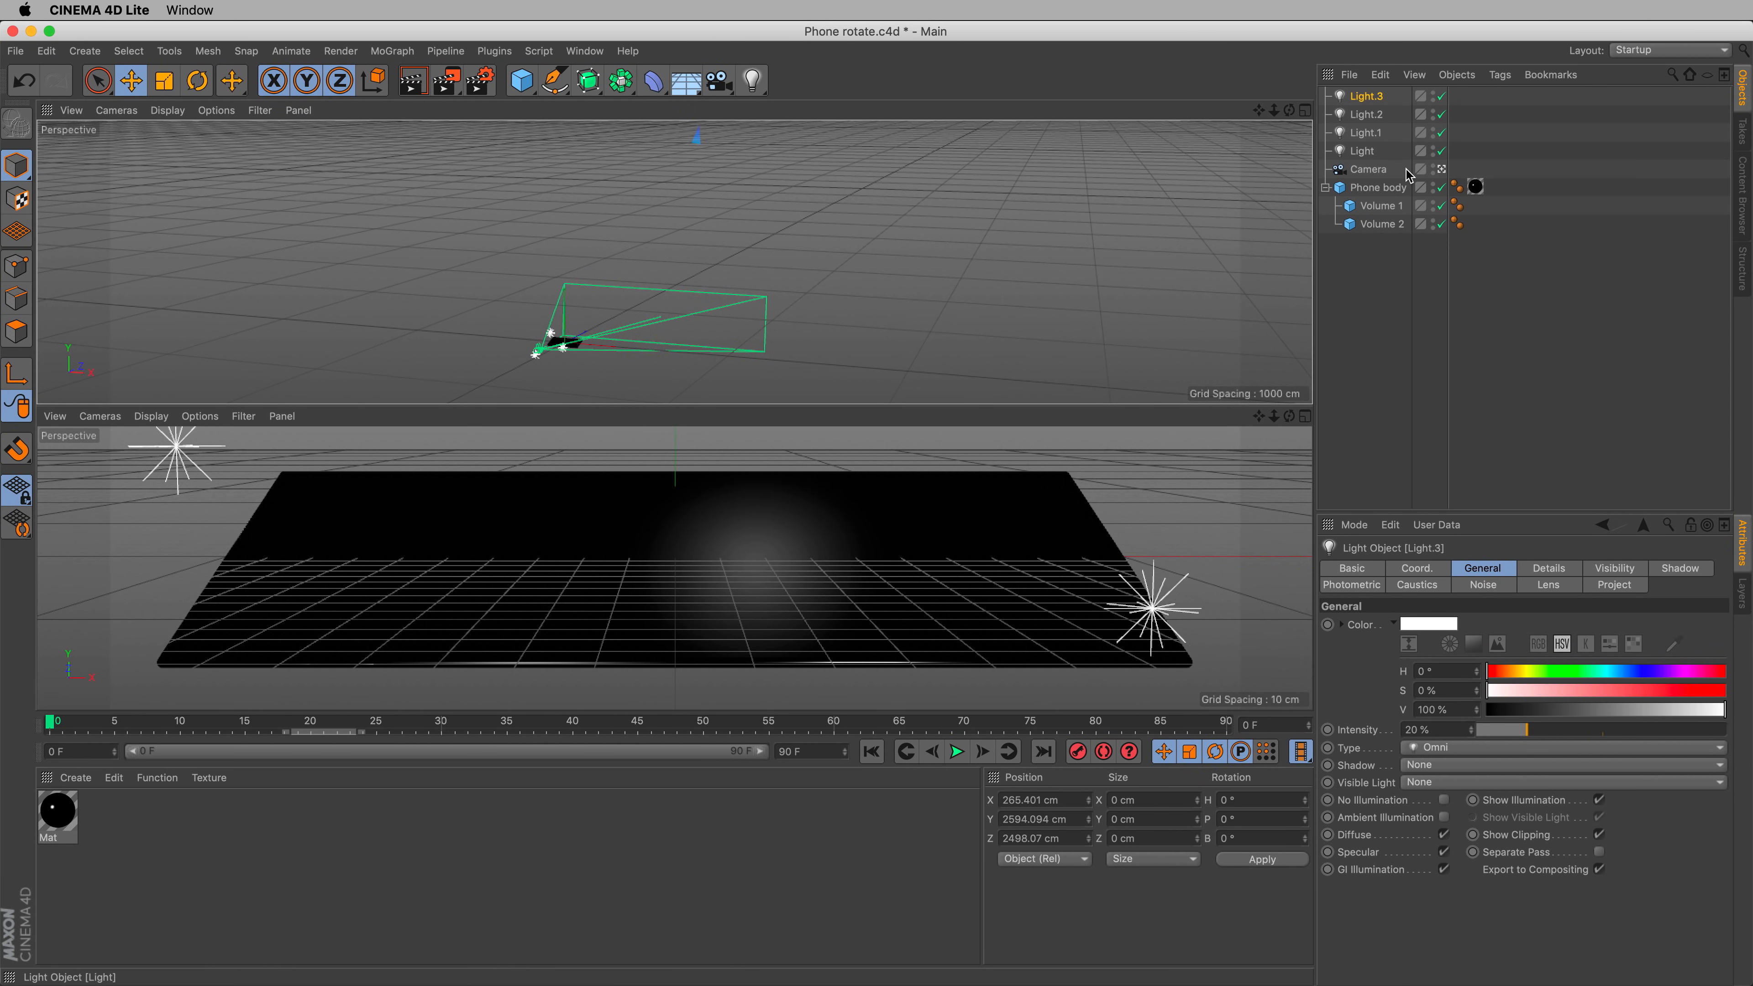
# - Duplicate Light.3 toward negative X, raise the copy, and reduce Light.3's intensity to 11 %
pyautogui.keyDown('alt'); pyautogui.moveTo(1131, 219); pyautogui.dragTo(1063, 220); pyautogui.keyUp('alt')
pyautogui.keyDown('alt'); pyautogui.moveTo(1062, 221); pyautogui.dragTo(1013, 248, button='middle'); pyautogui.keyUp('alt')
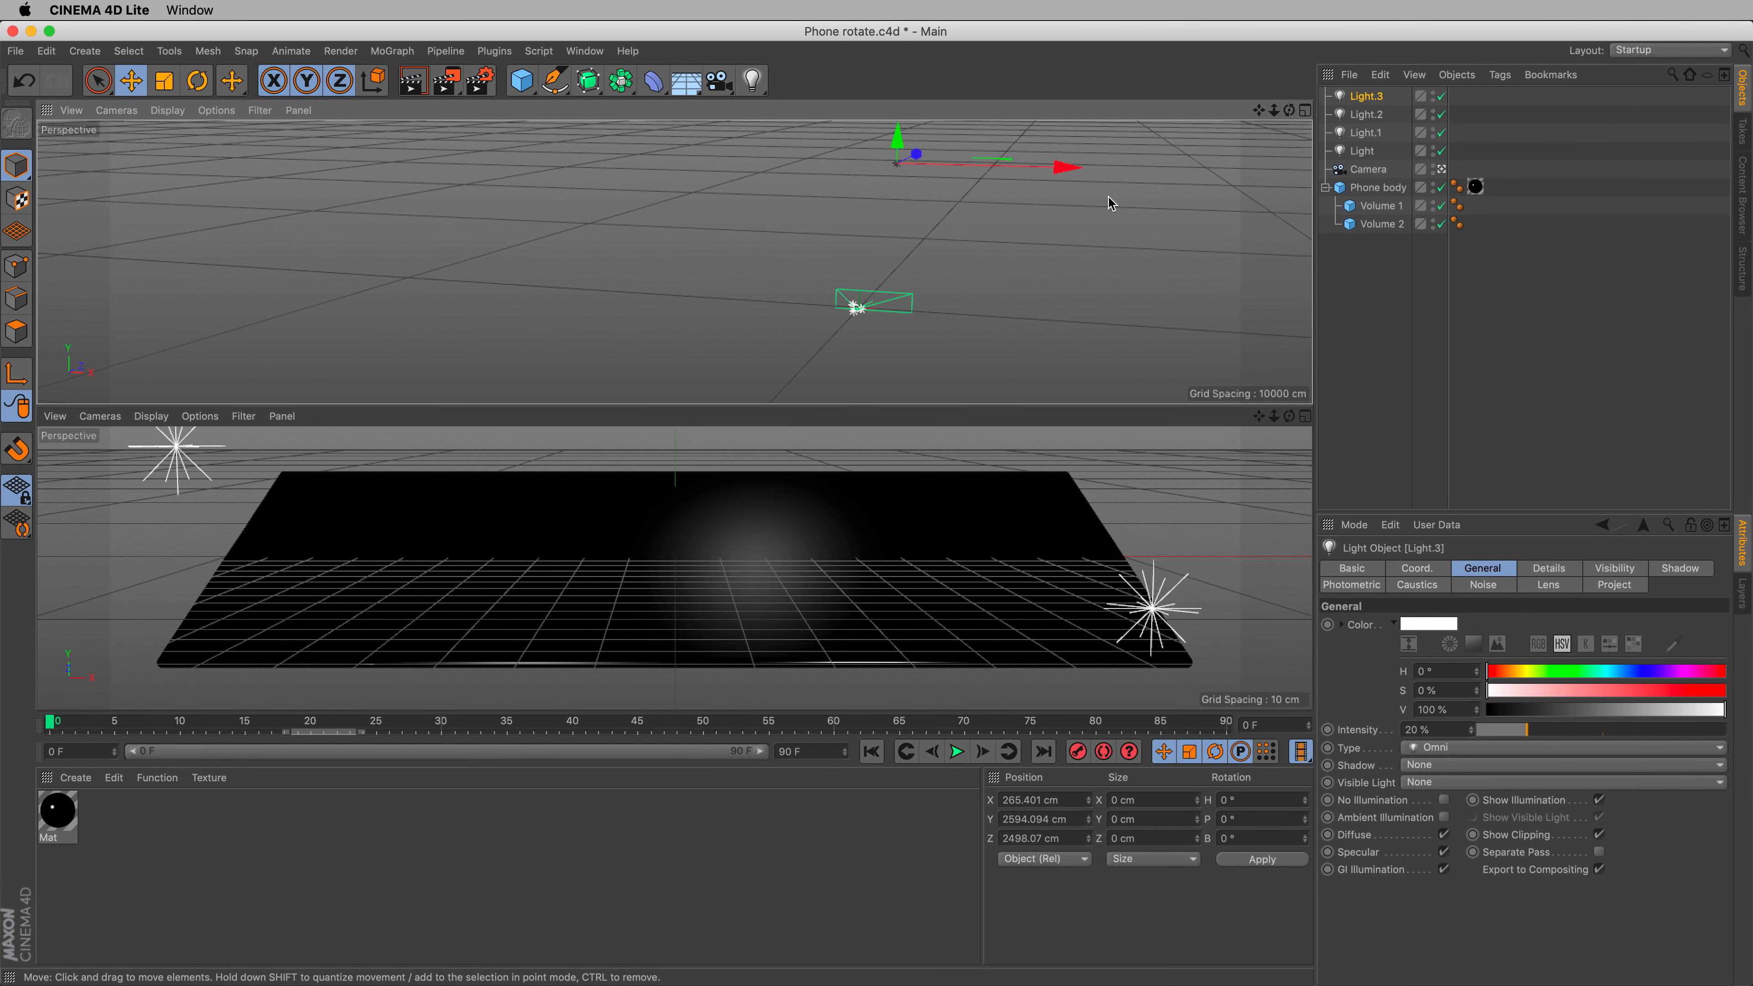
pyautogui.keyDown('alt'); pyautogui.moveTo(1182, 159); pyautogui.dragTo(1041, 189, button='middle'); pyautogui.keyUp('alt')
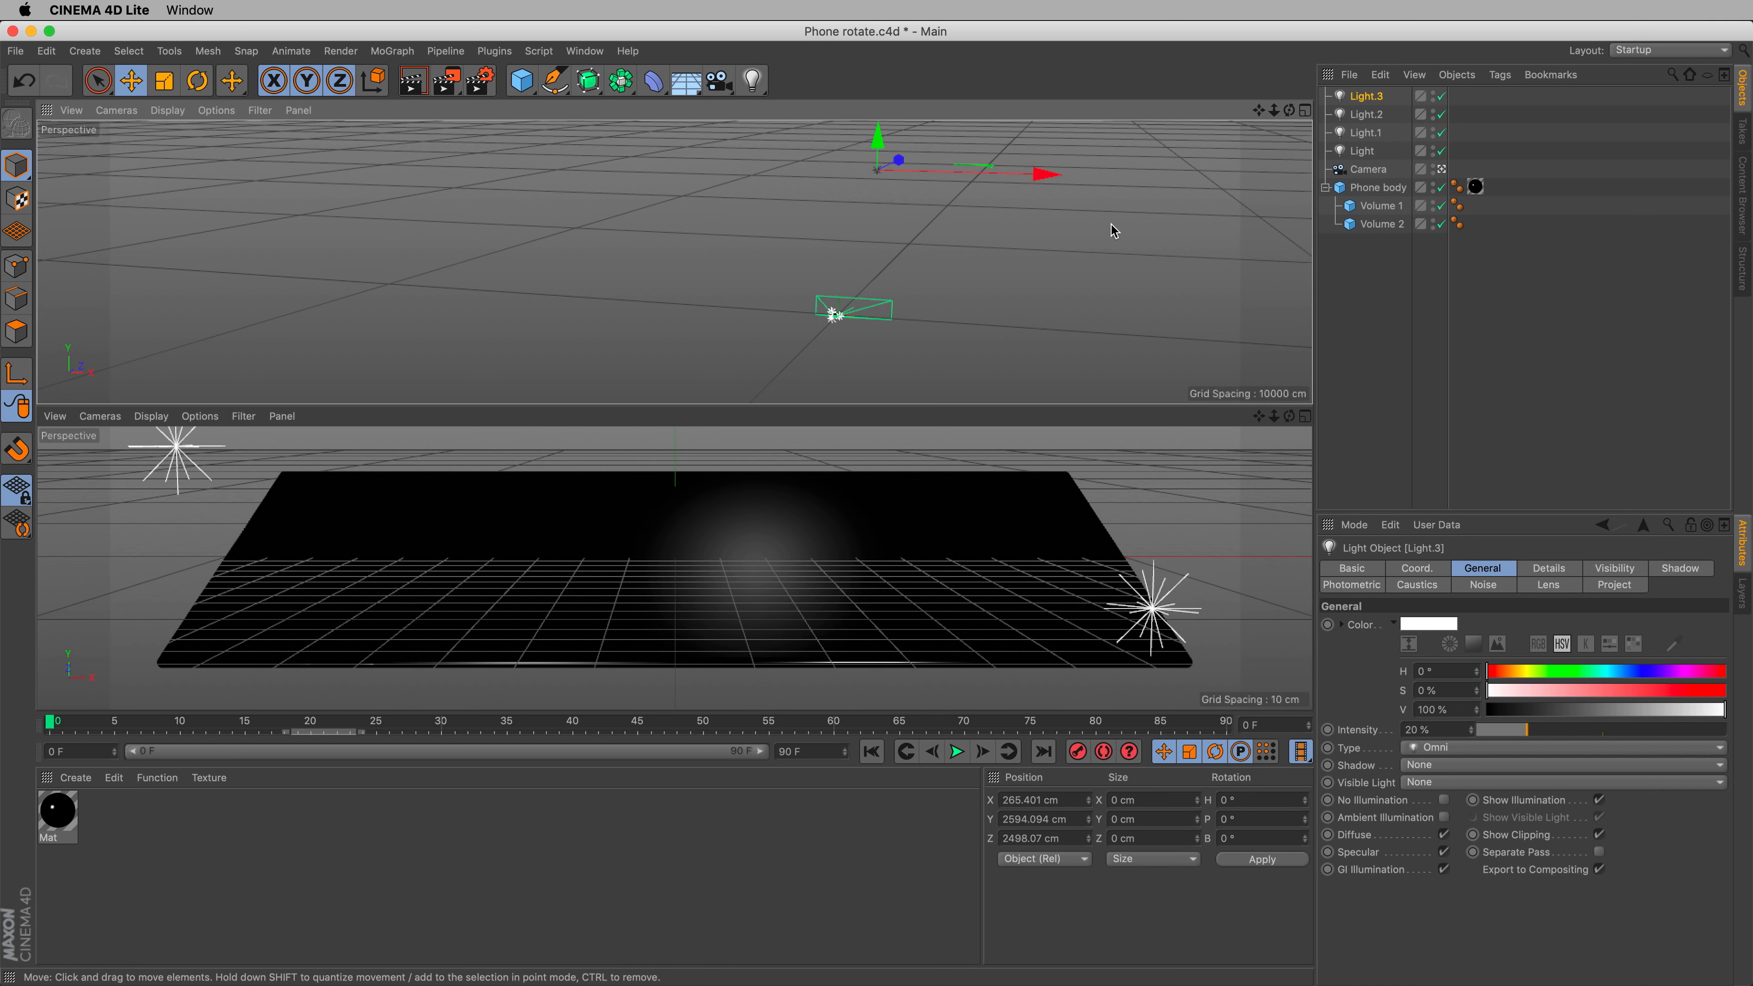
pyautogui.keyDown('ctrl'); pyautogui.moveTo(1046, 173); pyautogui.dragTo(984, 173); pyautogui.keyUp('ctrl')
pyautogui.moveTo(855, 159); pyautogui.dragTo(843, 28)
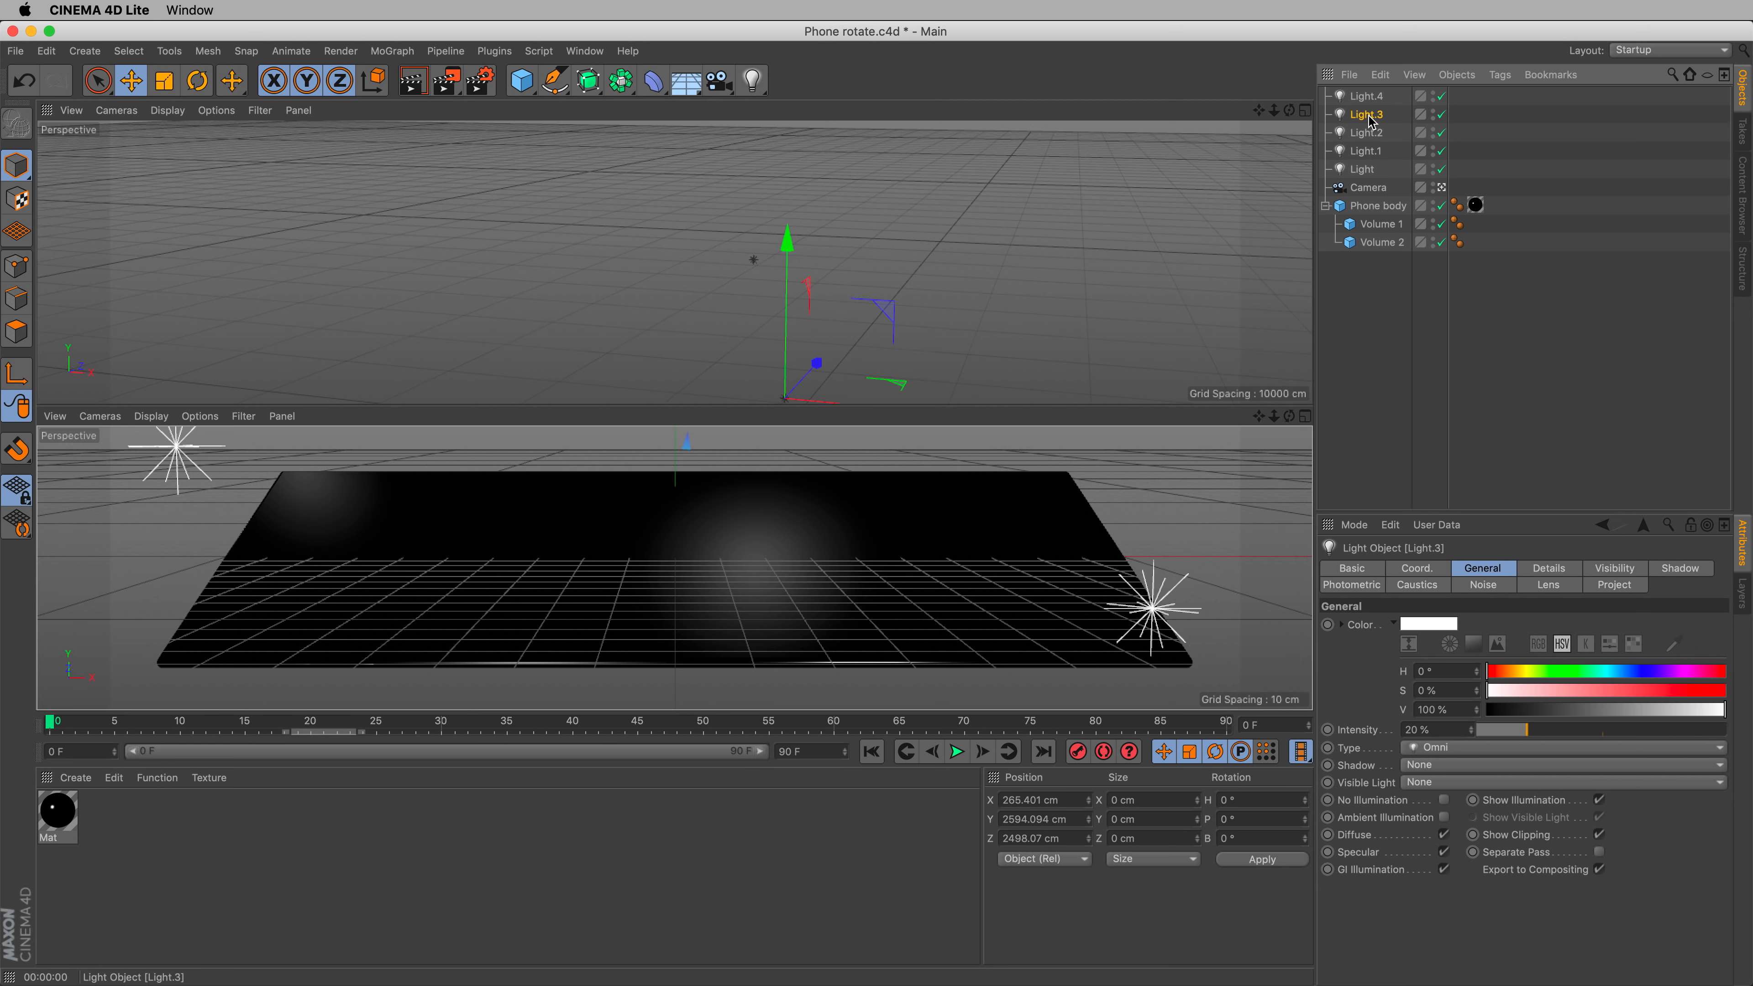
pyautogui.moveTo(1523, 730); pyautogui.dragTo(1509, 730)
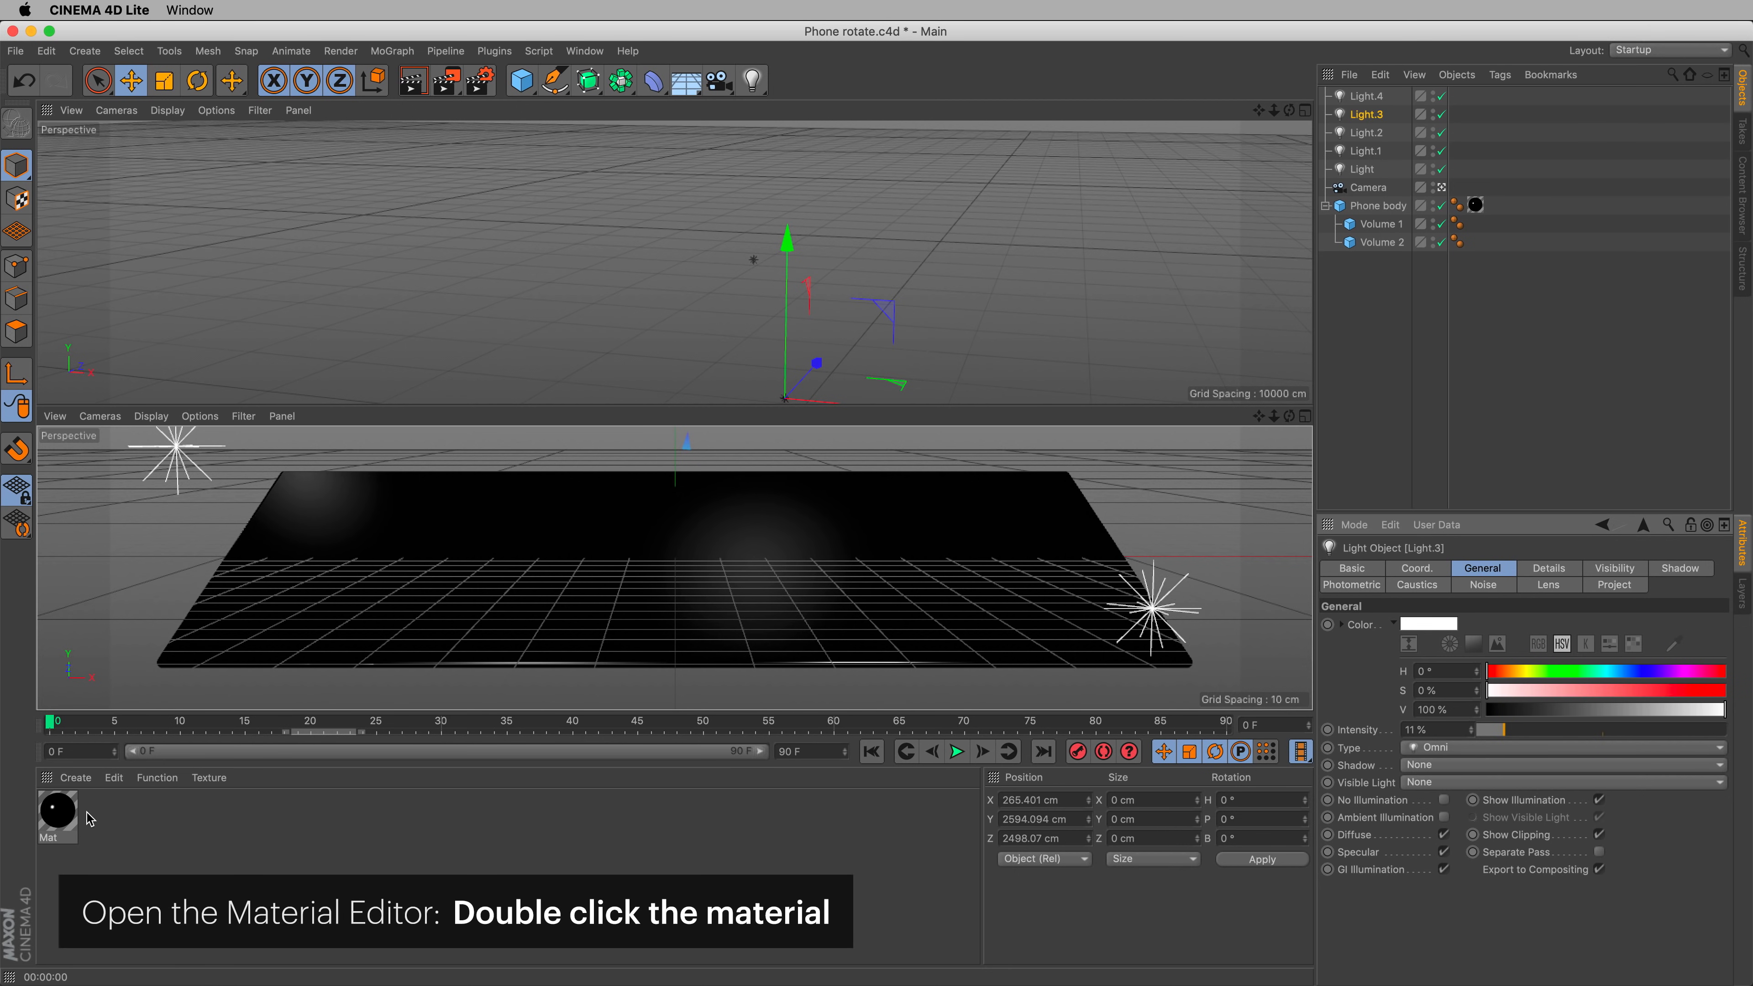
# - Set the phone material's Default Specular width to 20 % and specular strength to 175 %
pyautogui.doubleClick(68, 815)
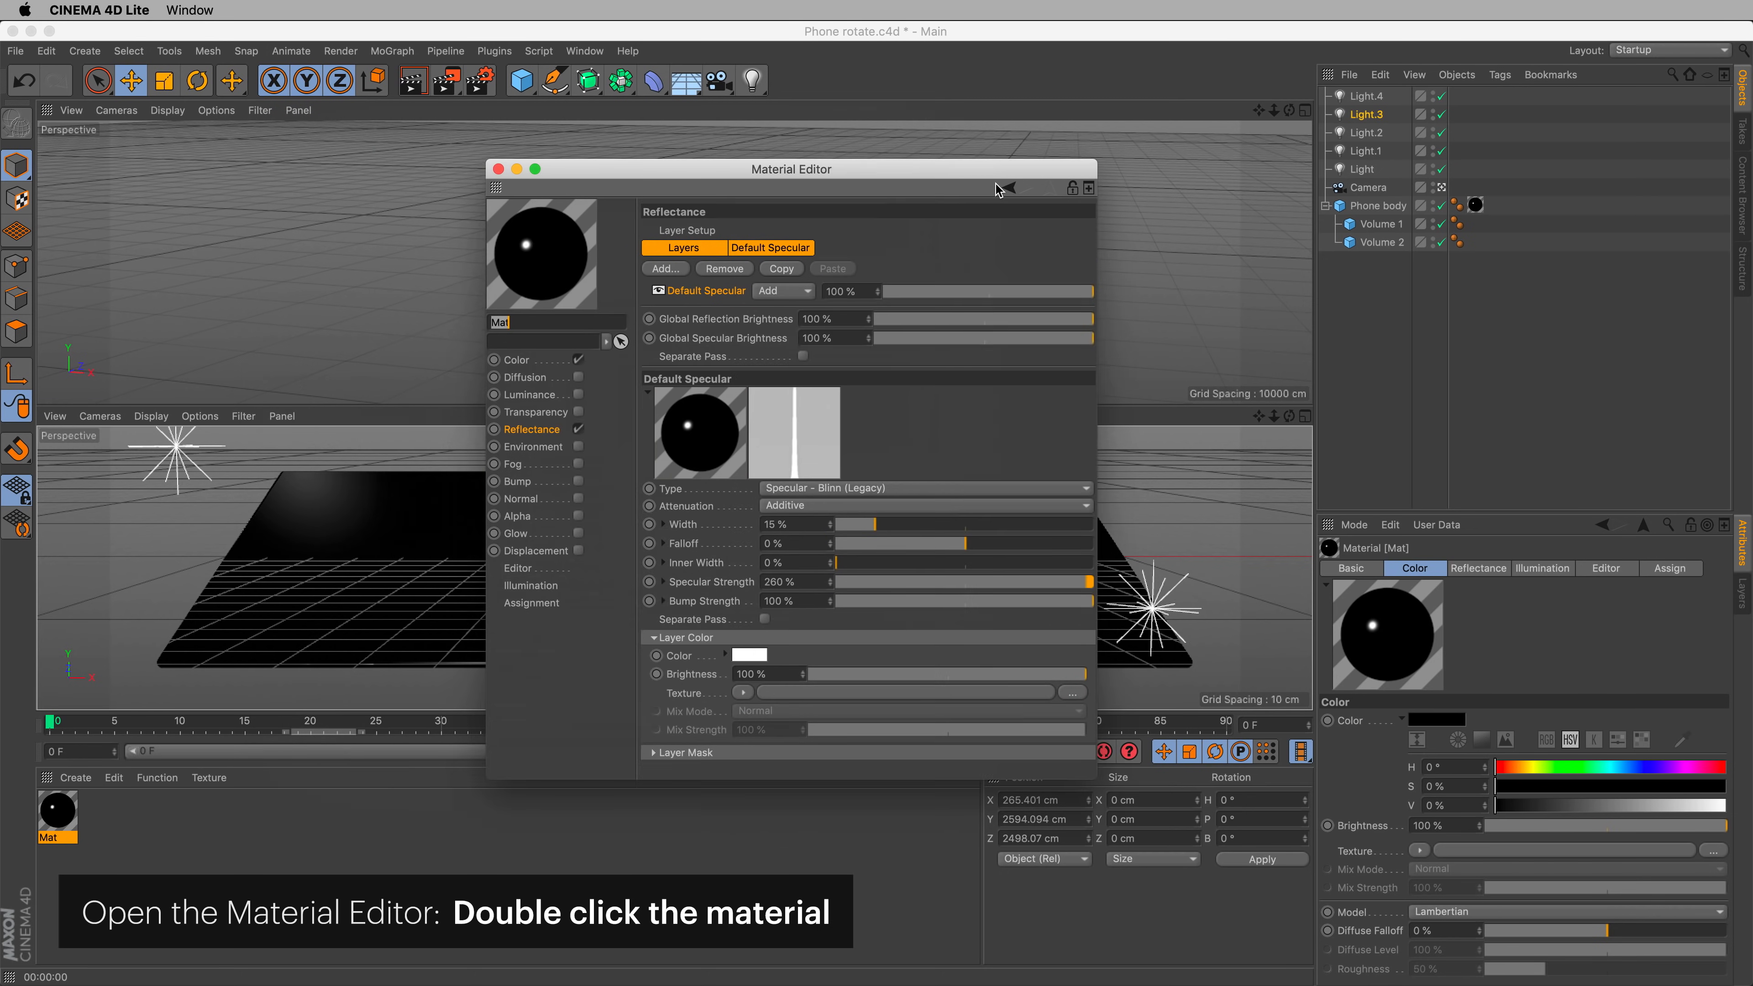
pyautogui.moveTo(998, 187); pyautogui.dragTo(1645, 251)
pyautogui.moveTo(1522, 587)
pyautogui.mouseDown()
pyautogui.moveTo(1688, 597)
pyautogui.moveTo(1538, 591)
pyautogui.mouseUp()
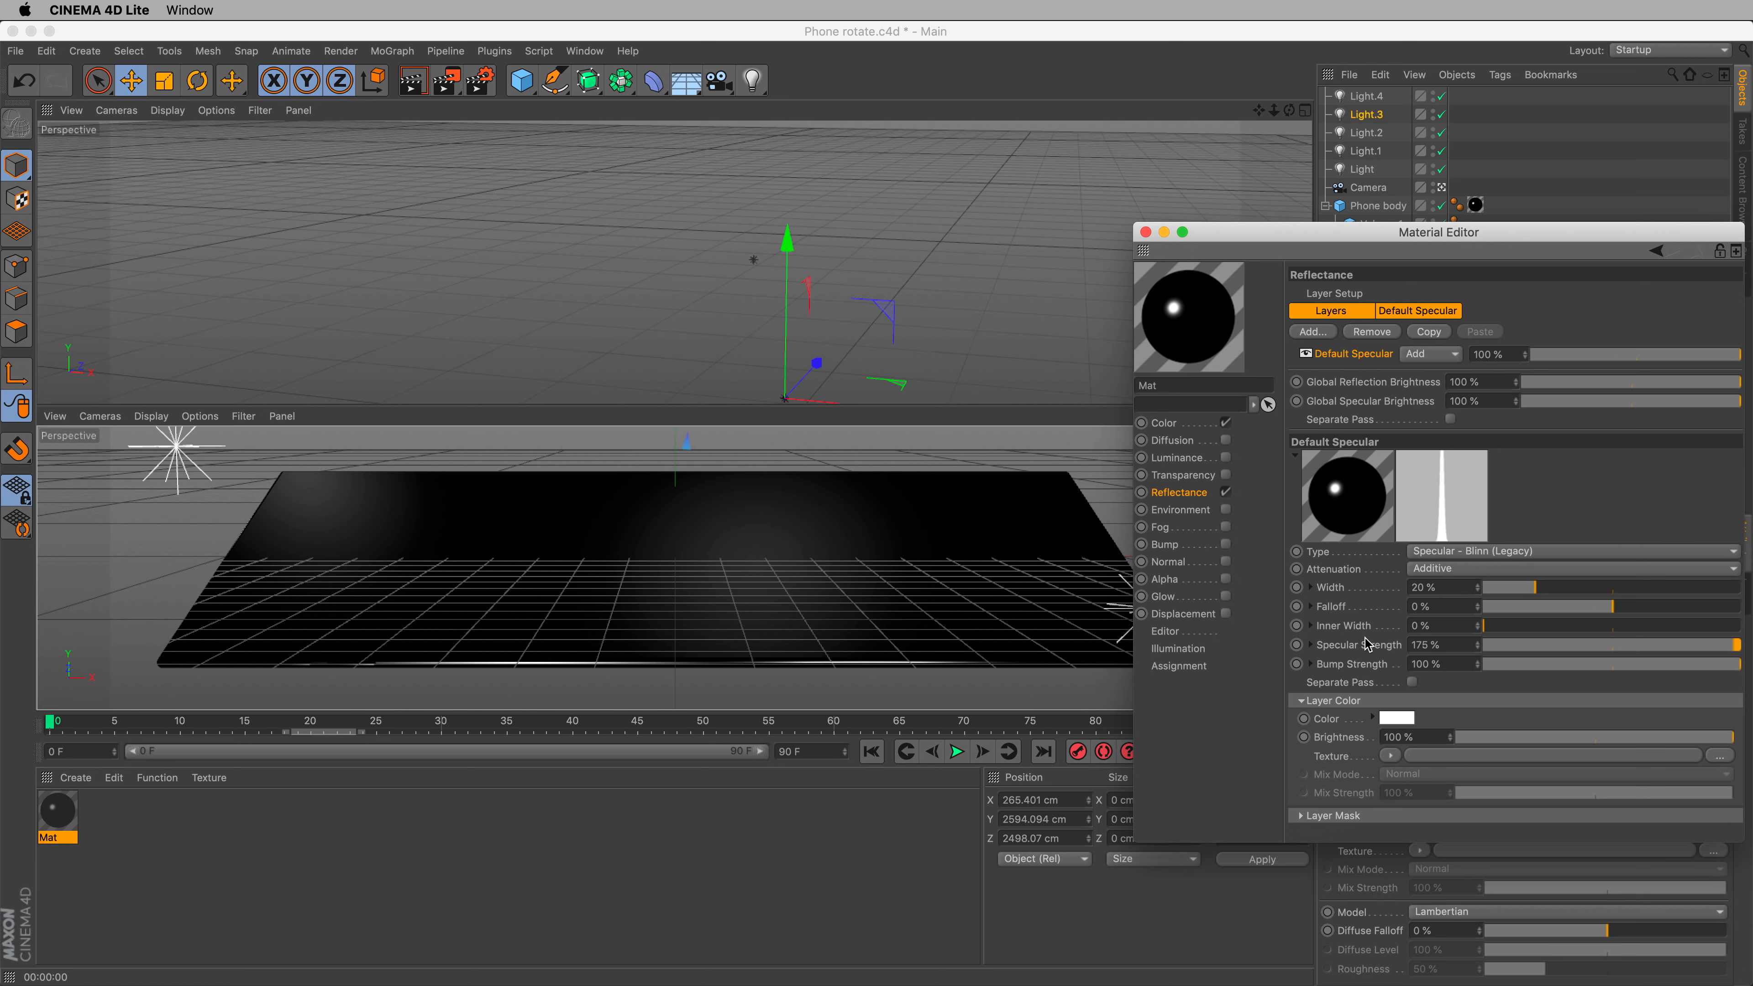
pyautogui.click(1145, 233)
pyautogui.click(1179, 531)
# - Go to frame 63 and test-render the camera view of the phone's edge
pyautogui.hotkey('ctrl', 'r')
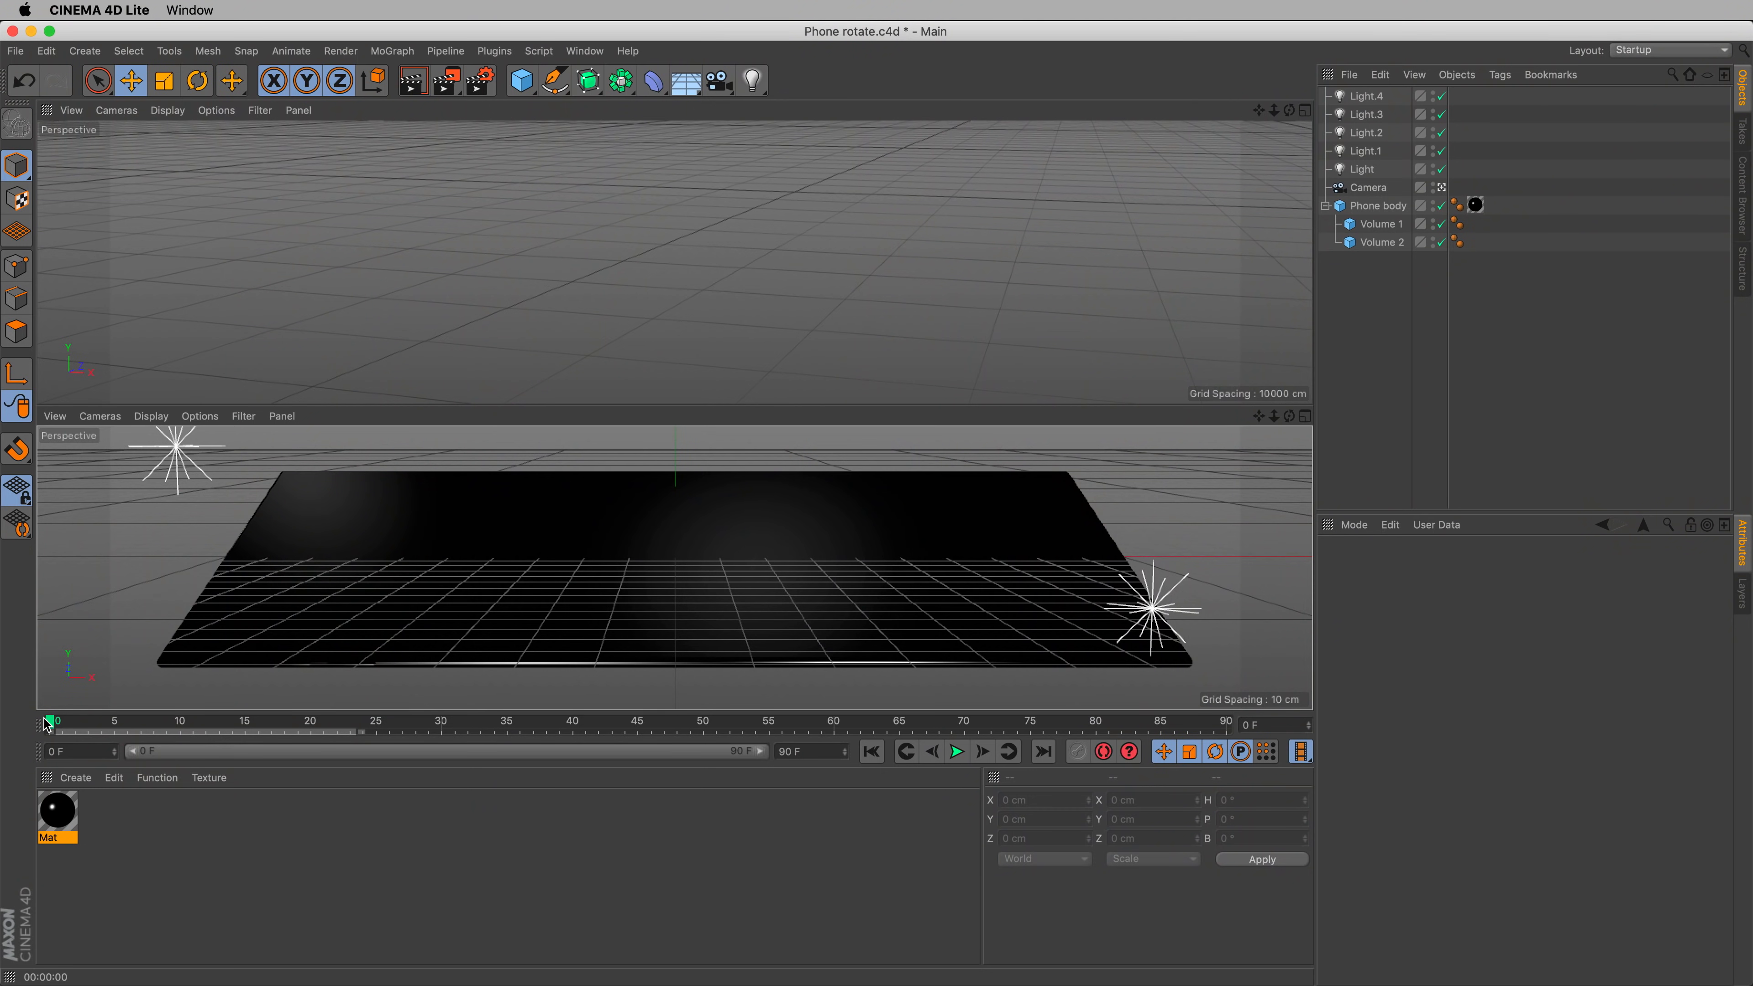
pyautogui.moveTo(76, 720); pyautogui.dragTo(874, 744)
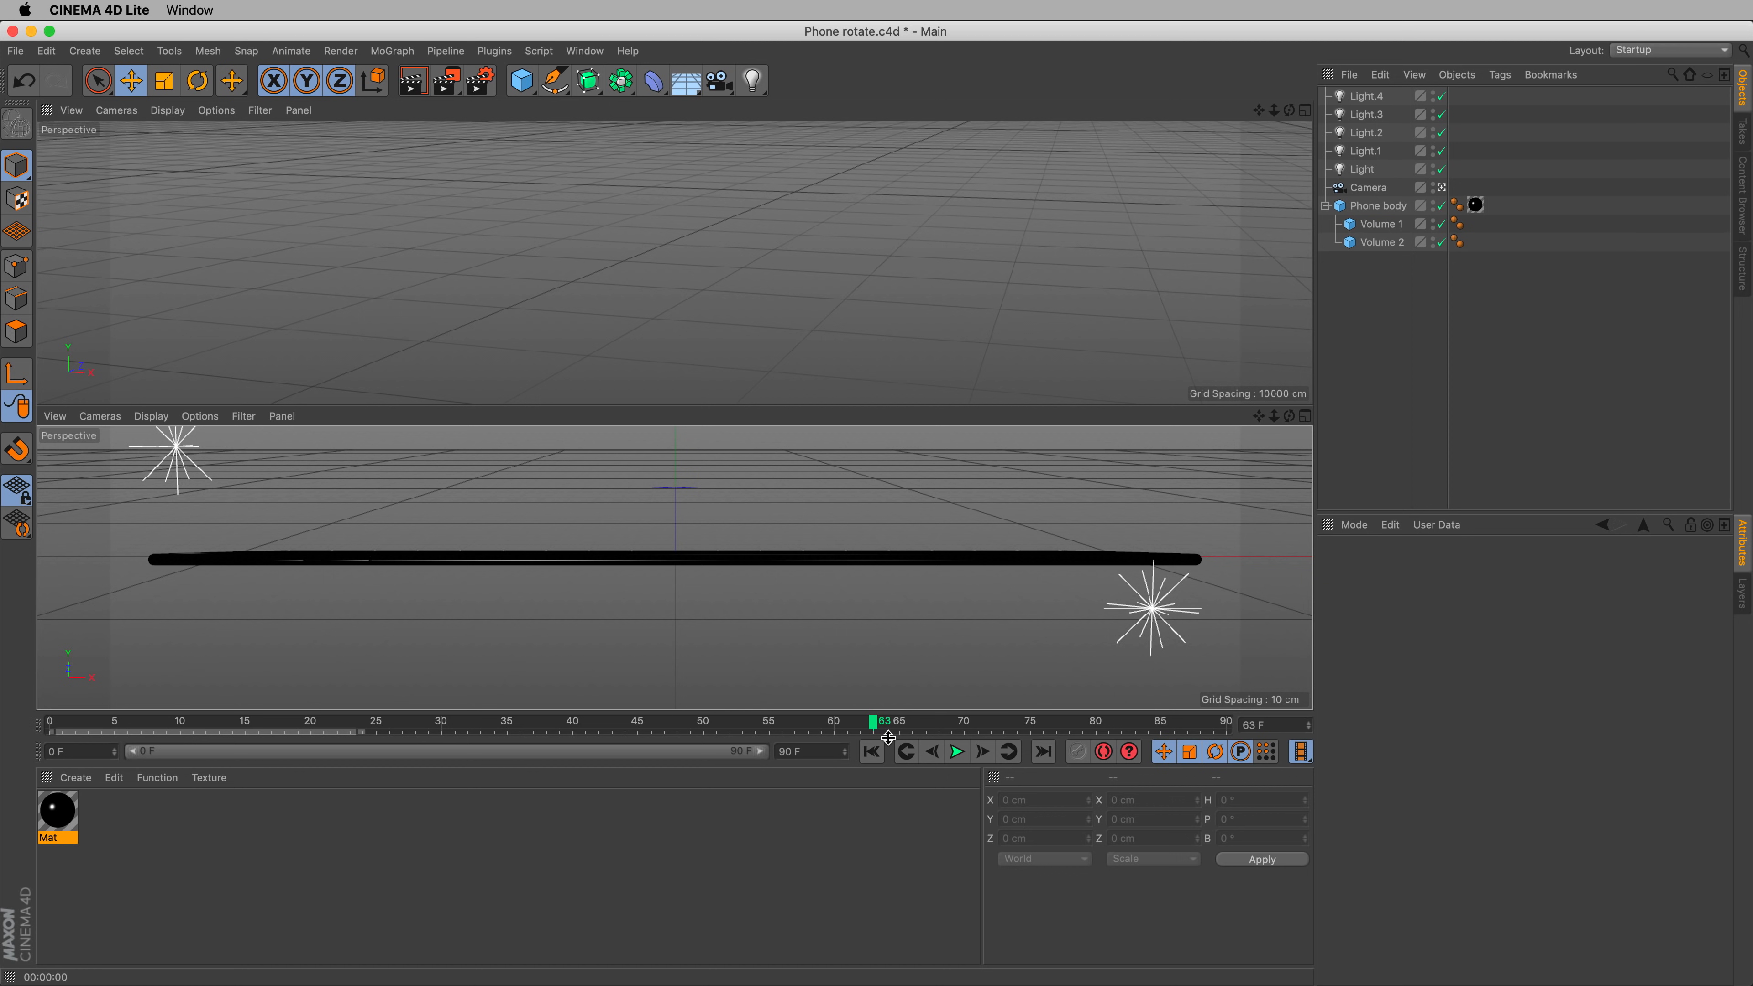
pyautogui.press('super+r')
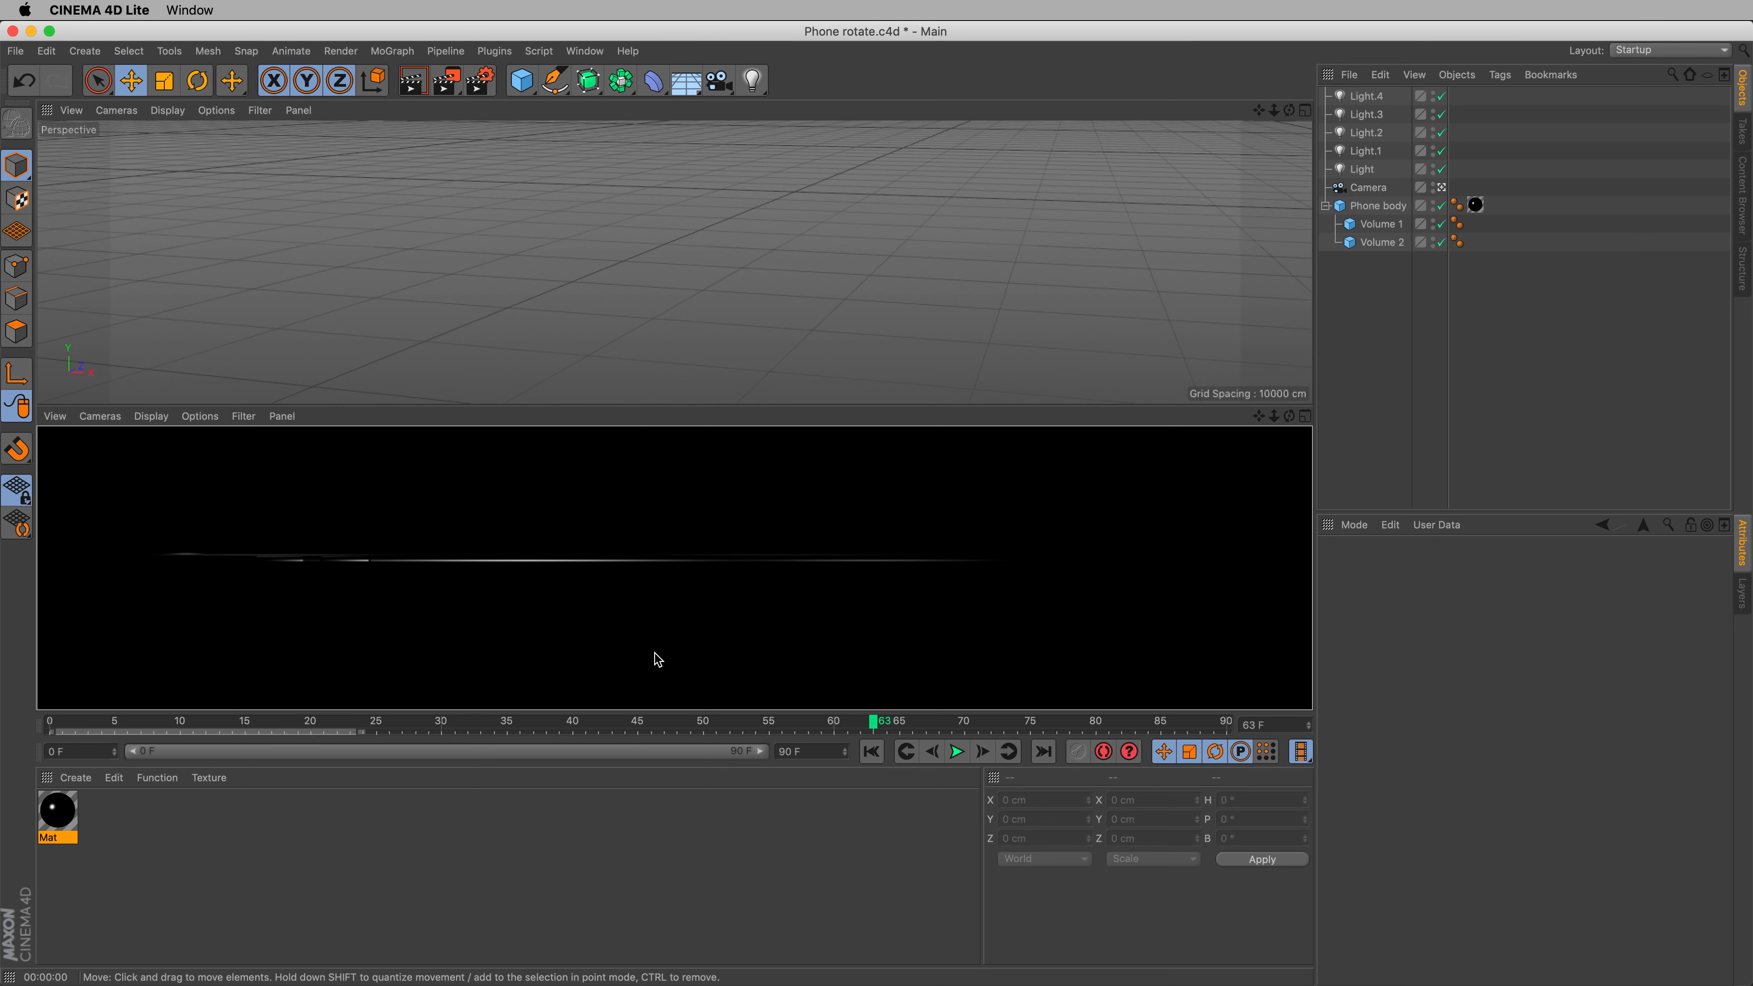
# - At frame 65, add another light at about X 121, Y -20, Z -78 cm and test-render the camera view
pyautogui.moveTo(885, 723); pyautogui.dragTo(899, 723)
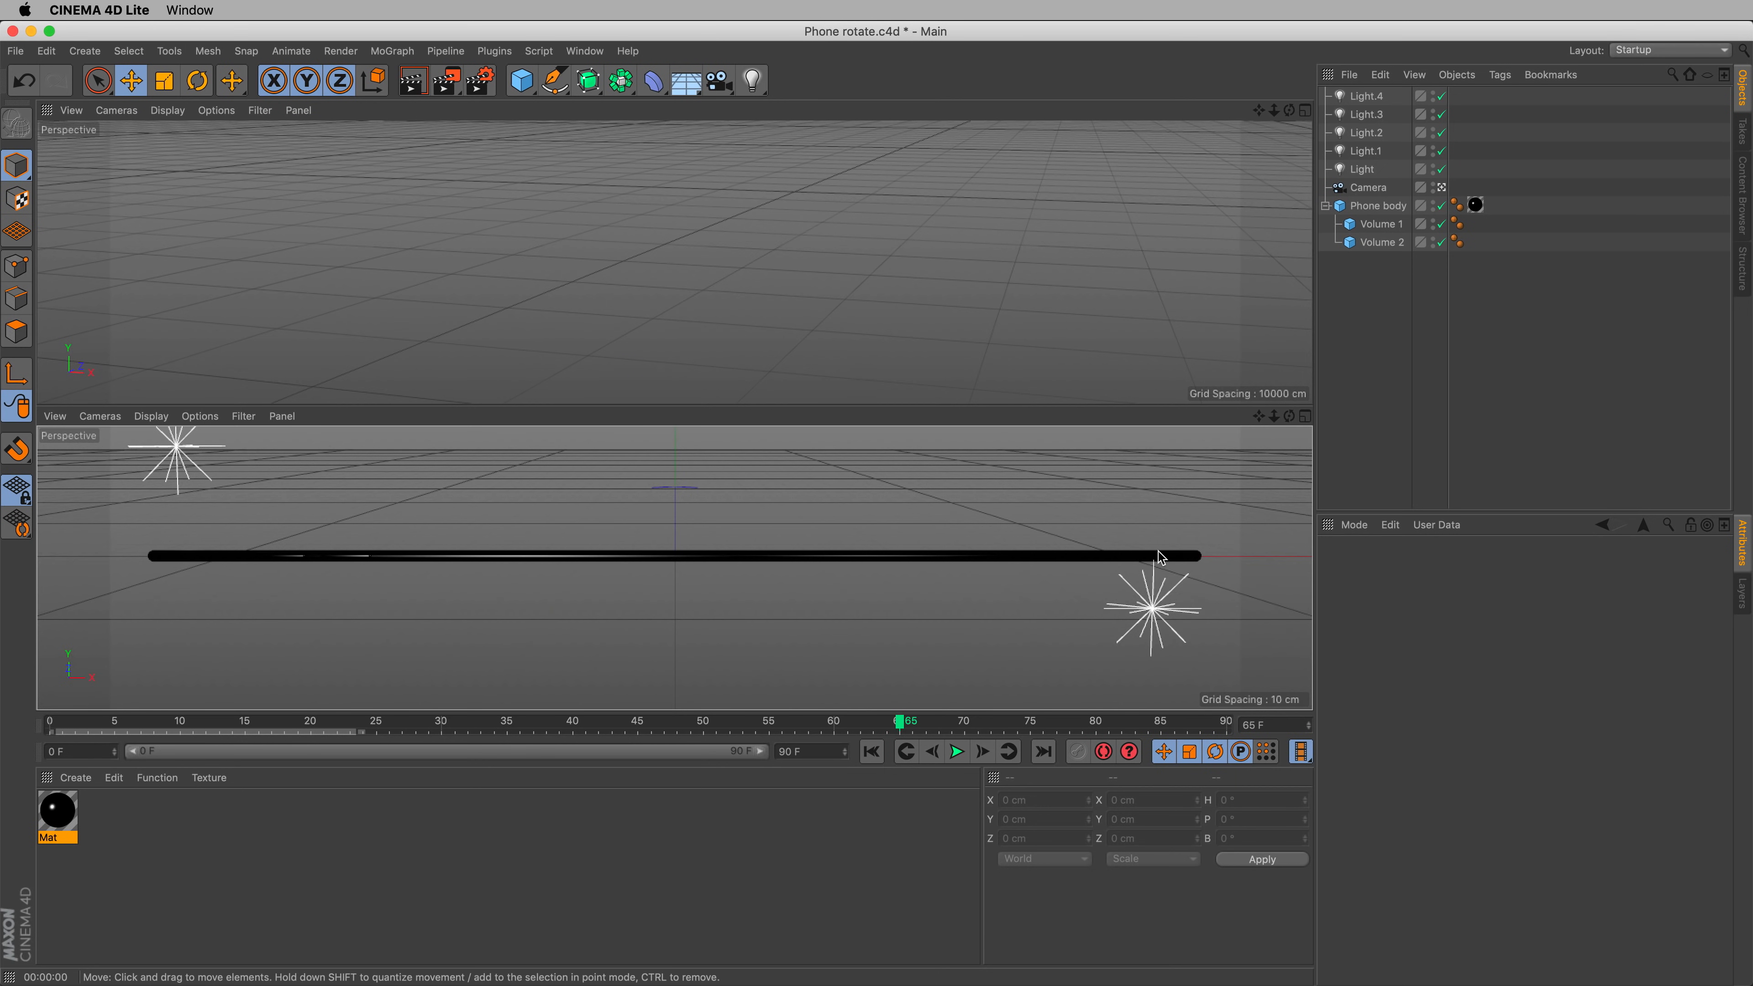
pyautogui.moveTo(759, 88); pyautogui.dragTo(821, 105)
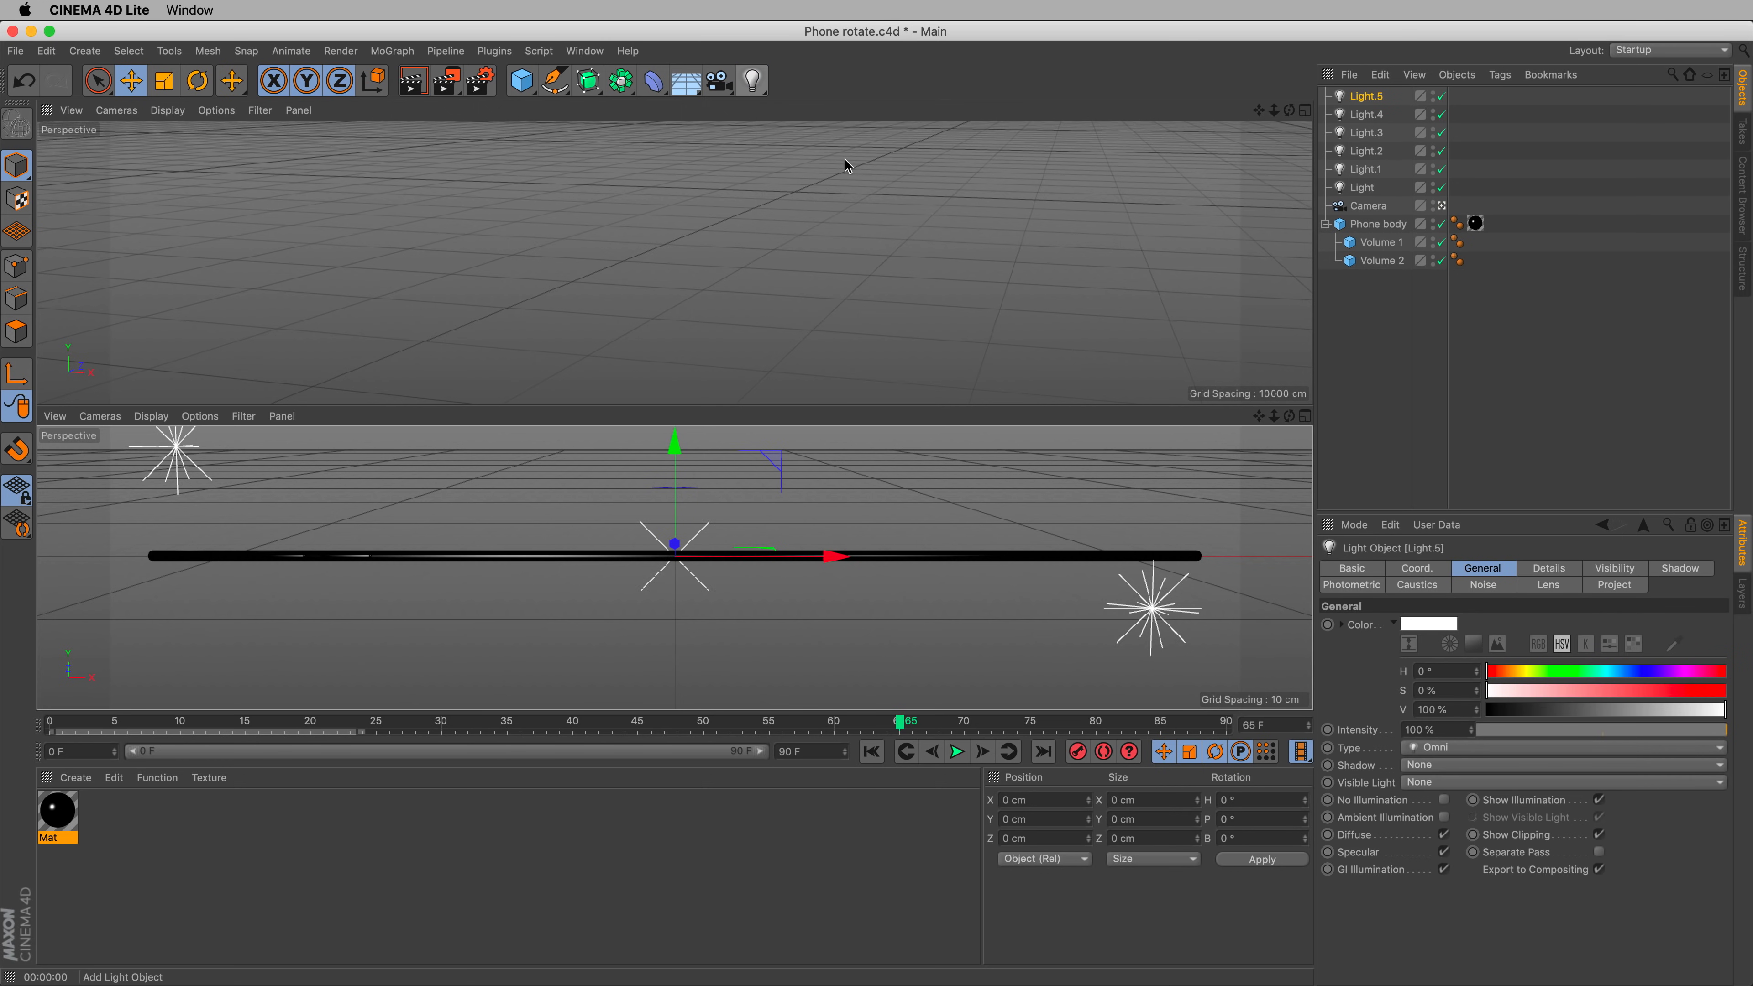
pyautogui.moveTo(822, 556); pyautogui.dragTo(1361, 557)
pyautogui.moveTo(1164, 543); pyautogui.dragTo(1297, 598)
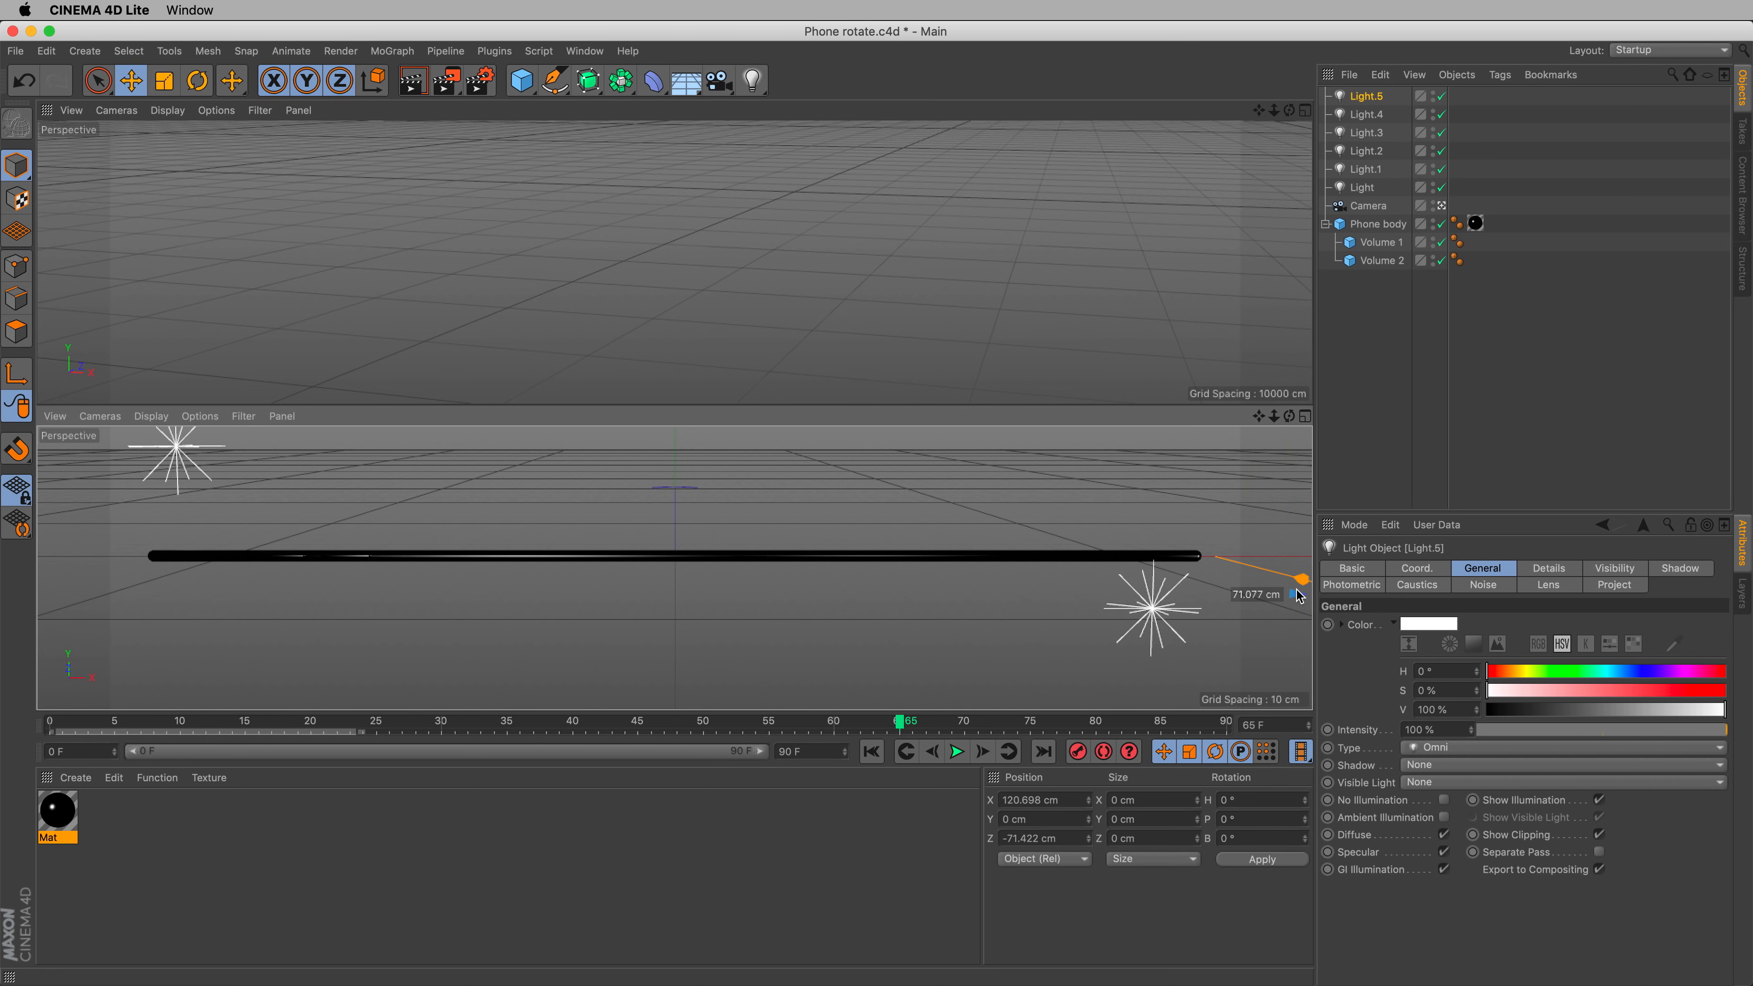
pyautogui.moveTo(1279, 575); pyautogui.dragTo(1311, 614)
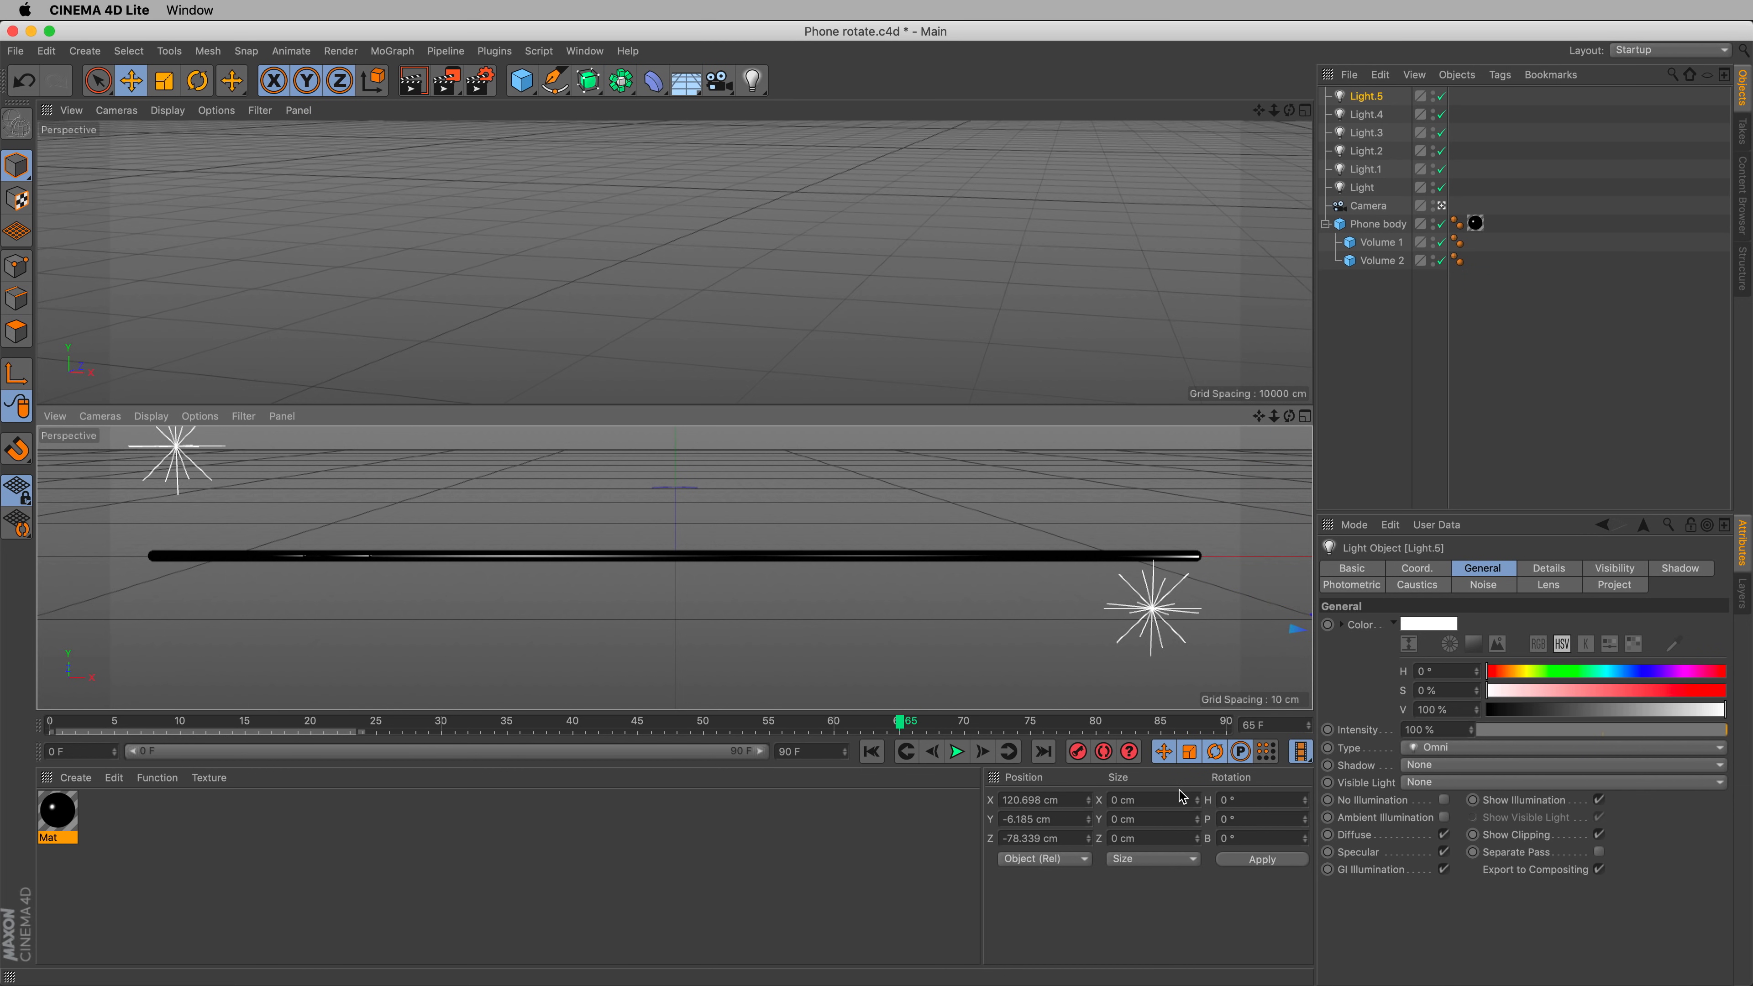
pyautogui.click(1011, 818)
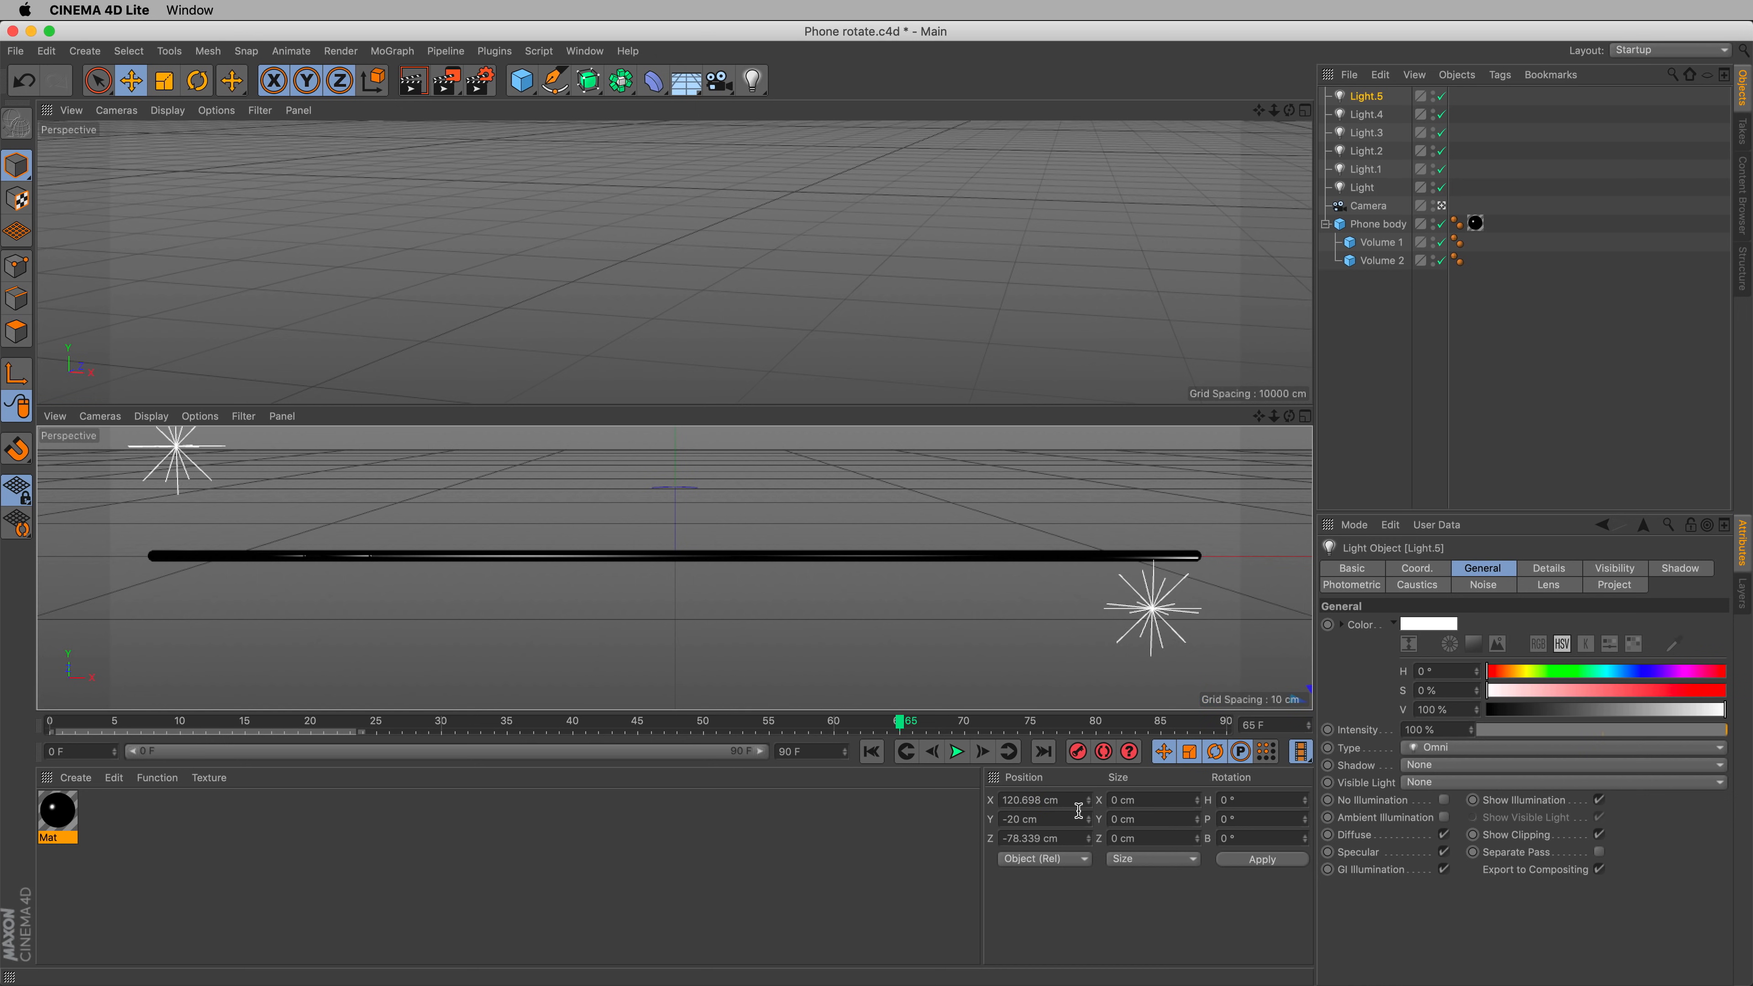
pyautogui.press('super+r')
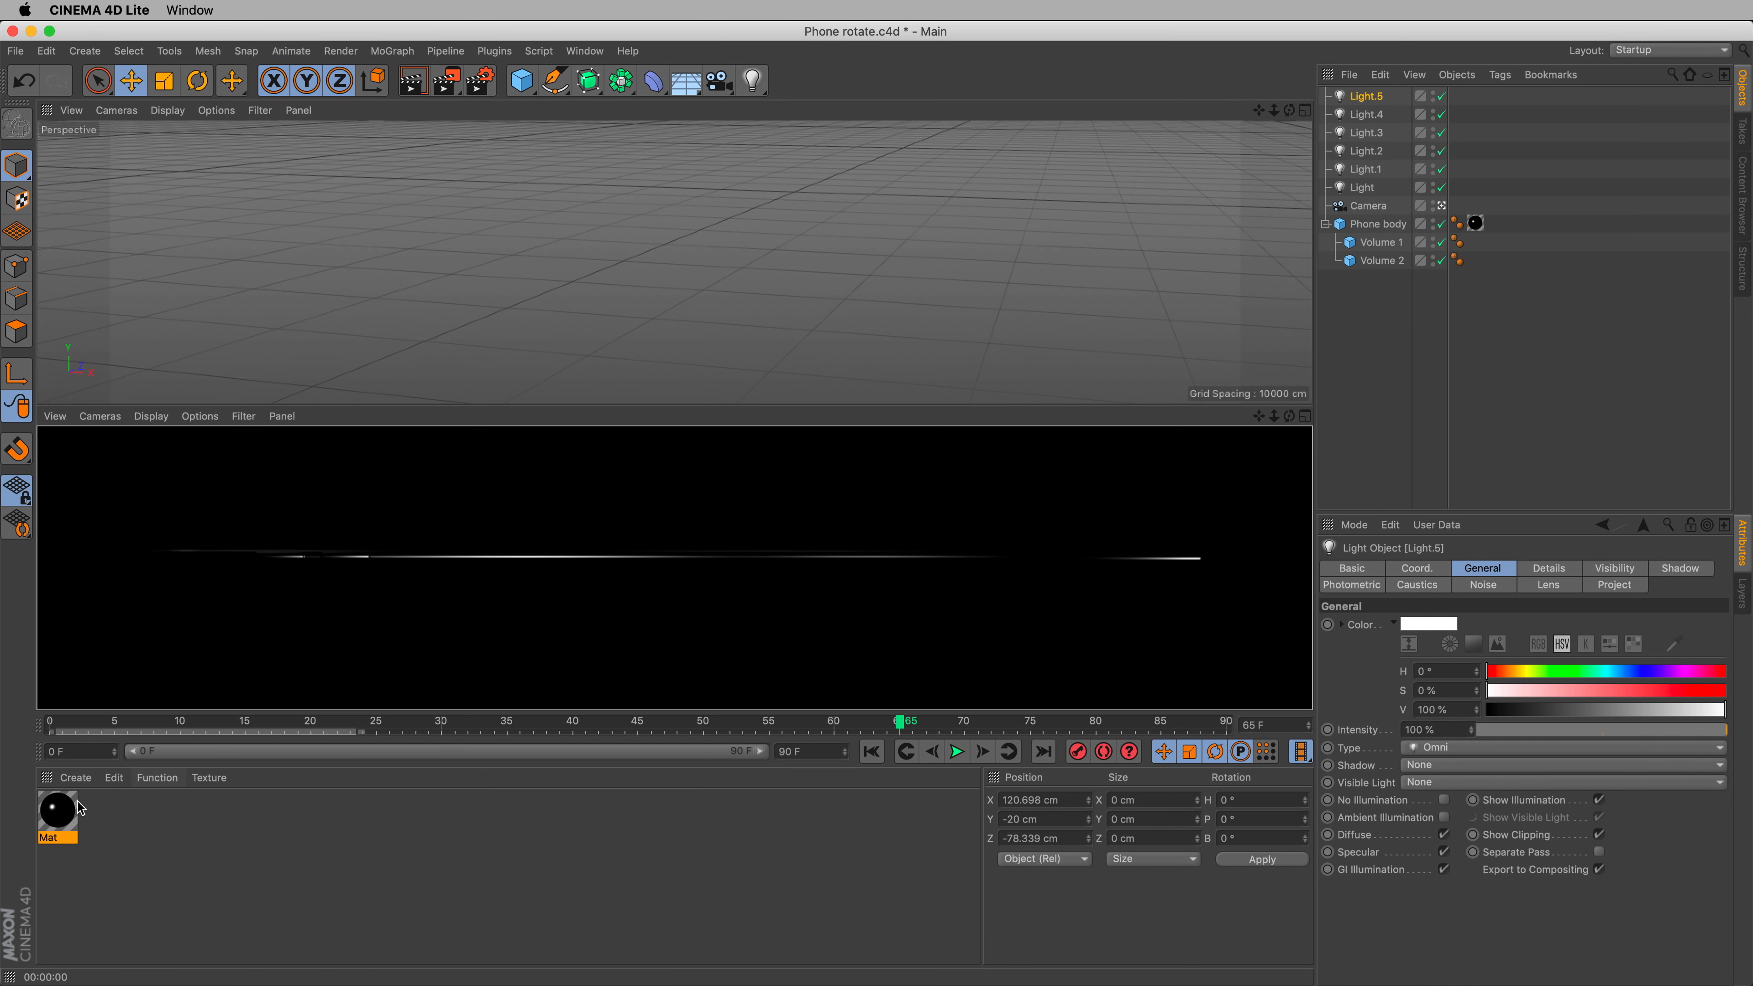
# - Raise the phone material's color V to 8 % and test-render frames 65 and 22
pyautogui.doubleClick(69, 812)
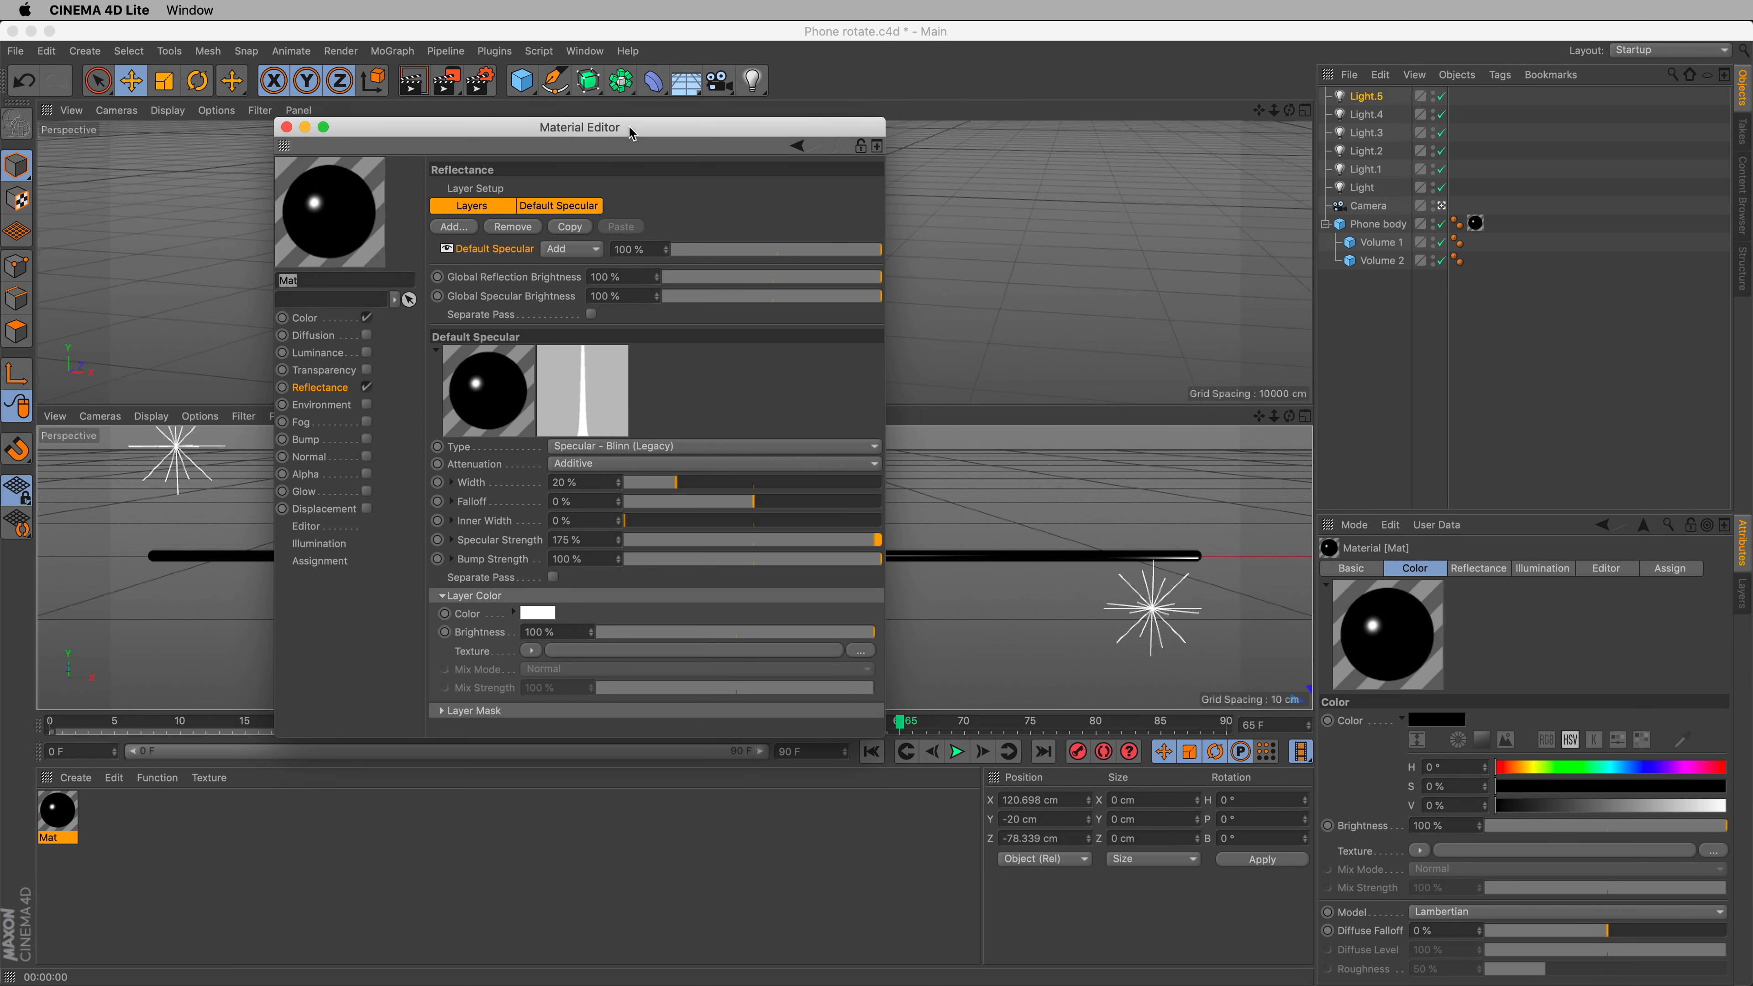
pyautogui.moveTo(630, 132); pyautogui.dragTo(1166, 193)
pyautogui.click(843, 379)
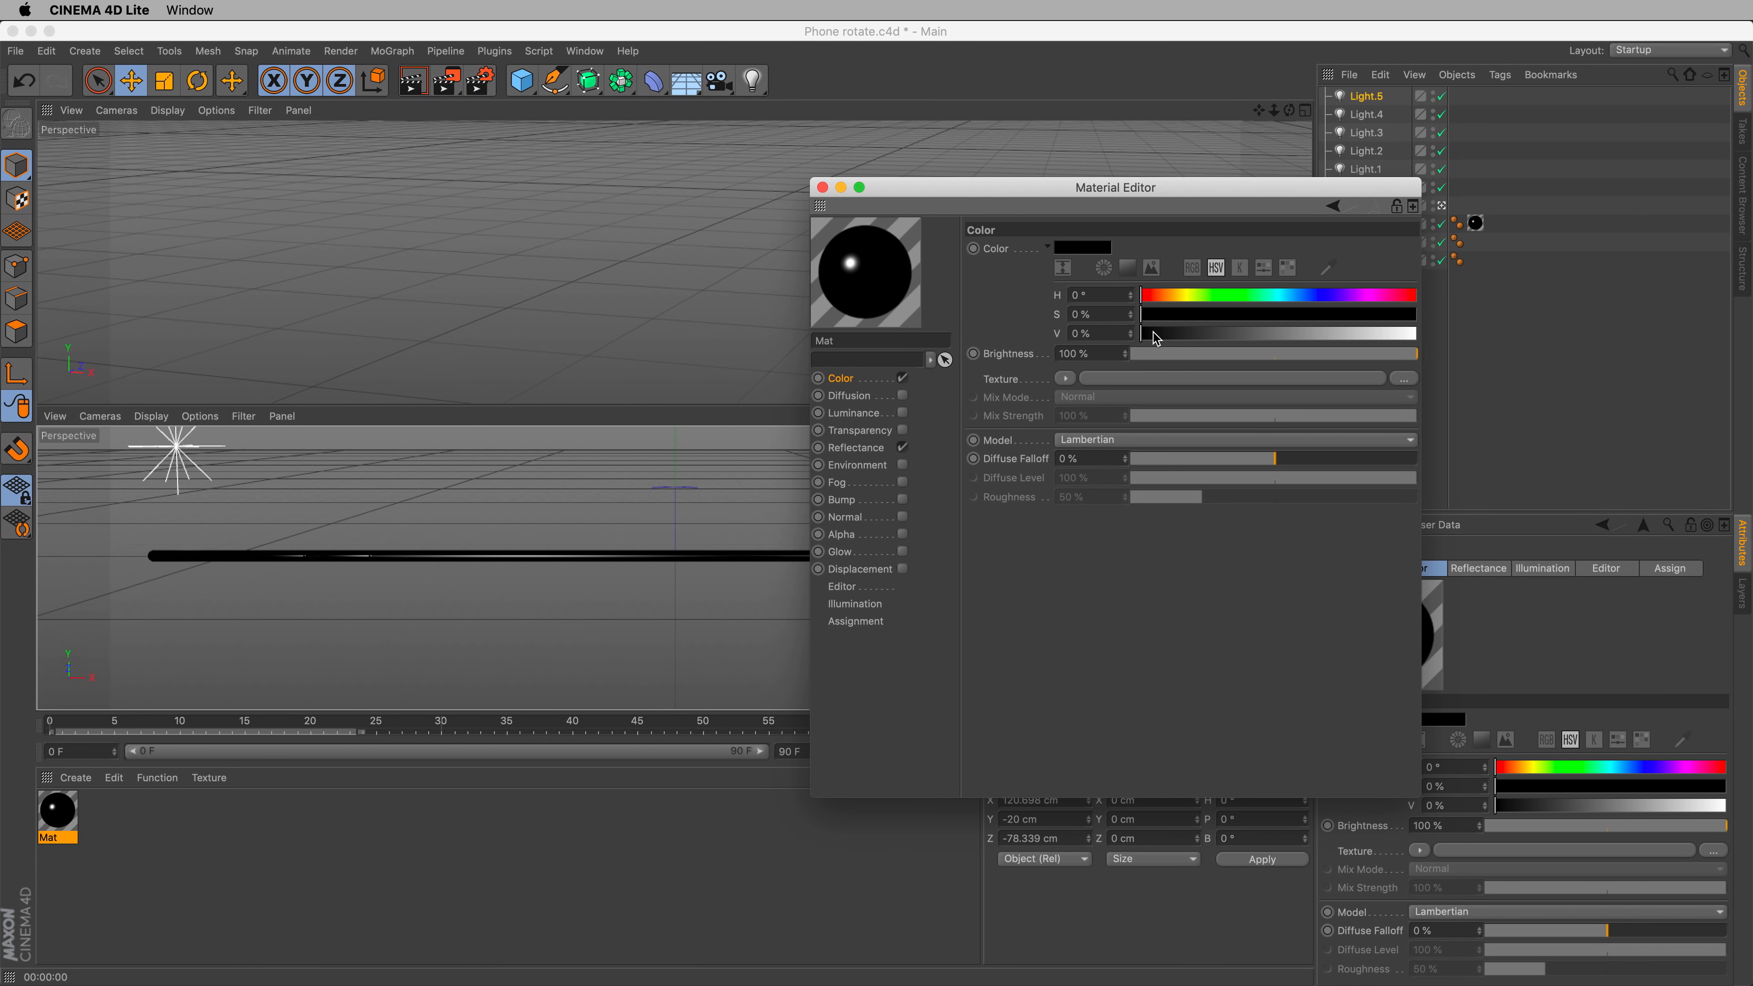
pyautogui.moveTo(1156, 338); pyautogui.dragTo(1164, 335)
pyautogui.moveTo(1016, 196); pyautogui.dragTo(1281, 632)
pyautogui.press('super+r')
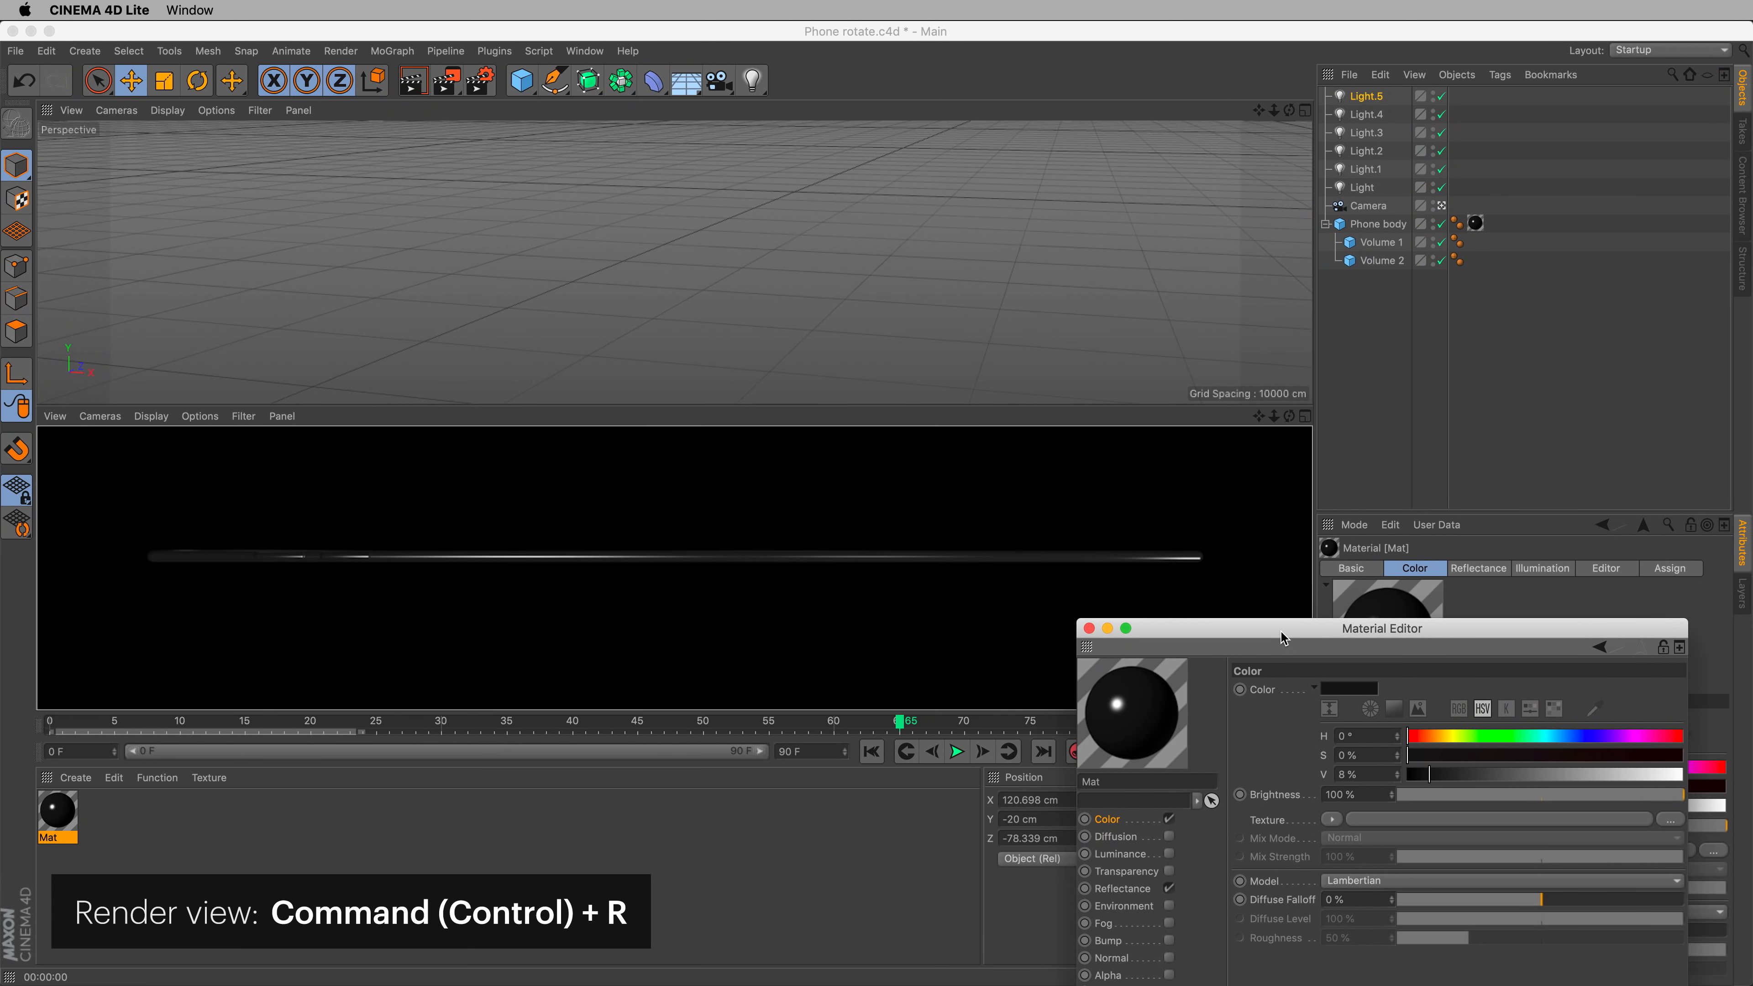
pyautogui.click(341, 730)
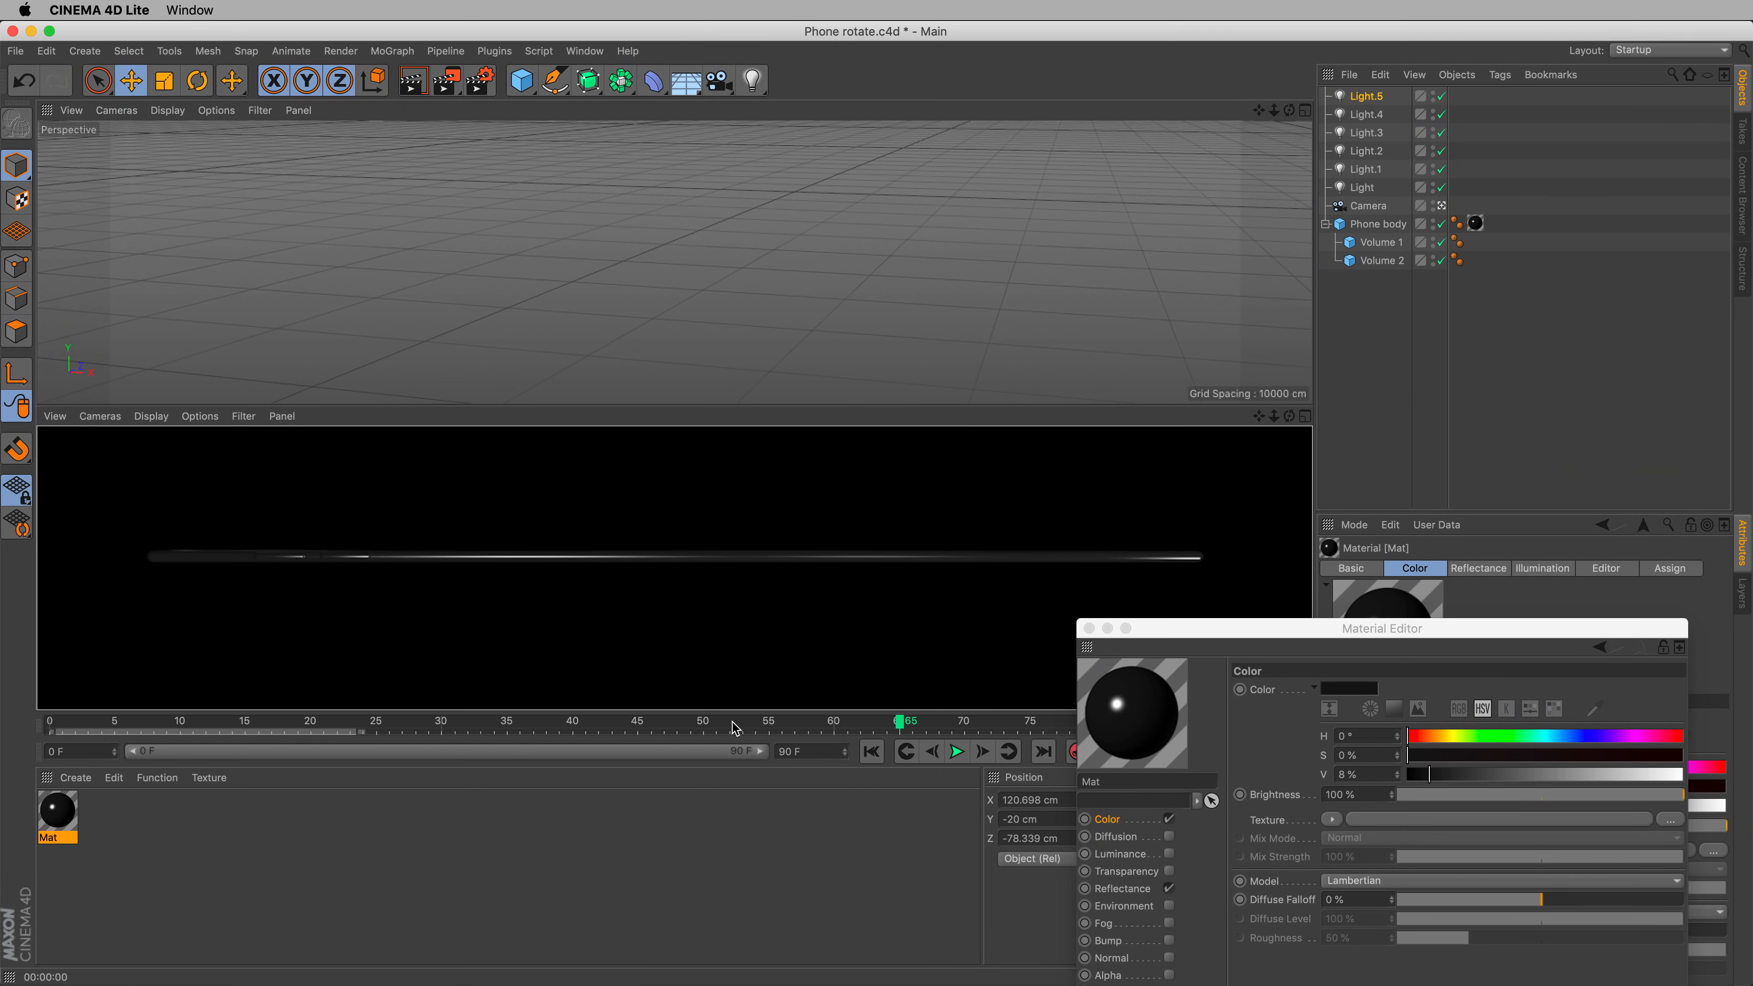
pyautogui.press('super+r')
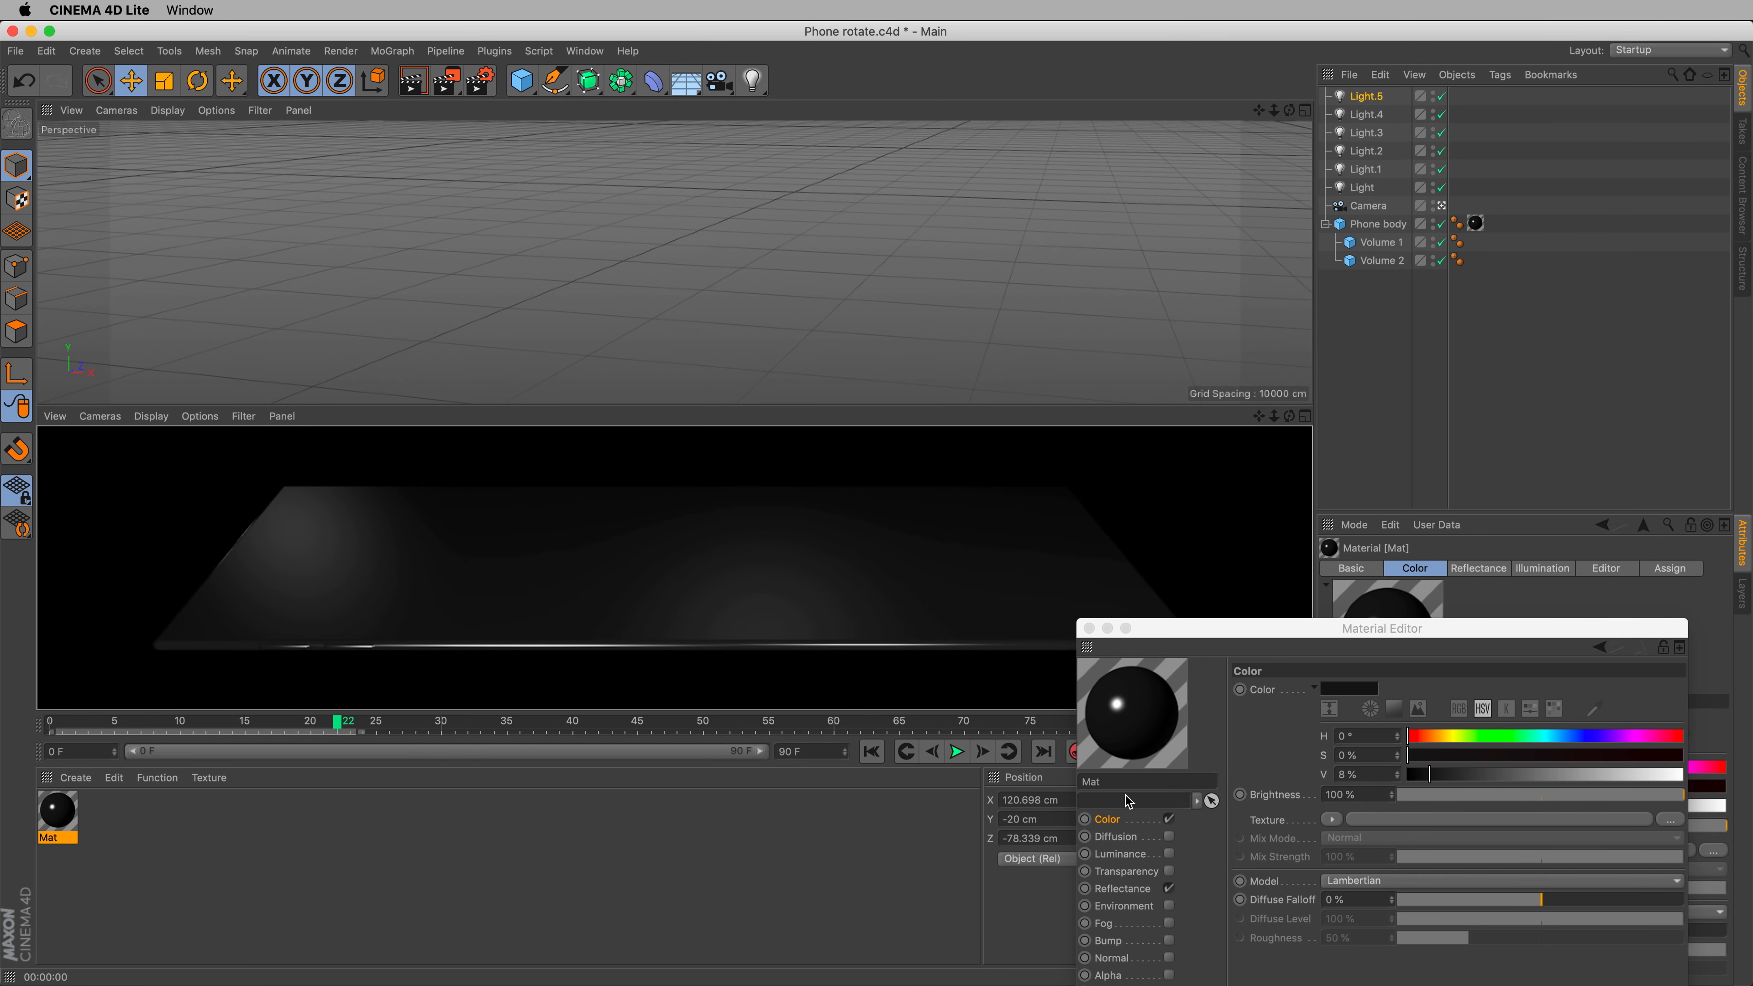
# - Lower the material's color V to 4 %, test-render frame 89 and return to frame 0
pyautogui.moveTo(1424, 777); pyautogui.dragTo(1420, 777)
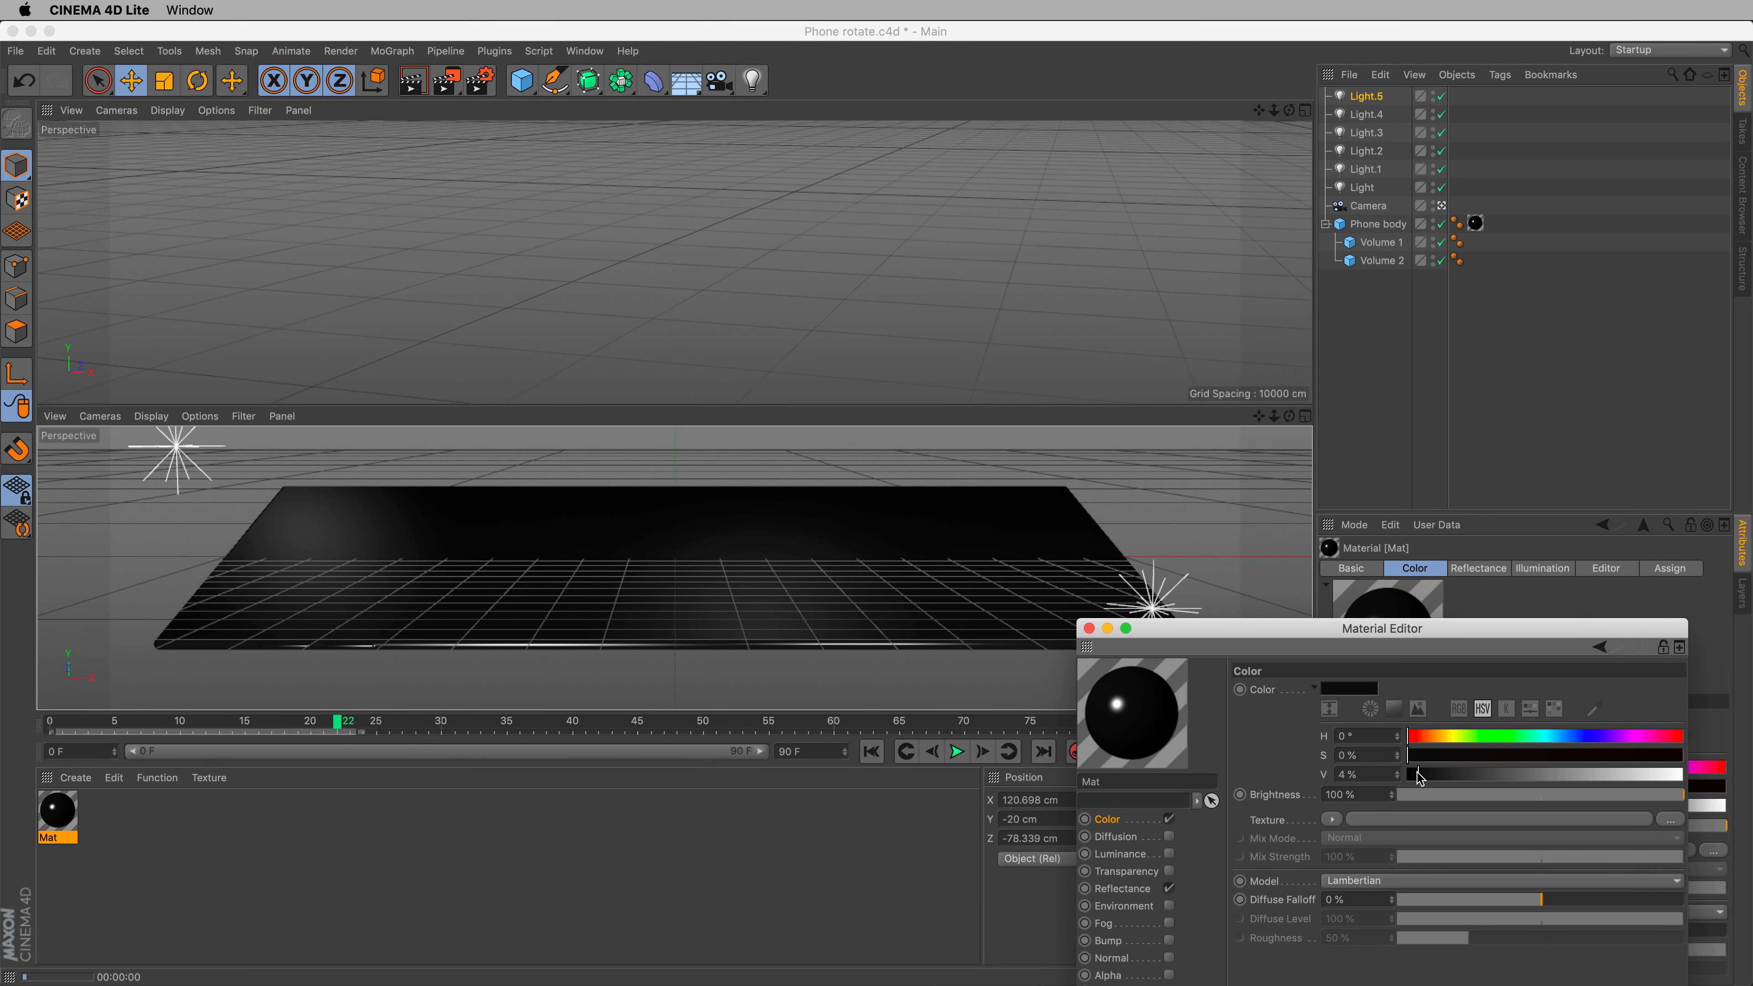
pyautogui.press('super+r')
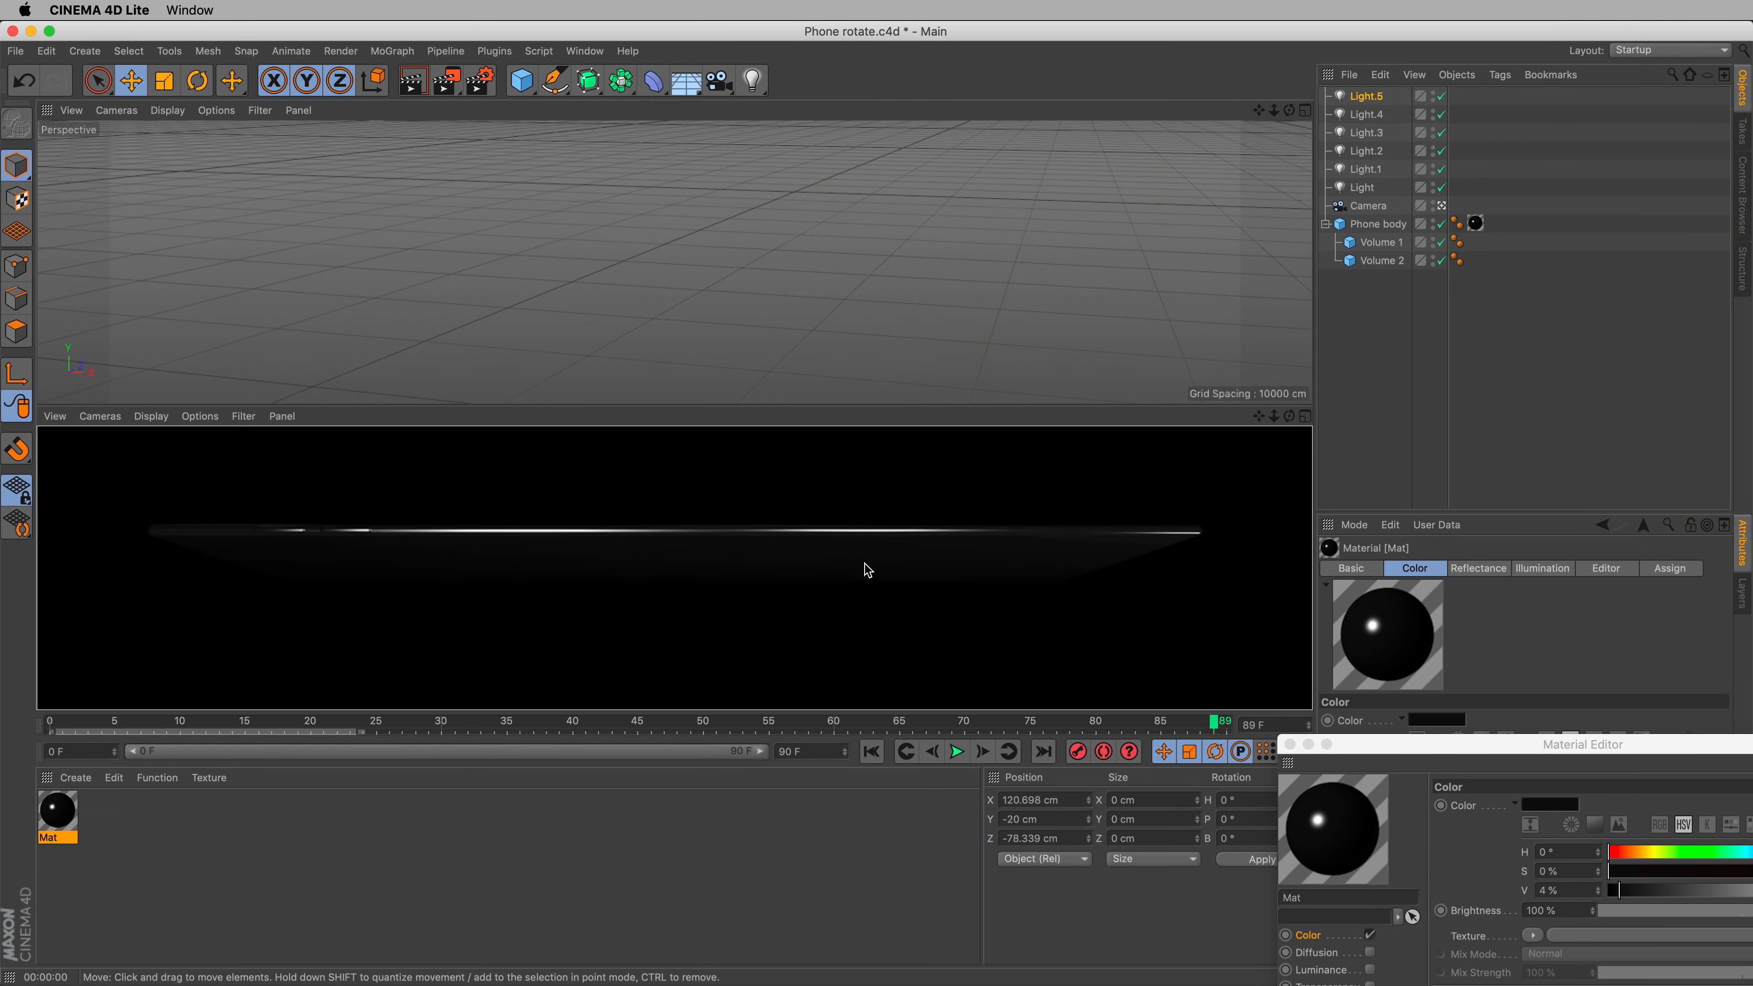
pyautogui.moveTo(1205, 732); pyautogui.dragTo(599, 725)
pyautogui.moveTo(677, 838); pyautogui.dragTo(47, 745)
# - Reset the upper perspective view to frame the phone and its surrounding lights, with Phone body selected
pyautogui.click(1355, 97)
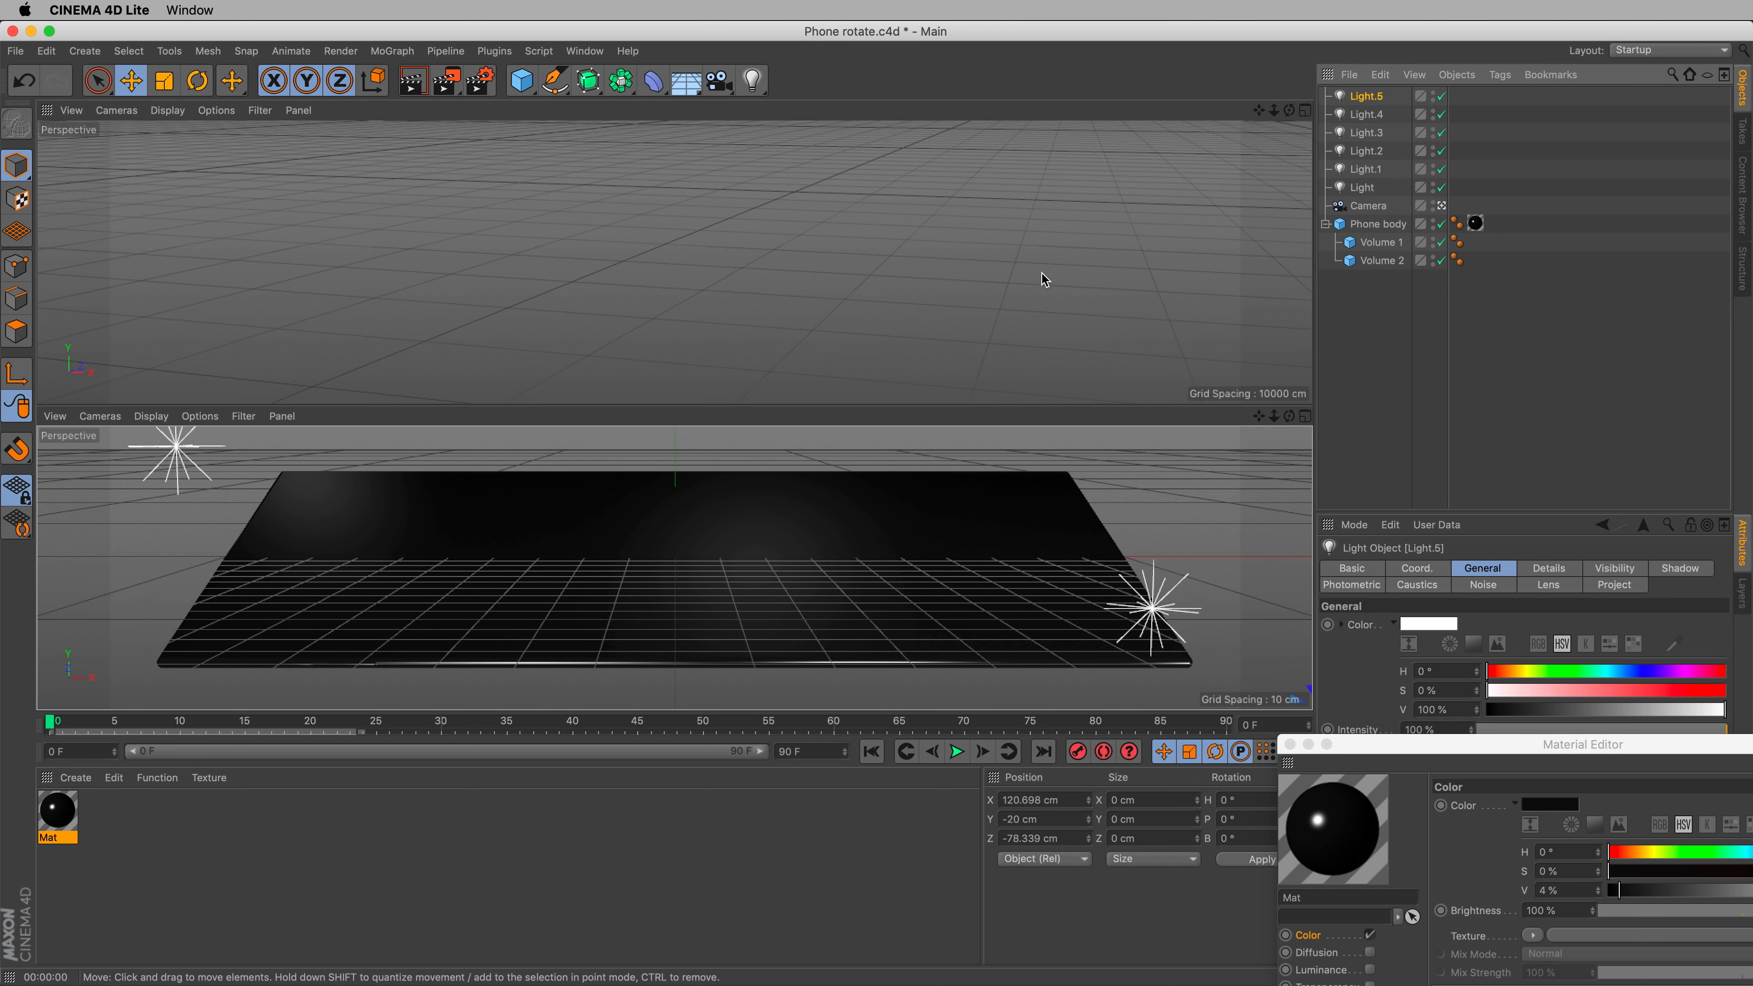
pyautogui.click(678, 252)
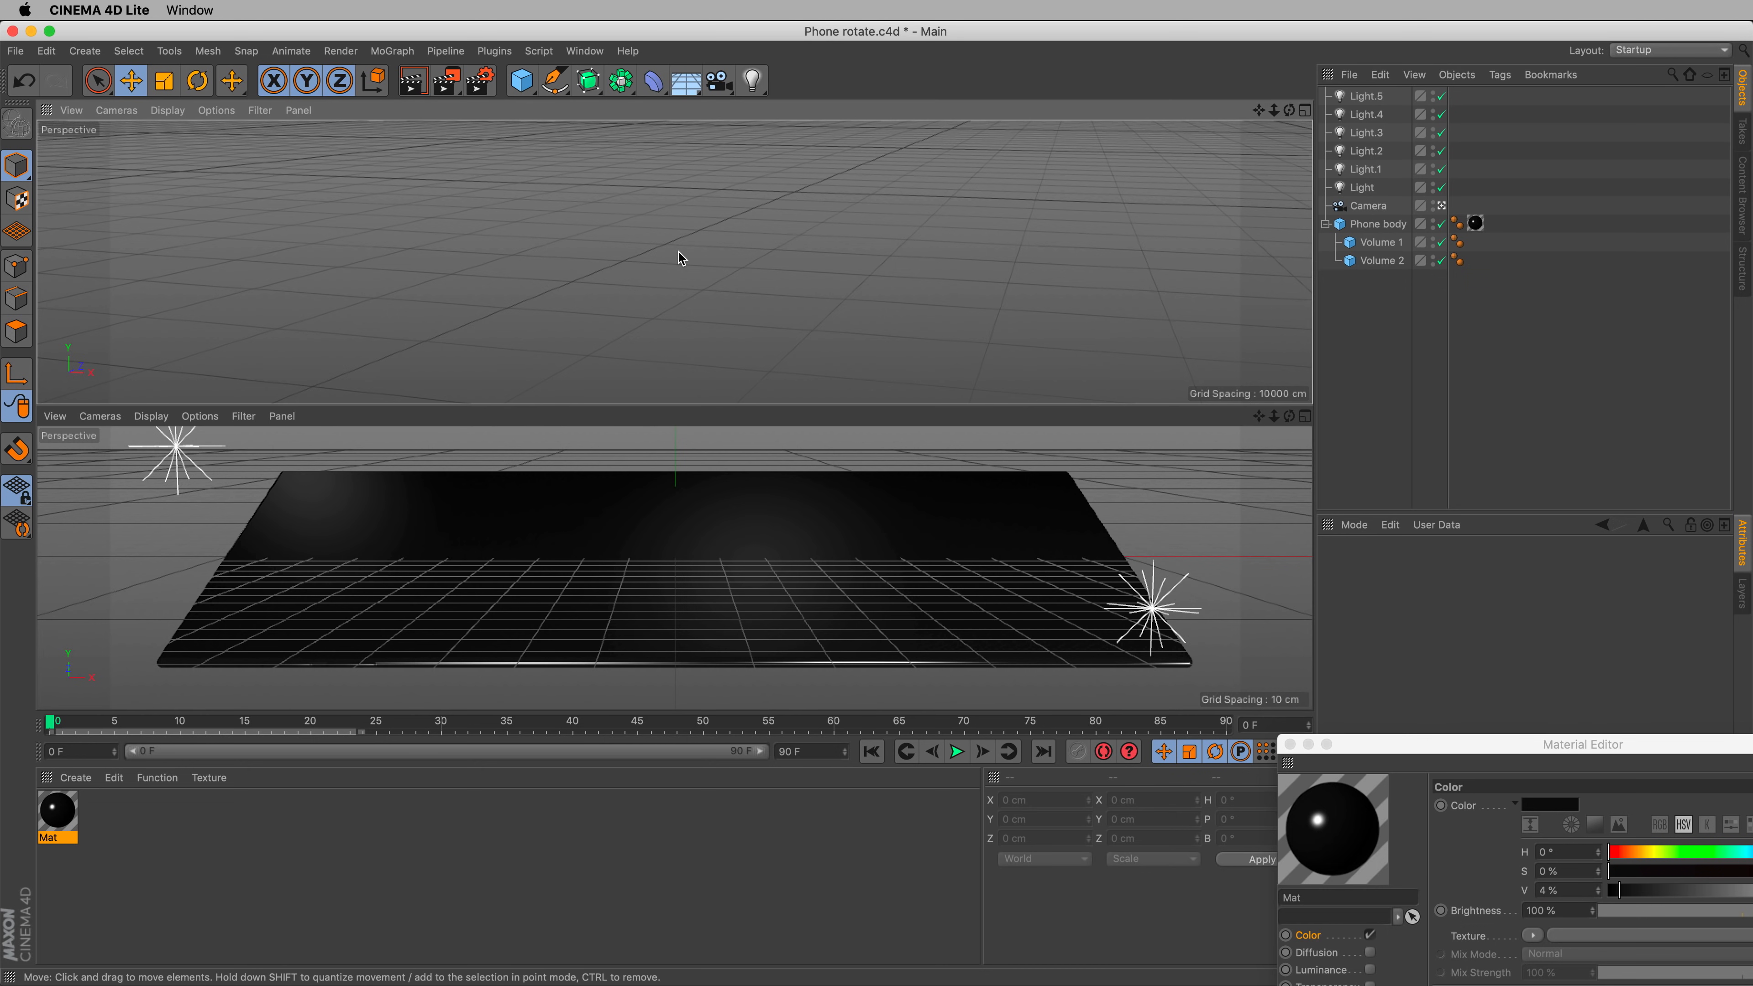
pyautogui.press('h')
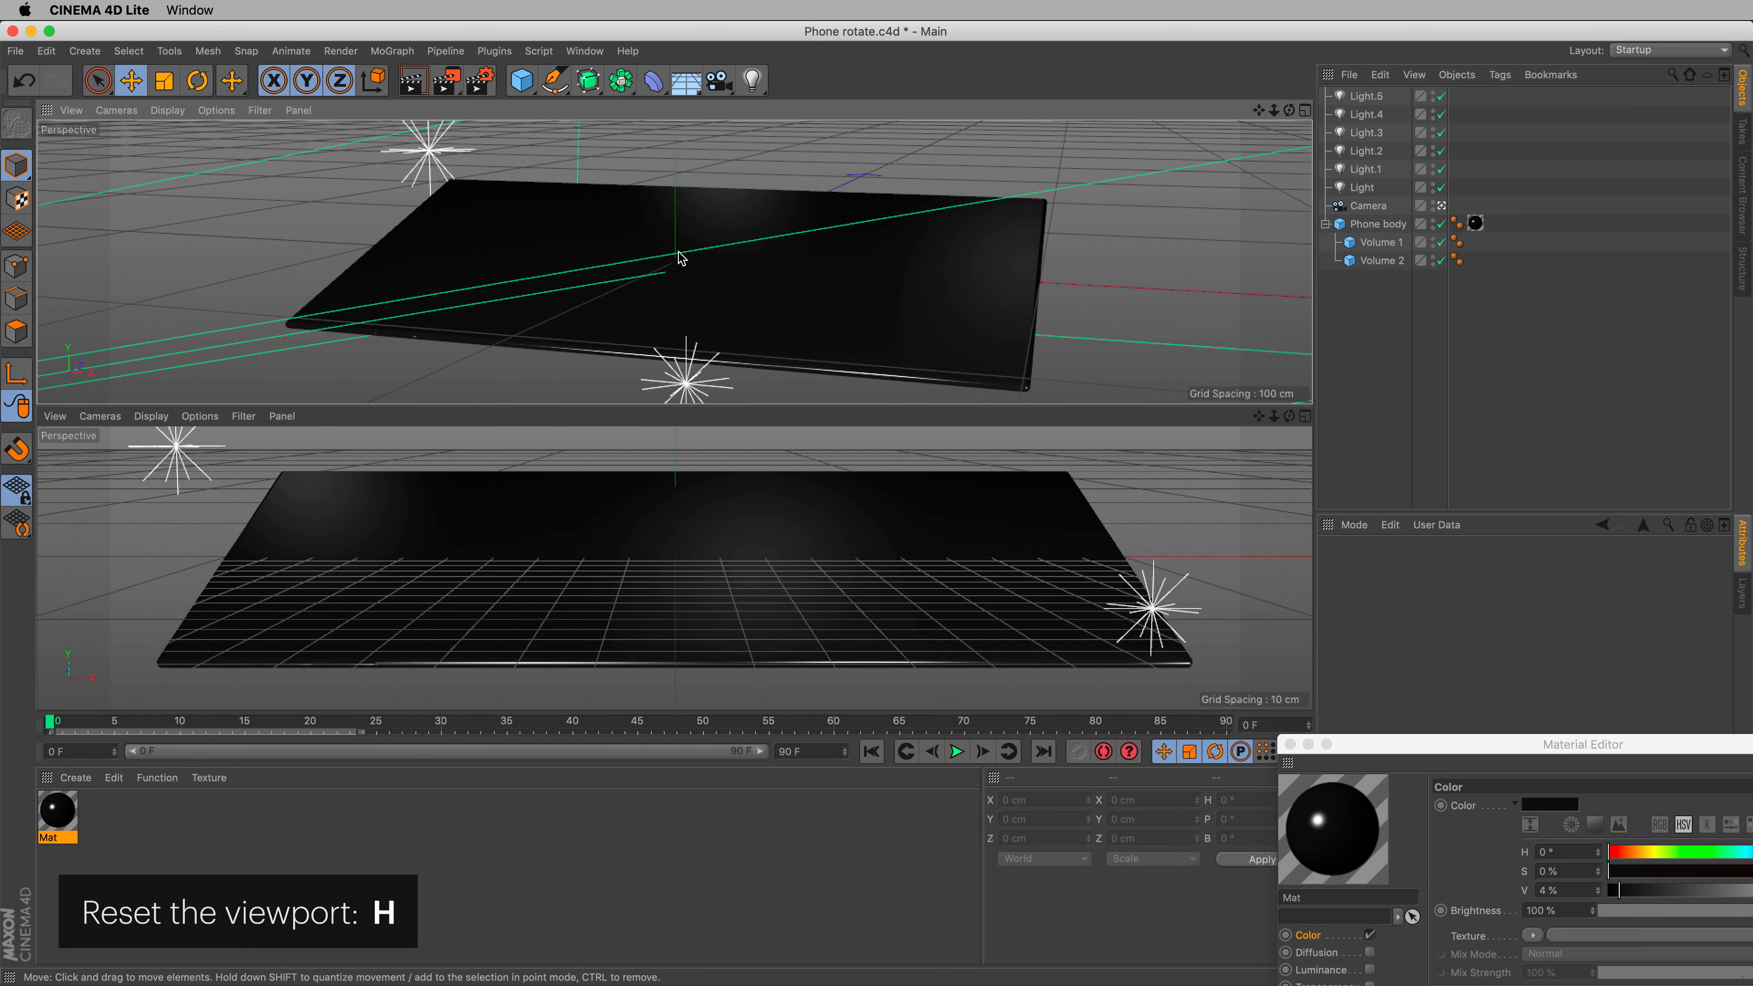
pyautogui.click(828, 301)
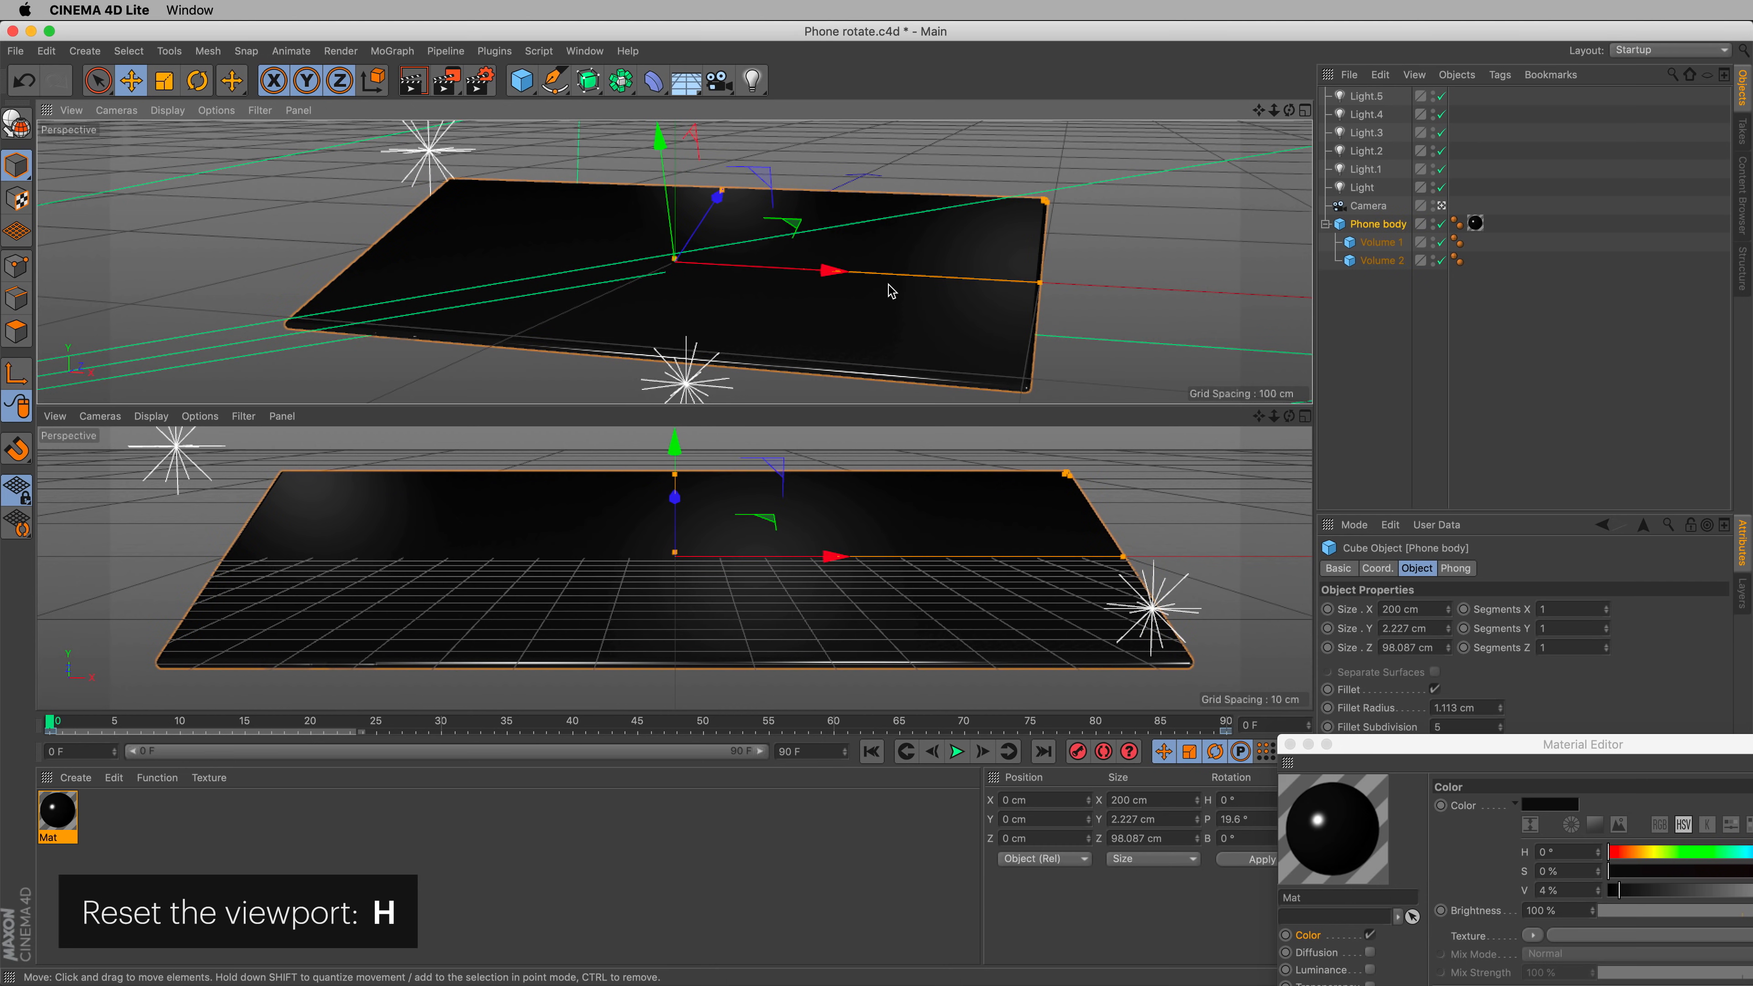
pyautogui.press('h')
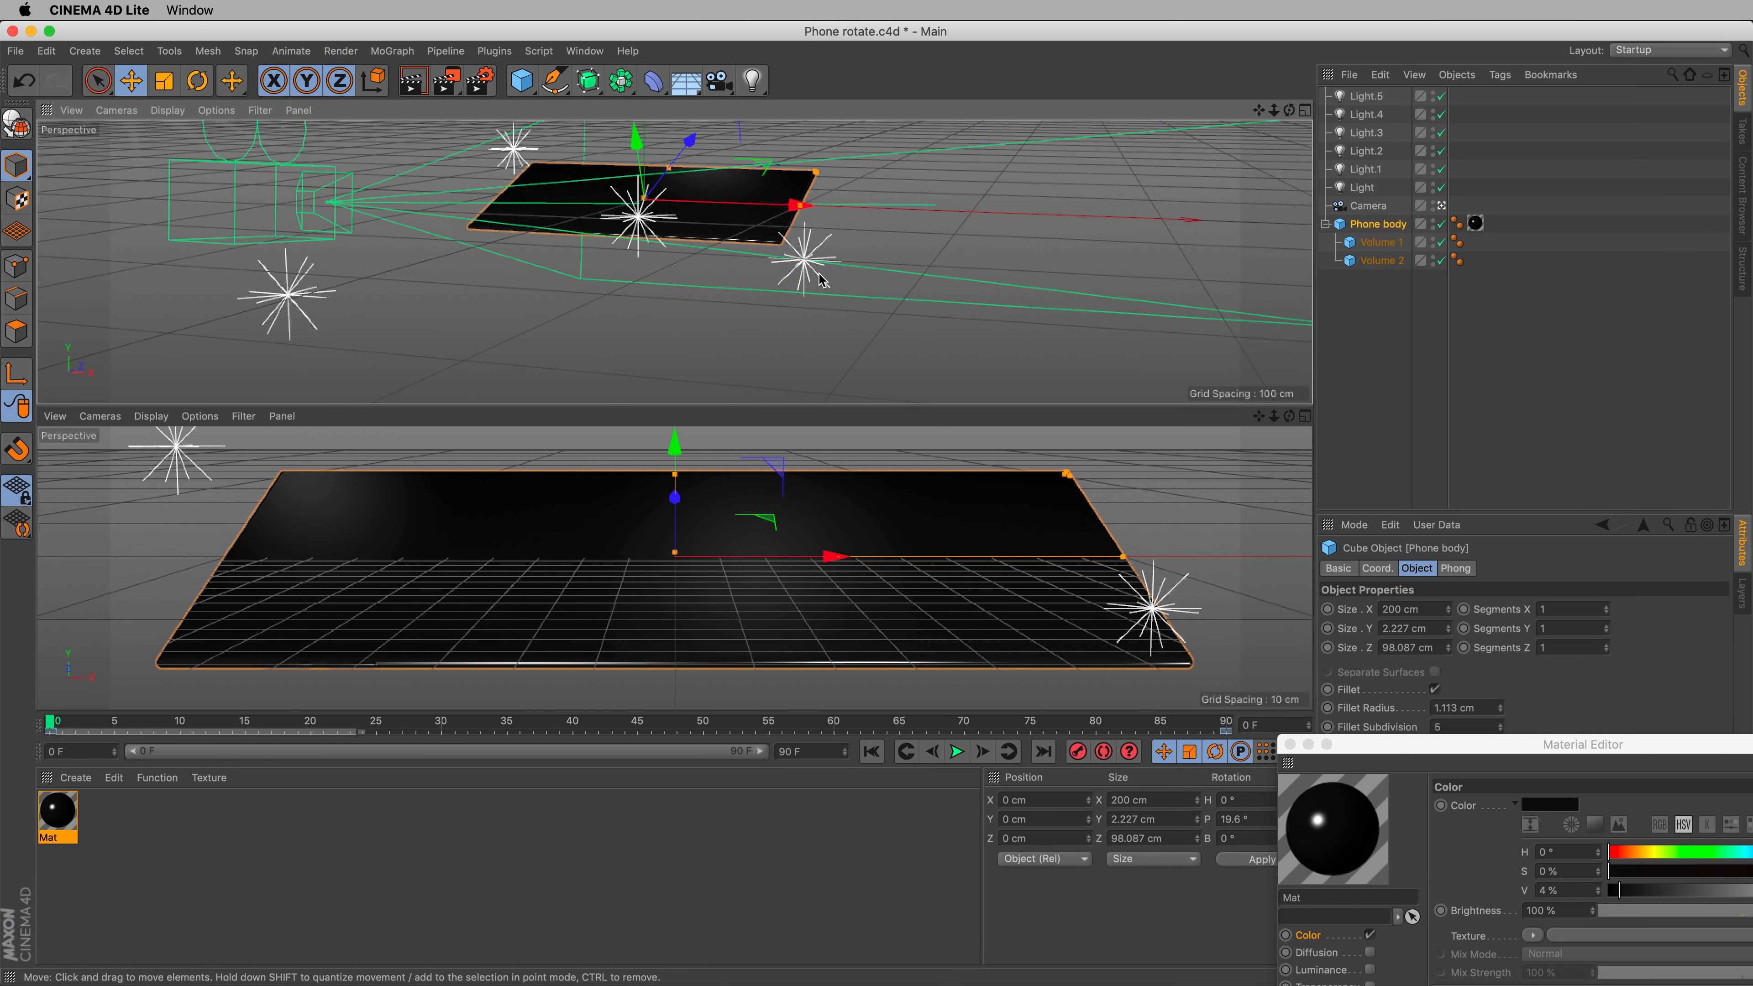
# - Keyframe the light beside the phone at about X 120, Y -20, Z -78 cm at frame 90 and X 100, Y -20, Z -329 cm at frame 0
pyautogui.click(810, 266)
pyautogui.moveTo(881, 274)
pyautogui.mouseDown()
pyautogui.moveTo(805, 271)
pyautogui.moveTo(876, 272)
pyautogui.mouseUp()
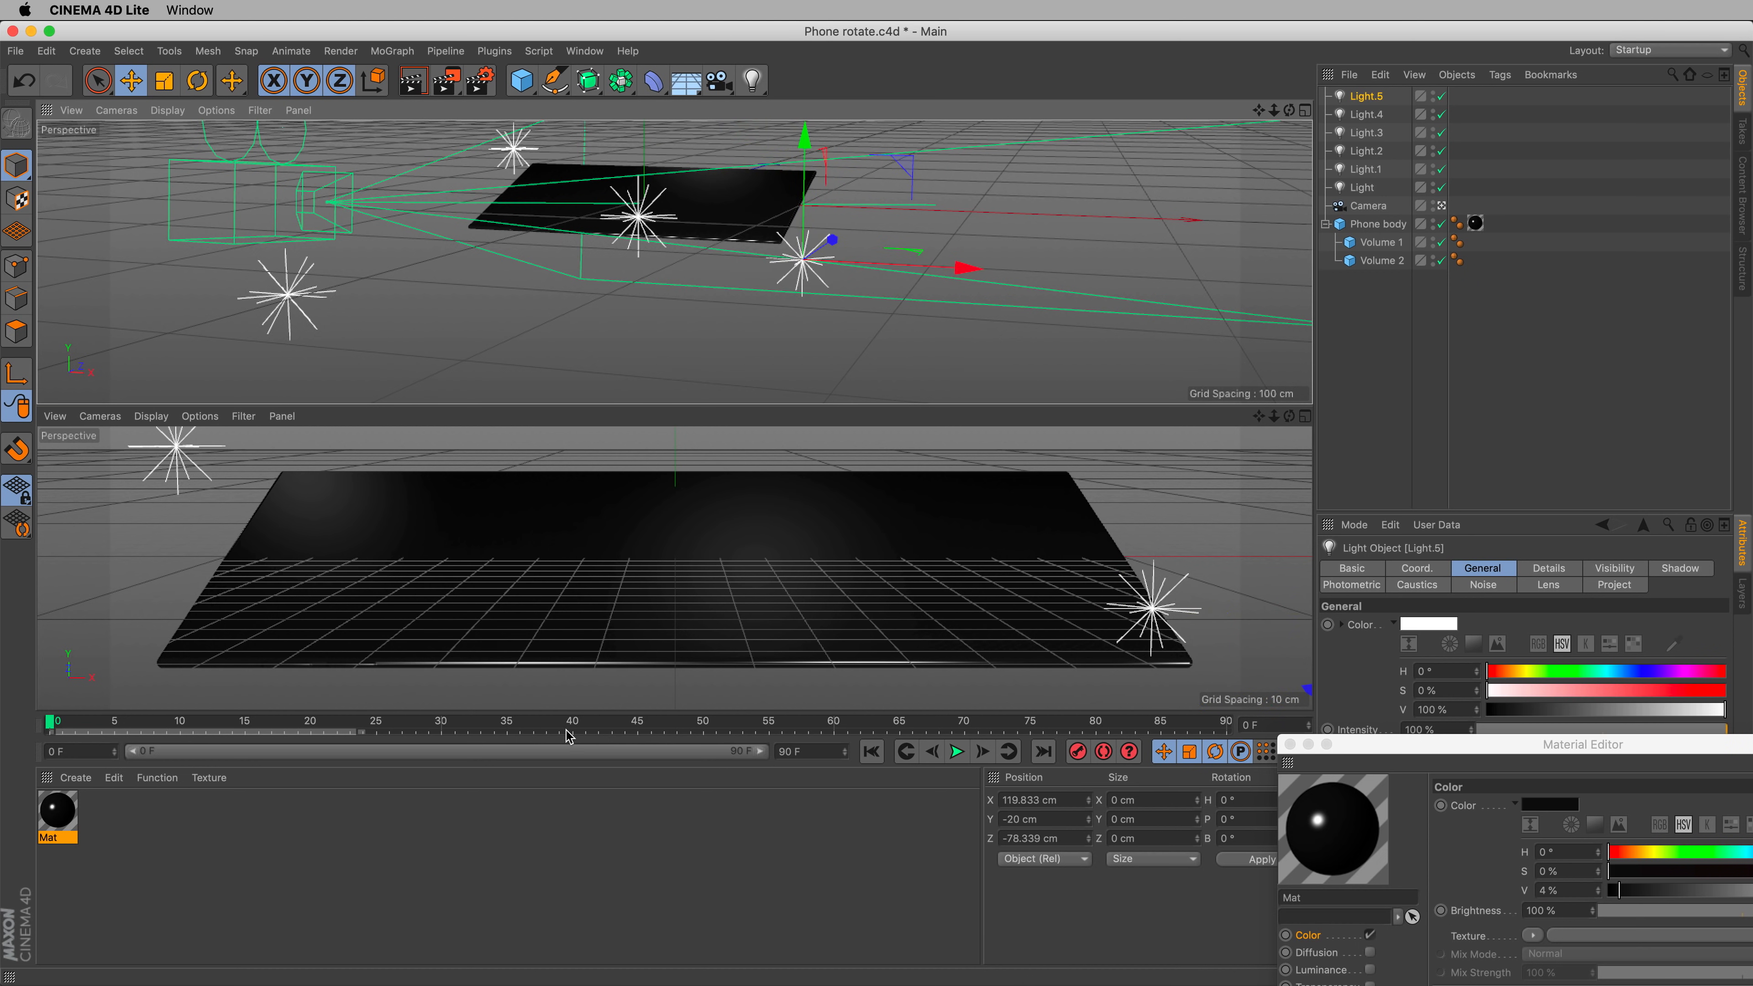
pyautogui.moveTo(587, 725); pyautogui.dragTo(1324, 733)
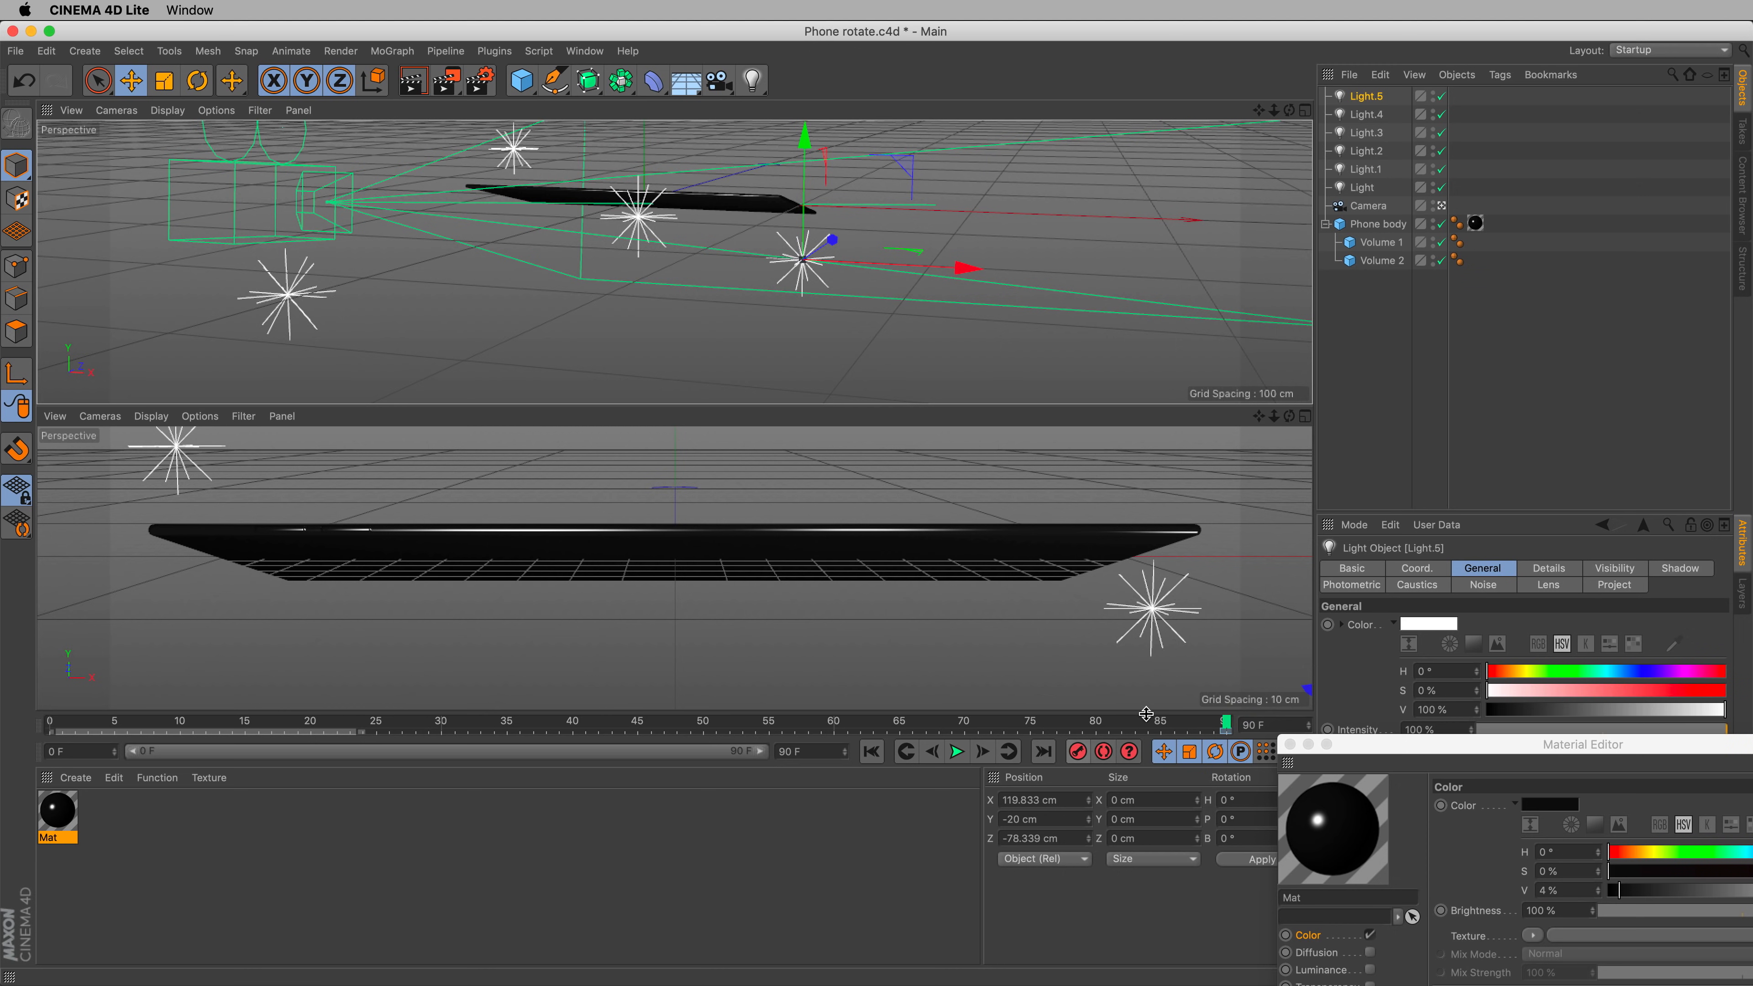
pyautogui.moveTo(1146, 719); pyautogui.dragTo(52, 725)
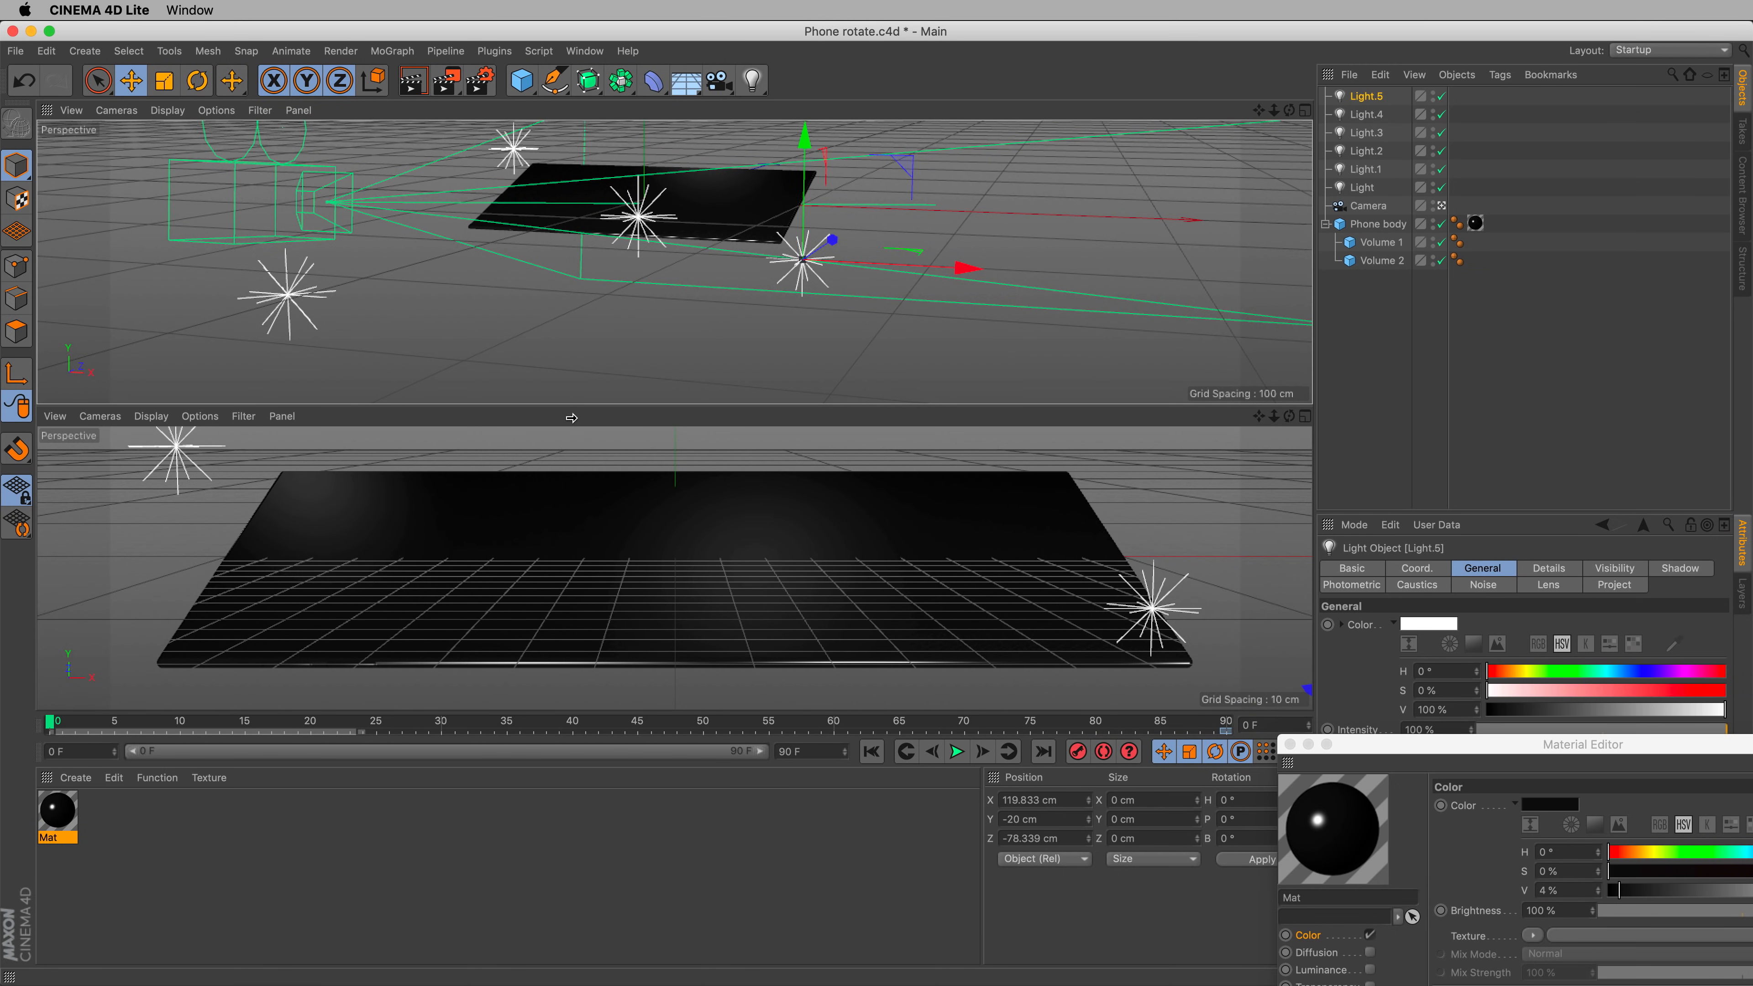
pyautogui.moveTo(945, 272); pyautogui.dragTo(631, 336)
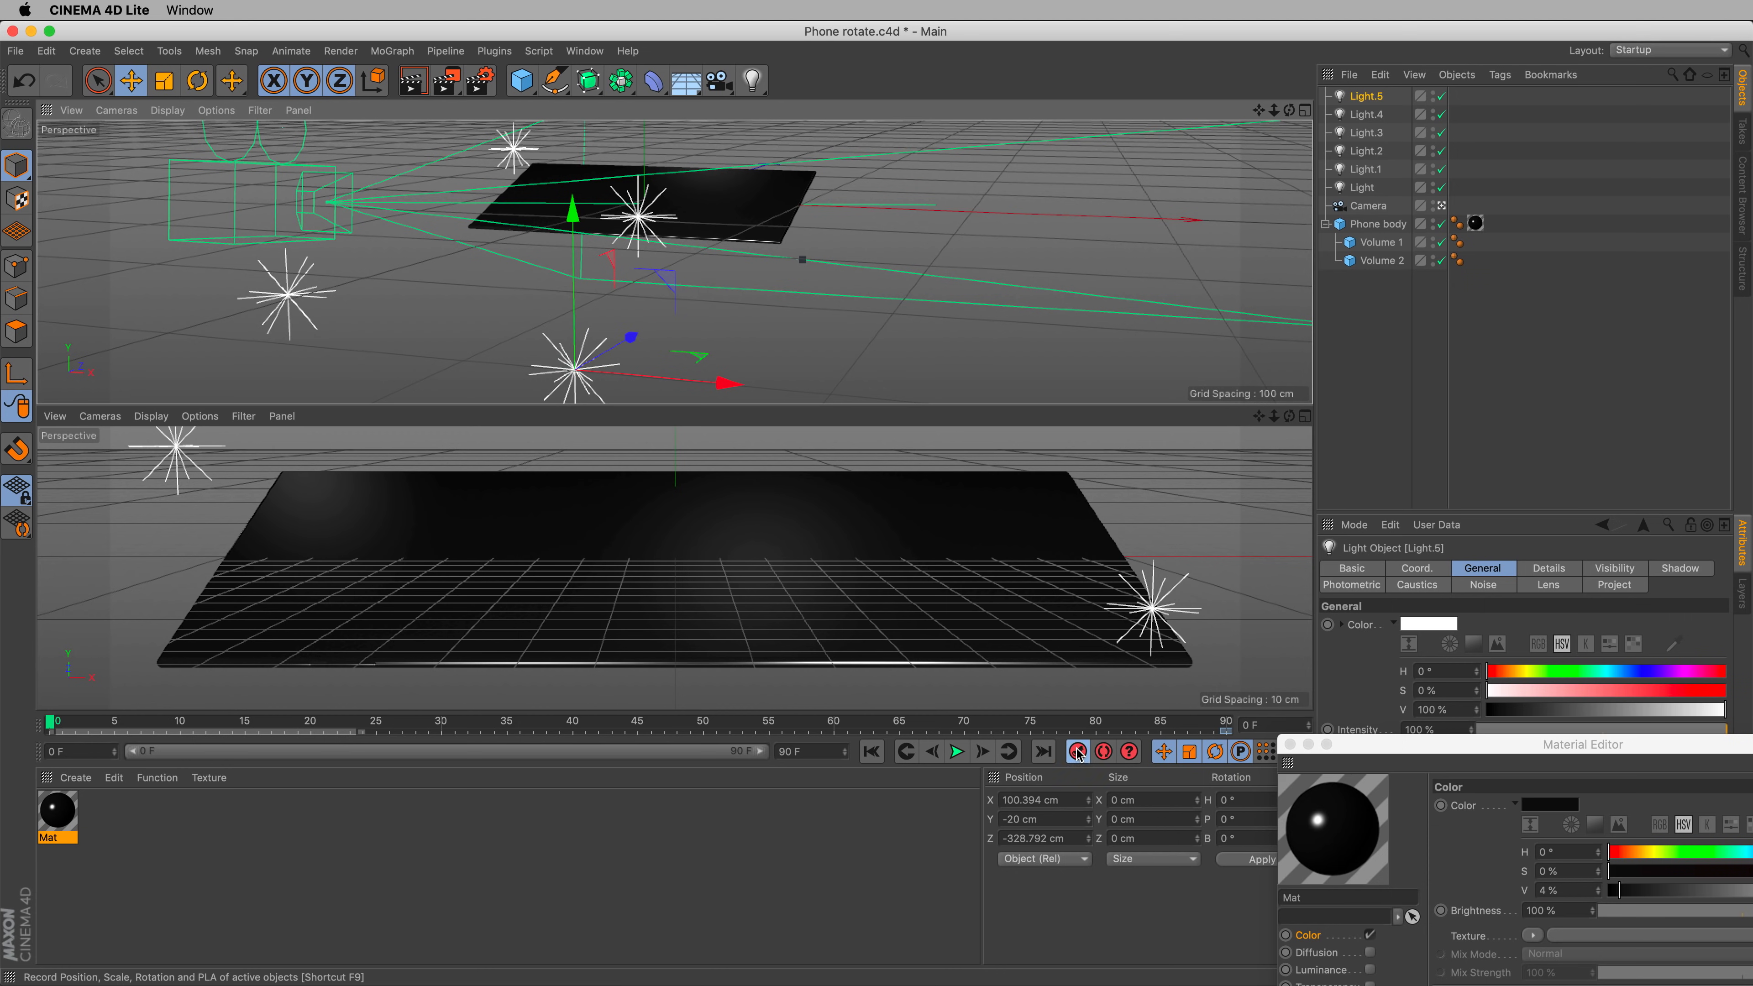
# - Preview the light's motion with a test render of the upper perspective view at frame 74, and save the project at frame 0
pyautogui.moveTo(69, 725); pyautogui.dragTo(857, 634)
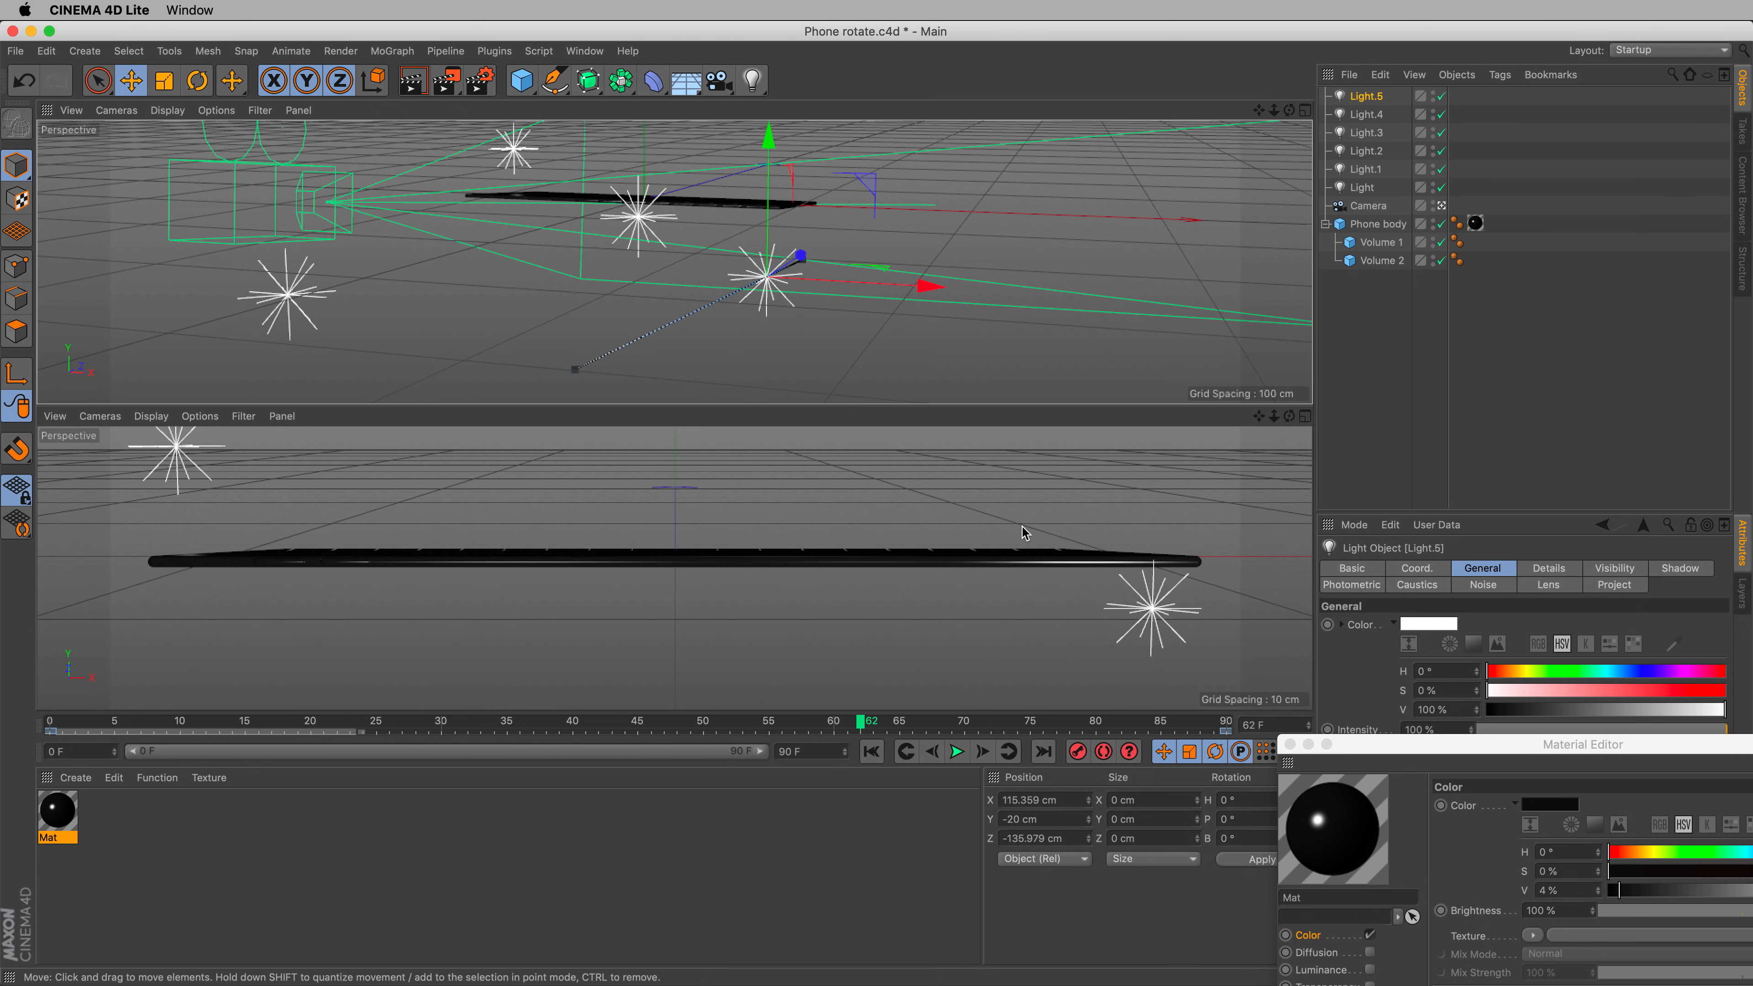
pyautogui.moveTo(856, 725); pyautogui.dragTo(918, 725)
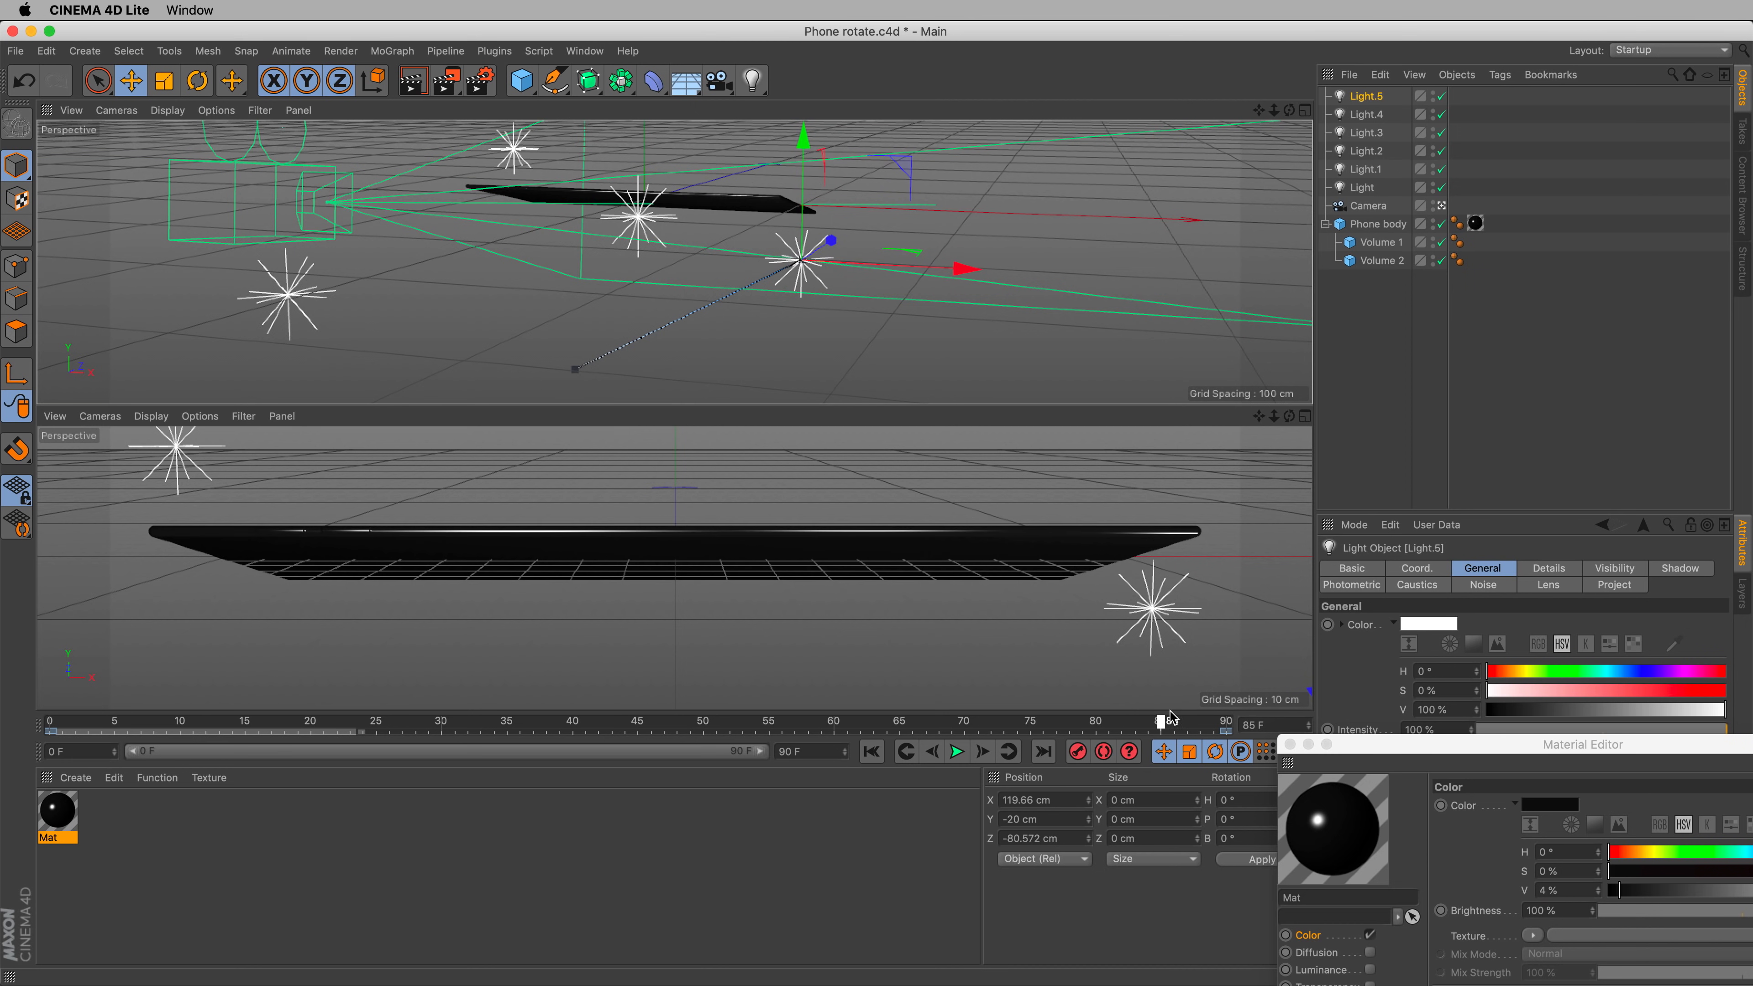
pyautogui.moveTo(1170, 718); pyautogui.dragTo(1226, 722)
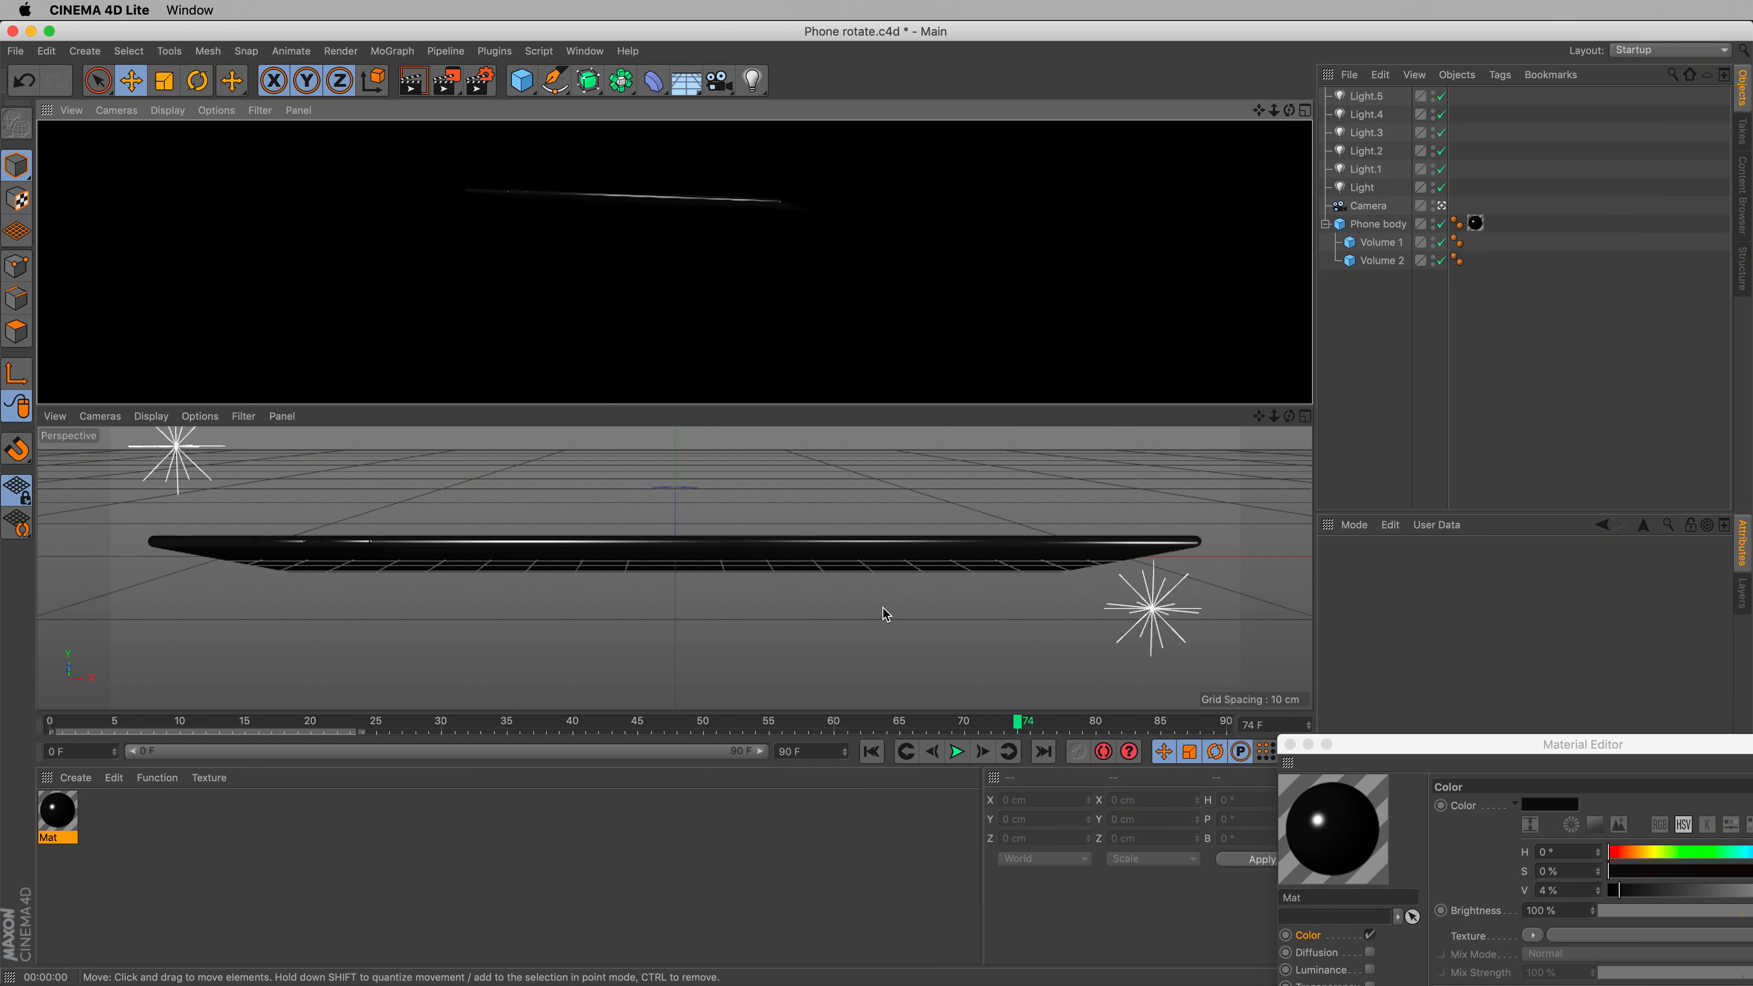
pyautogui.press('super+r')
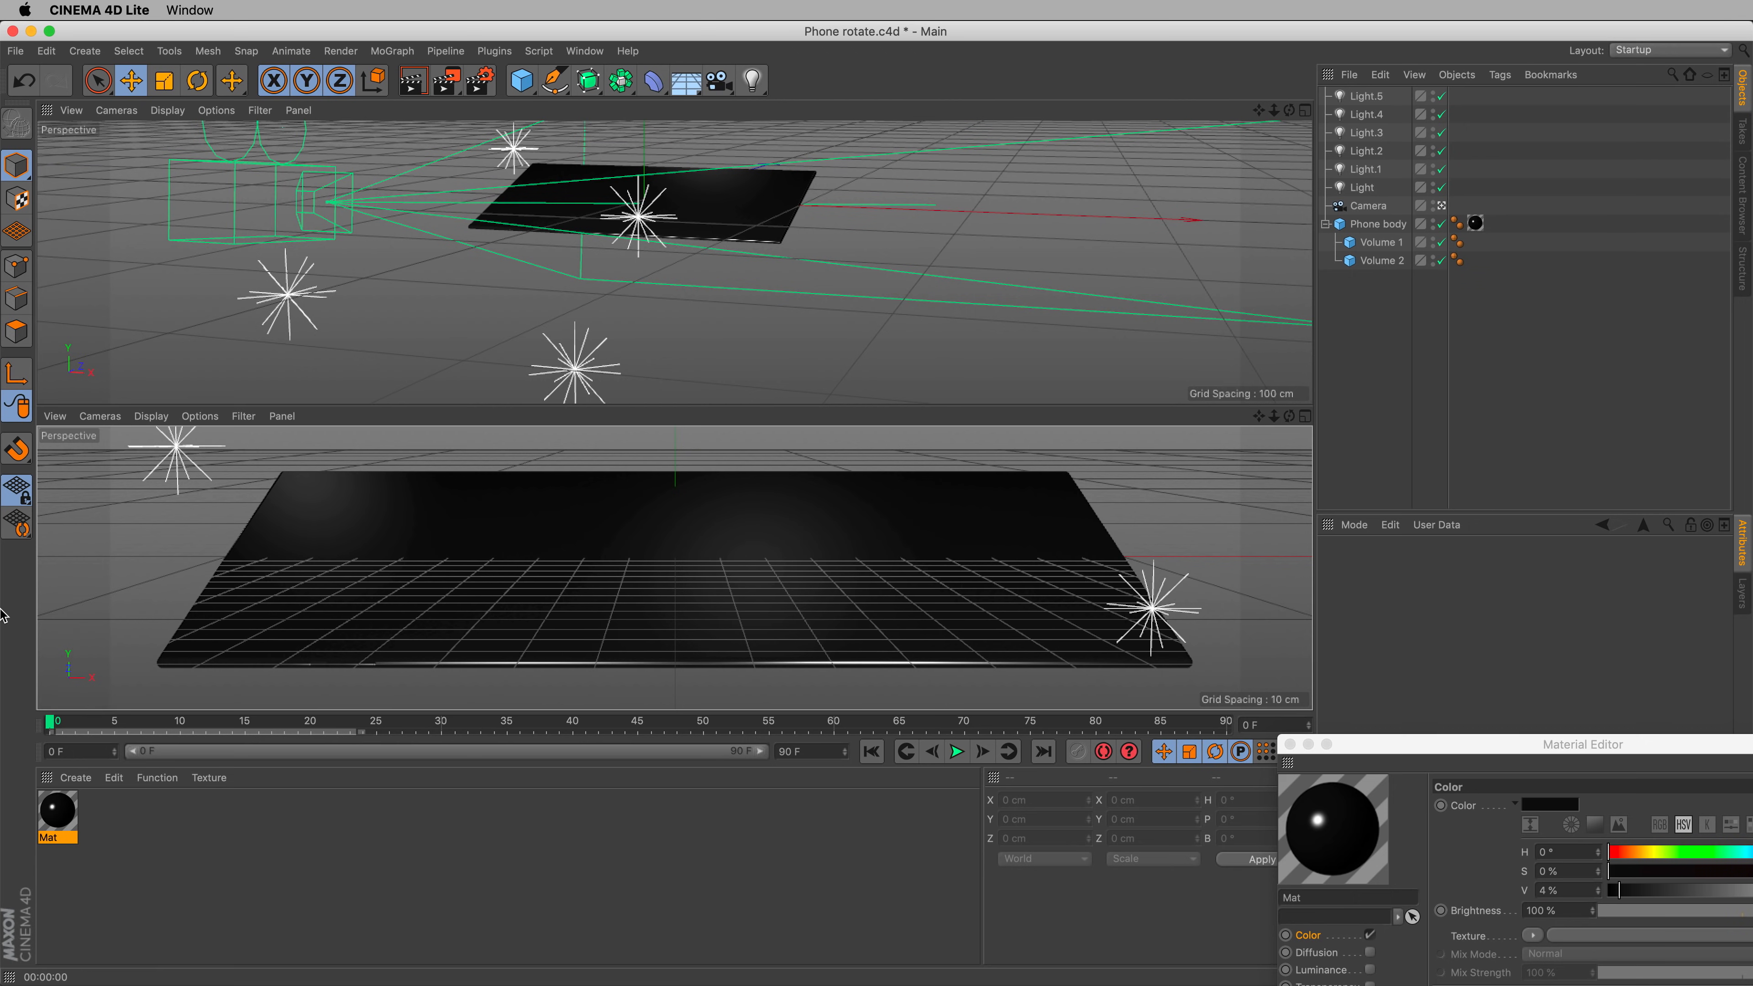
pyautogui.click(12, 47)
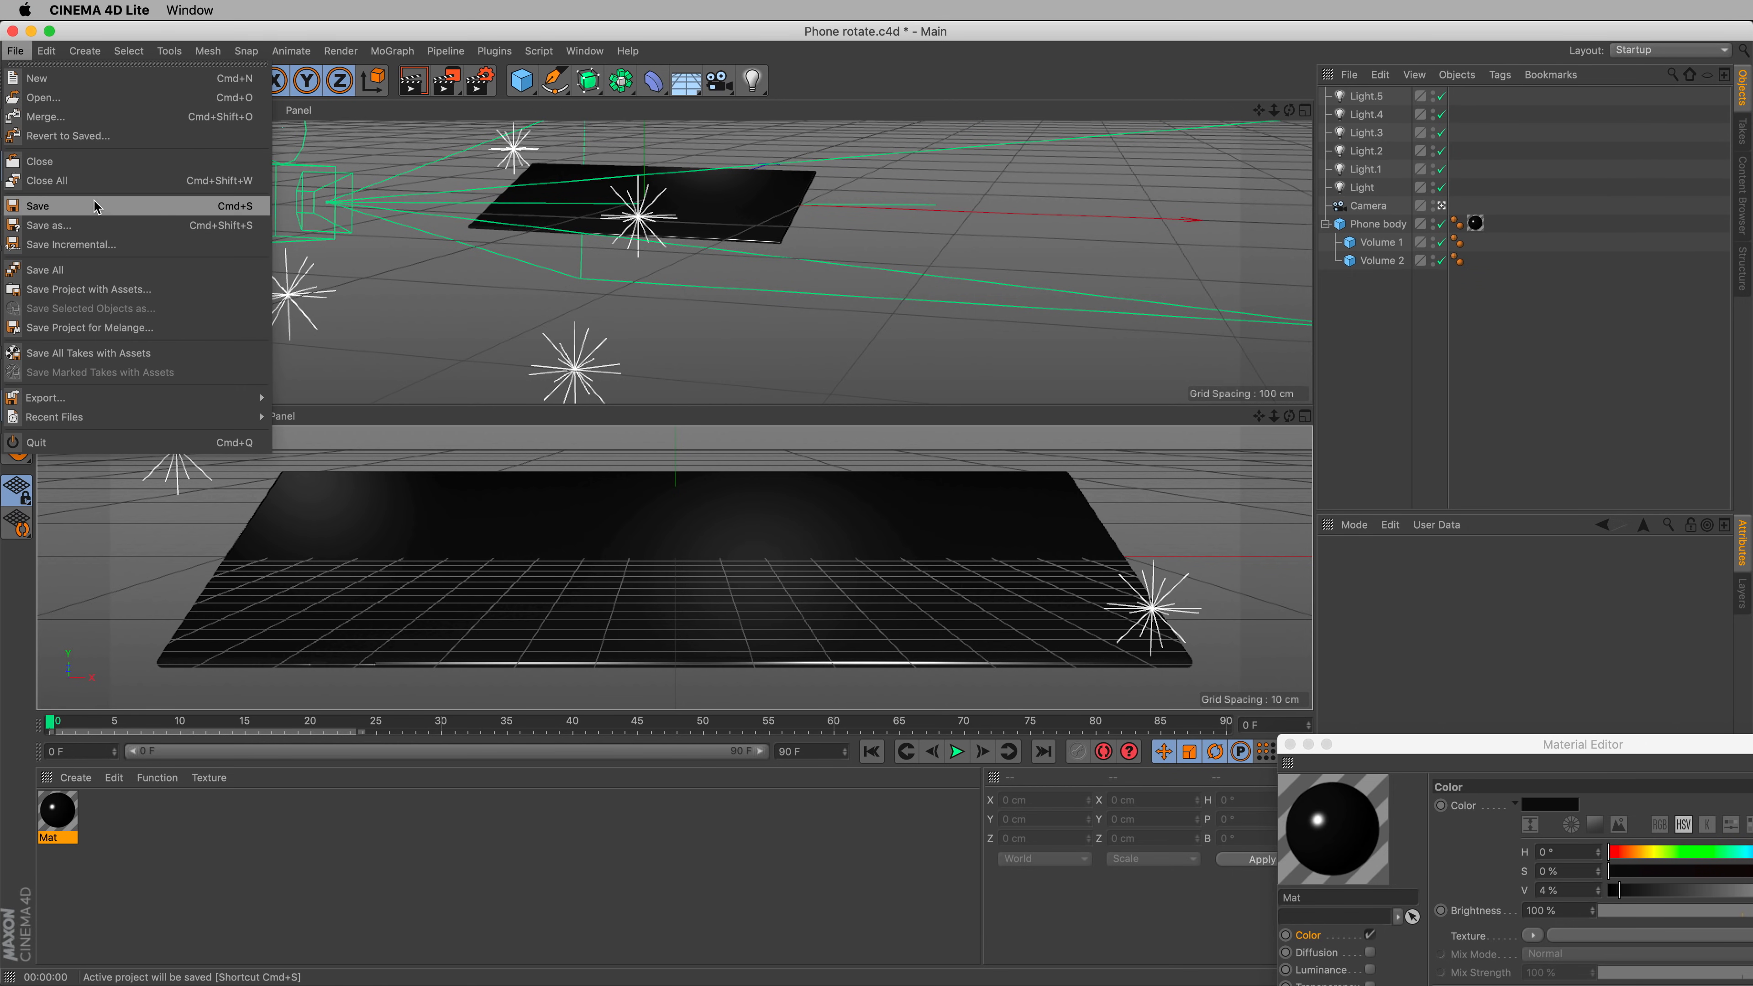
pyautogui.click(41, 207)
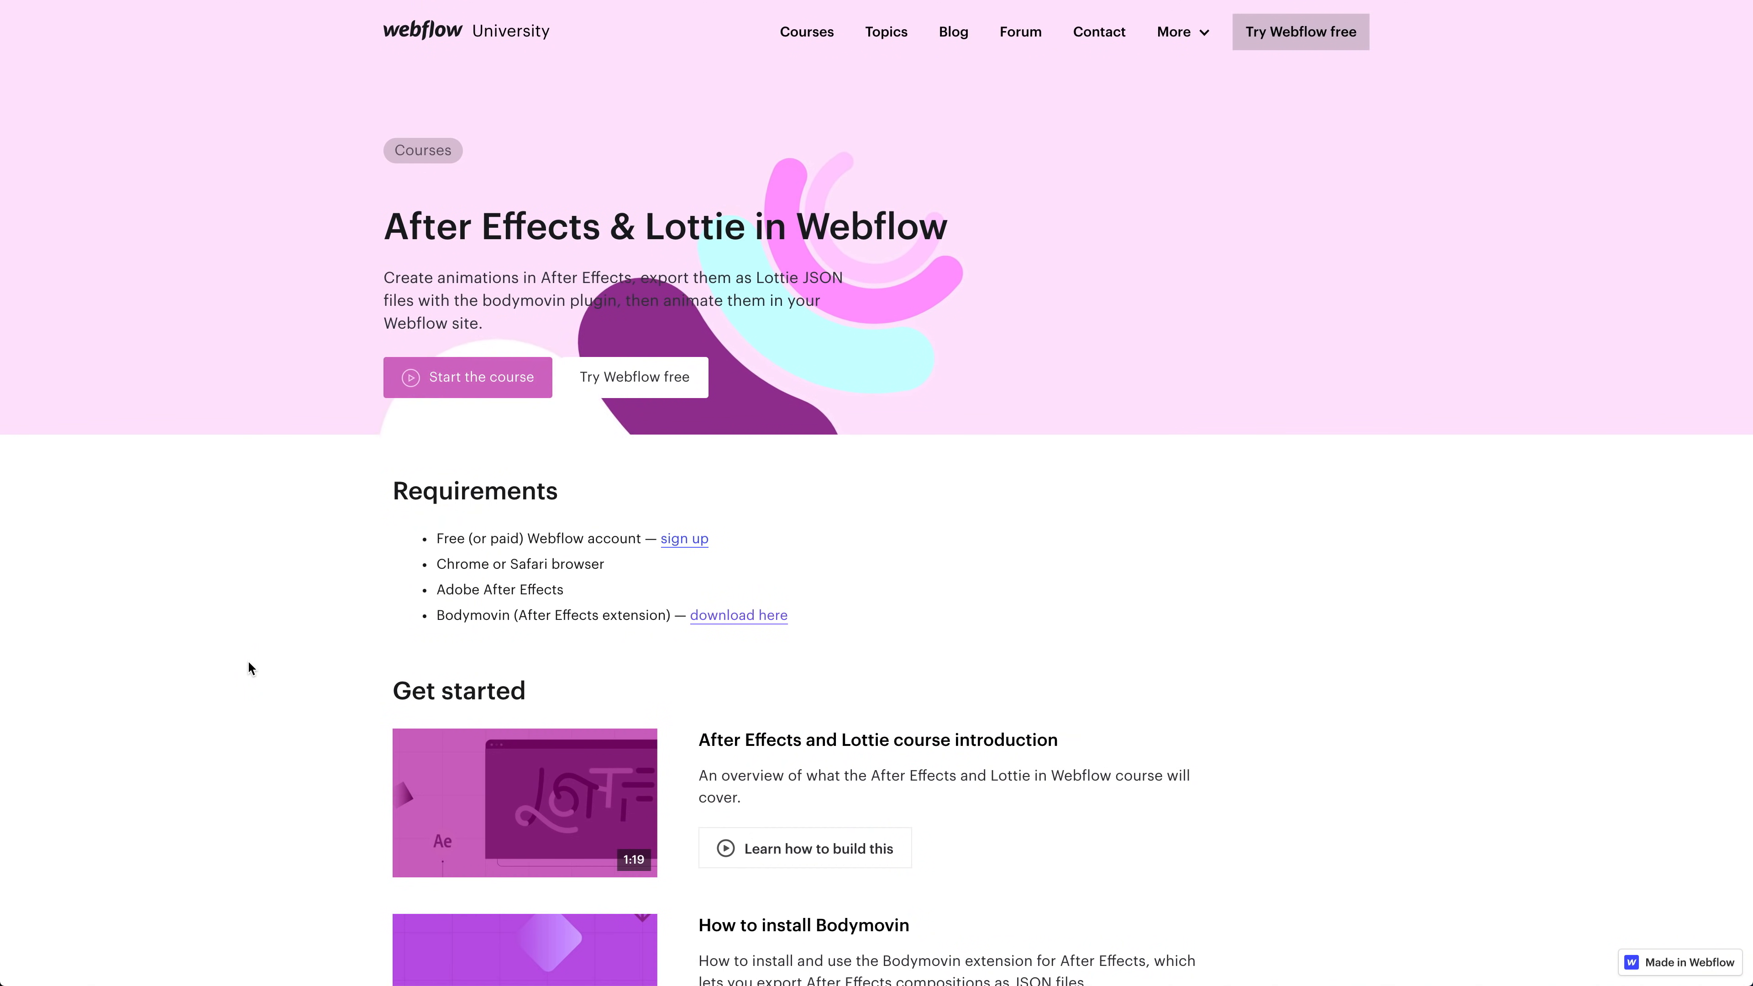
# - Switch to the browser and look through the Get started lessons of the After Effects & Lottie in Webflow course
pyautogui.scroll(-15, 249, 663)
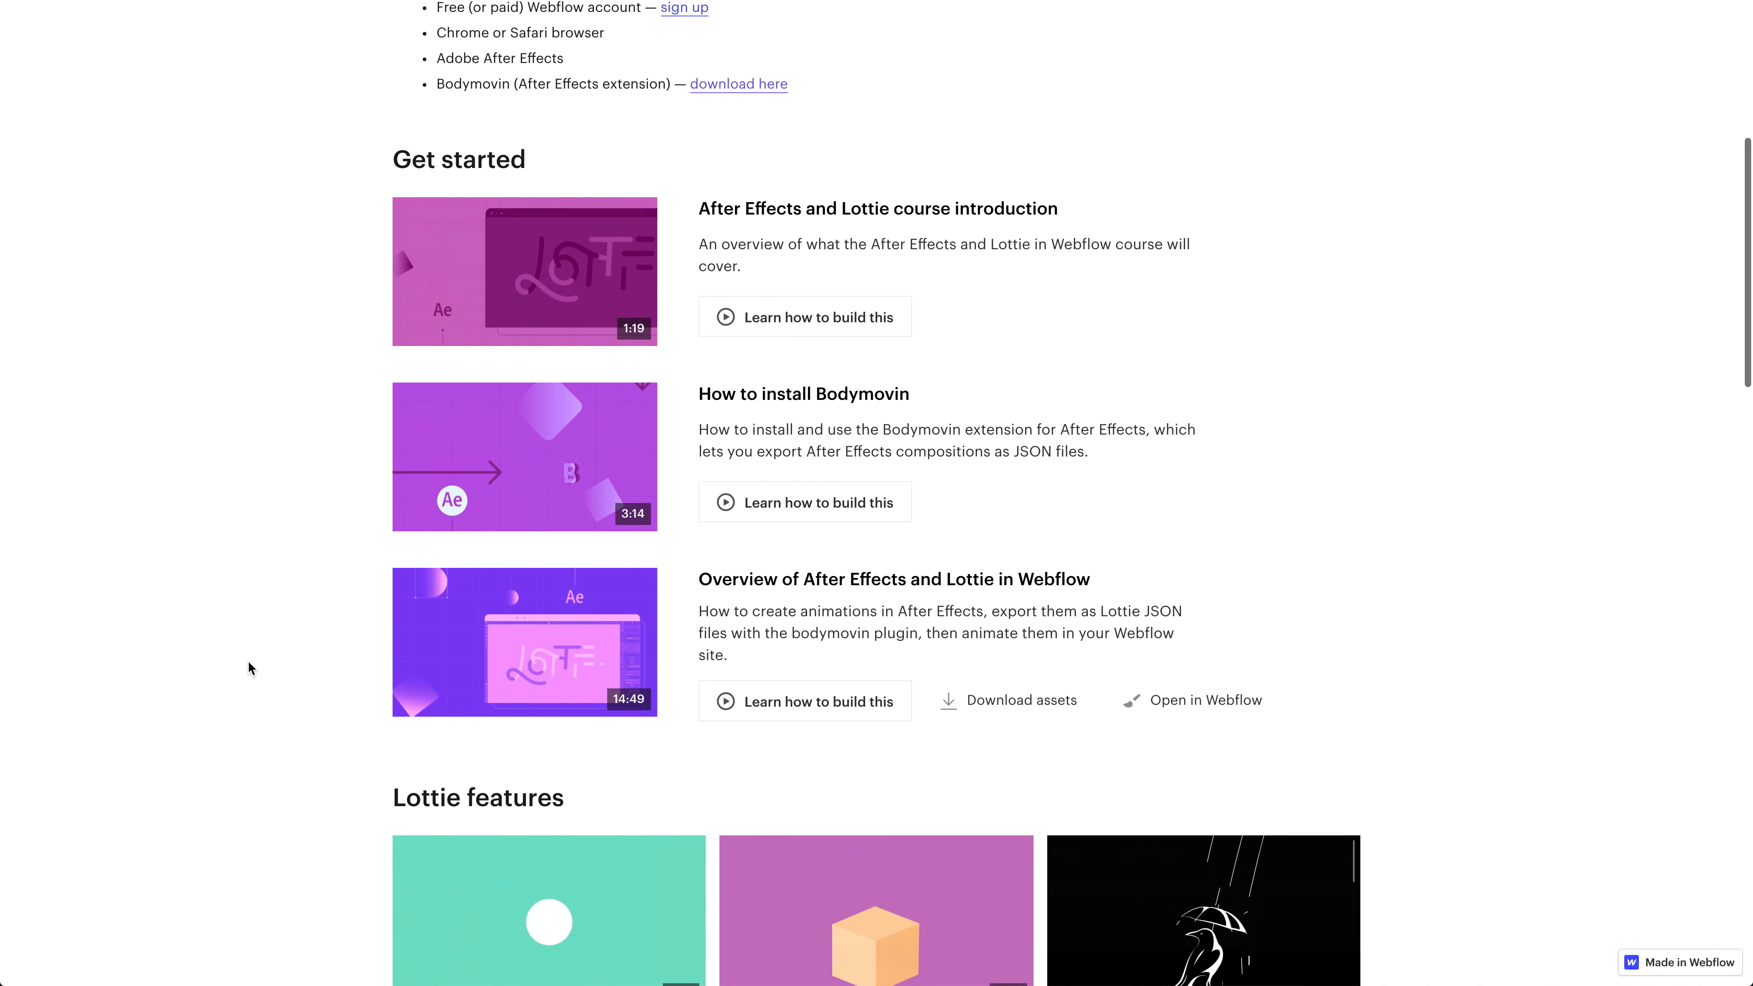
pyautogui.scroll(-1, 248, 667)
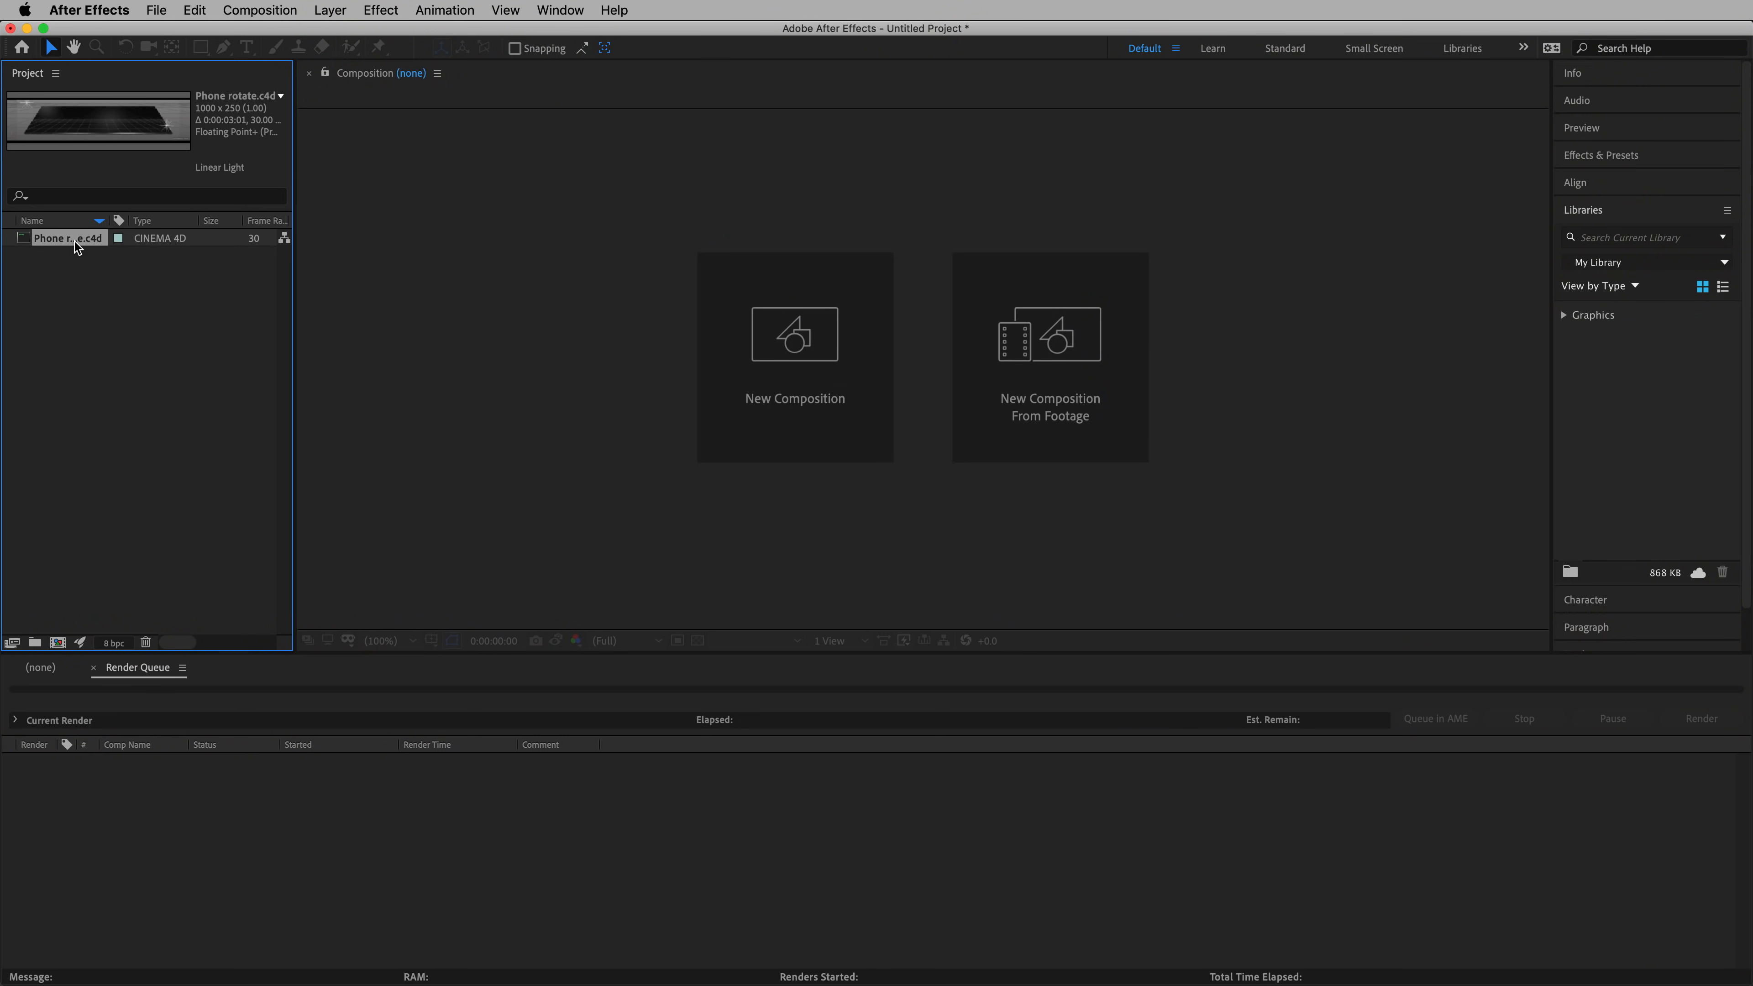
# - Switch to After Effects, create a composition from the Phone rotate.c4d footage and scrub through its rotation
pyautogui.moveTo(67, 242); pyautogui.dragTo(75, 438)
pyautogui.moveTo(59, 646); pyautogui.dragTo(60, 646)
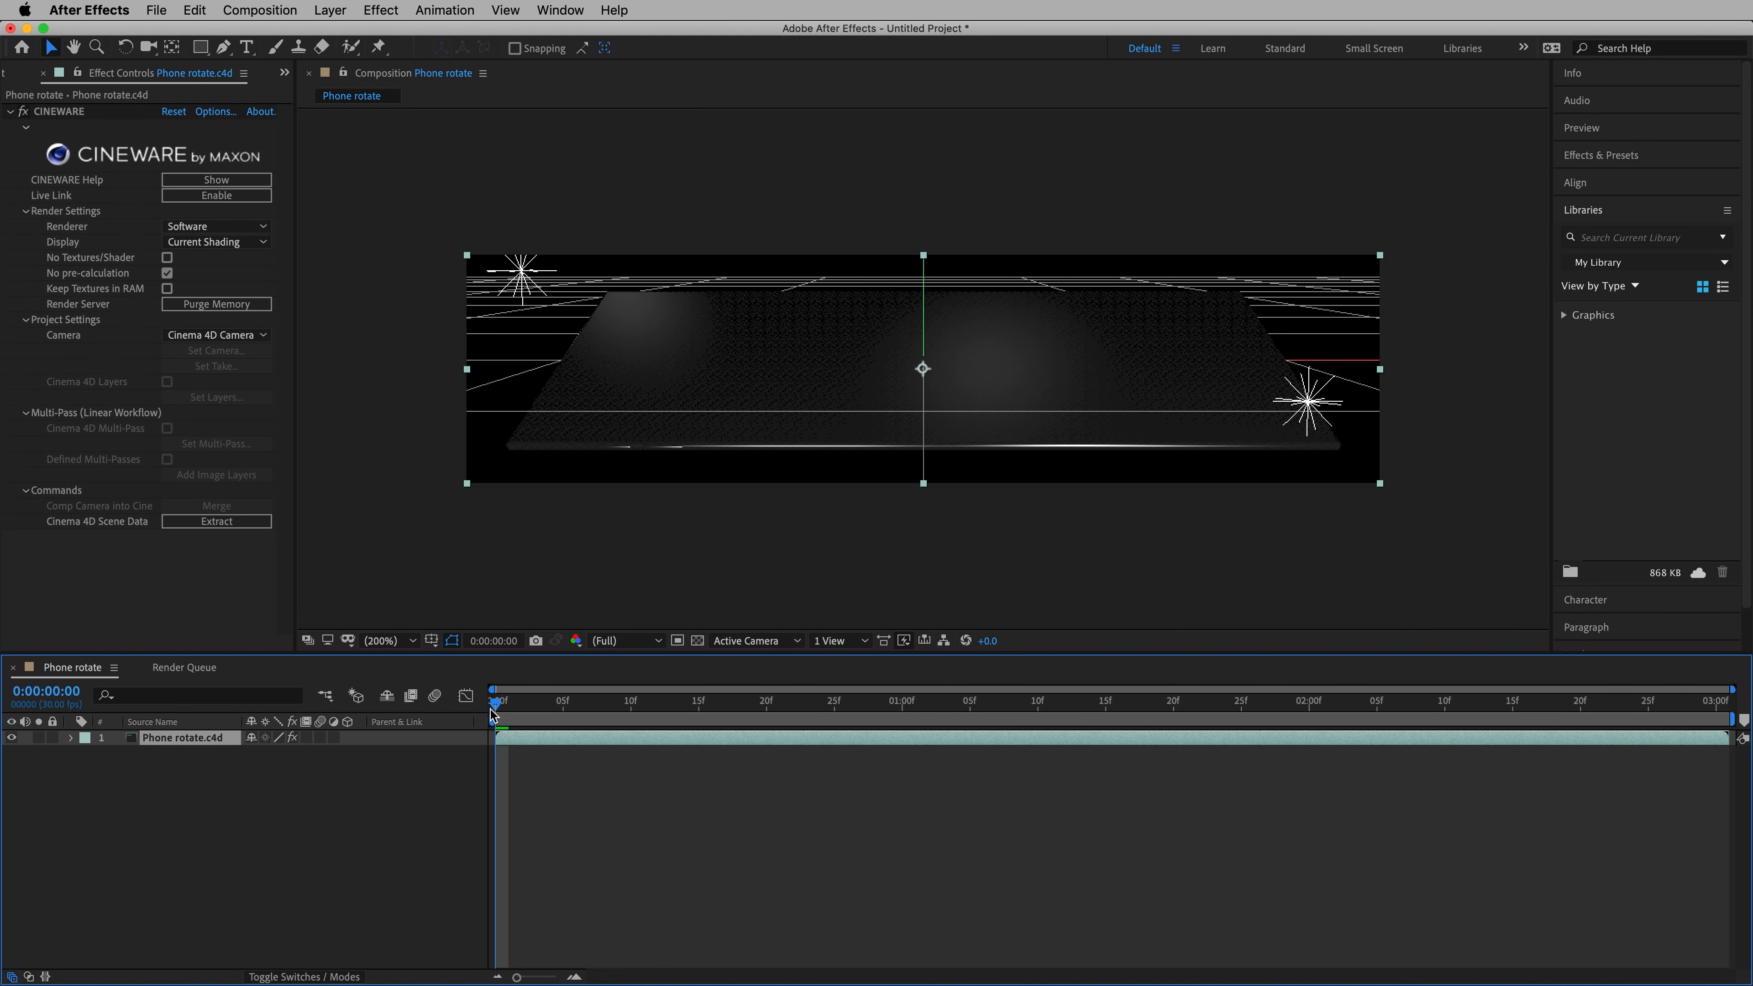
pyautogui.moveTo(545, 708); pyautogui.dragTo(1161, 742)
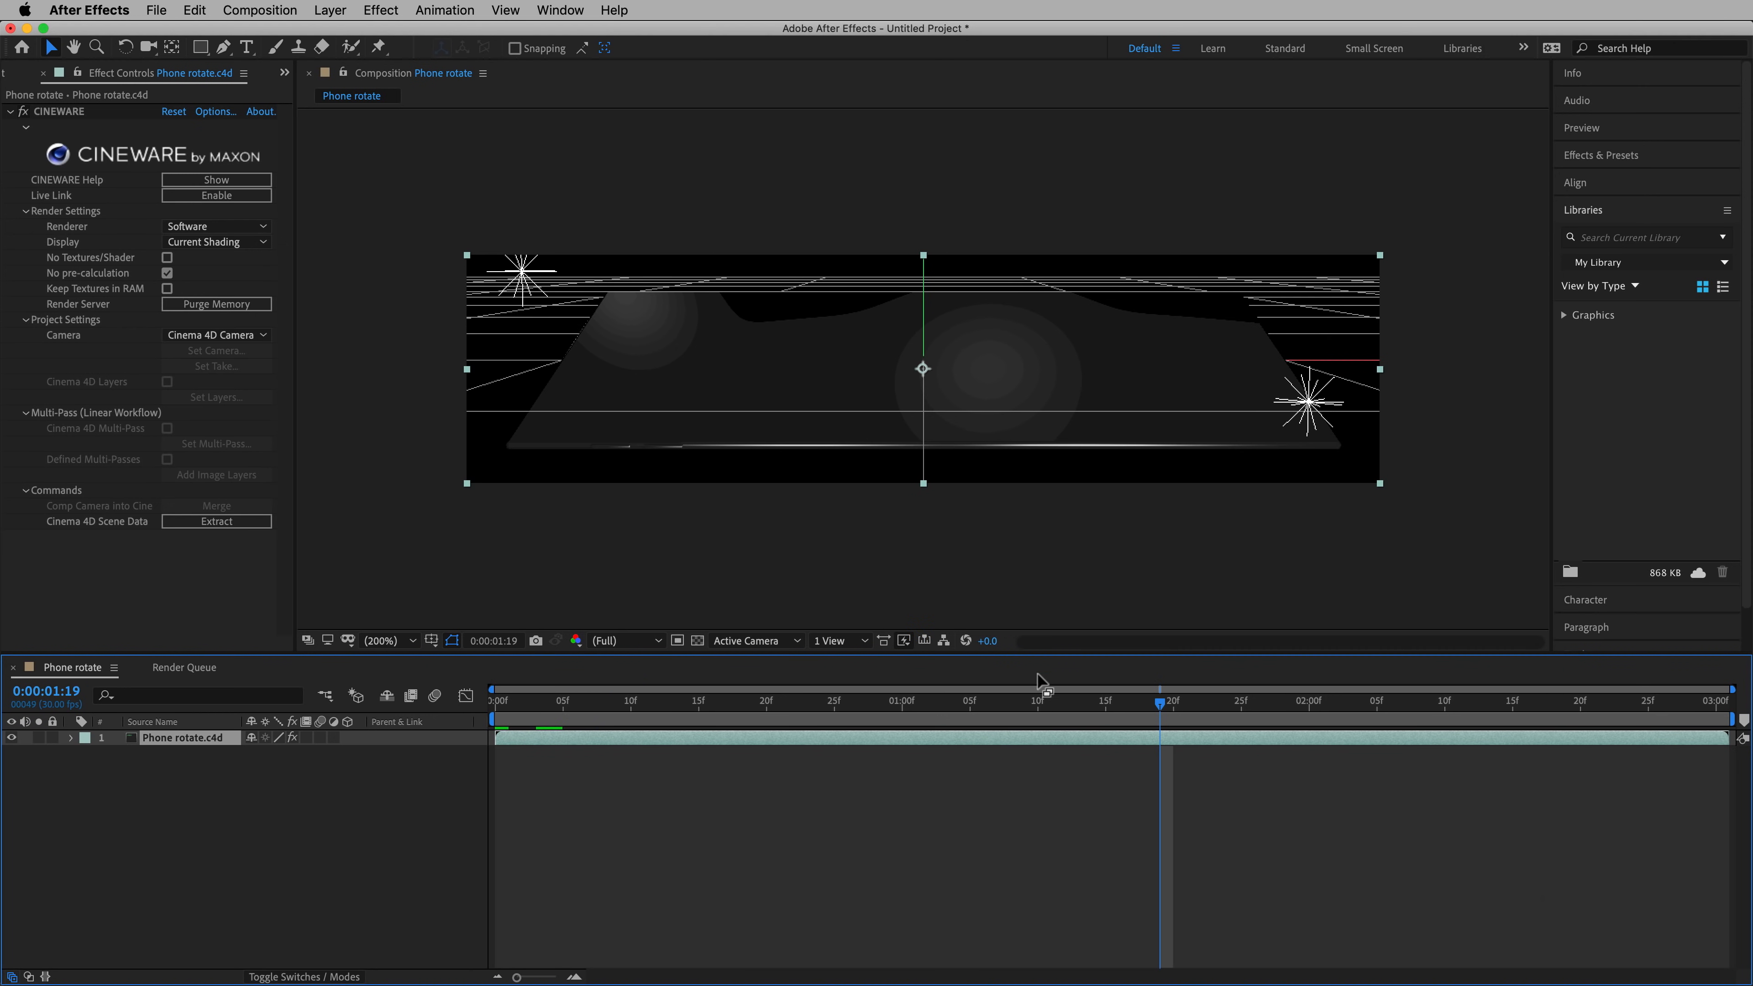
pyautogui.moveTo(1146, 711); pyautogui.dragTo(958, 718)
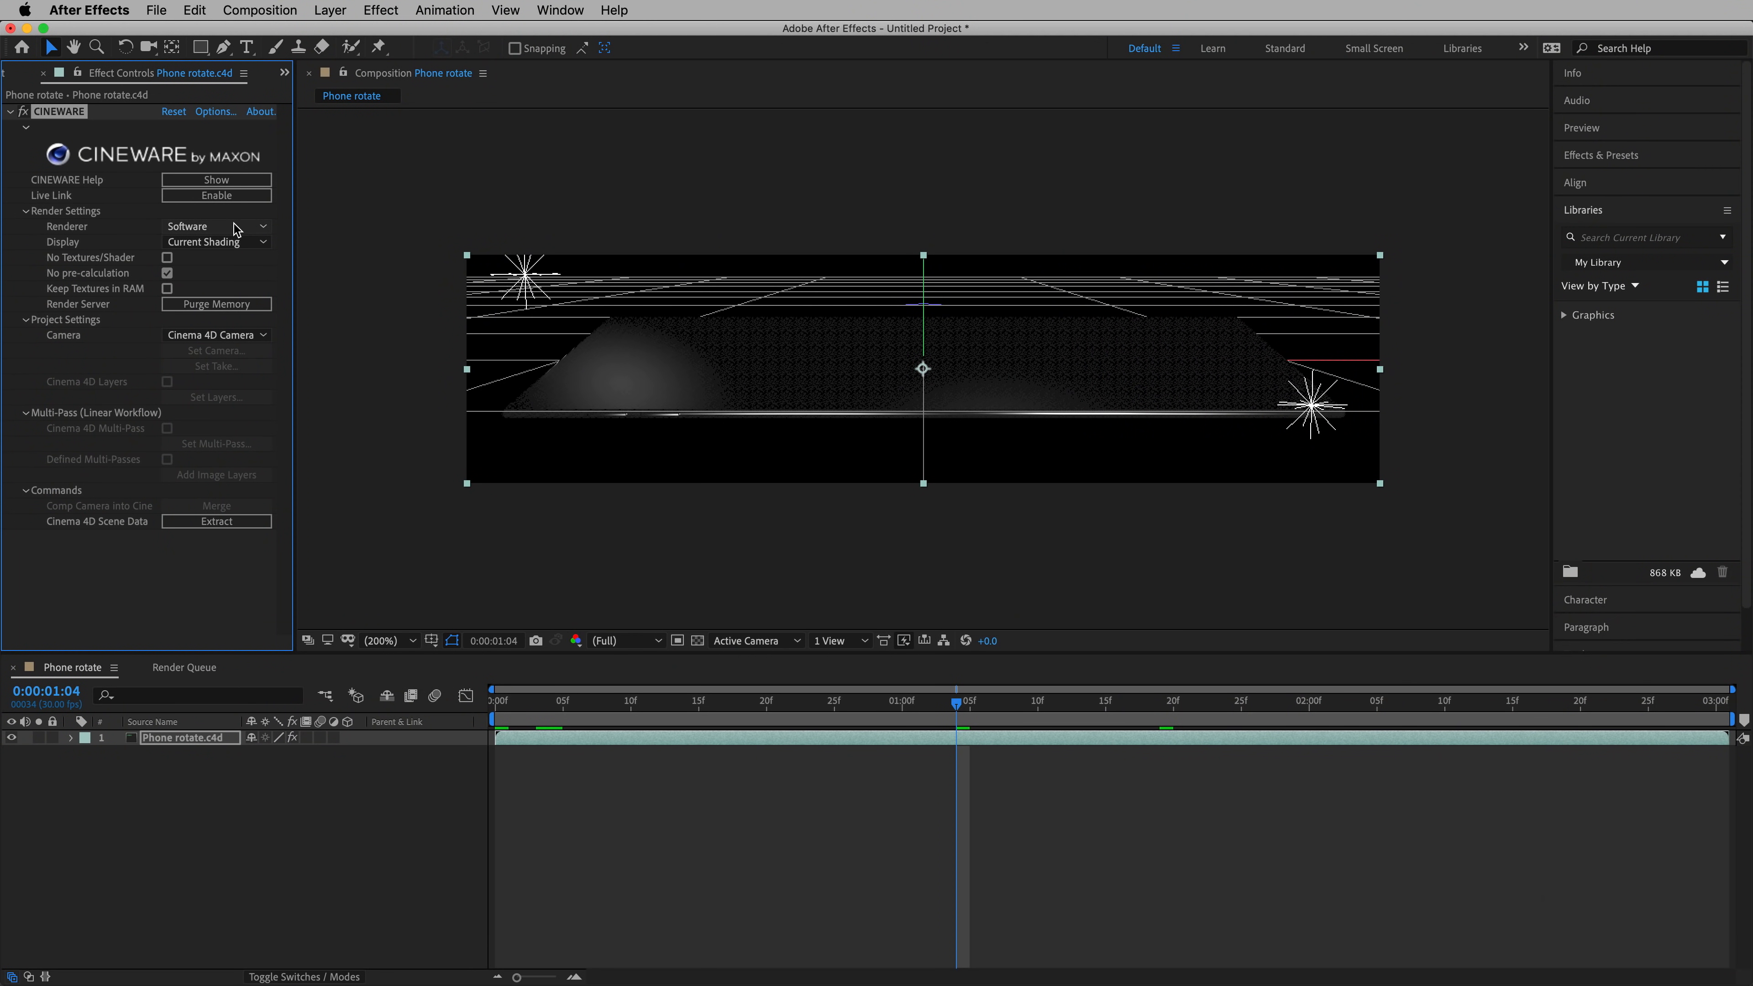
# - Set the CINEWARE renderer to Standard (Final) and preview the composition at 0:00:02:21 and 0:00:00:16
pyautogui.click(236, 226)
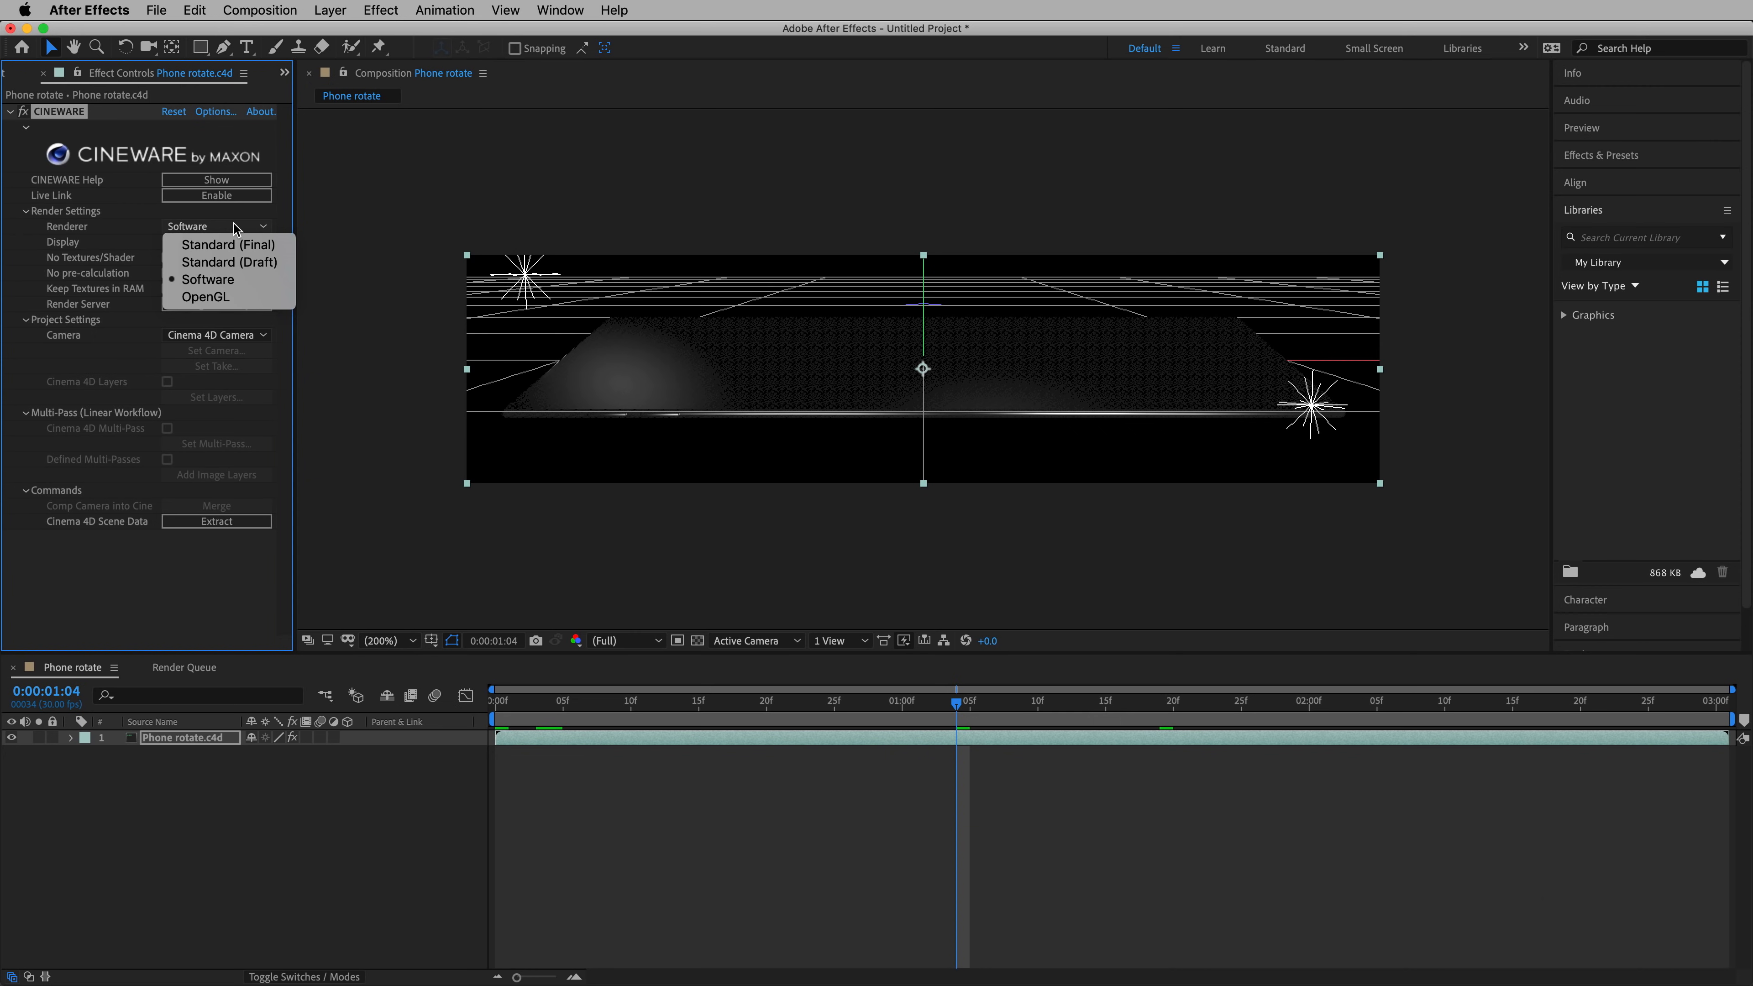
pyautogui.click(276, 245)
pyautogui.moveTo(957, 711); pyautogui.dragTo(1595, 784)
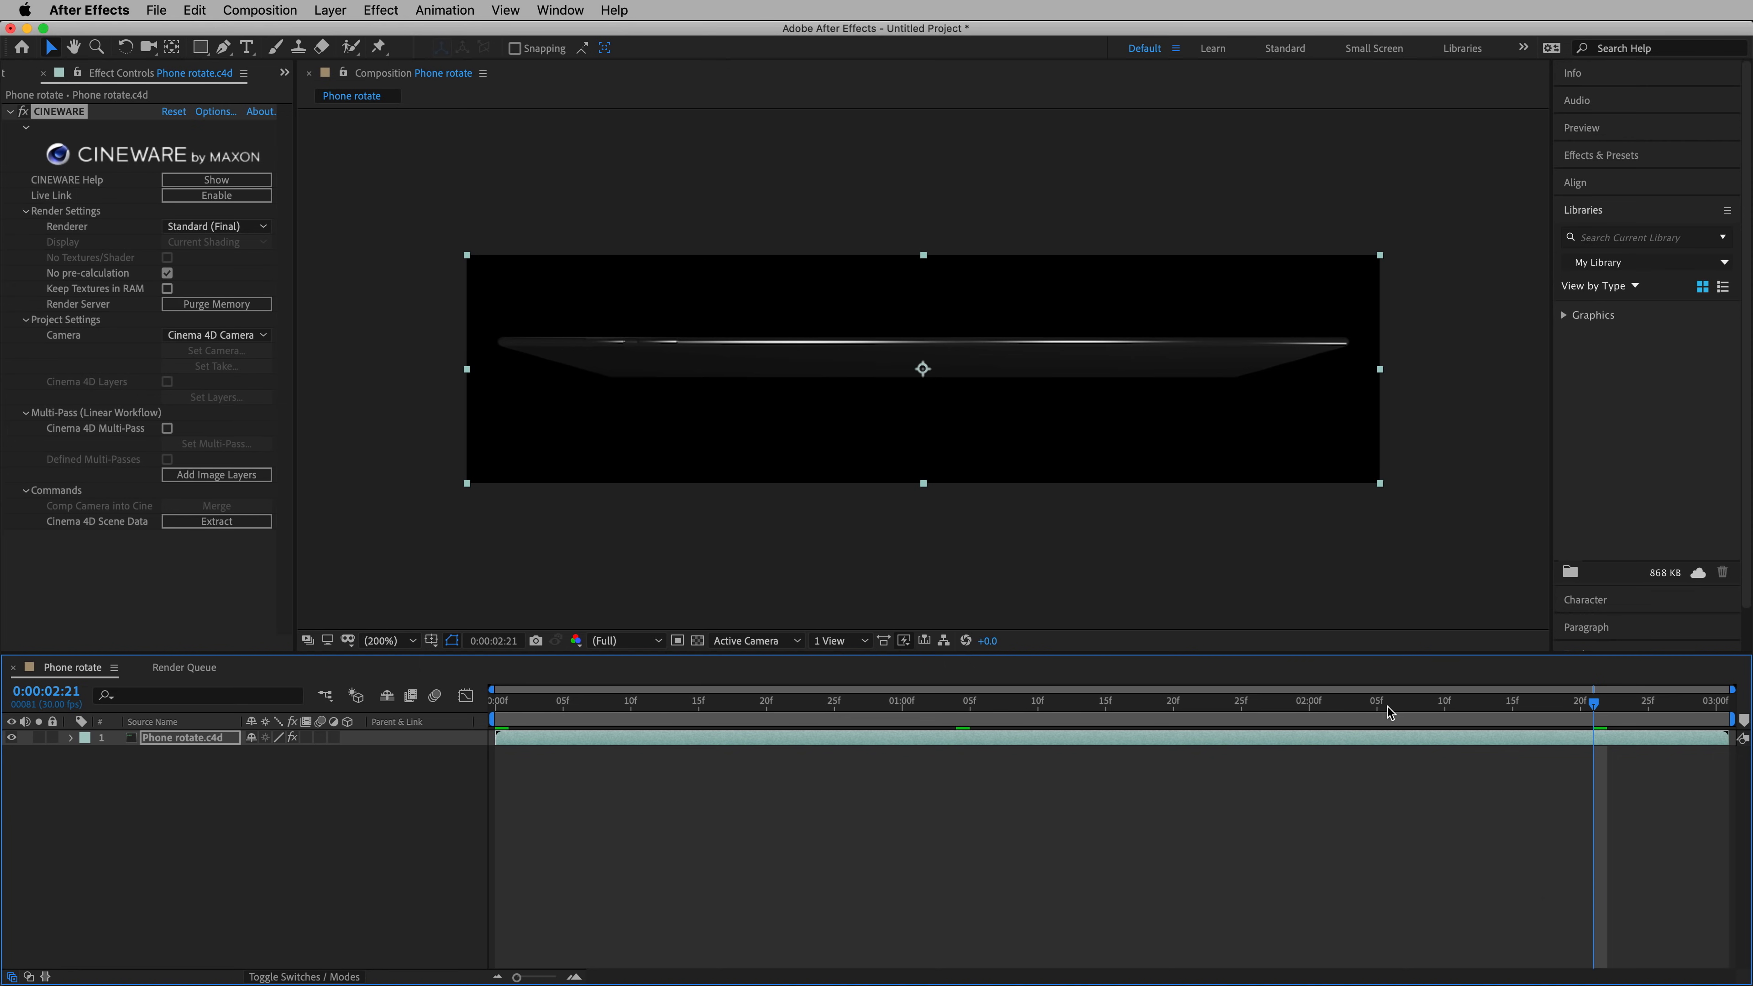
pyautogui.moveTo(1322, 686); pyautogui.dragTo(716, 682)
# - Switch to Cinema 4D Lite, lower the phone material's color V to 1 % and save the project
pyautogui.press('super+Tab')
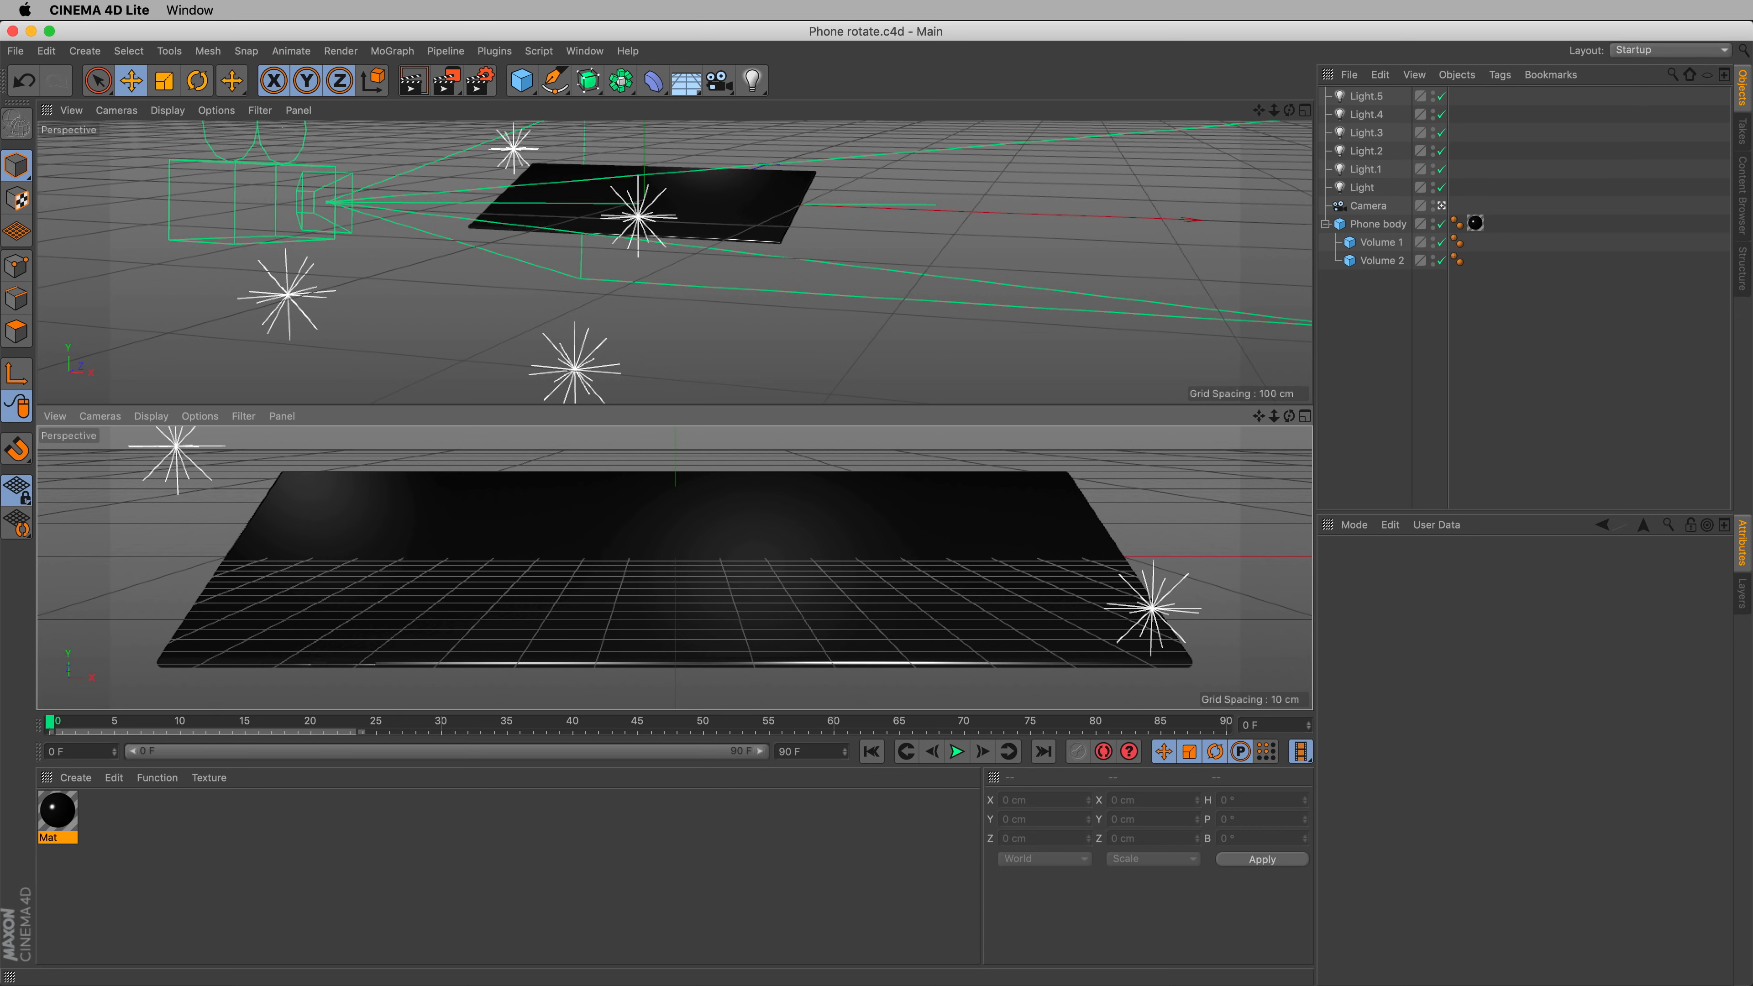
pyautogui.click(66, 800)
pyautogui.doubleClick(67, 803)
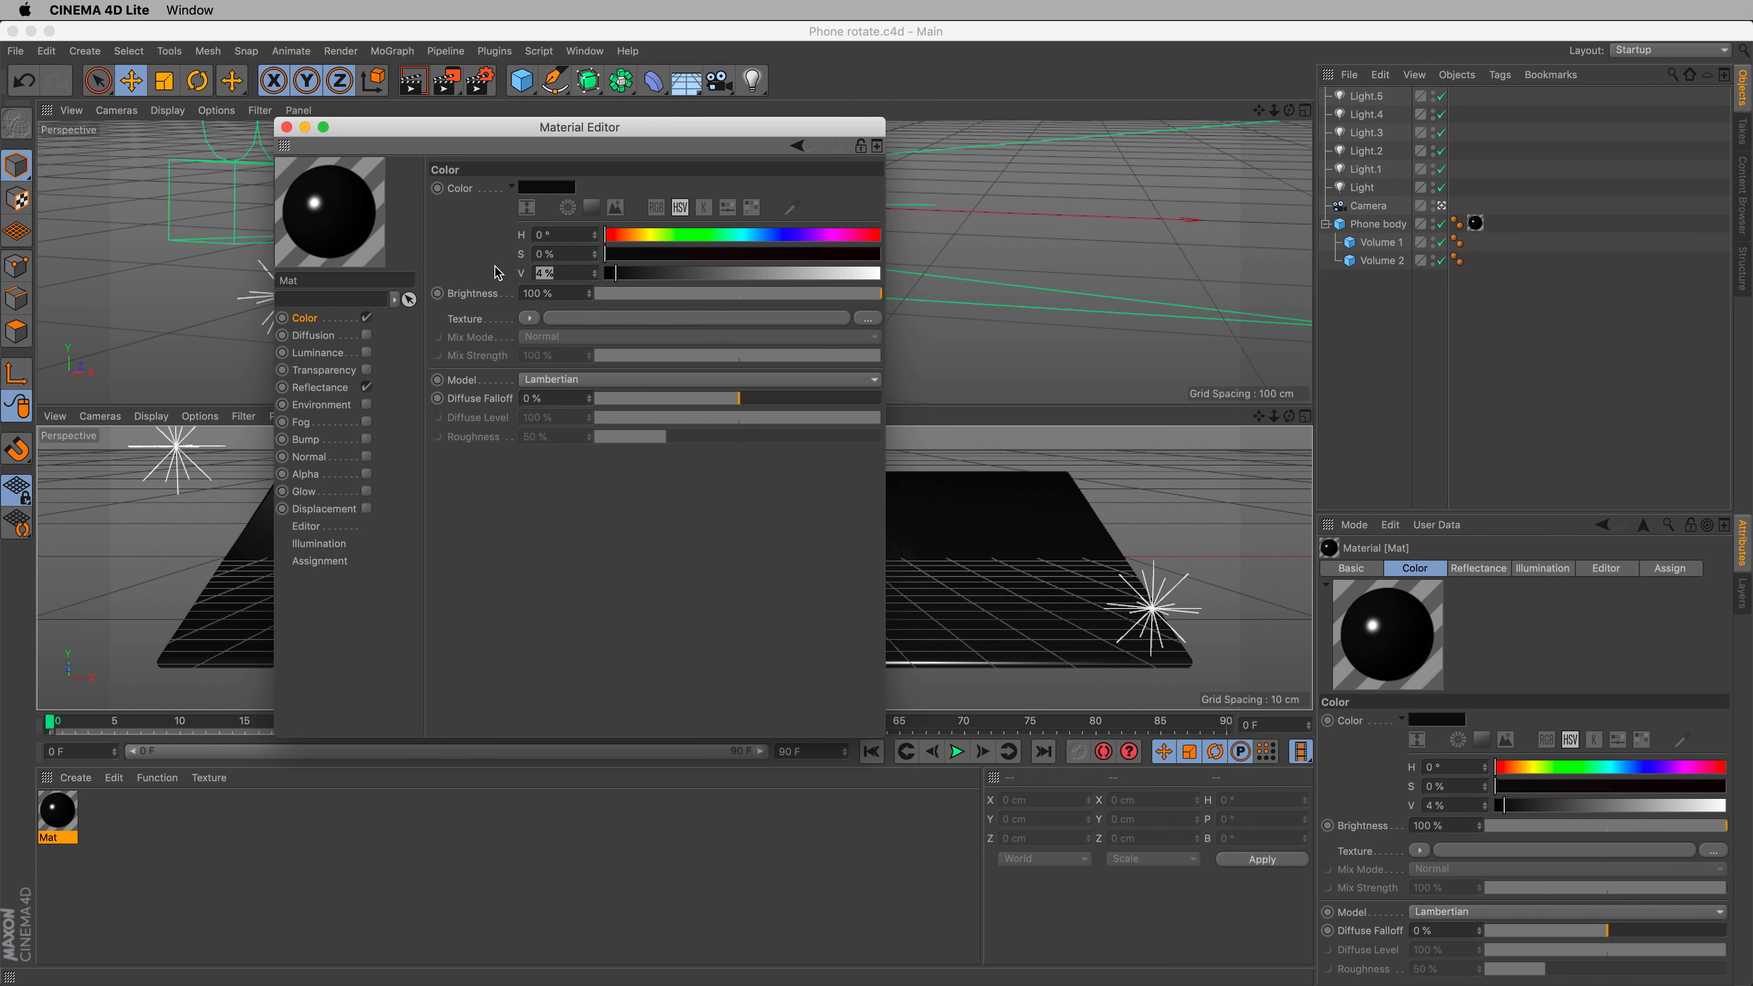
pyautogui.write('1')
pyautogui.press('Return')
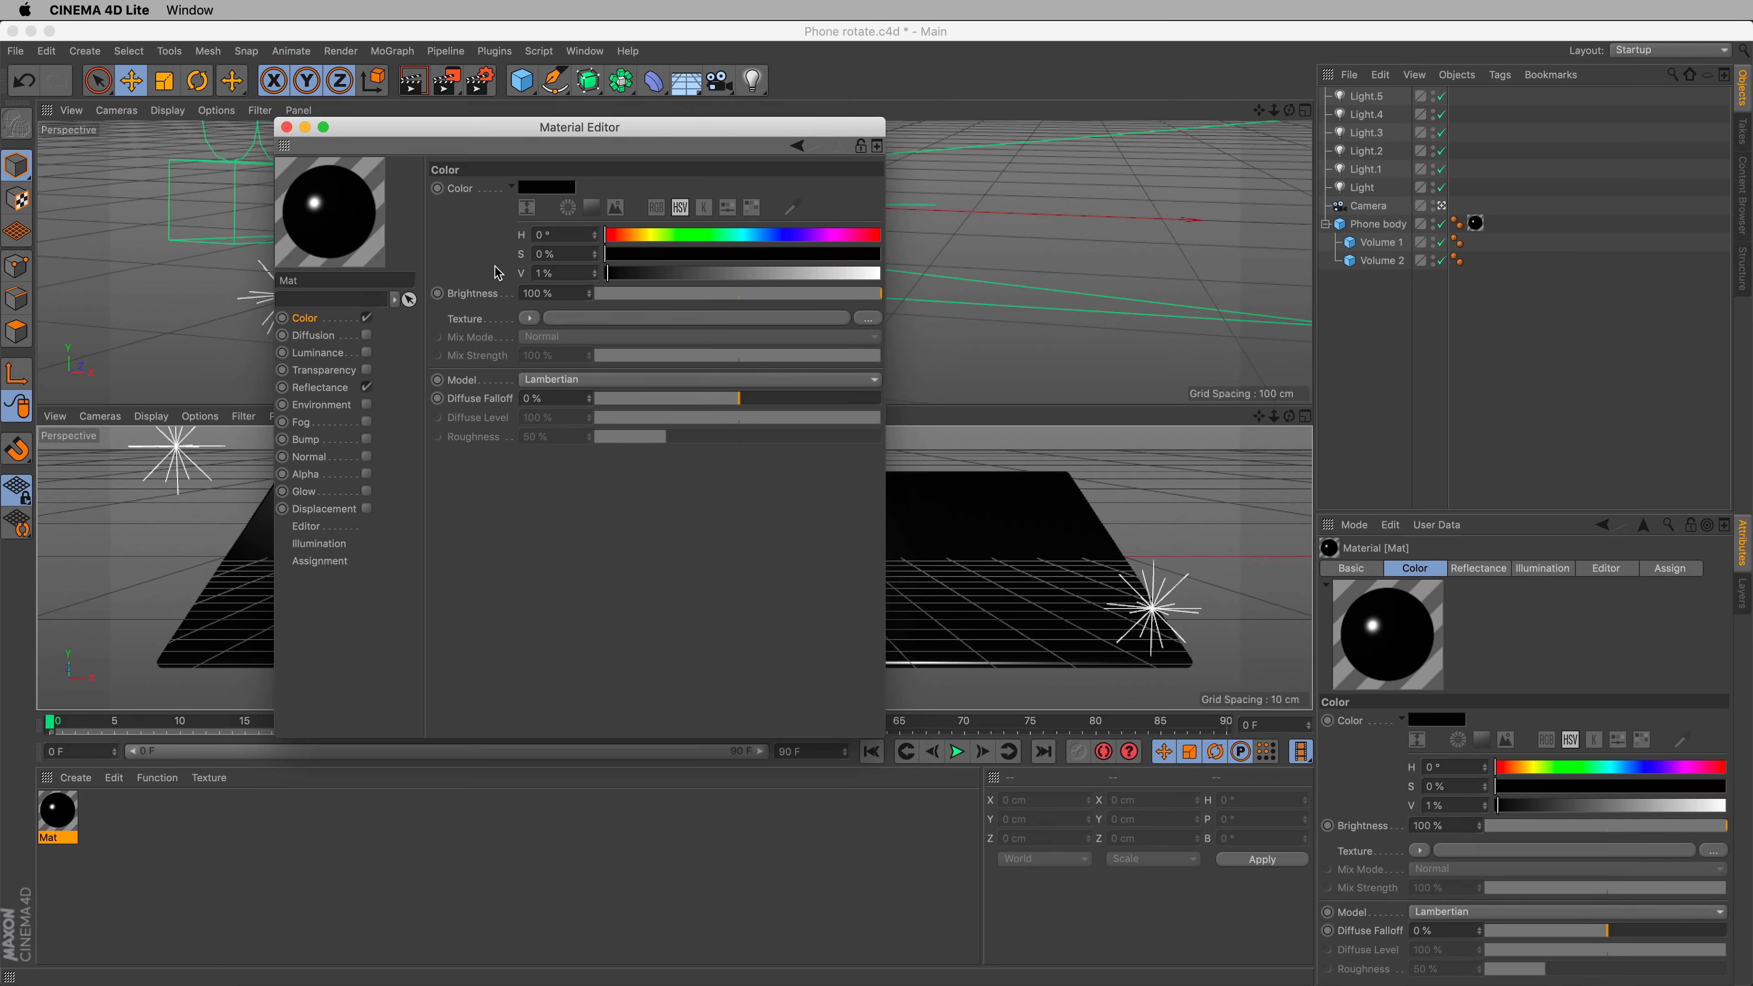
pyautogui.click(15, 51)
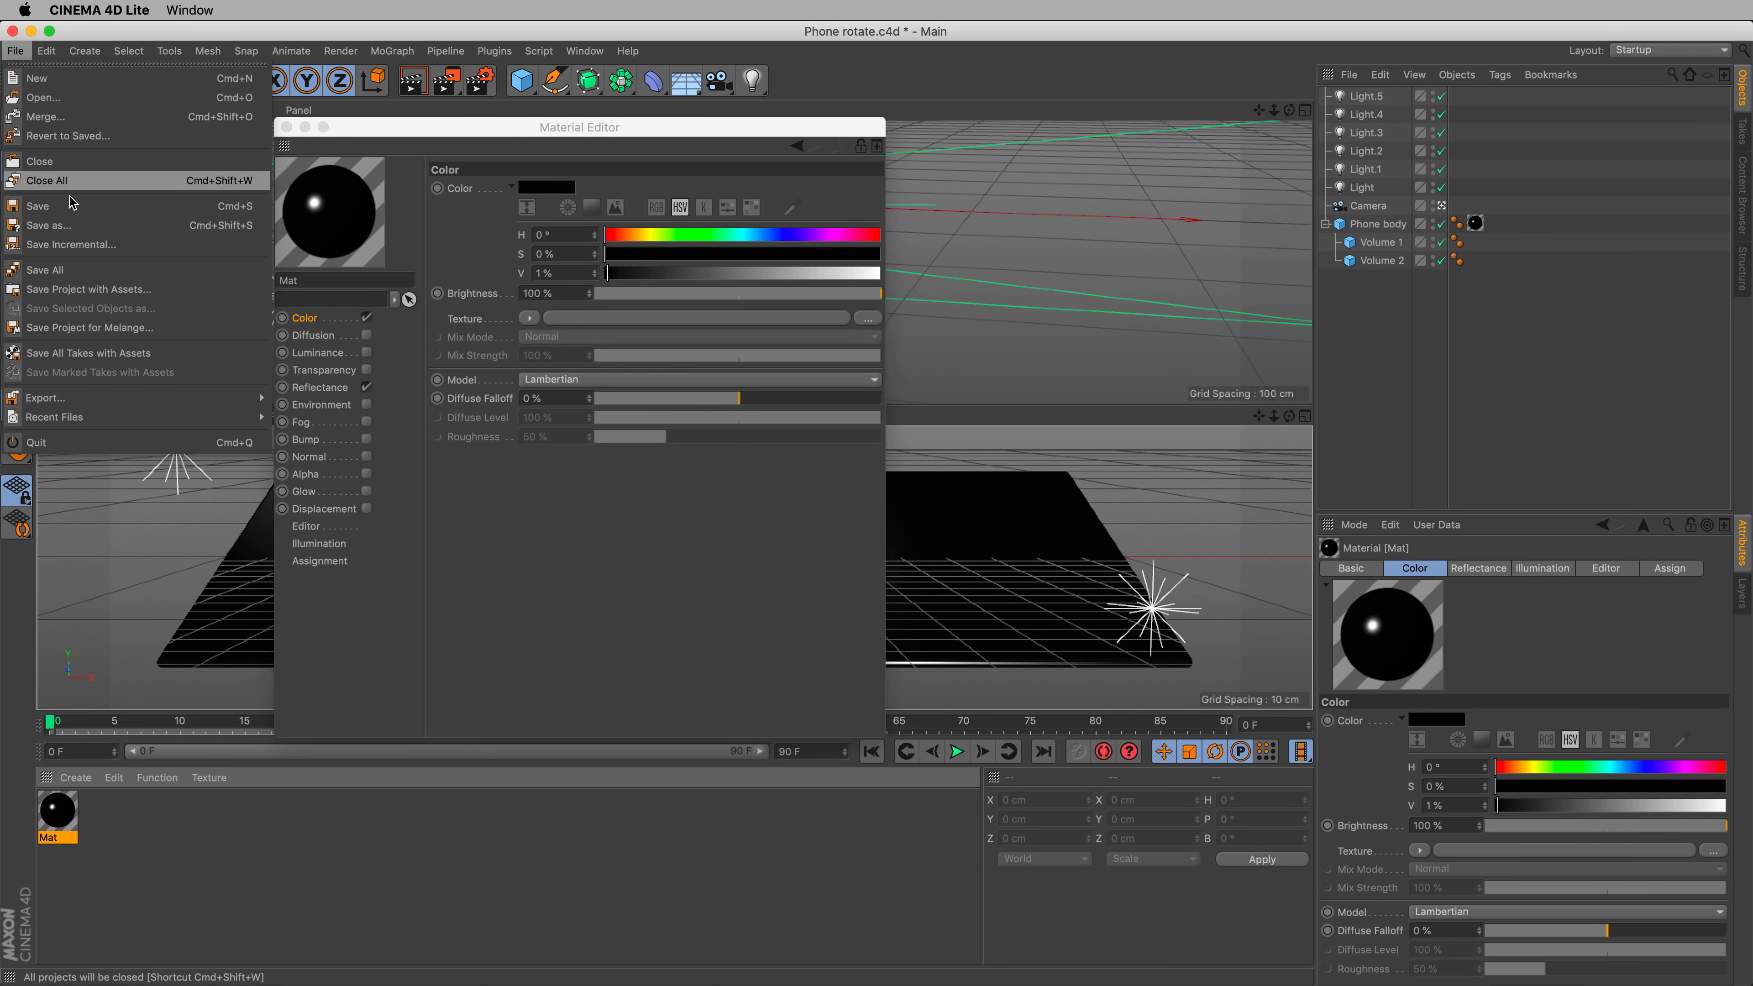
pyautogui.click(69, 207)
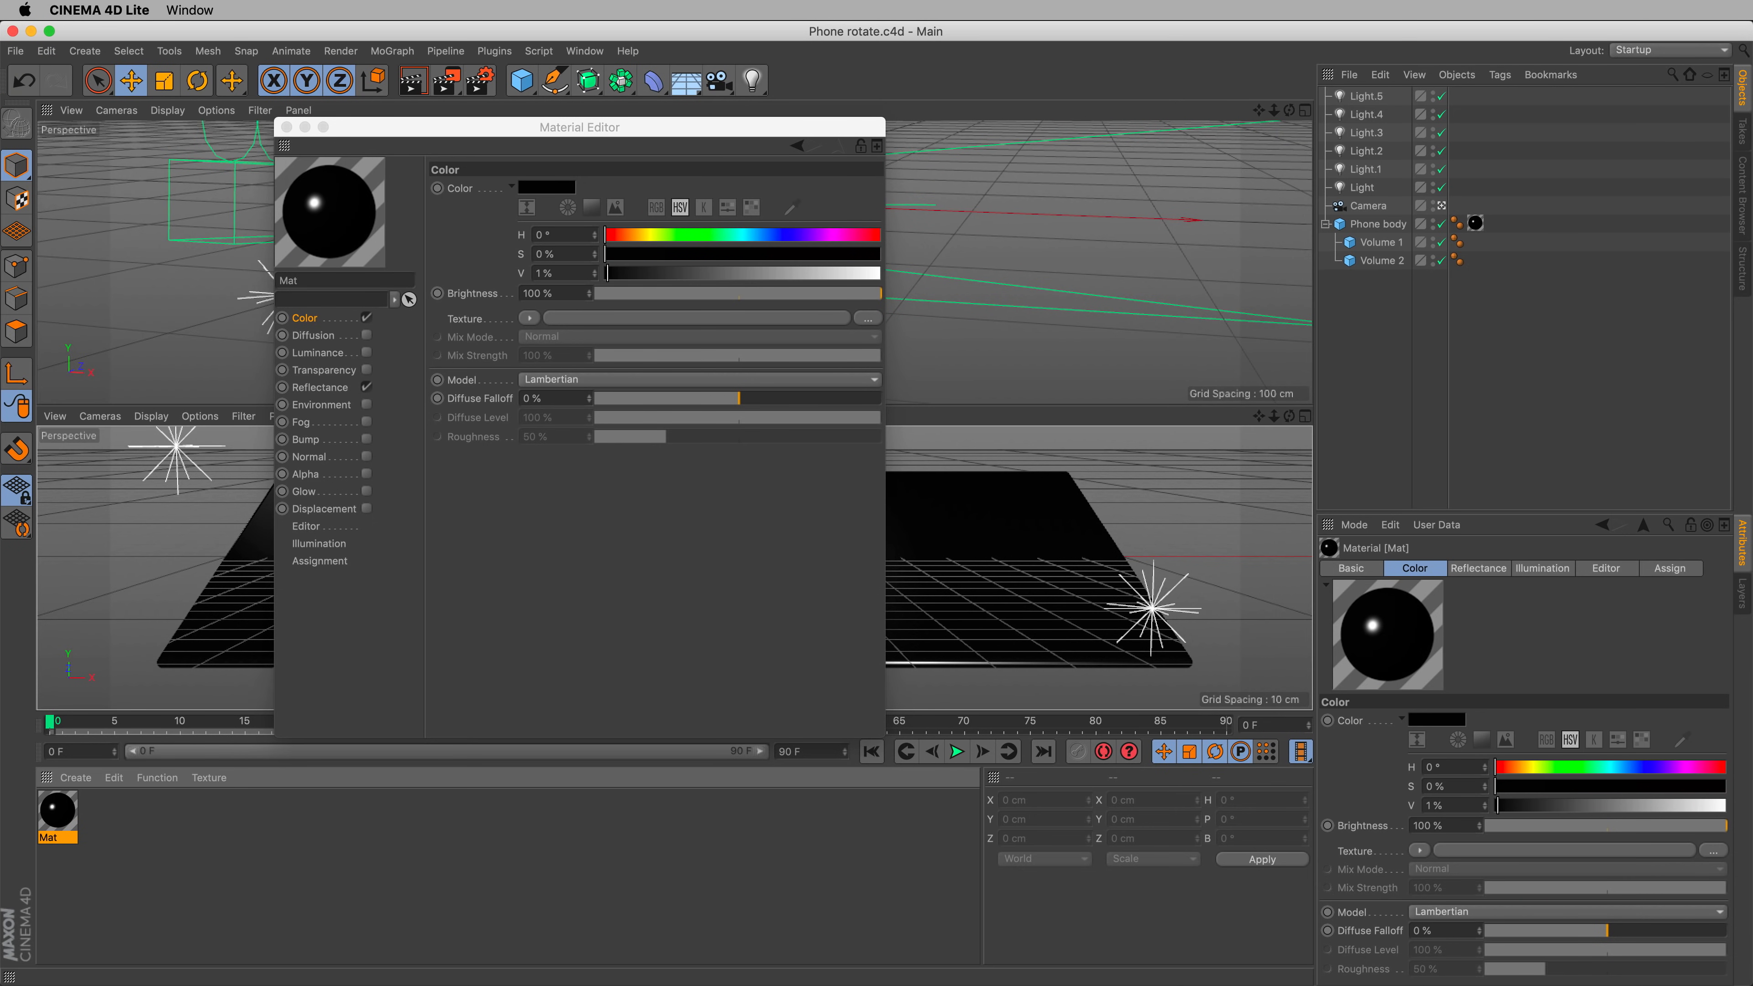
# - Return to After Effects, preview the composition through 0:00:03:00 and add it to the Adobe Media Encoder queue
pyautogui.press('super+Tab')
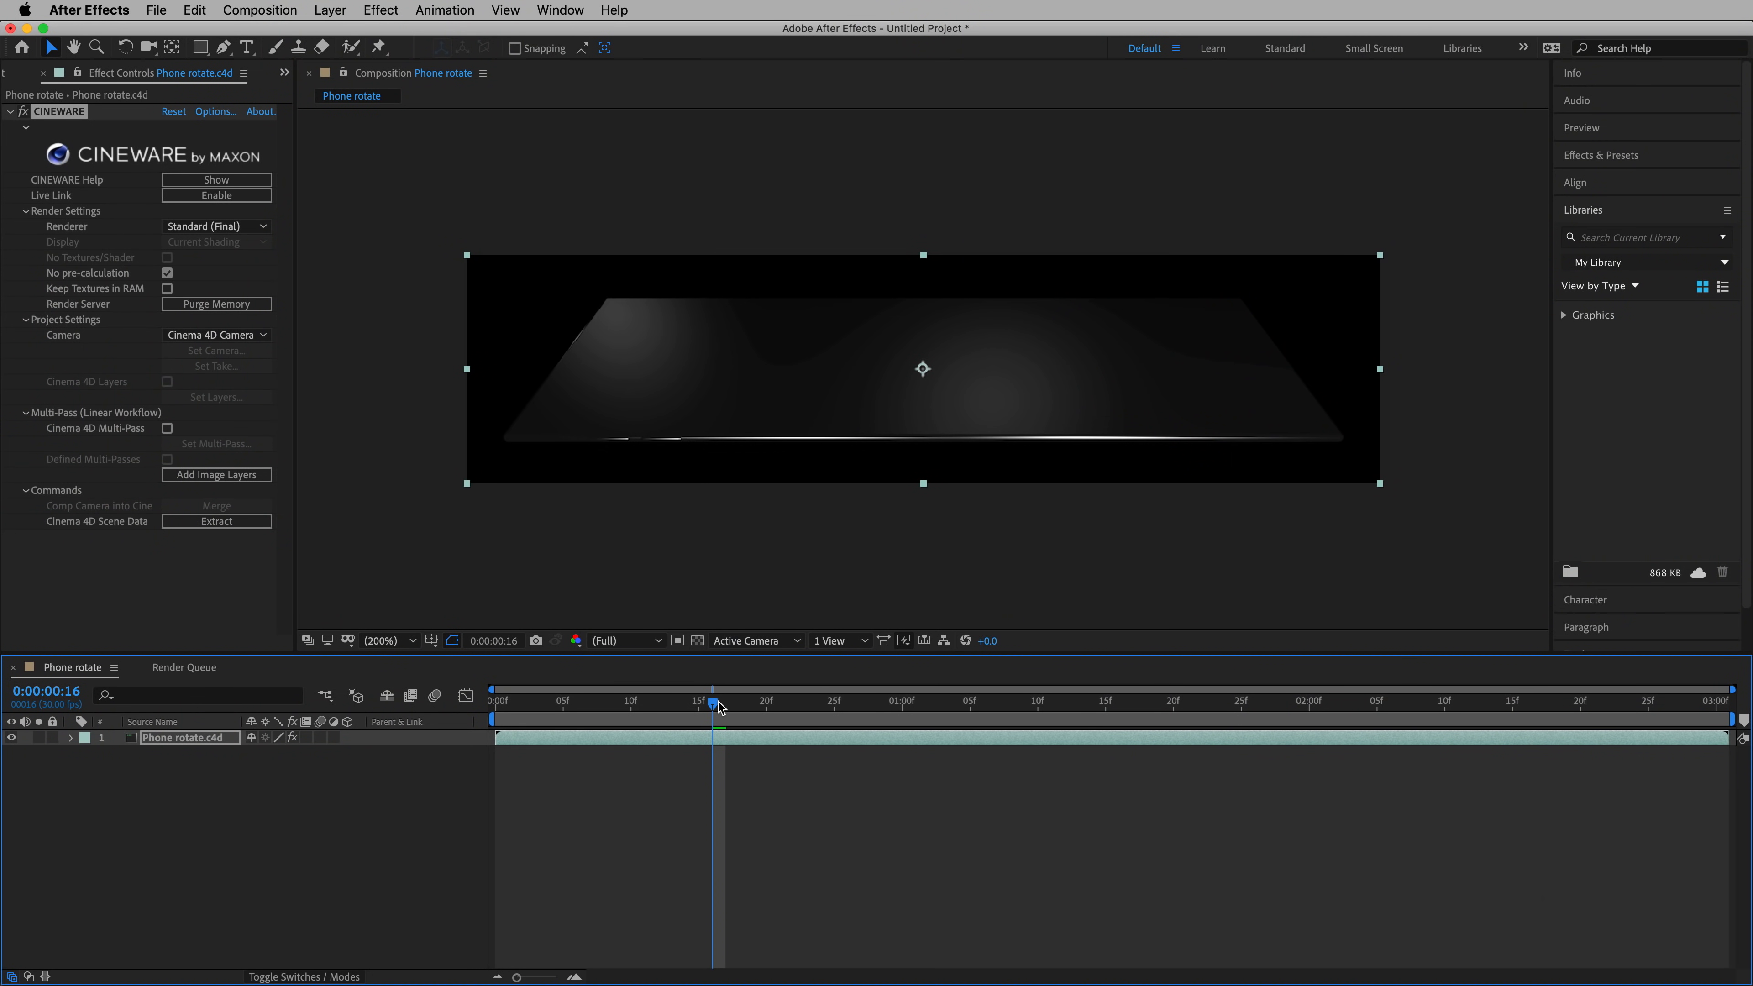
pyautogui.moveTo(718, 706); pyautogui.dragTo(422, 703)
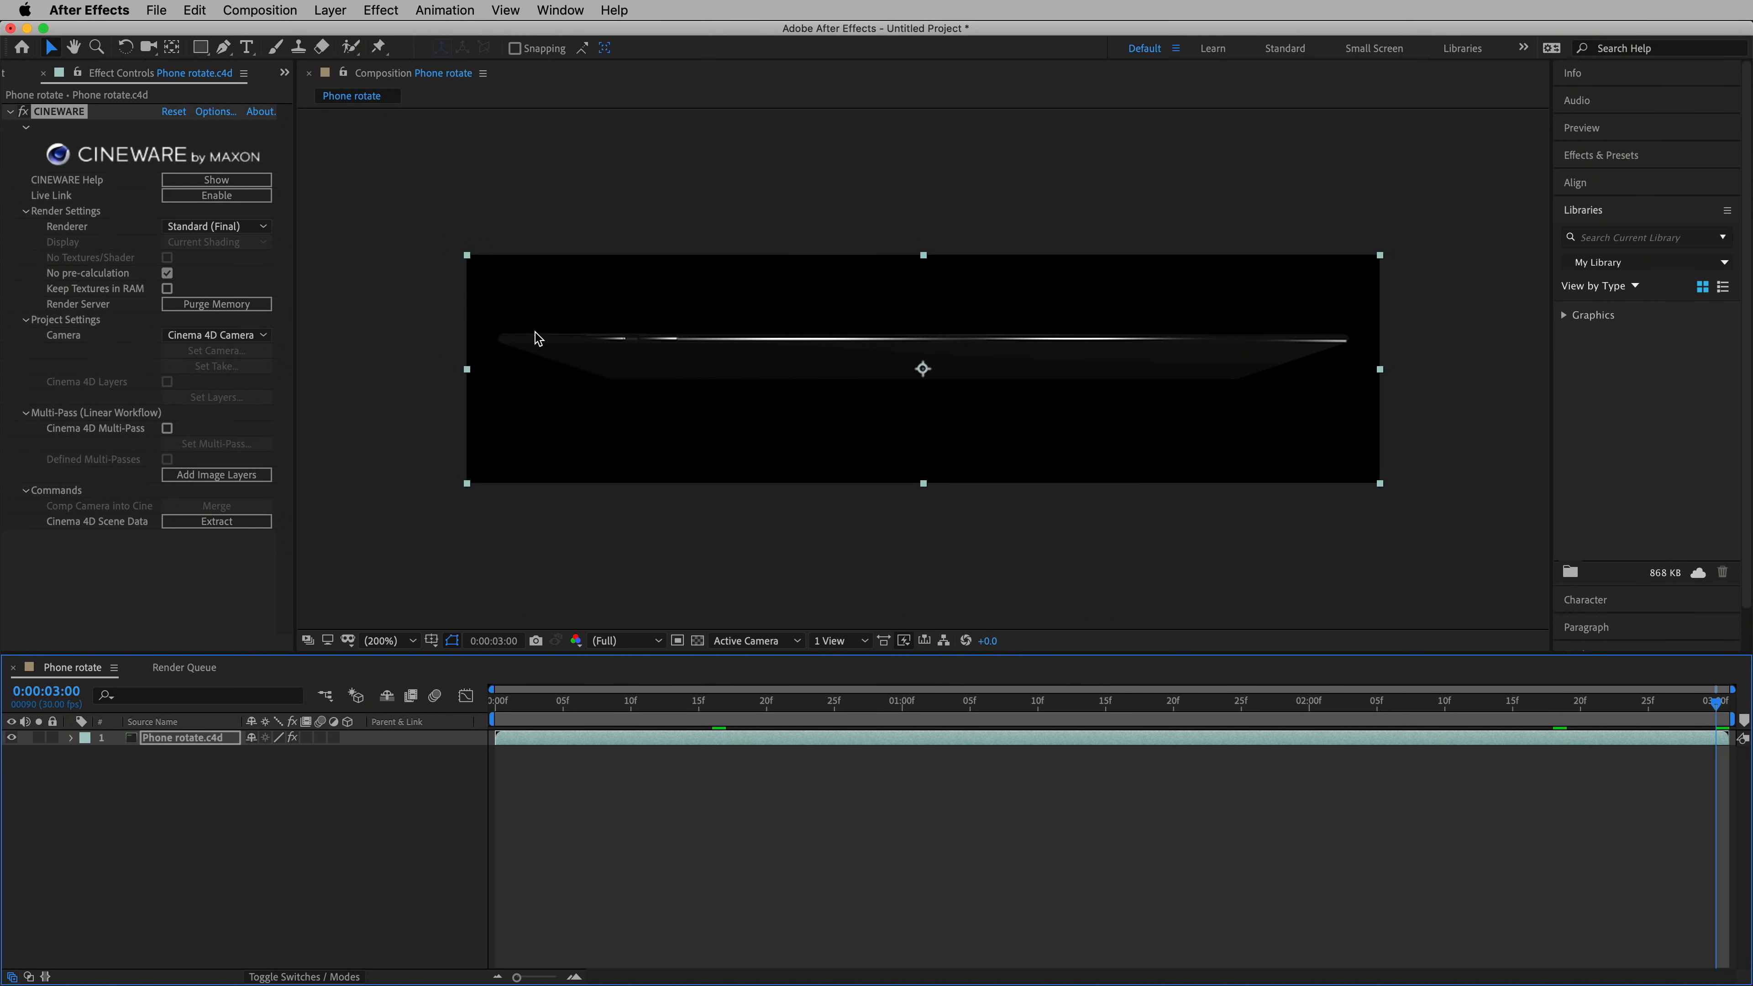
pyautogui.click(270, 8)
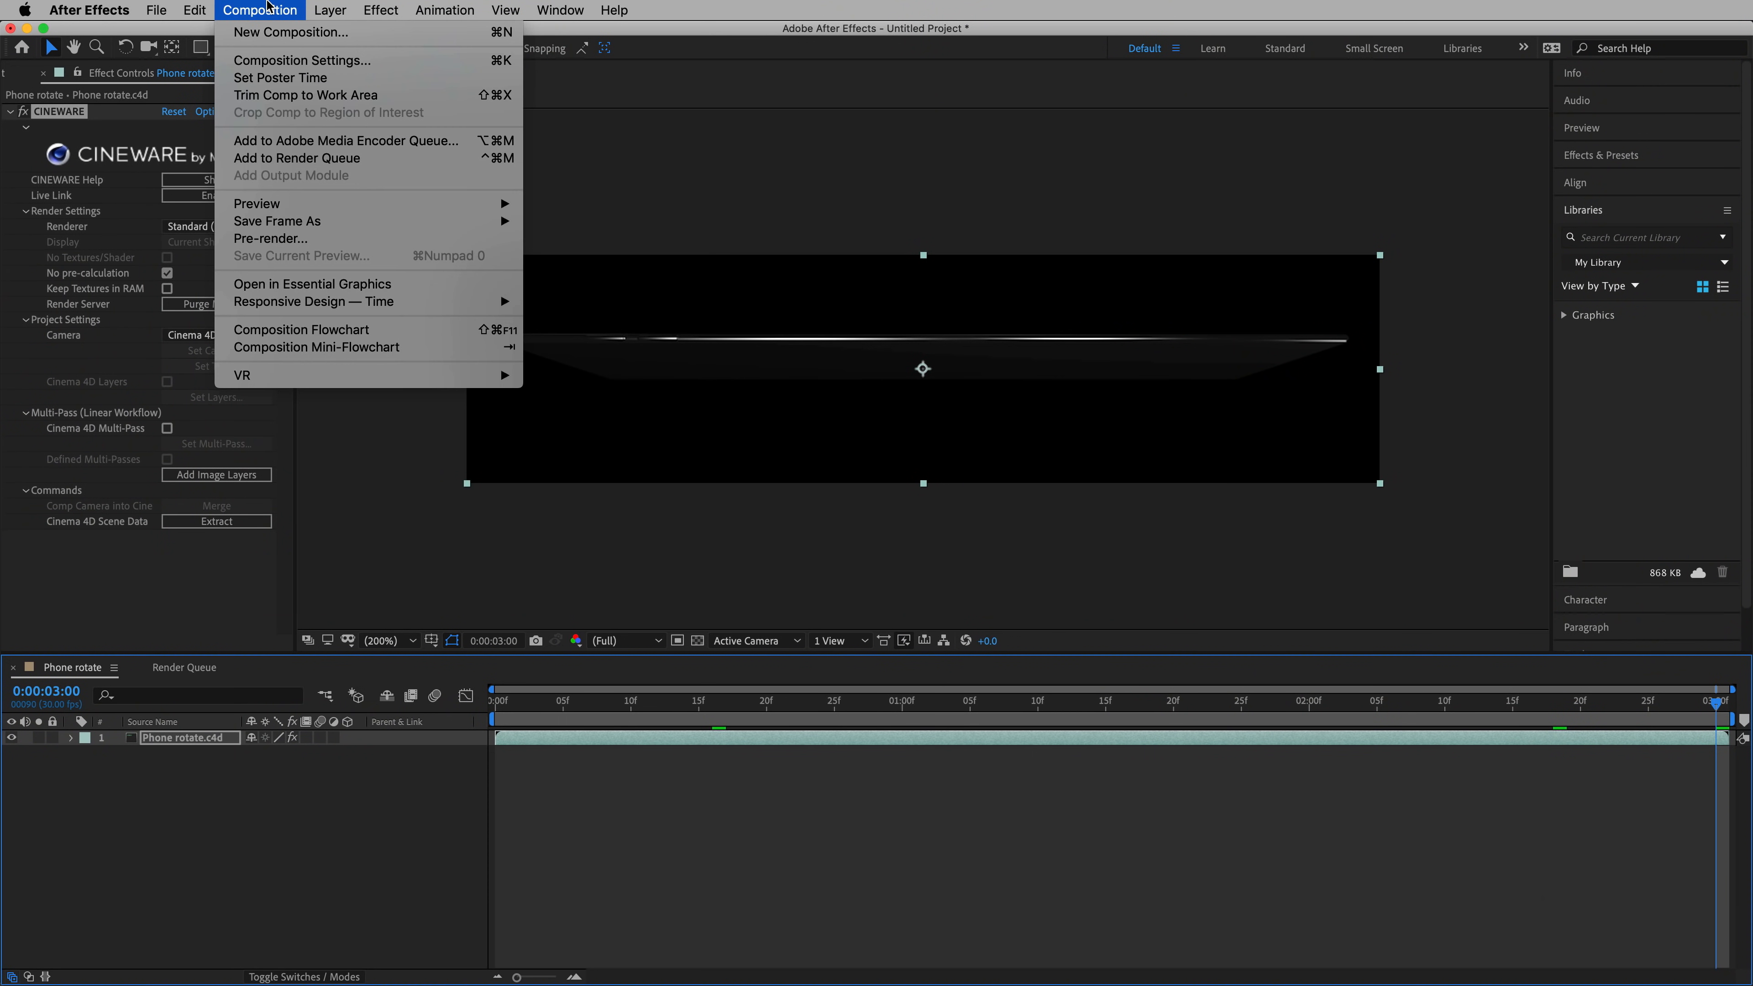
pyautogui.click(347, 145)
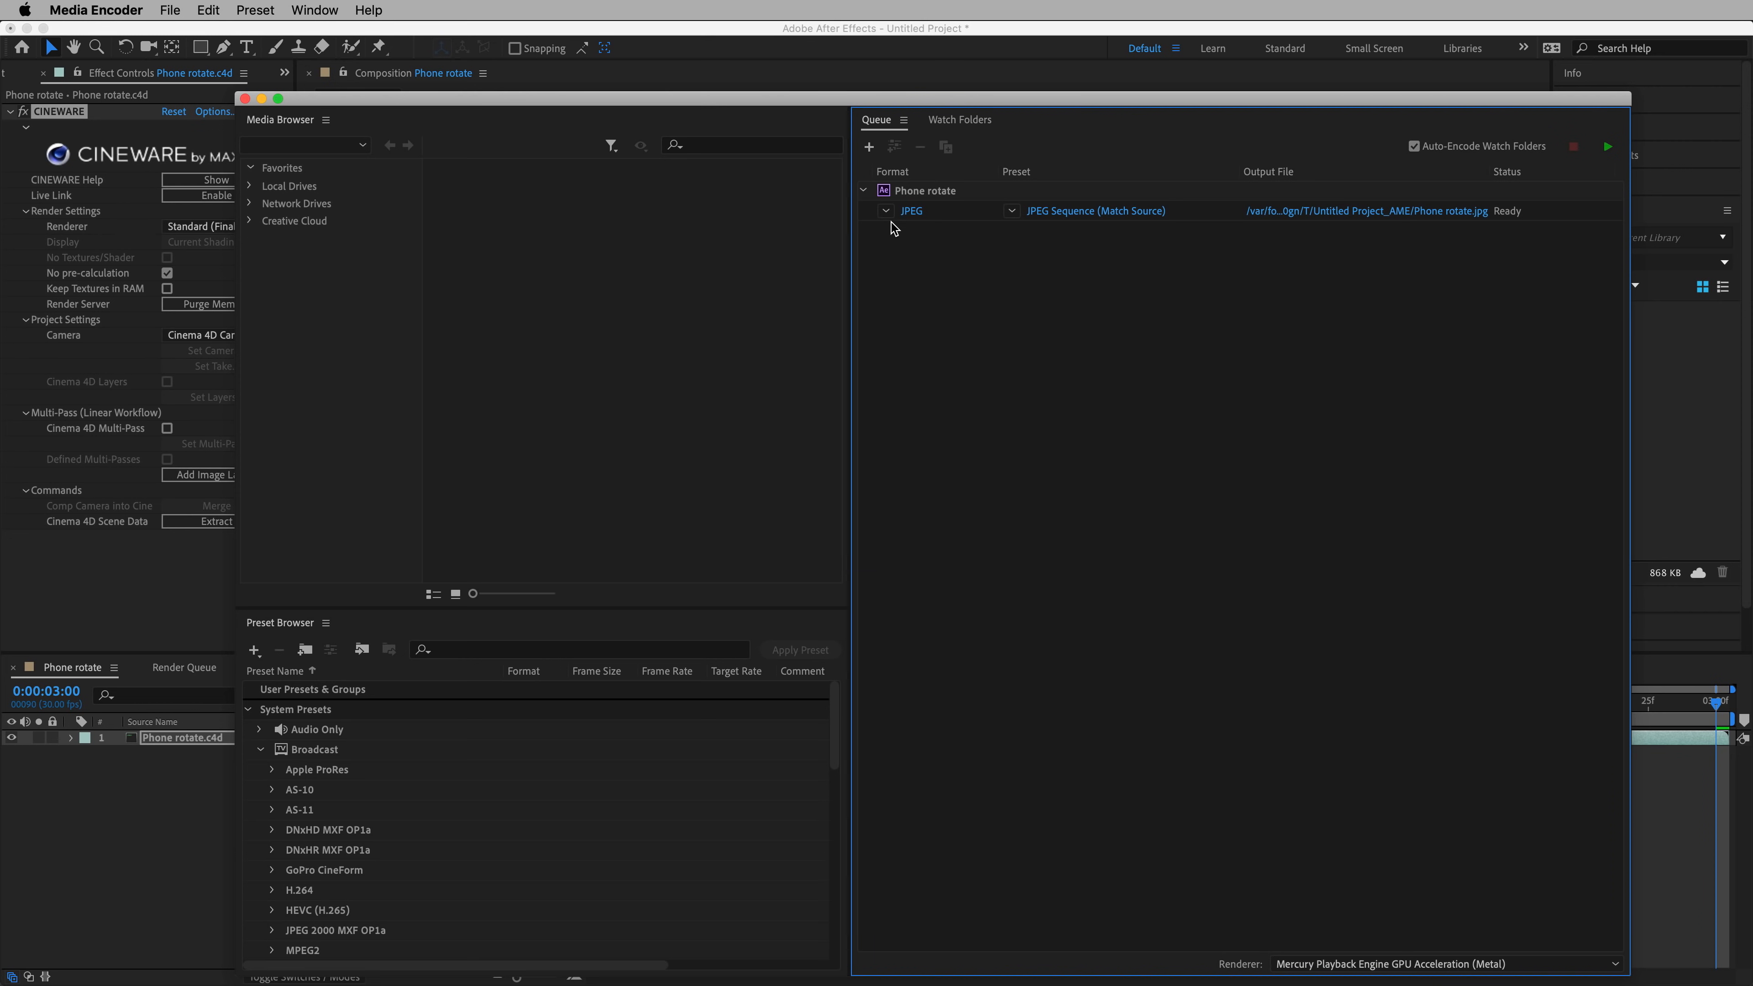
# - Set the queued Phone rotate export to JPEG format with the JPEG Sequence (Match Source) preset
pyautogui.click(886, 211)
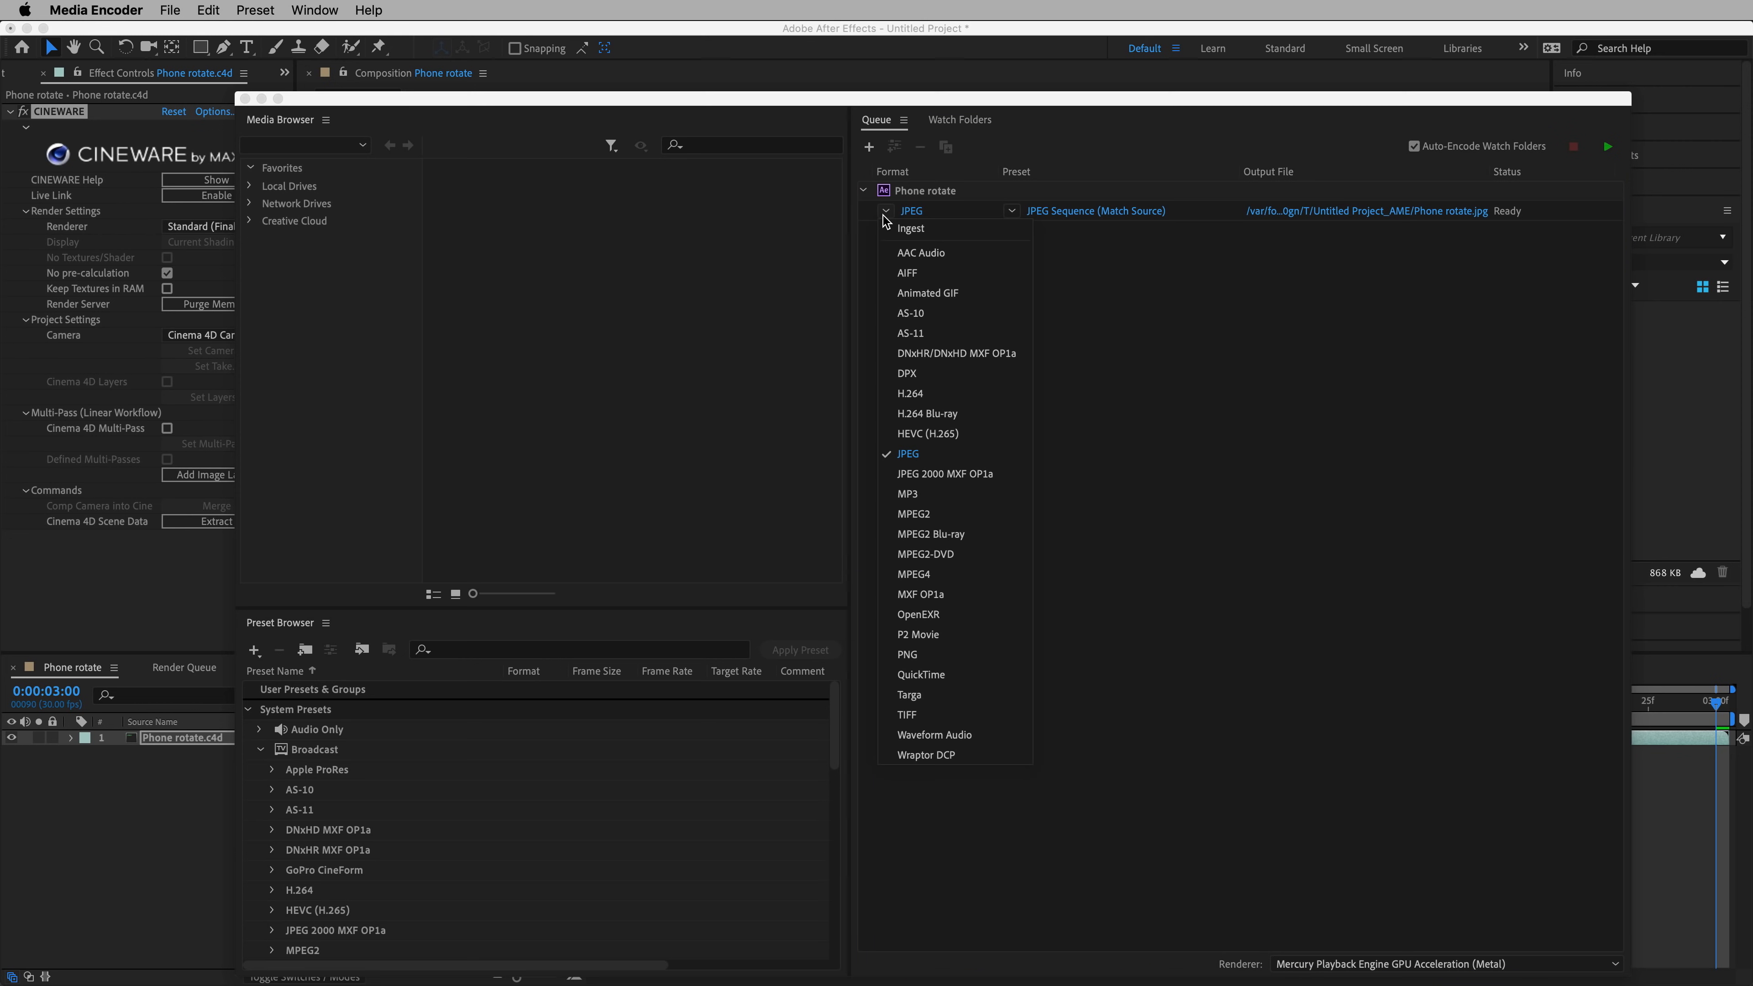
pyautogui.click(958, 454)
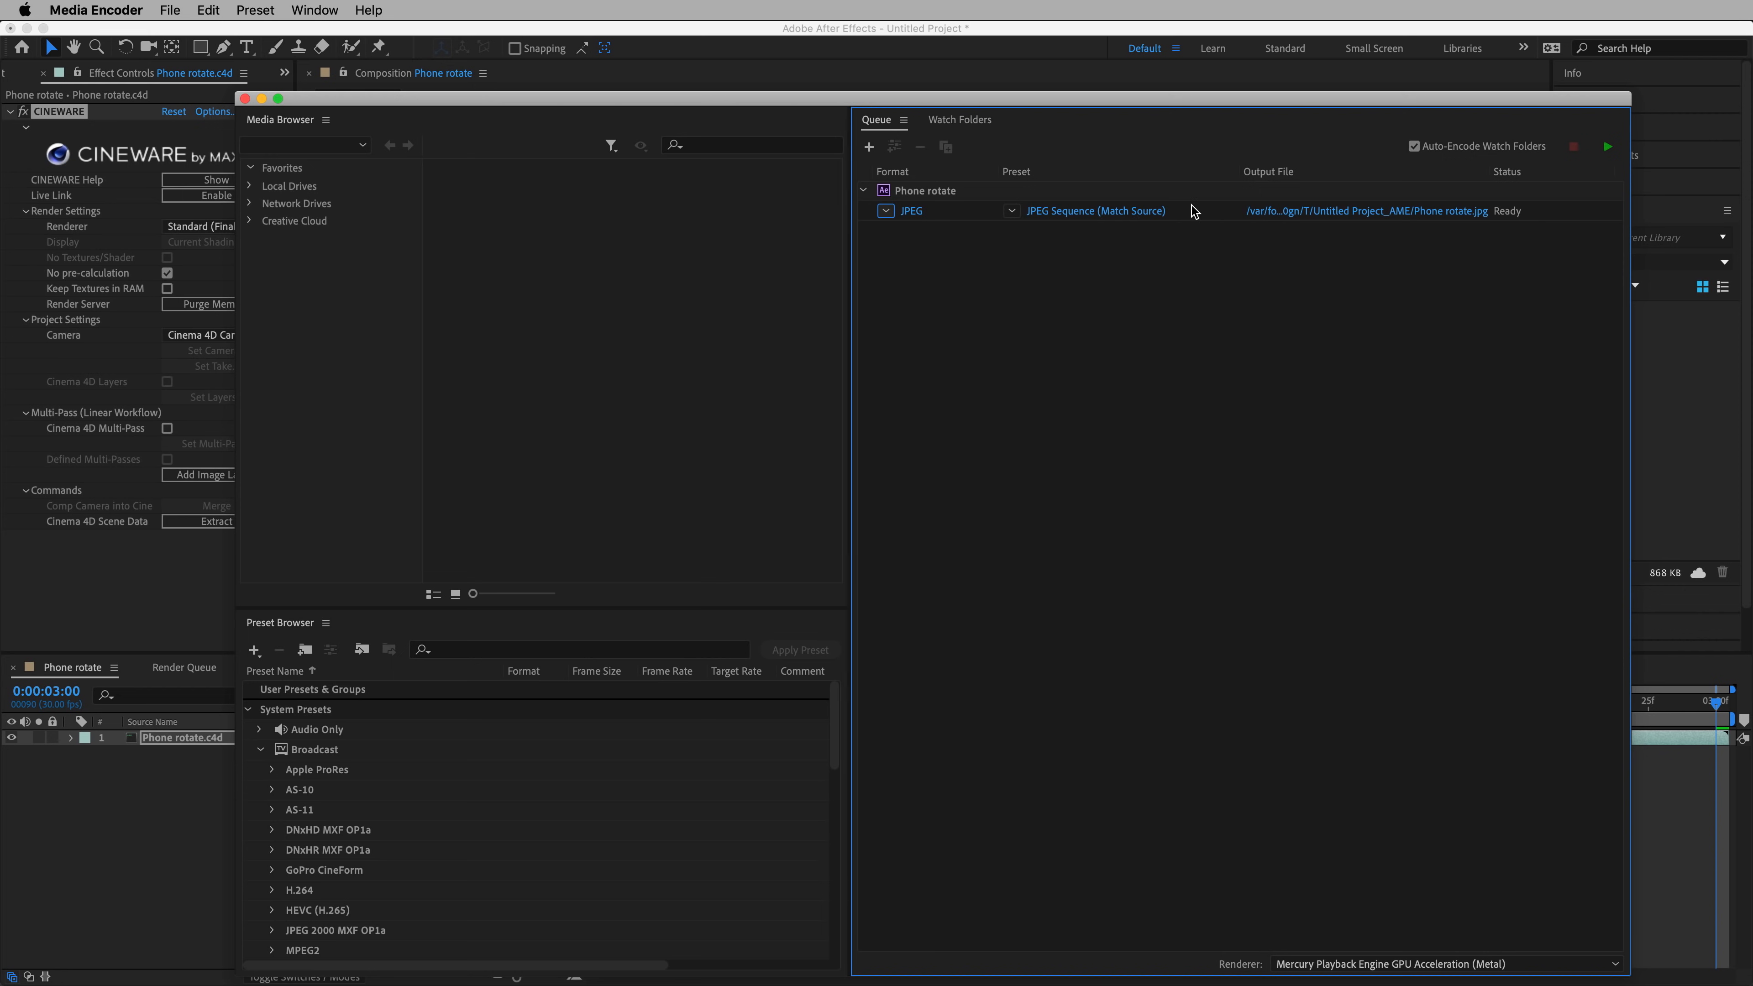
pyautogui.click(1012, 211)
pyautogui.click(1140, 230)
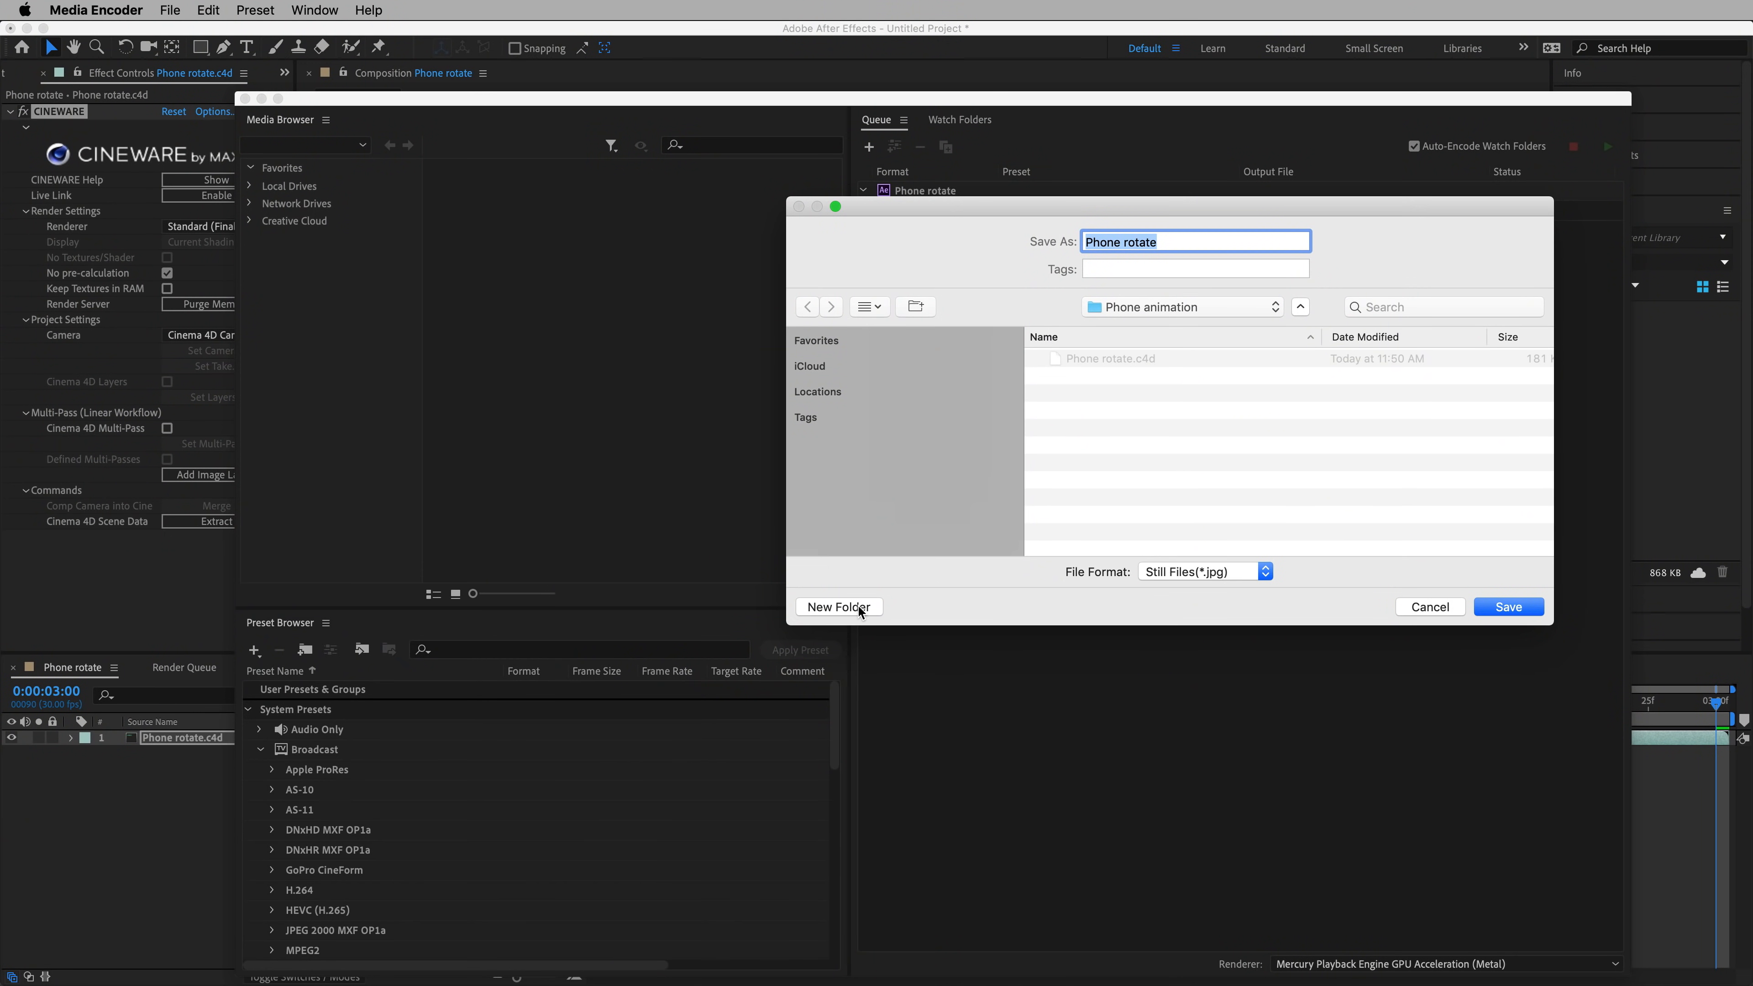
# - Save the Phone rotate output into a new folder named Image sequence inside Phone animation and start encoding the queue
pyautogui.click(839, 607)
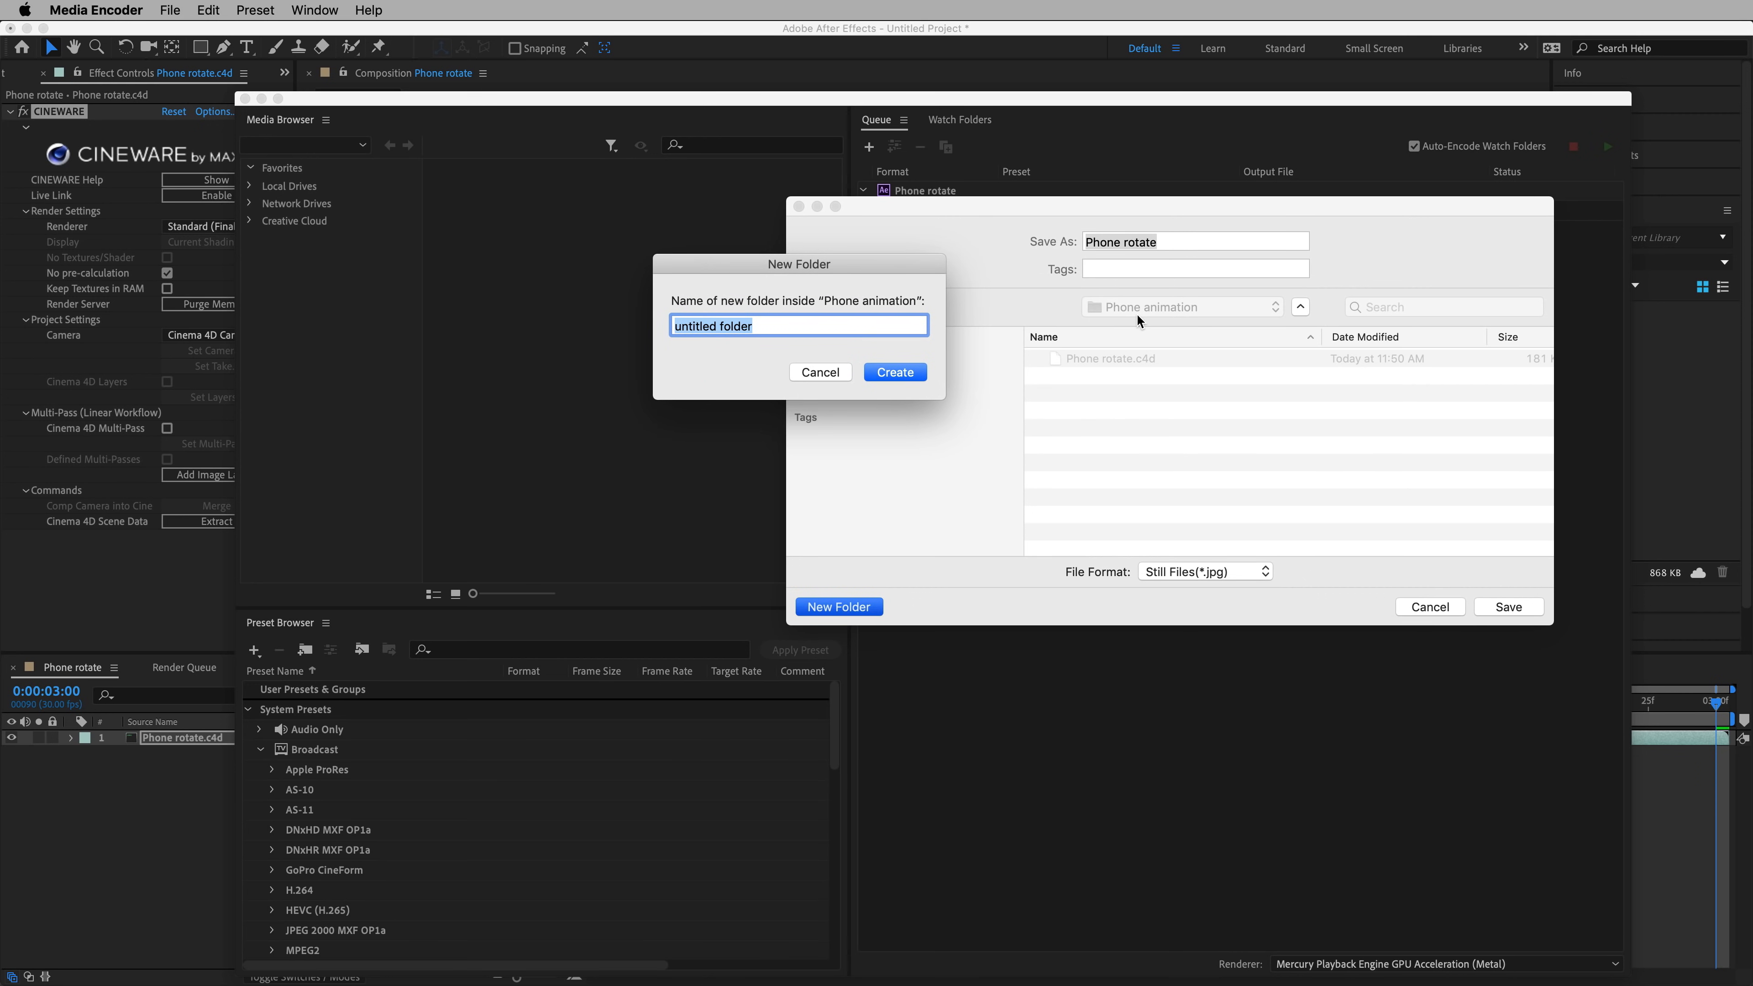
pyautogui.moveTo(799, 261); pyautogui.dragTo(1014, 304)
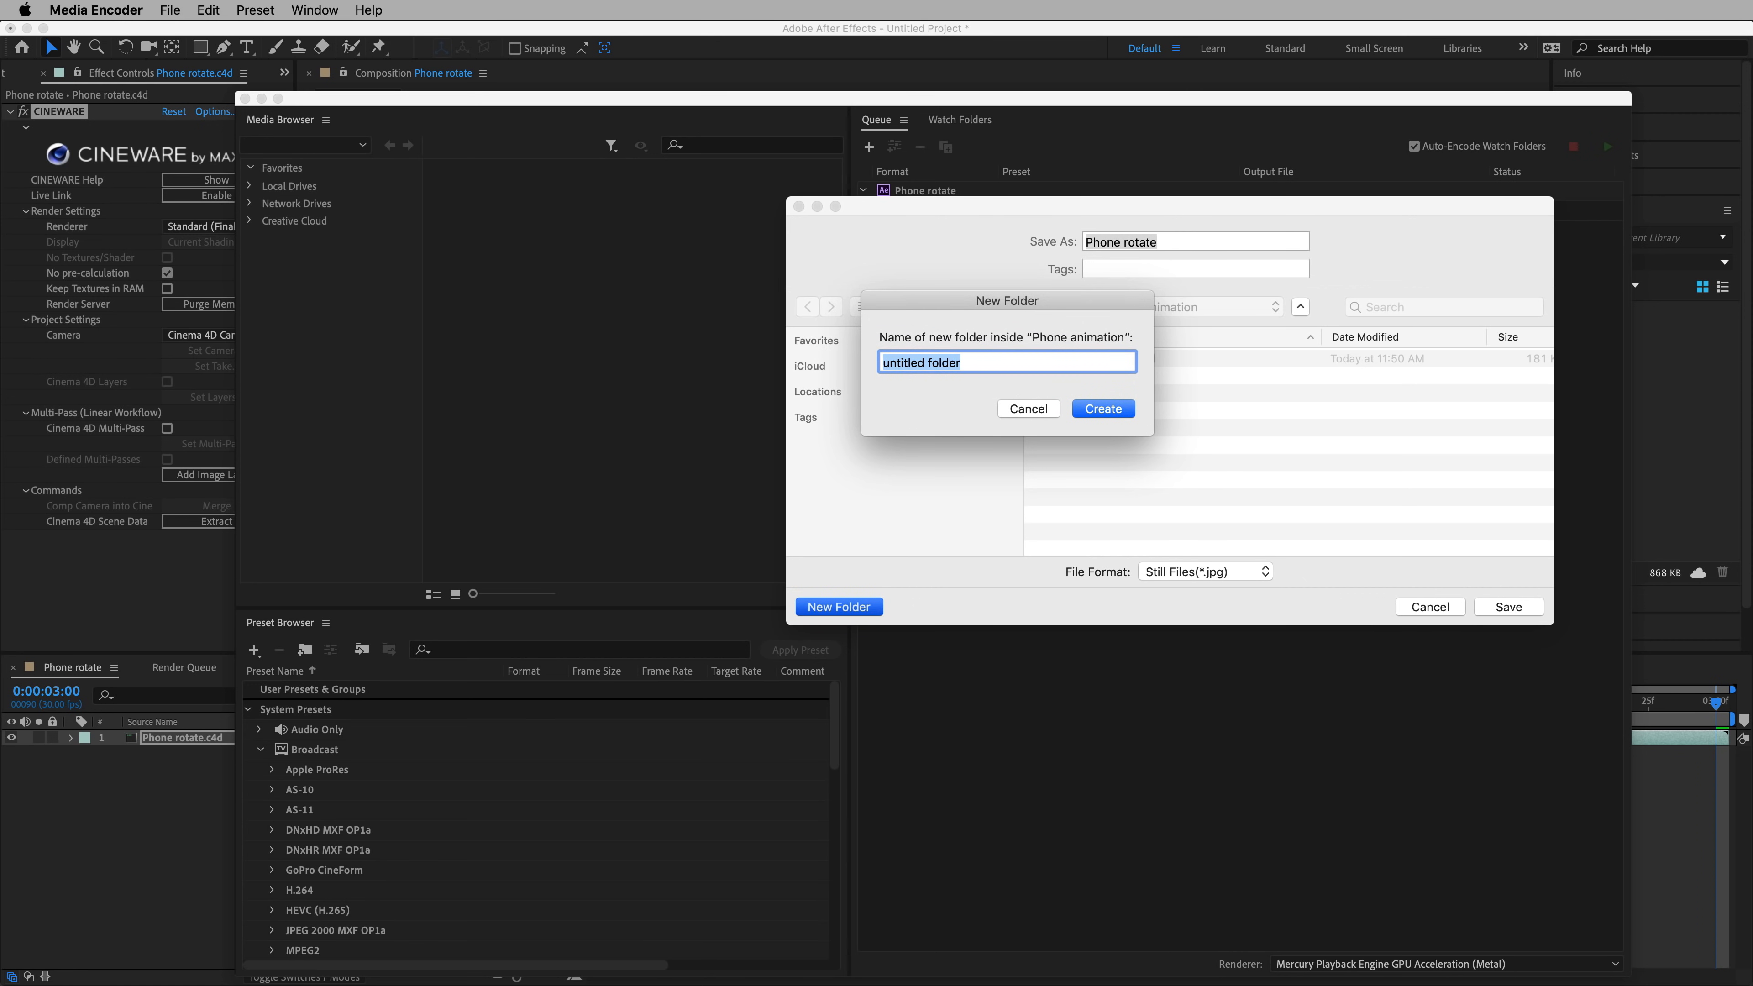
pyautogui.write('Image sequence')
pyautogui.press('Return')
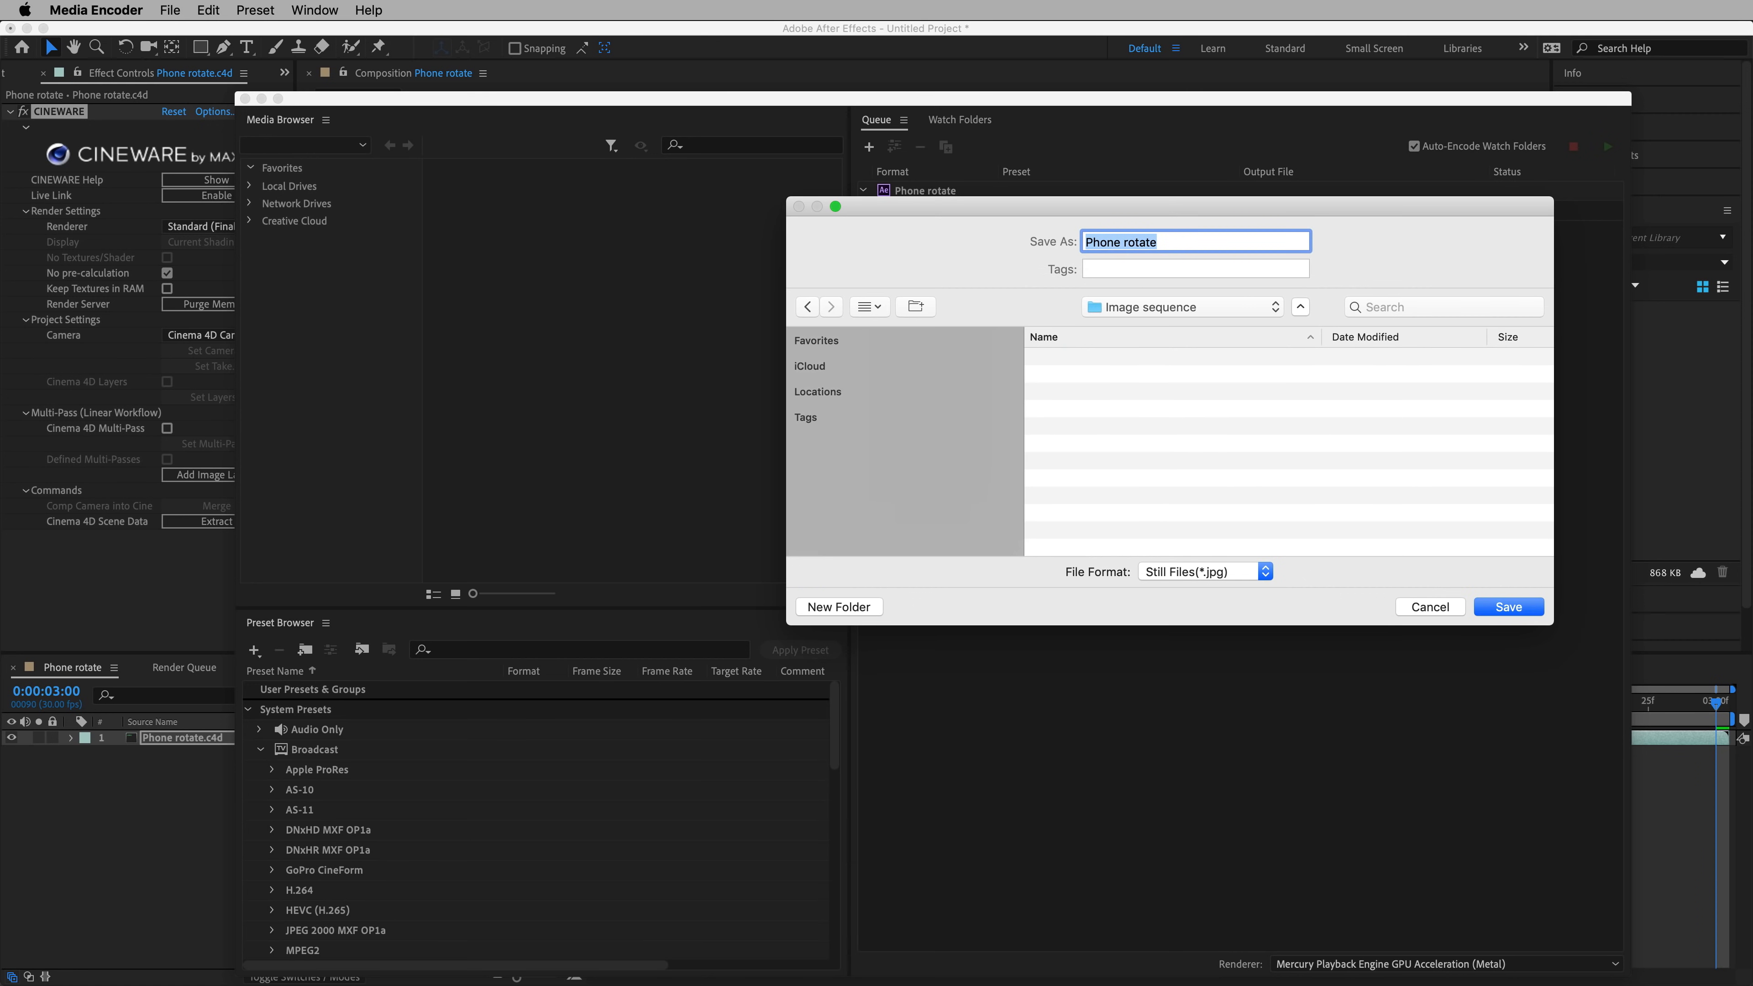
pyautogui.click(1512, 613)
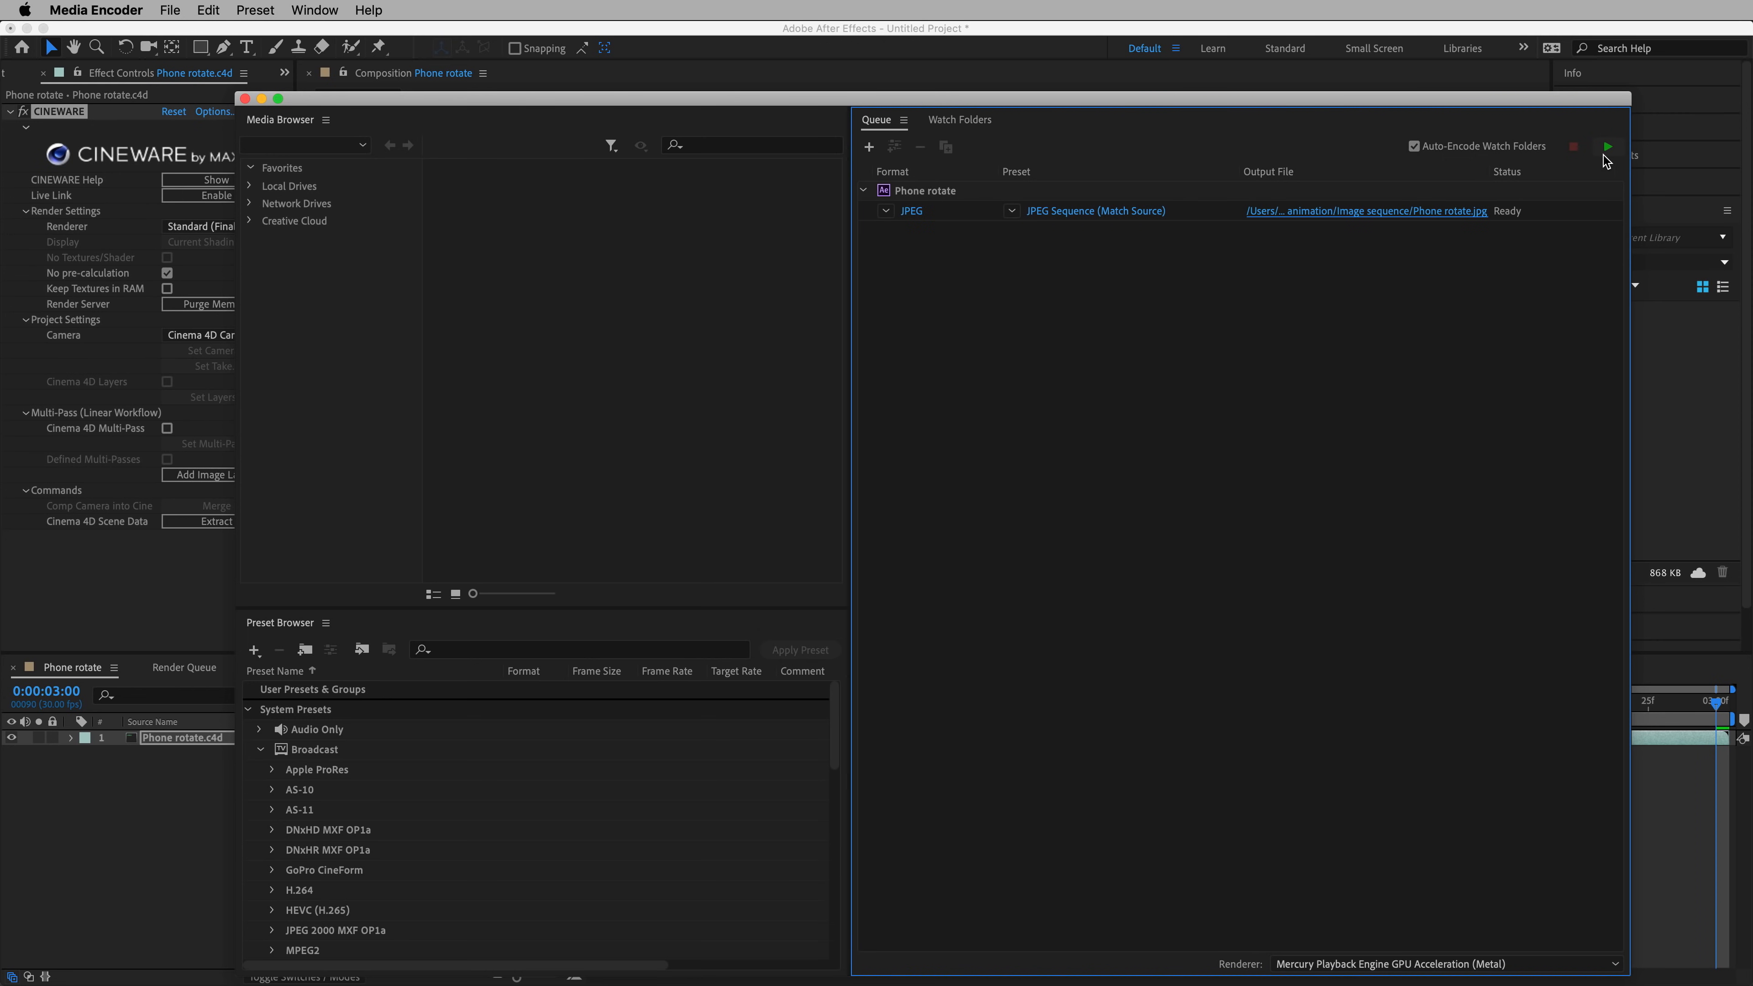
pyautogui.click(1607, 147)
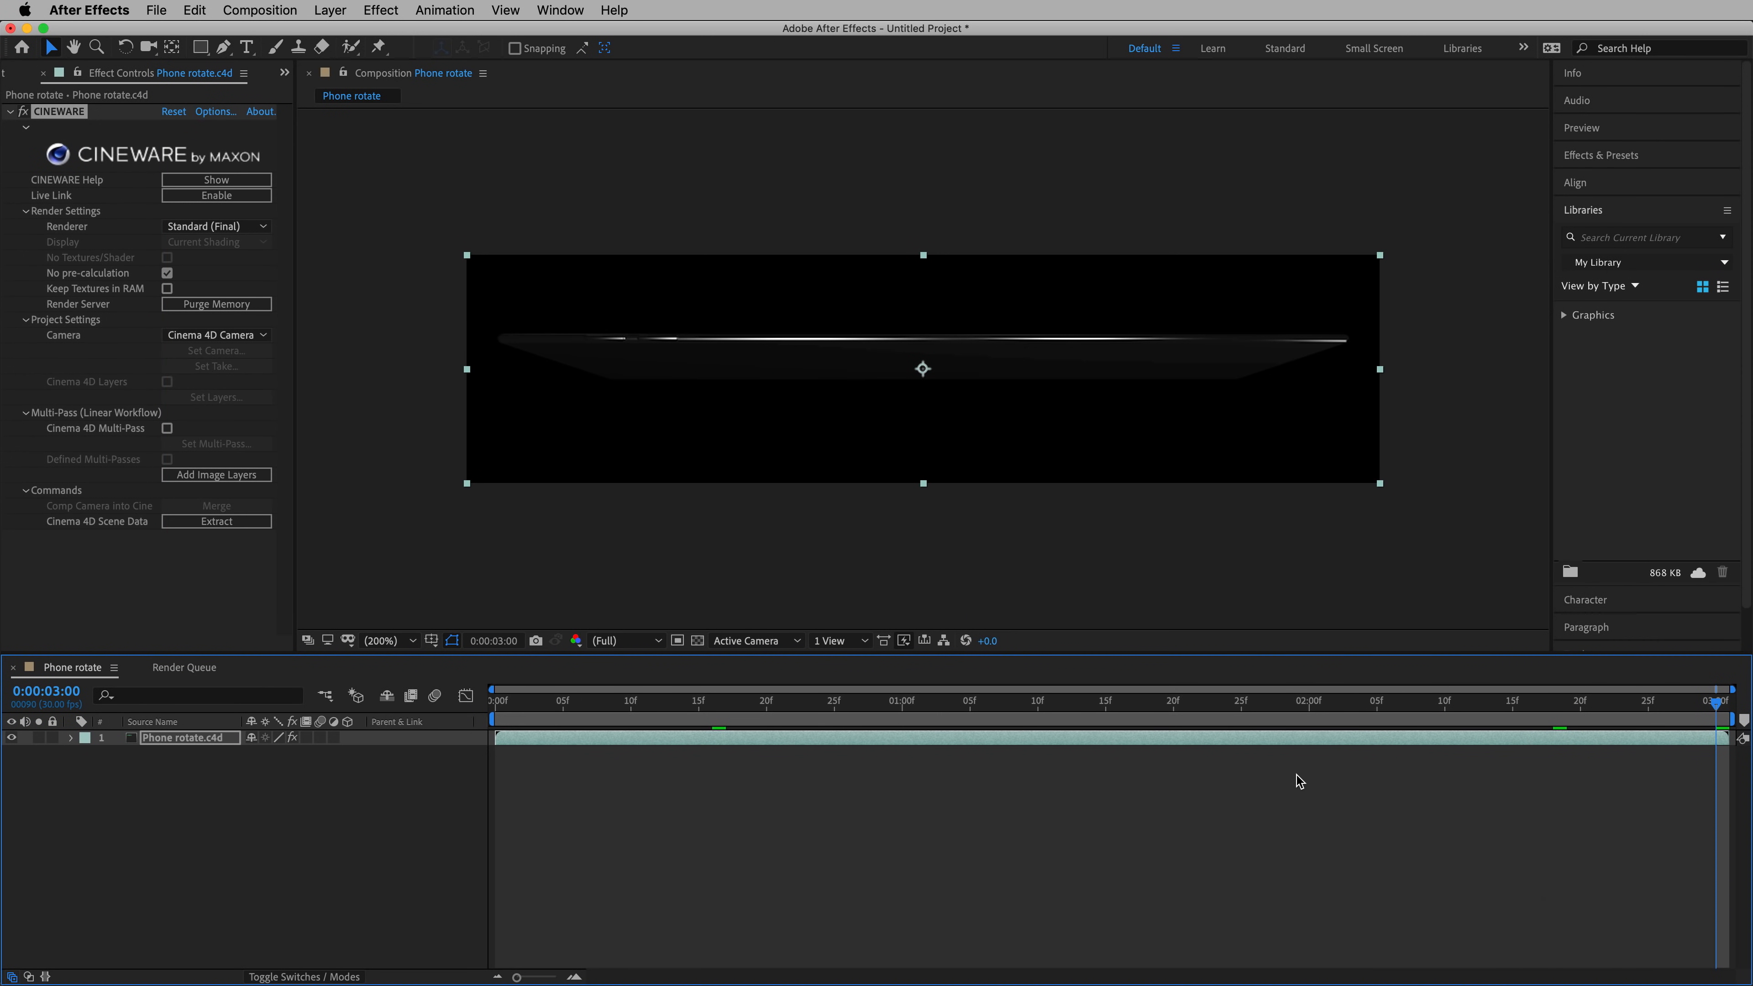
# - Save the project as Phone rotate.aep in the Phone animation folder and create a new project
pyautogui.click(170, 9)
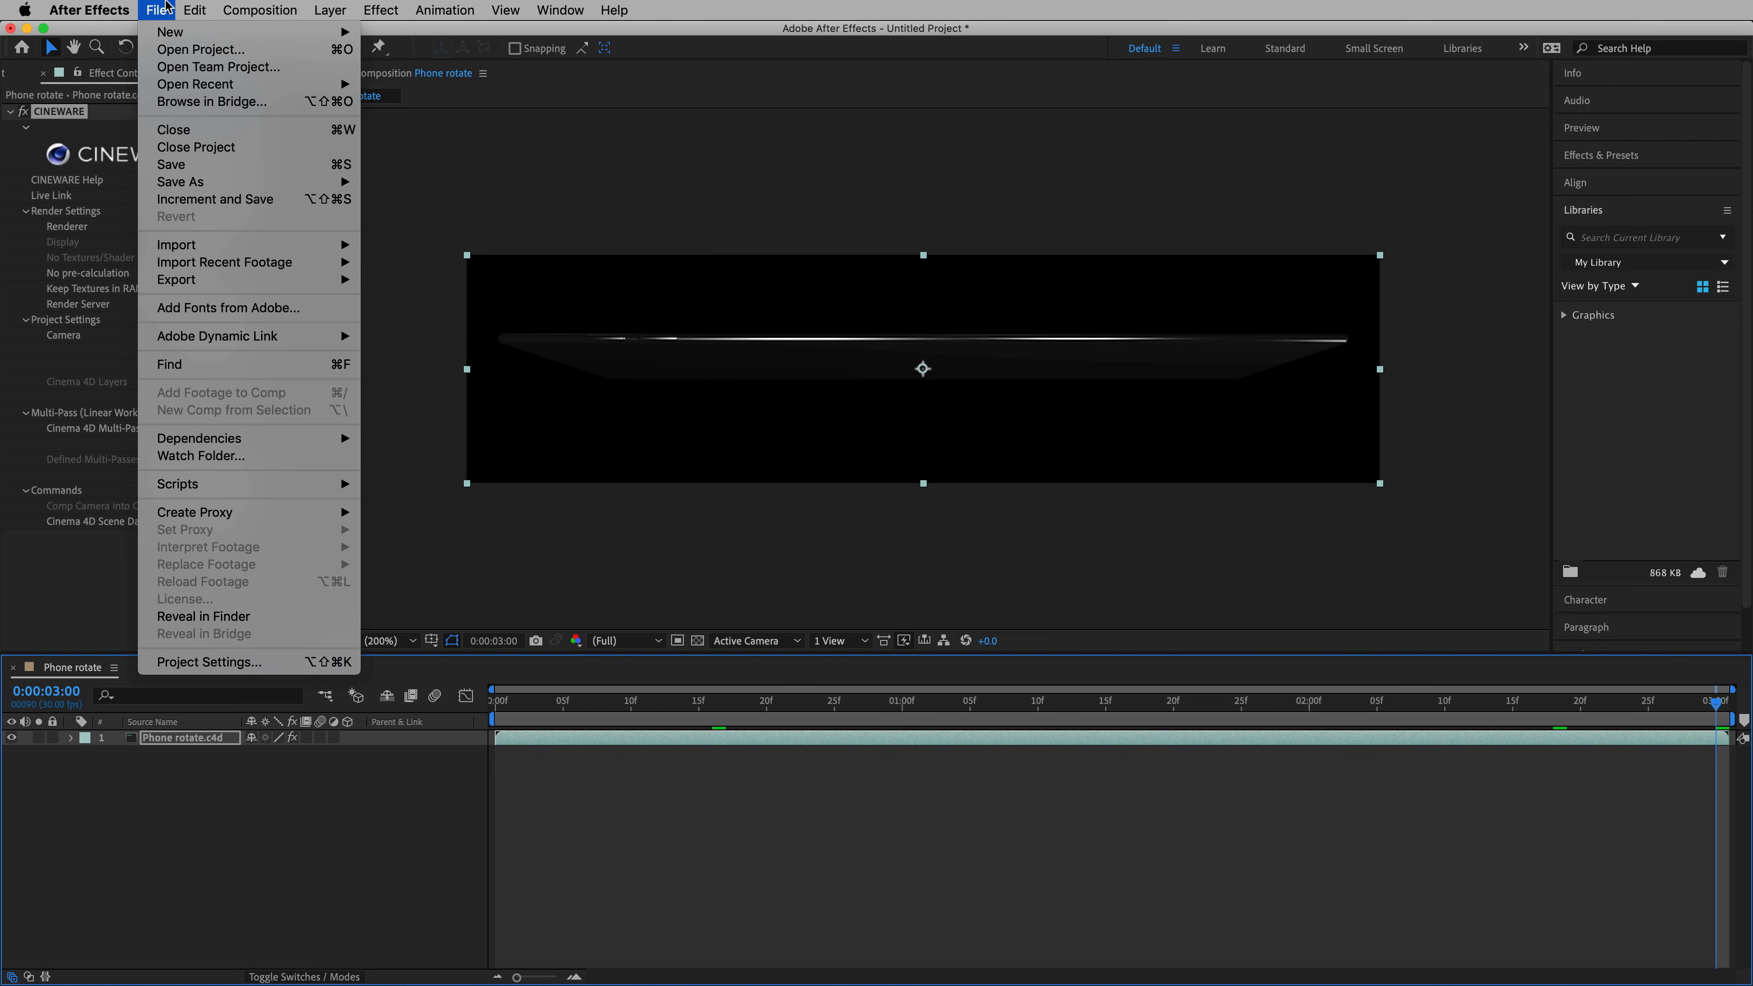
pyautogui.click(197, 170)
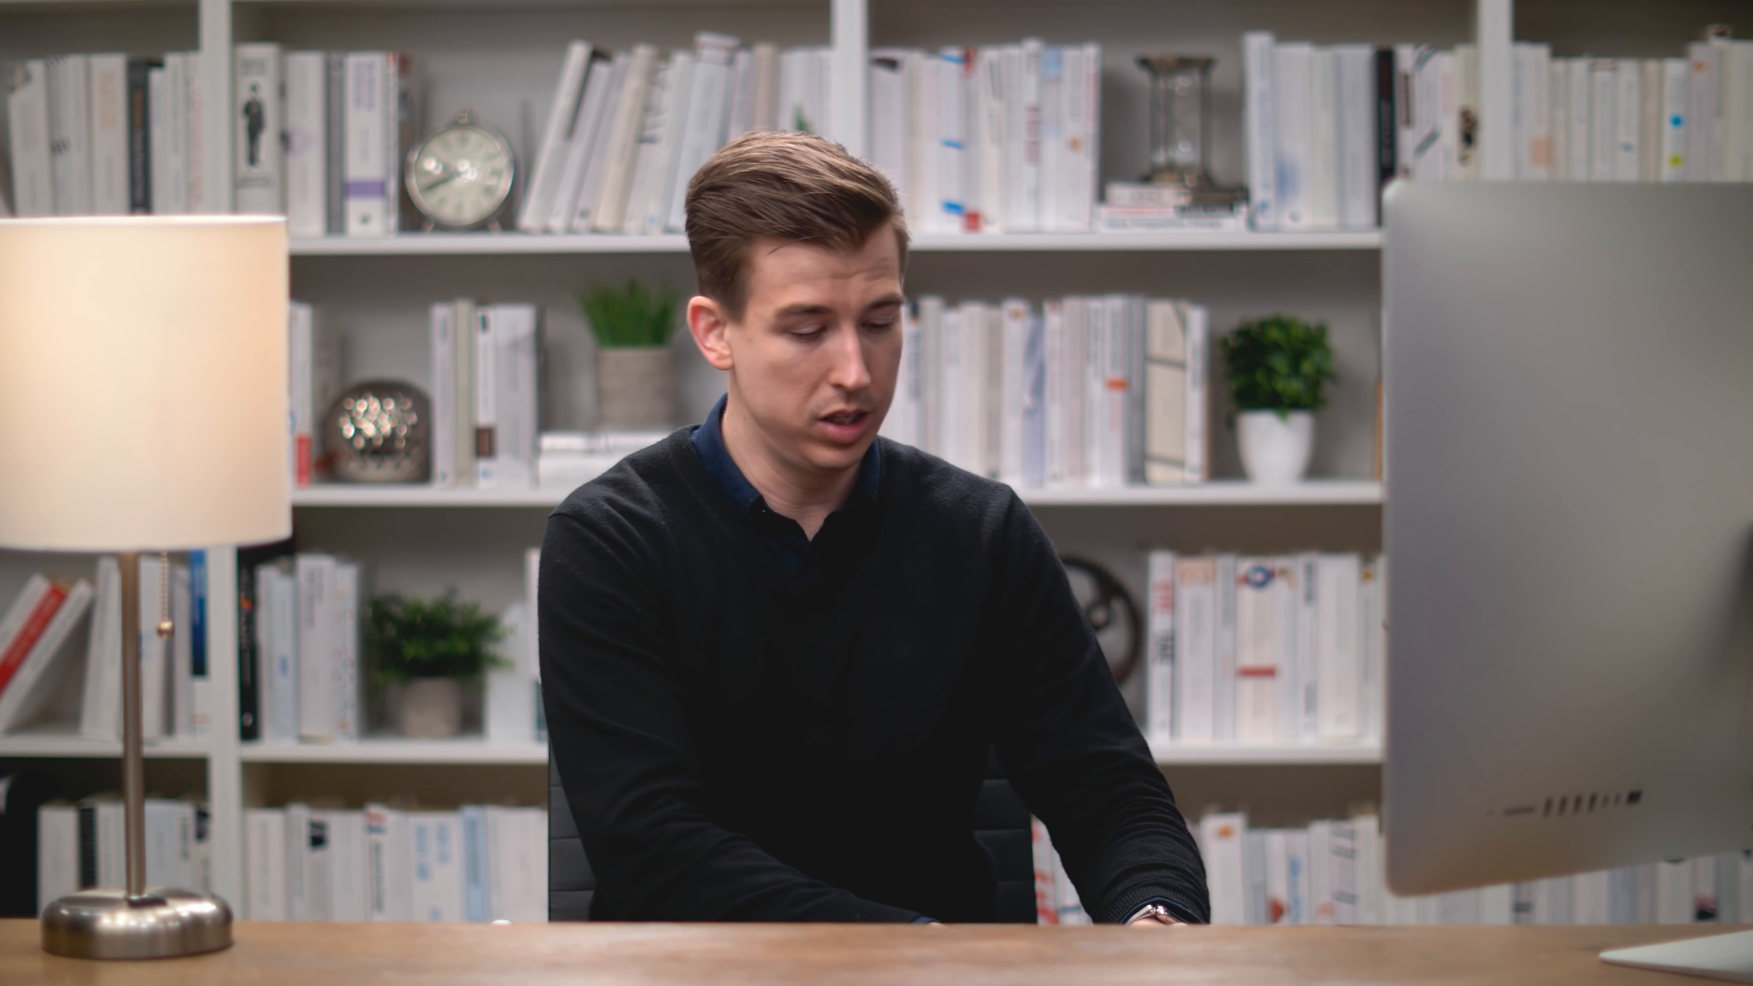
pyautogui.write('Phone ')
pyautogui.write('rotate')
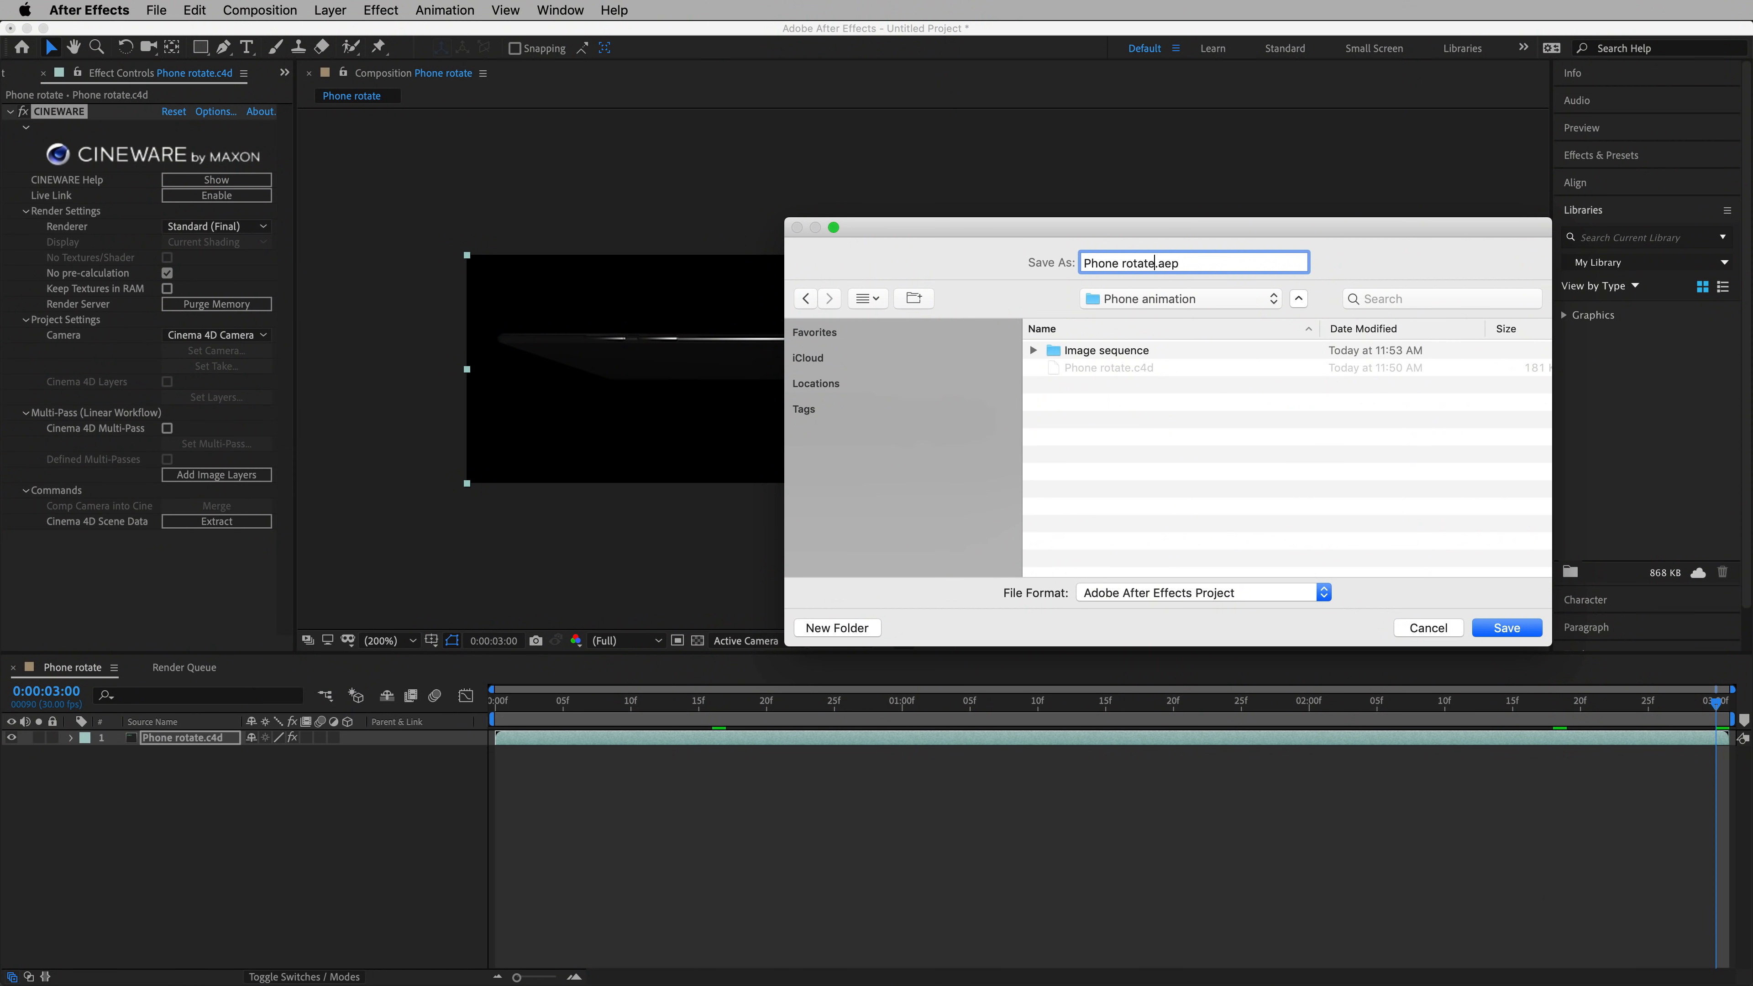
pyautogui.press('Return')
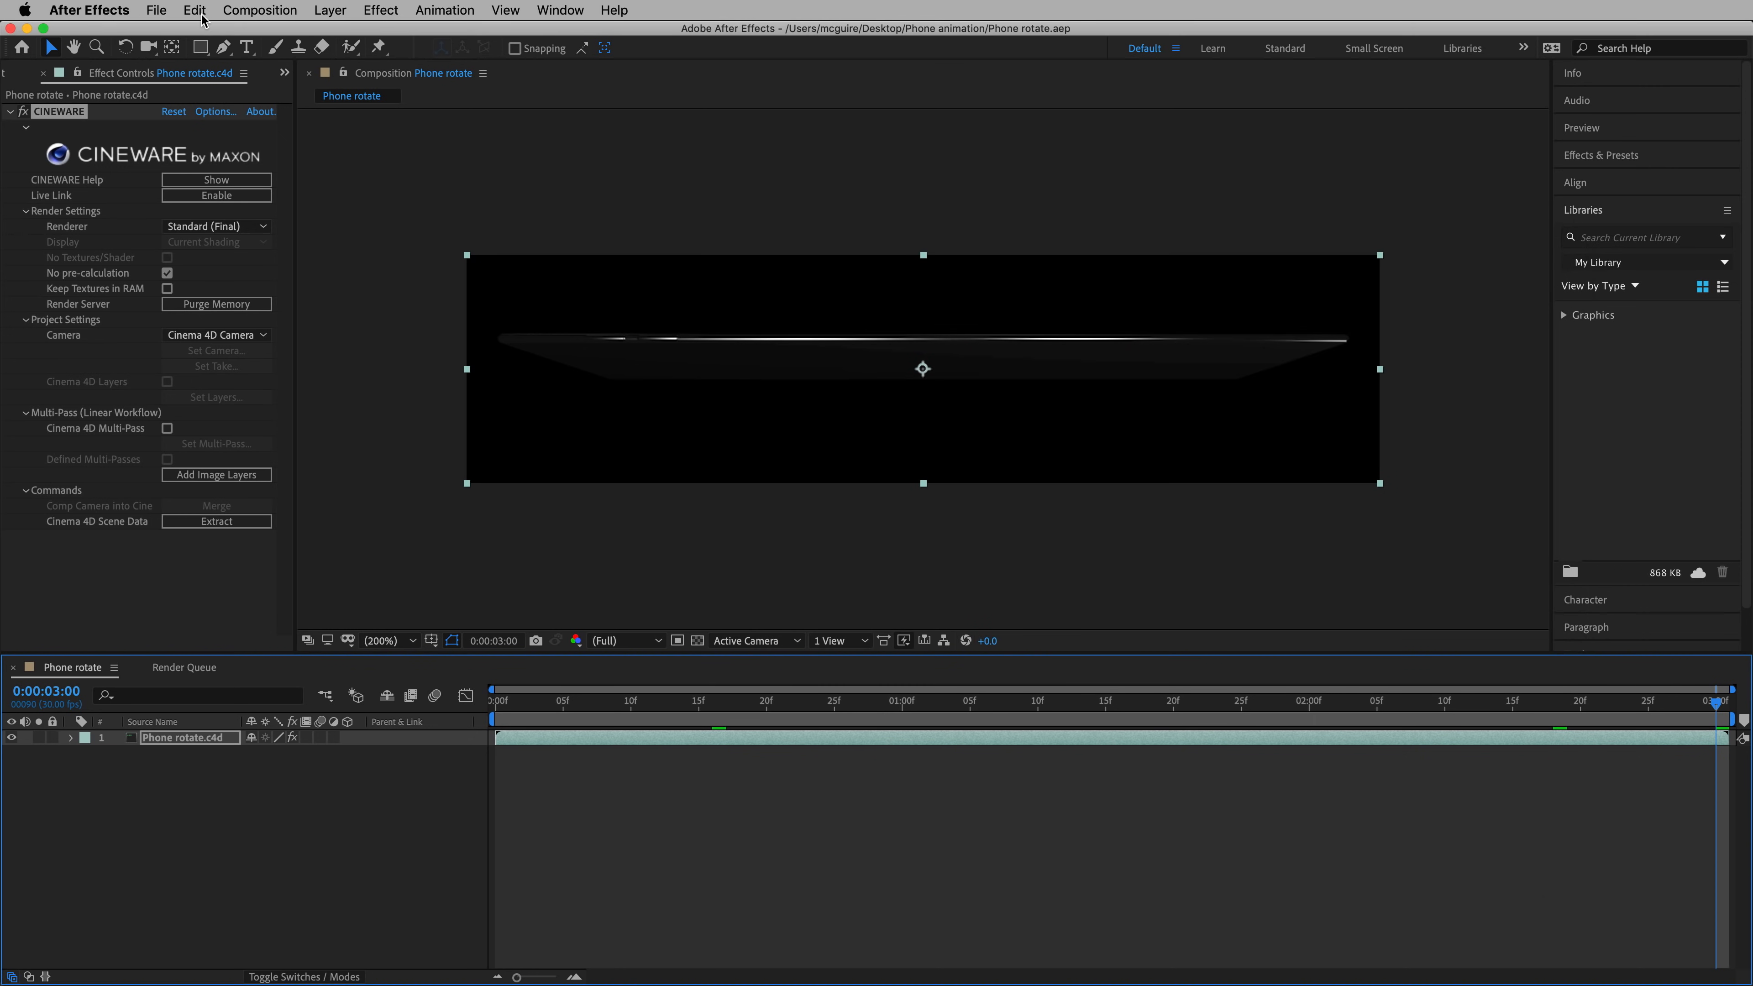
pyautogui.click(168, 11)
pyautogui.moveTo(181, 32)
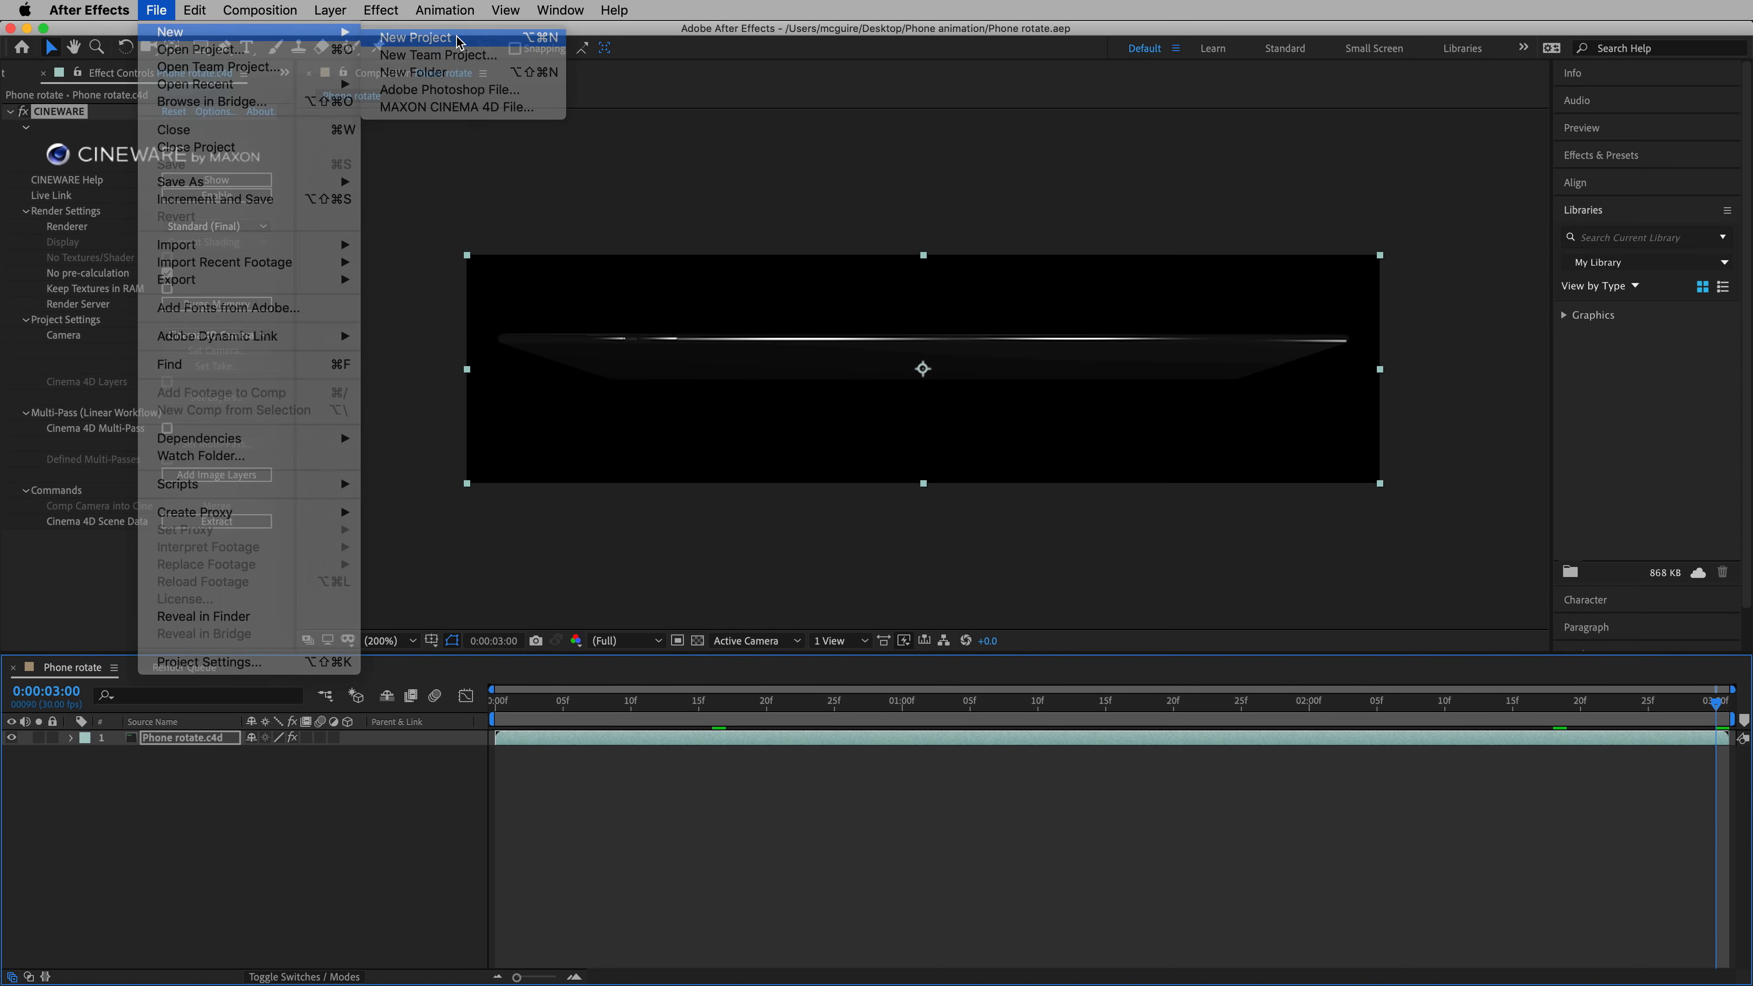
pyautogui.click(457, 39)
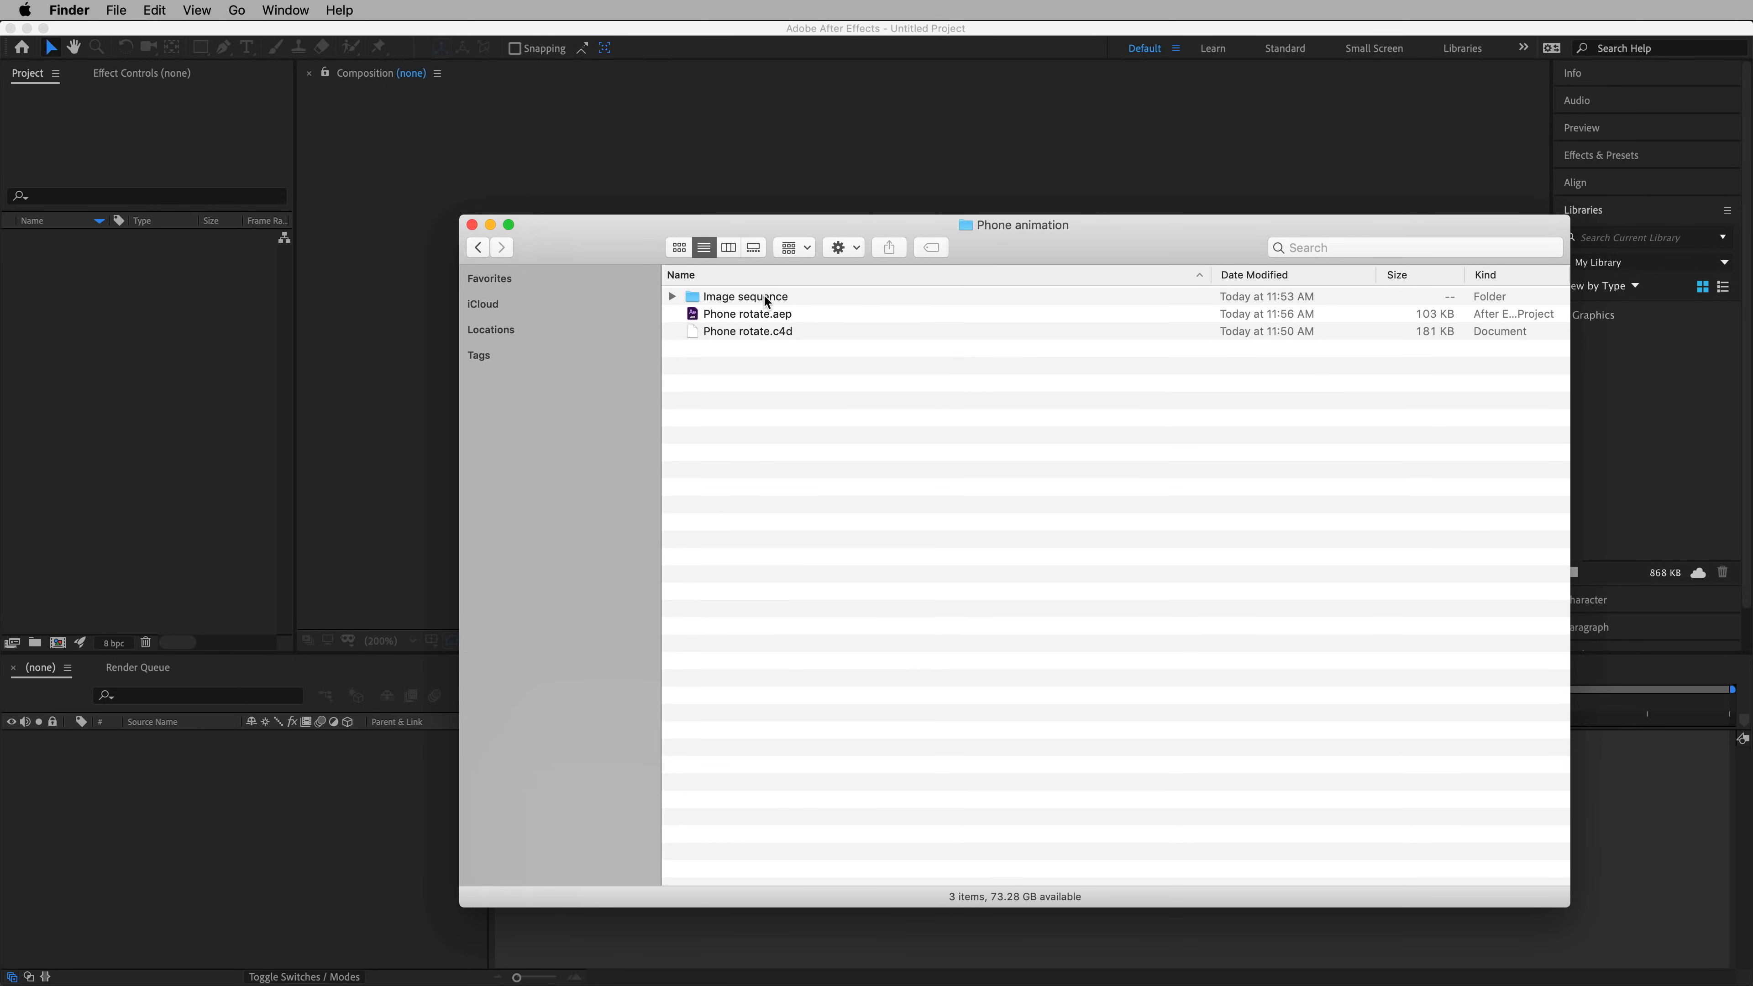
# - Import all the Phone rotate JPEG frames from the Image sequence folder into the new project
pyautogui.doubleClick(763, 295)
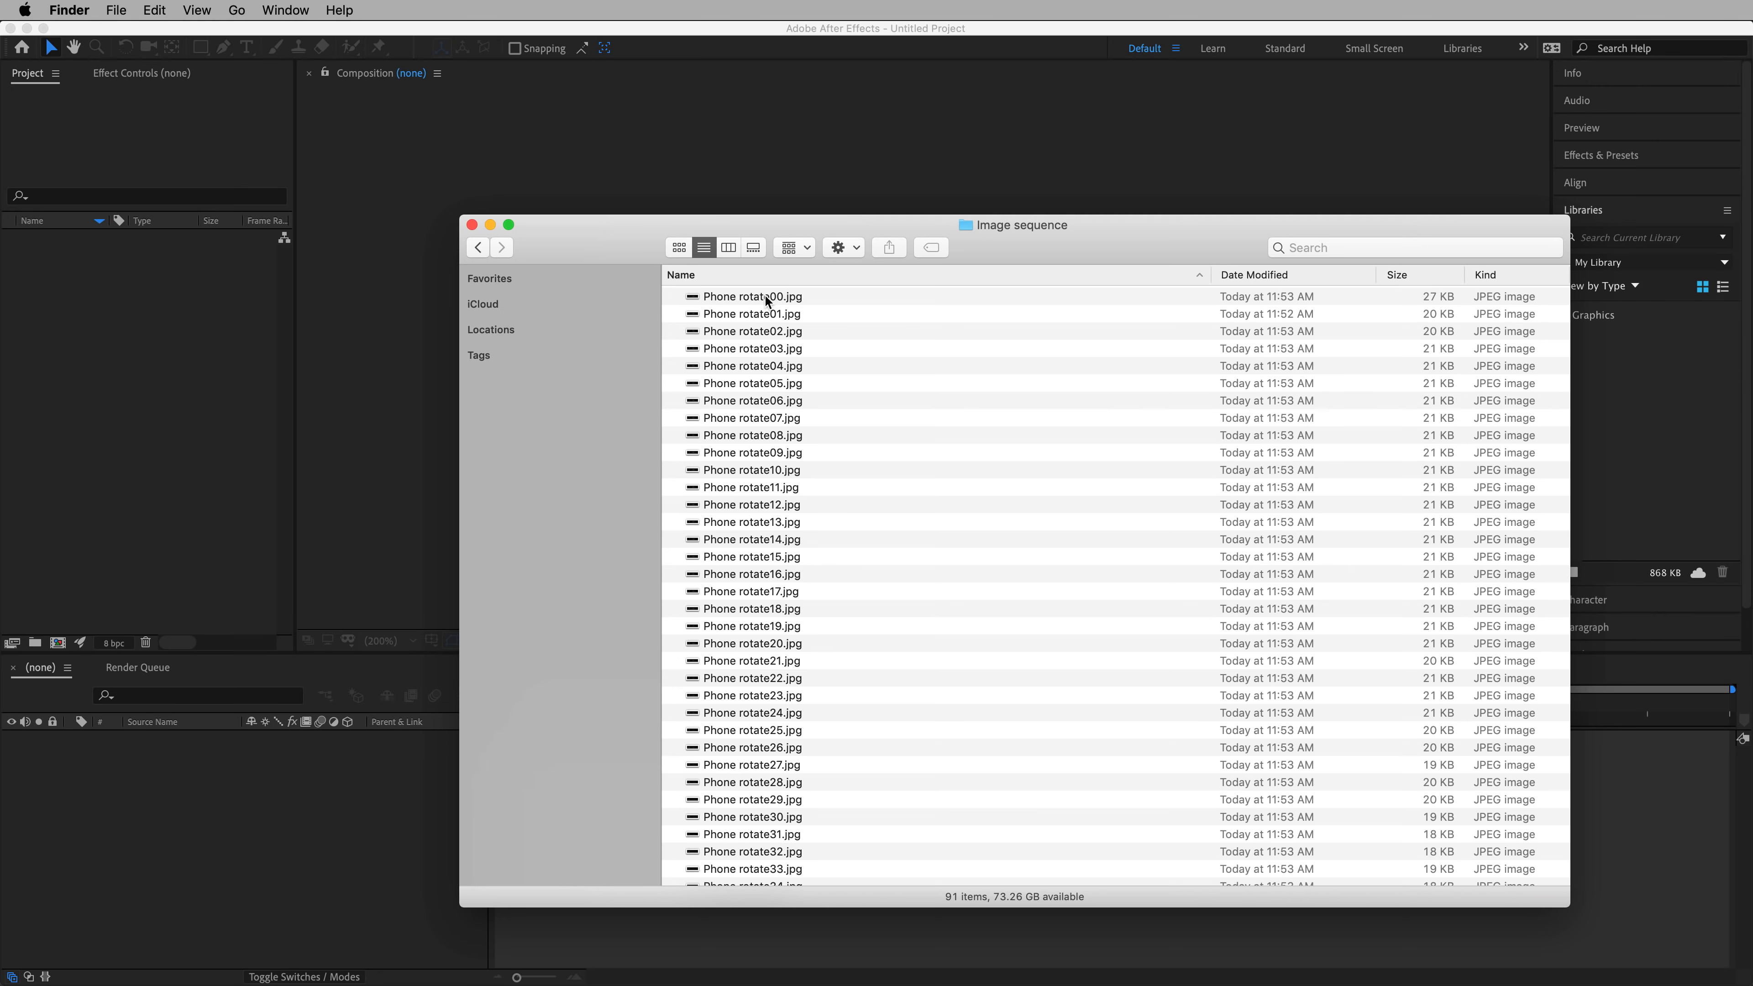
pyautogui.click(766, 298)
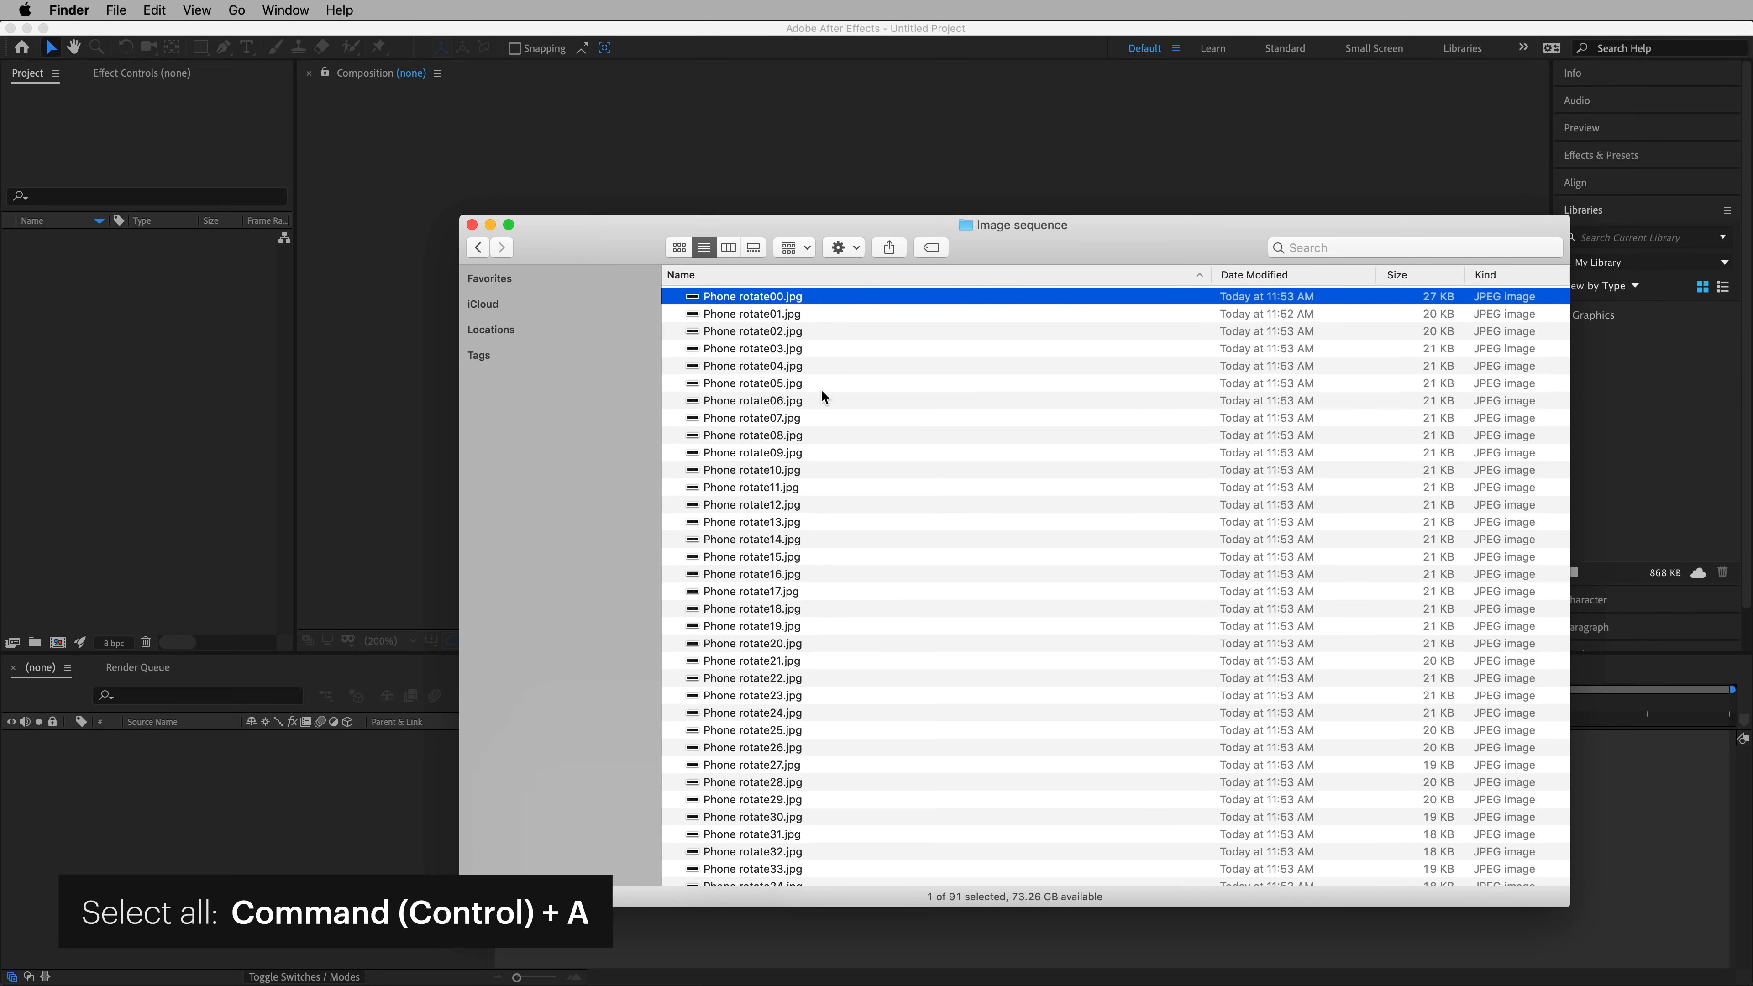
pyautogui.press('super+a')
pyautogui.scroll(-15, 816, 442)
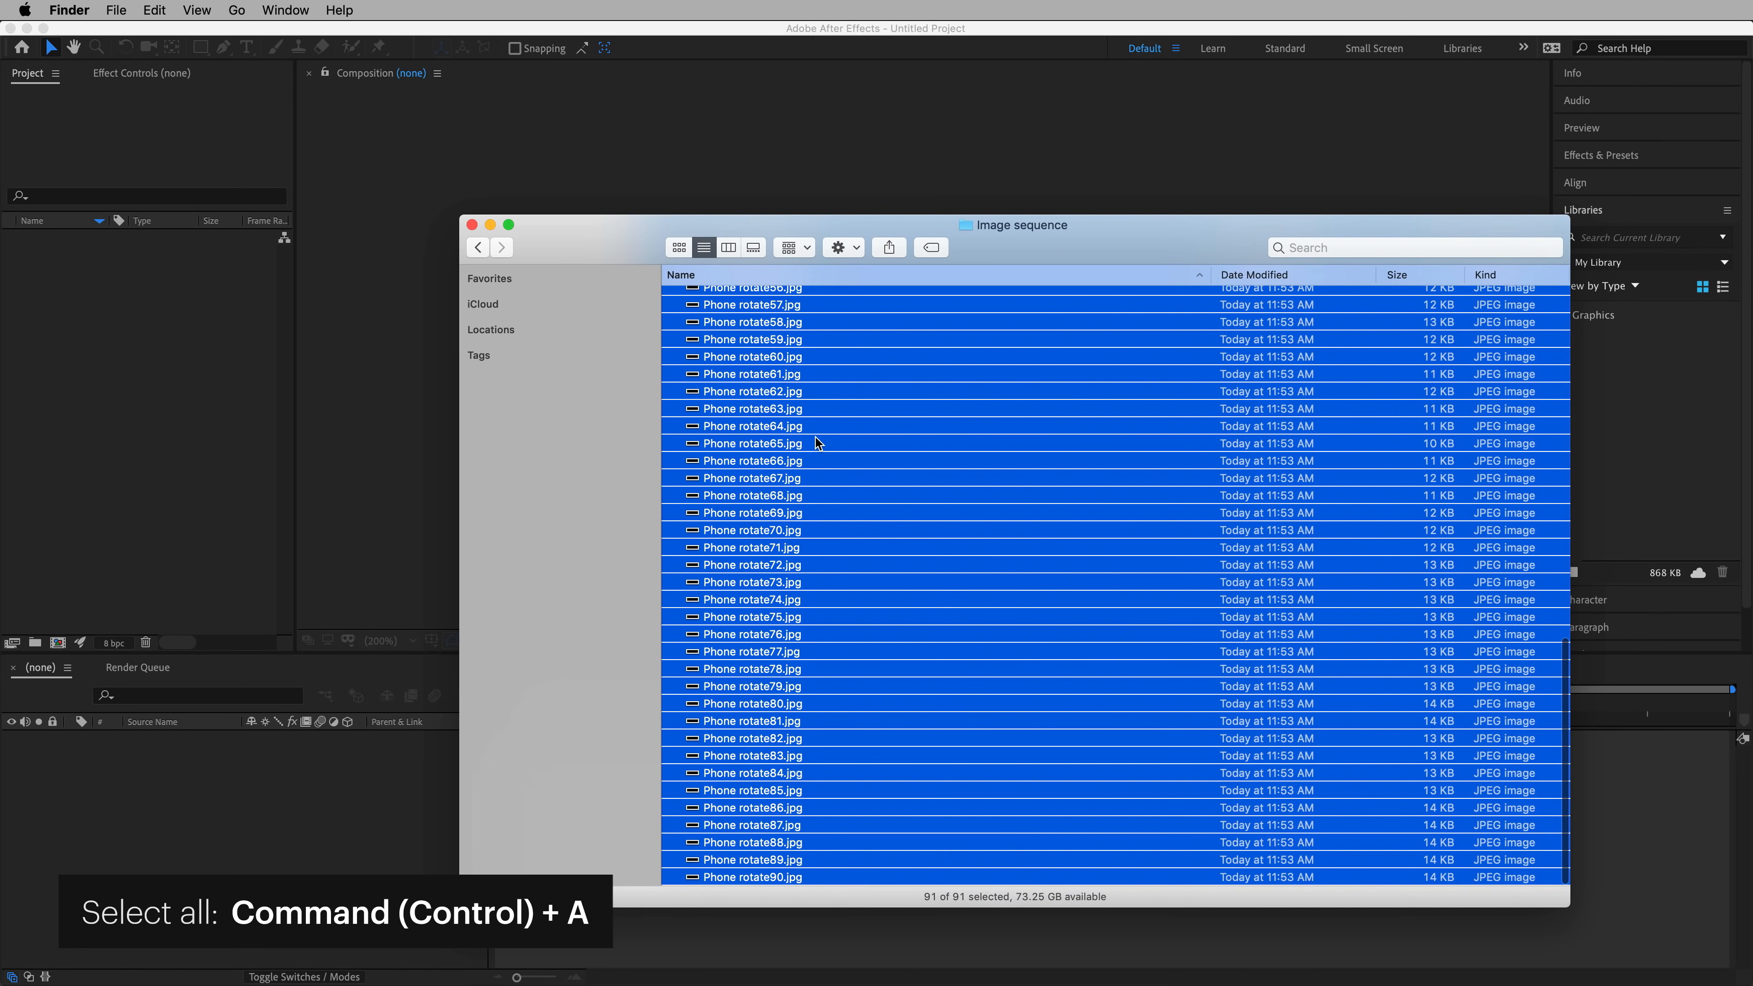
pyautogui.scroll(15, 822, 454)
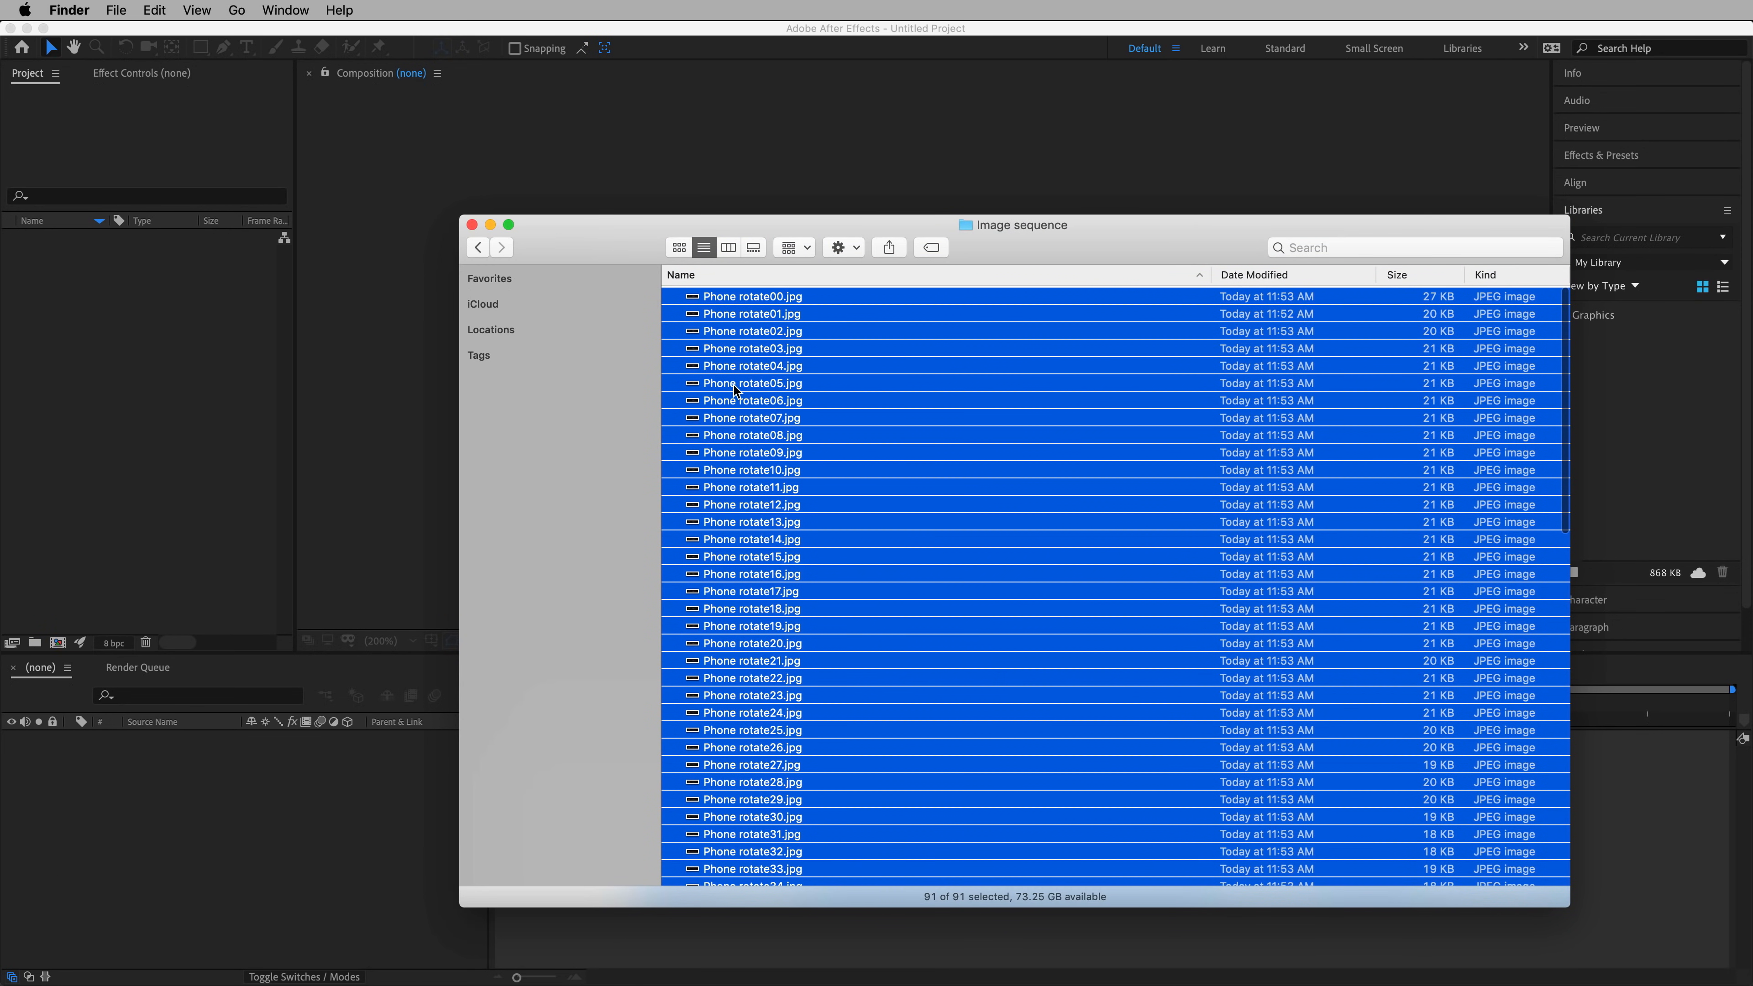
pyautogui.moveTo(733, 386); pyautogui.dragTo(160, 289)
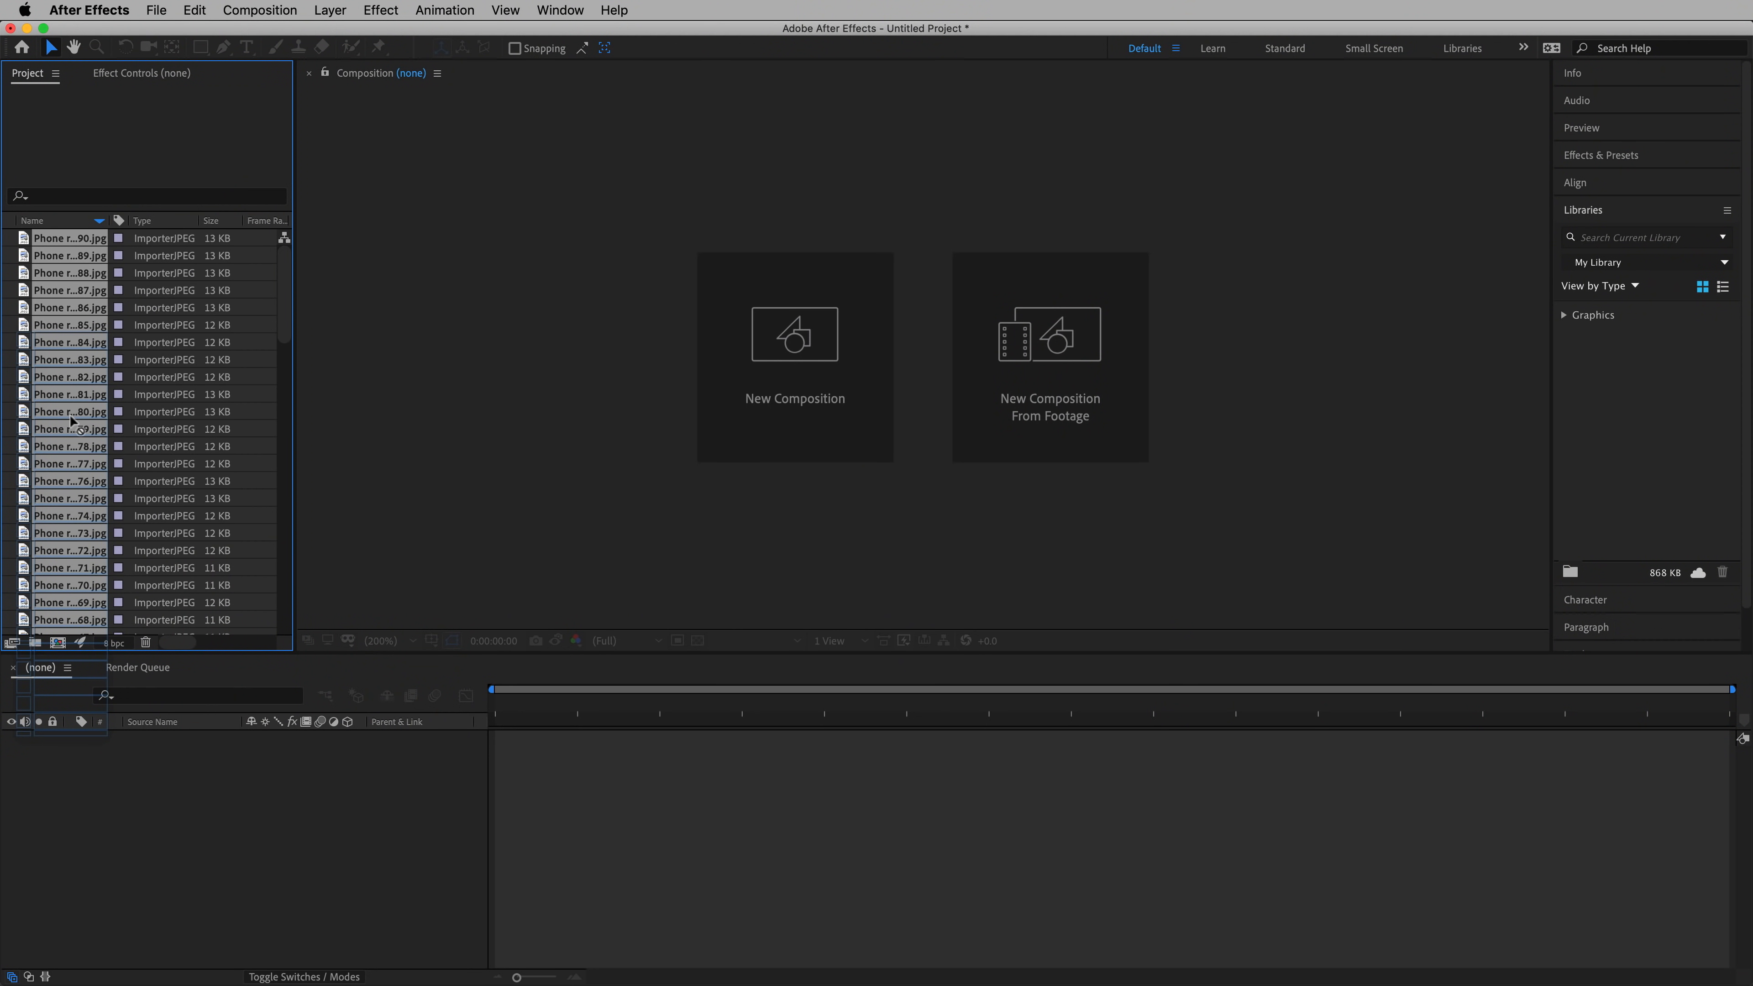
# - Create a single composition from the imported frames with Phone rotate00.jpg dimensions, 0:00:00:01 still duration and sequenced layers, and preview it
pyautogui.moveTo(72, 422); pyautogui.dragTo(207, 834)
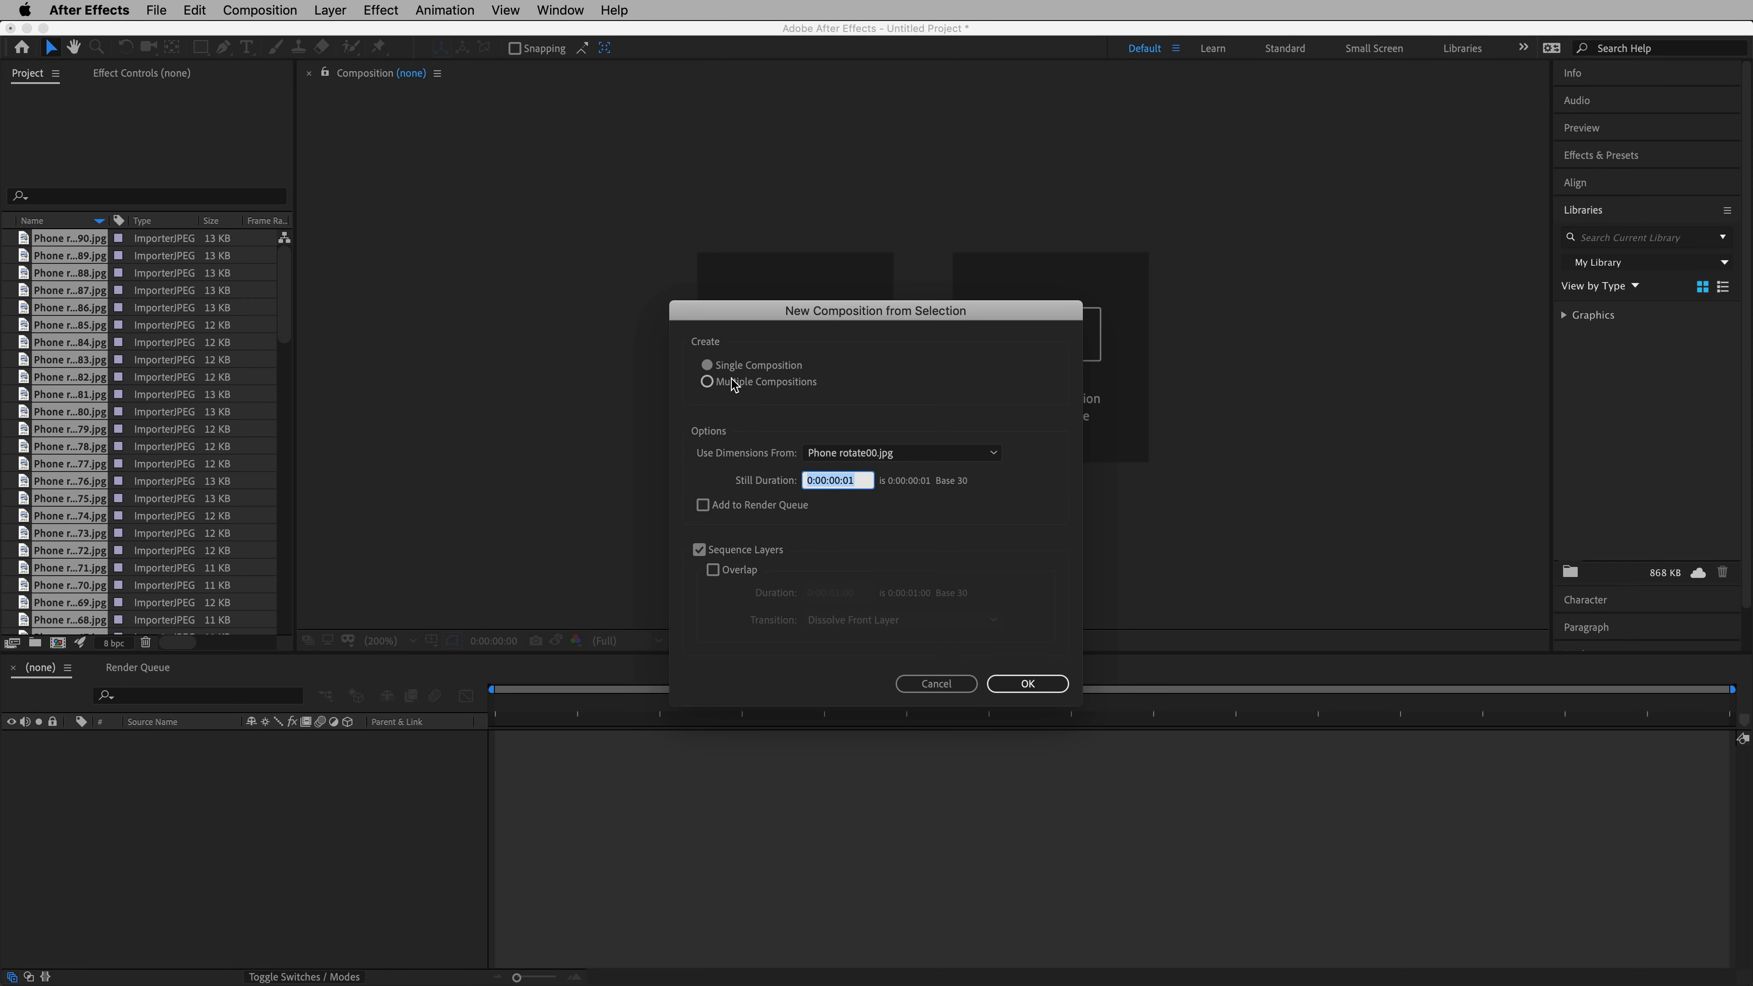
pyautogui.click(904, 454)
pyautogui.click(901, 428)
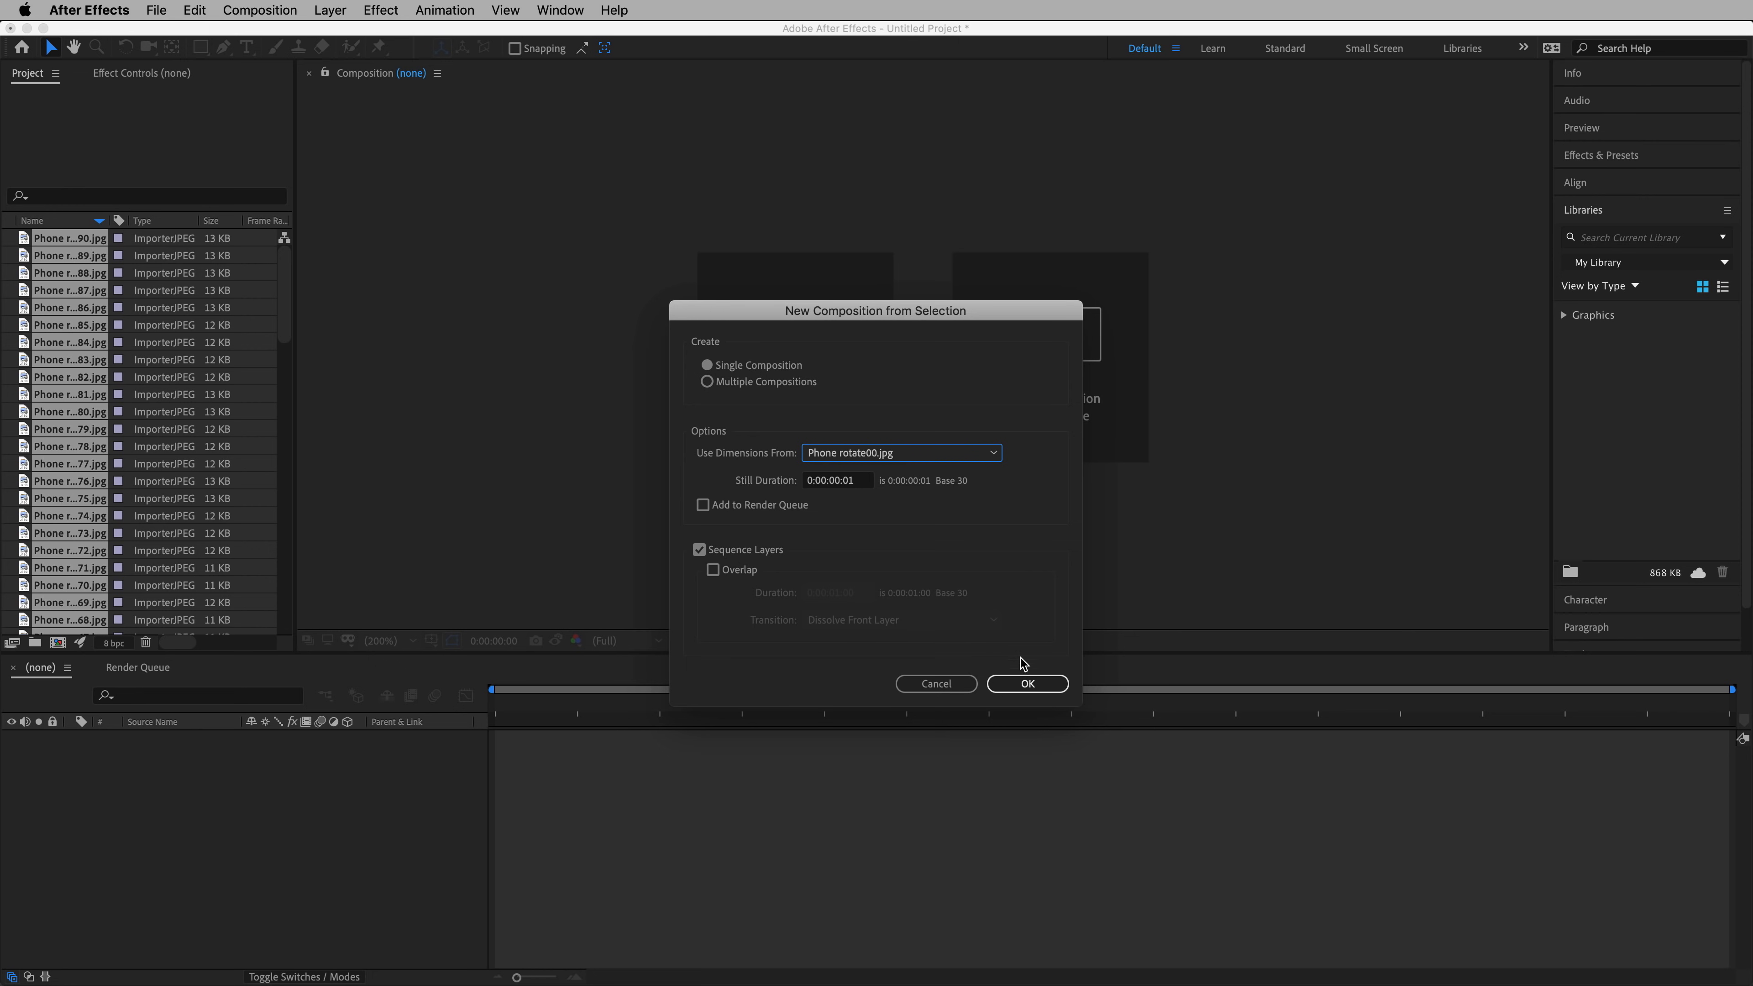
pyautogui.click(1025, 682)
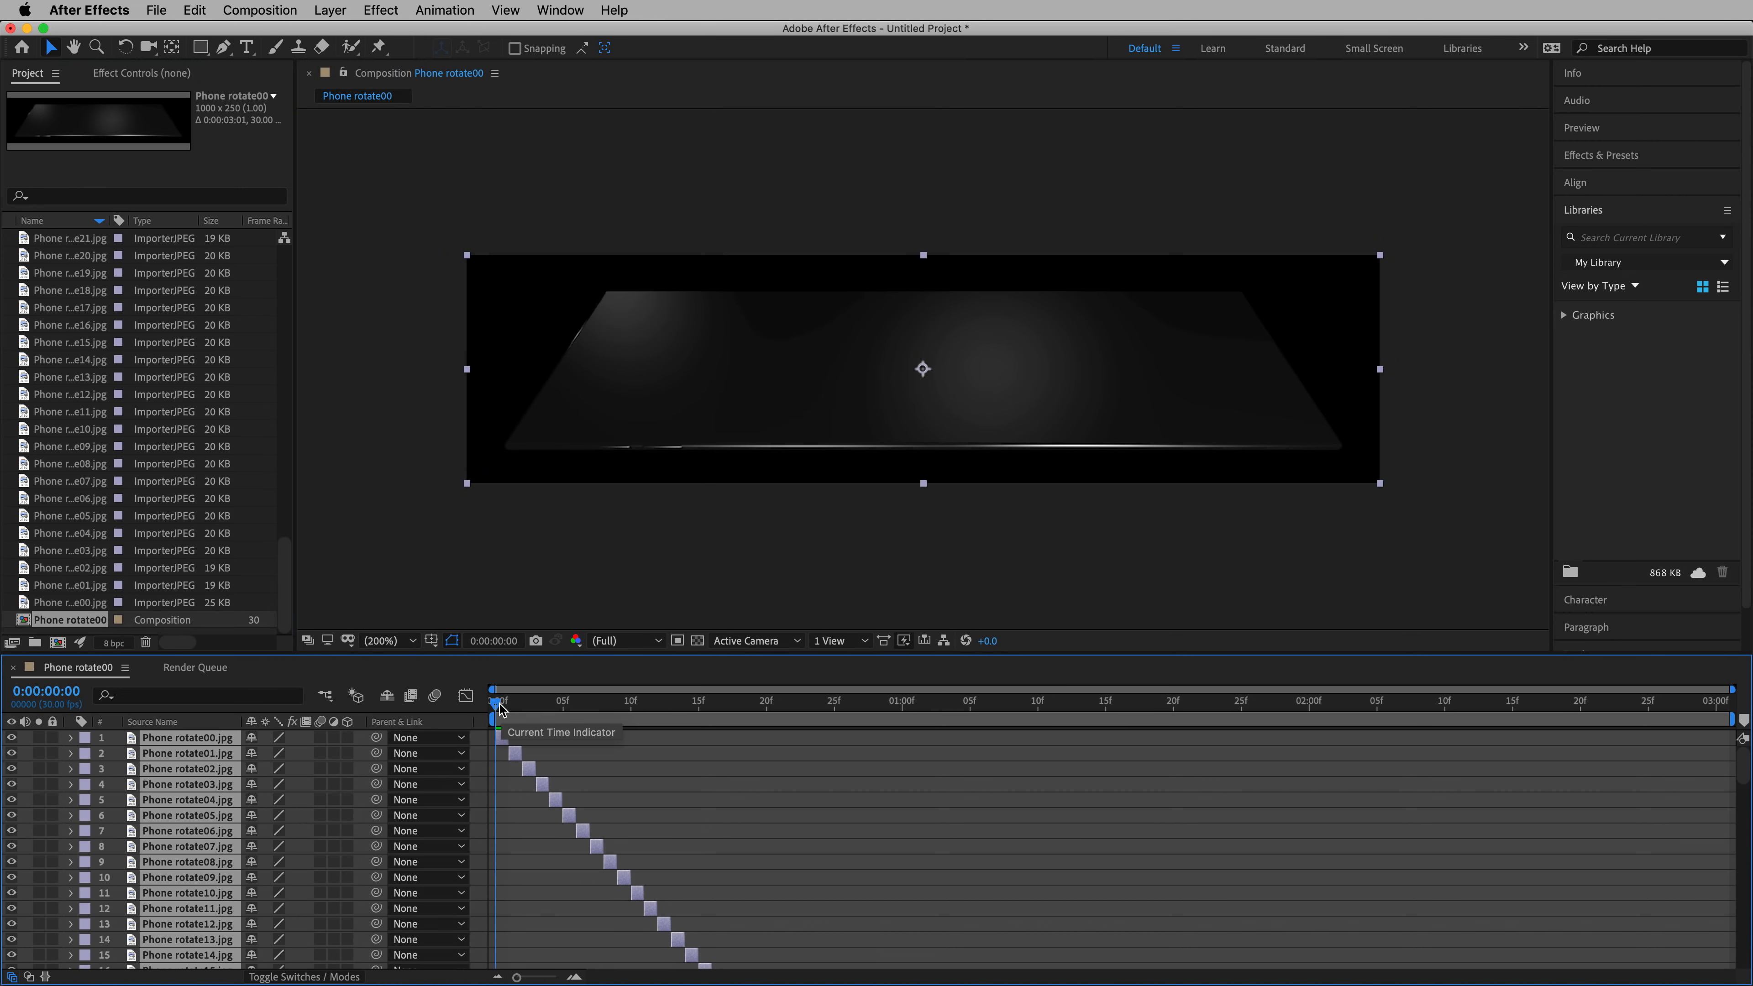
pyautogui.moveTo(502, 709); pyautogui.dragTo(1209, 731)
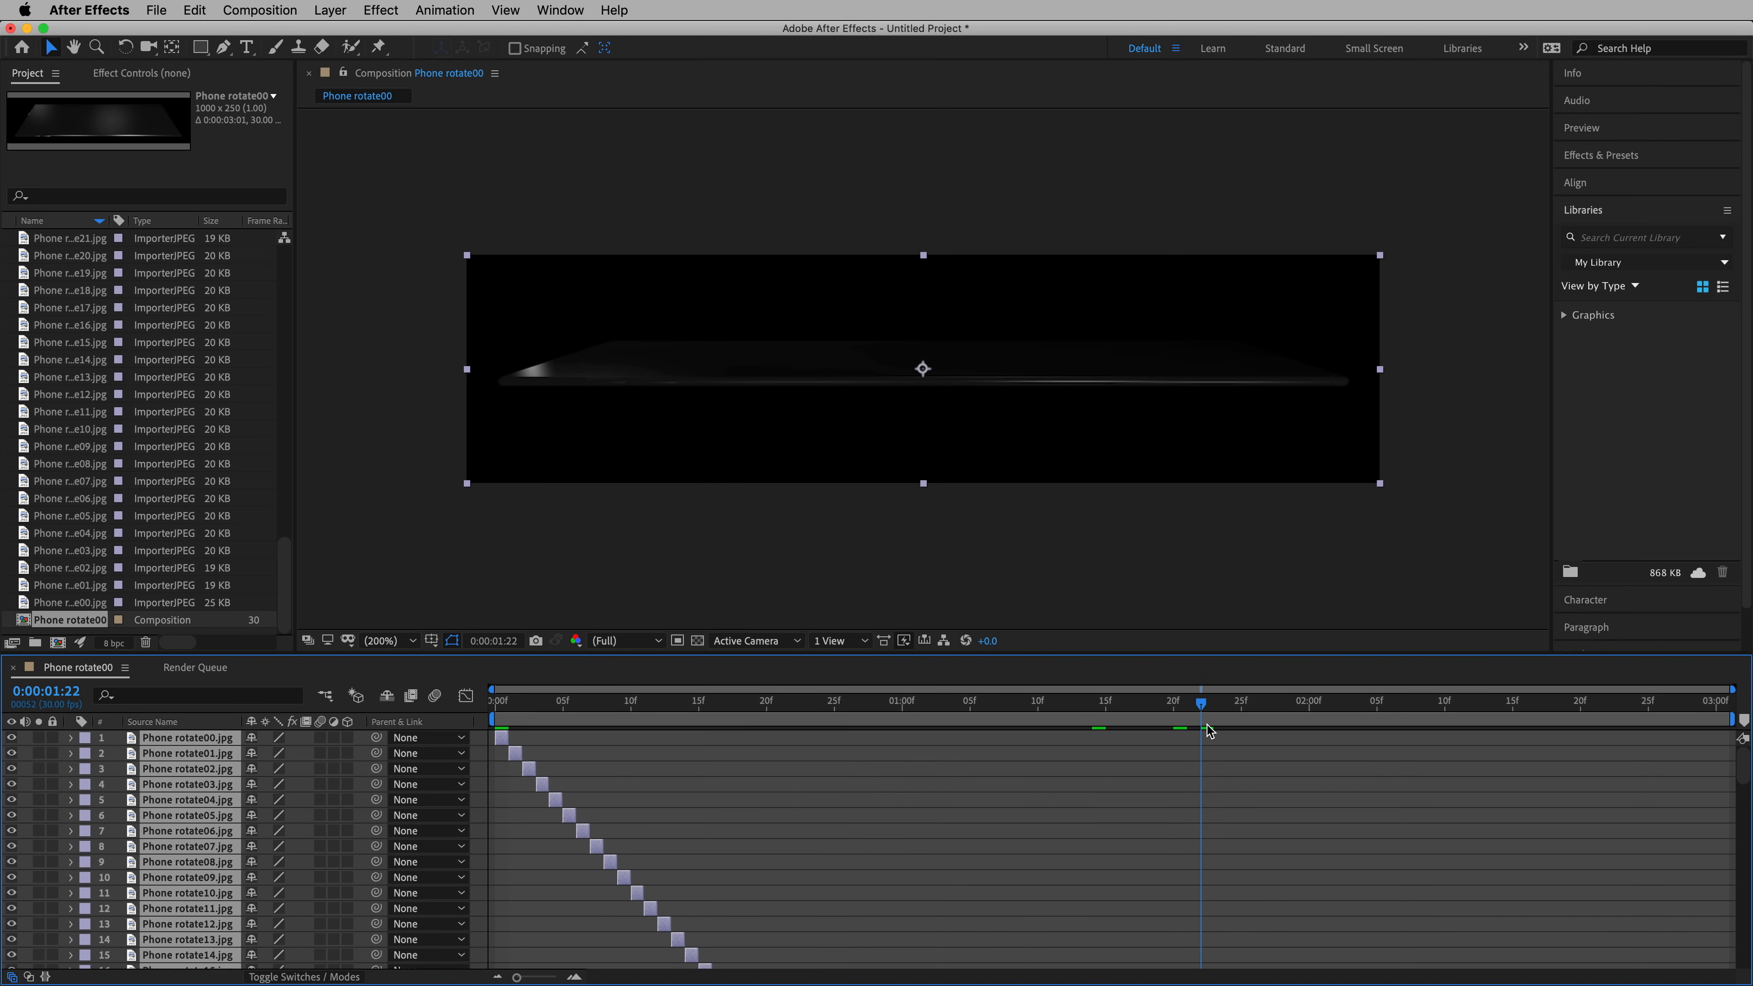
pyautogui.press('space')
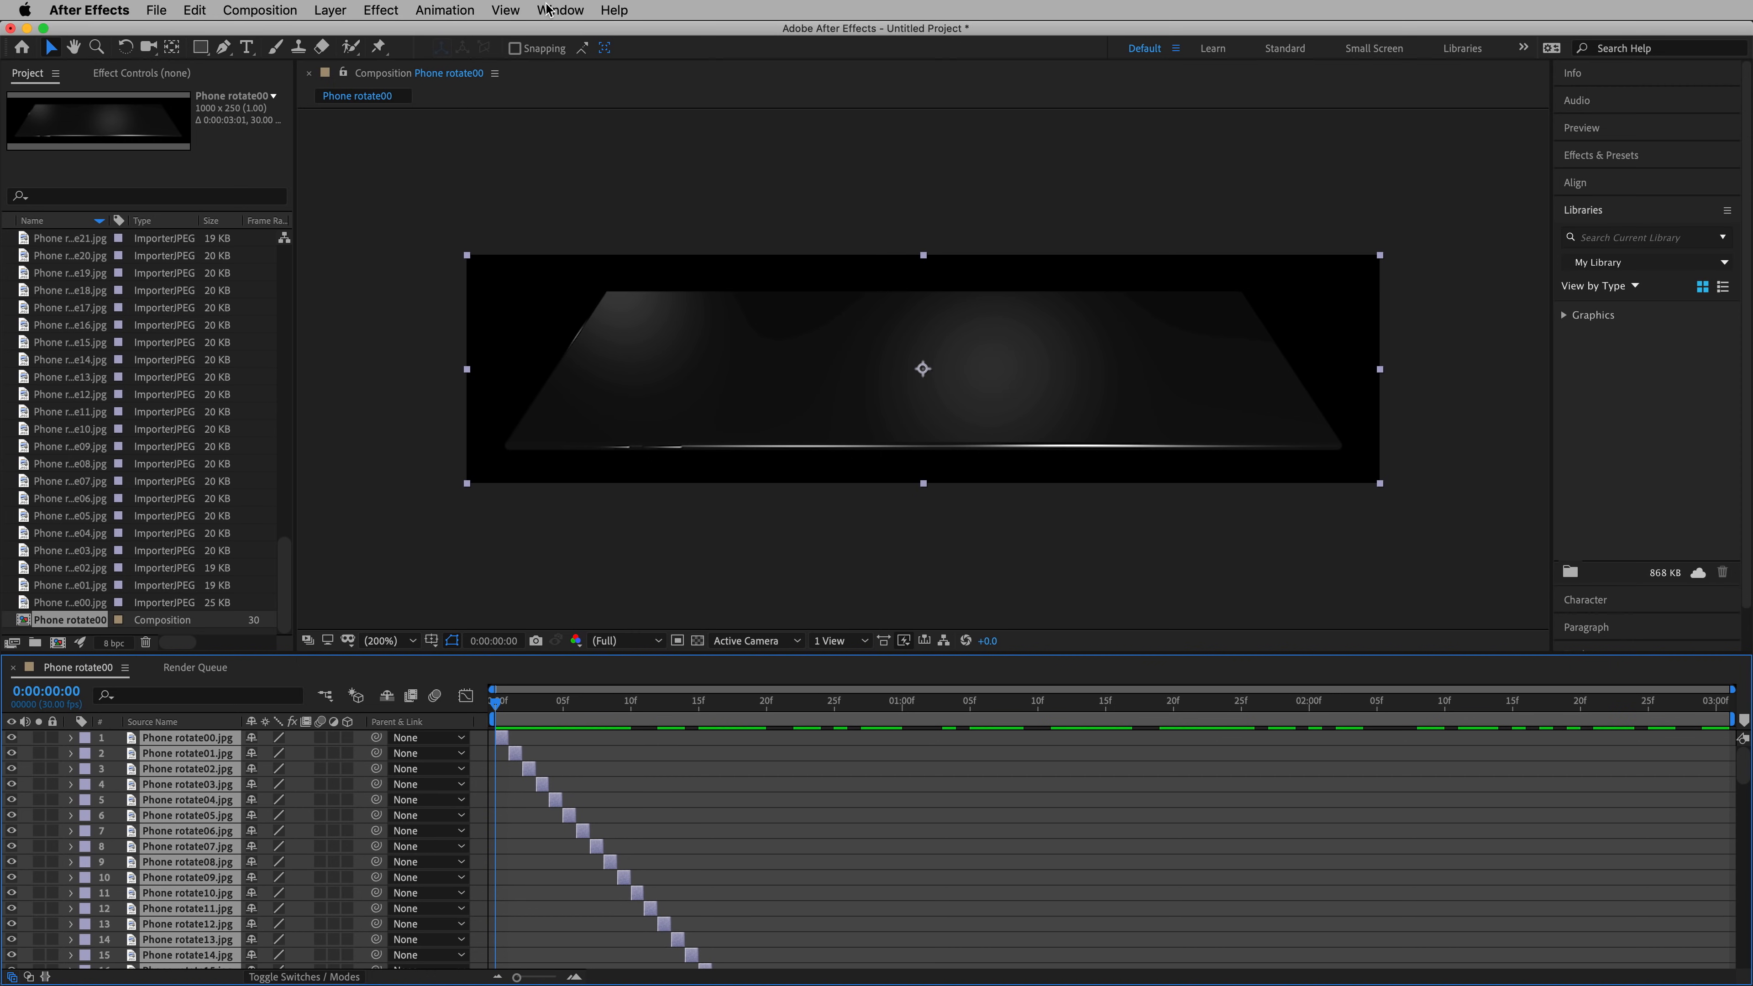
# - Open Bodymovin, select the Phone rotate00 composition and save its asset settings with compression enabled at 80 and images included in the JSON
pyautogui.click(548, 9)
pyautogui.moveTo(682, 113)
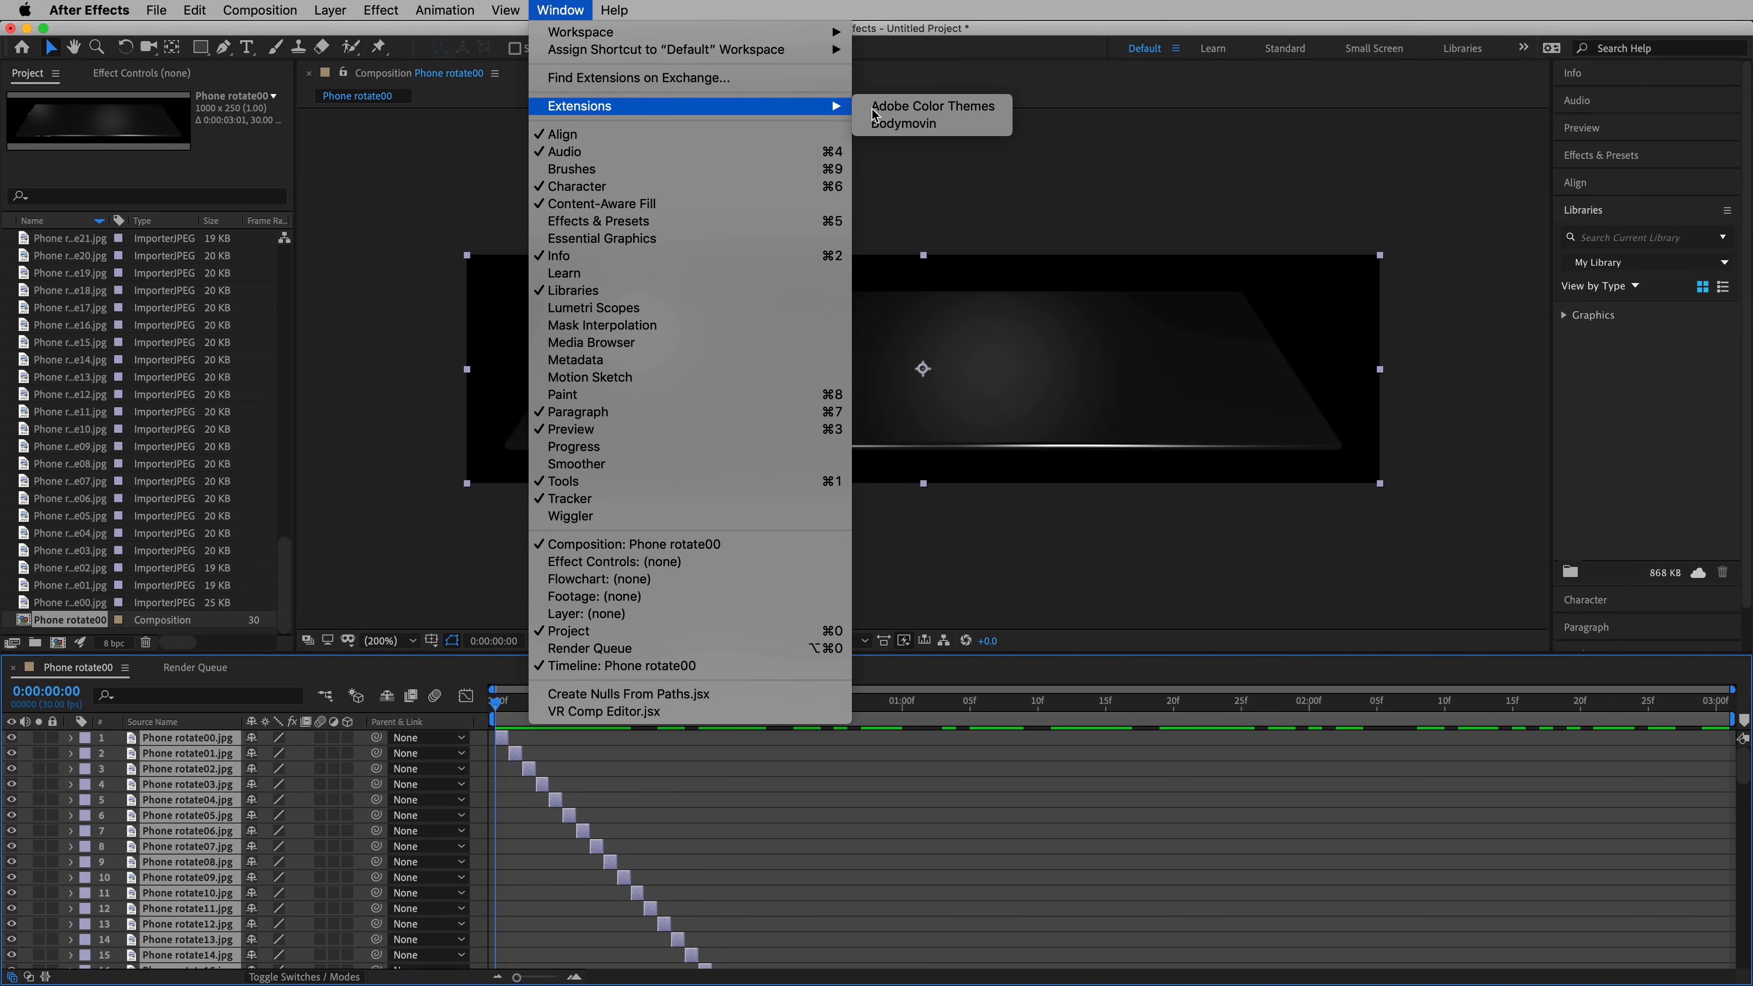
pyautogui.click(904, 124)
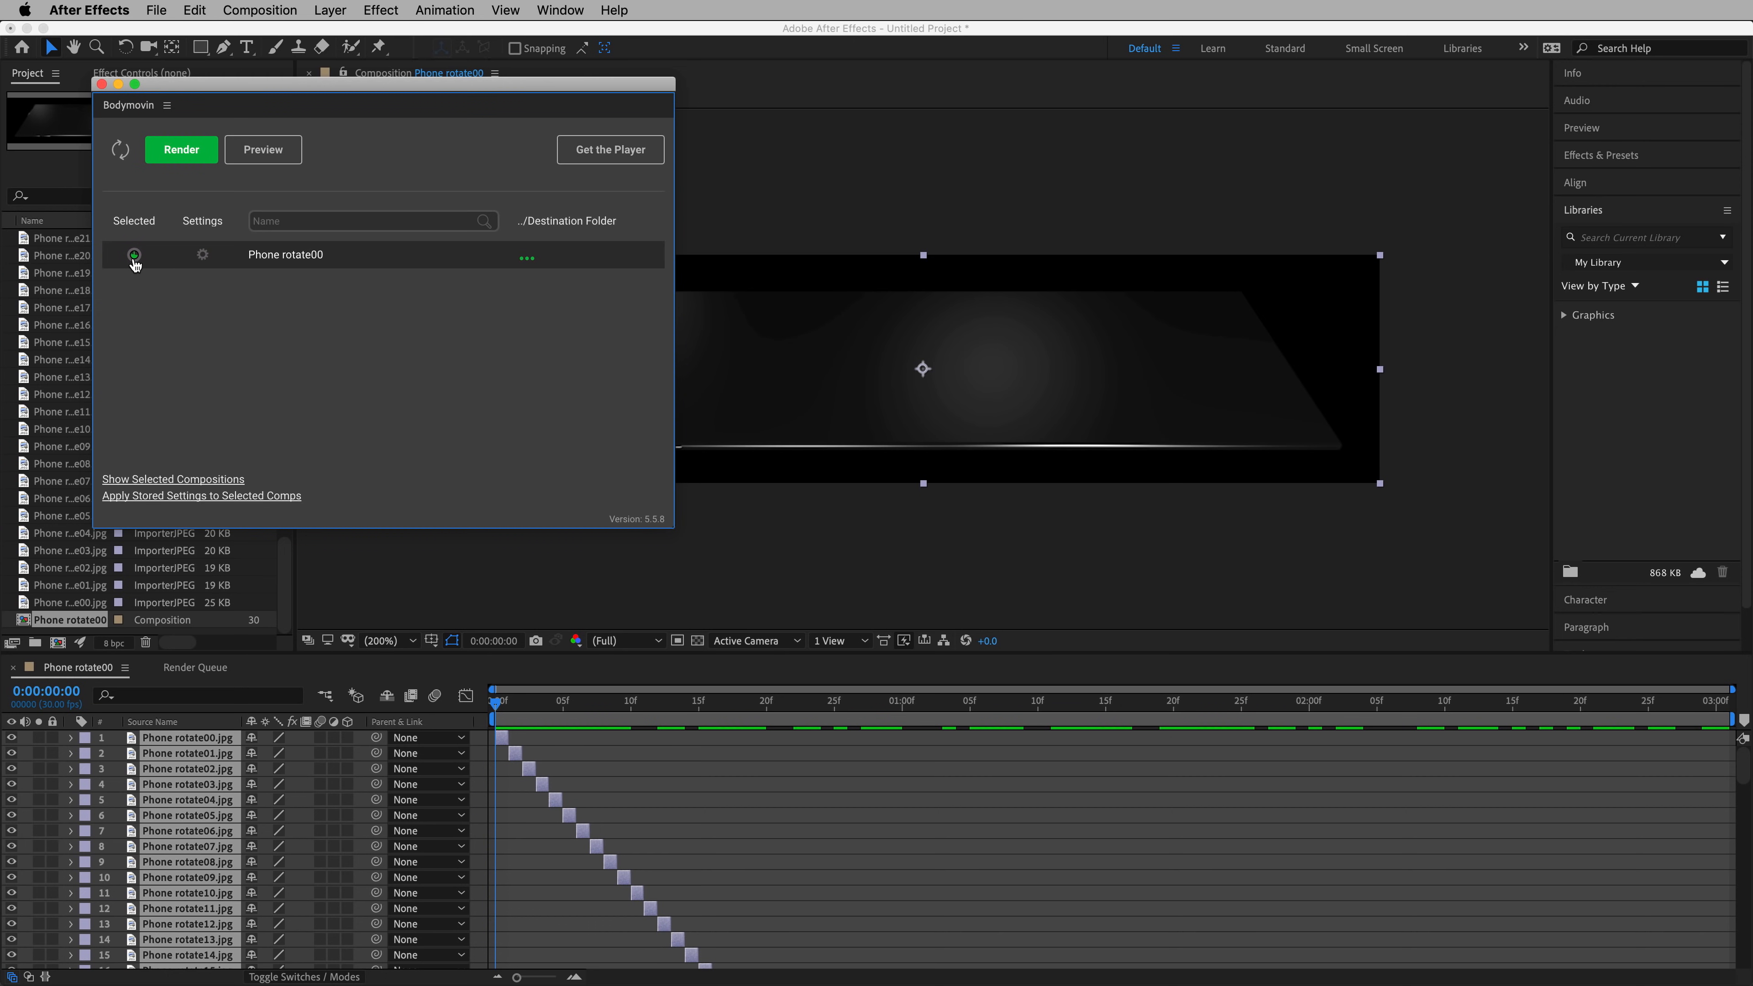
pyautogui.click(202, 254)
pyautogui.scroll(-3, 244, 360)
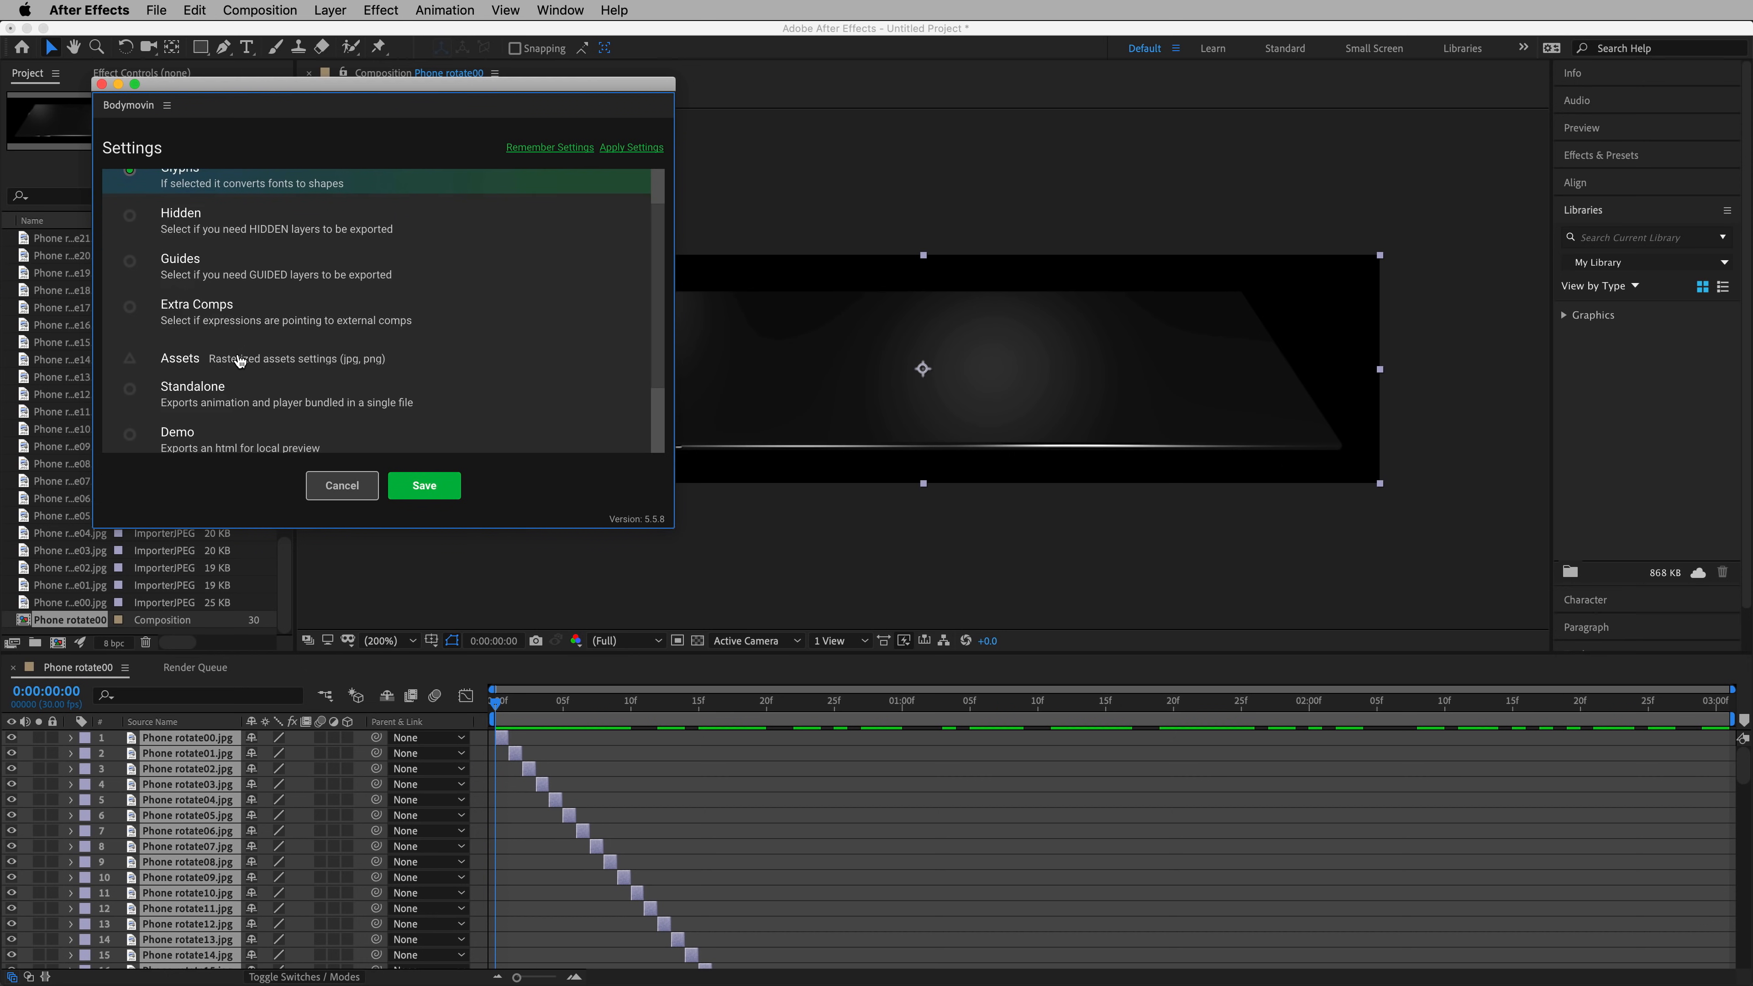
pyautogui.click(179, 316)
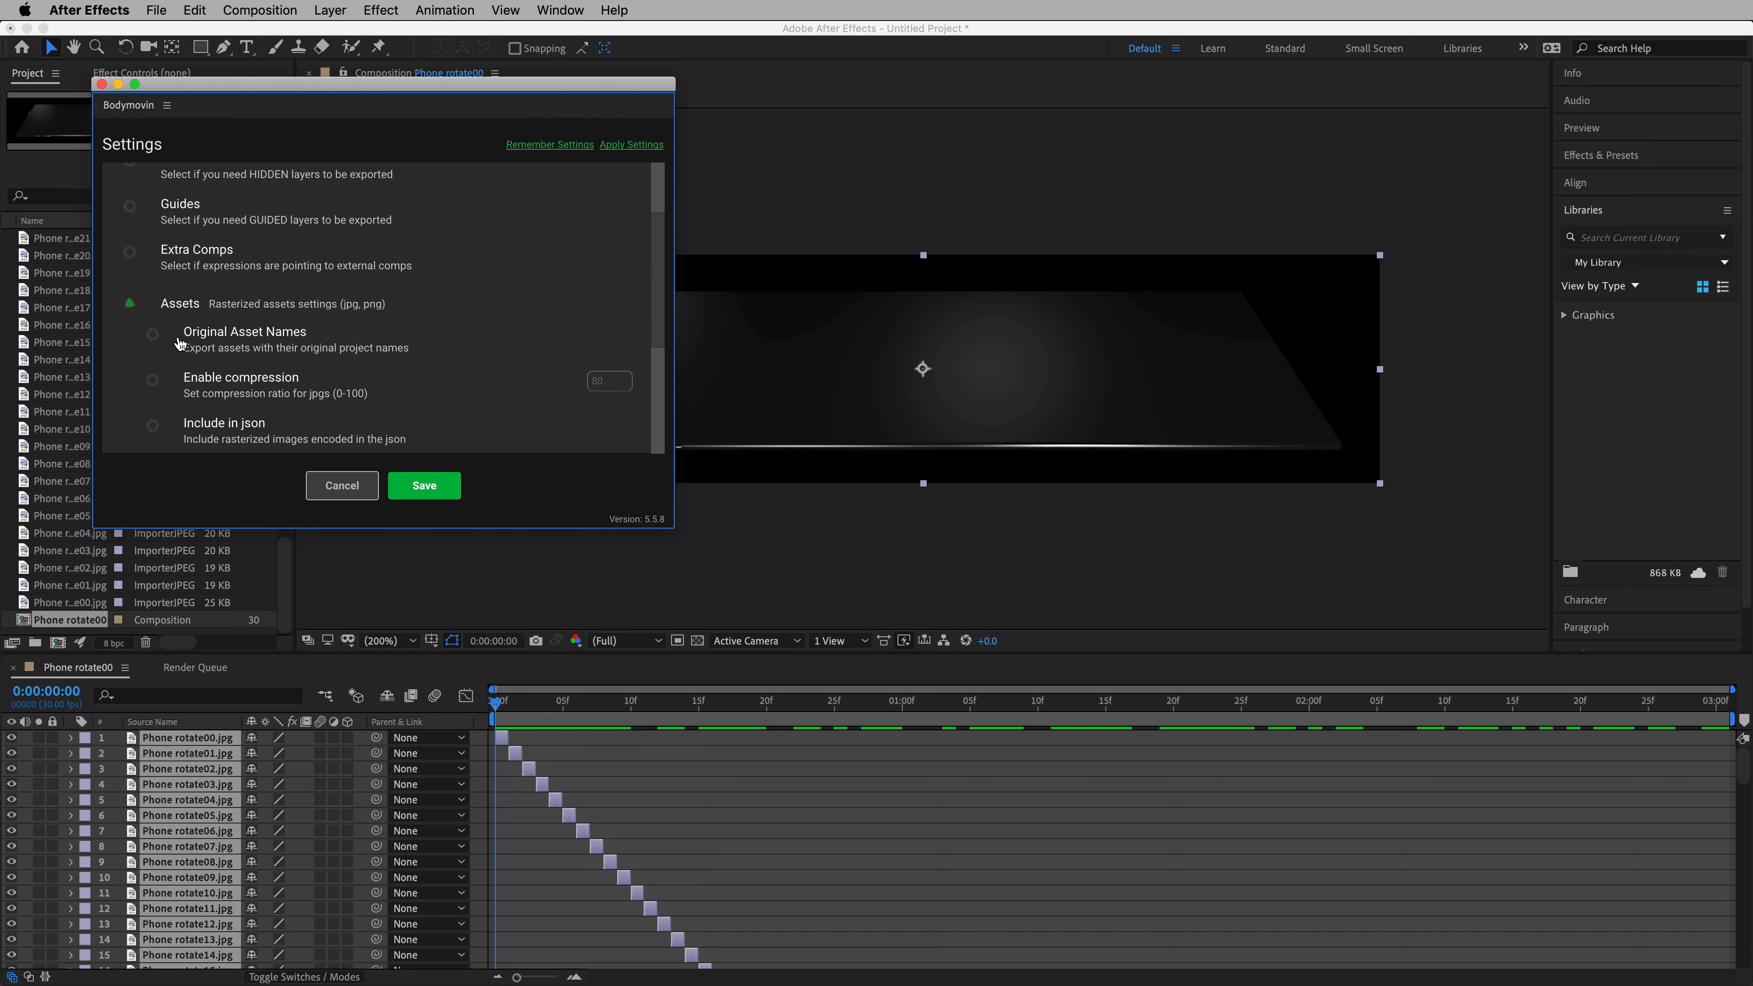
pyautogui.scroll(-3, 179, 342)
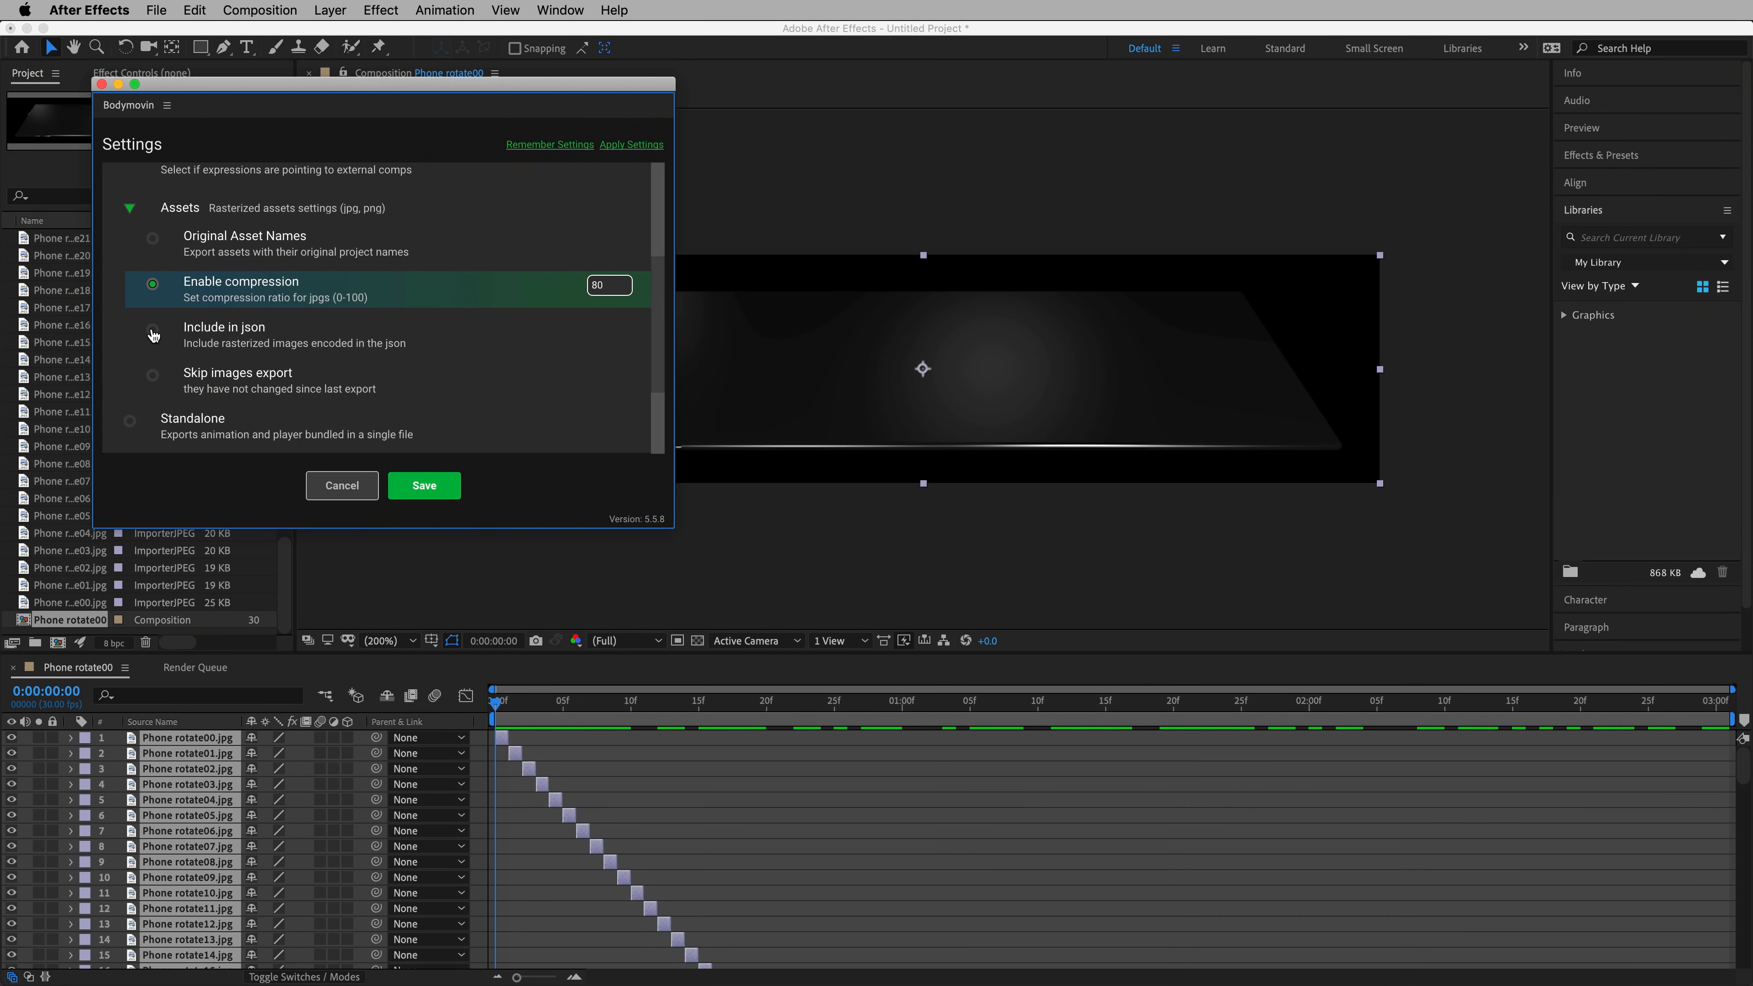
pyautogui.click(154, 331)
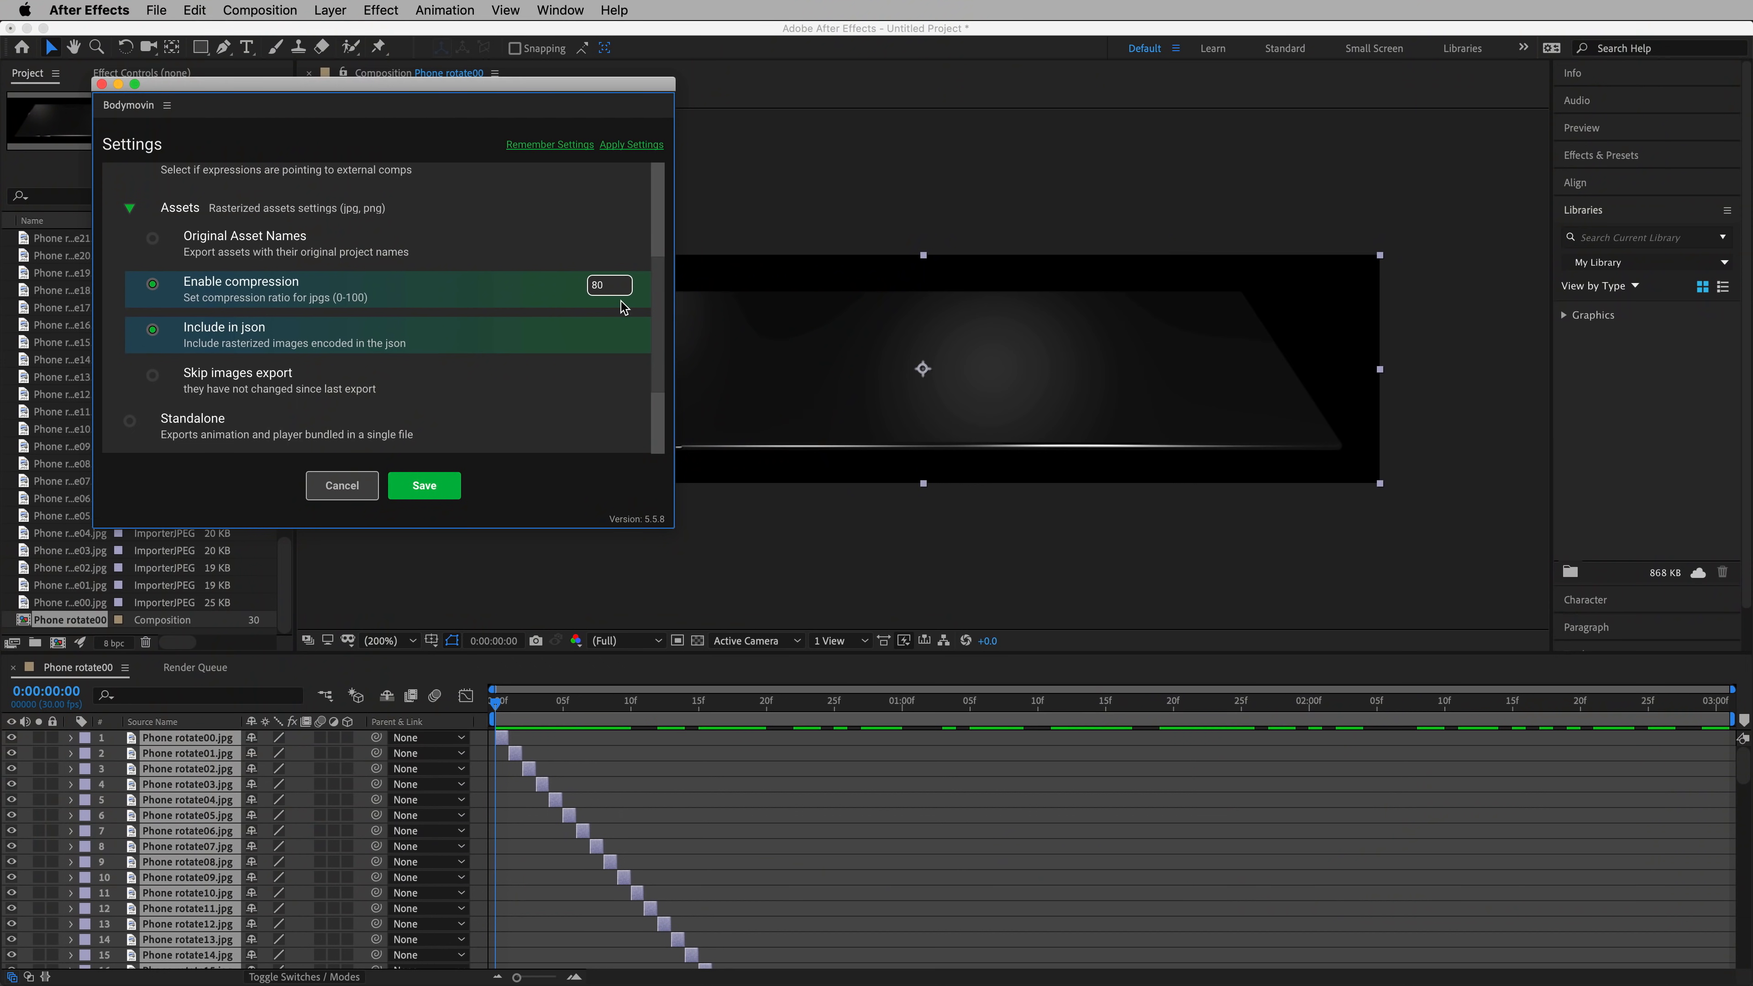
pyautogui.click(442, 485)
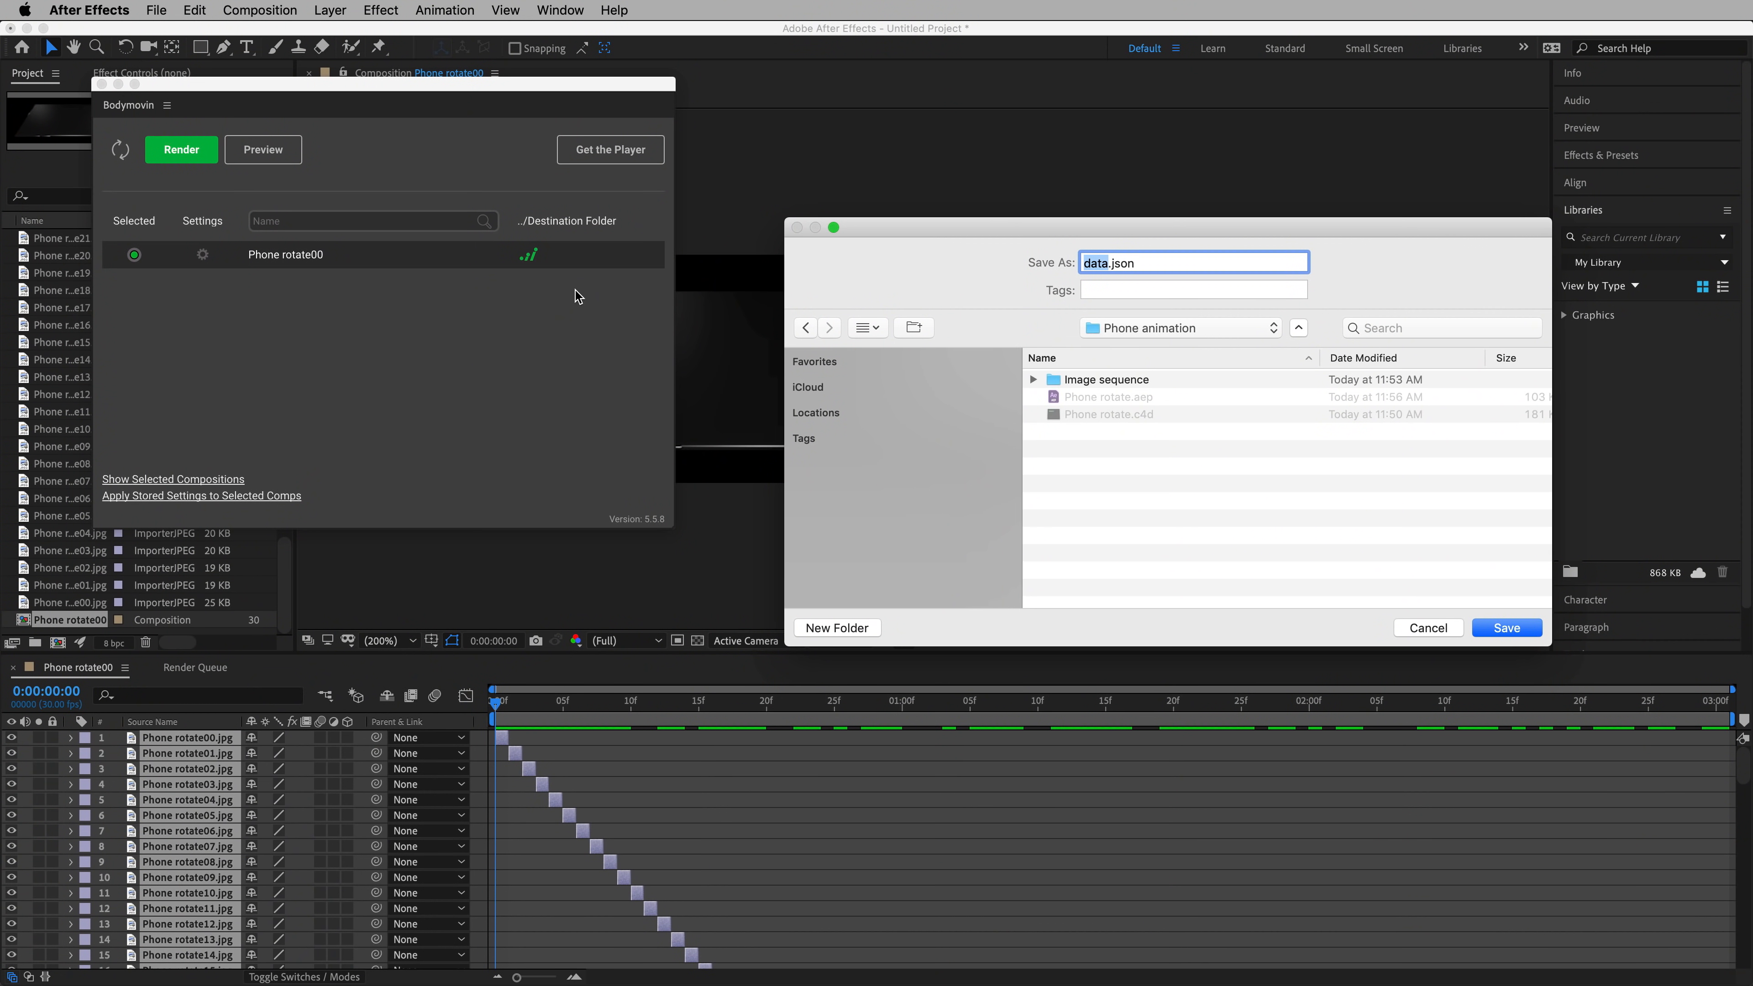
# - Set the Bodymovin output to Phone rotate.json in the Phone animation folder and render it
pyautogui.write('Phone rotate.json')
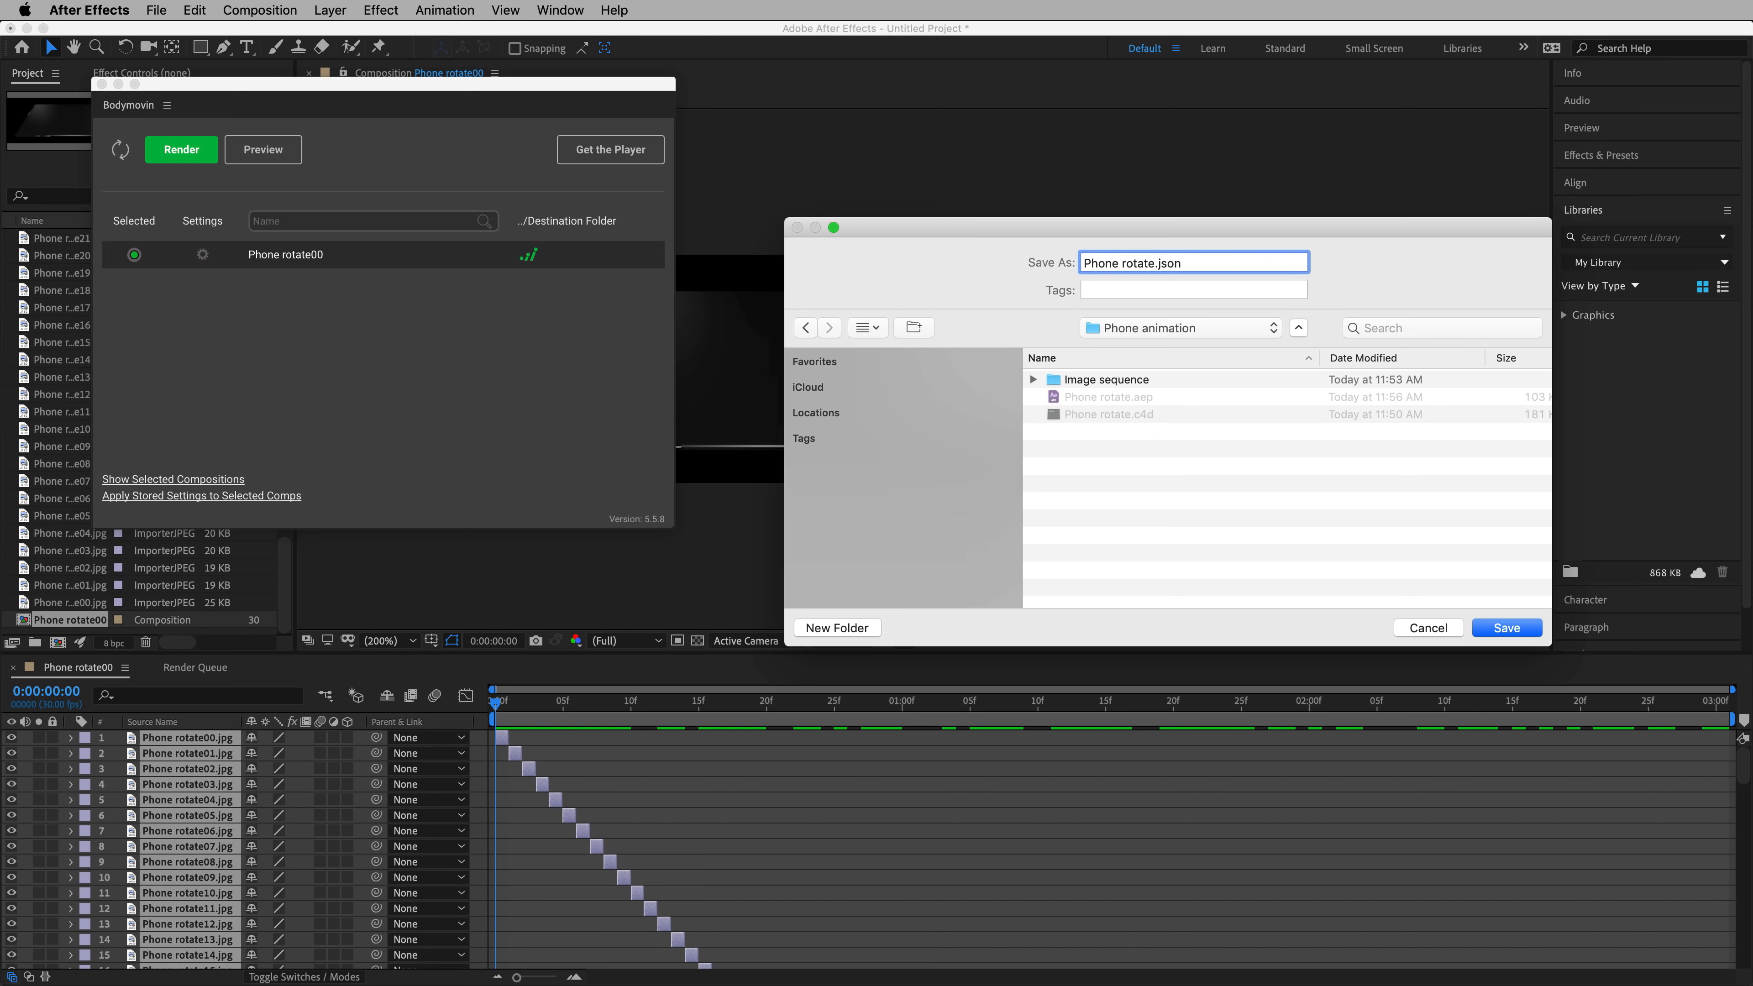
pyautogui.press('Return')
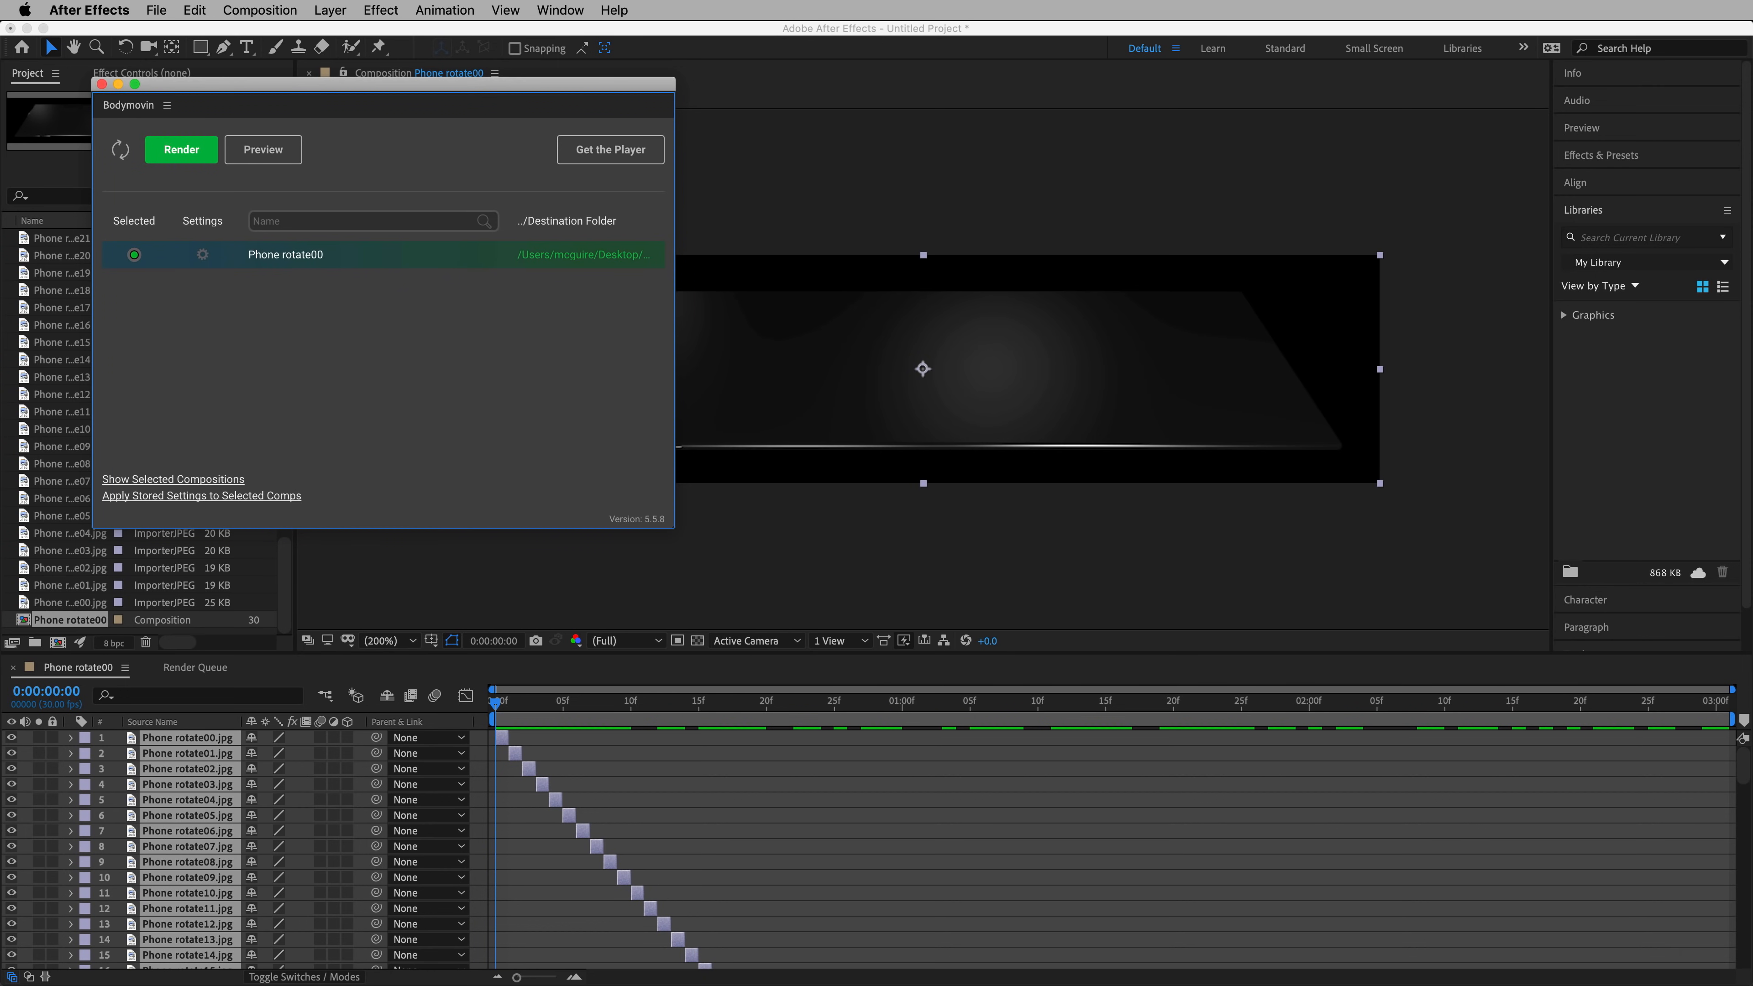
pyautogui.click(202, 162)
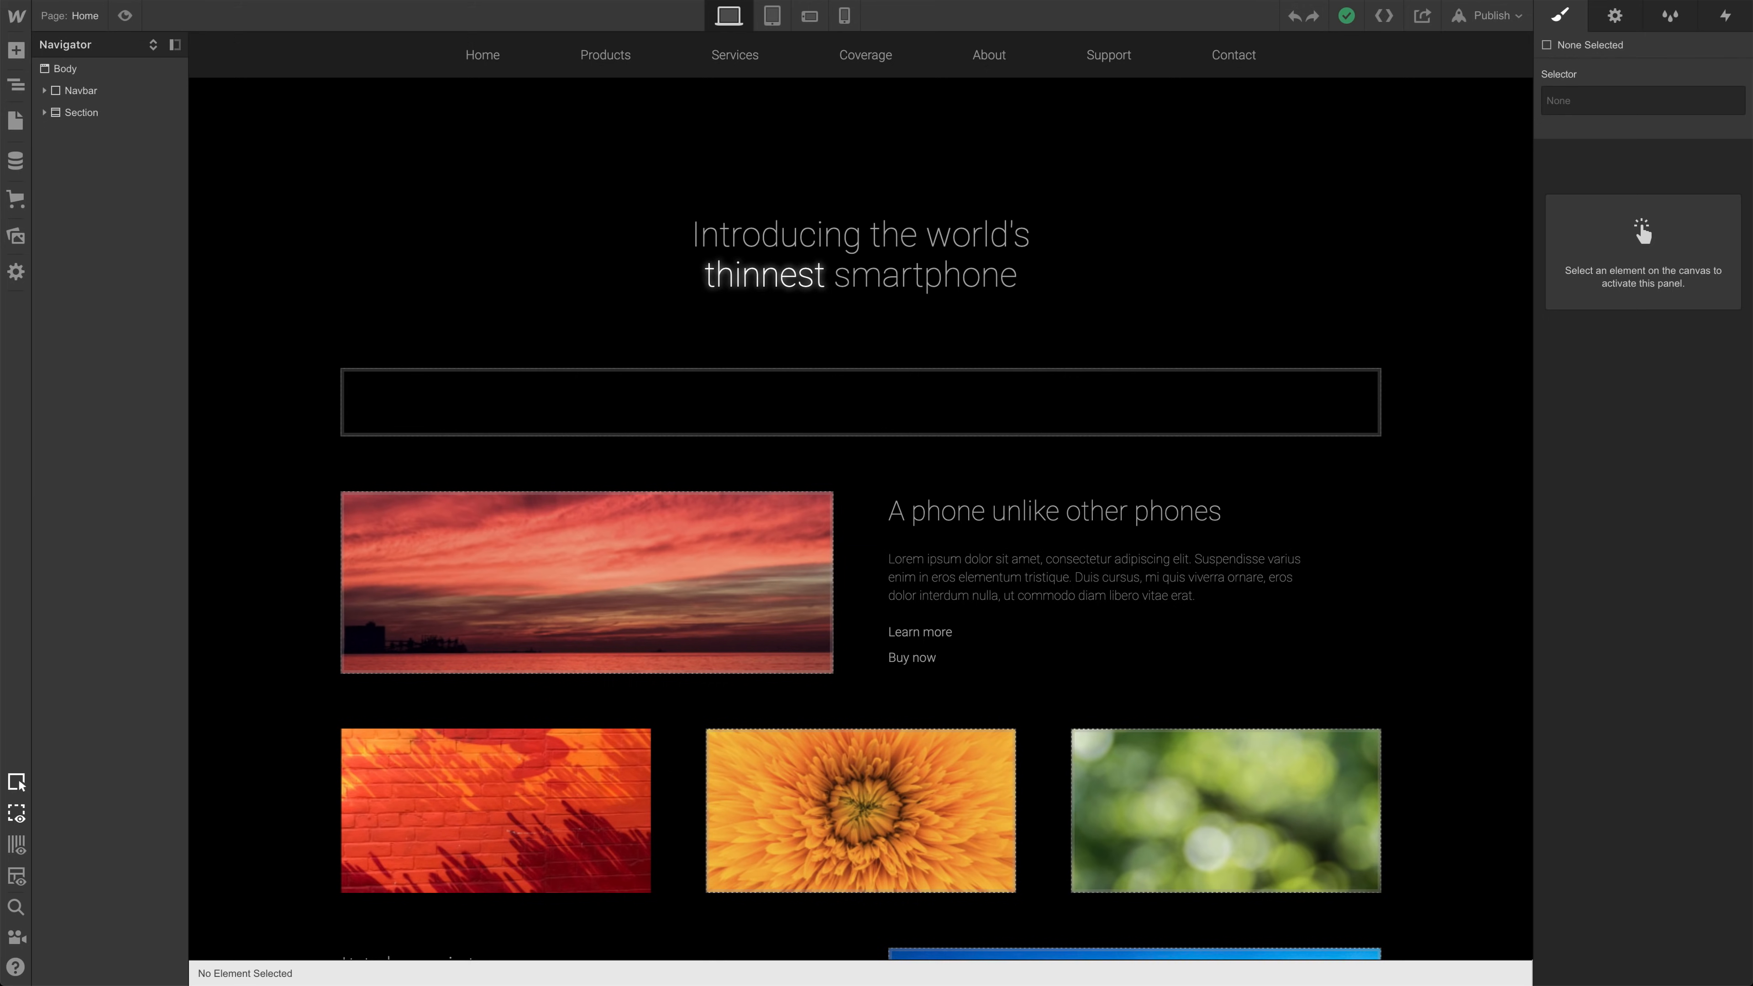
# - In the Webflow Designer, select the empty Hero image block and upload Phone rotate.json to the site's assets
pyautogui.scroll(-5, 1323, 483)
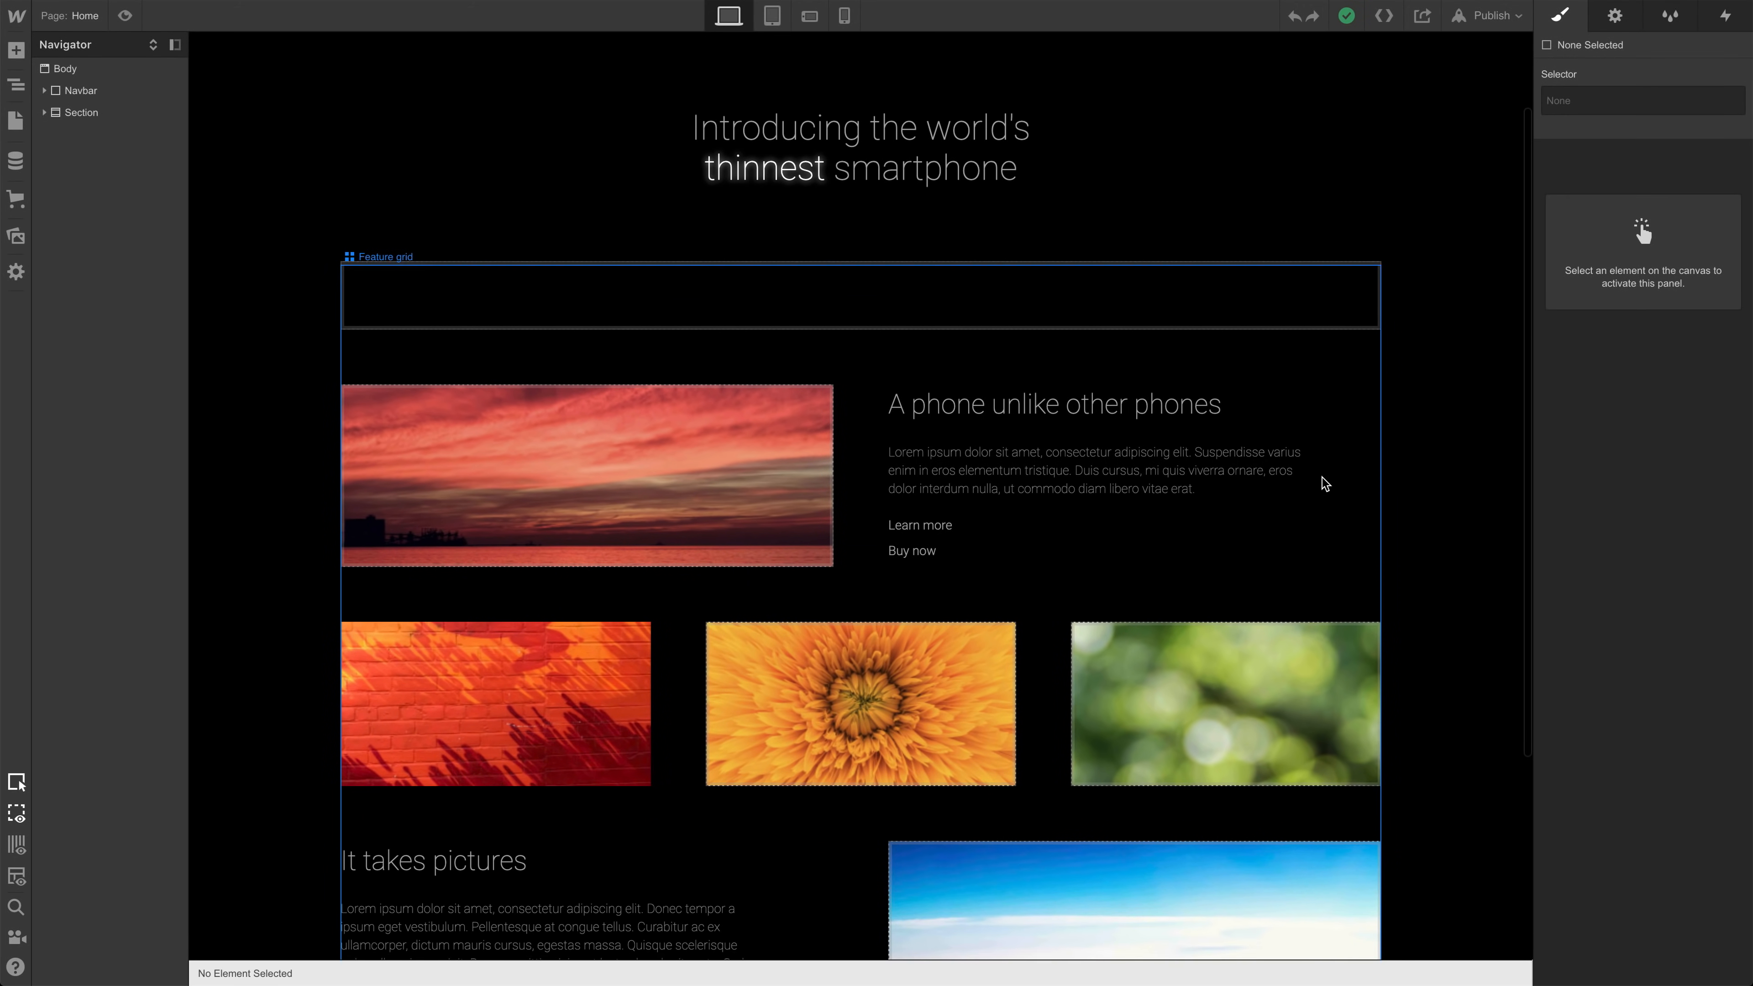
pyautogui.scroll(5, 1322, 483)
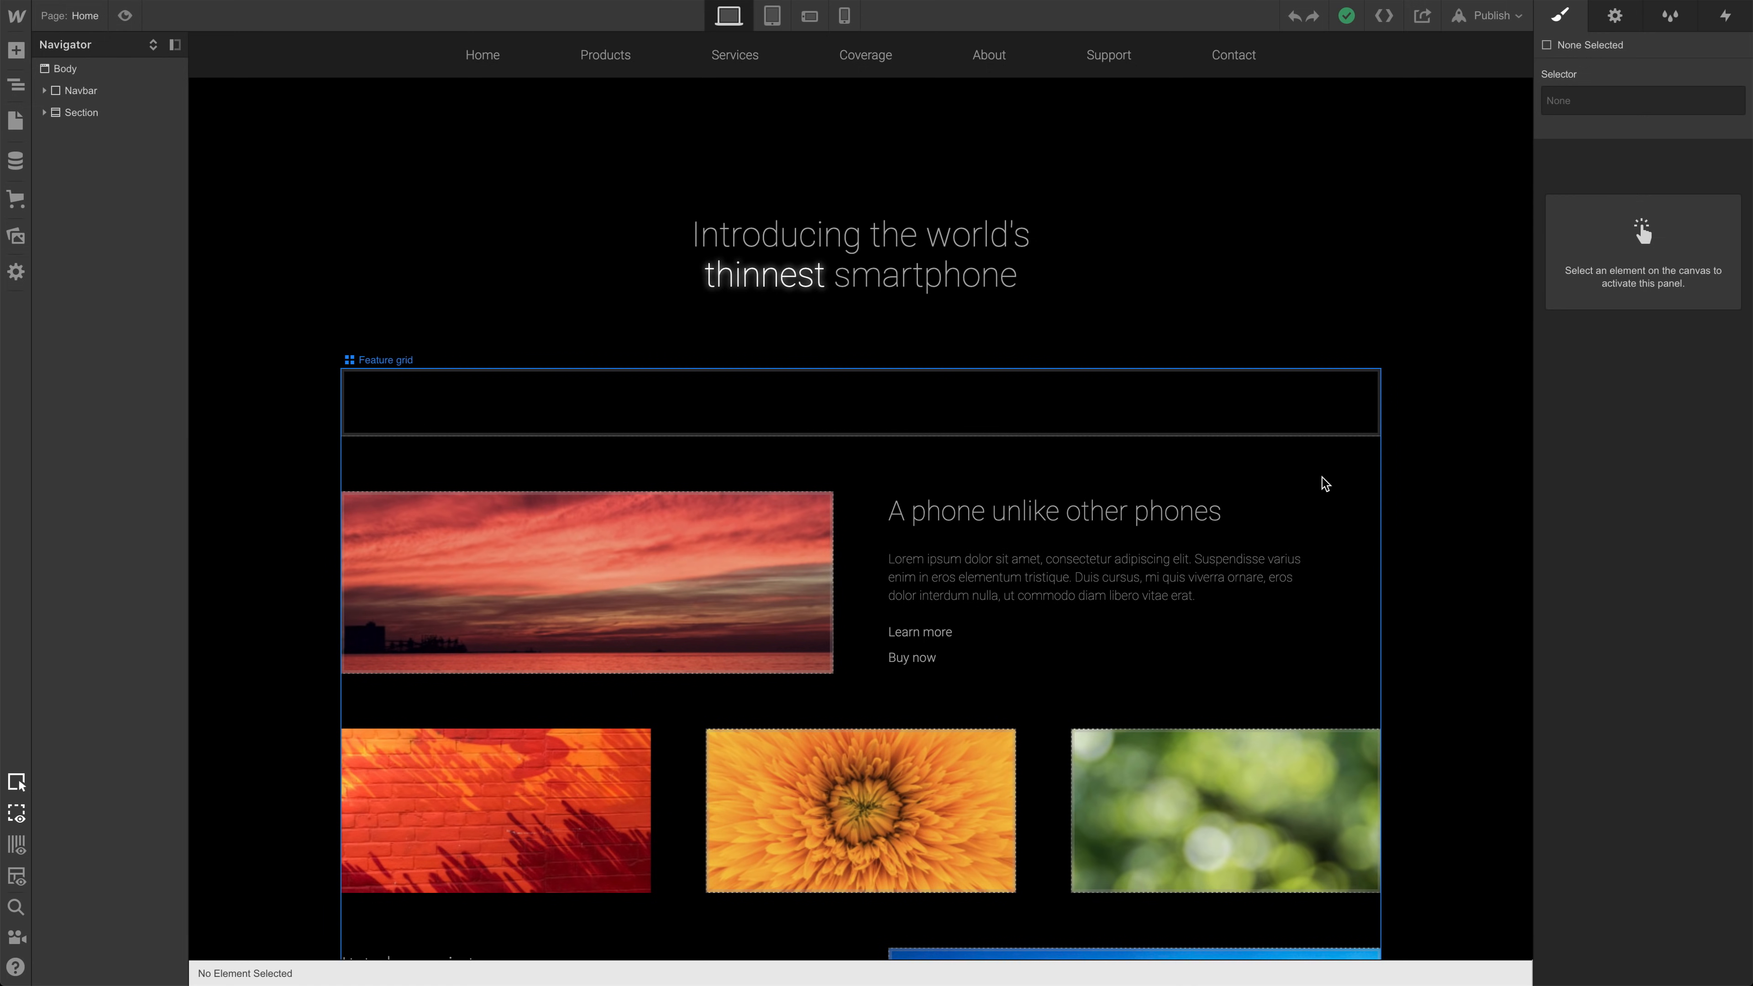
pyautogui.click(685, 419)
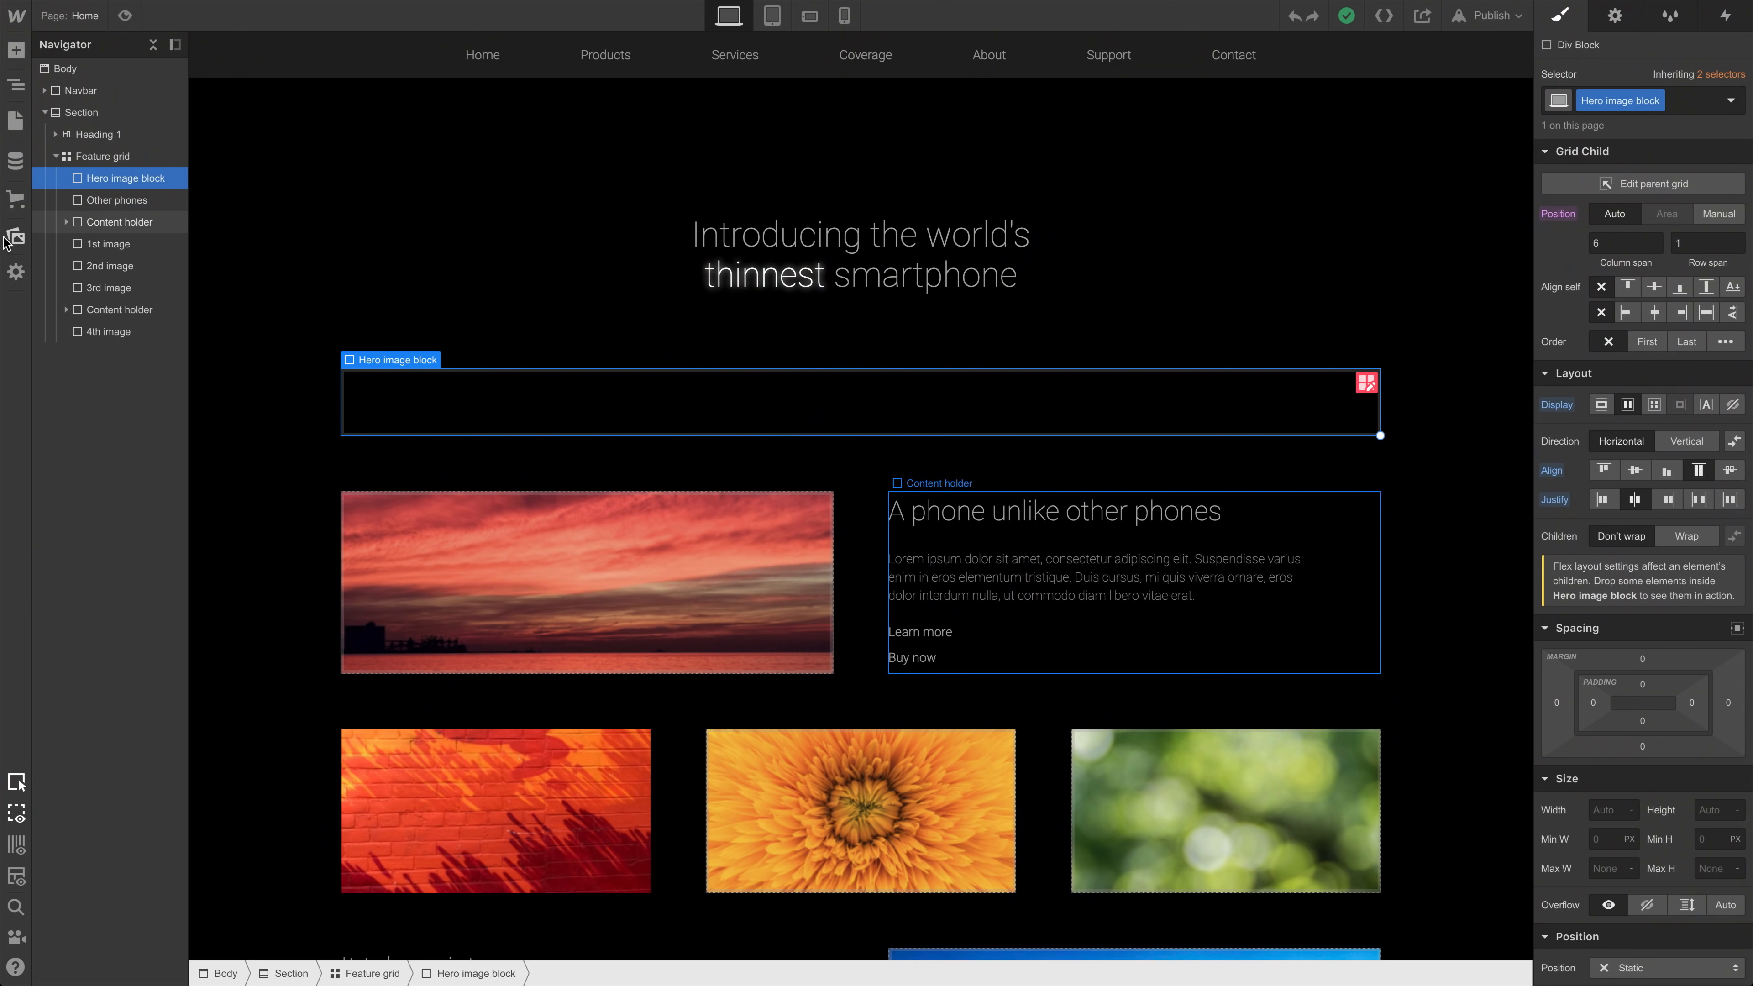
pyautogui.click(9, 240)
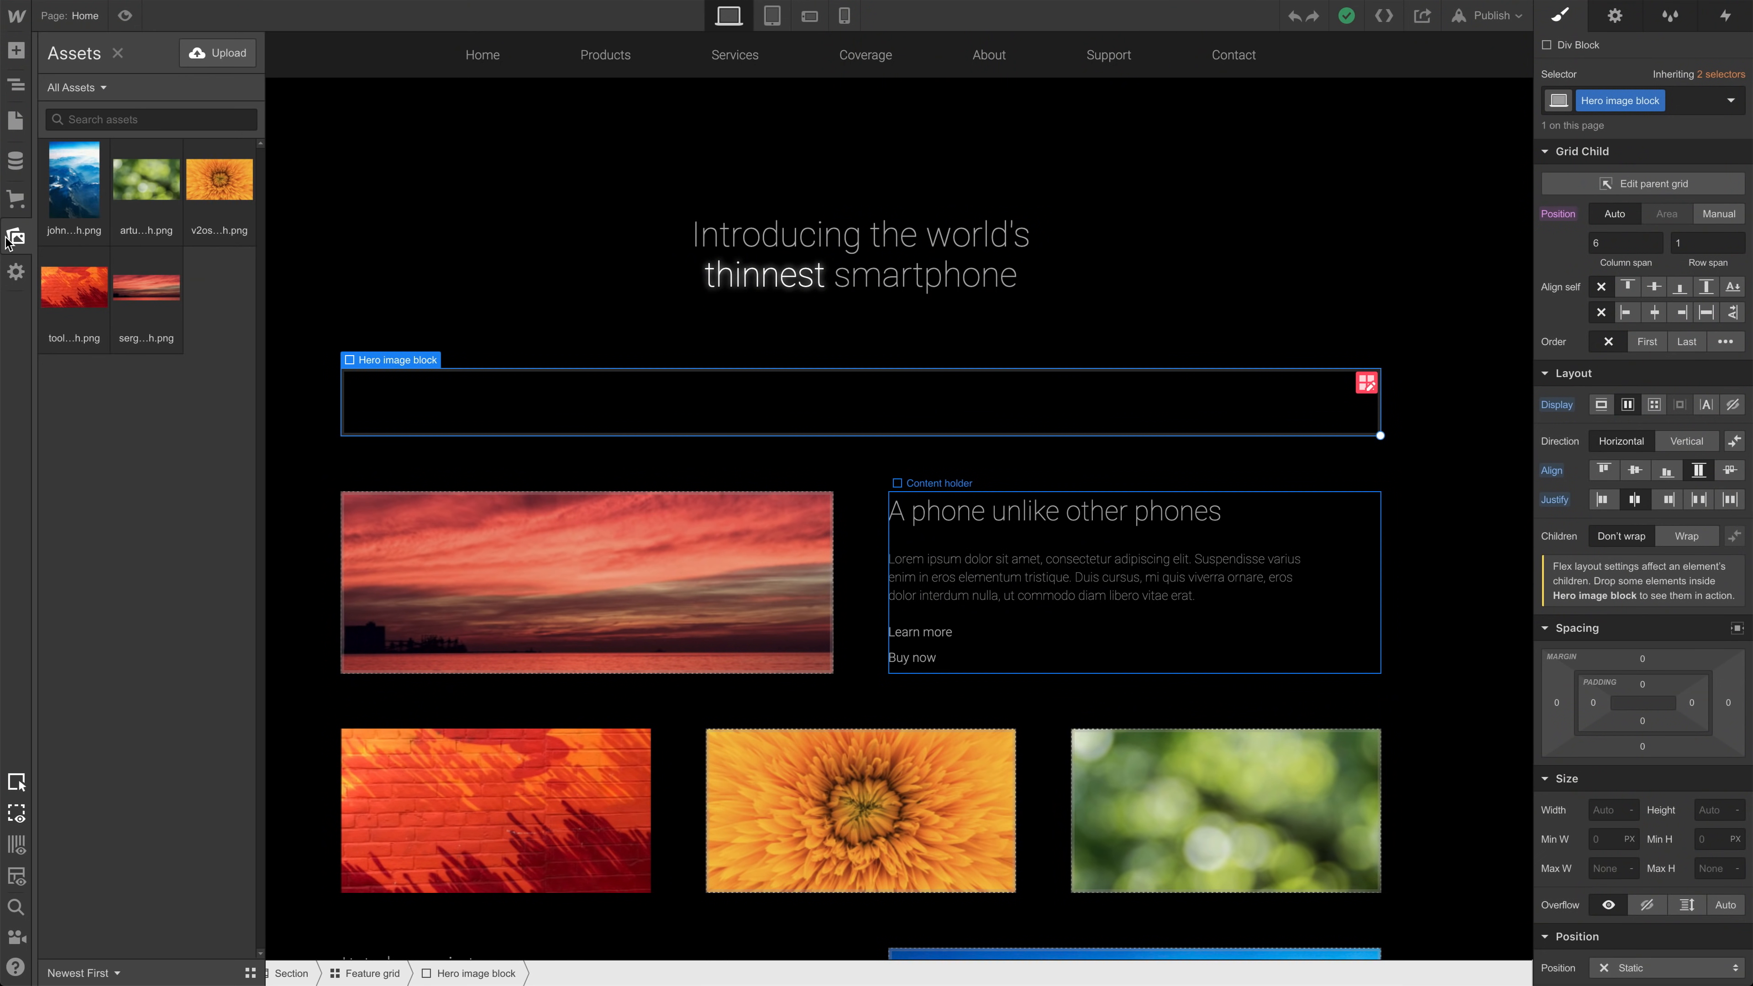
pyautogui.click(214, 61)
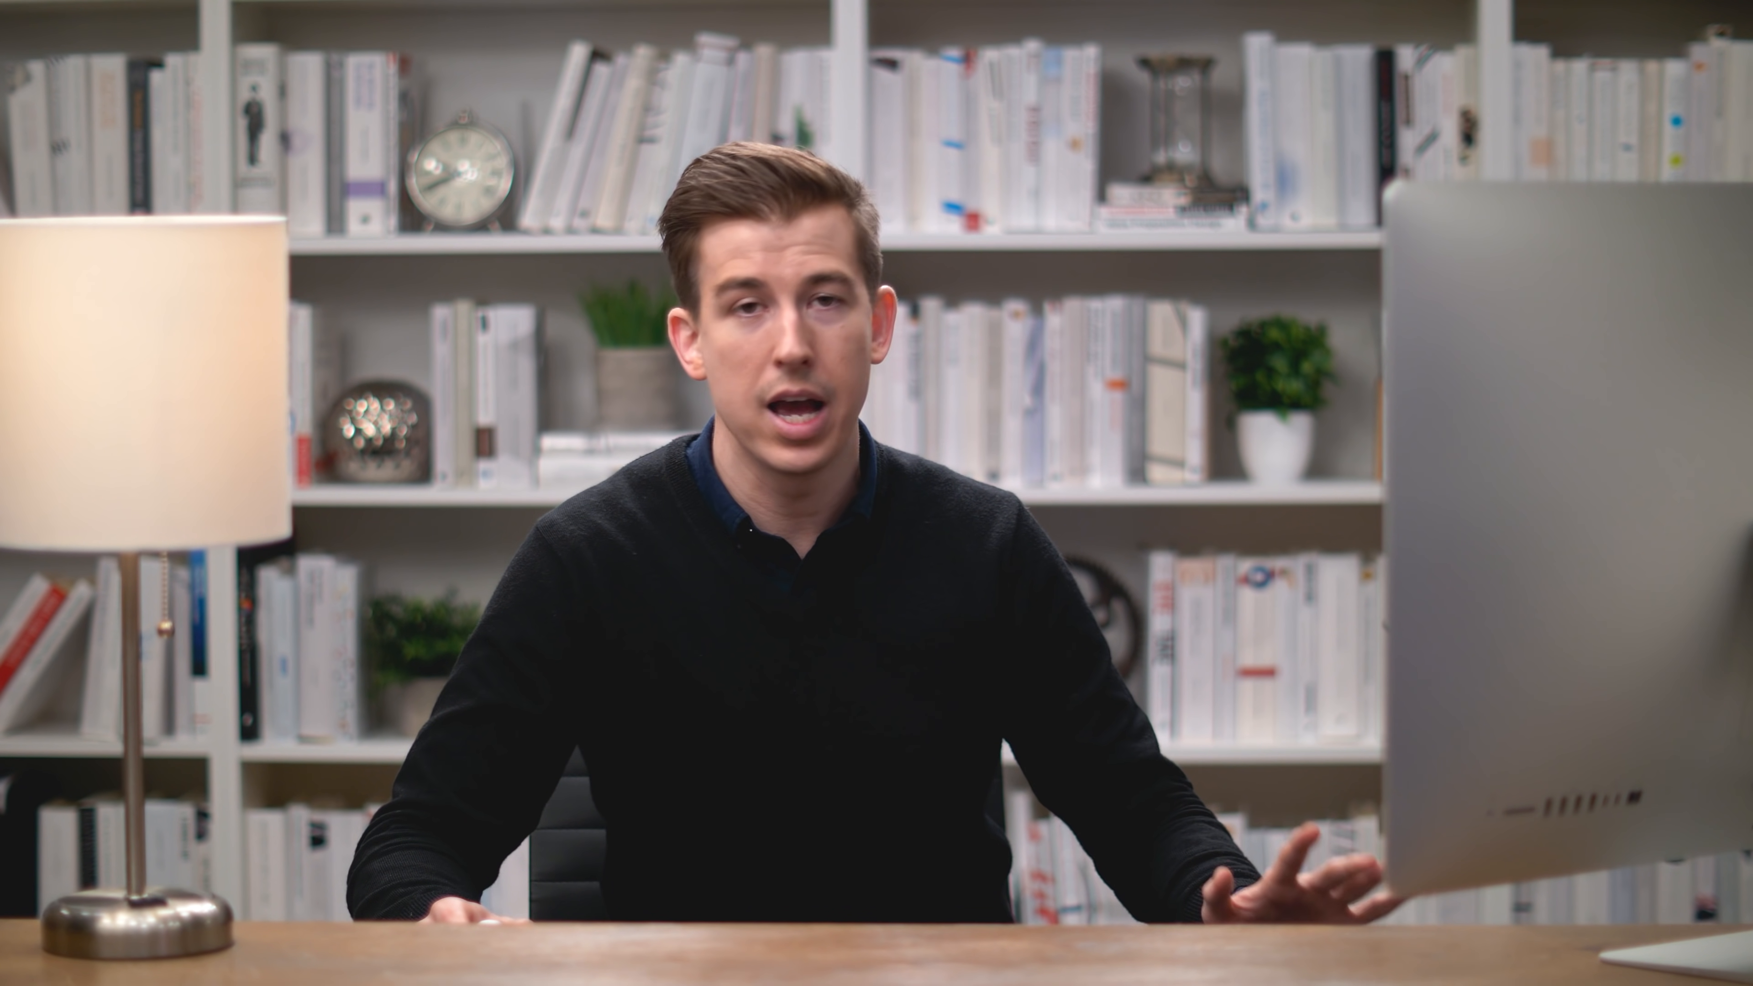
pyautogui.click(897, 90)
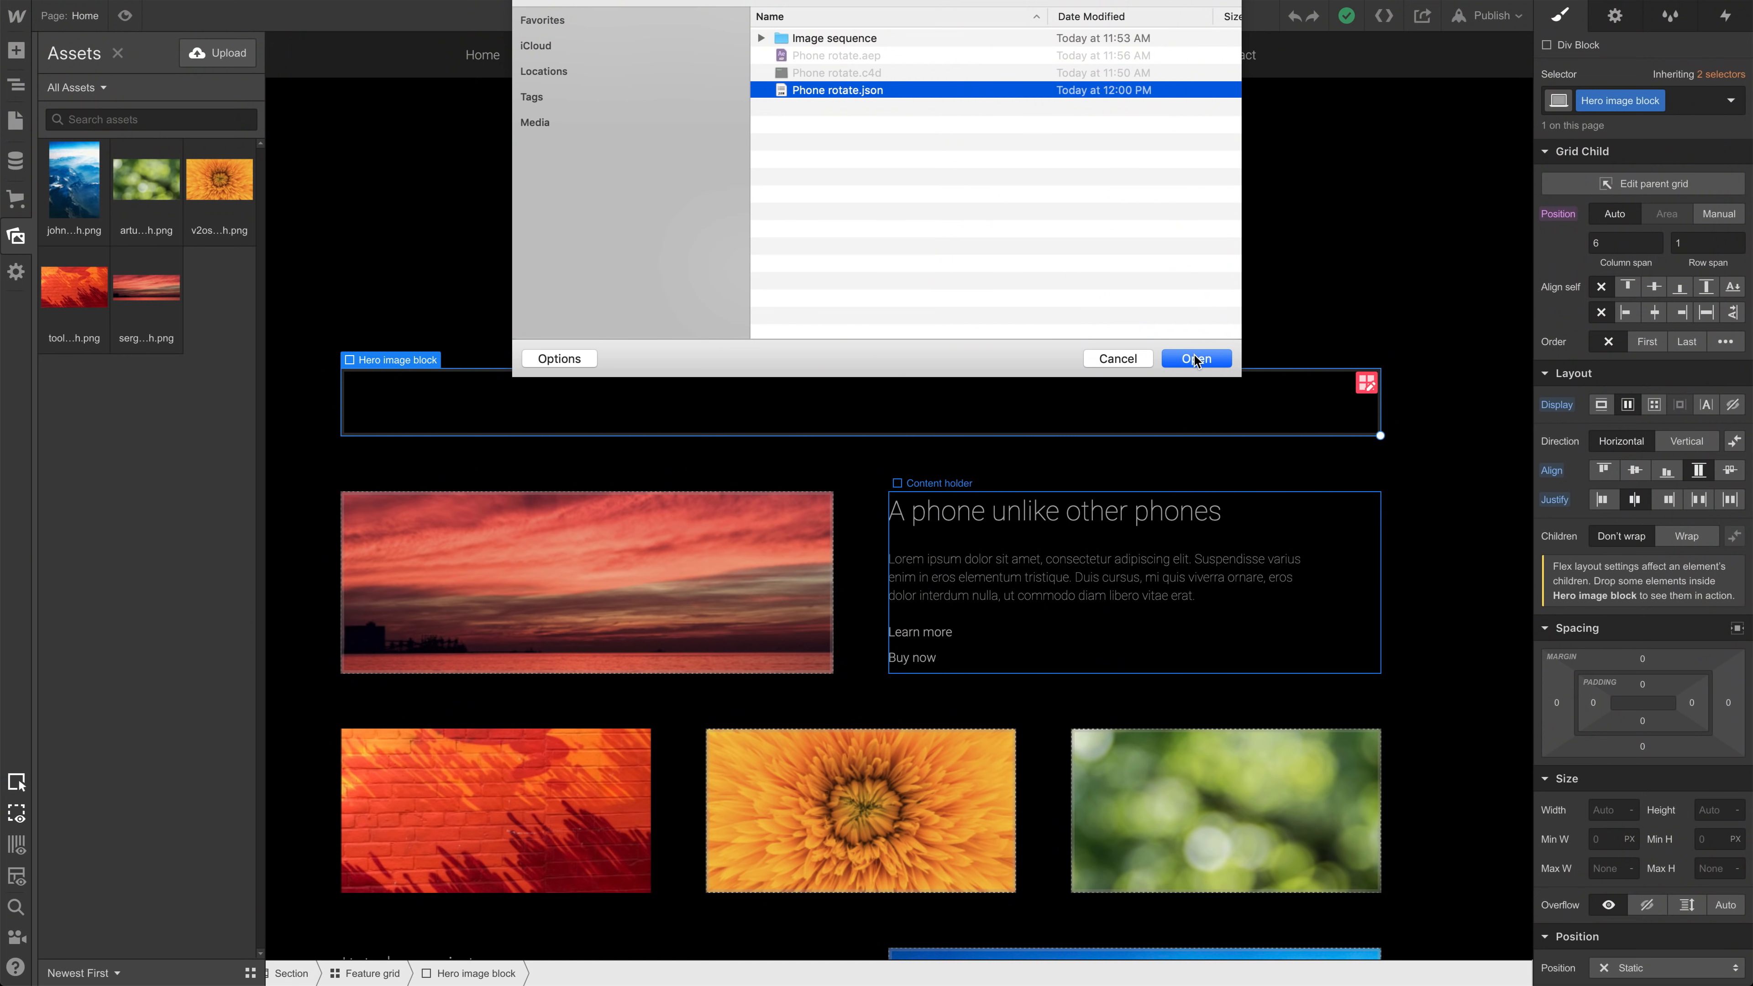
pyautogui.click(1196, 359)
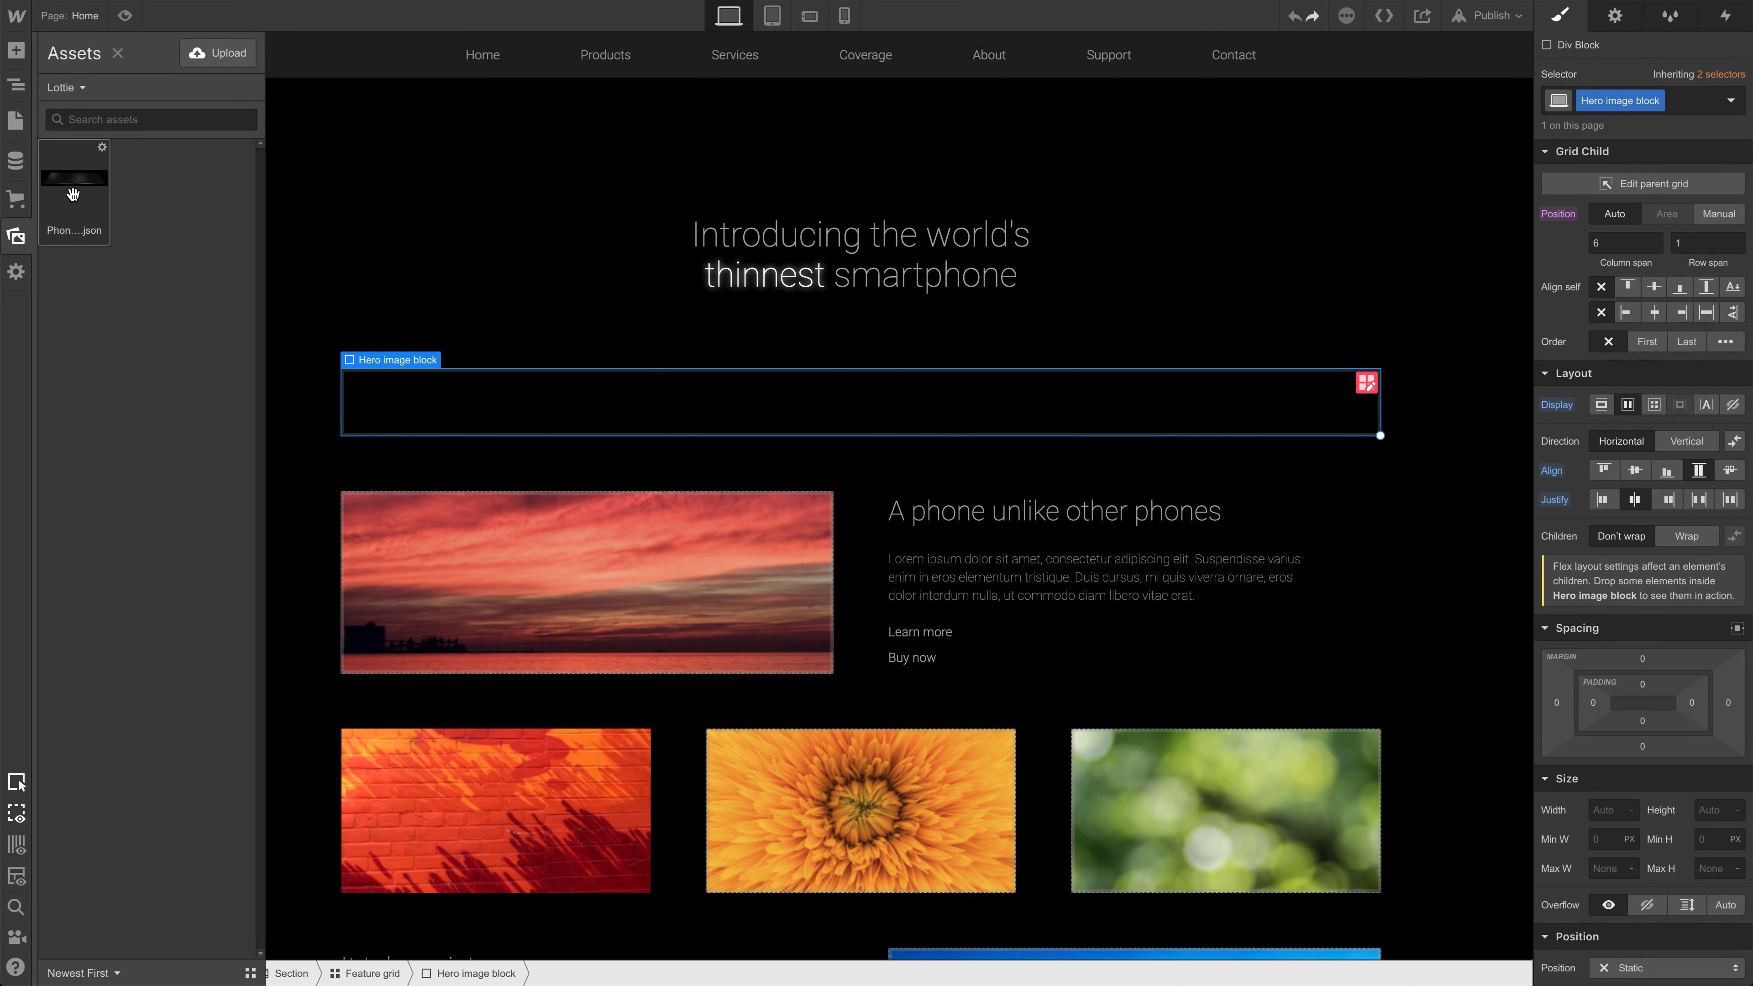
# - Place the uploaded Phone rotate Lottie animation inside the Hero image block and preview the page
pyautogui.moveTo(73, 194); pyautogui.dragTo(135, 186)
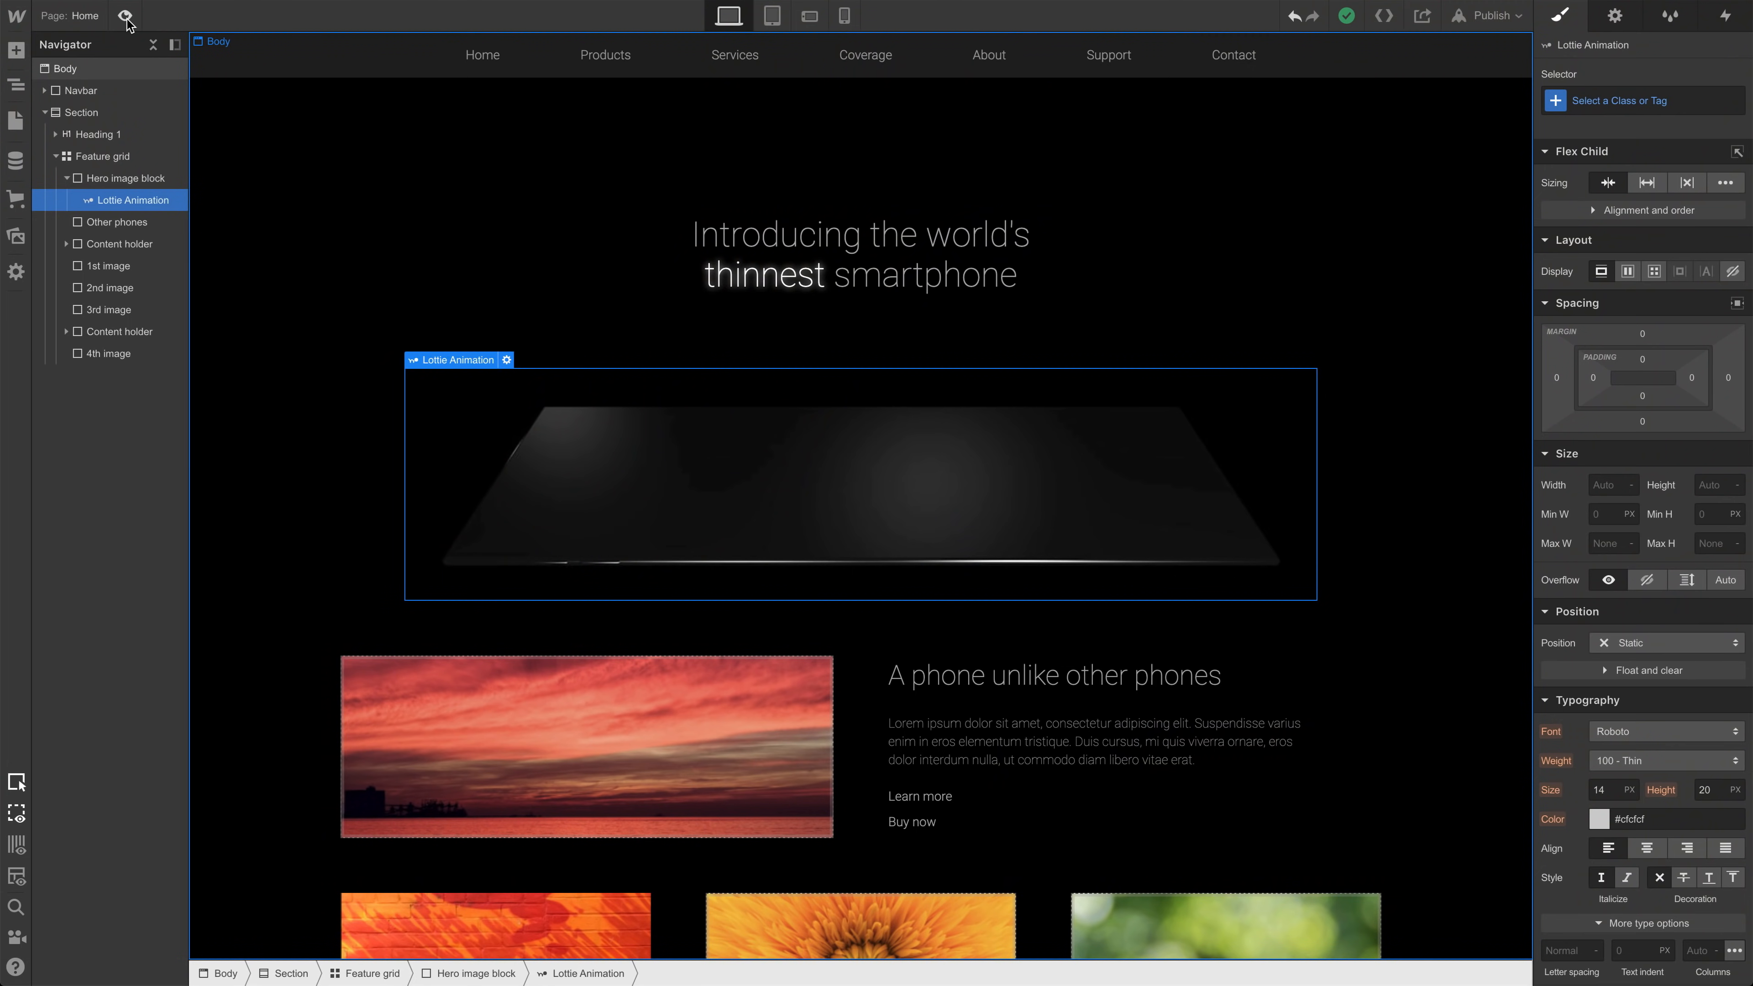
pyautogui.click(125, 15)
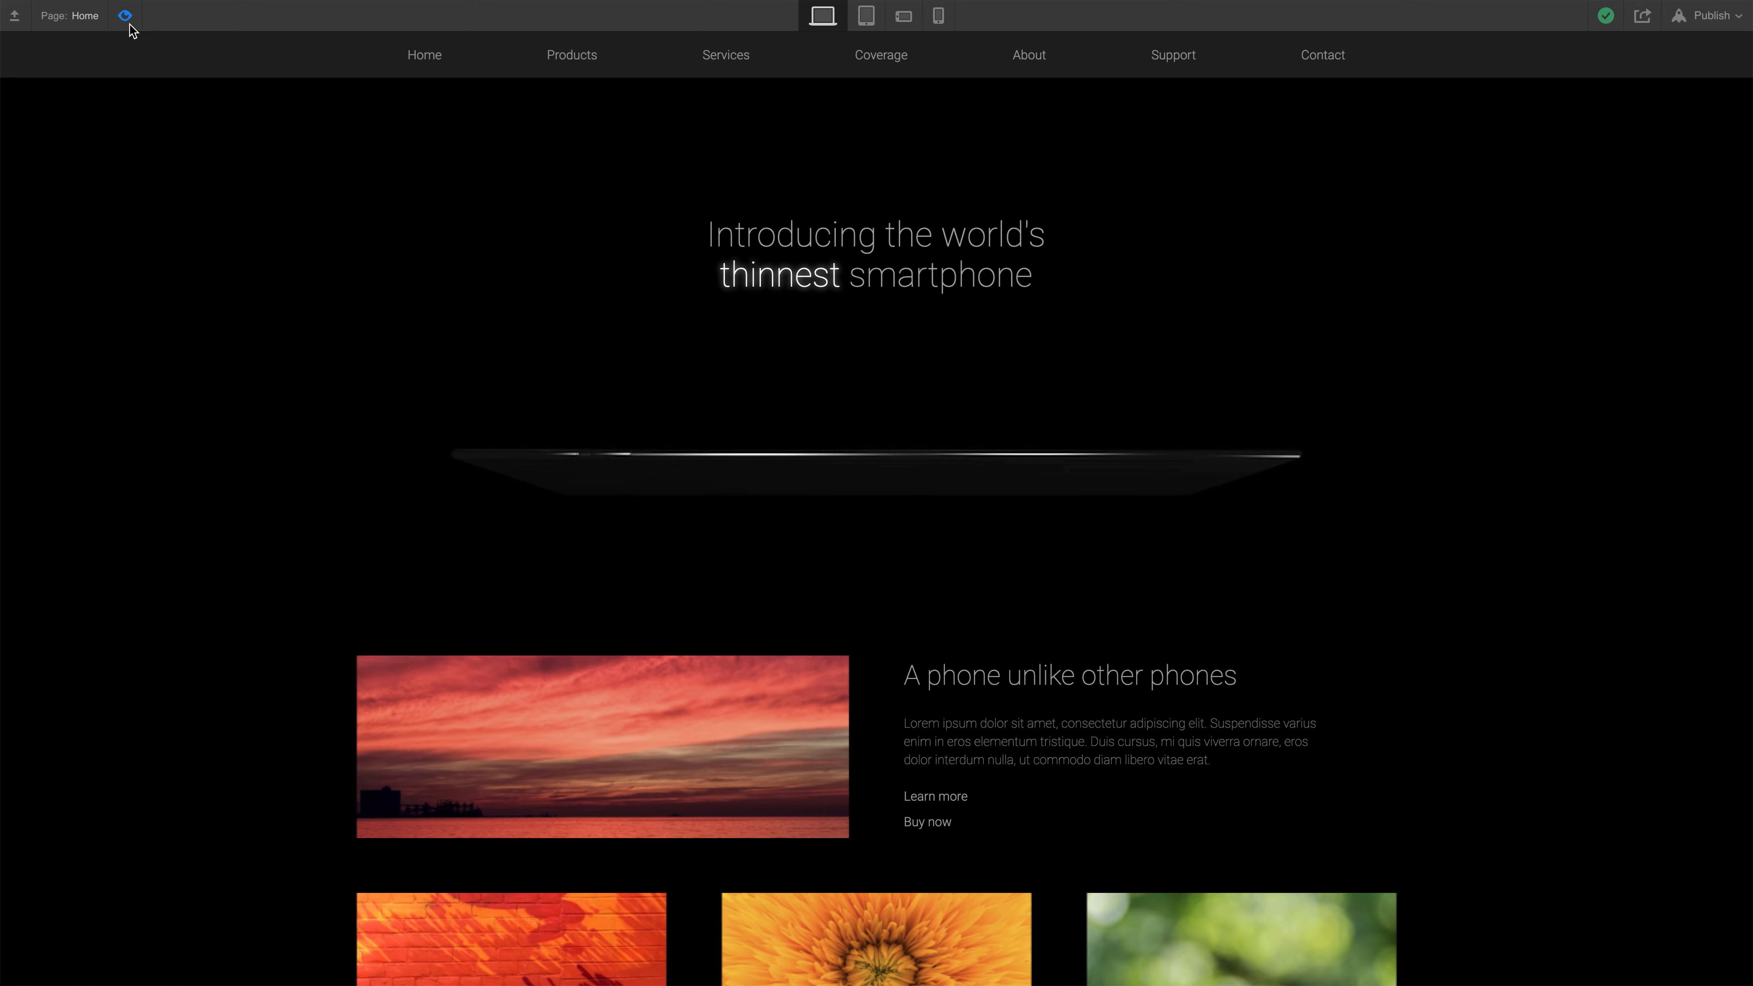
# - Leave the preview and add a While page is scrolling trigger that plays a new scroll animation named Phone rotate on scroll
pyautogui.click(125, 15)
pyautogui.click(125, 15)
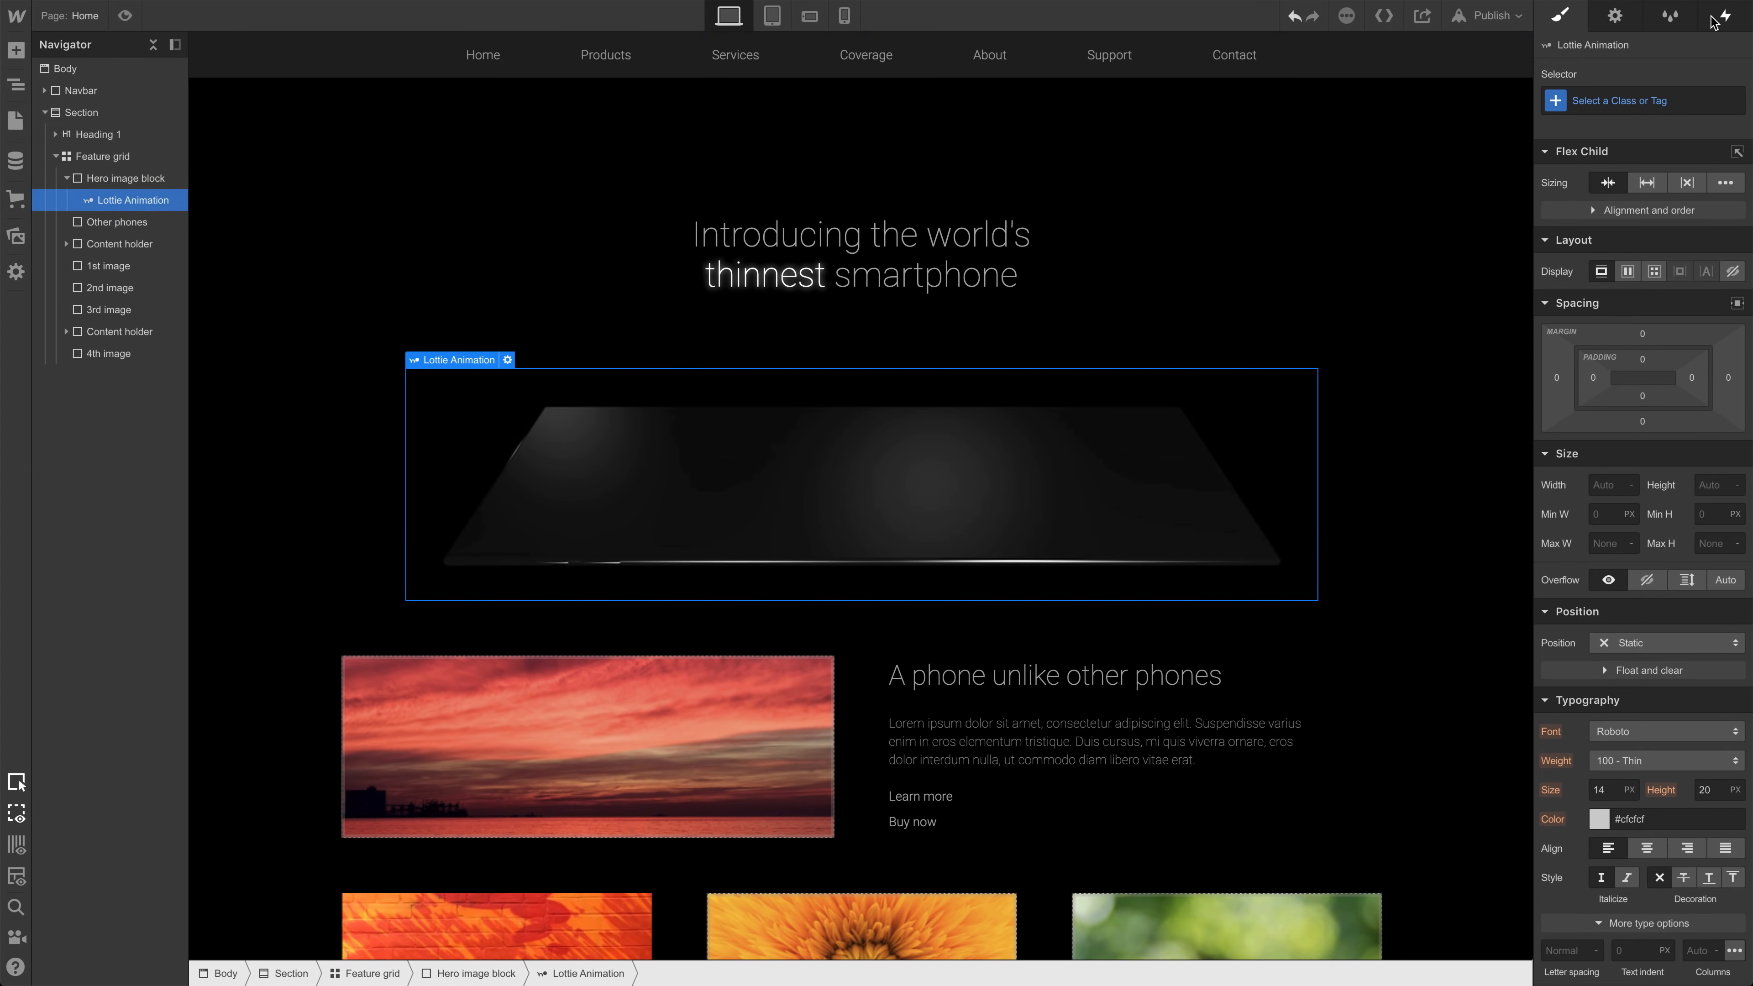
pyautogui.click(1724, 16)
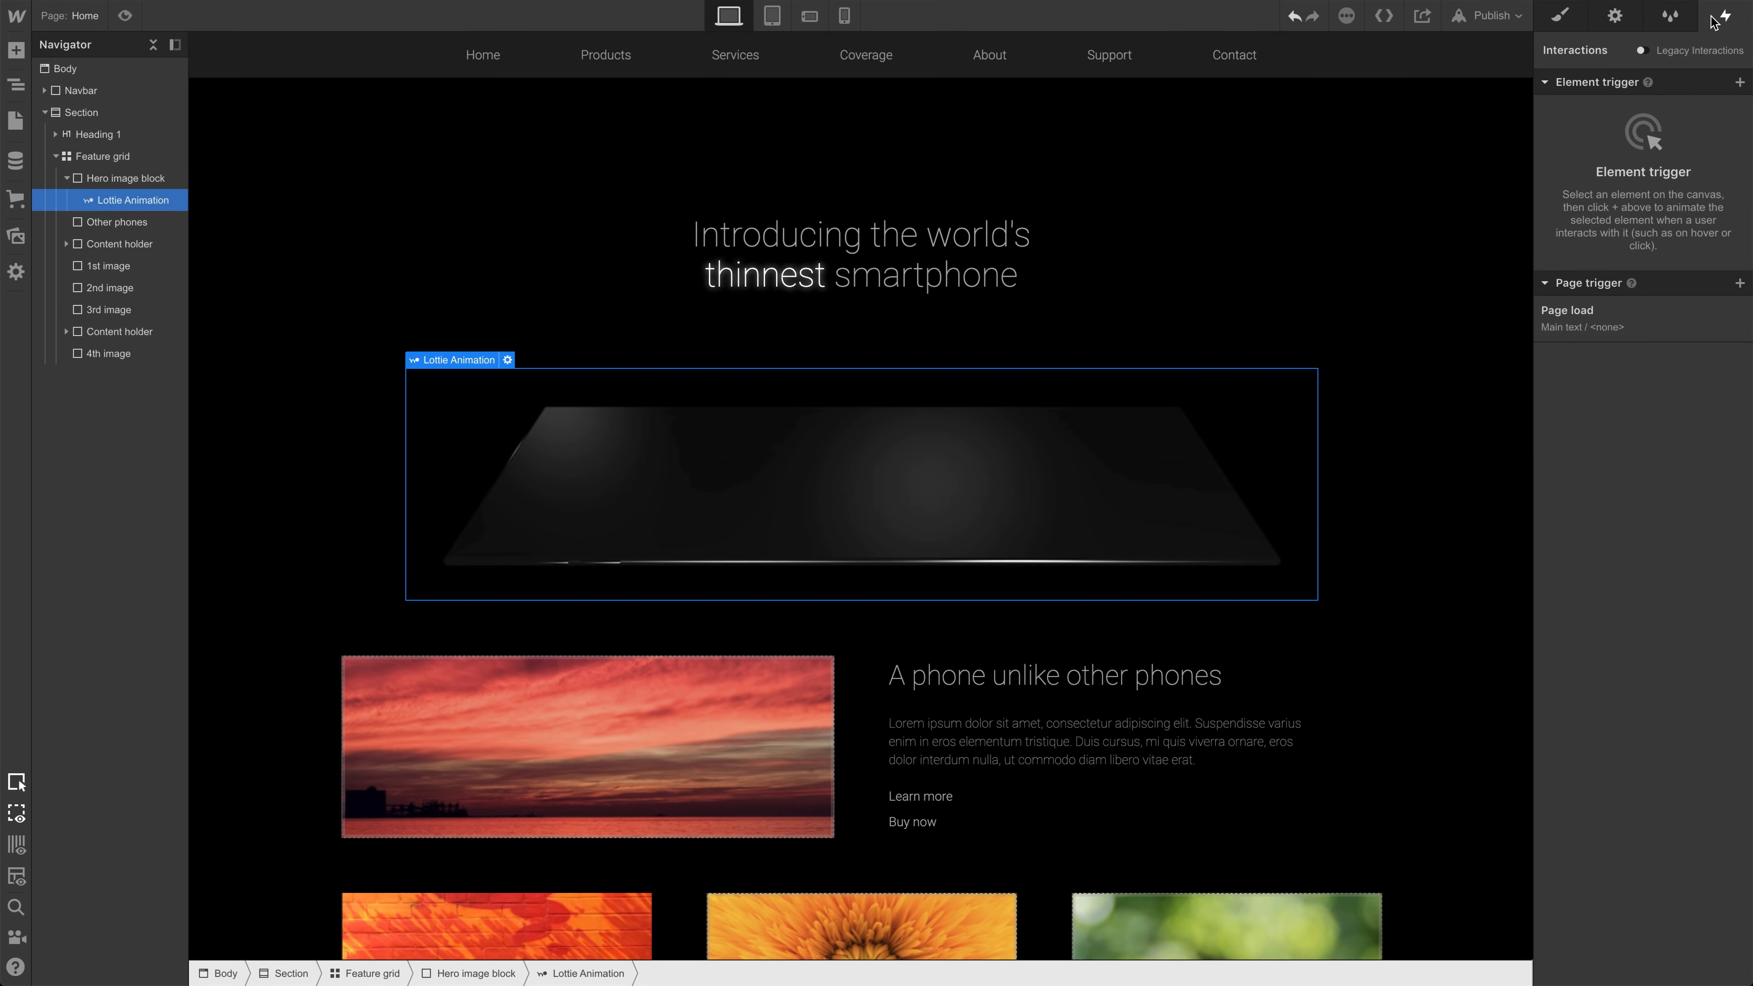
pyautogui.click(1738, 284)
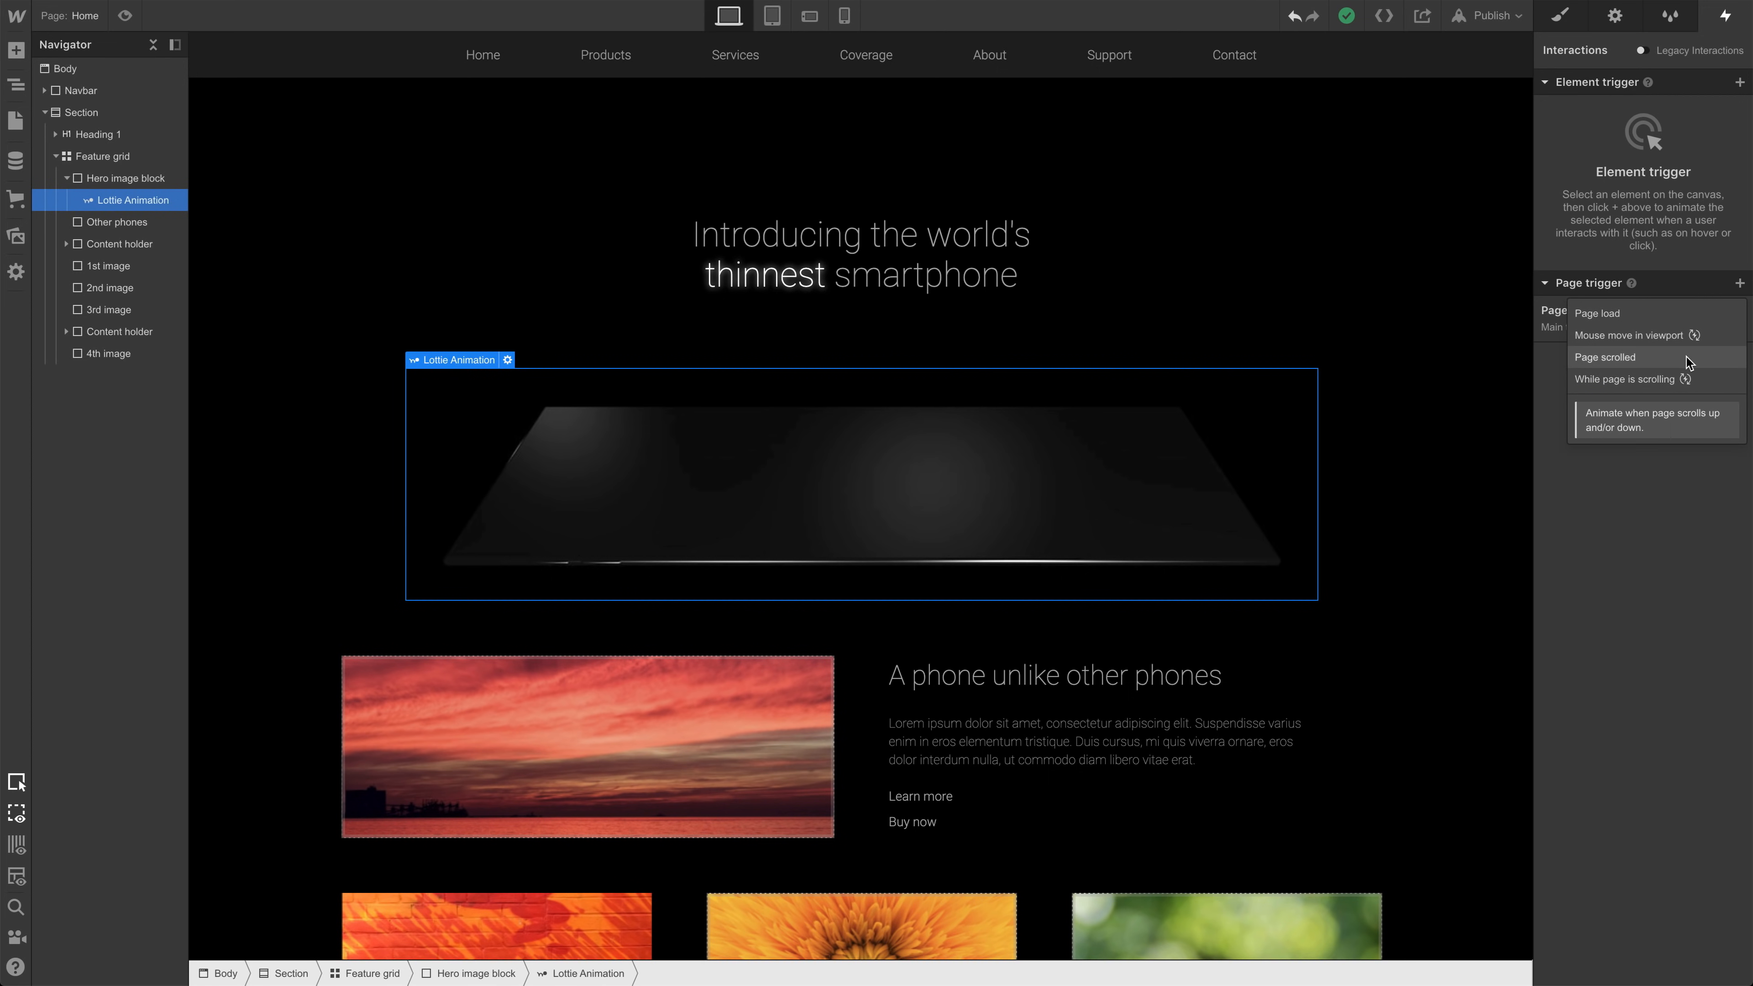
pyautogui.click(1685, 381)
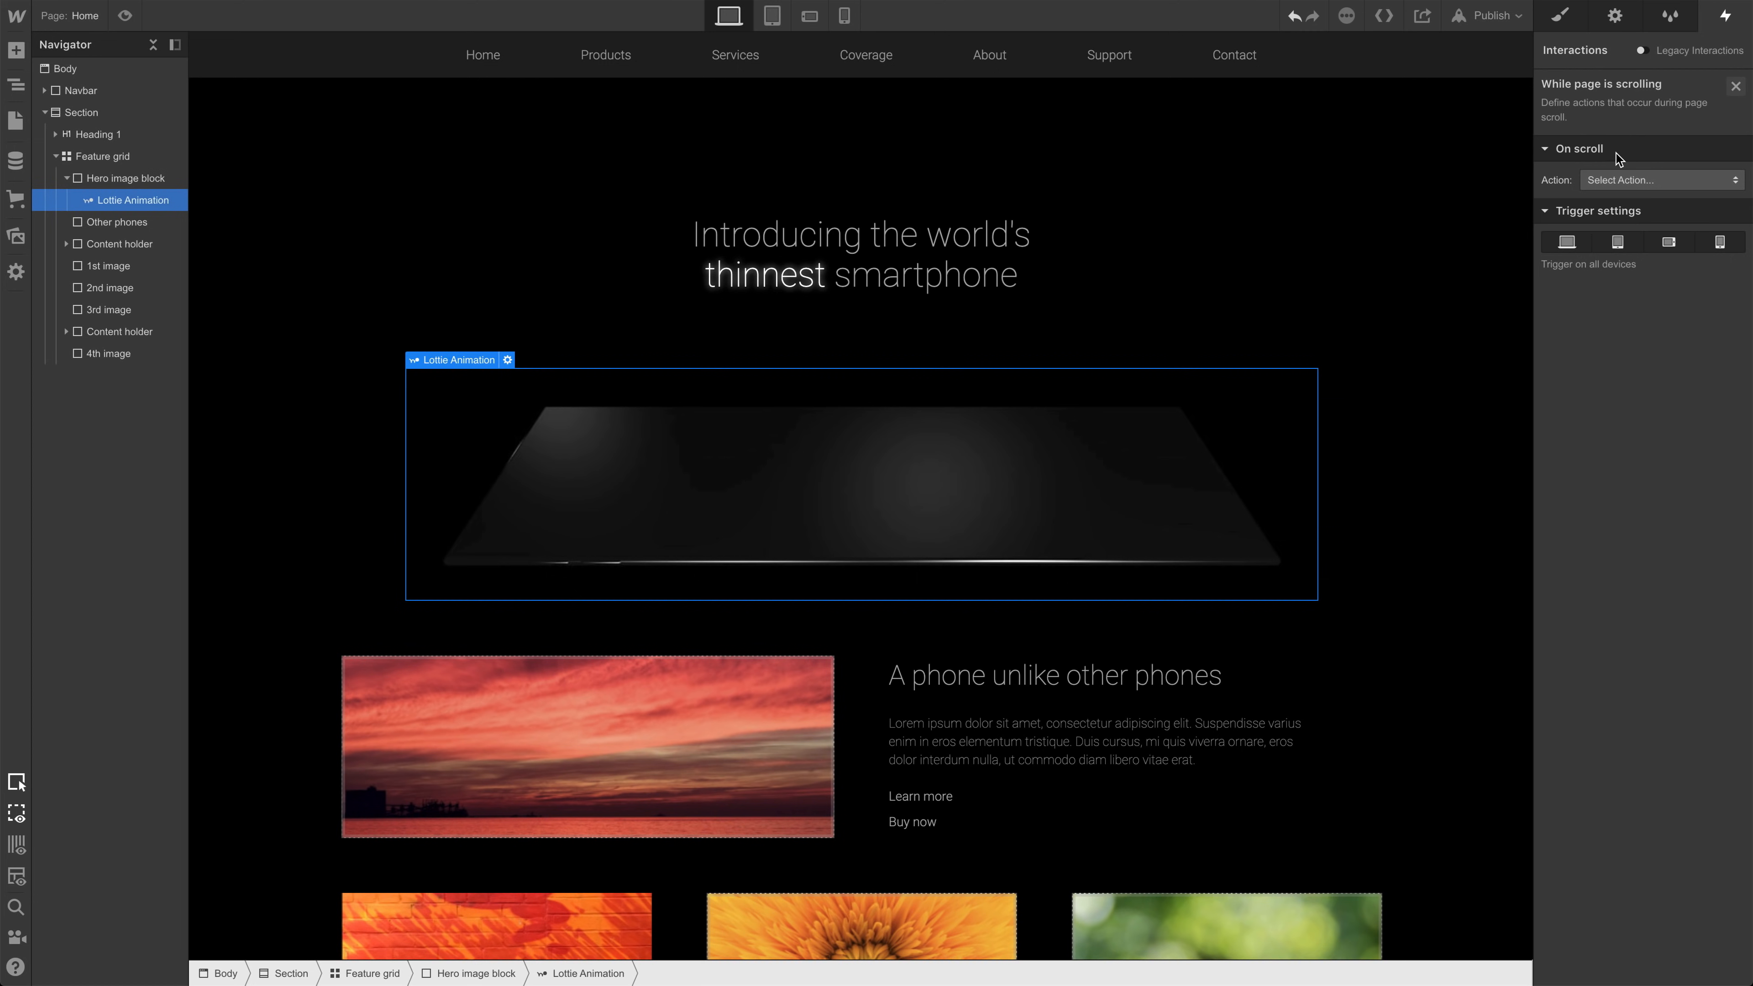
pyautogui.click(1678, 180)
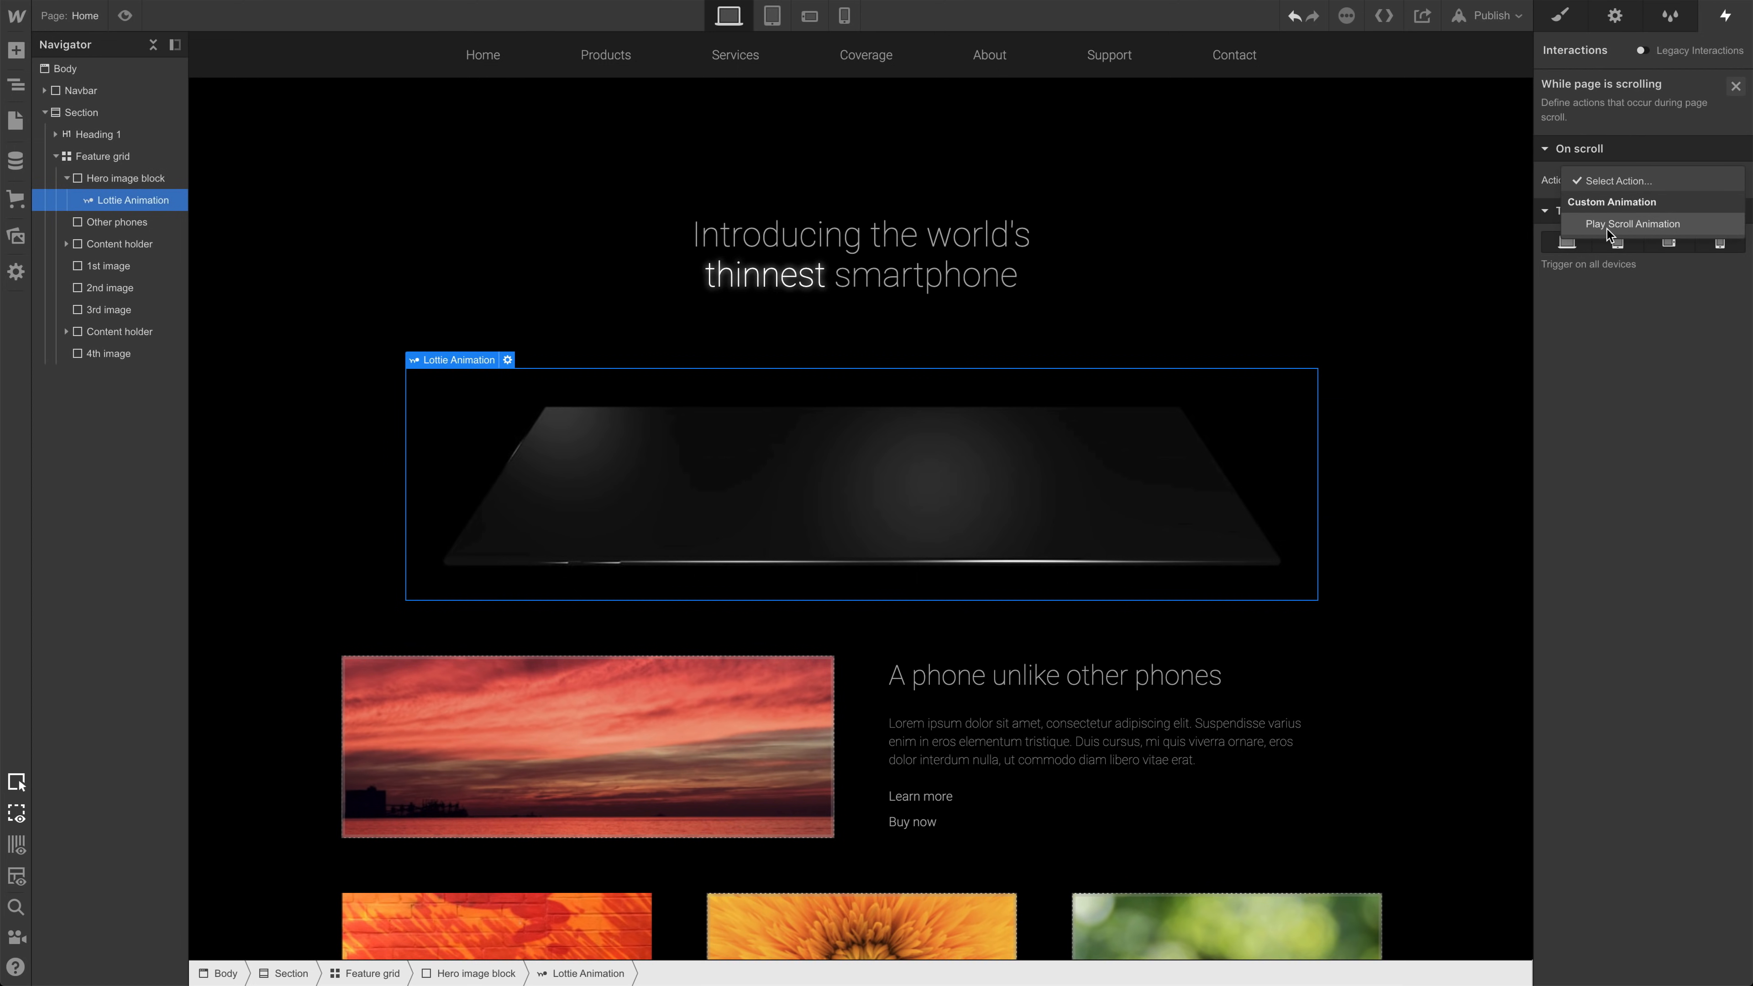
pyautogui.click(1715, 228)
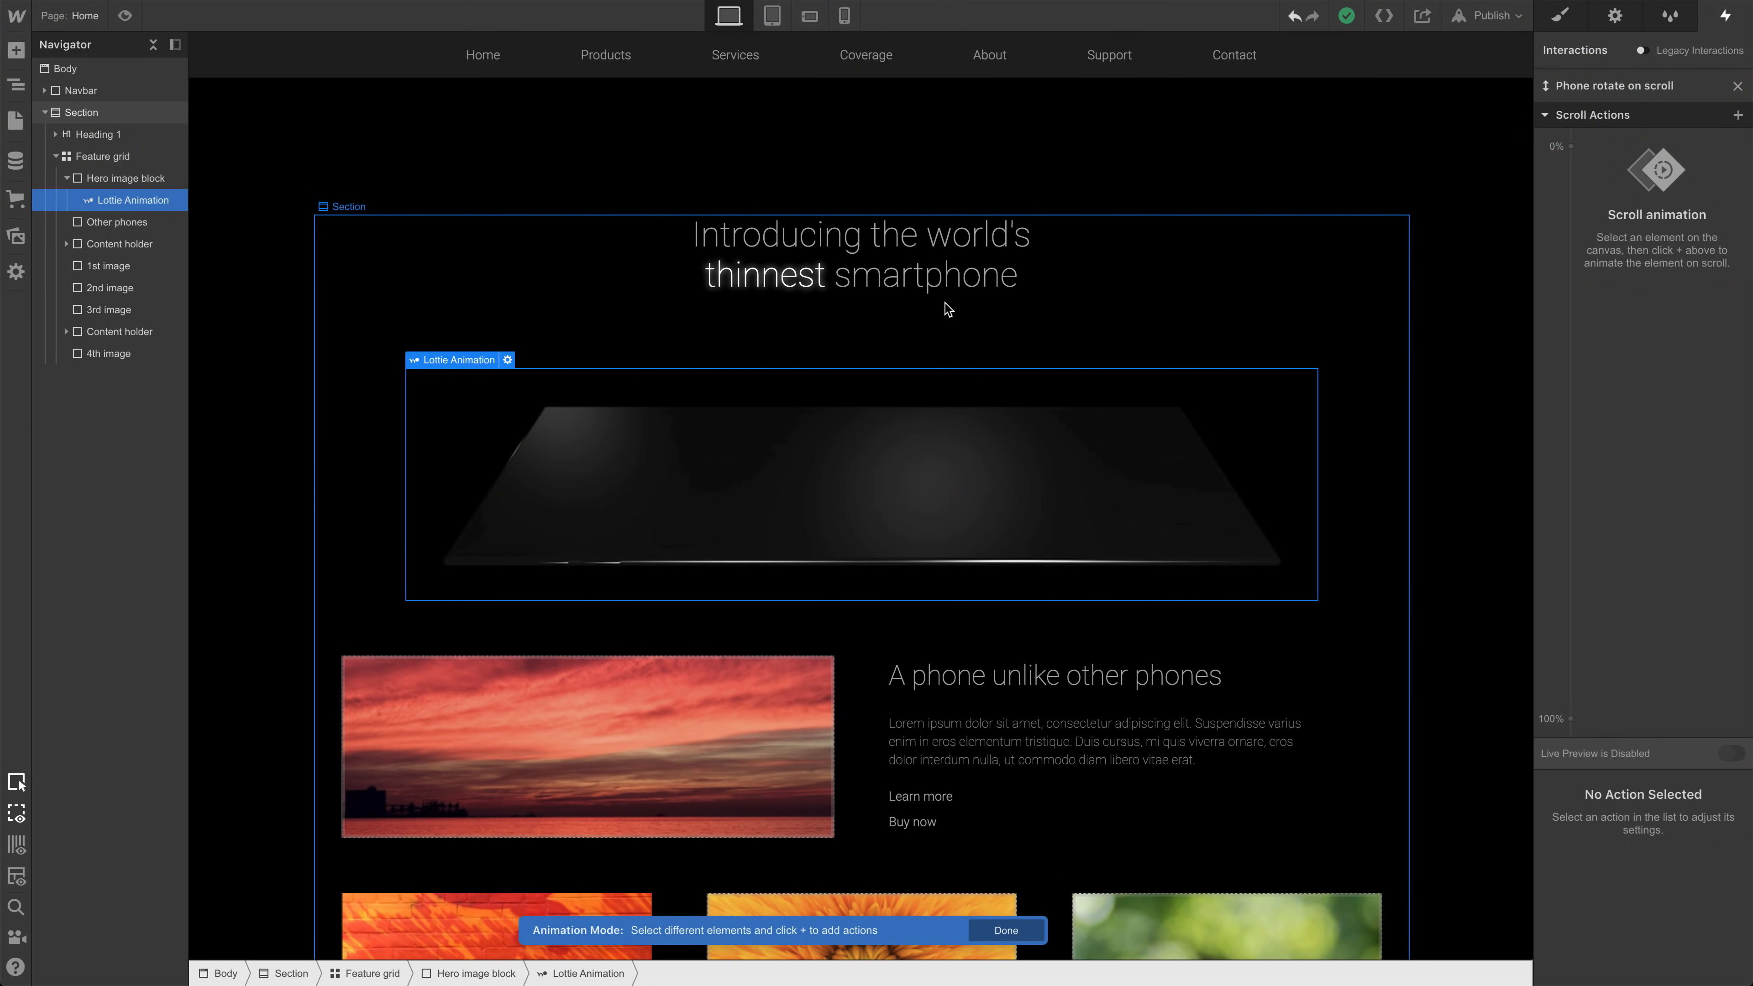
# - Add a Lottie scroll action for the hero block's Lottie Animation and set its 100% keyframe to 99% of the animation
pyautogui.click(906, 268)
pyautogui.click(1266, 267)
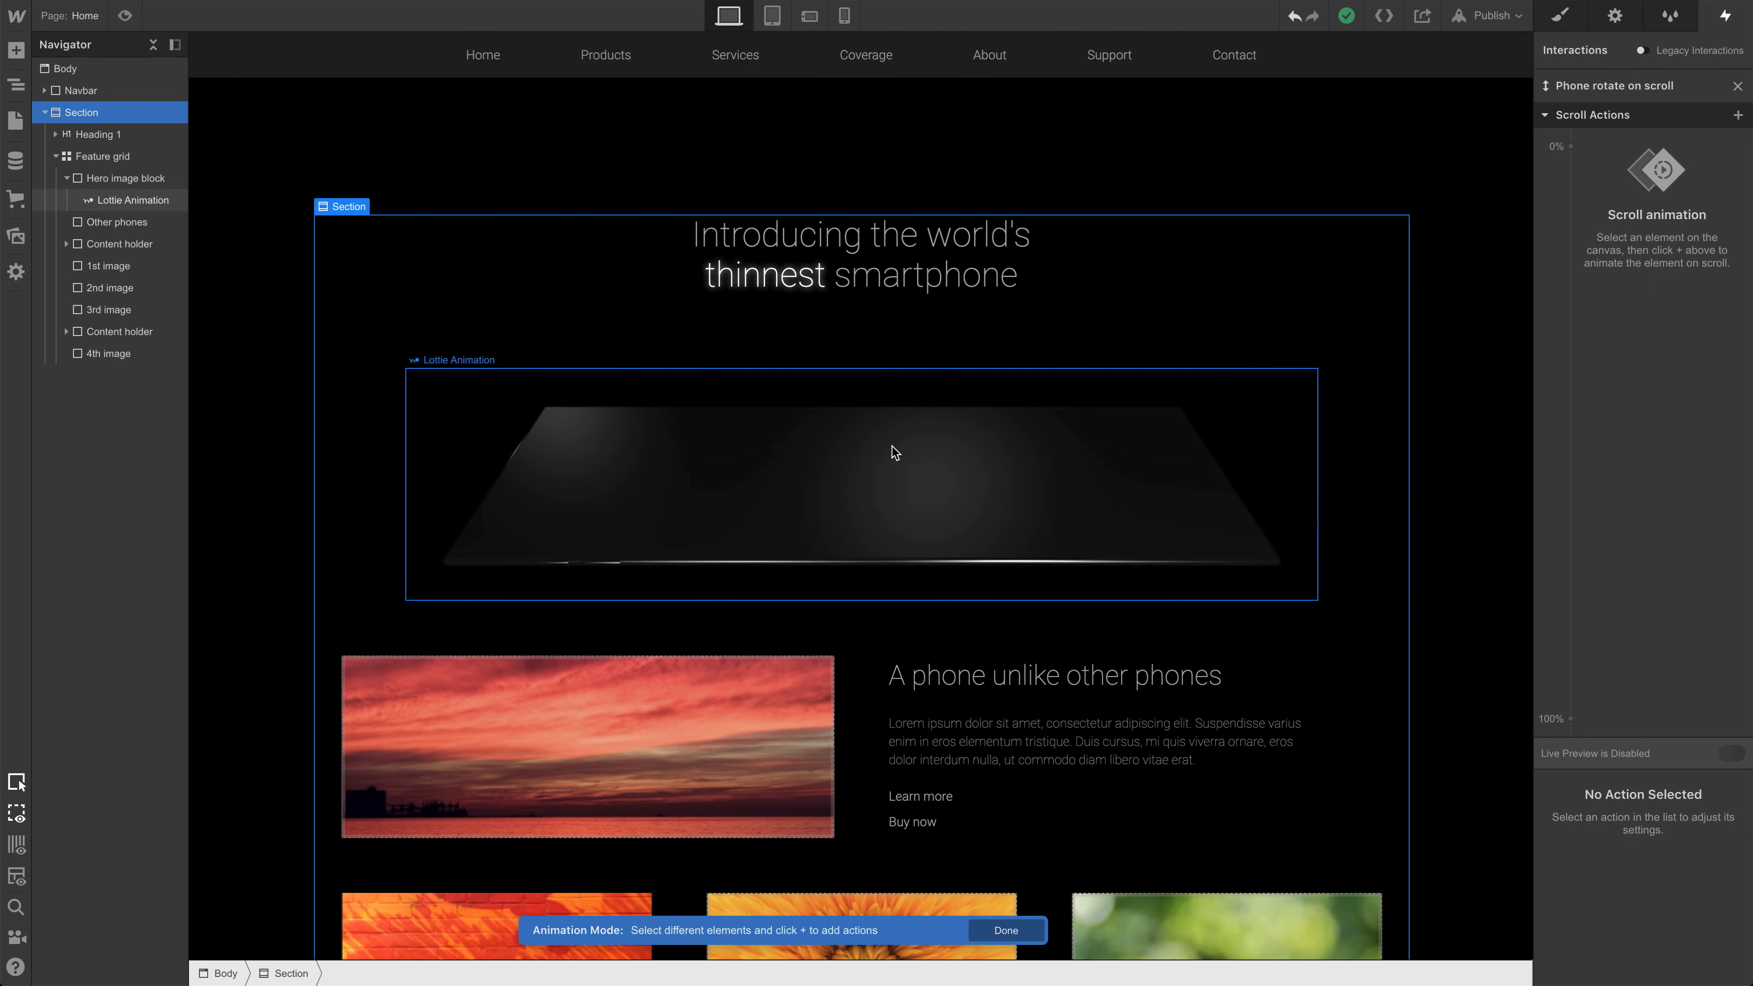
pyautogui.click(793, 466)
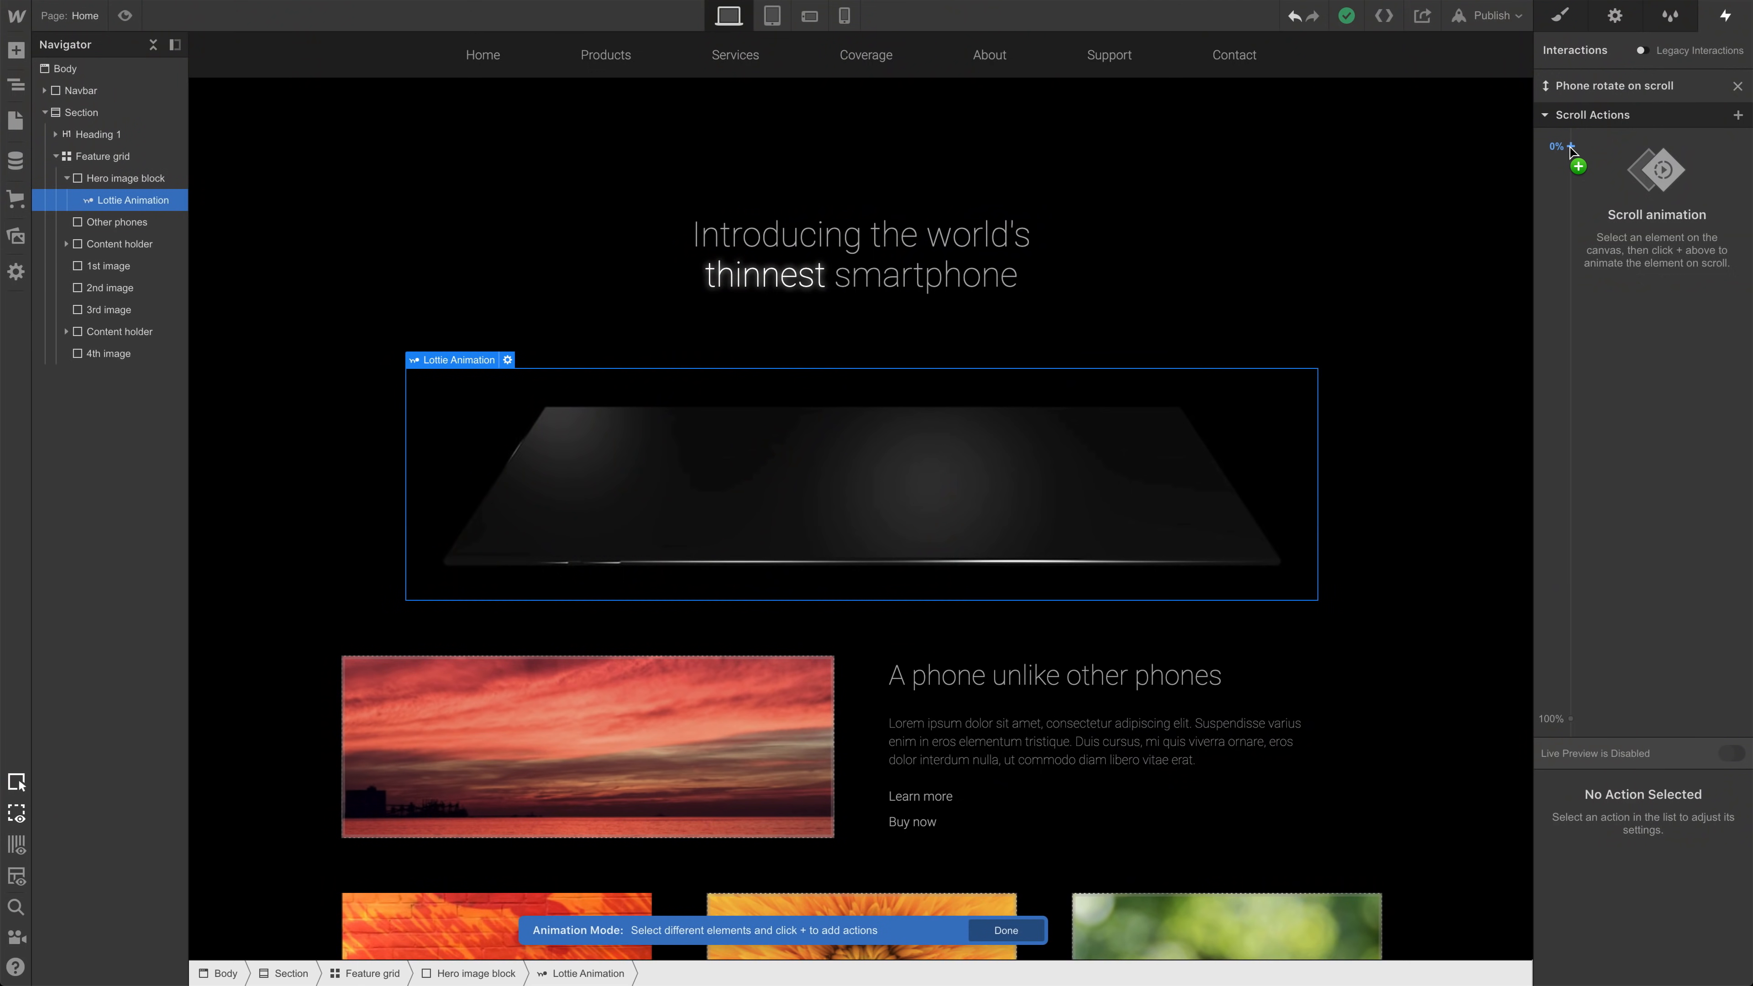
pyautogui.click(1571, 148)
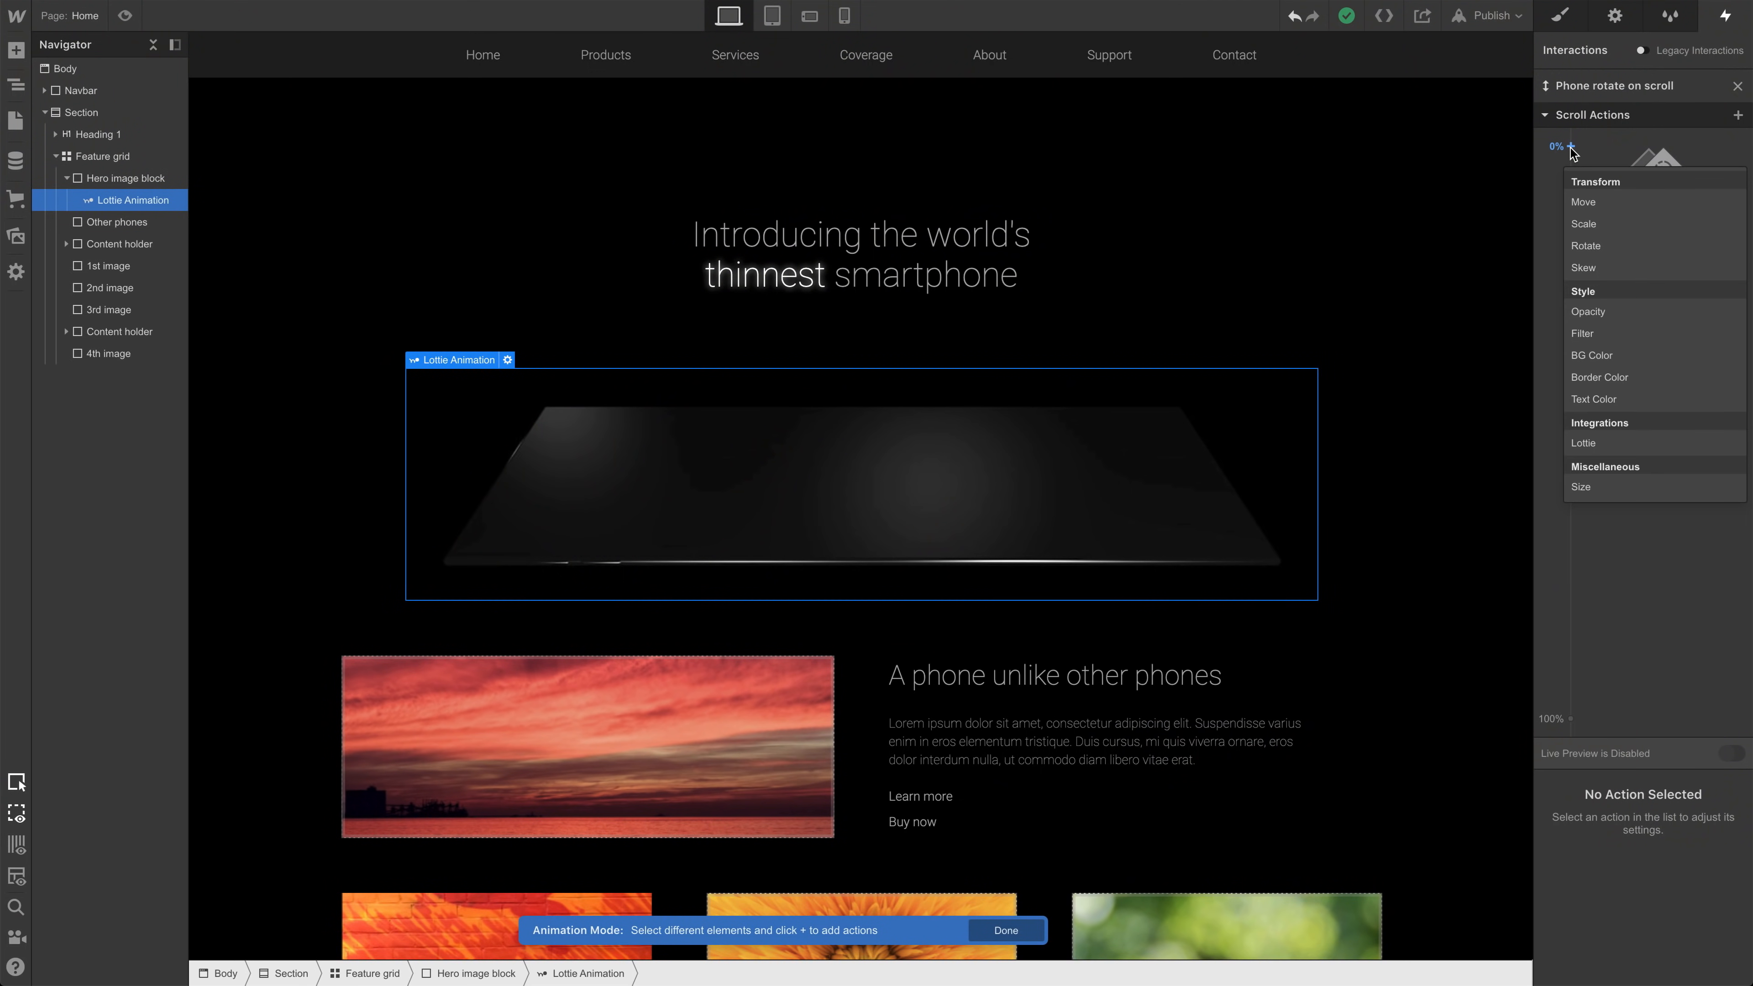
pyautogui.click(1645, 446)
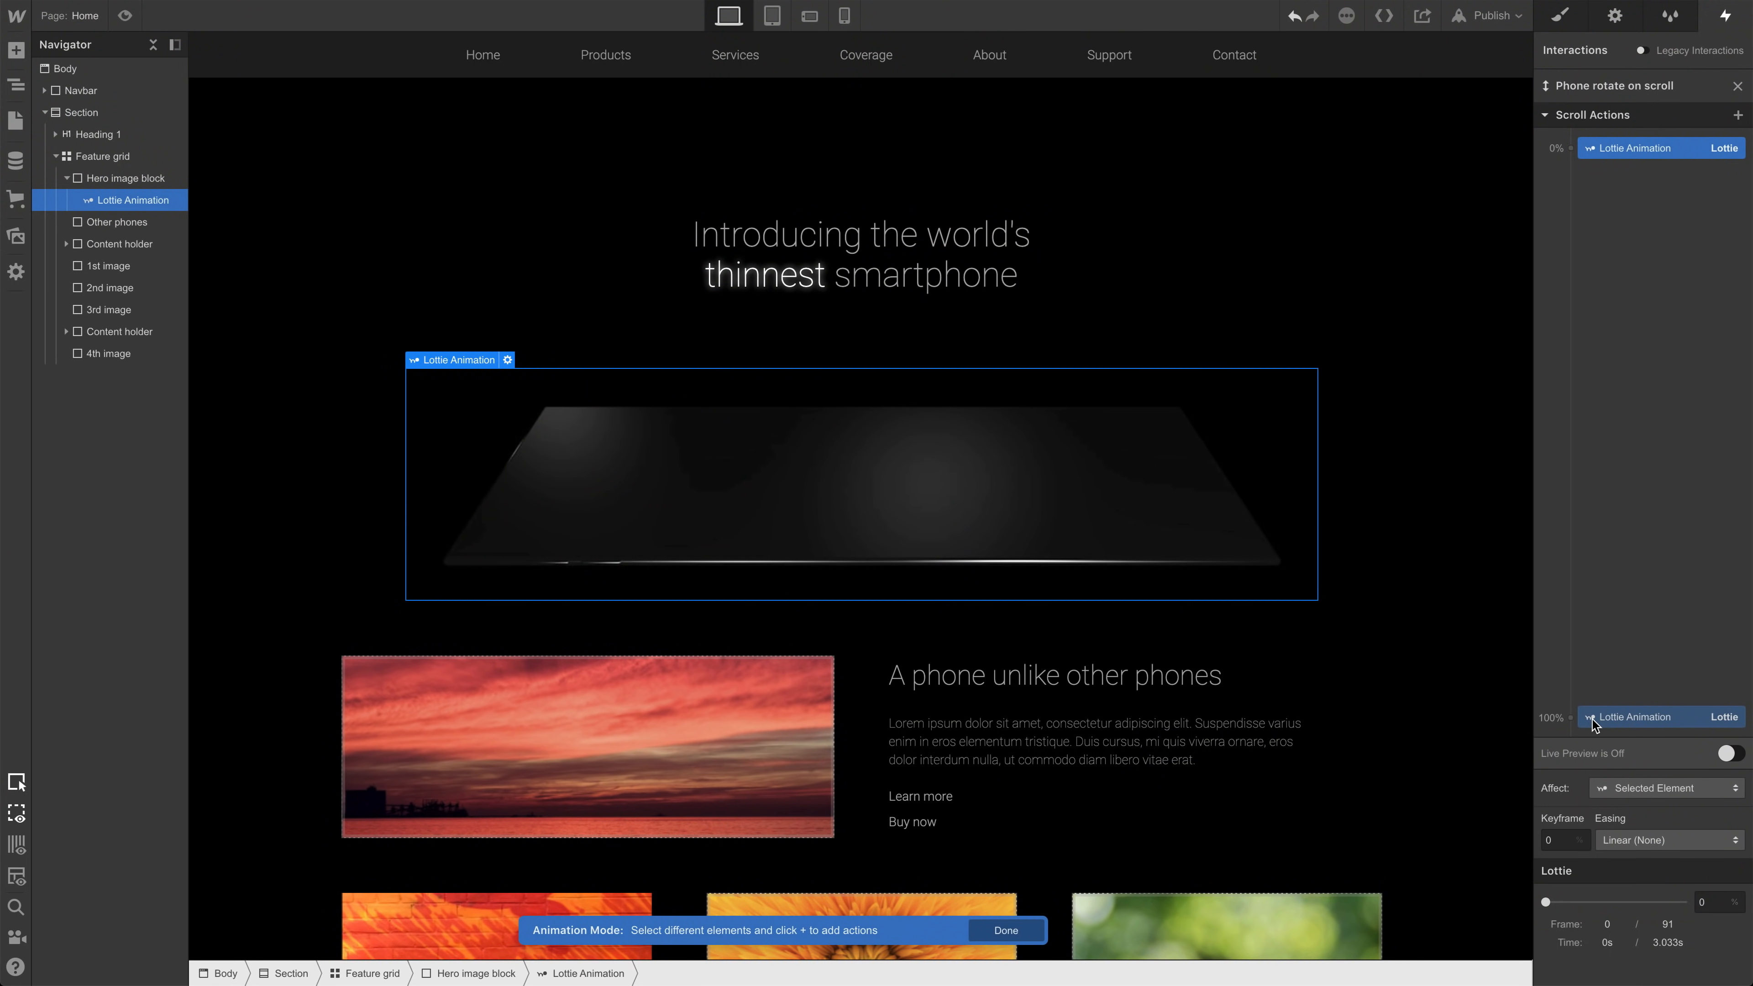
pyautogui.click(1628, 718)
pyautogui.moveTo(1547, 902); pyautogui.dragTo(1680, 903)
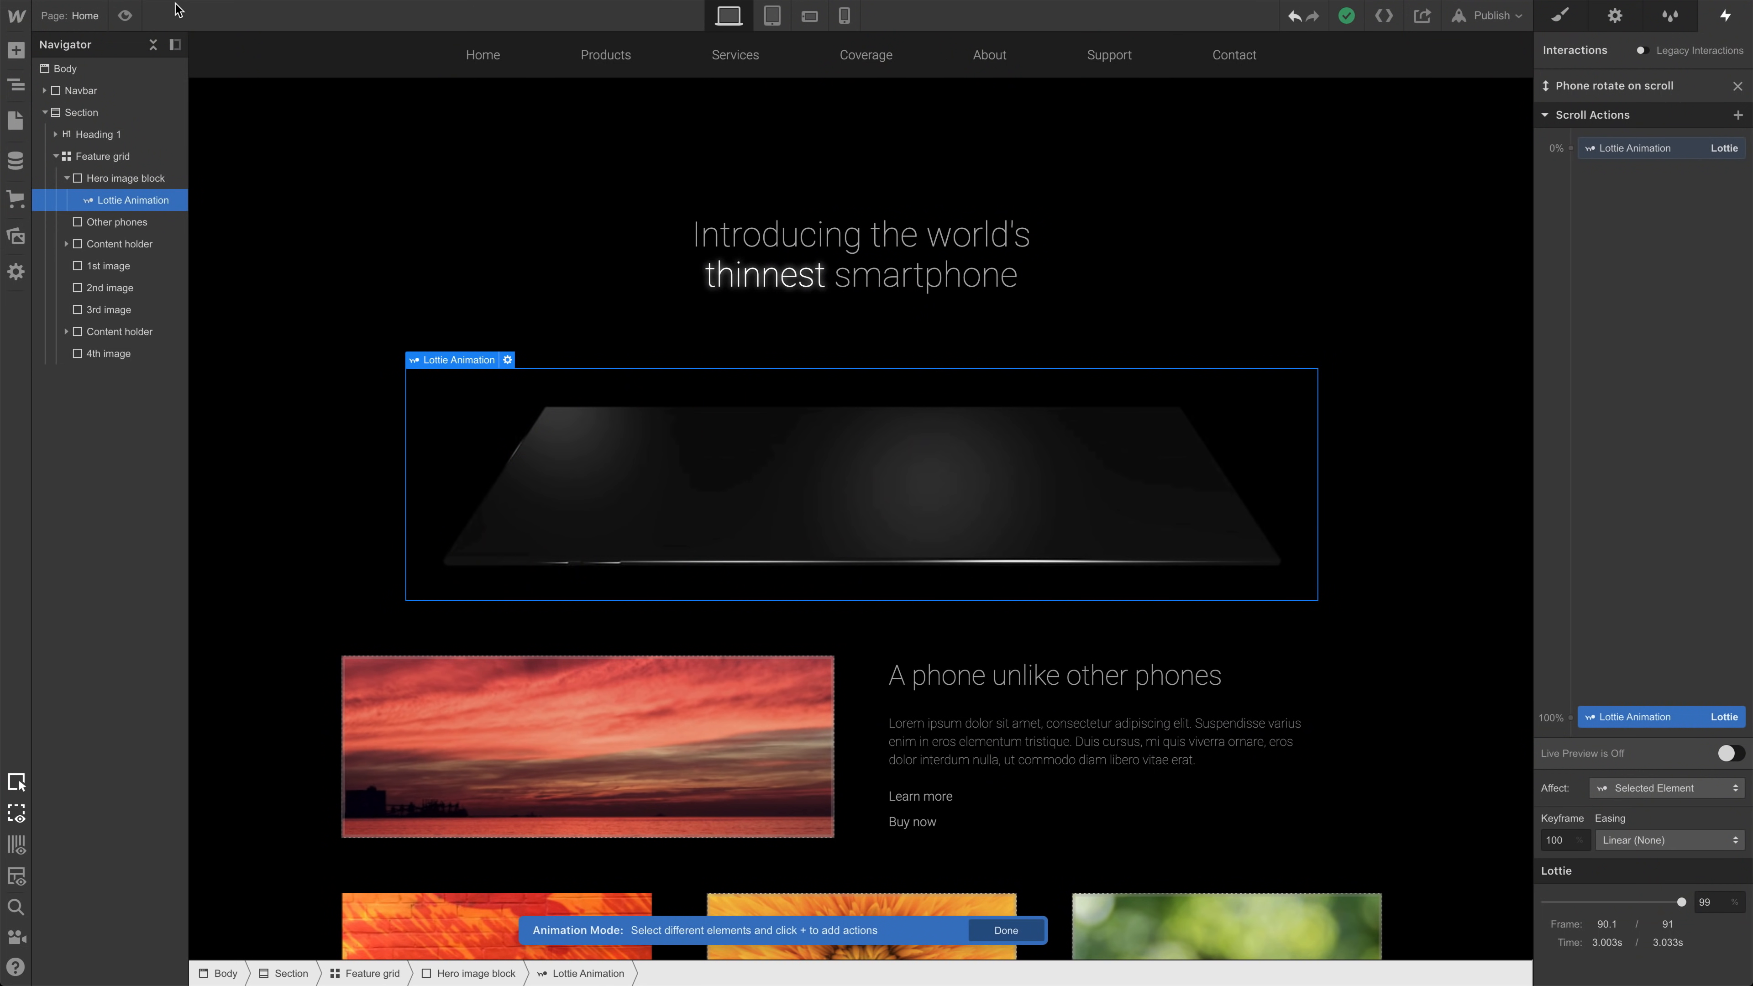
# - Preview the page and scroll through it in both directions to check the phone's rotation on scroll
pyautogui.click(124, 15)
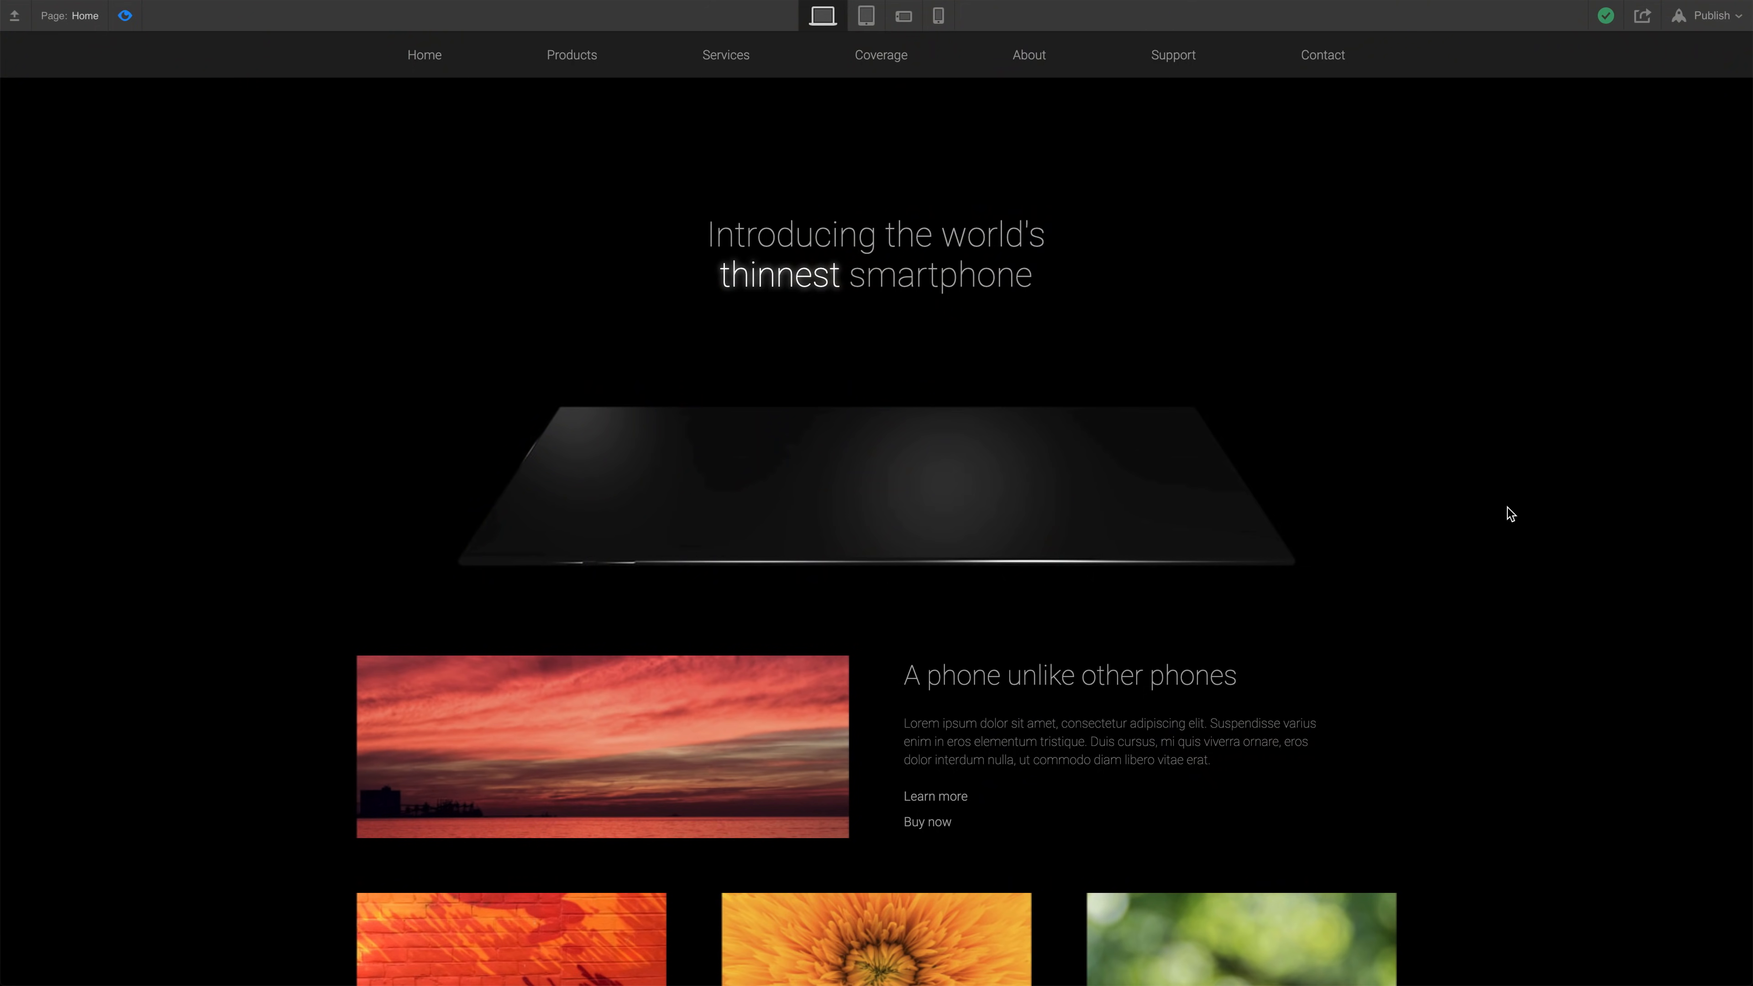
pyautogui.scroll(-4, 1510, 513)
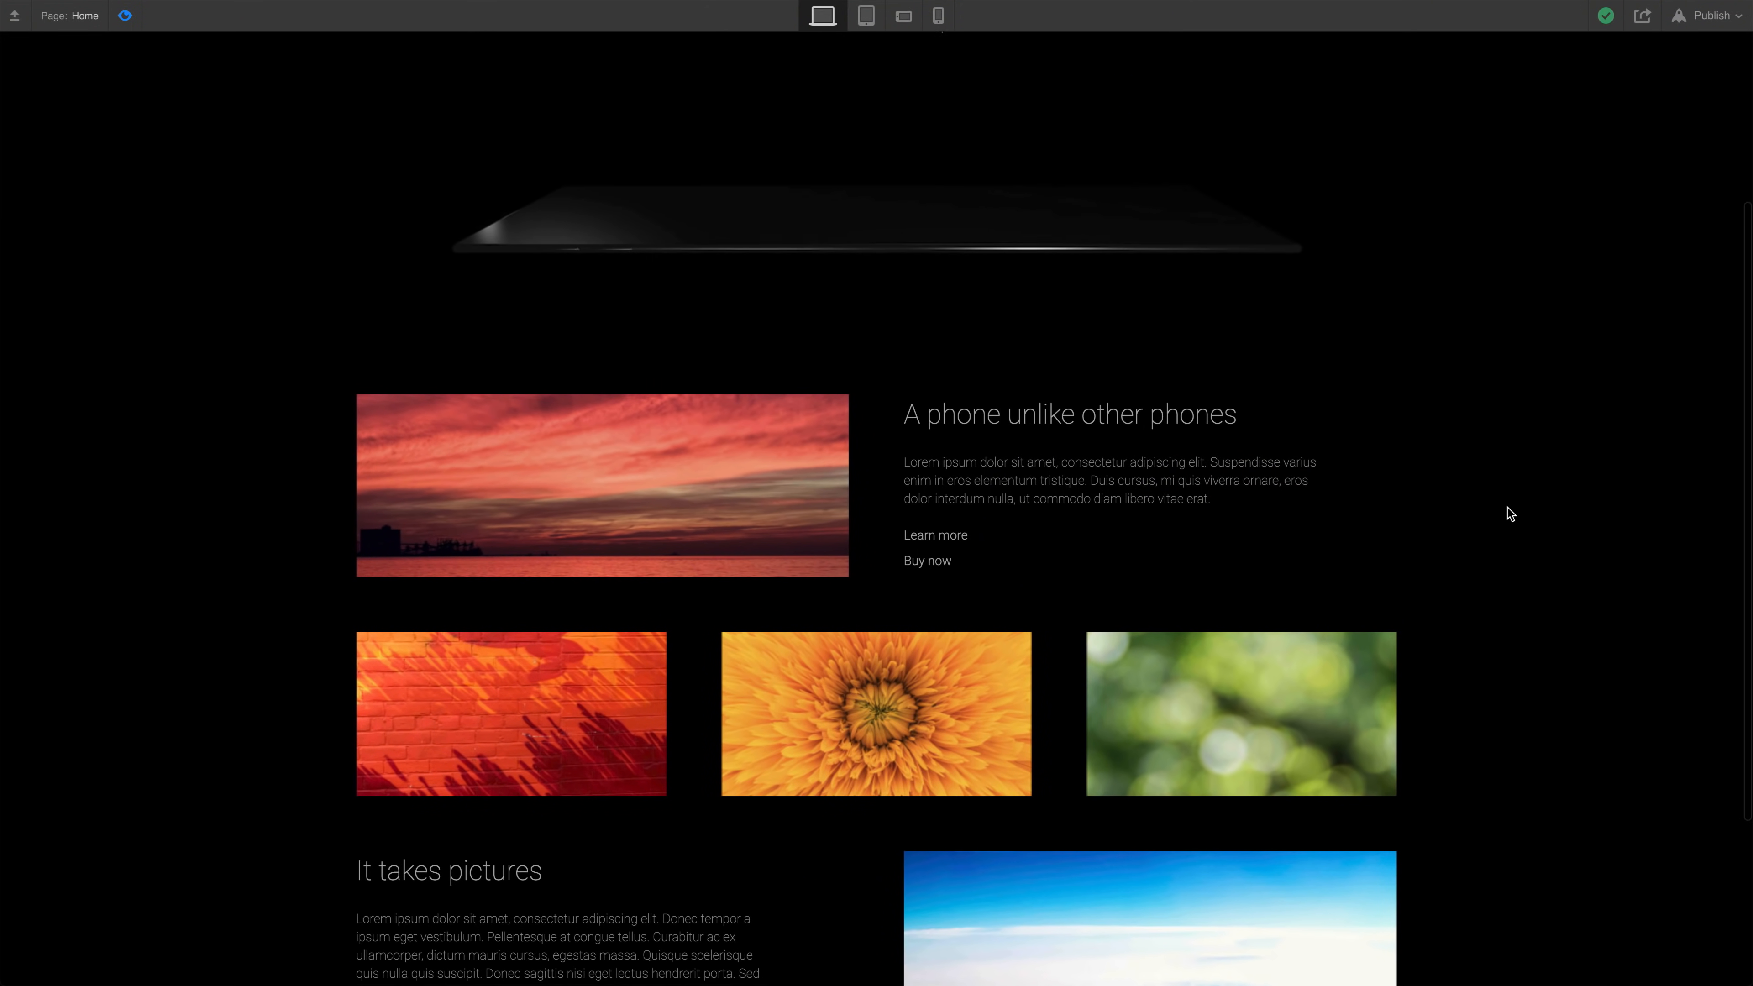
pyautogui.scroll(2, 1512, 513)
pyautogui.scroll(-3, 1511, 513)
pyautogui.scroll(4, 1512, 514)
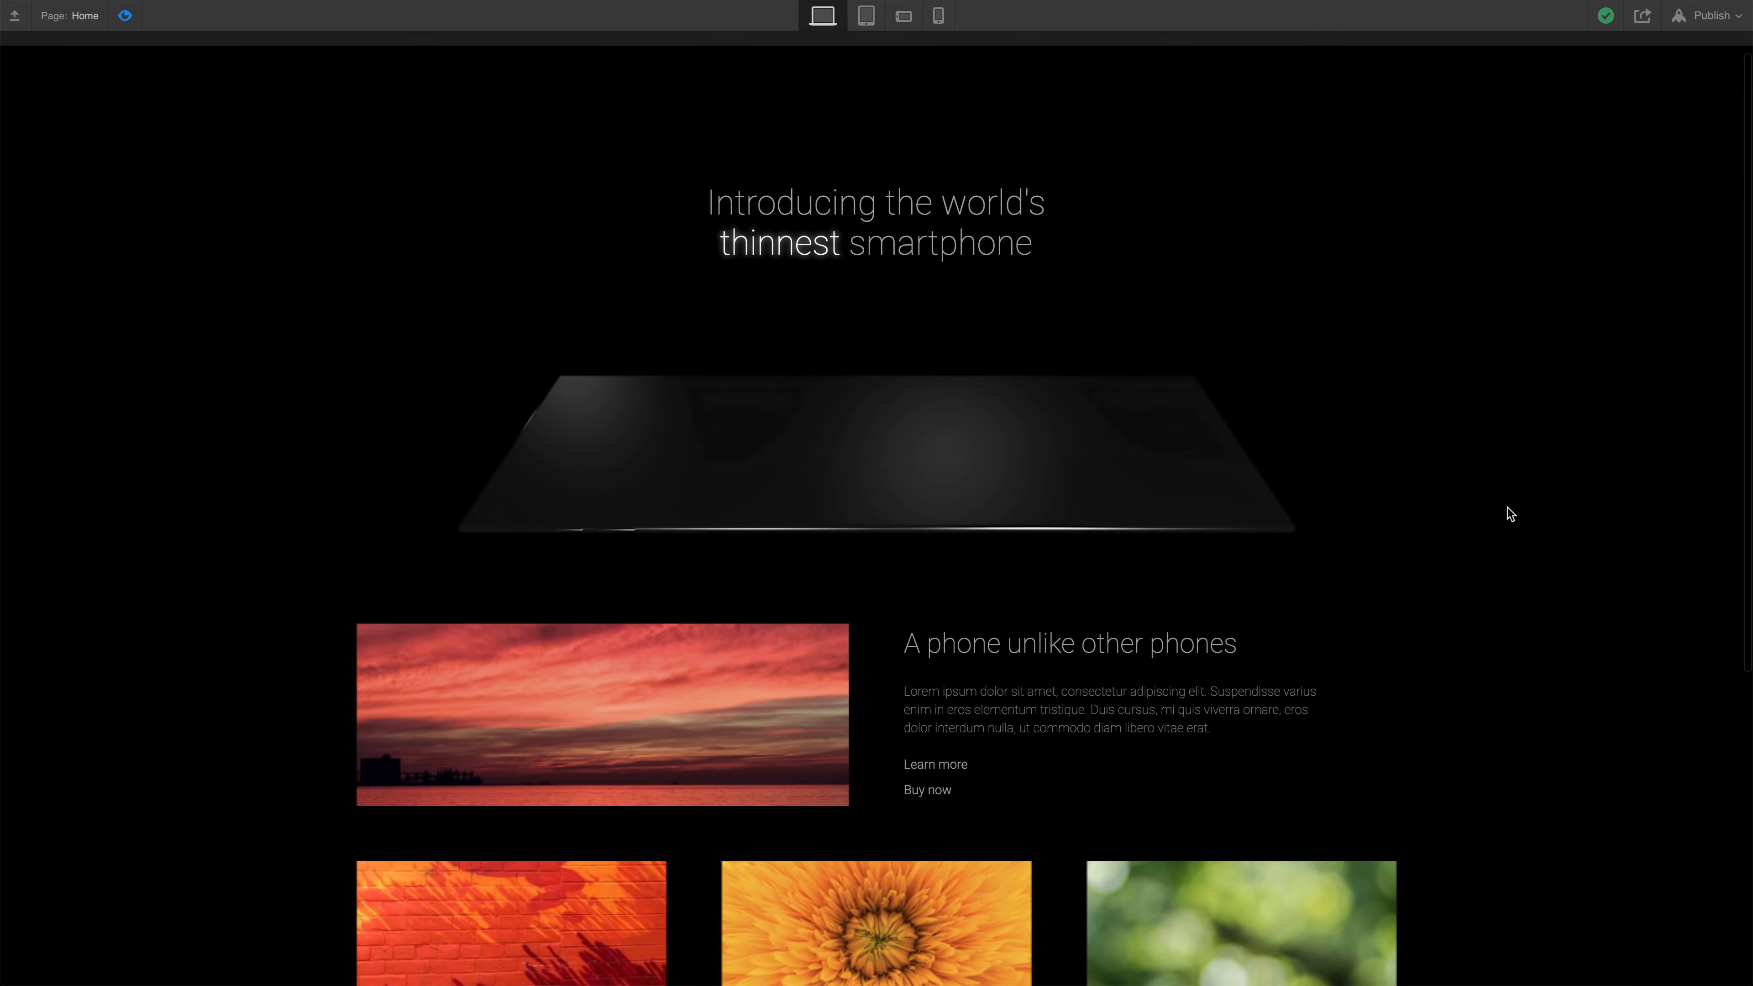
pyautogui.scroll(-4, 1510, 514)
pyautogui.scroll(5, 1508, 511)
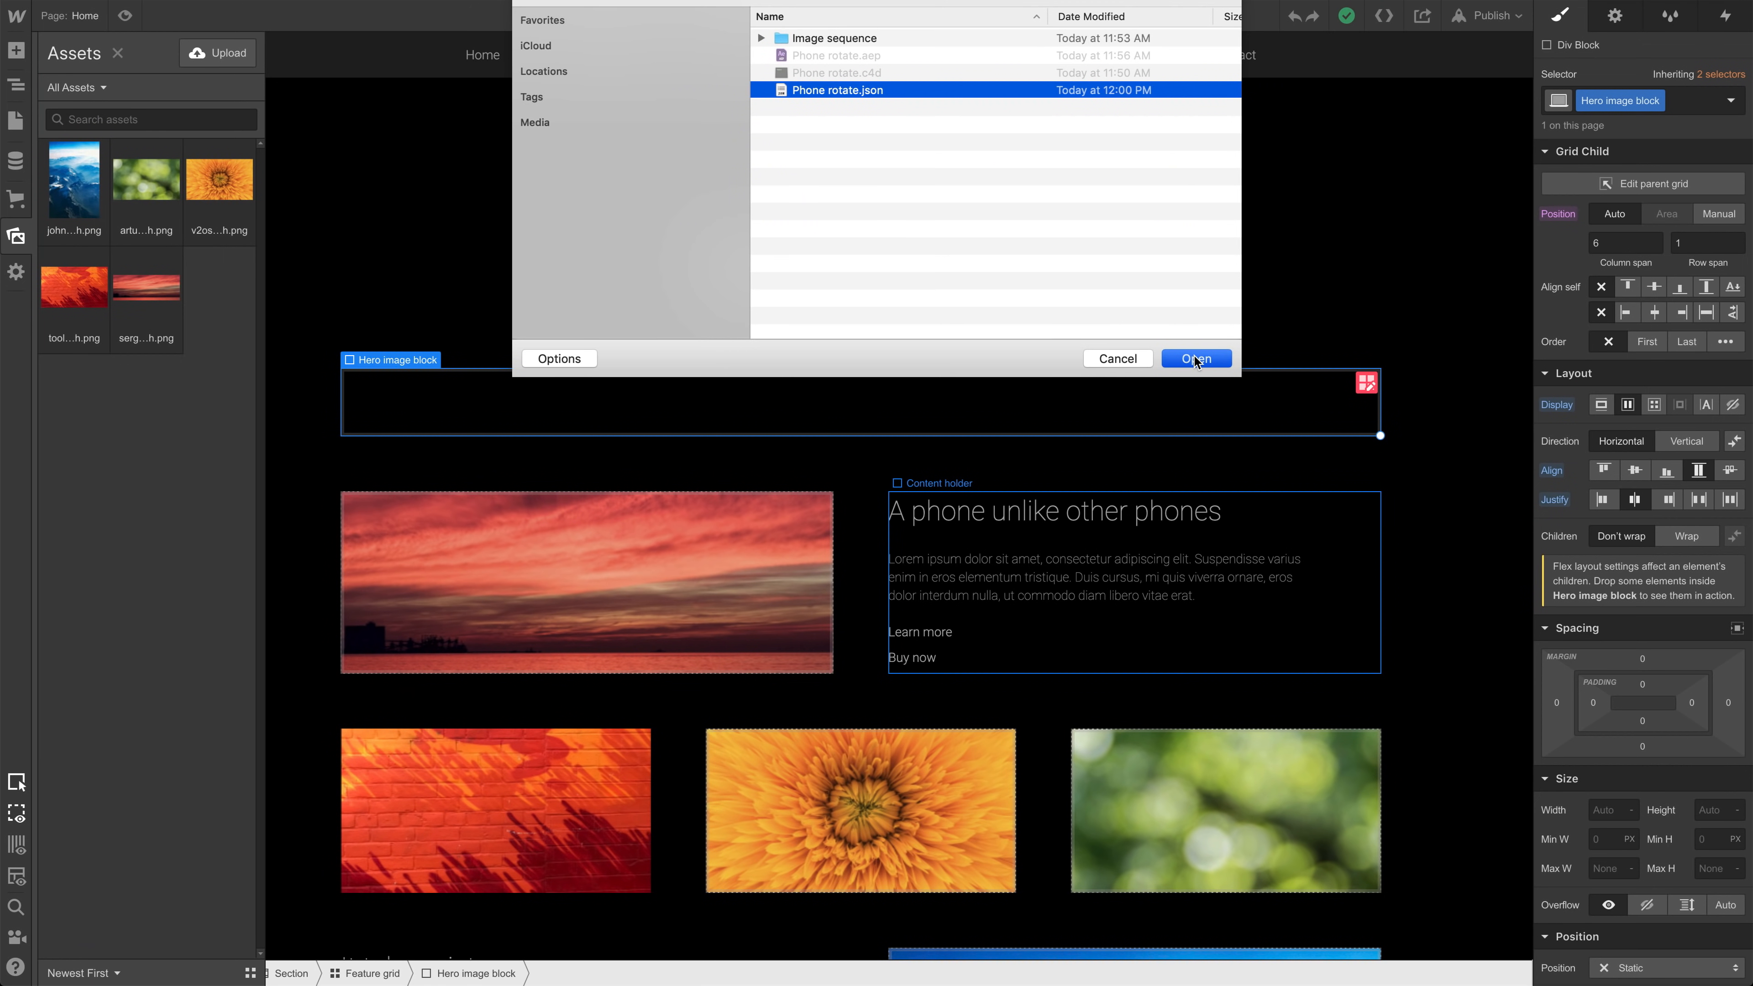
pyautogui.click(1196, 358)
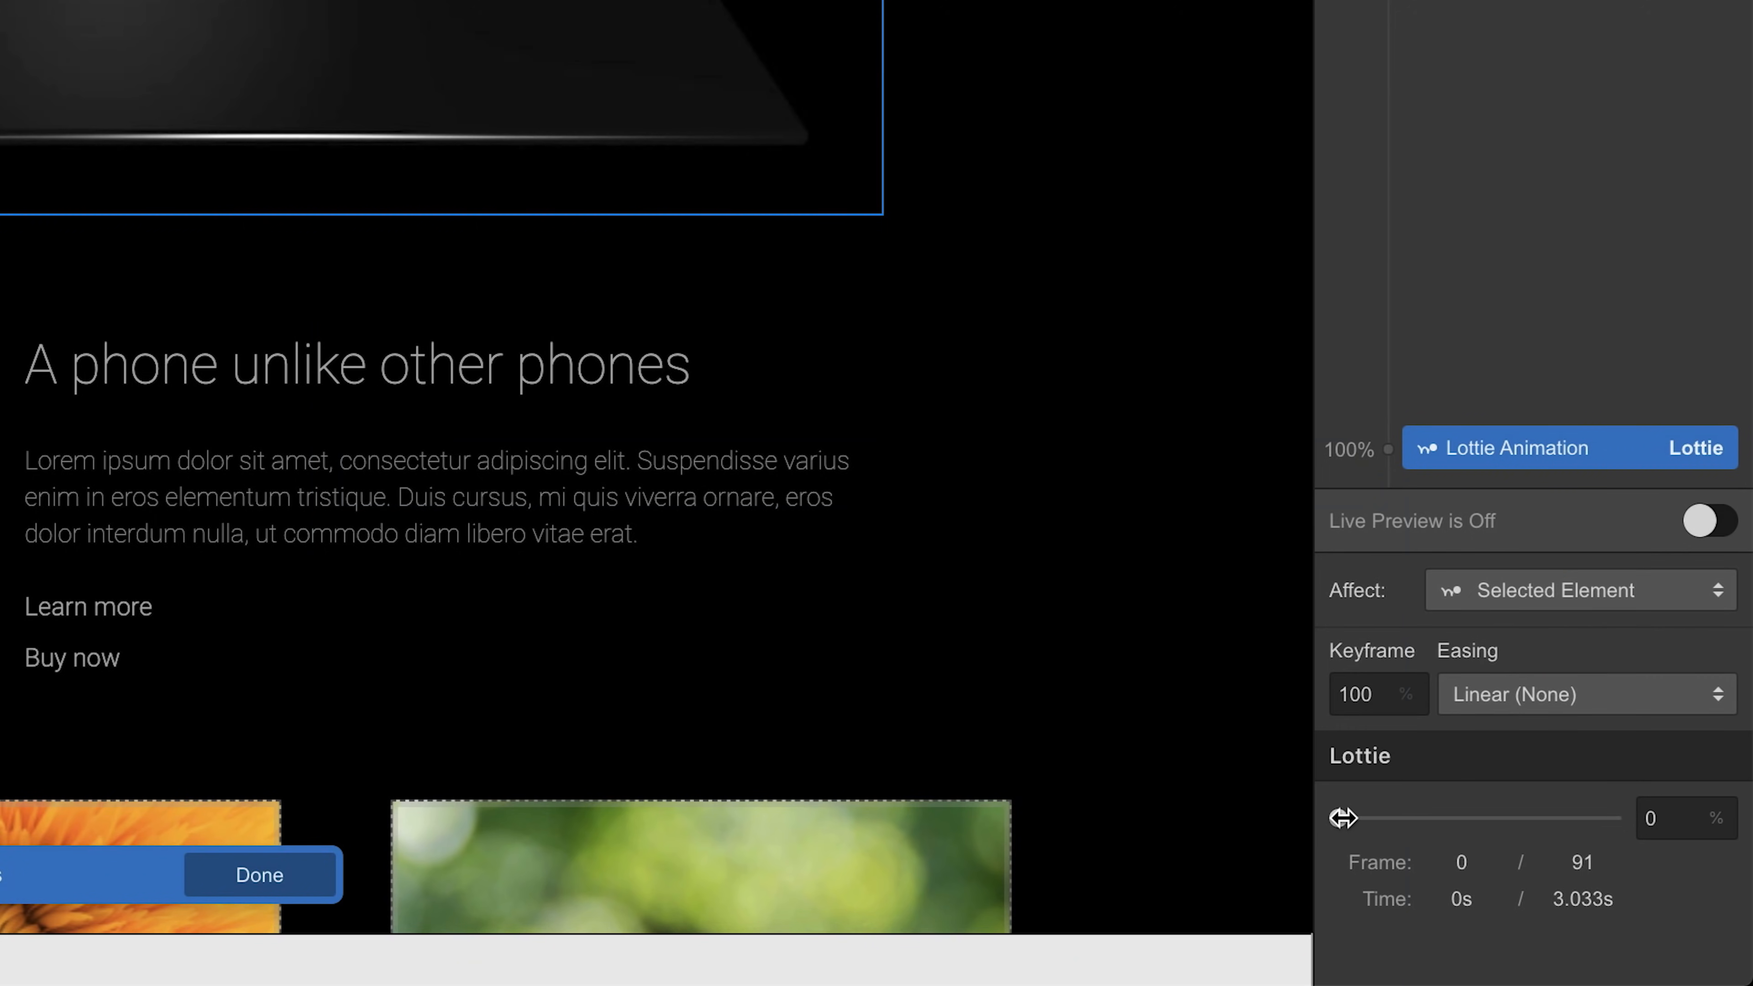
pyautogui.moveTo(1342, 818); pyautogui.dragTo(1626, 819)
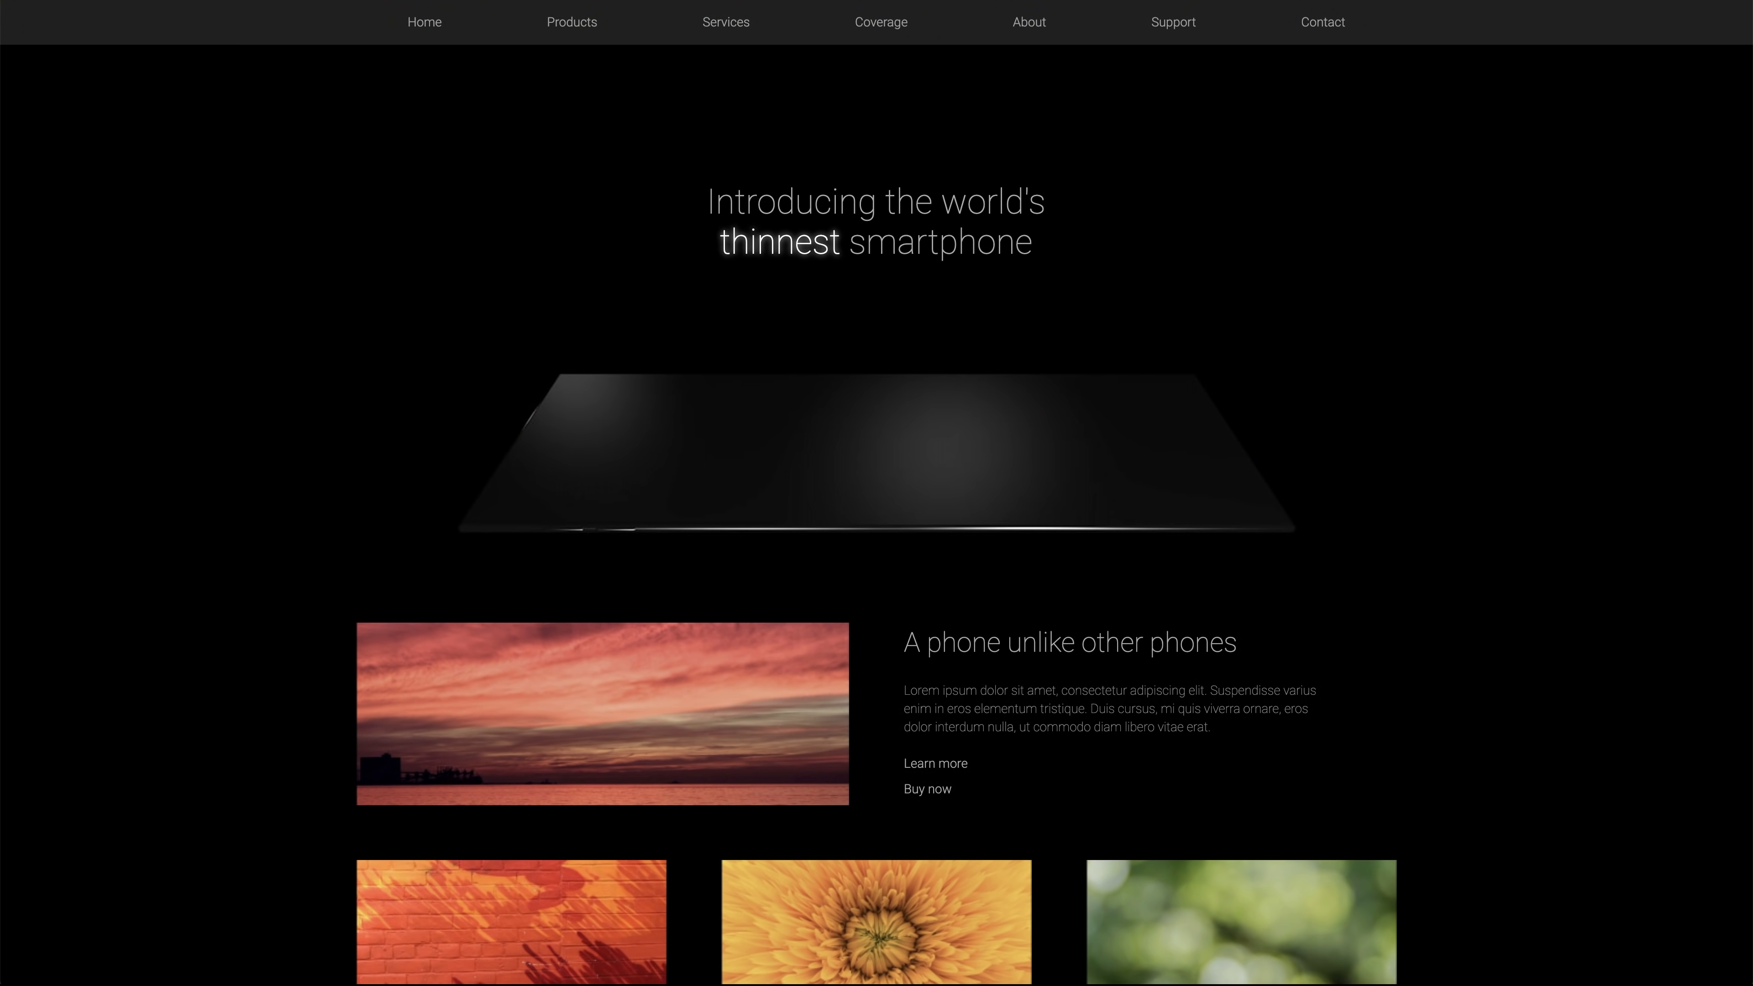
pyautogui.scroll(-6, 876, 493)
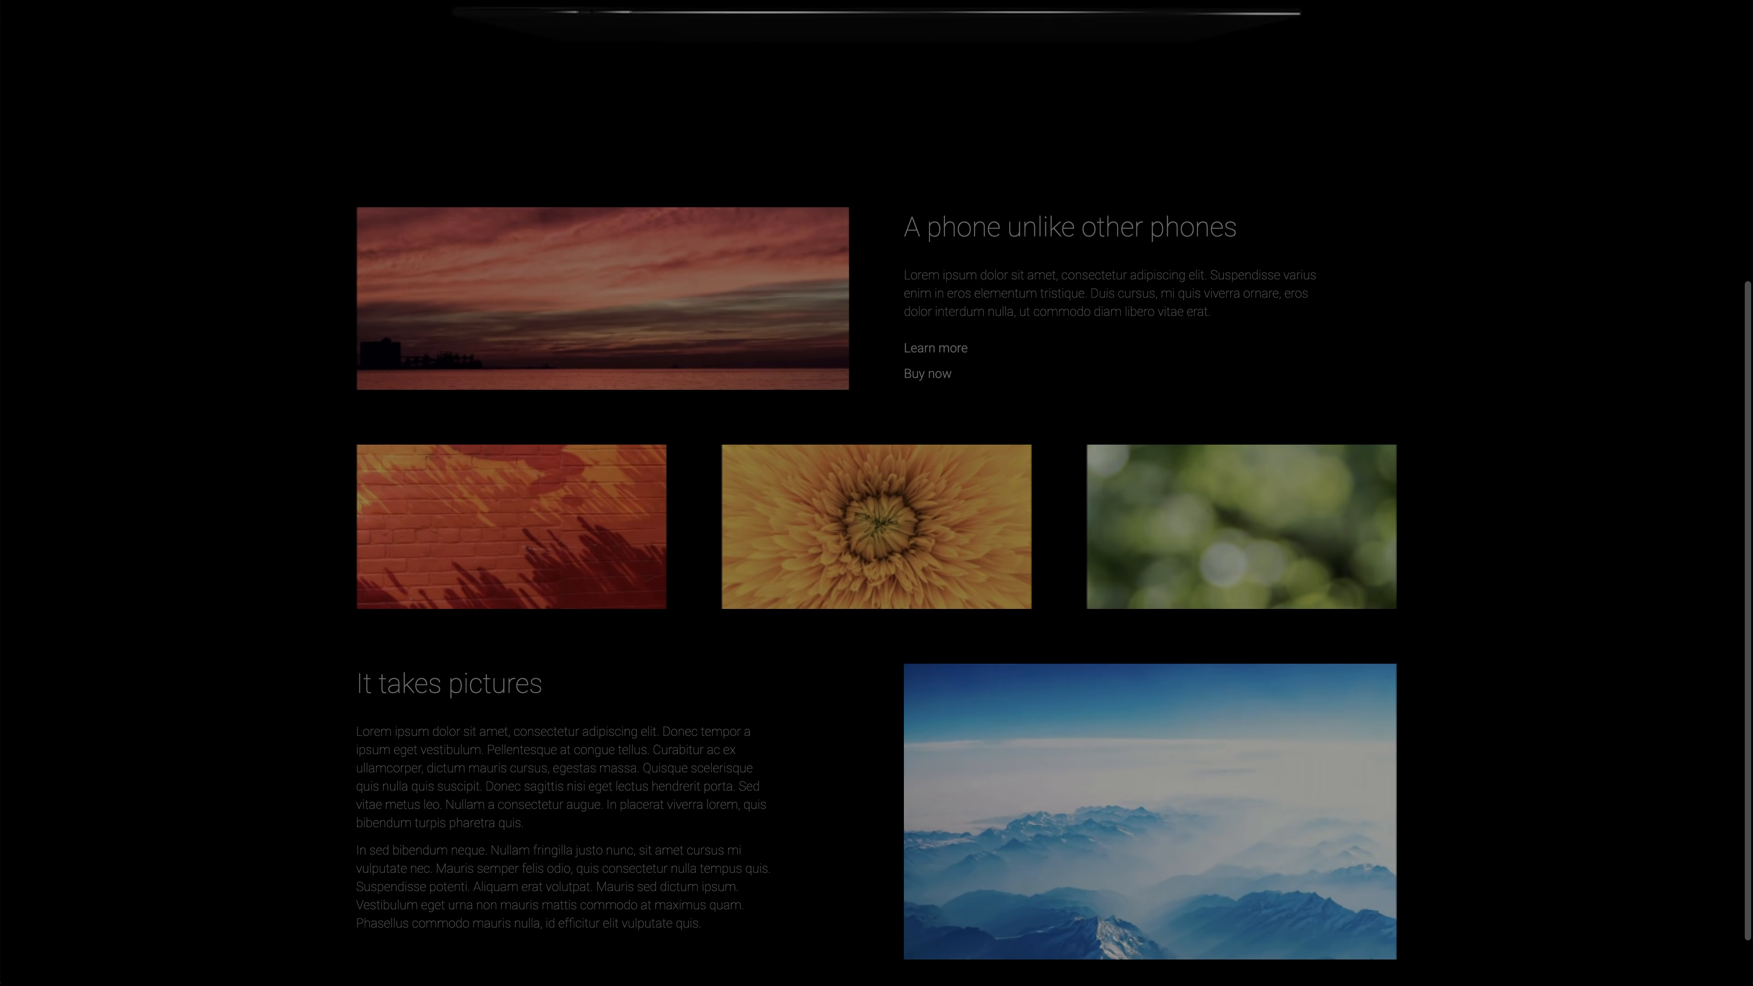